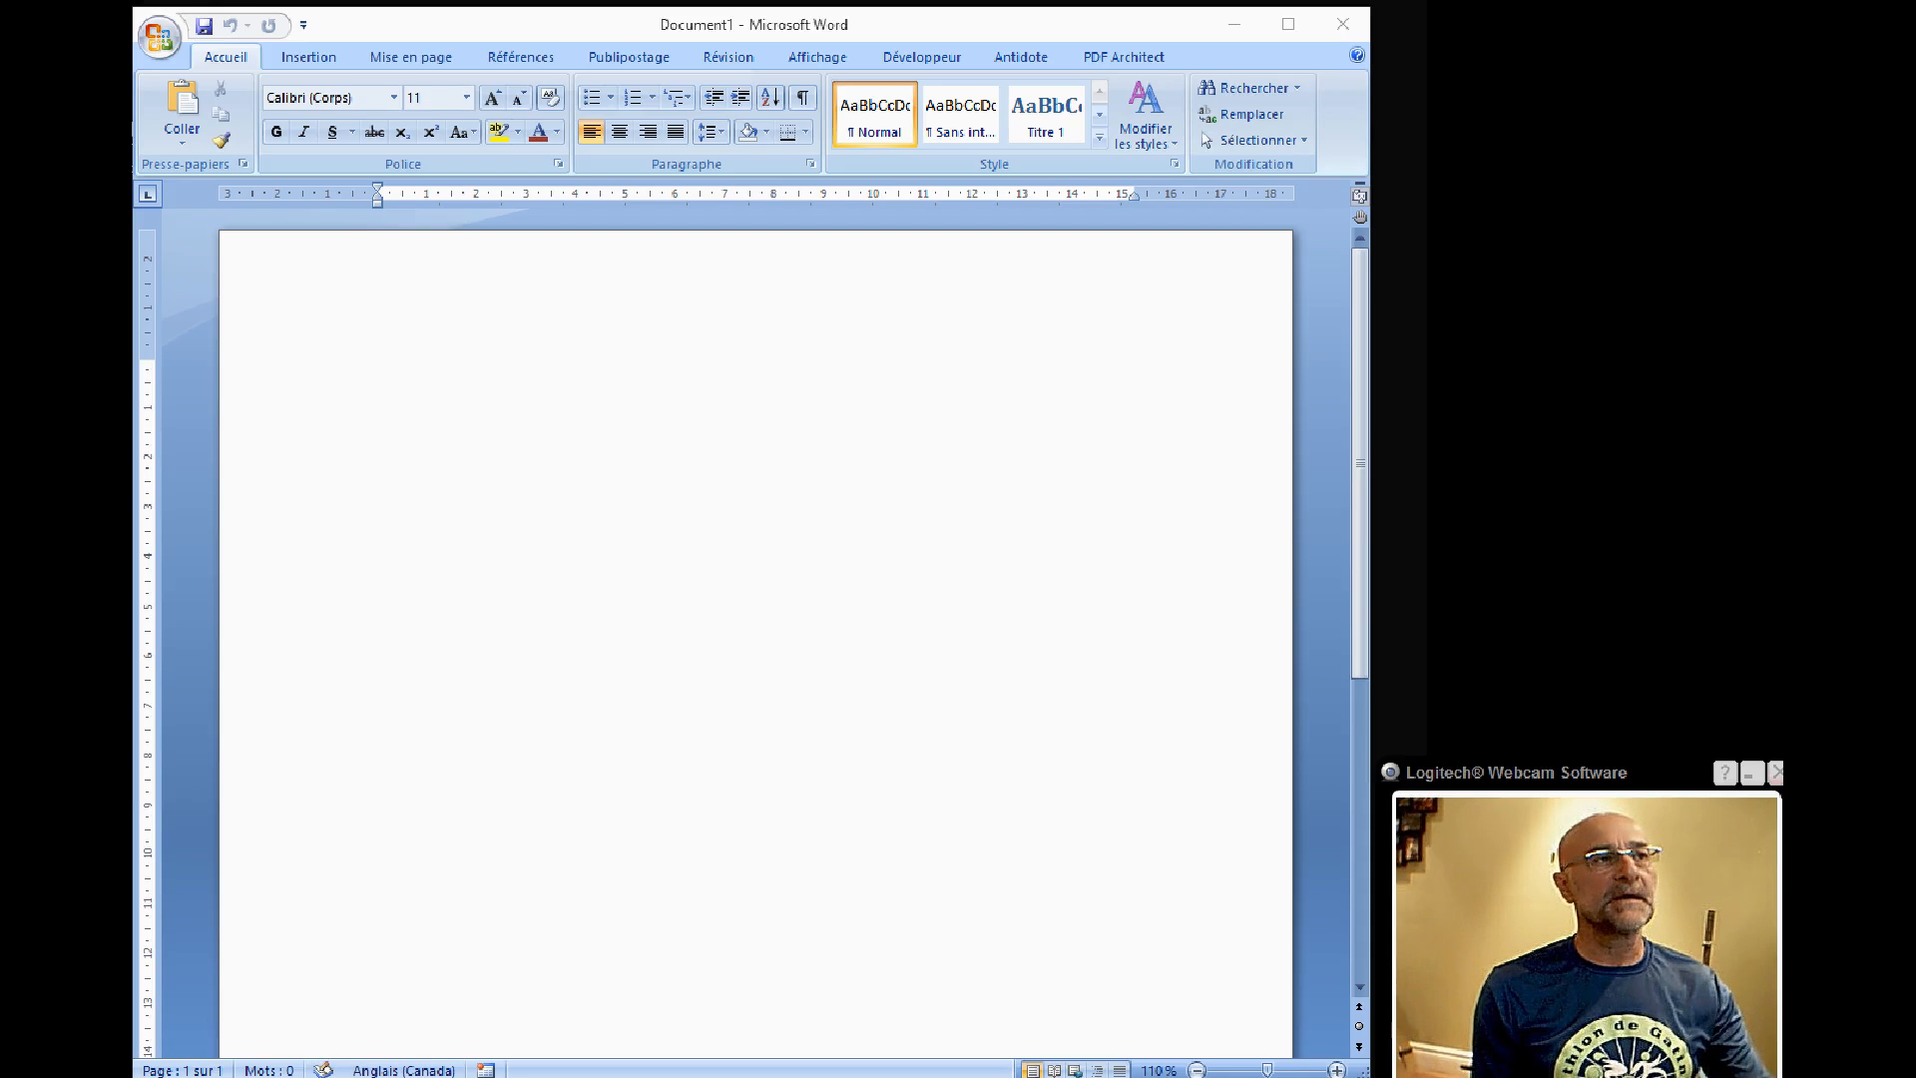
# Step: Paste the clipboard content into the blank document as unformatted text (Texte sans mise en forme)
pyautogui.click(185, 137)
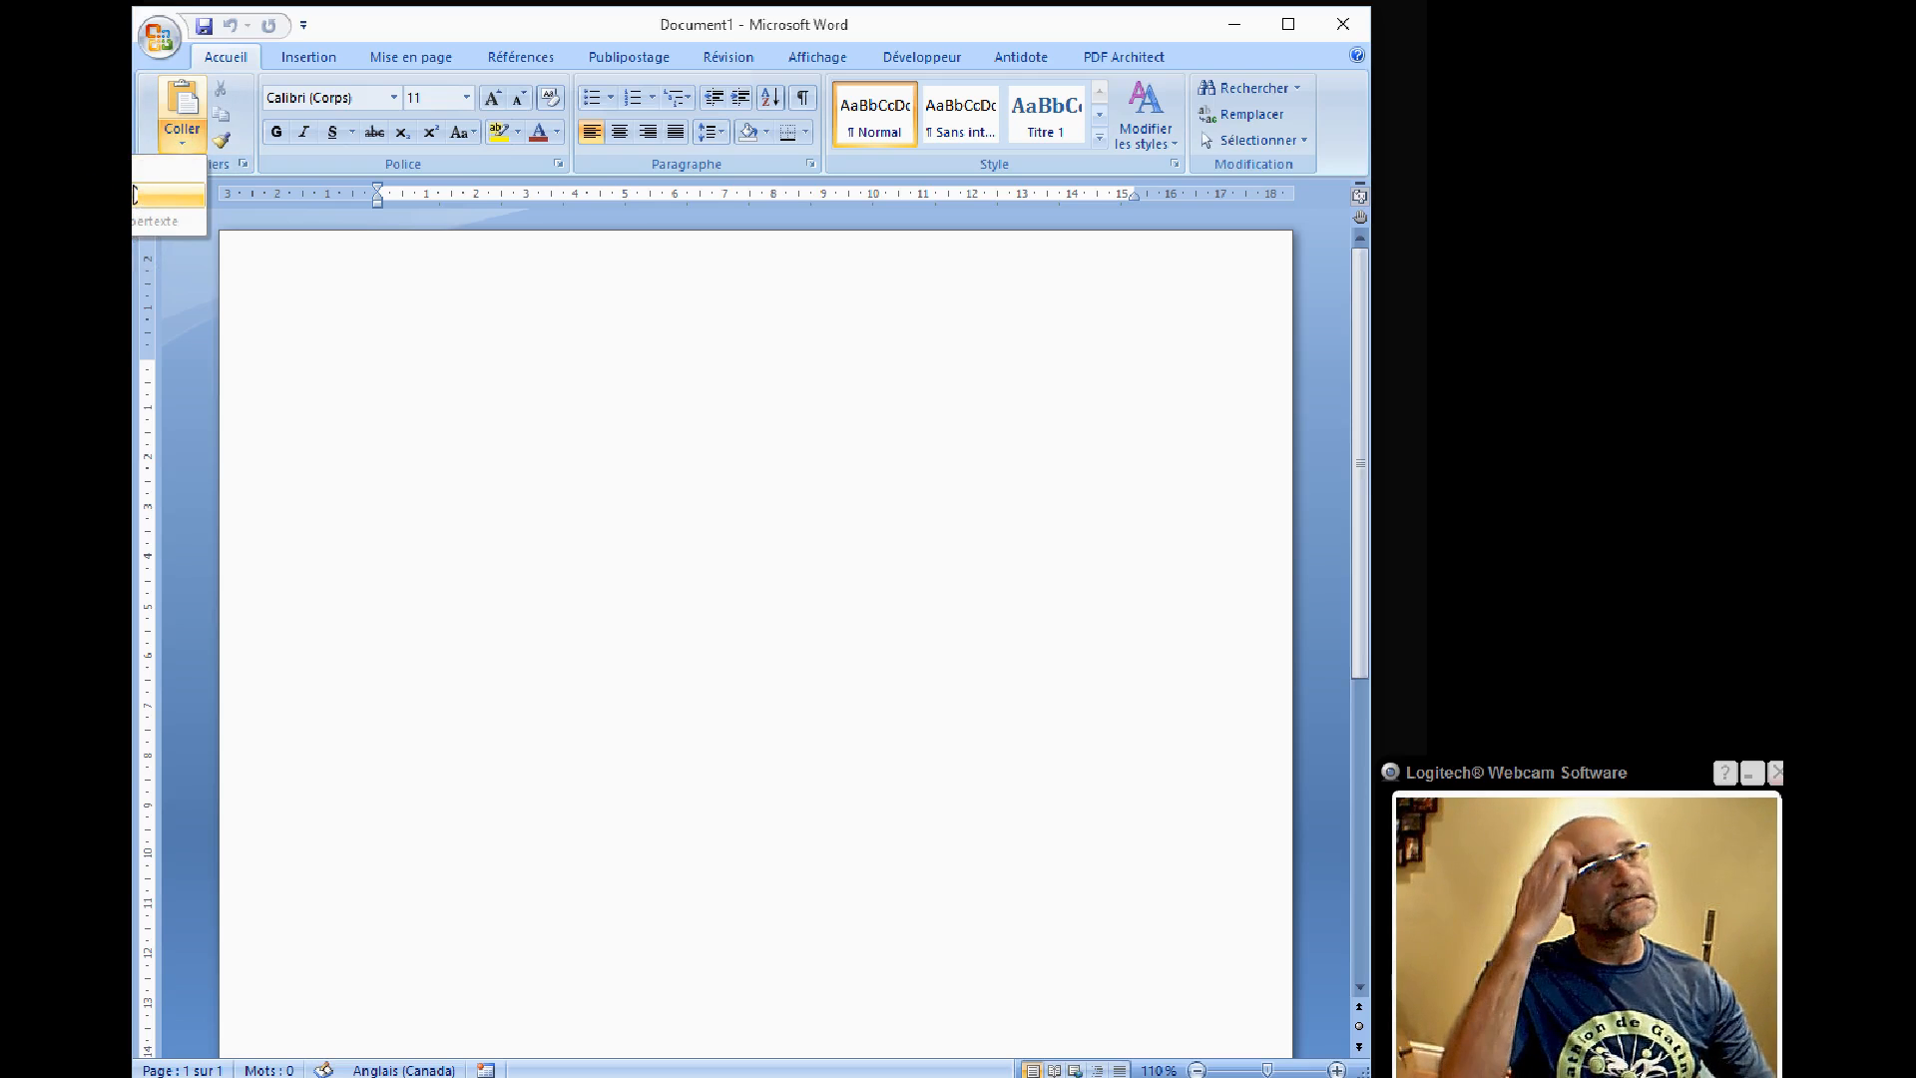
pyautogui.click(135, 196)
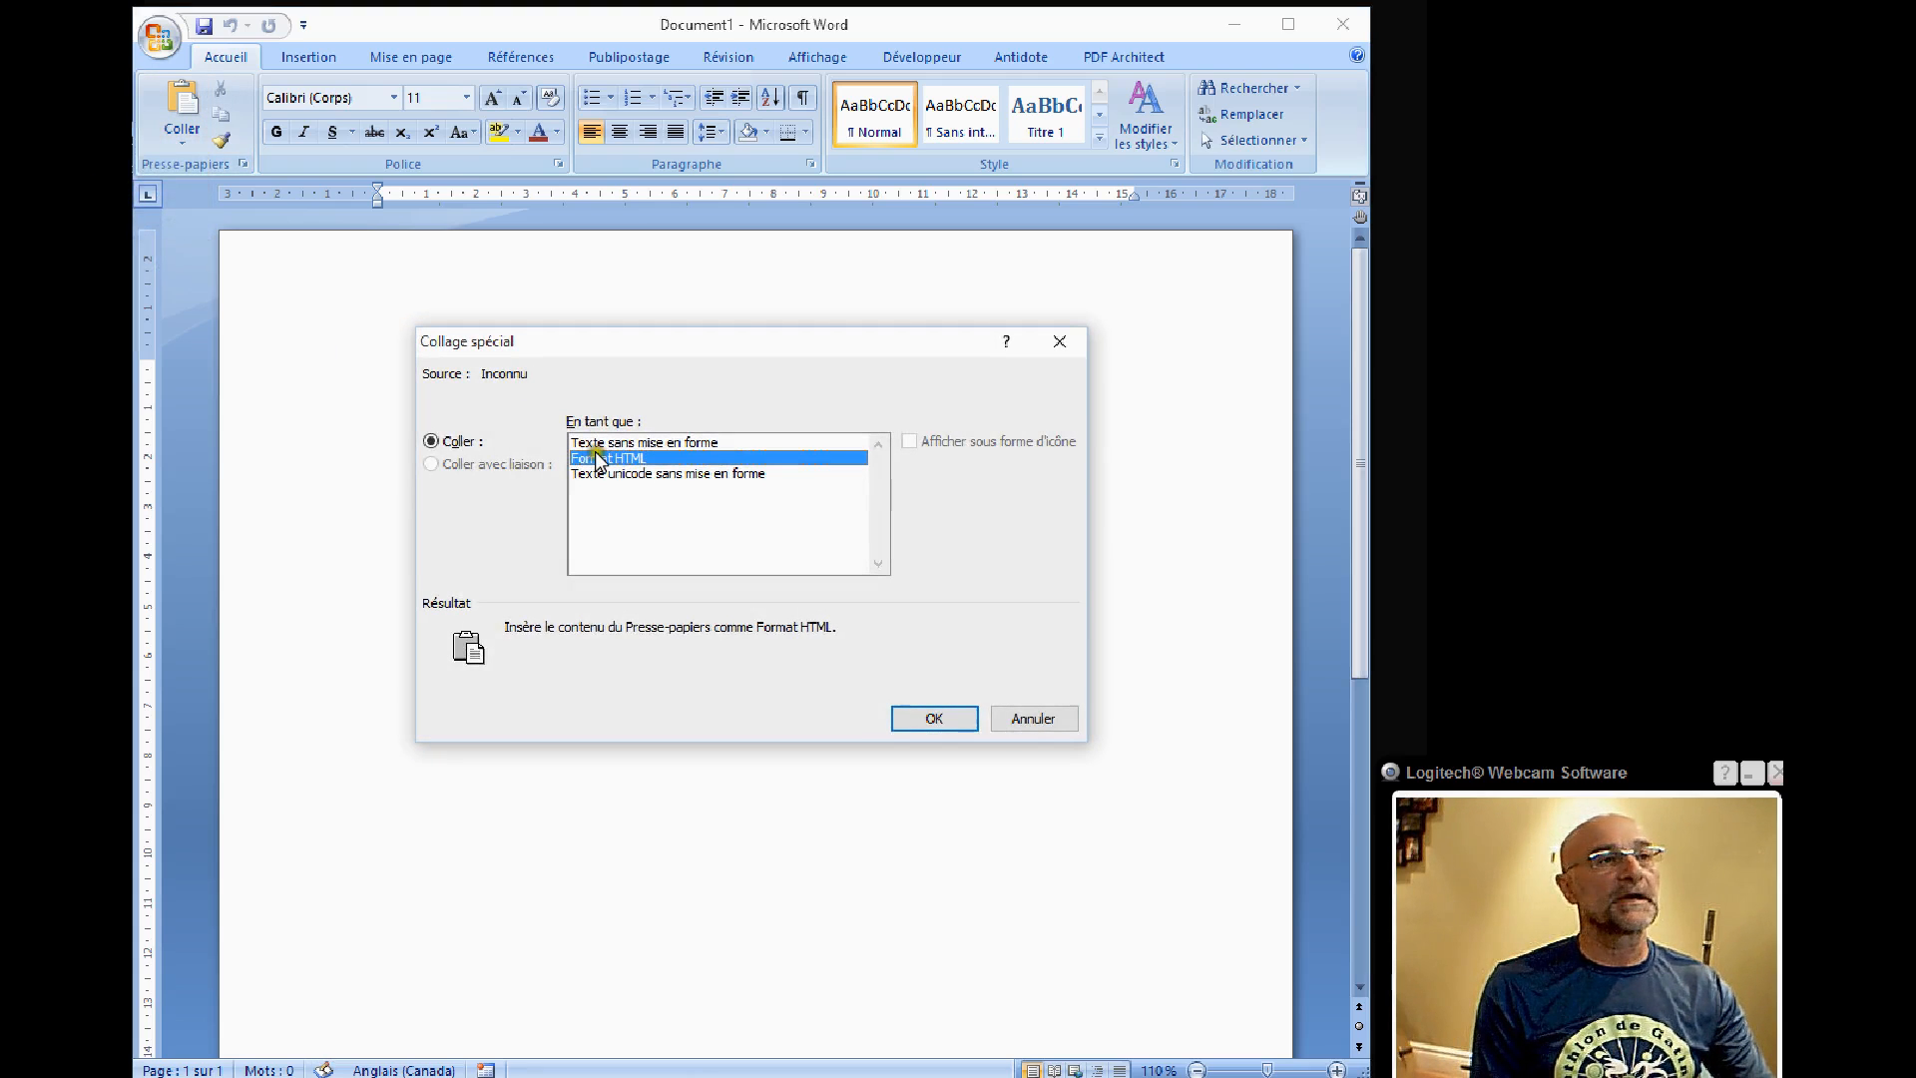
pyautogui.click(604, 443)
pyautogui.click(933, 718)
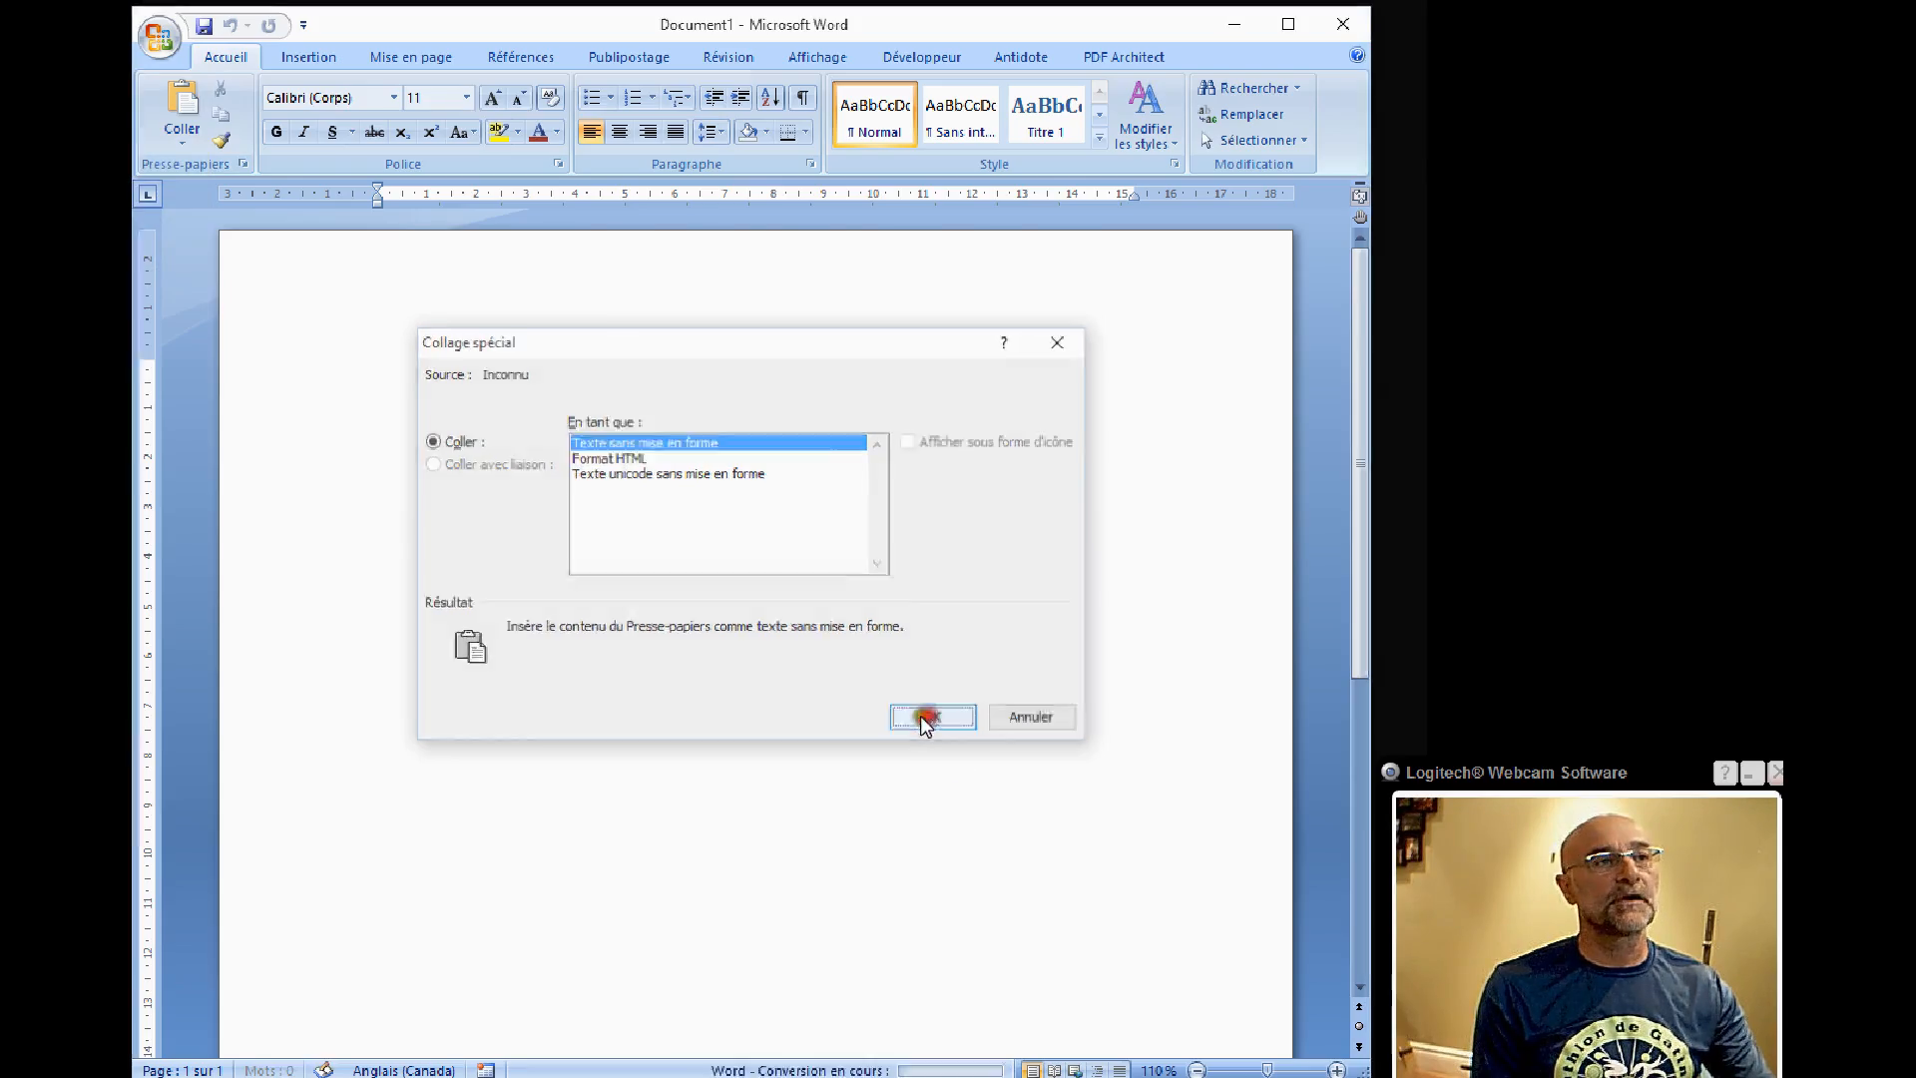
pyautogui.scroll(6, 689, 808)
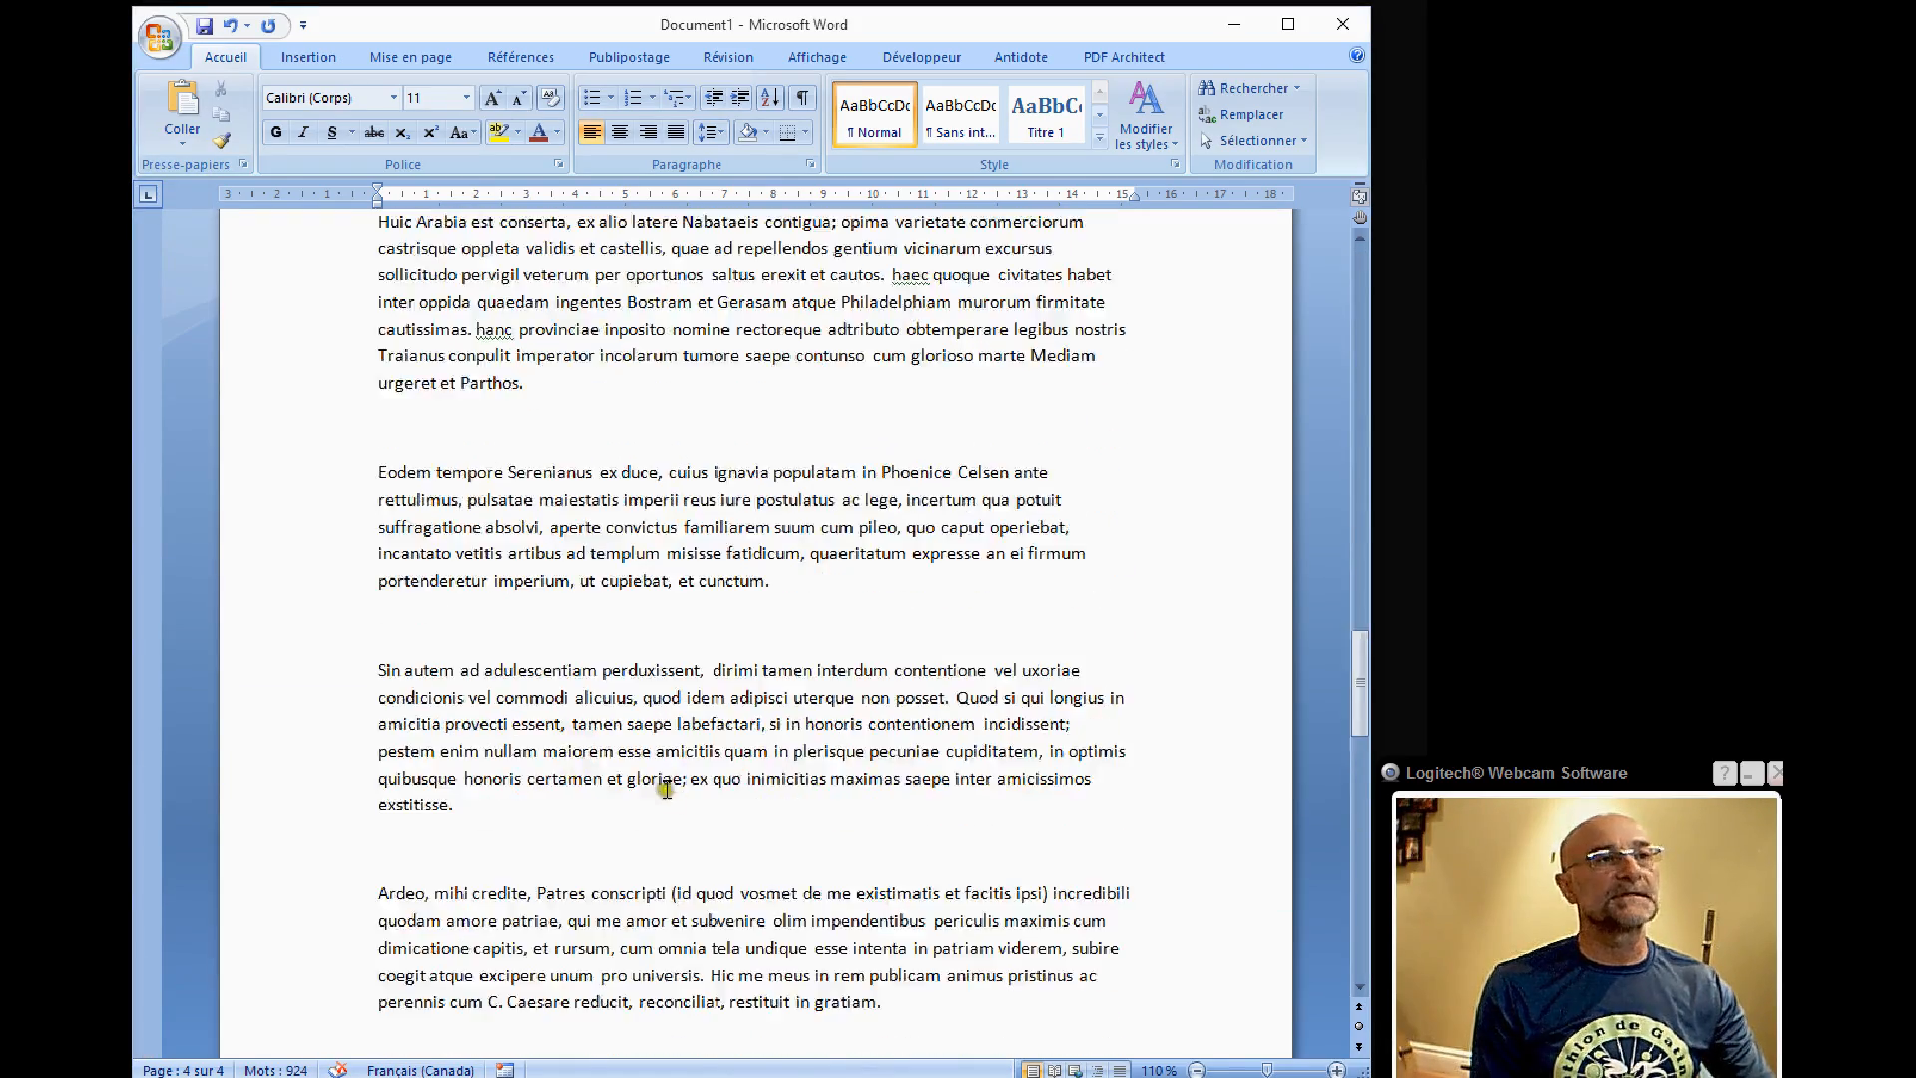
pyautogui.scroll(20, 665, 788)
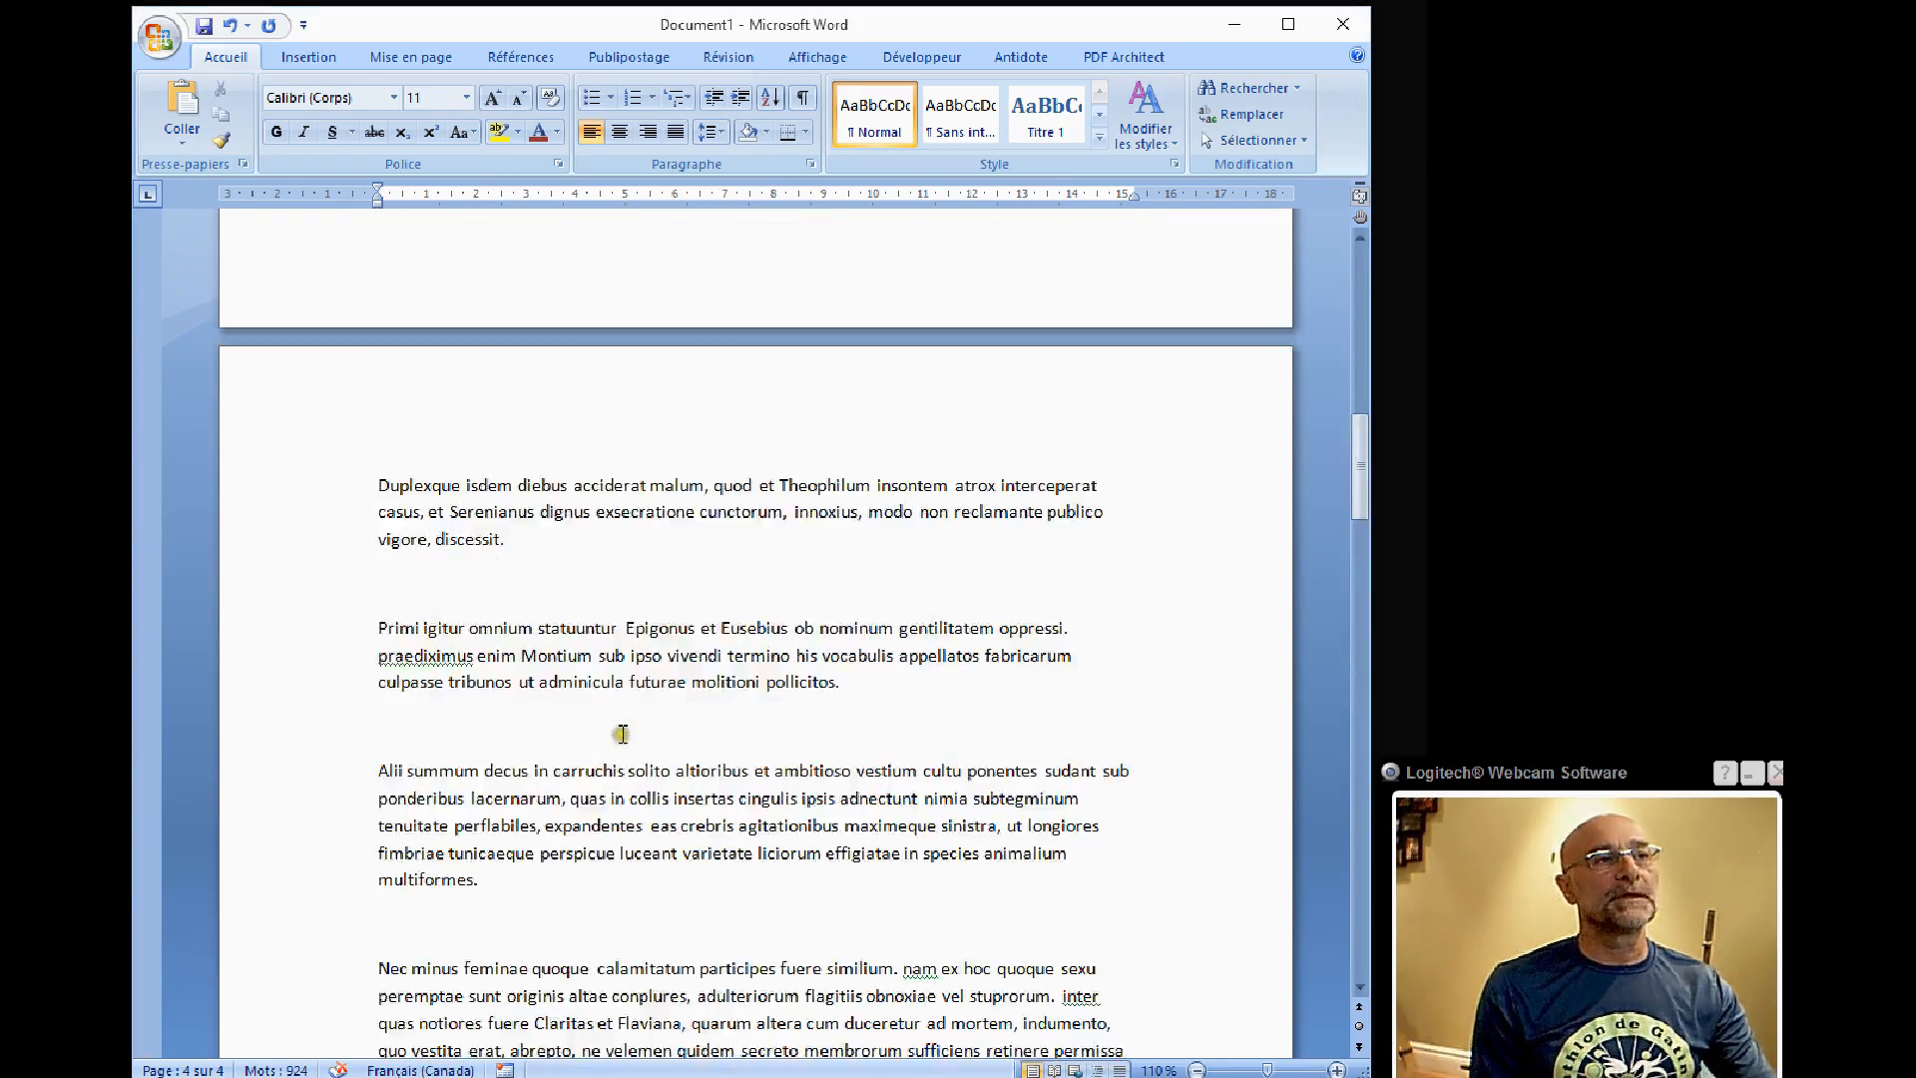
pyautogui.scroll(20, 622, 734)
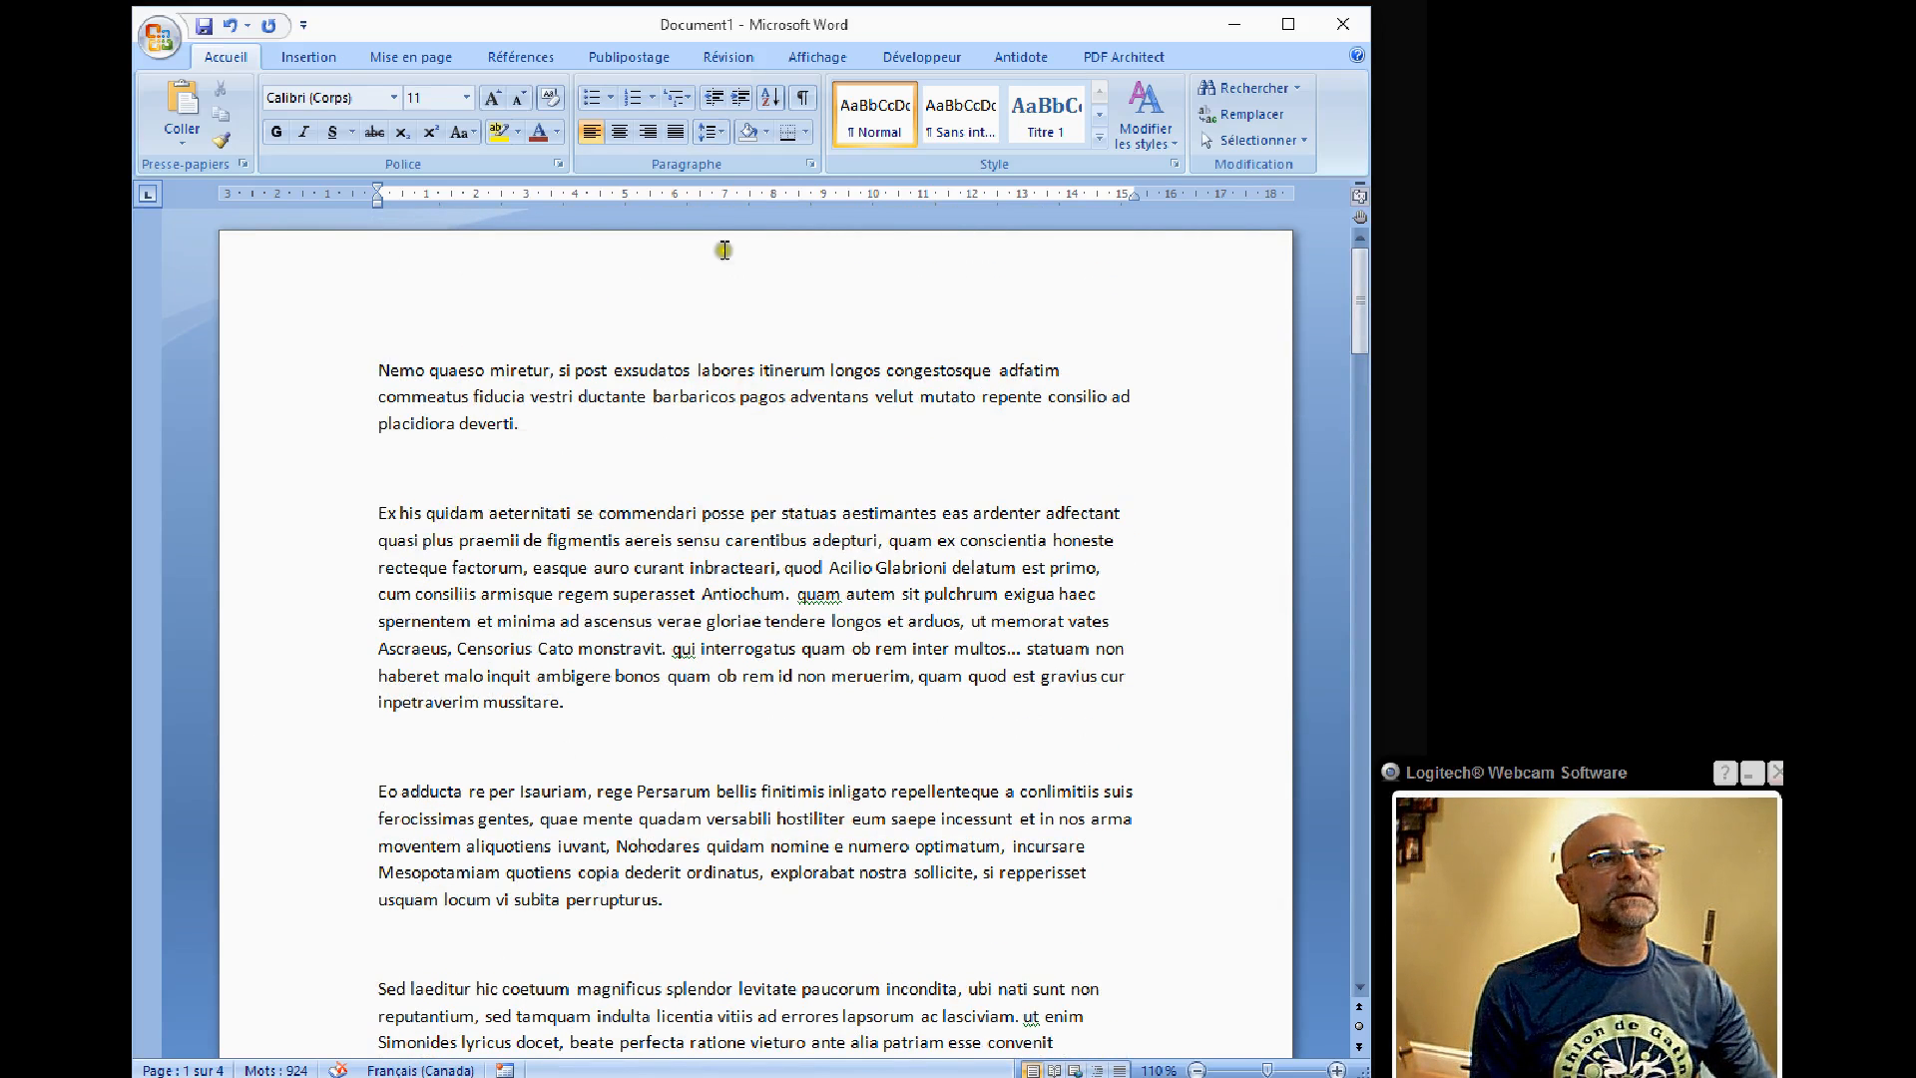
# Step: Modify the Normal style's paragraph settings to remove the spacing after each paragraph
pyautogui.rightClick(868, 112)
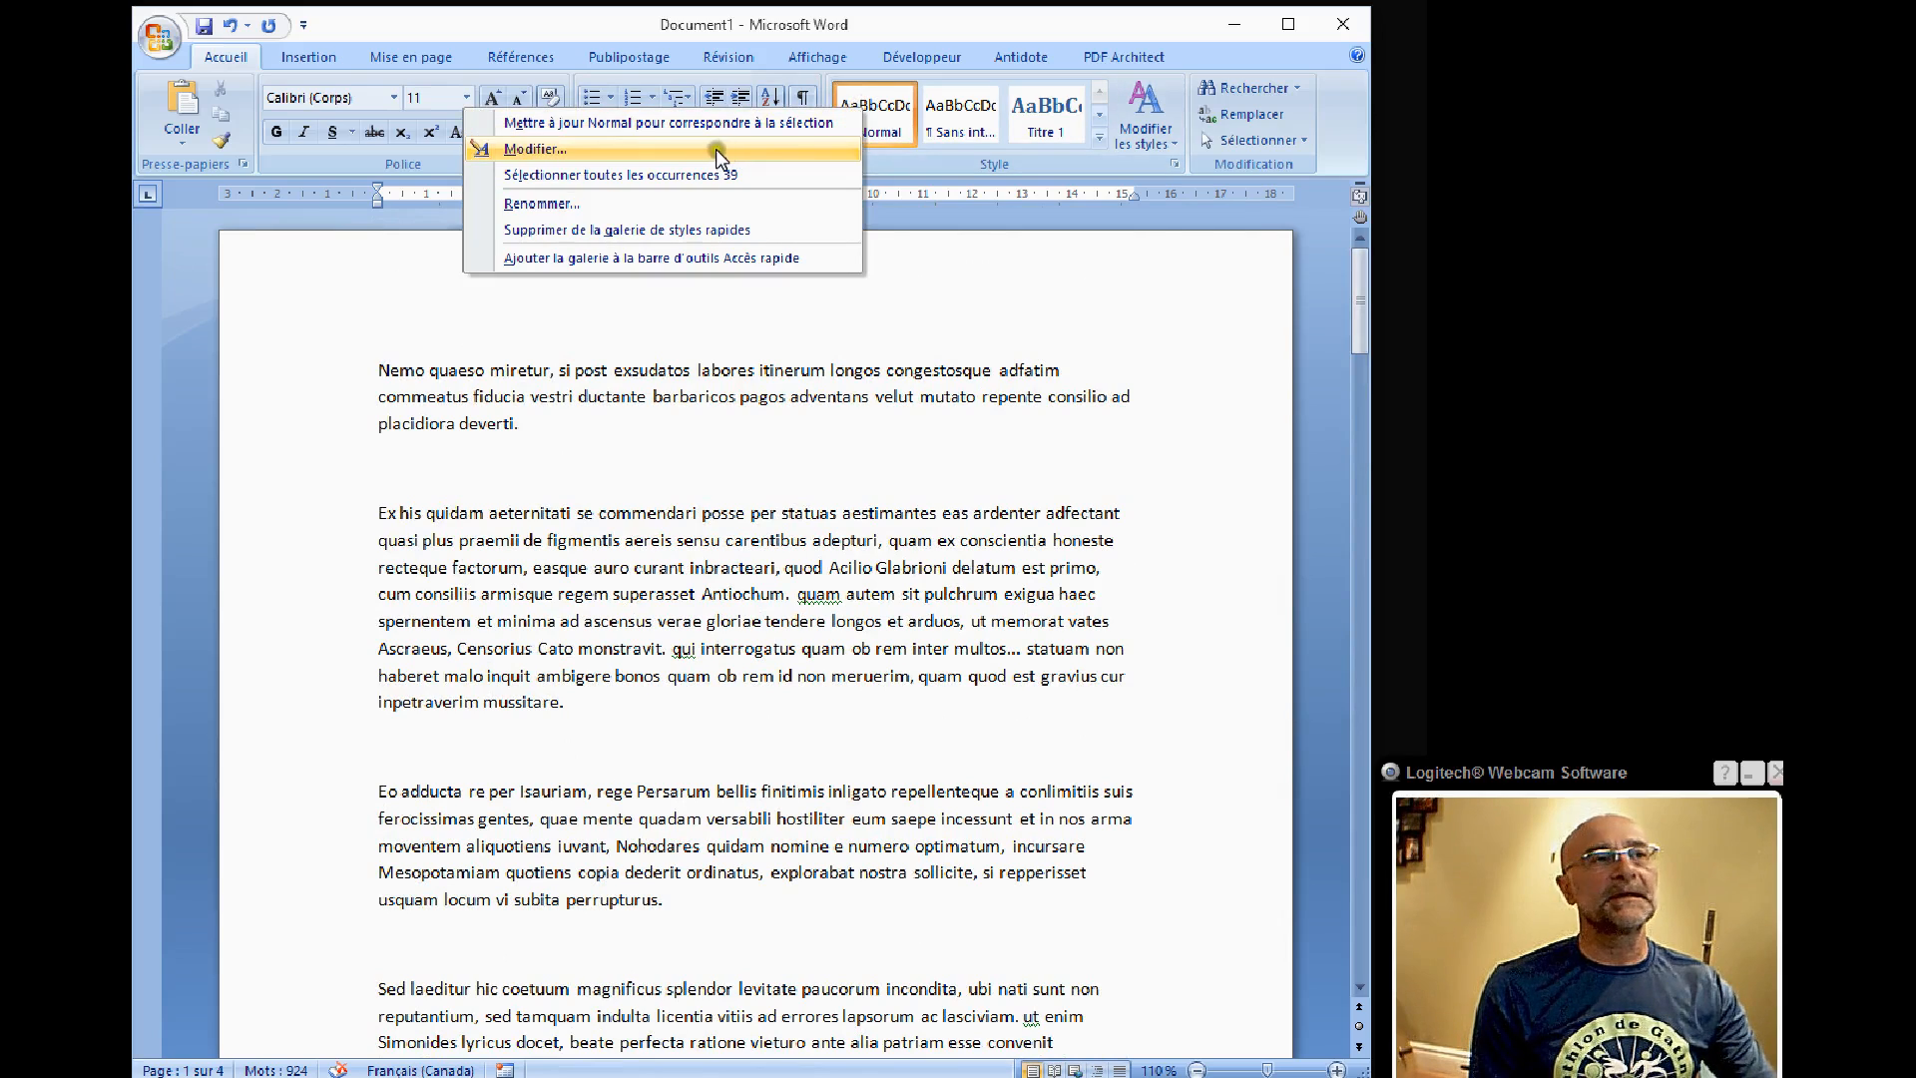
pyautogui.click(603, 153)
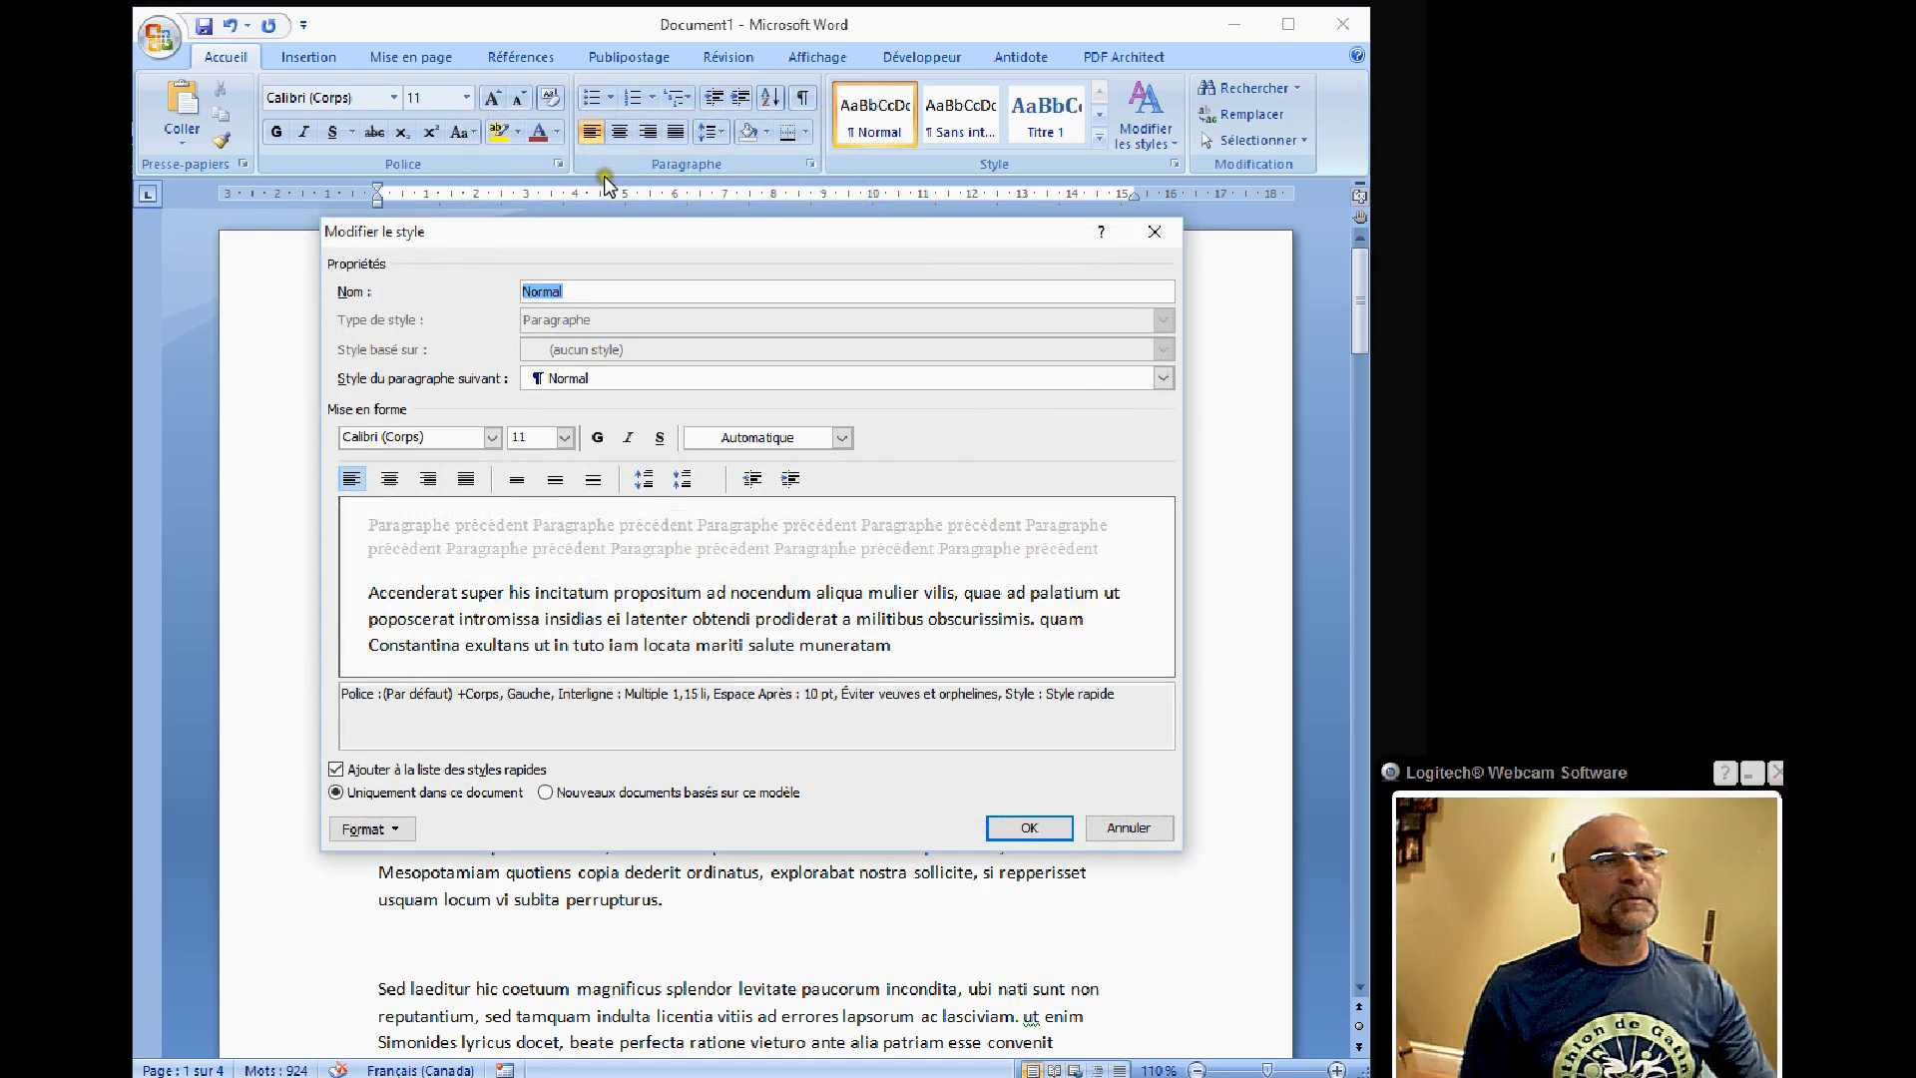
pyautogui.click(363, 828)
pyautogui.click(271, 883)
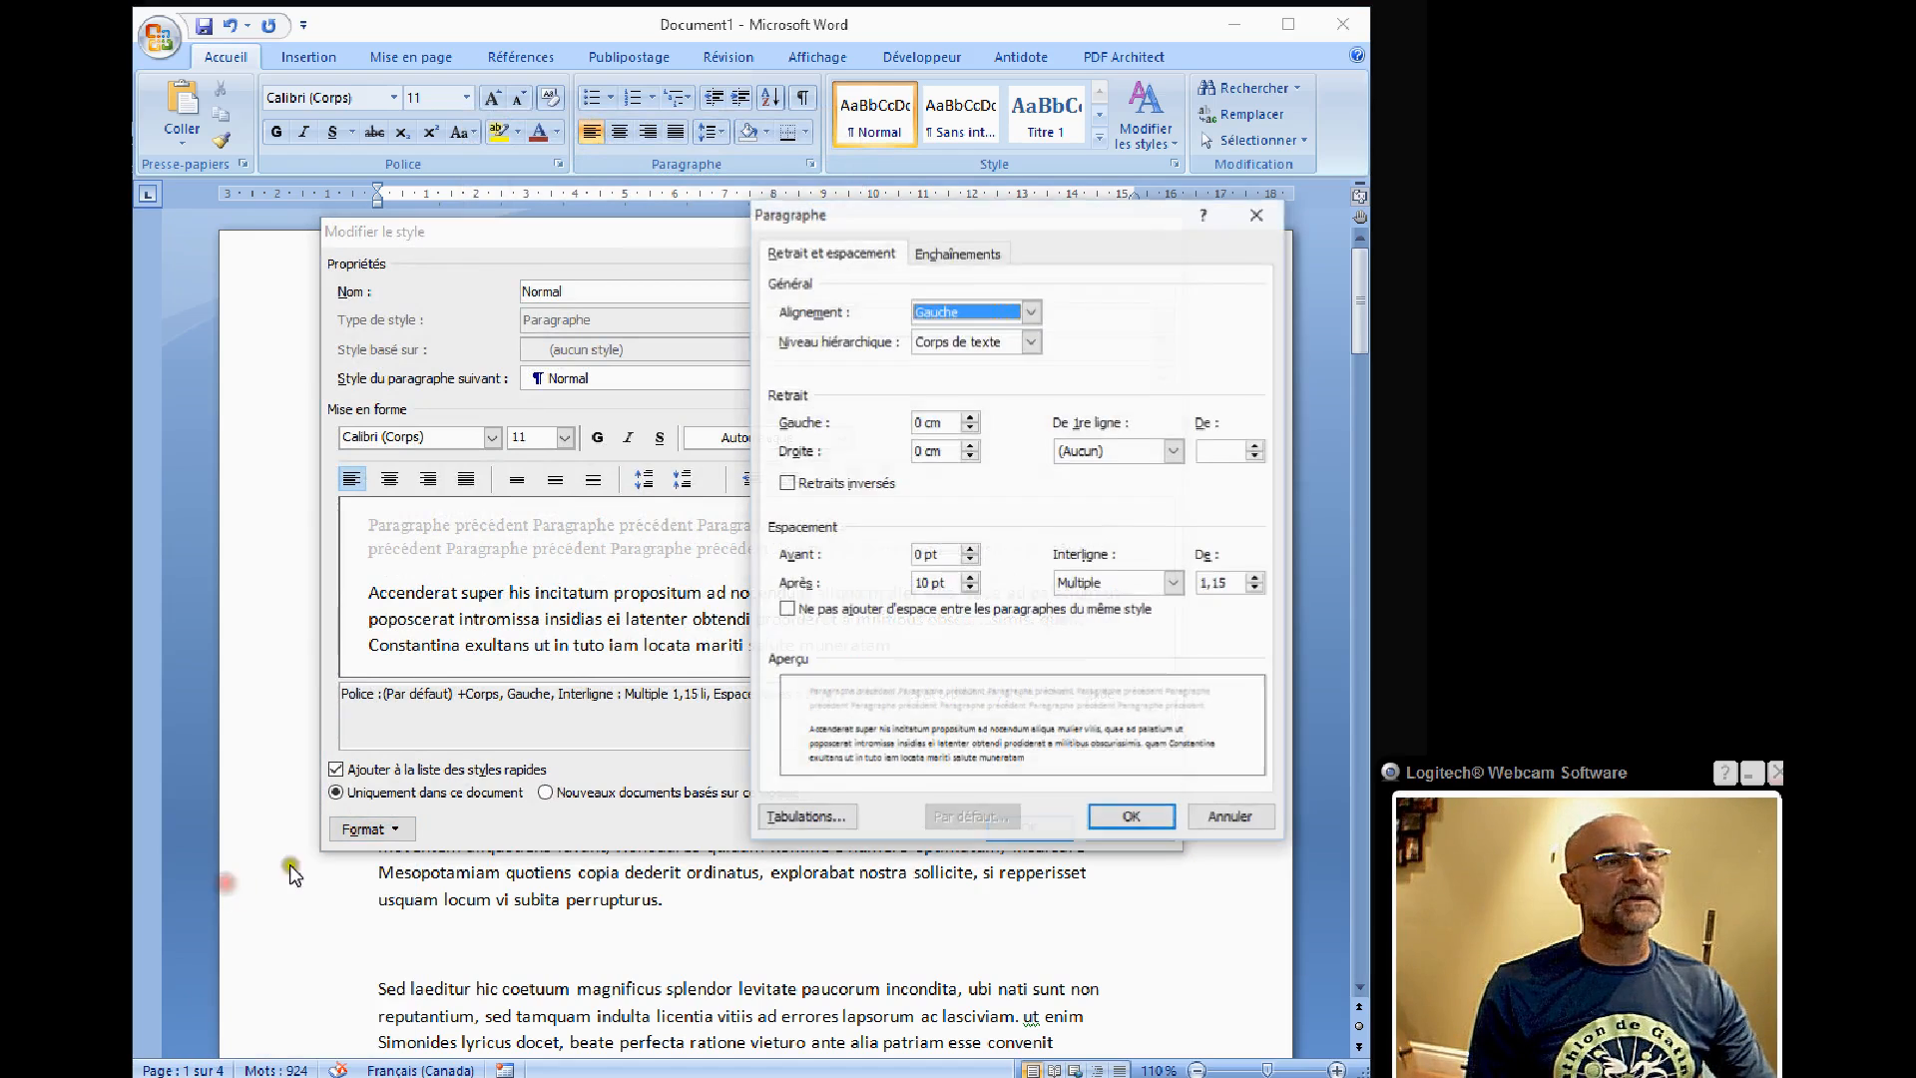
pyautogui.click(969, 577)
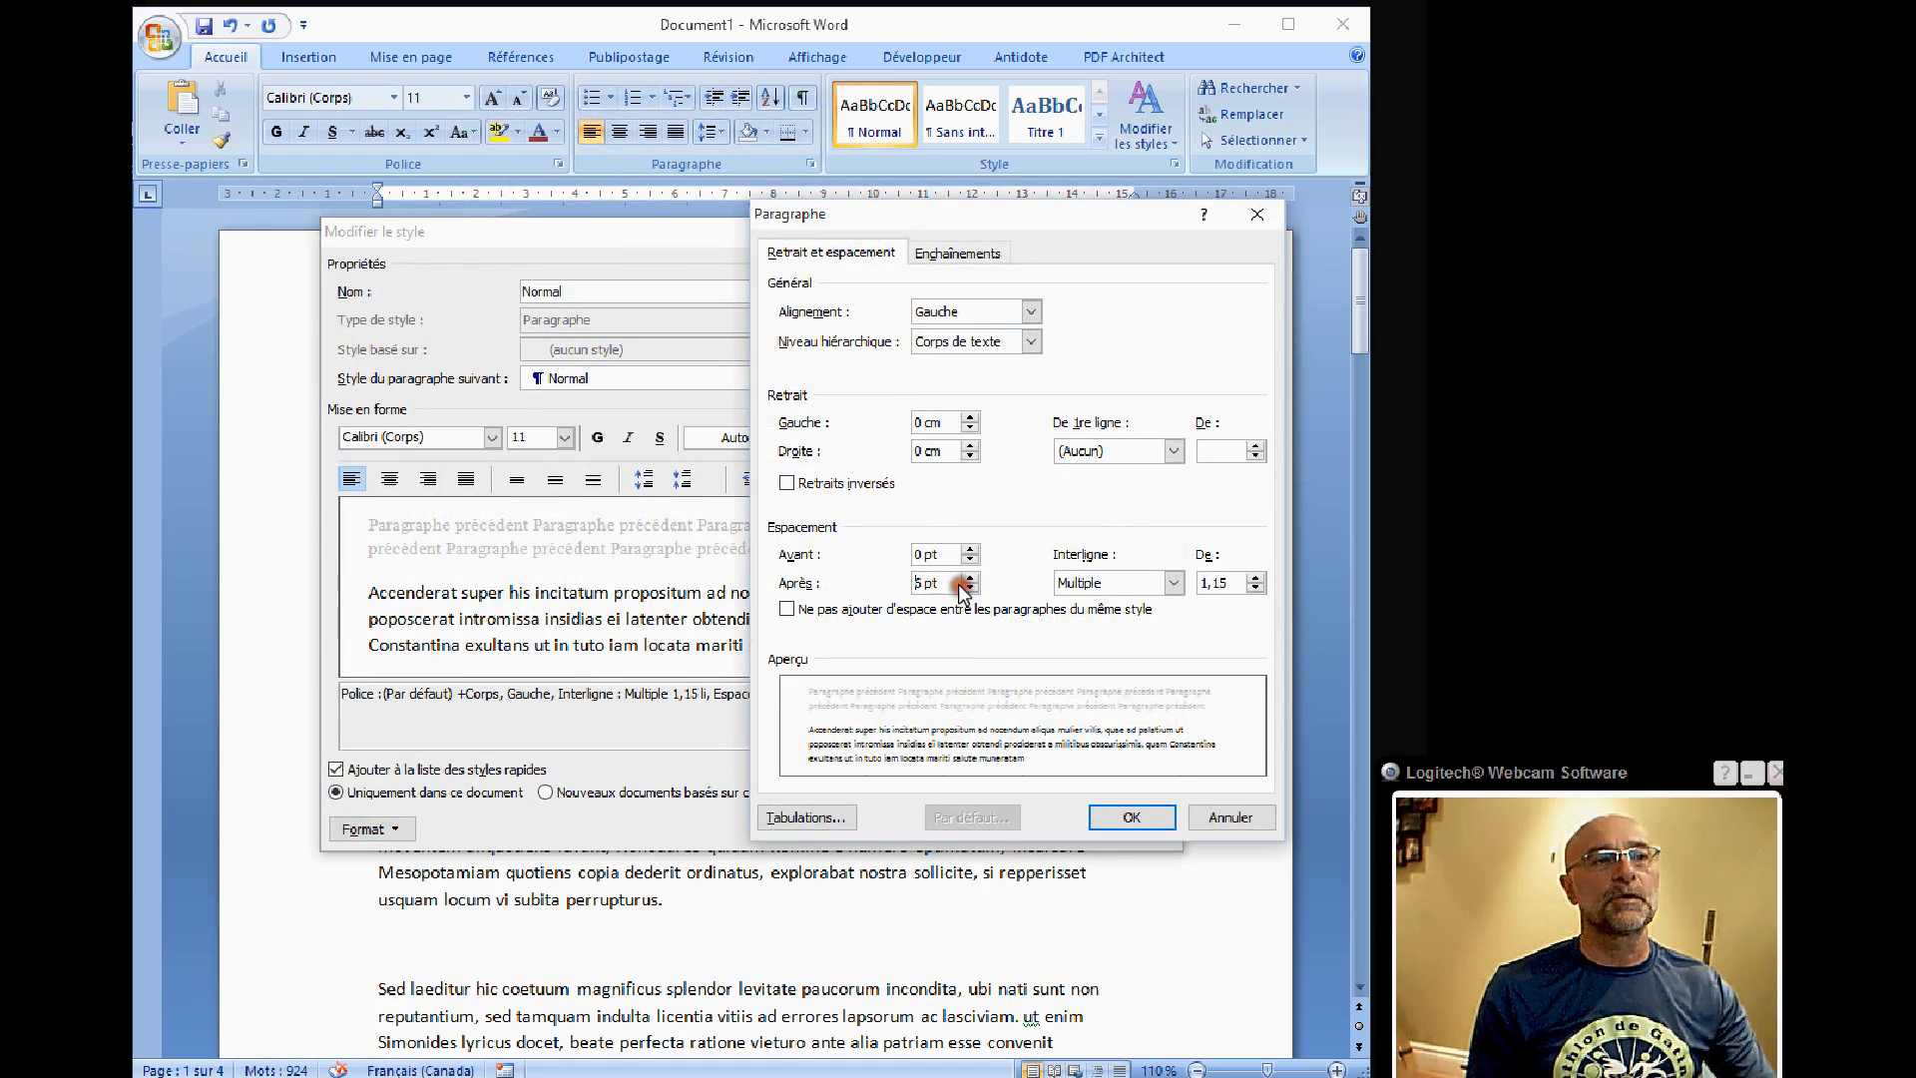
pyautogui.click(969, 588)
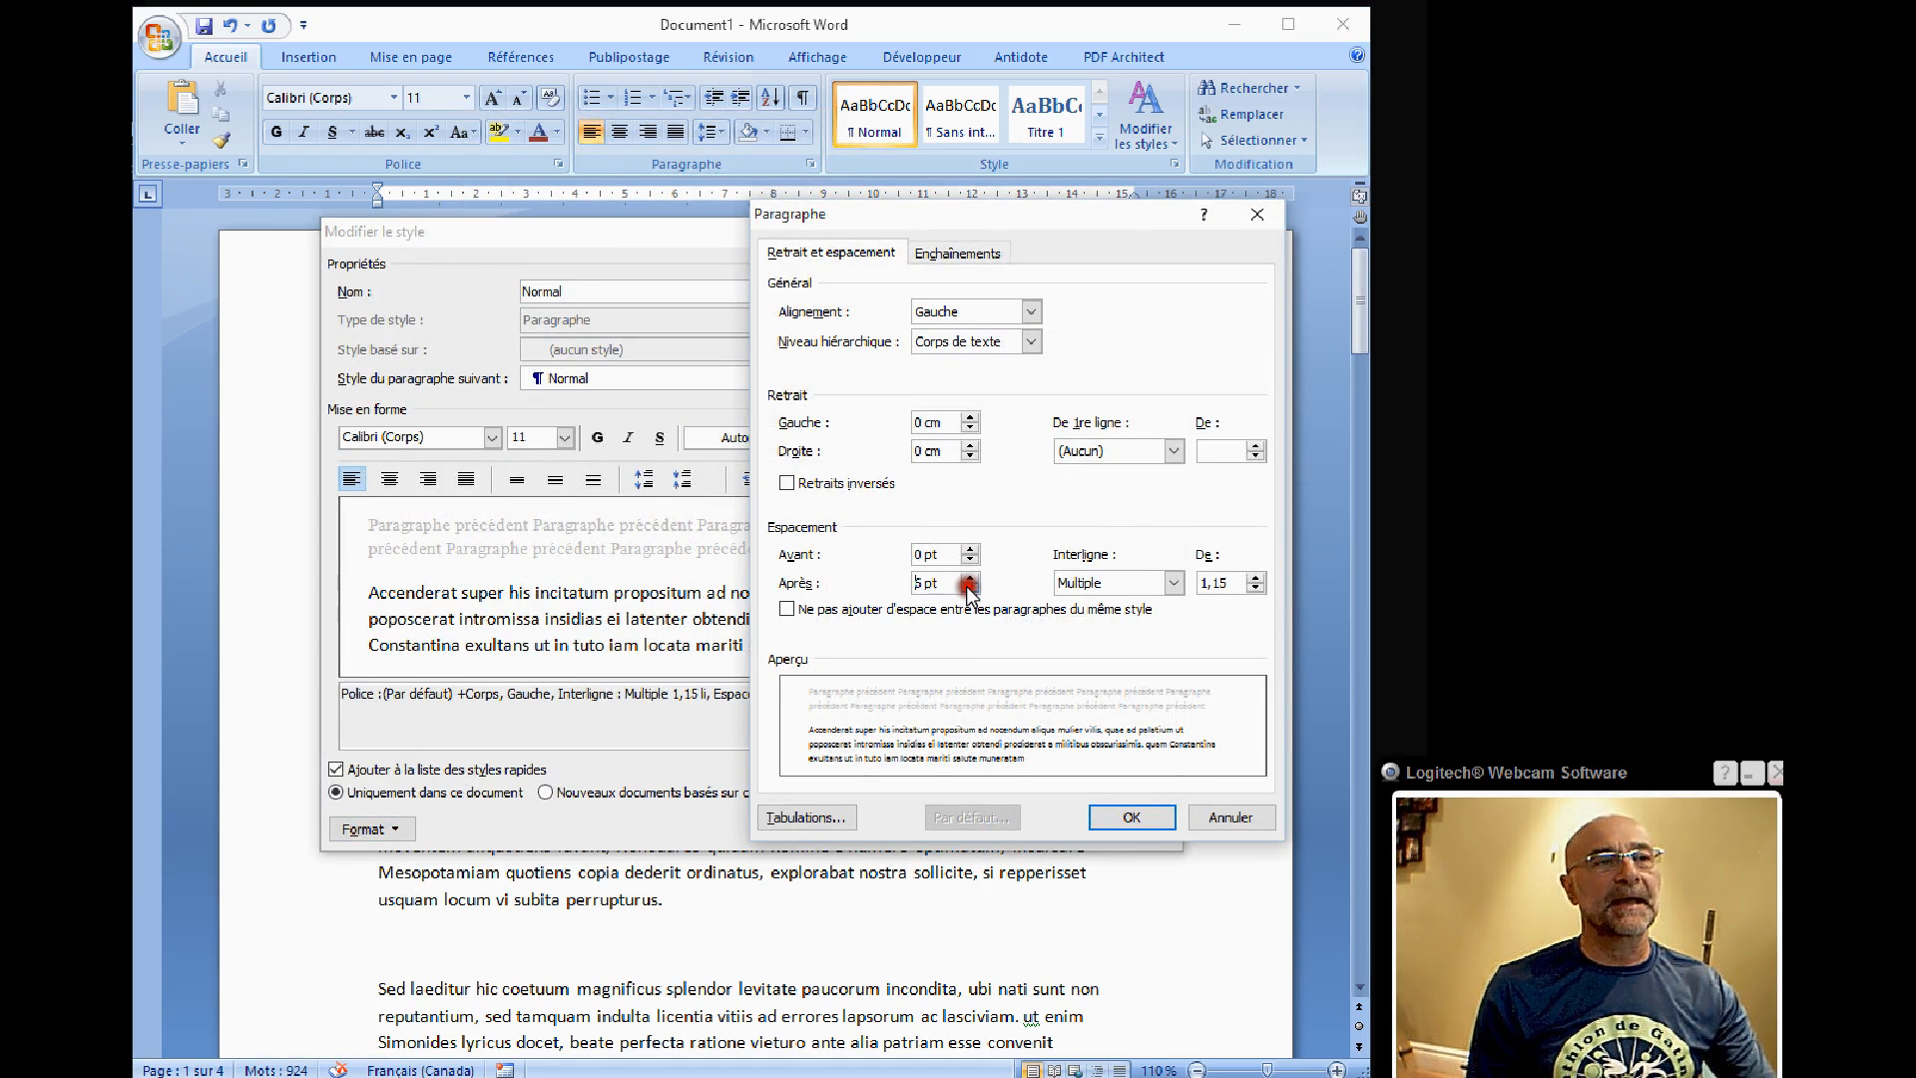
pyautogui.click(969, 589)
pyautogui.click(1132, 816)
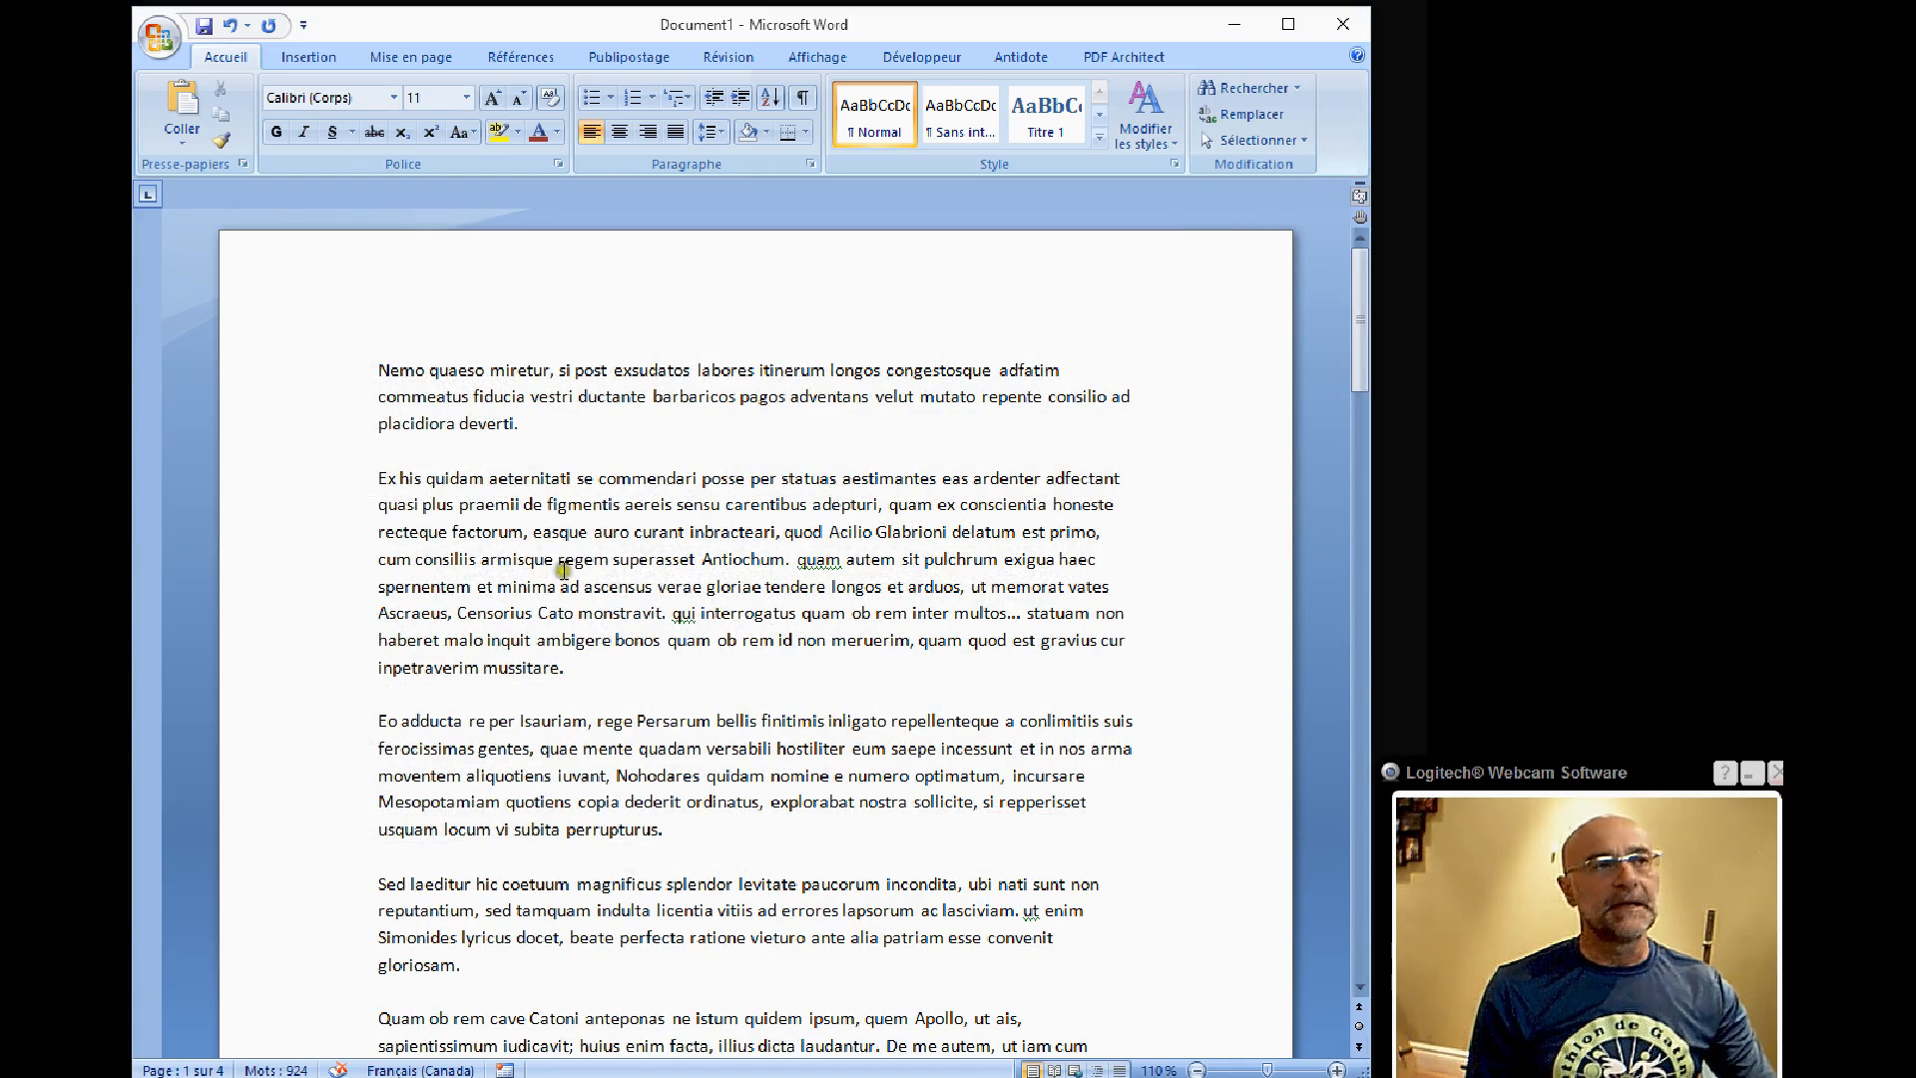
# Step: Show the formatting marks to examine the empty lines between paragraphs, and hide them again
pyautogui.click(802, 96)
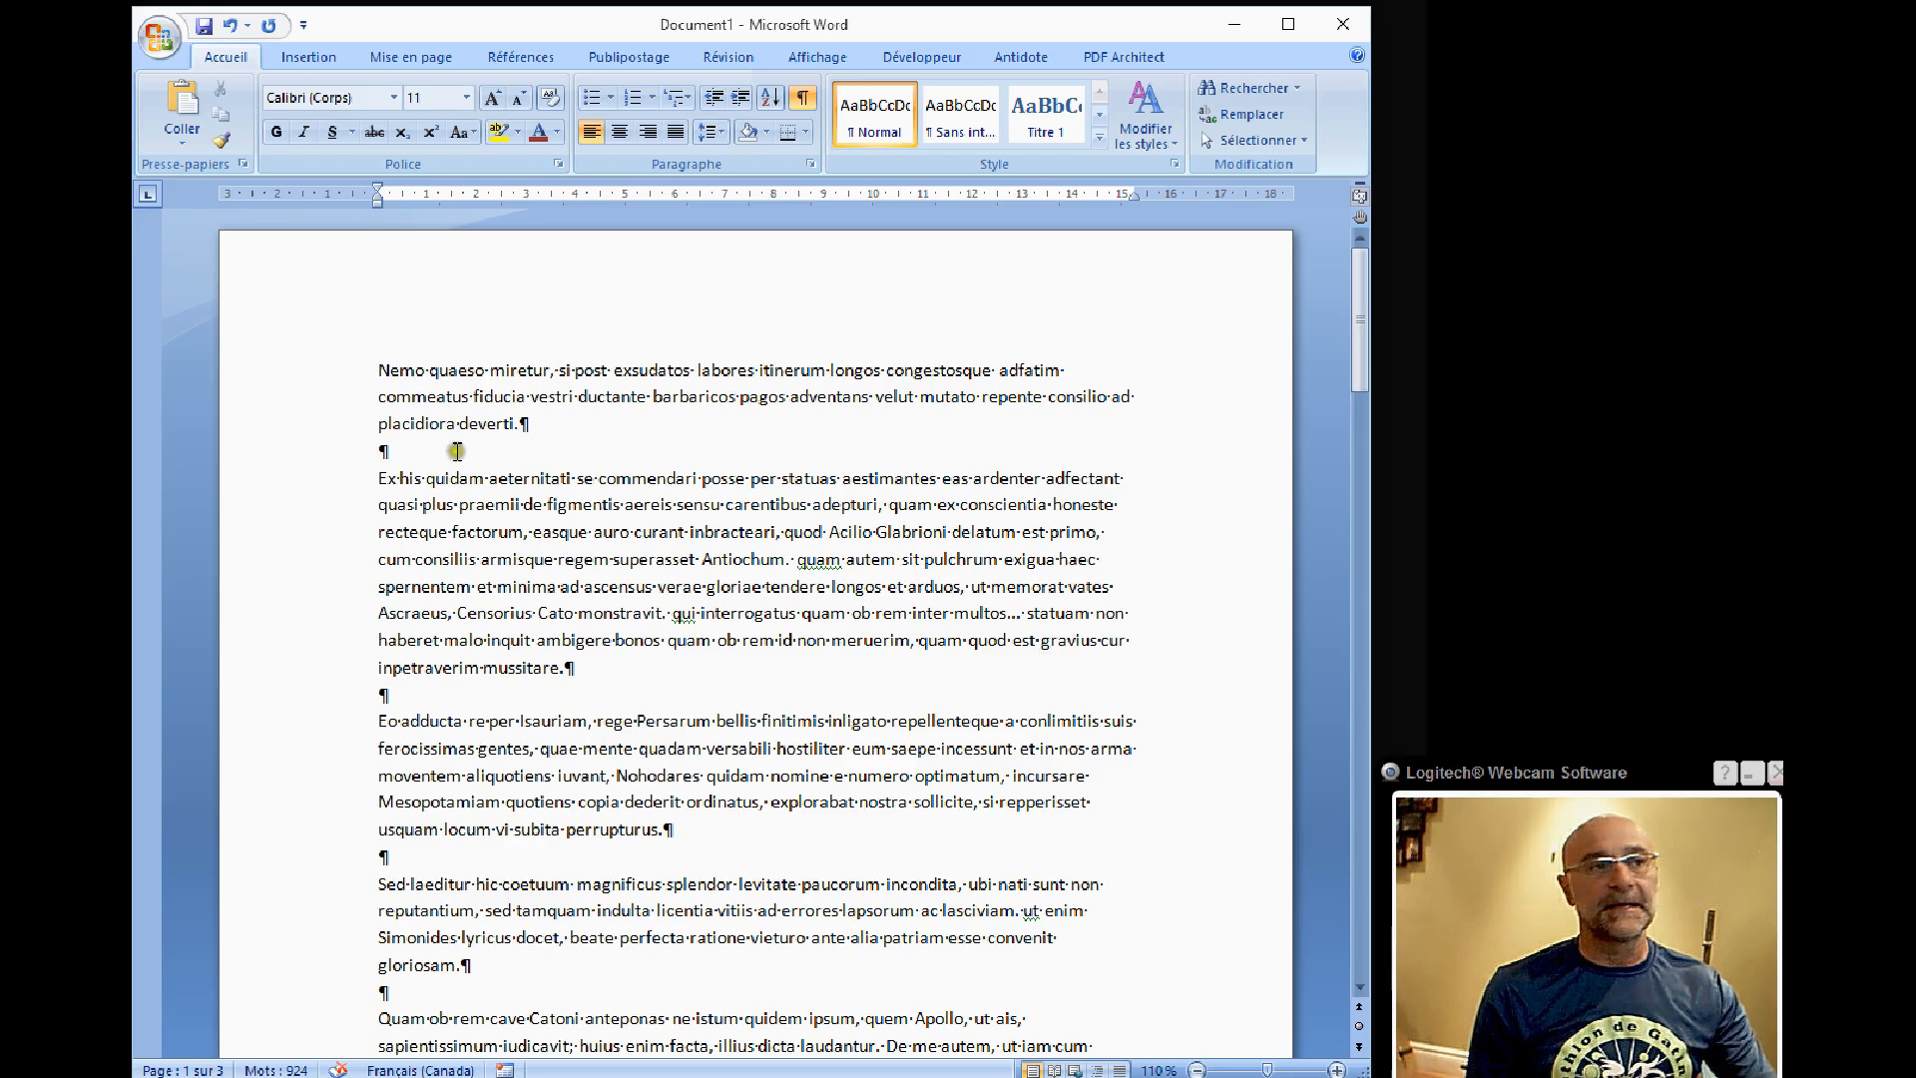
pyautogui.click(802, 97)
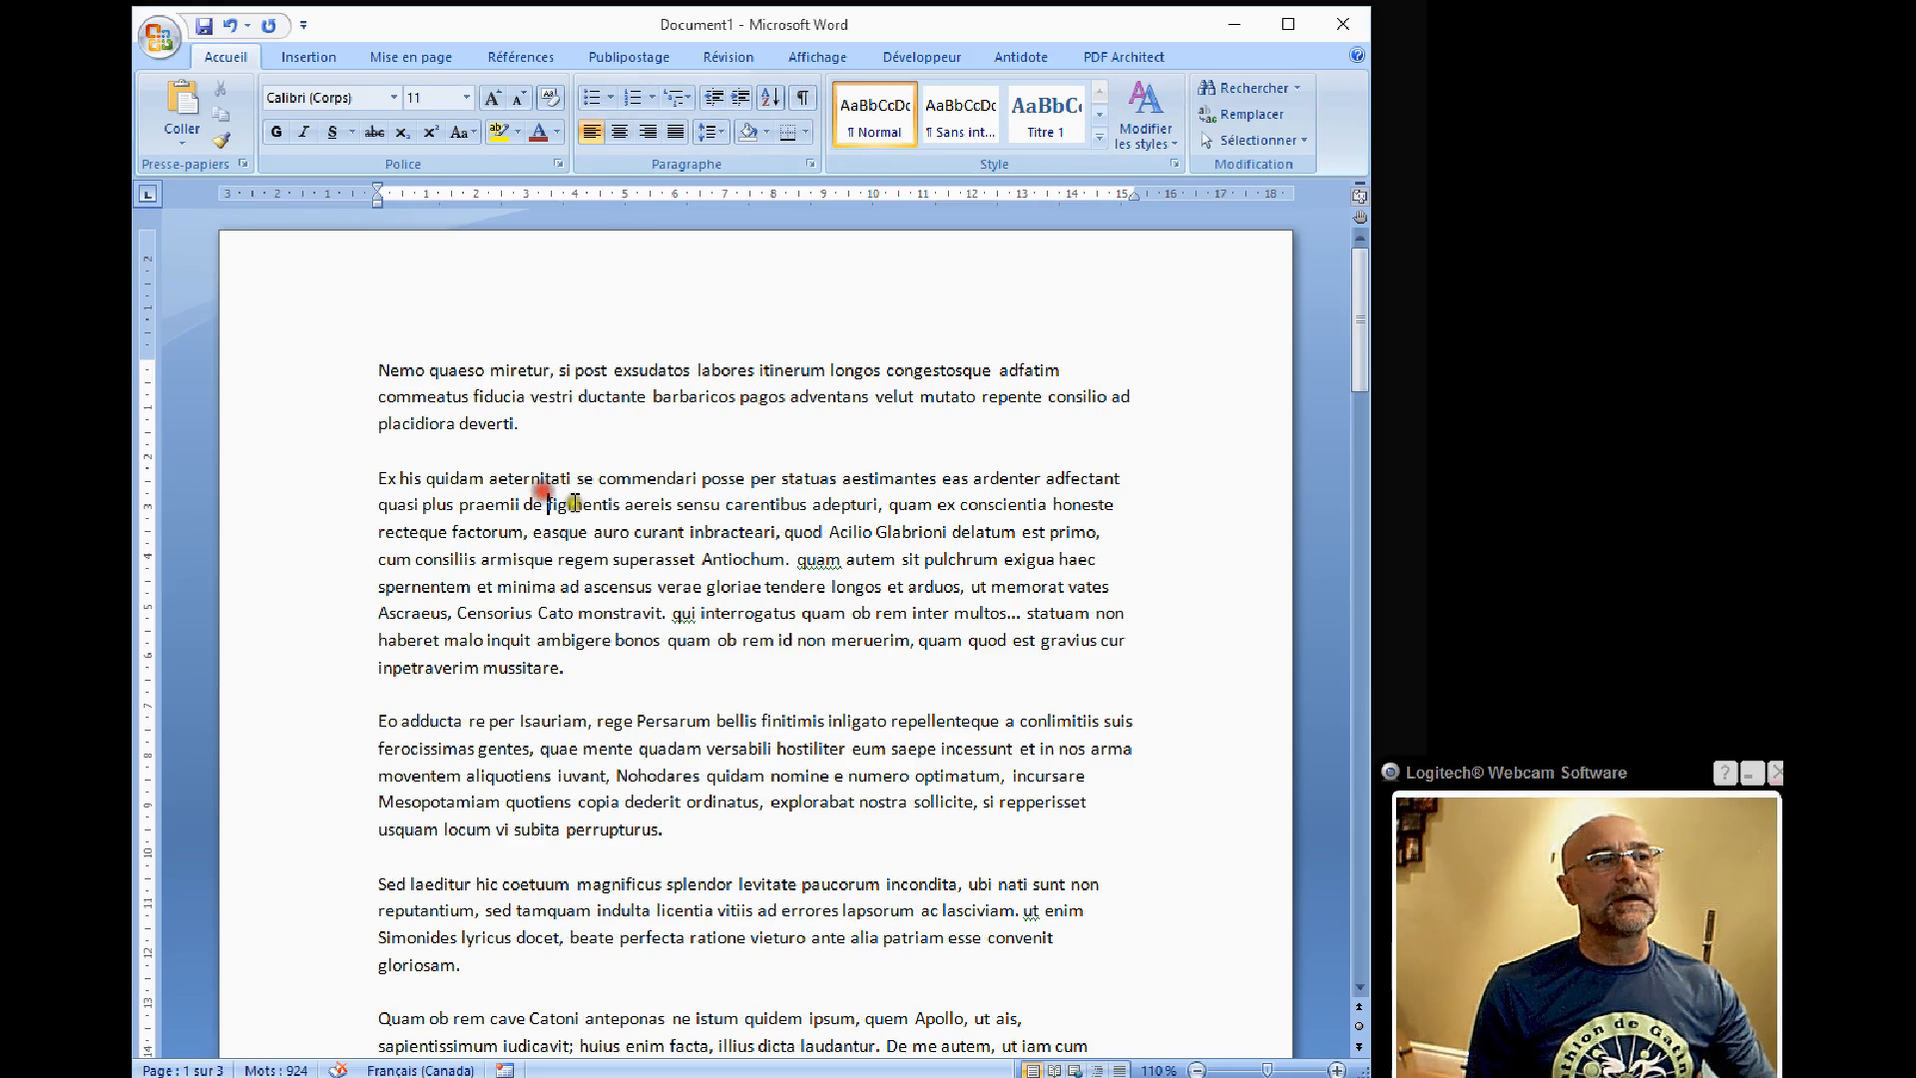
# Step: Set the Word proofing options to hide grammar errors in this document only
pyautogui.click(160, 38)
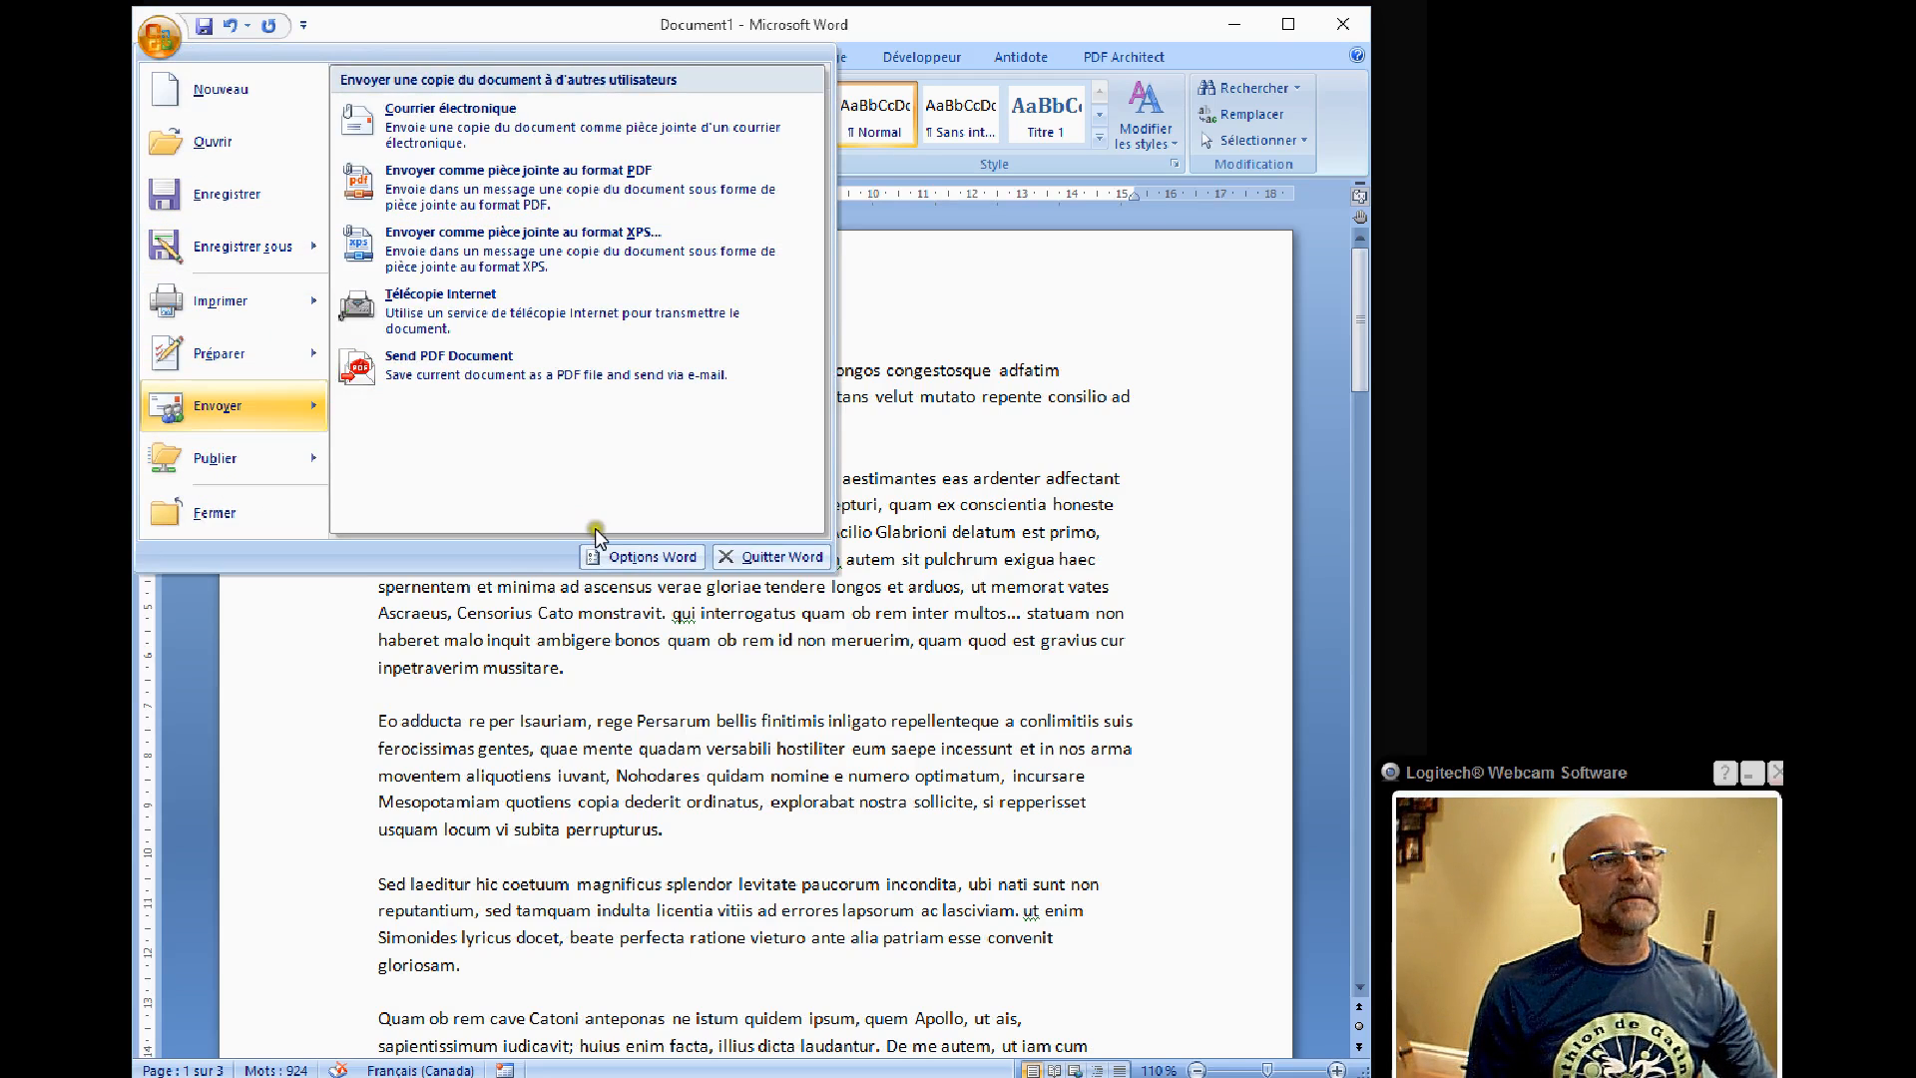
pyautogui.click(613, 554)
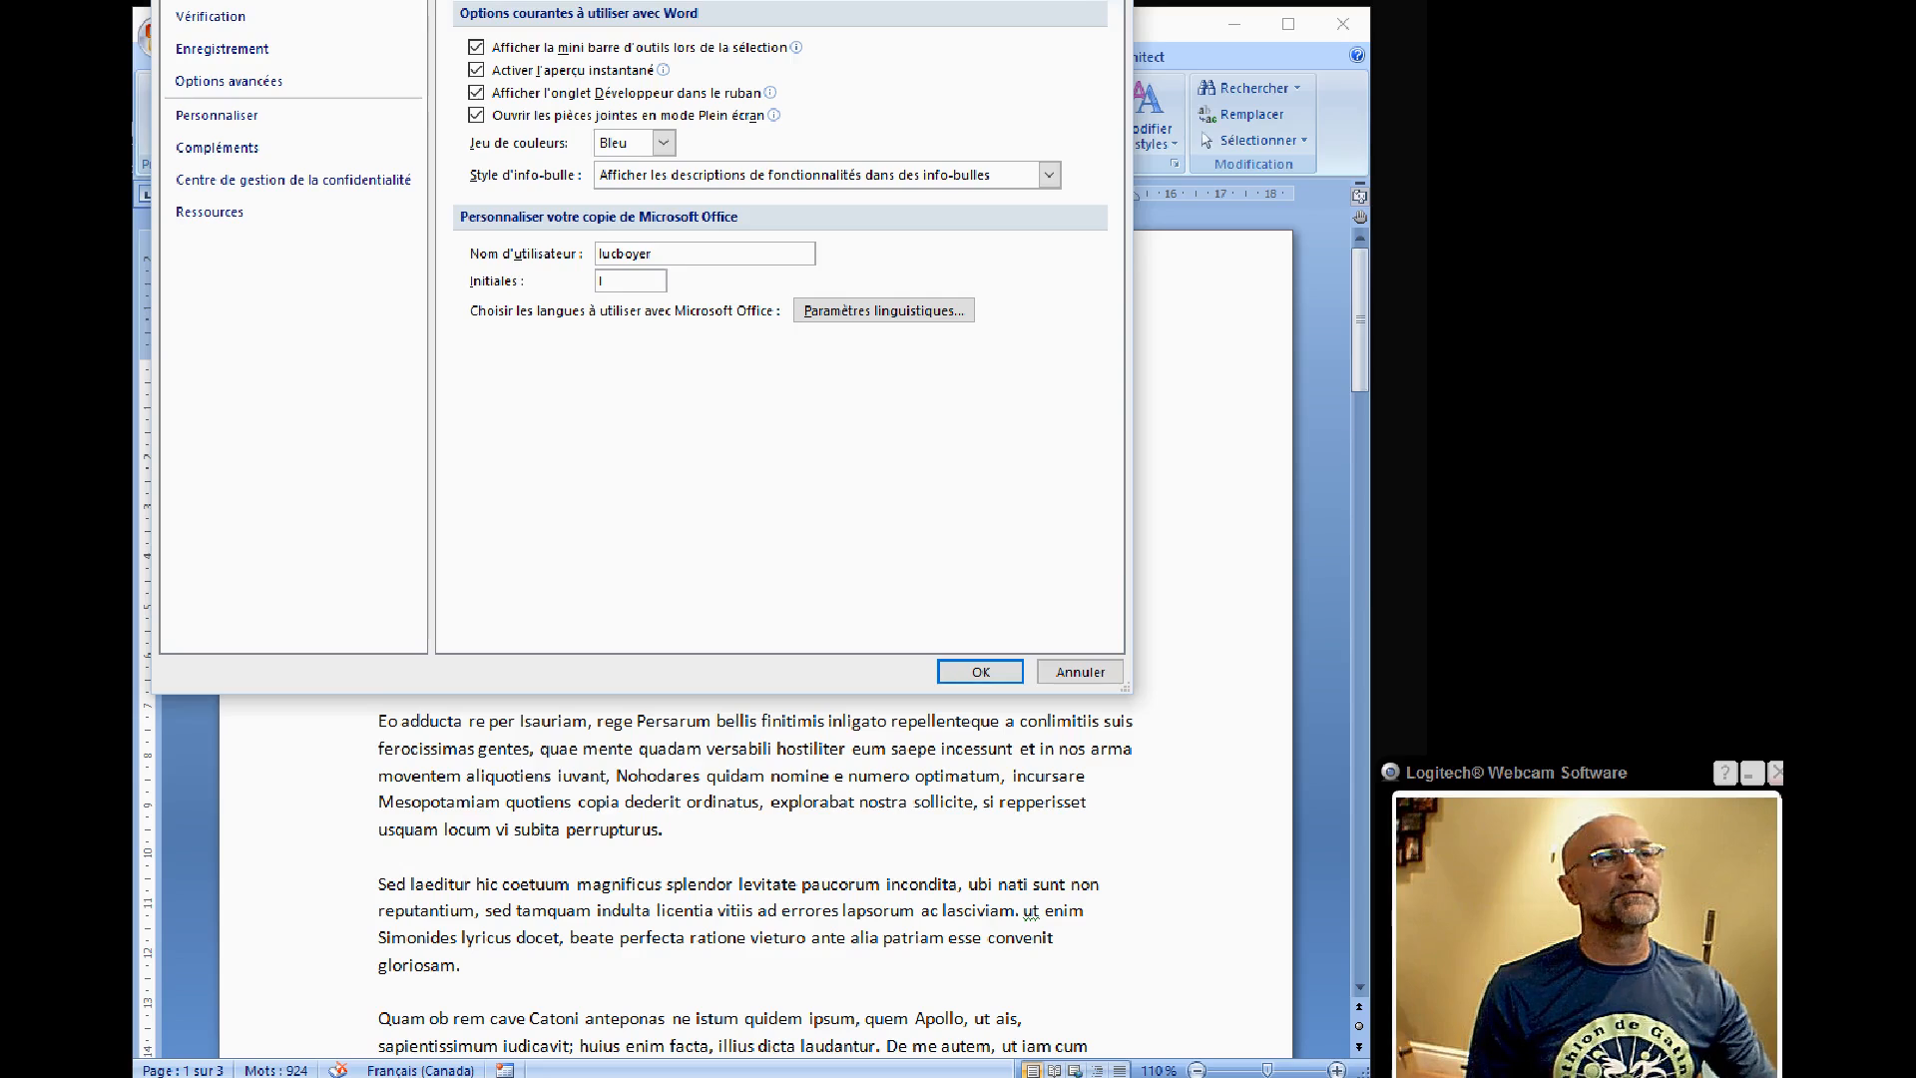
pyautogui.moveTo(289, 0); pyautogui.dragTo(325, 106)
pyautogui.click(237, 200)
pyautogui.scroll(-3, 633, 671)
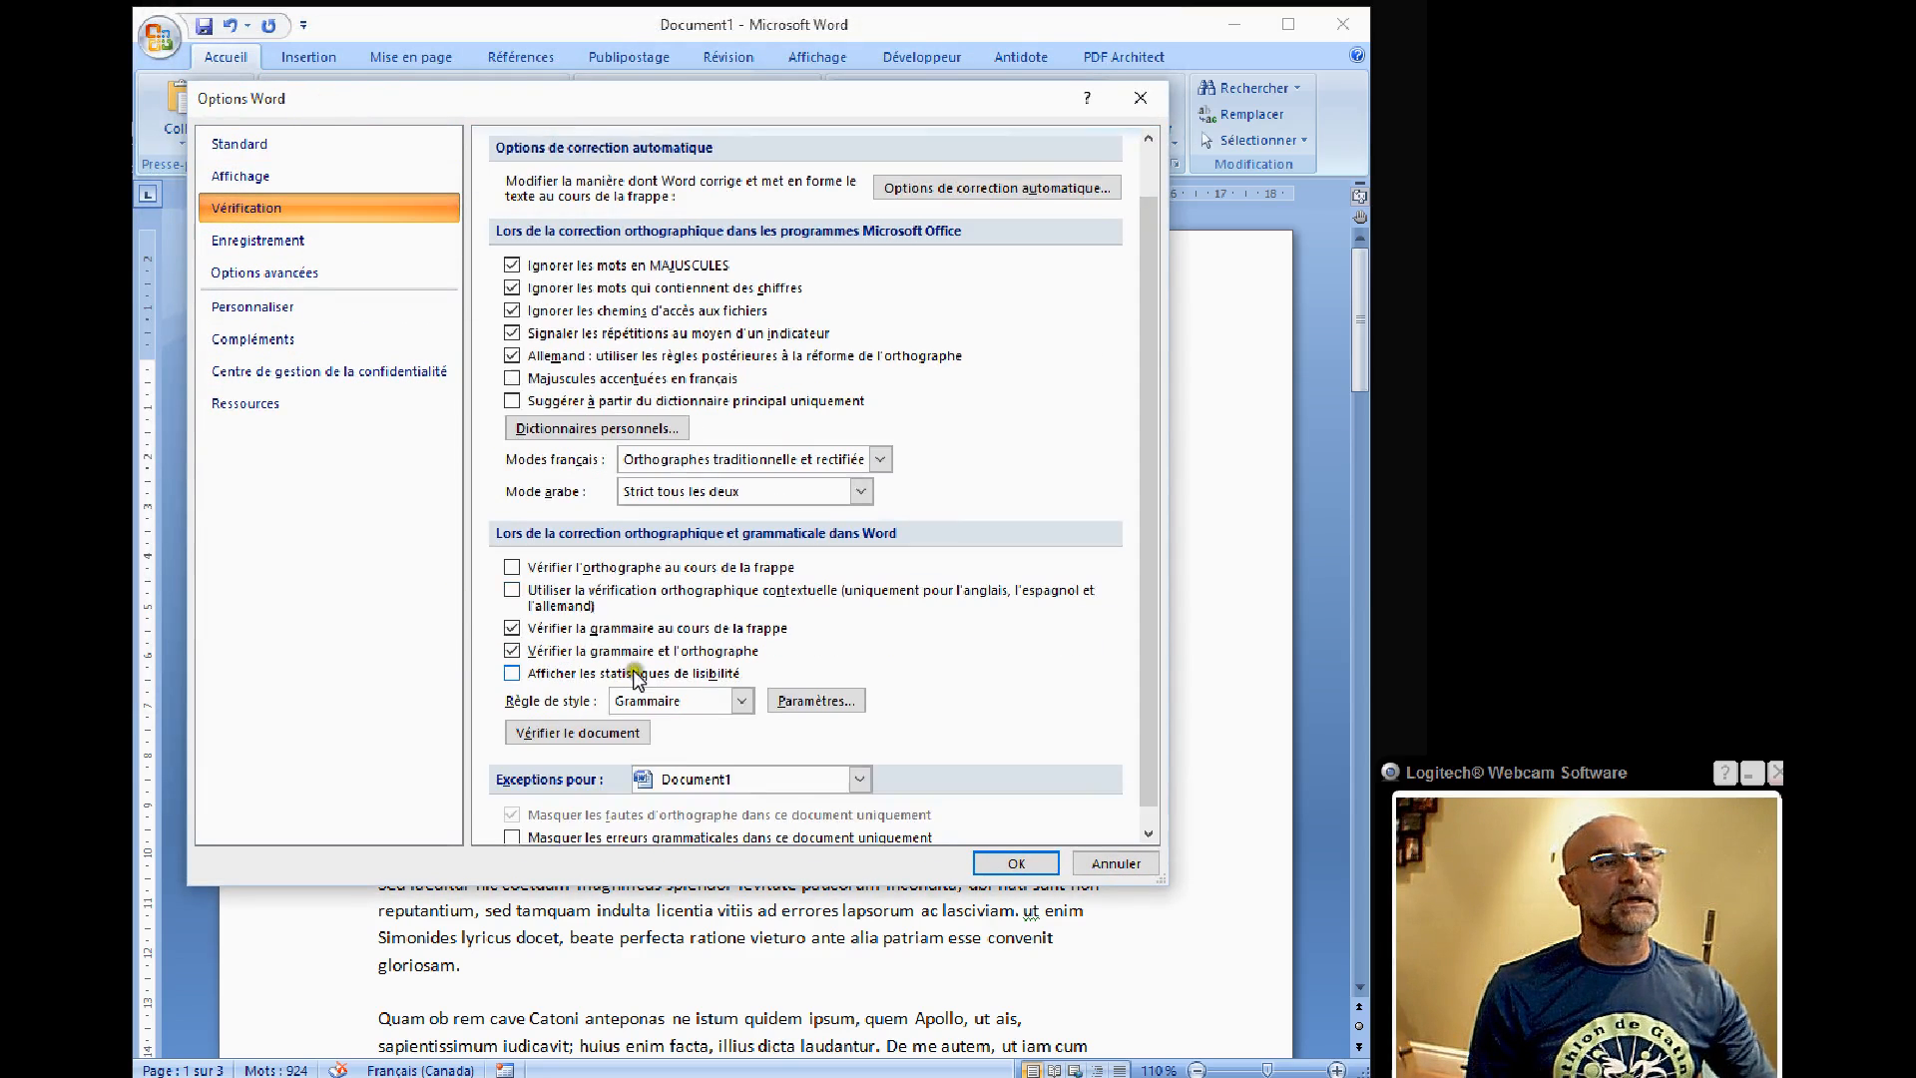
pyautogui.click(530, 828)
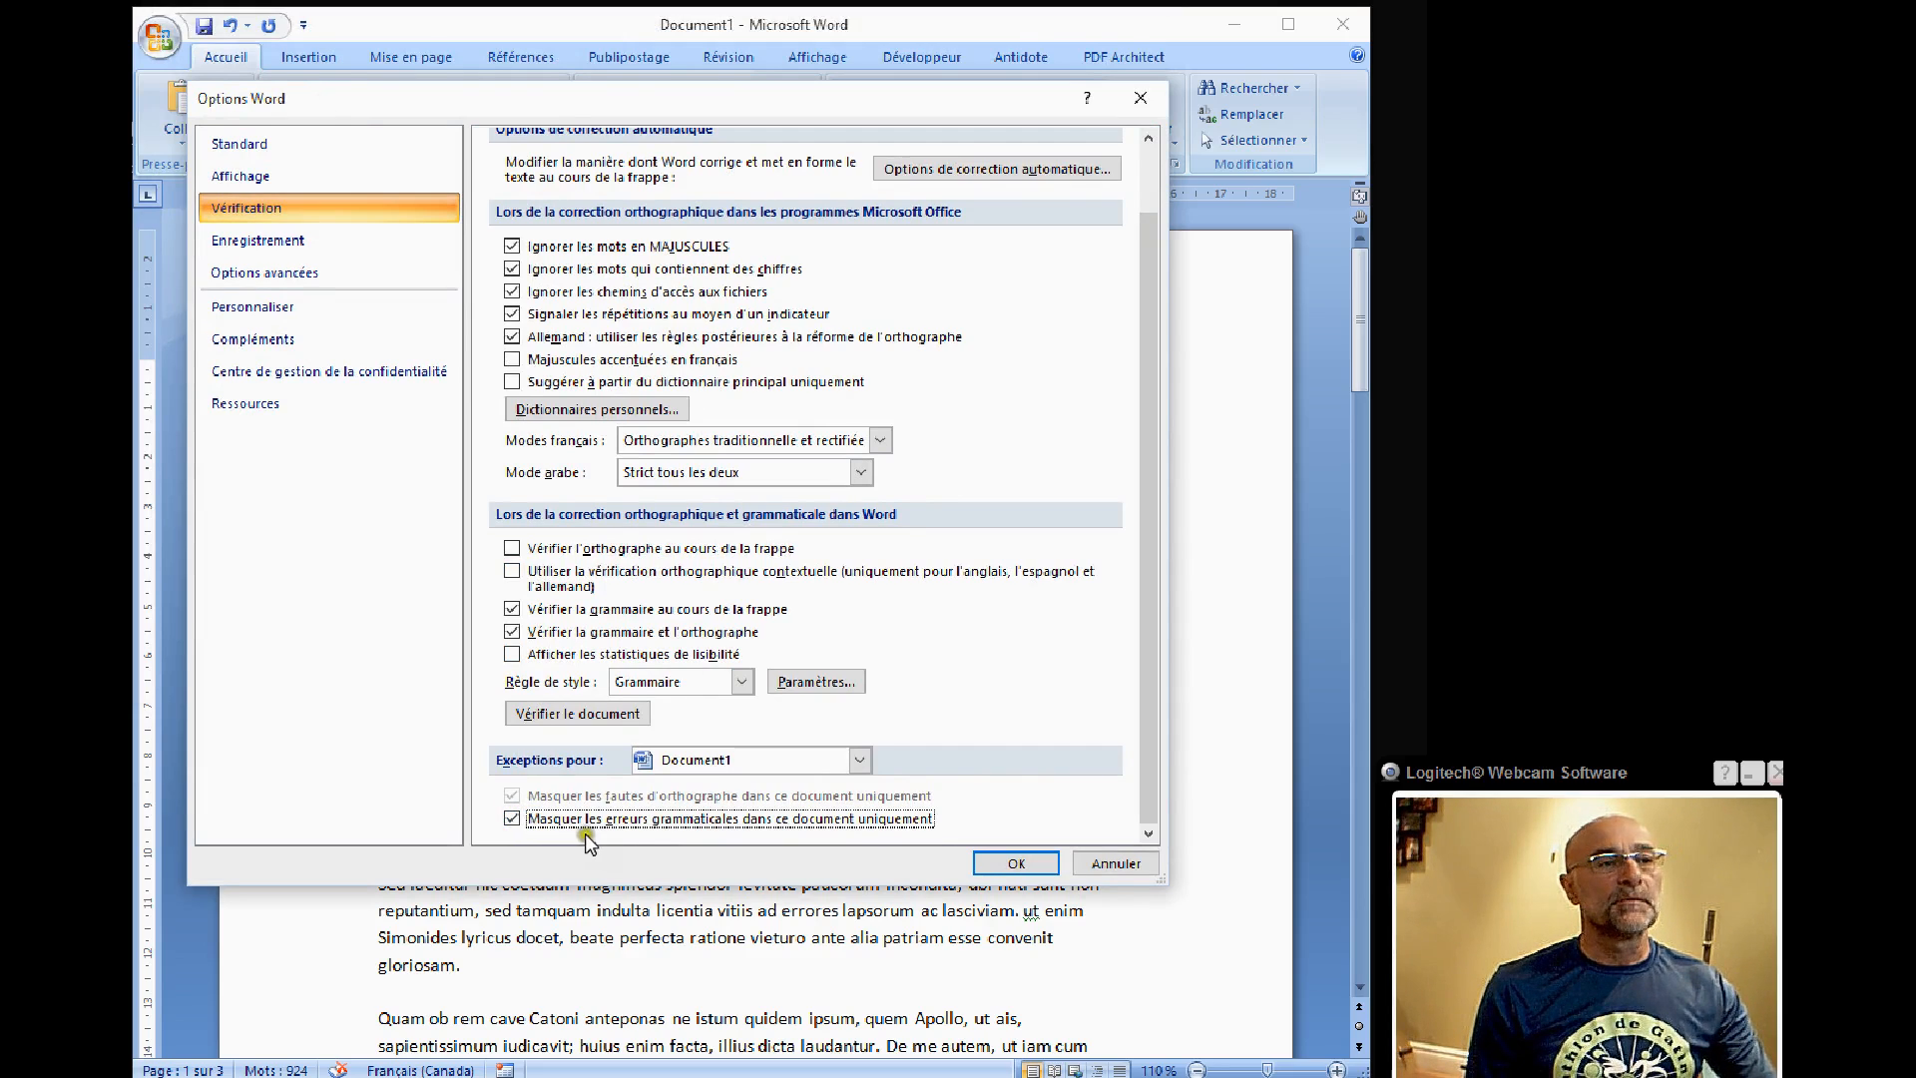
pyautogui.click(1015, 864)
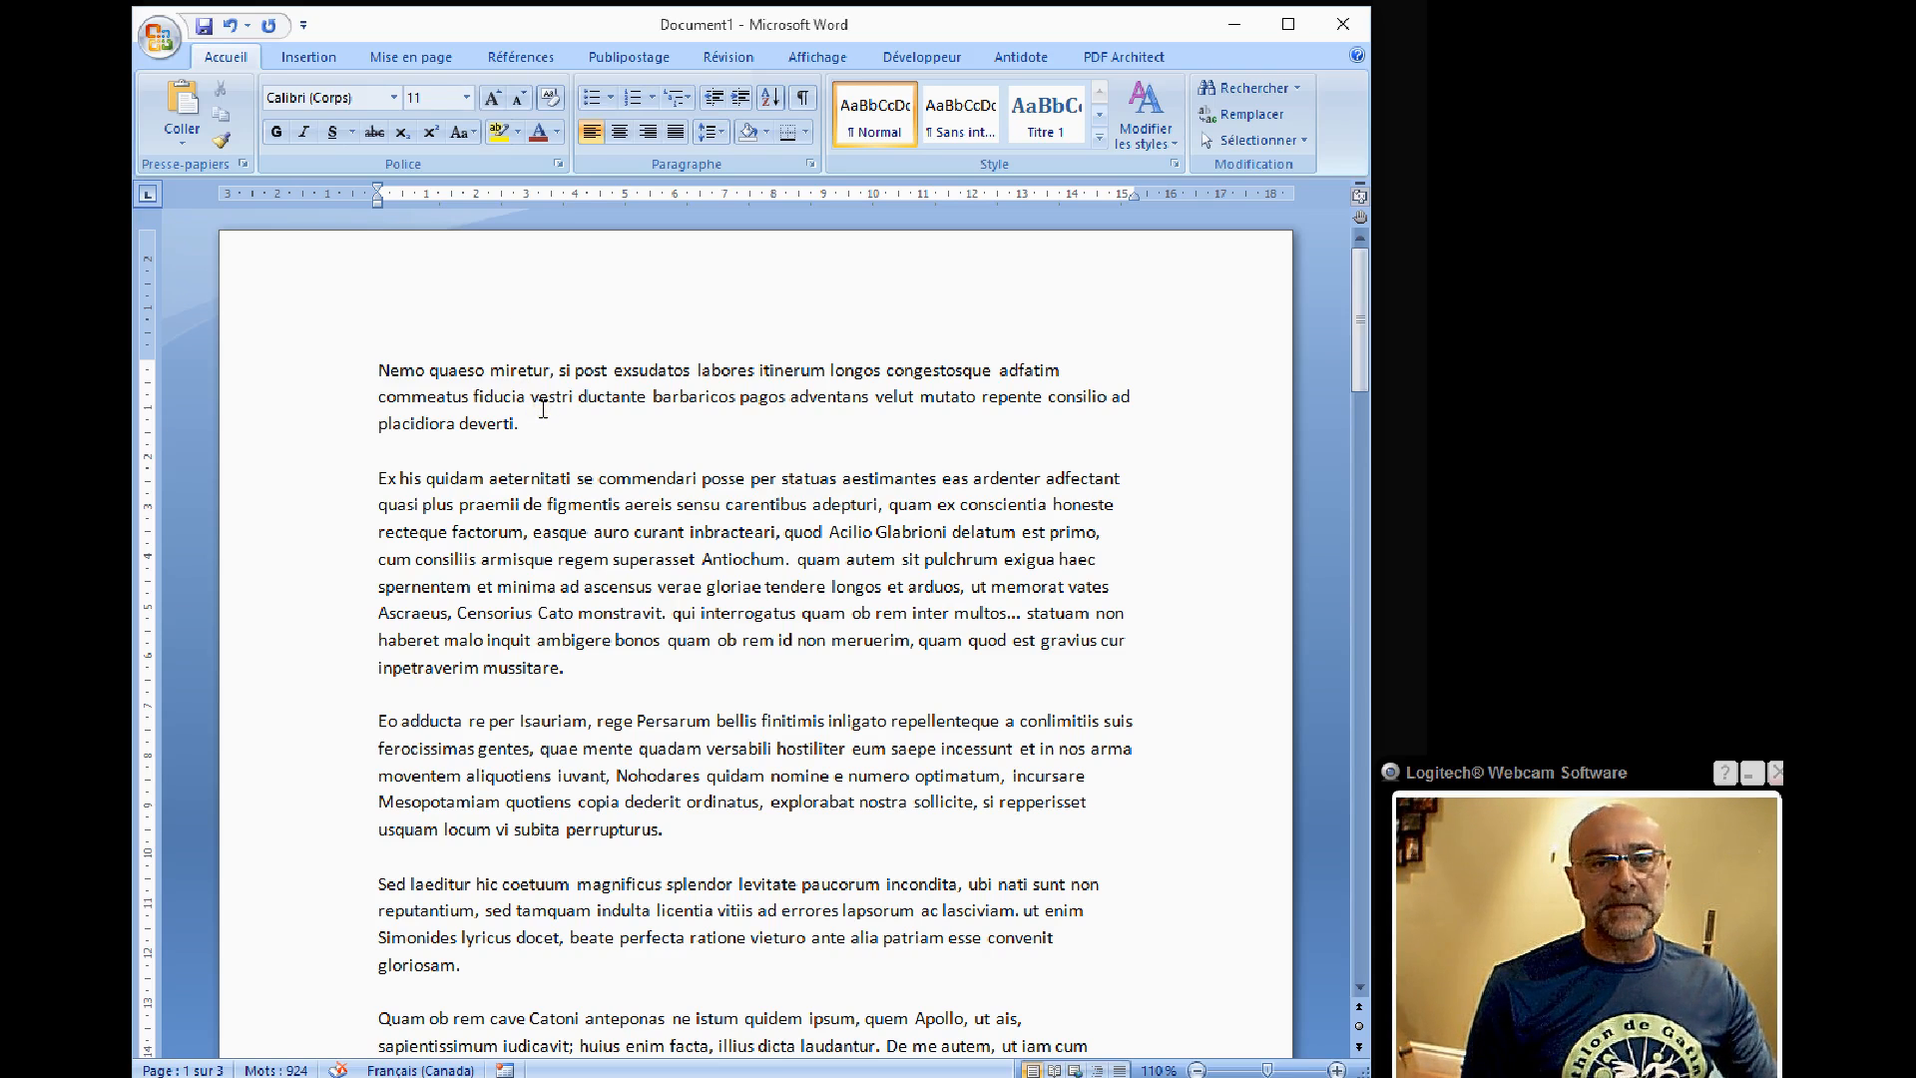
# Step: Open the first page's header and footer areas in turn to view them, closing each without changes
pyautogui.doubleClick(477, 290)
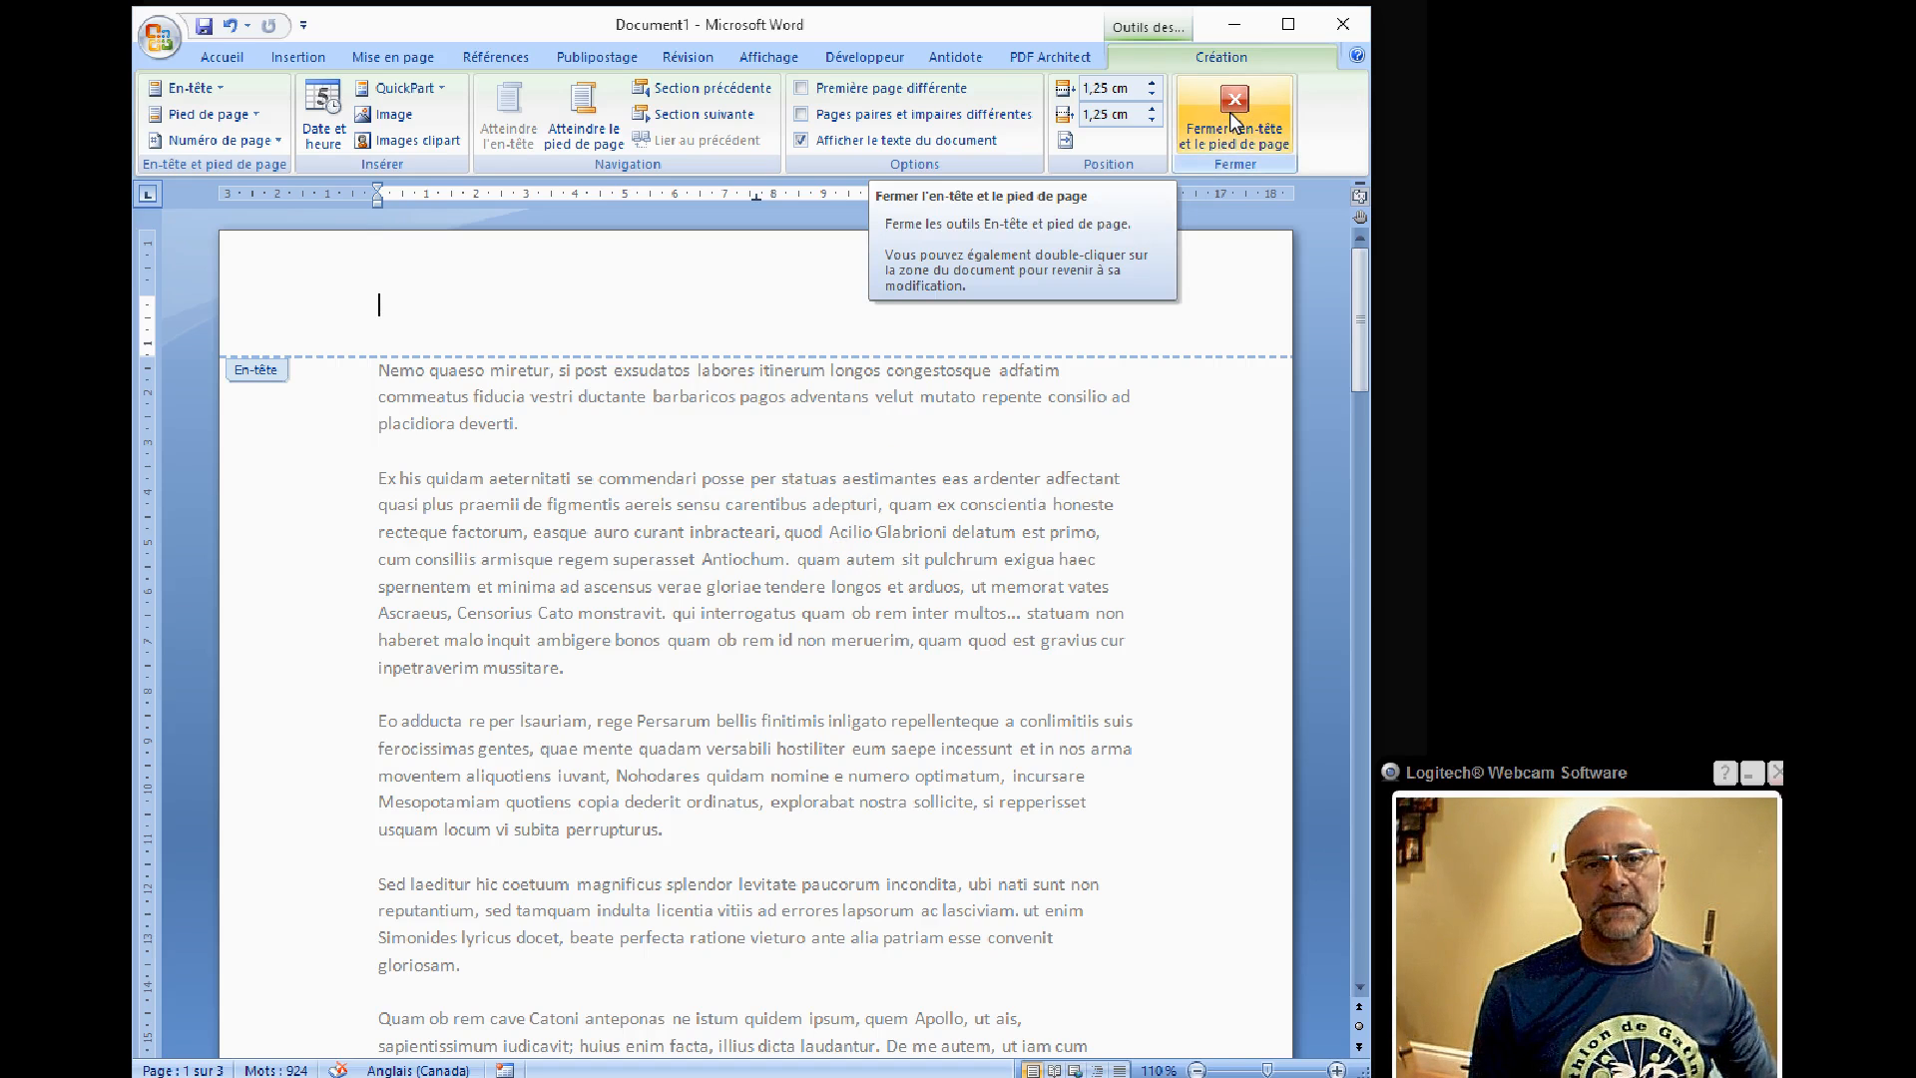
pyautogui.doubleClick(734, 511)
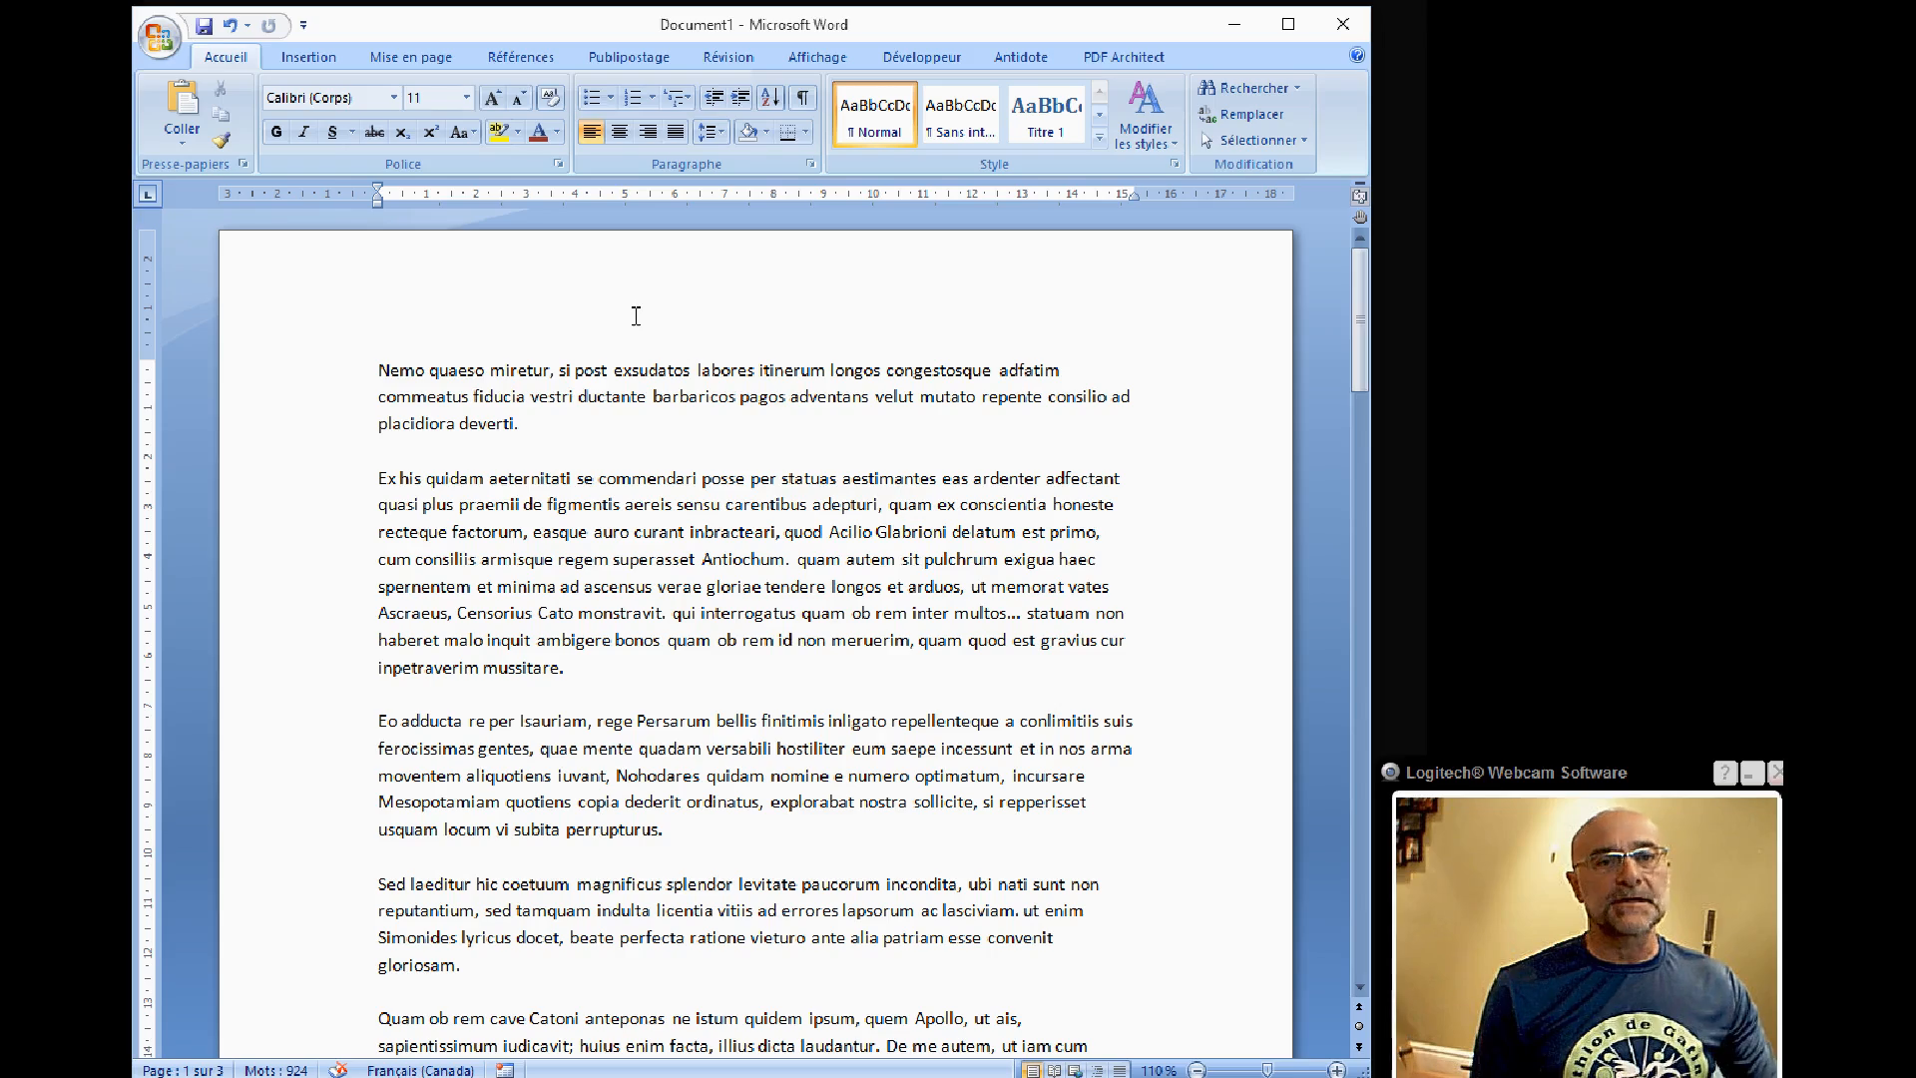
pyautogui.scroll(-9, 633, 415)
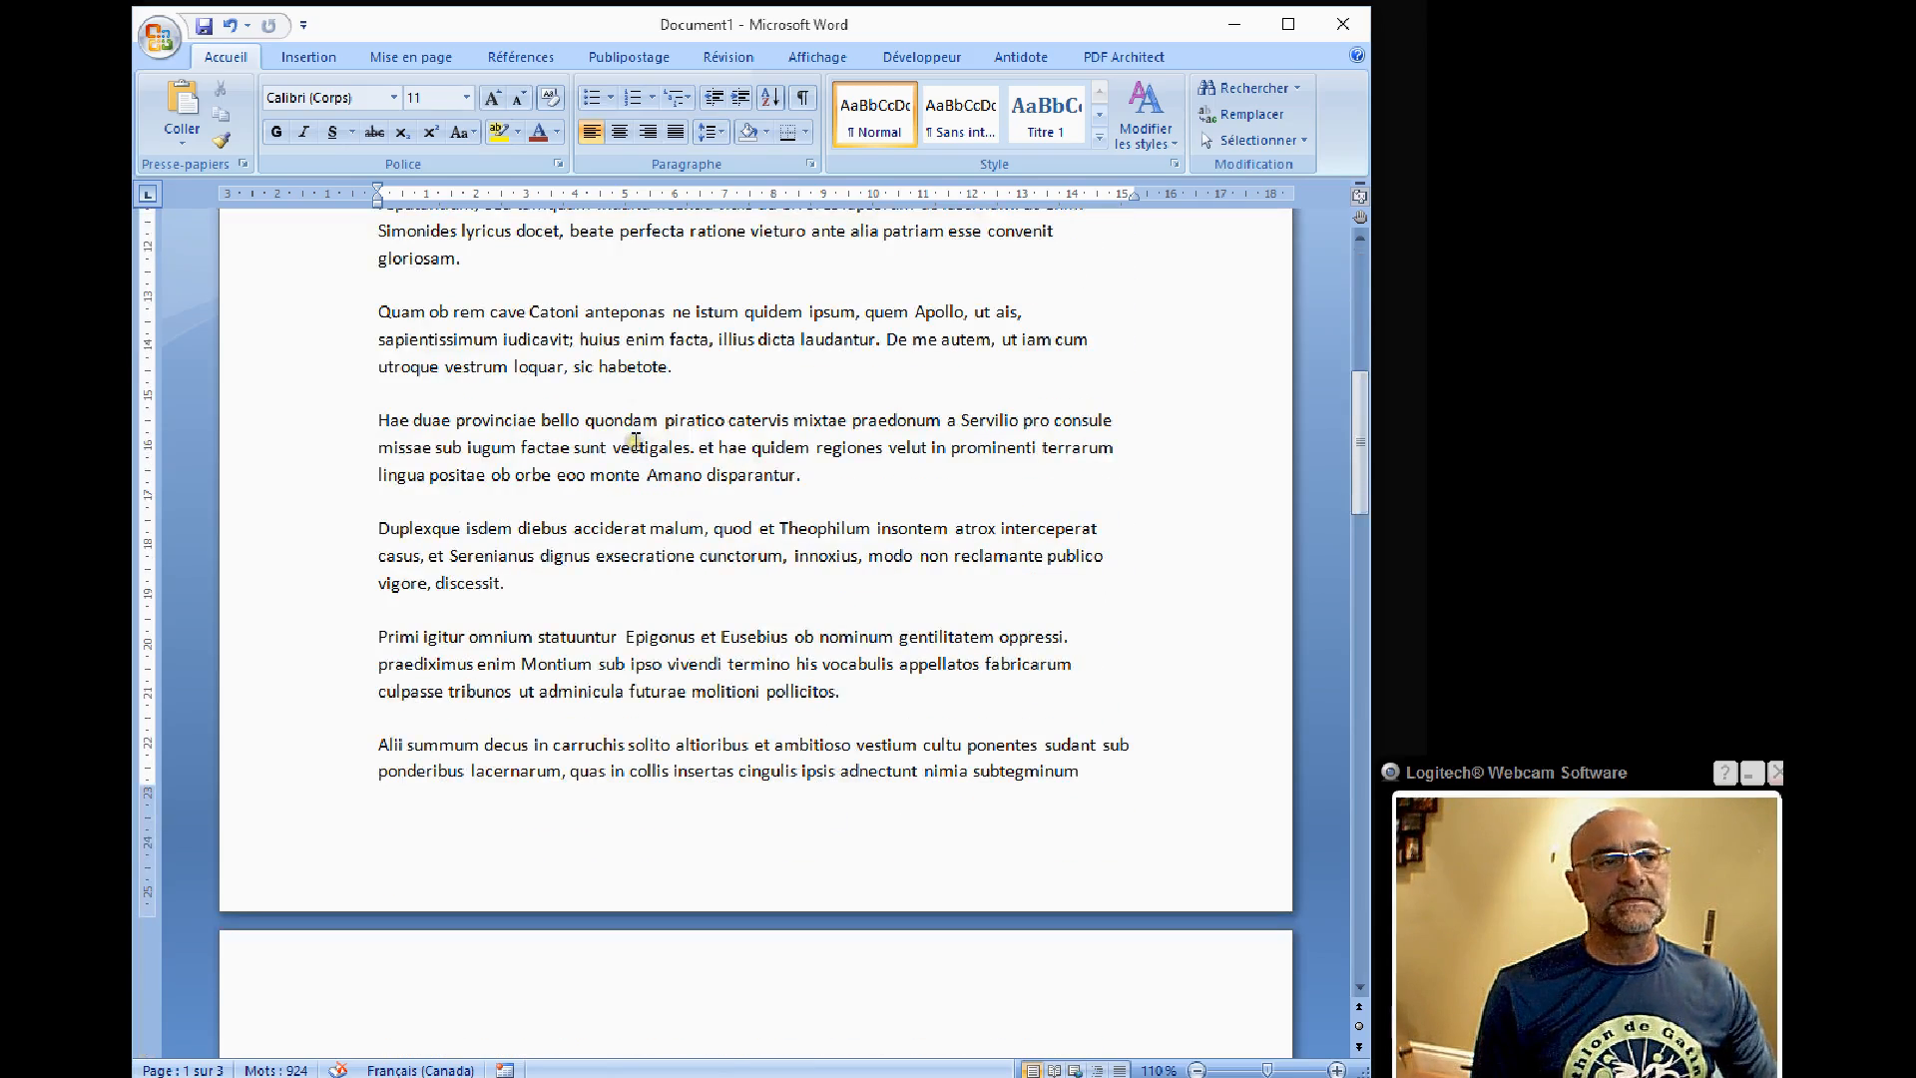
pyautogui.doubleClick(674, 836)
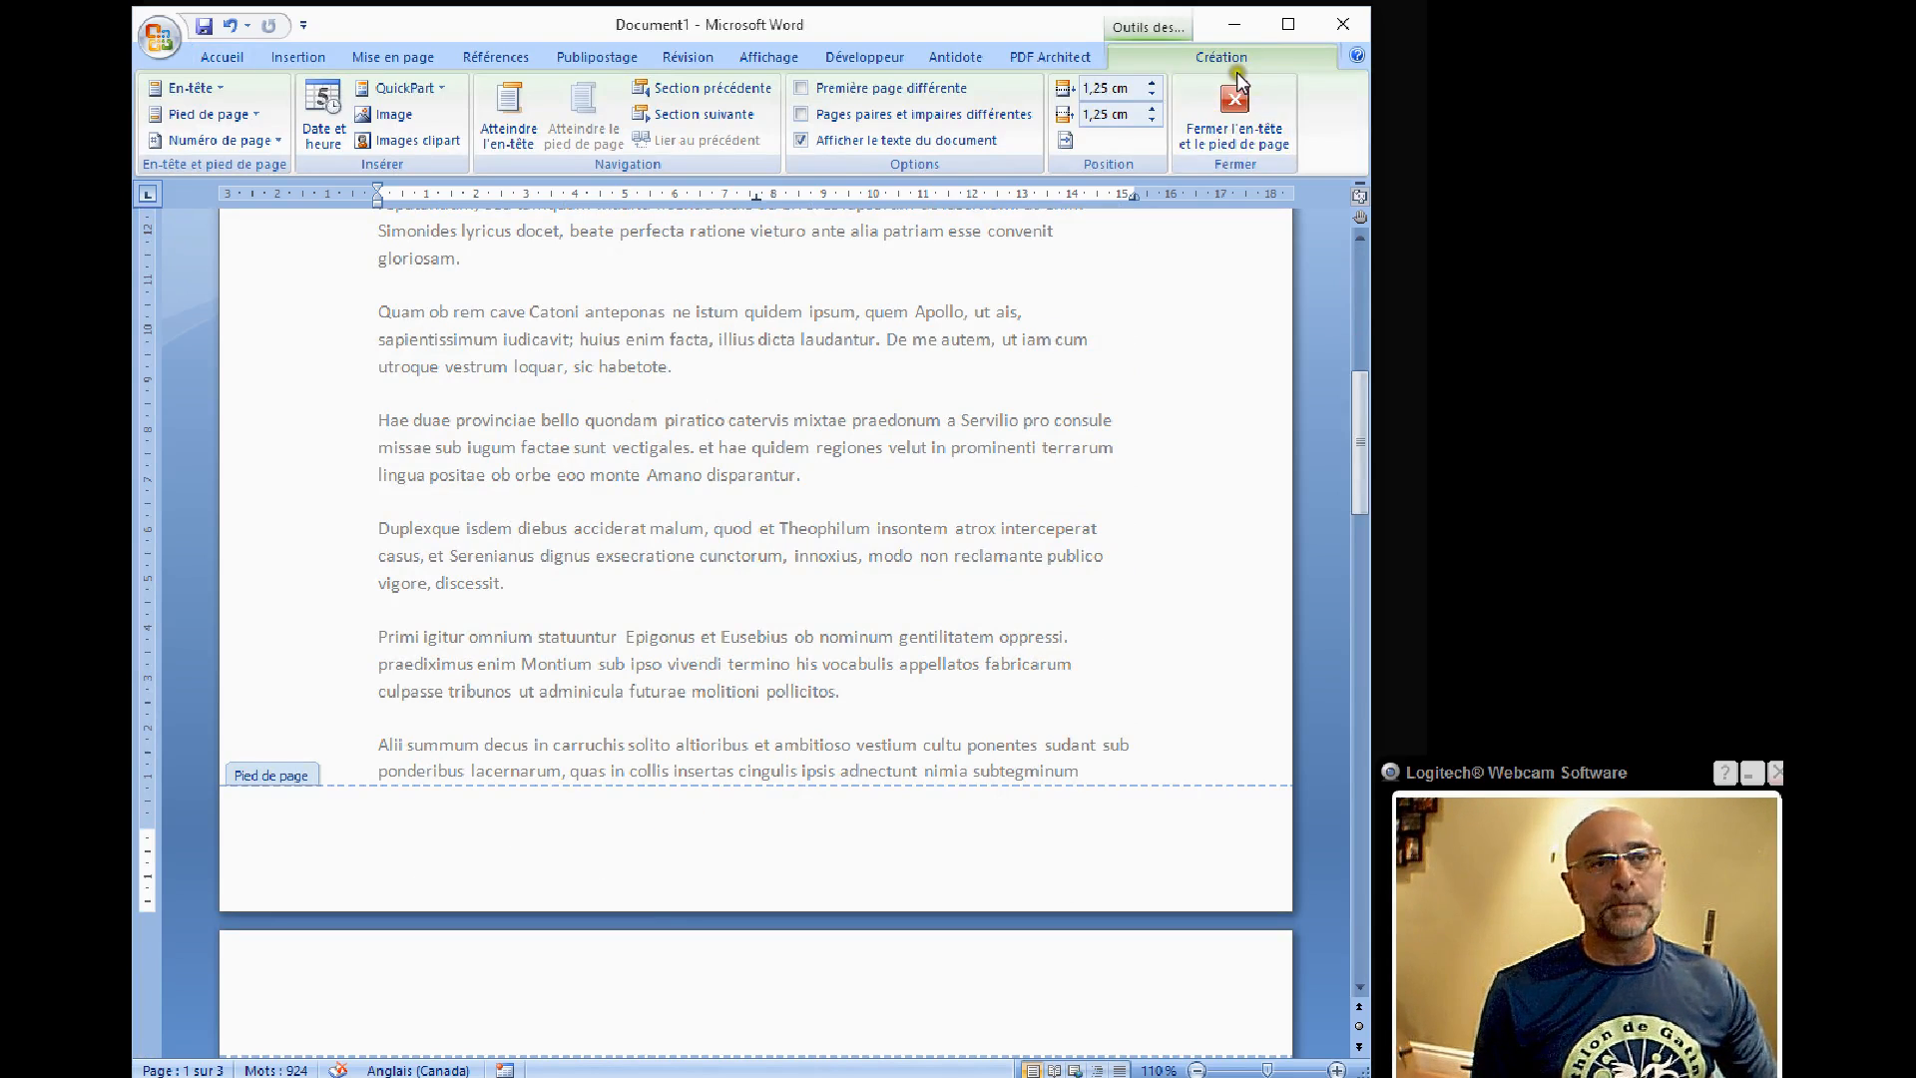
pyautogui.click(1237, 98)
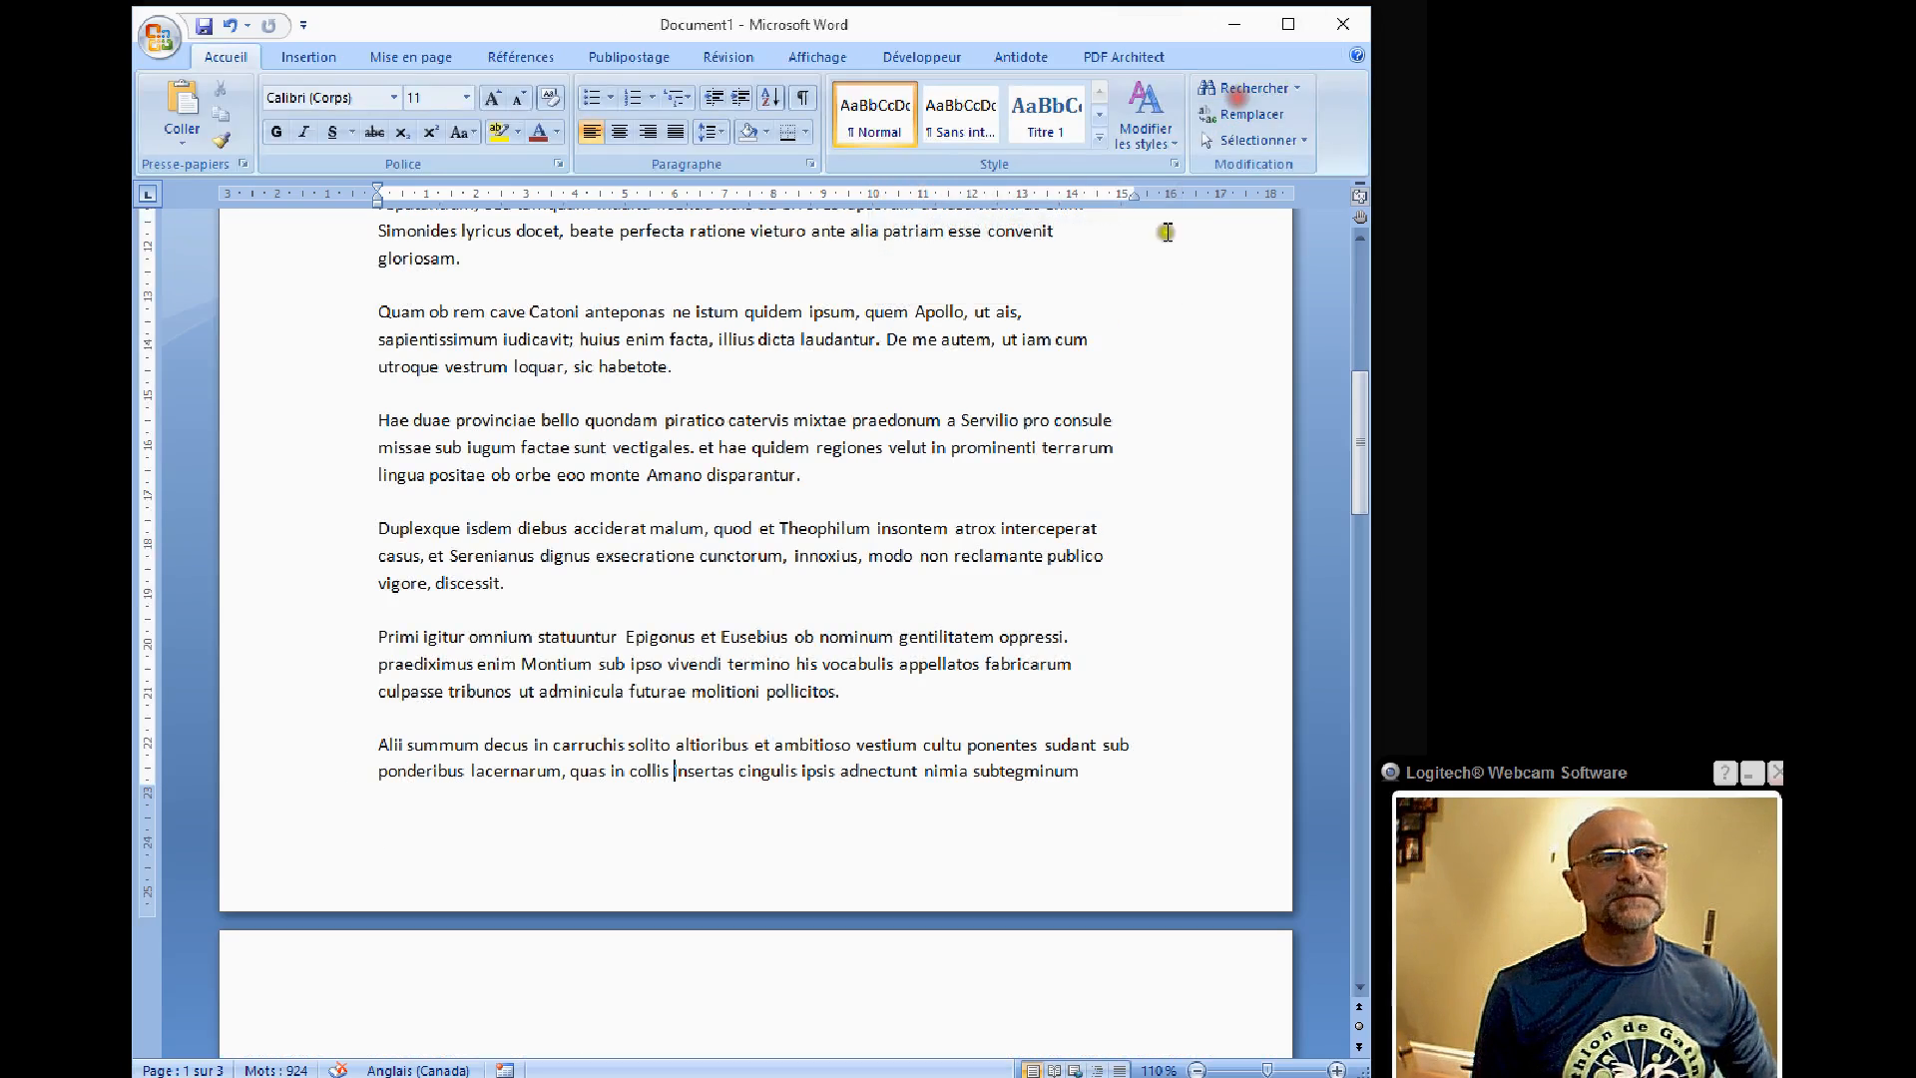
pyautogui.scroll(10, 860, 402)
pyautogui.click(496, 297)
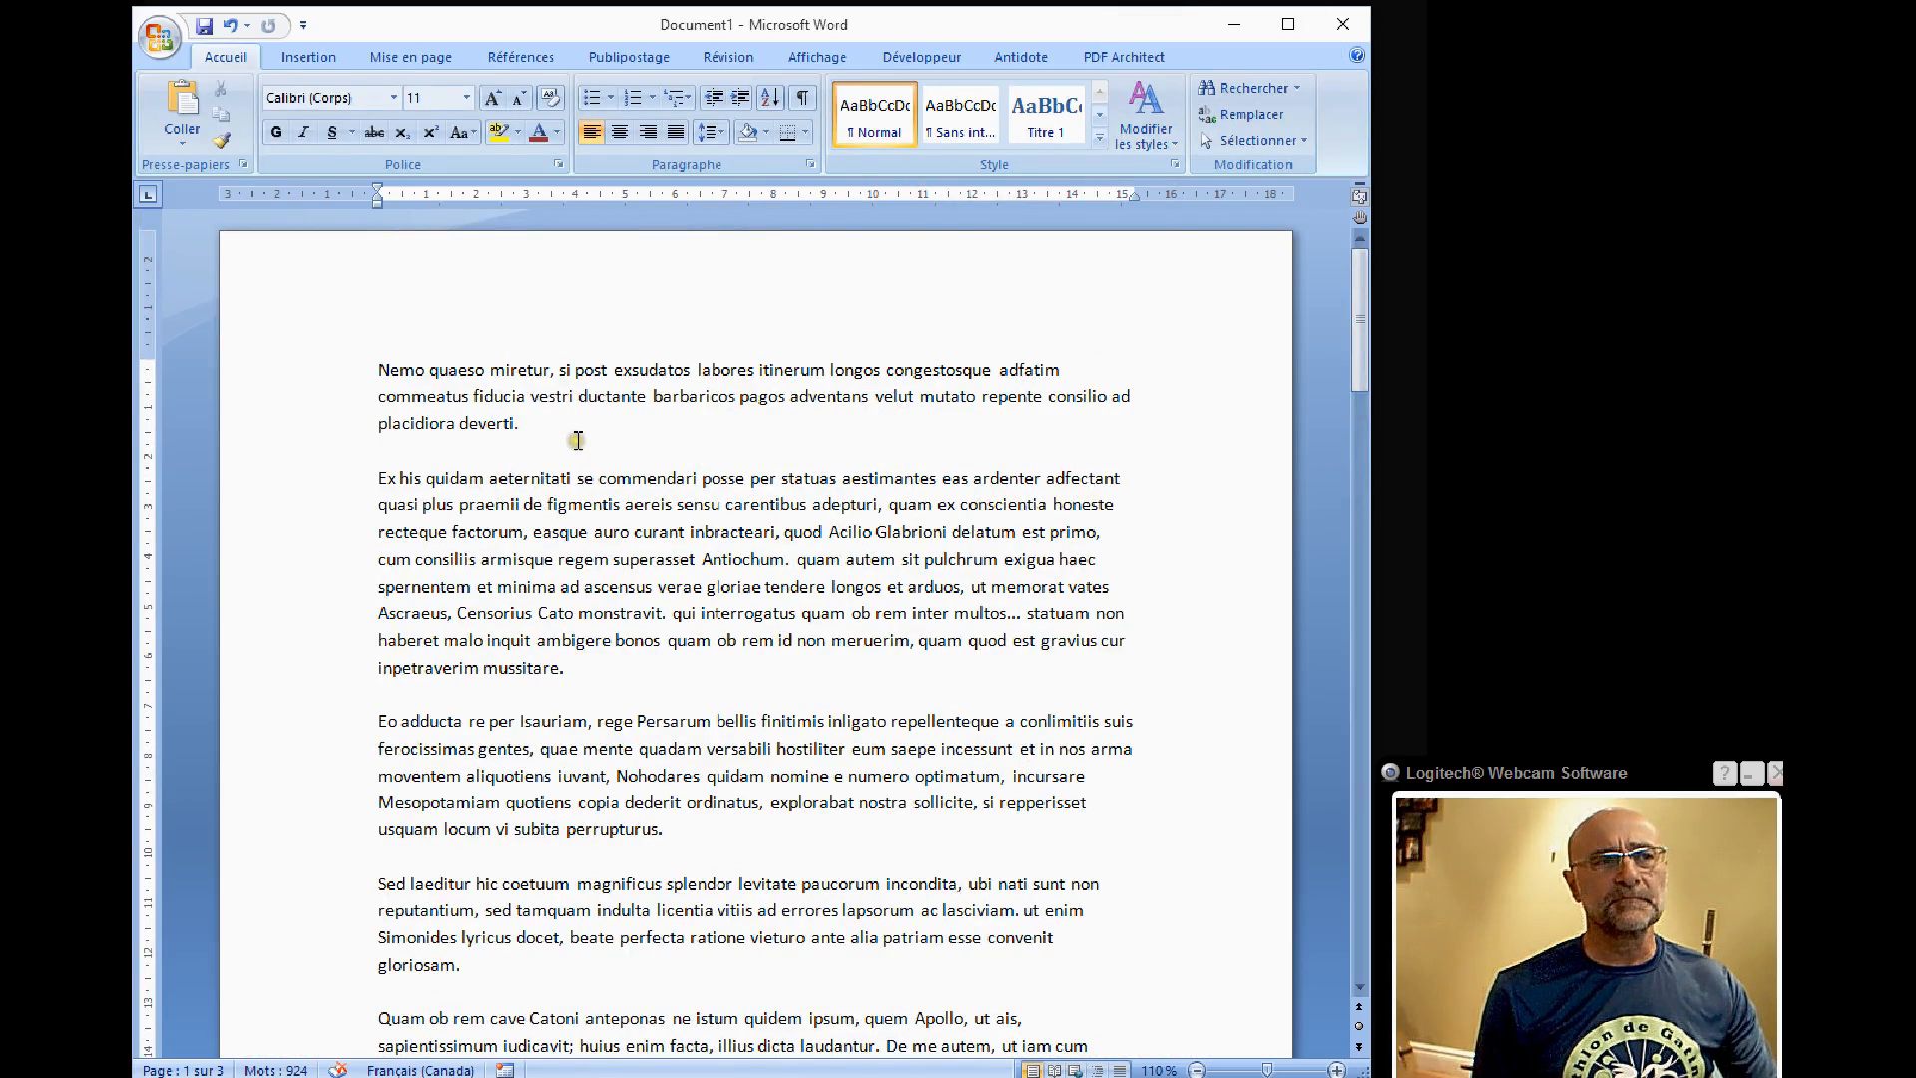
# Step: Enter "Le latin en 2015" in the page header and return to the document body
pyautogui.doubleClick(607, 319)
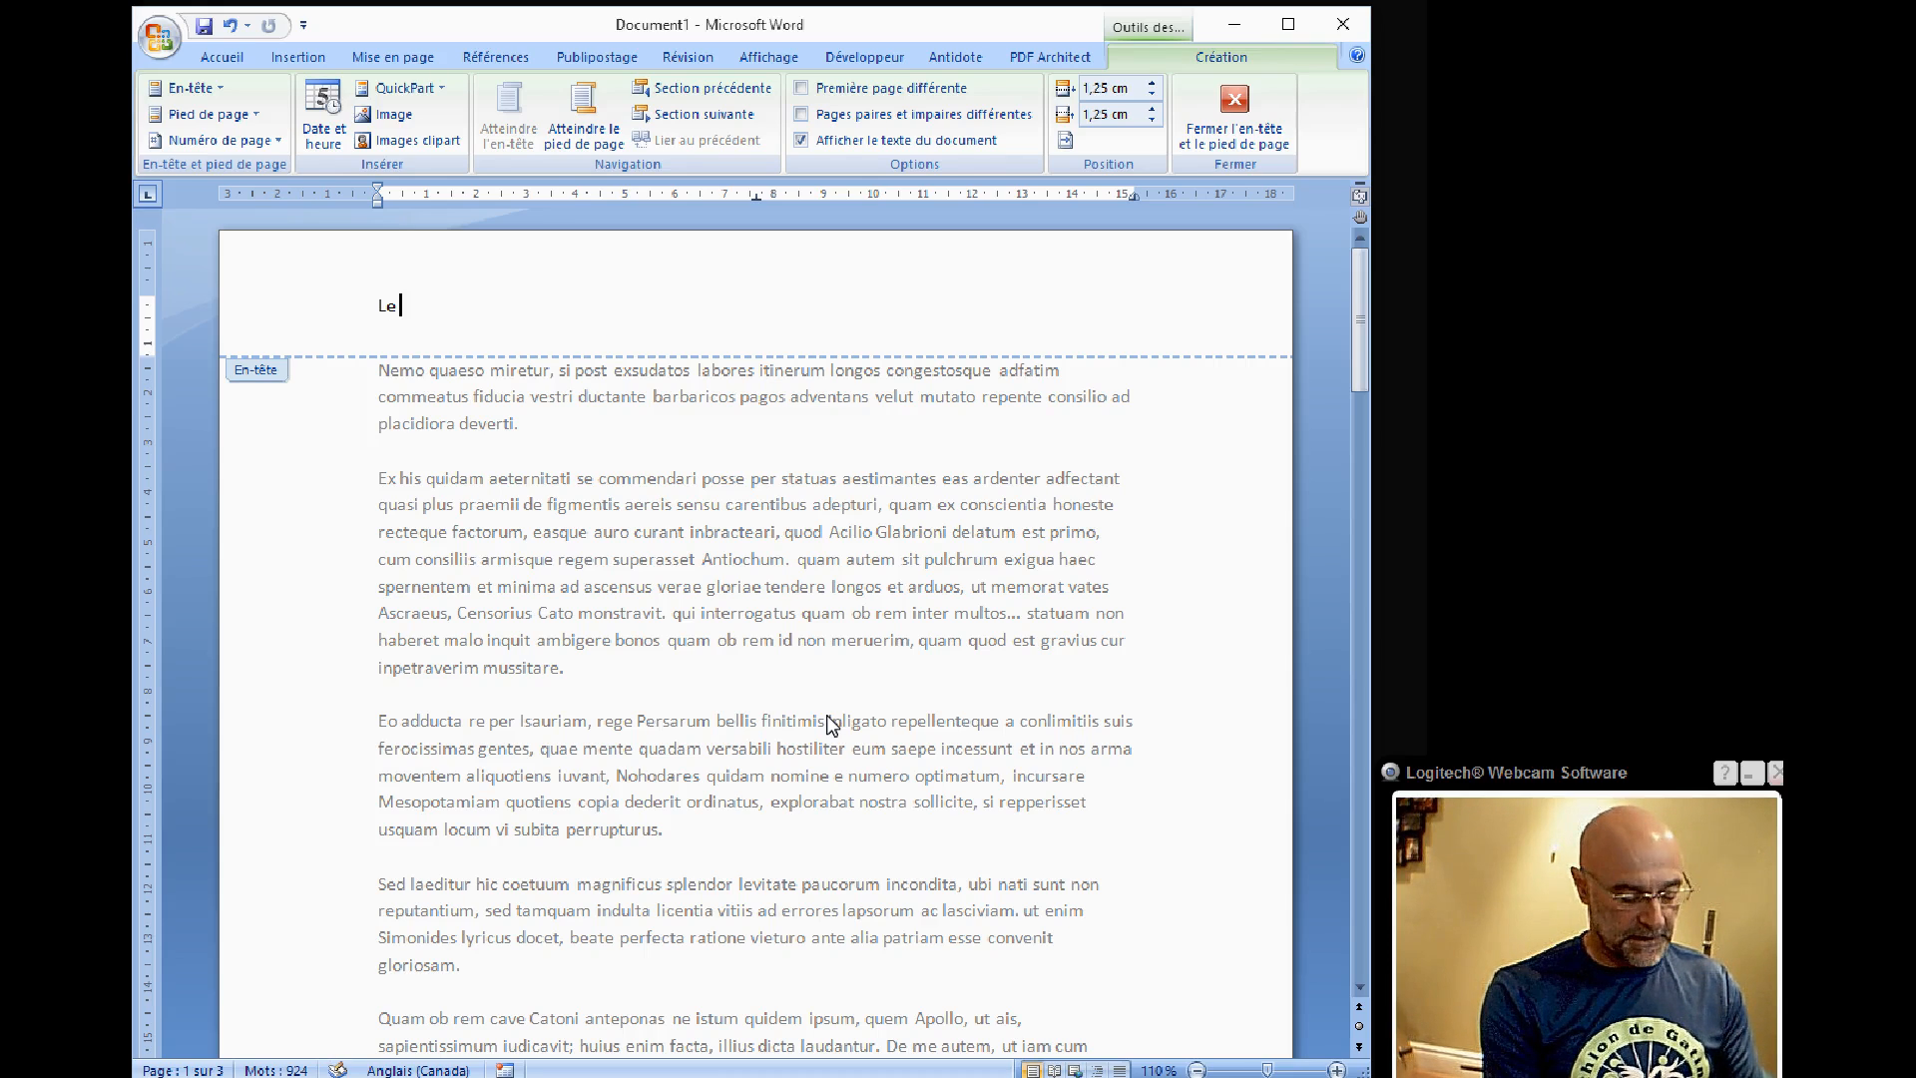
pyautogui.write('latin en')
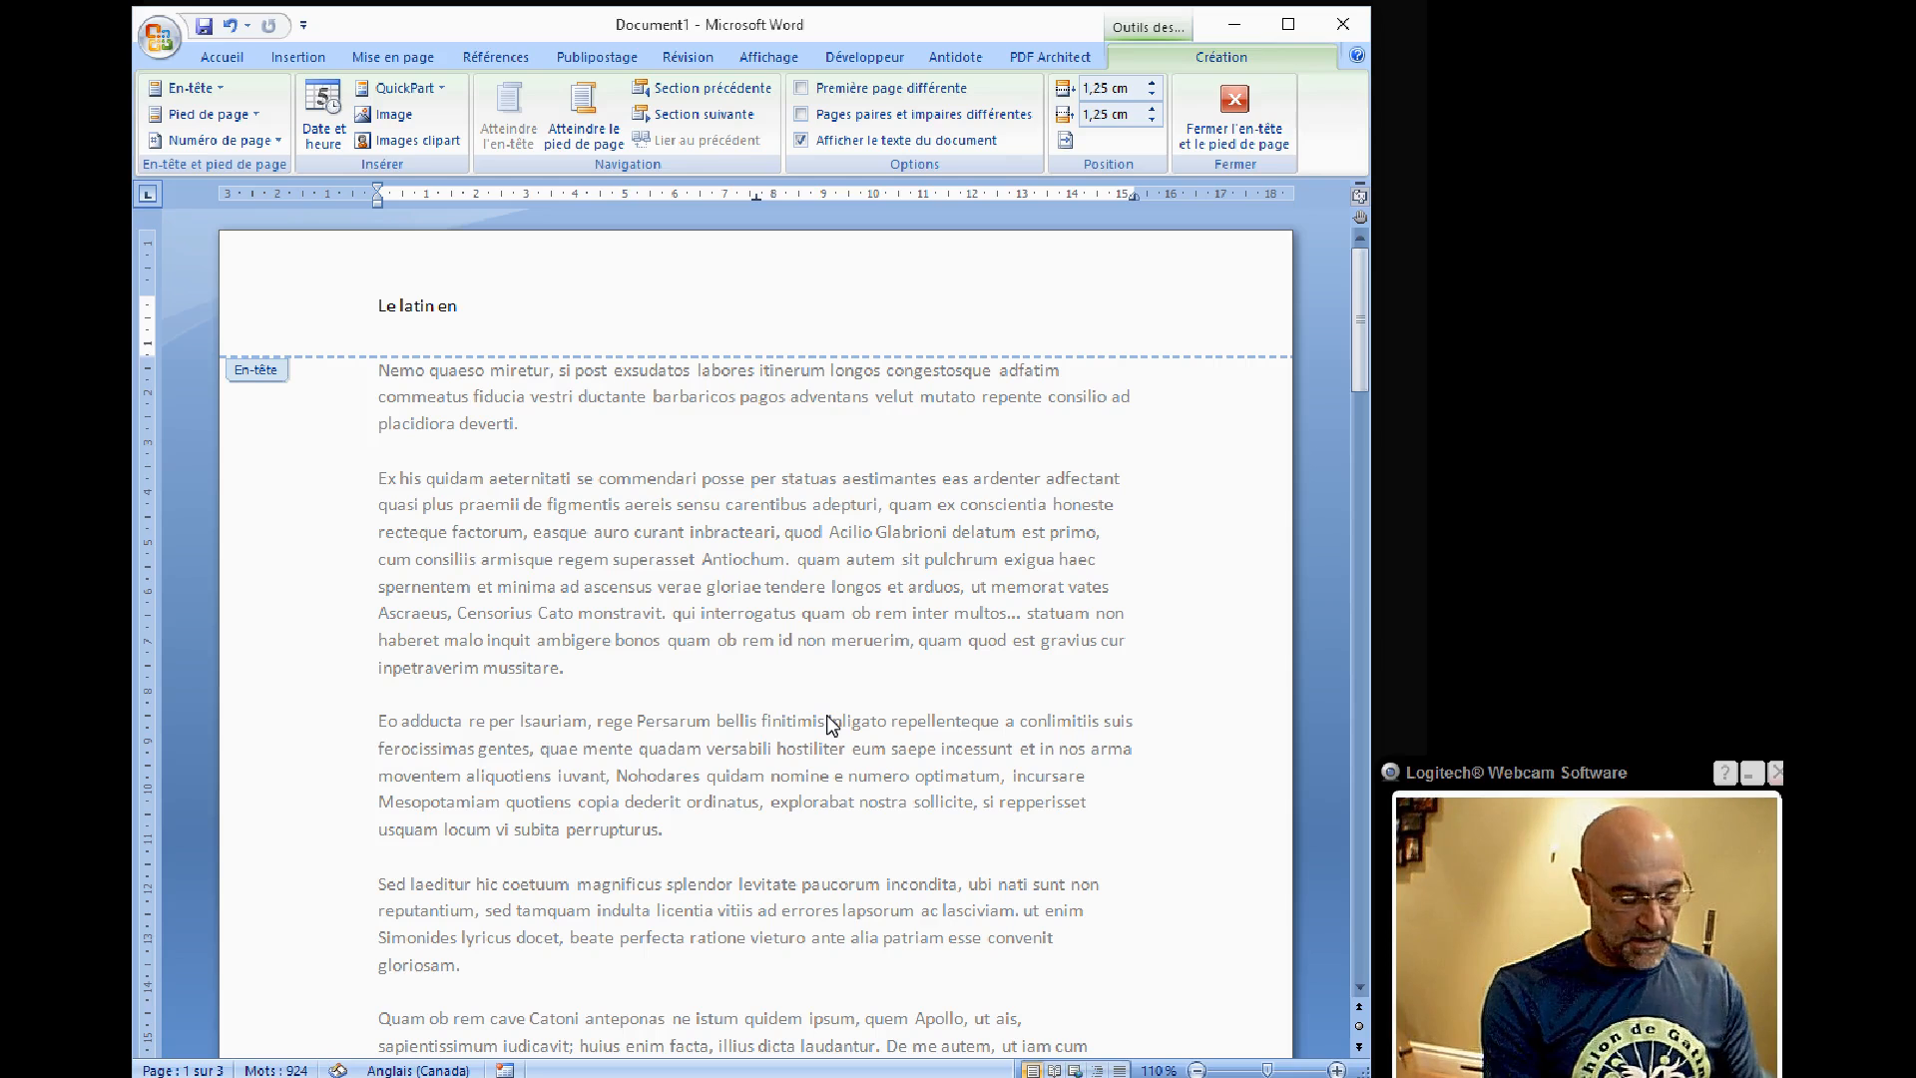
pyautogui.write(' 2015')
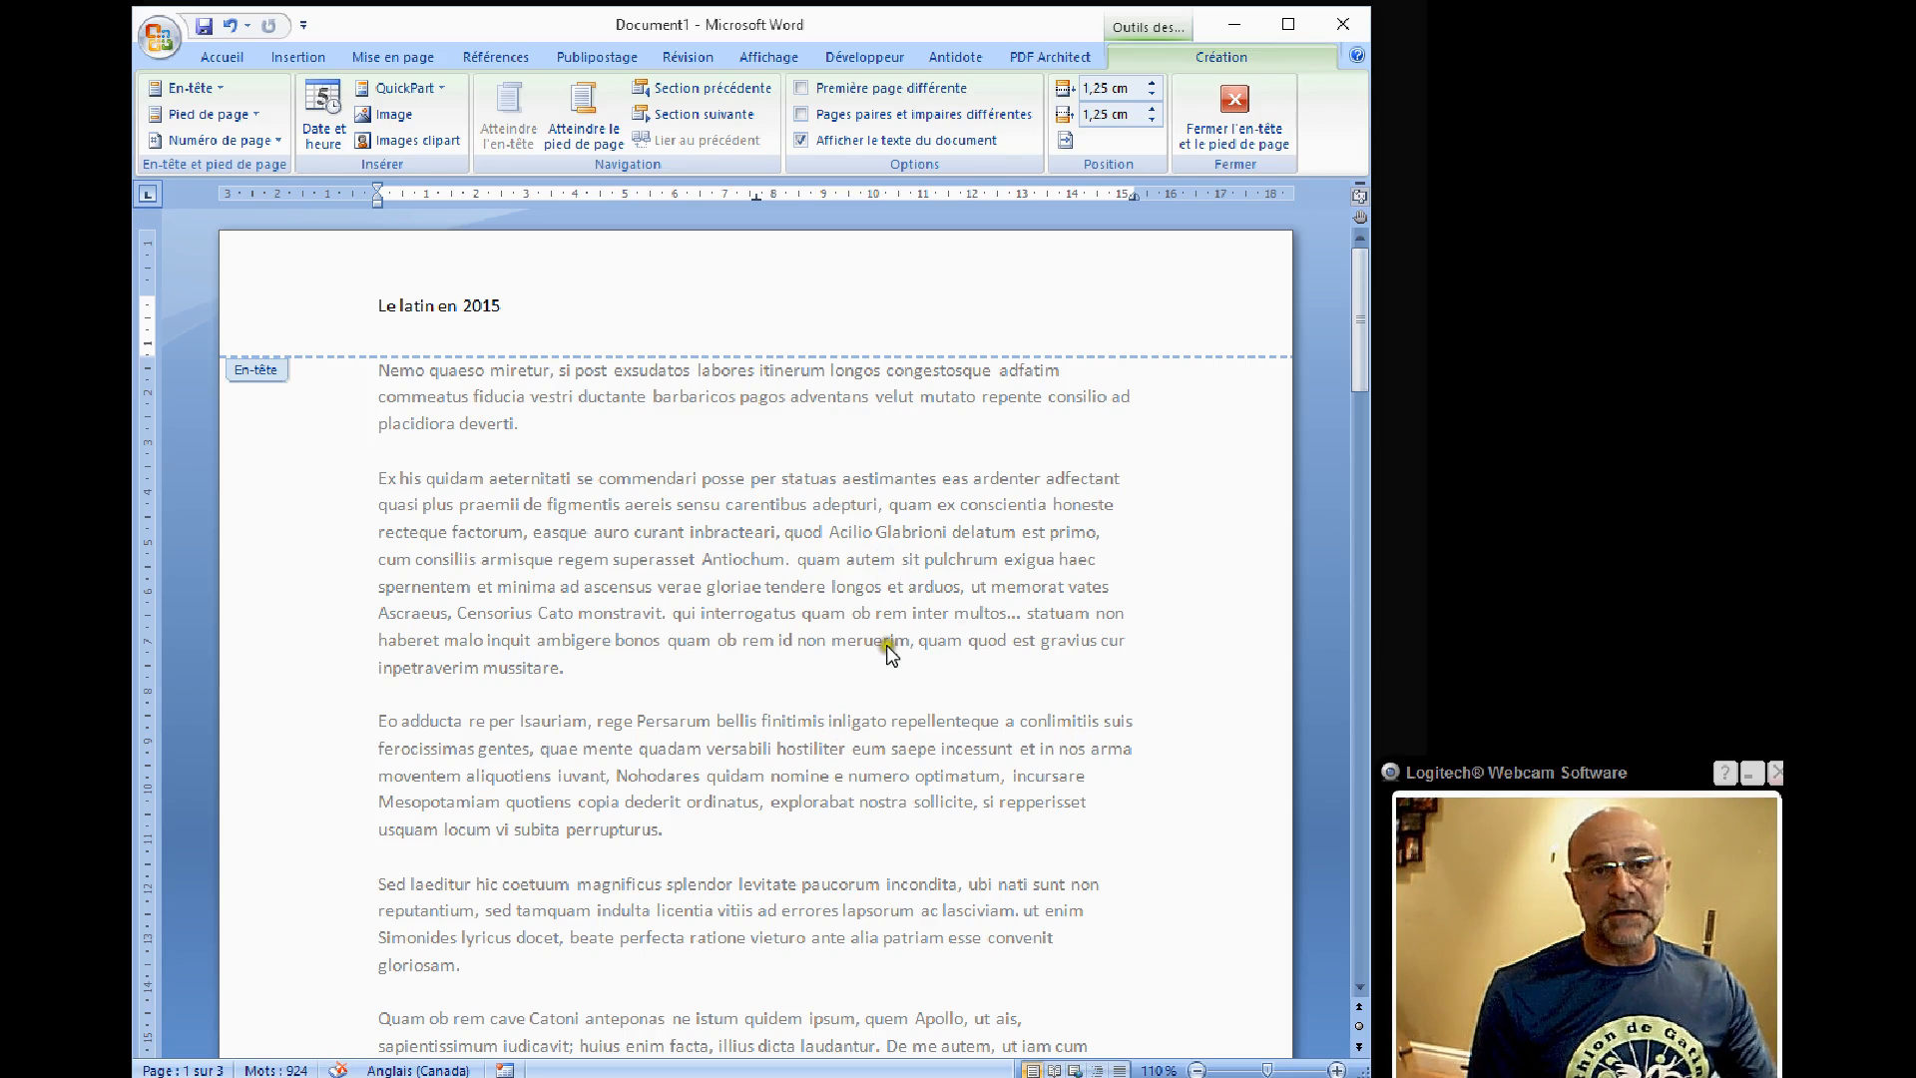
pyautogui.doubleClick(779, 599)
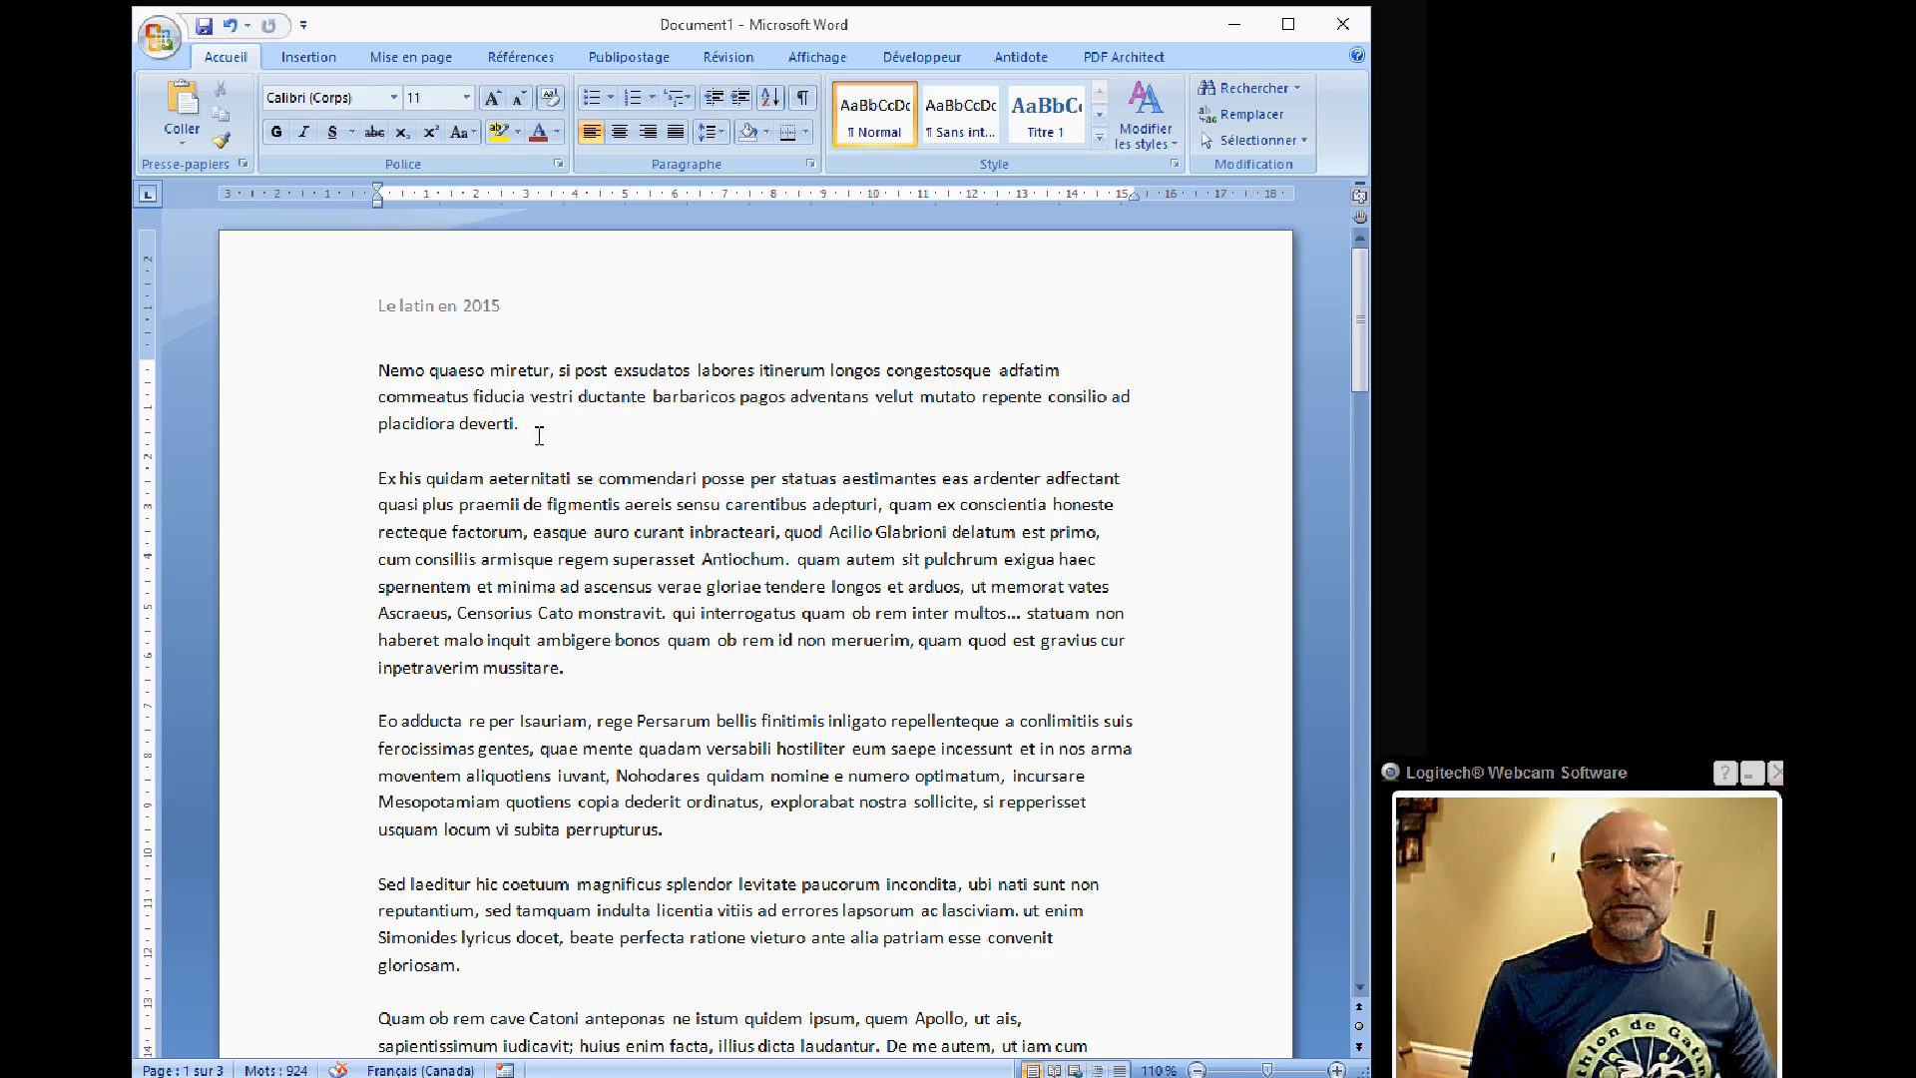
# Step: Reopen the page header for editing with the cursor before "Le latin en 2015", and view the first page's footer area
pyautogui.click(449, 306)
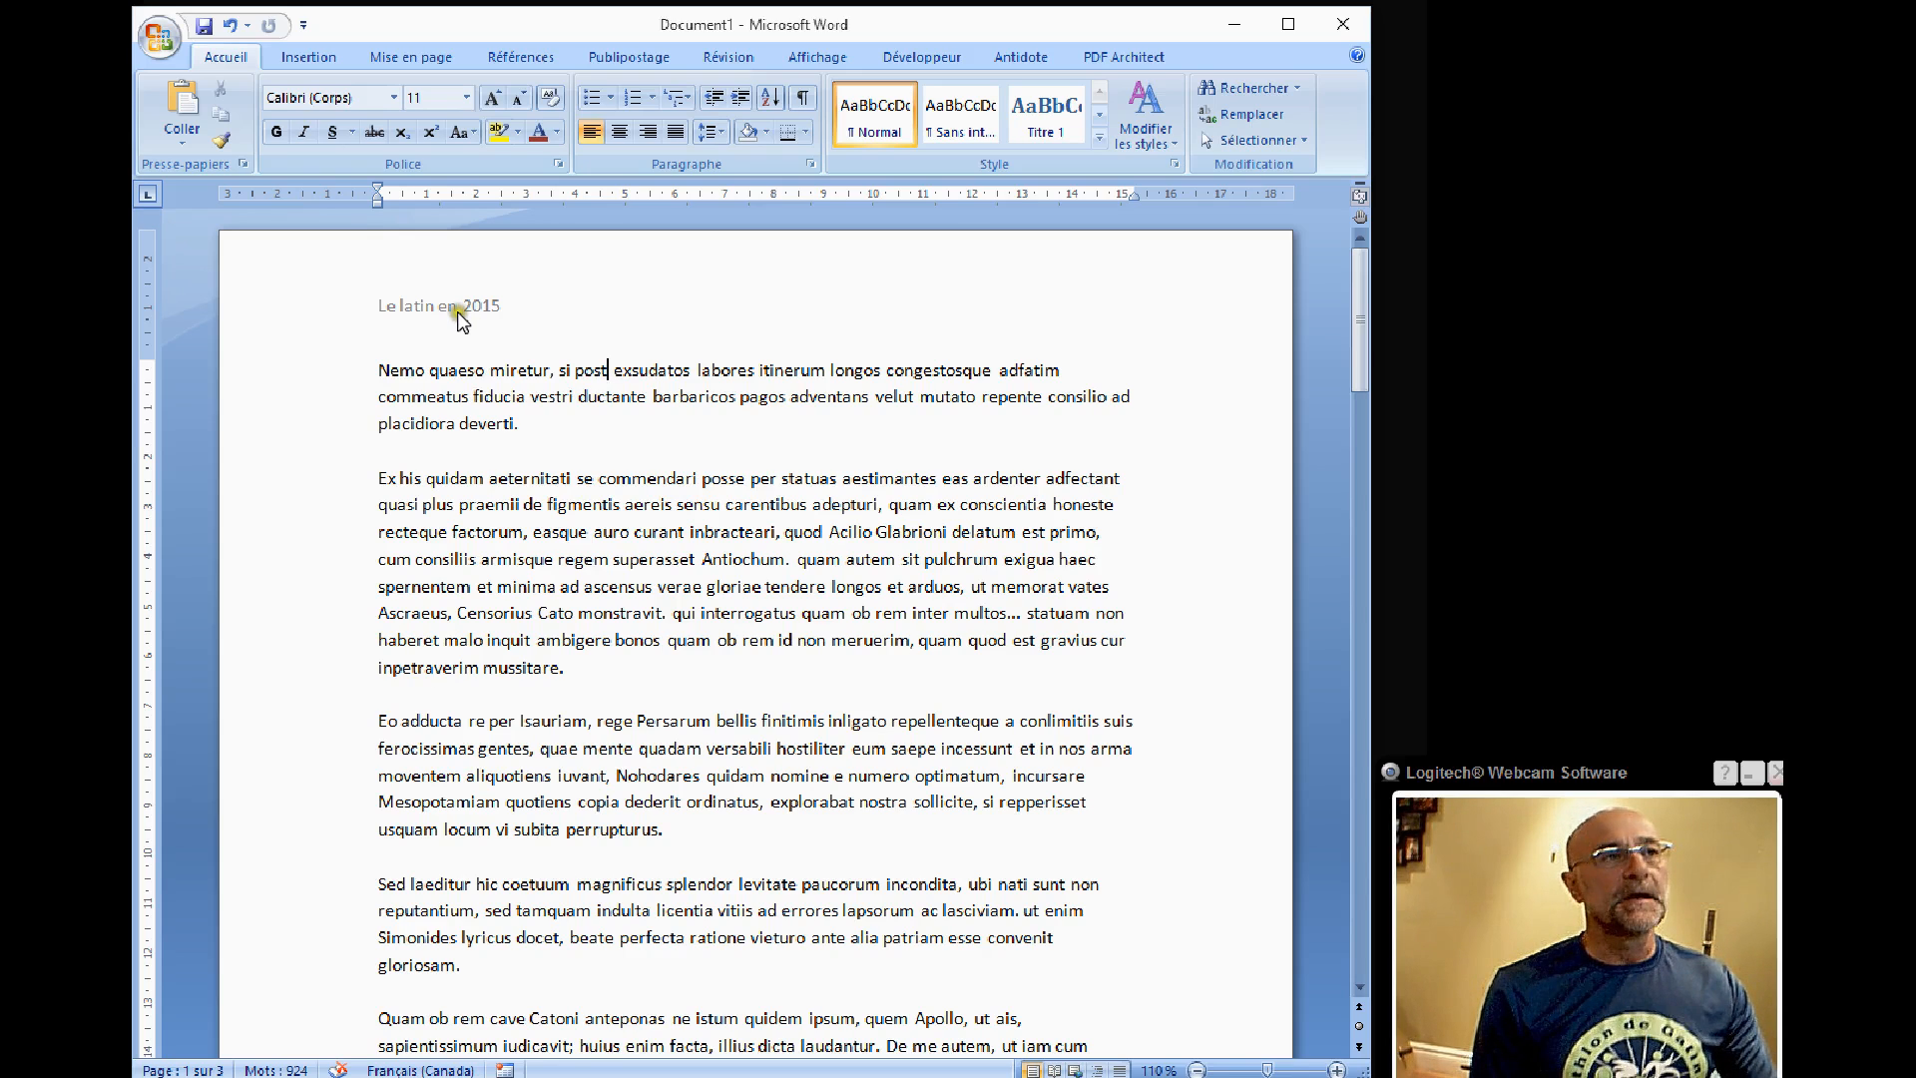
pyautogui.doubleClick(457, 308)
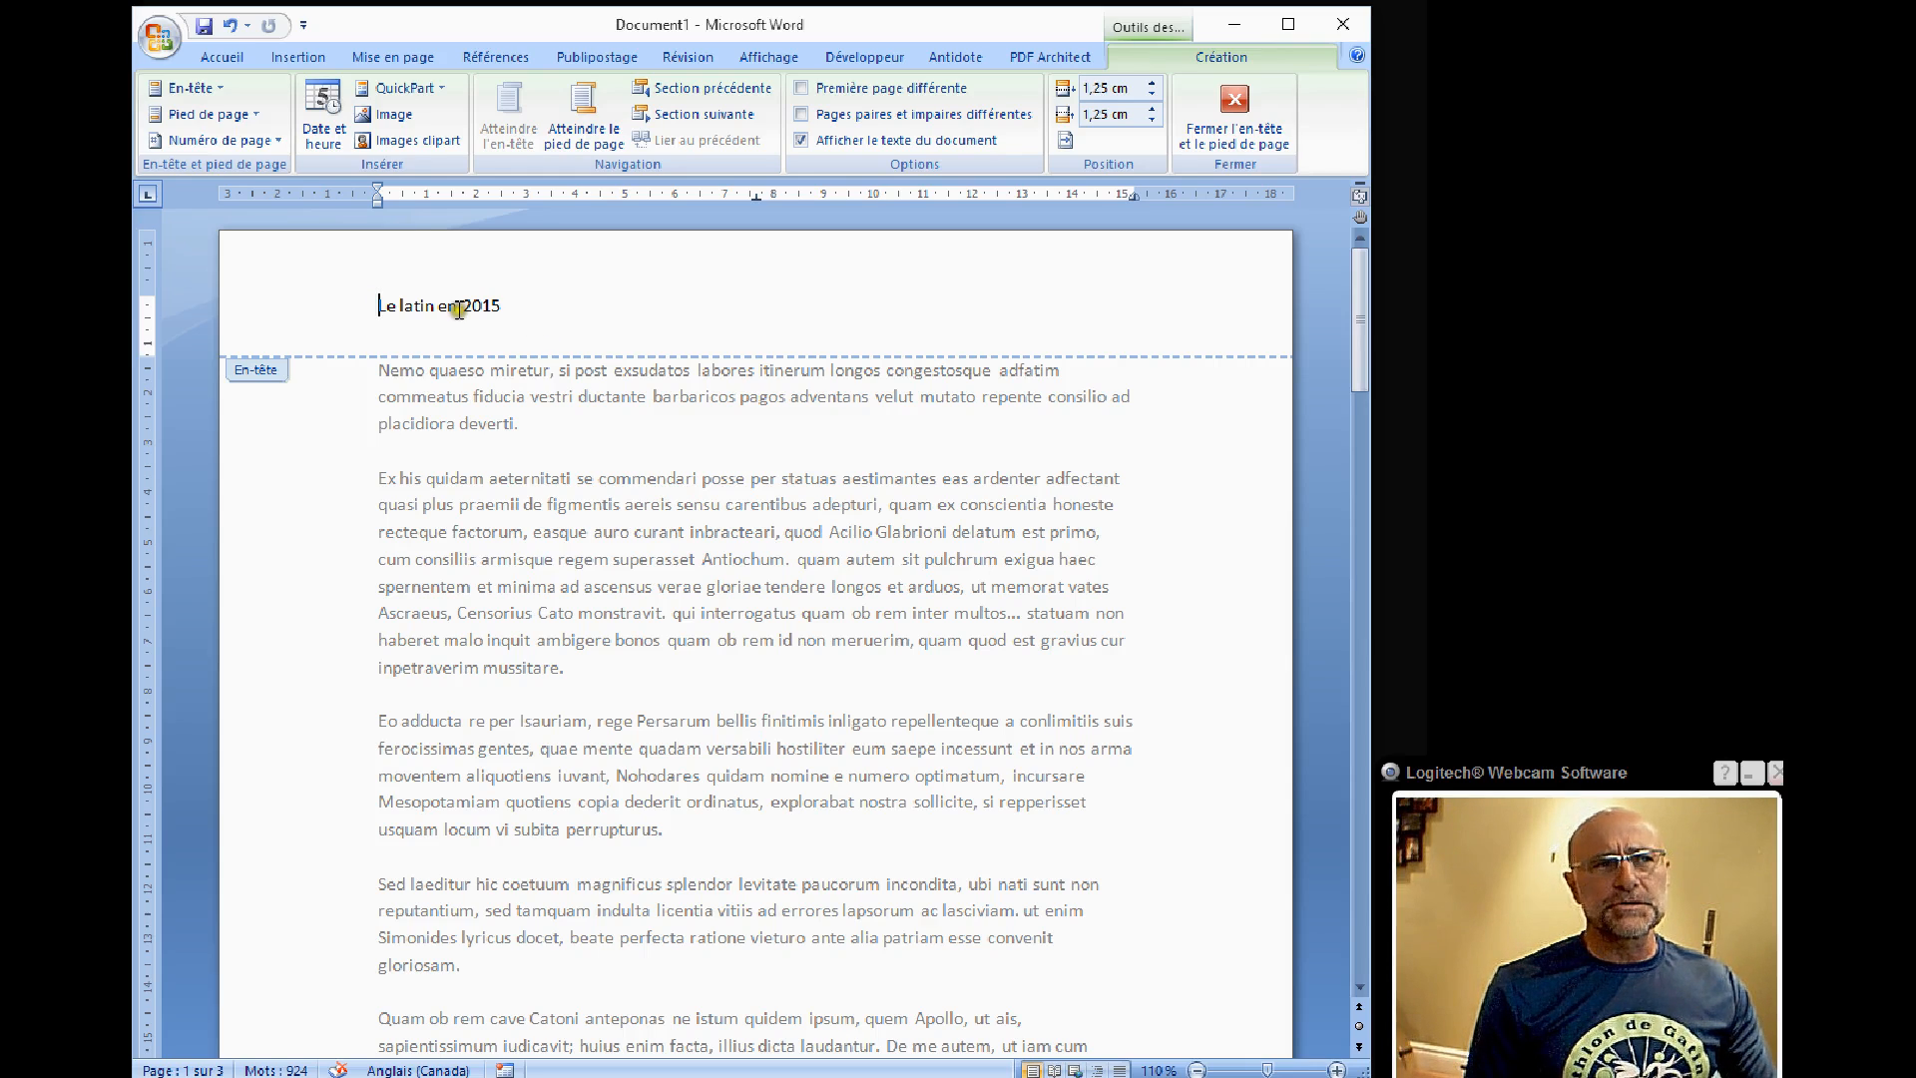
pyautogui.click(384, 304)
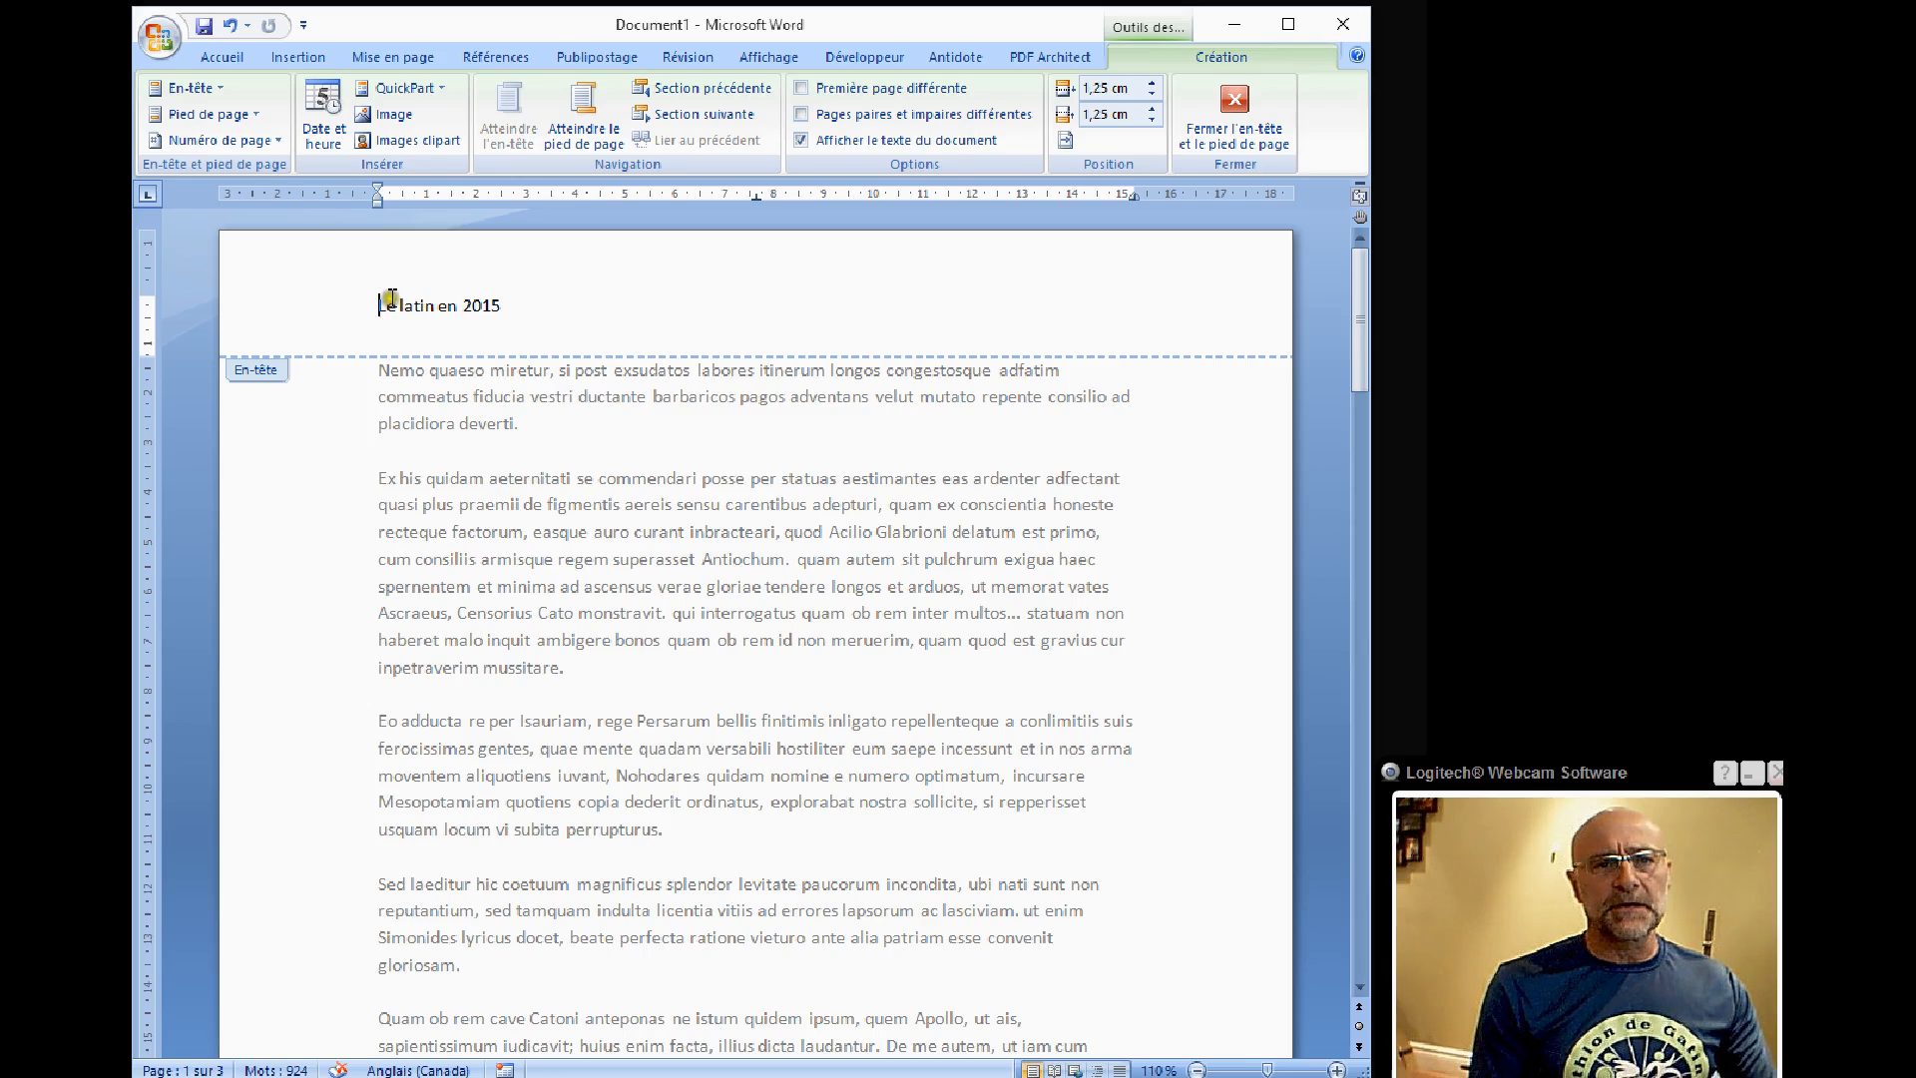
pyautogui.scroll(-6, 537, 668)
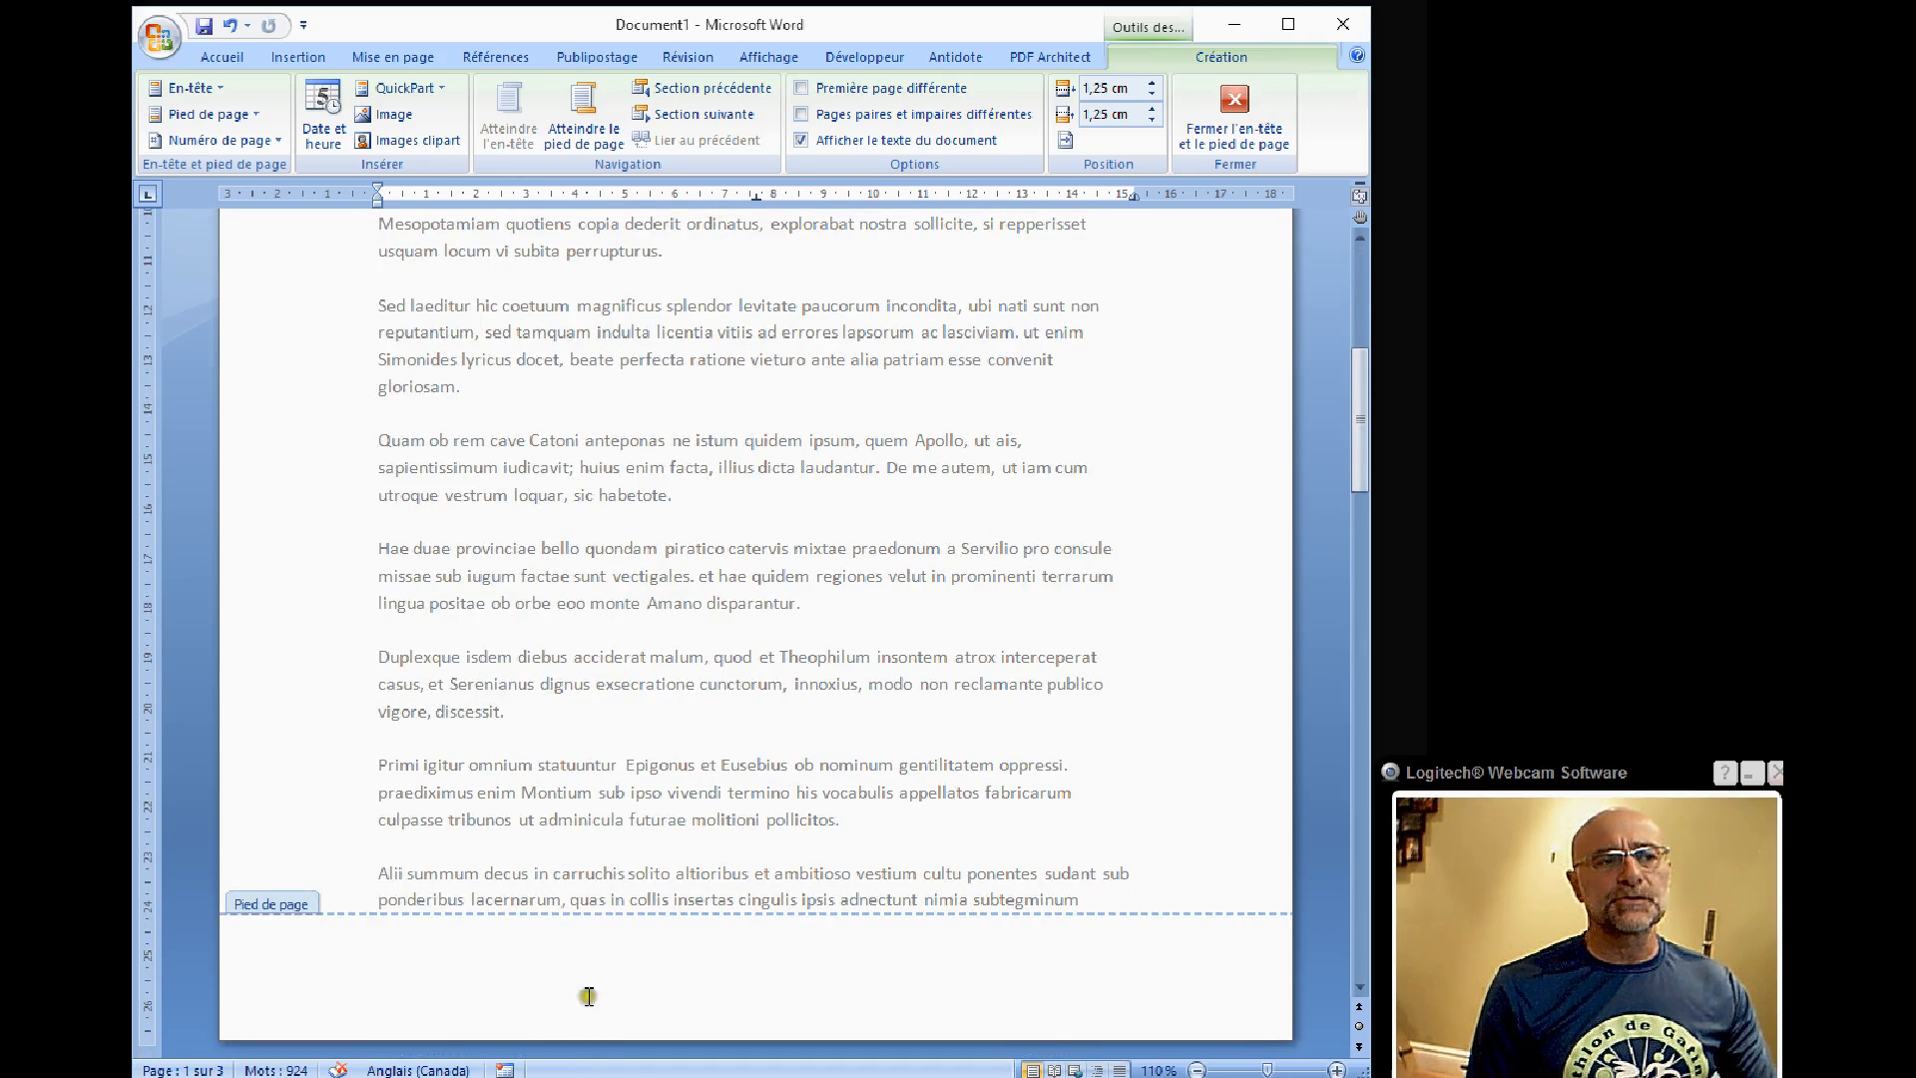
pyautogui.scroll(3, 573, 928)
pyautogui.scroll(3, 561, 846)
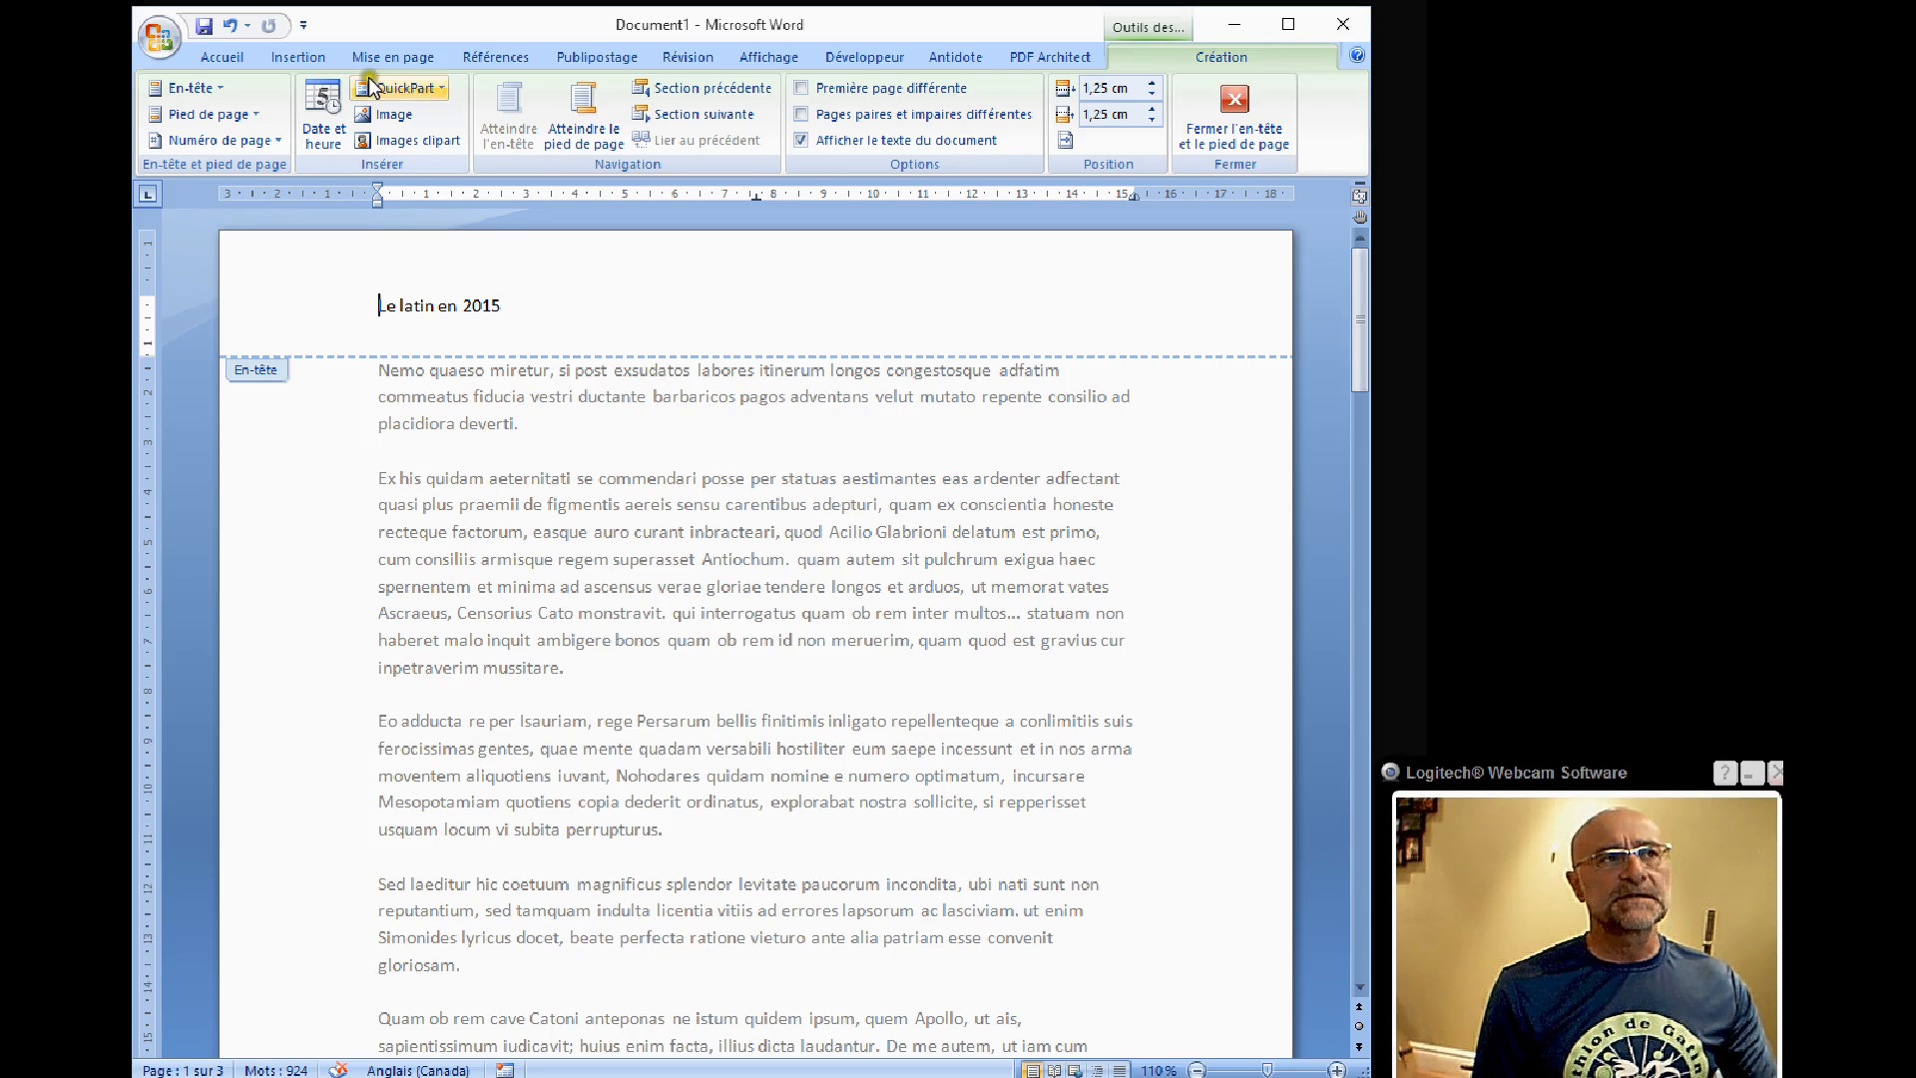
pyautogui.click(223, 56)
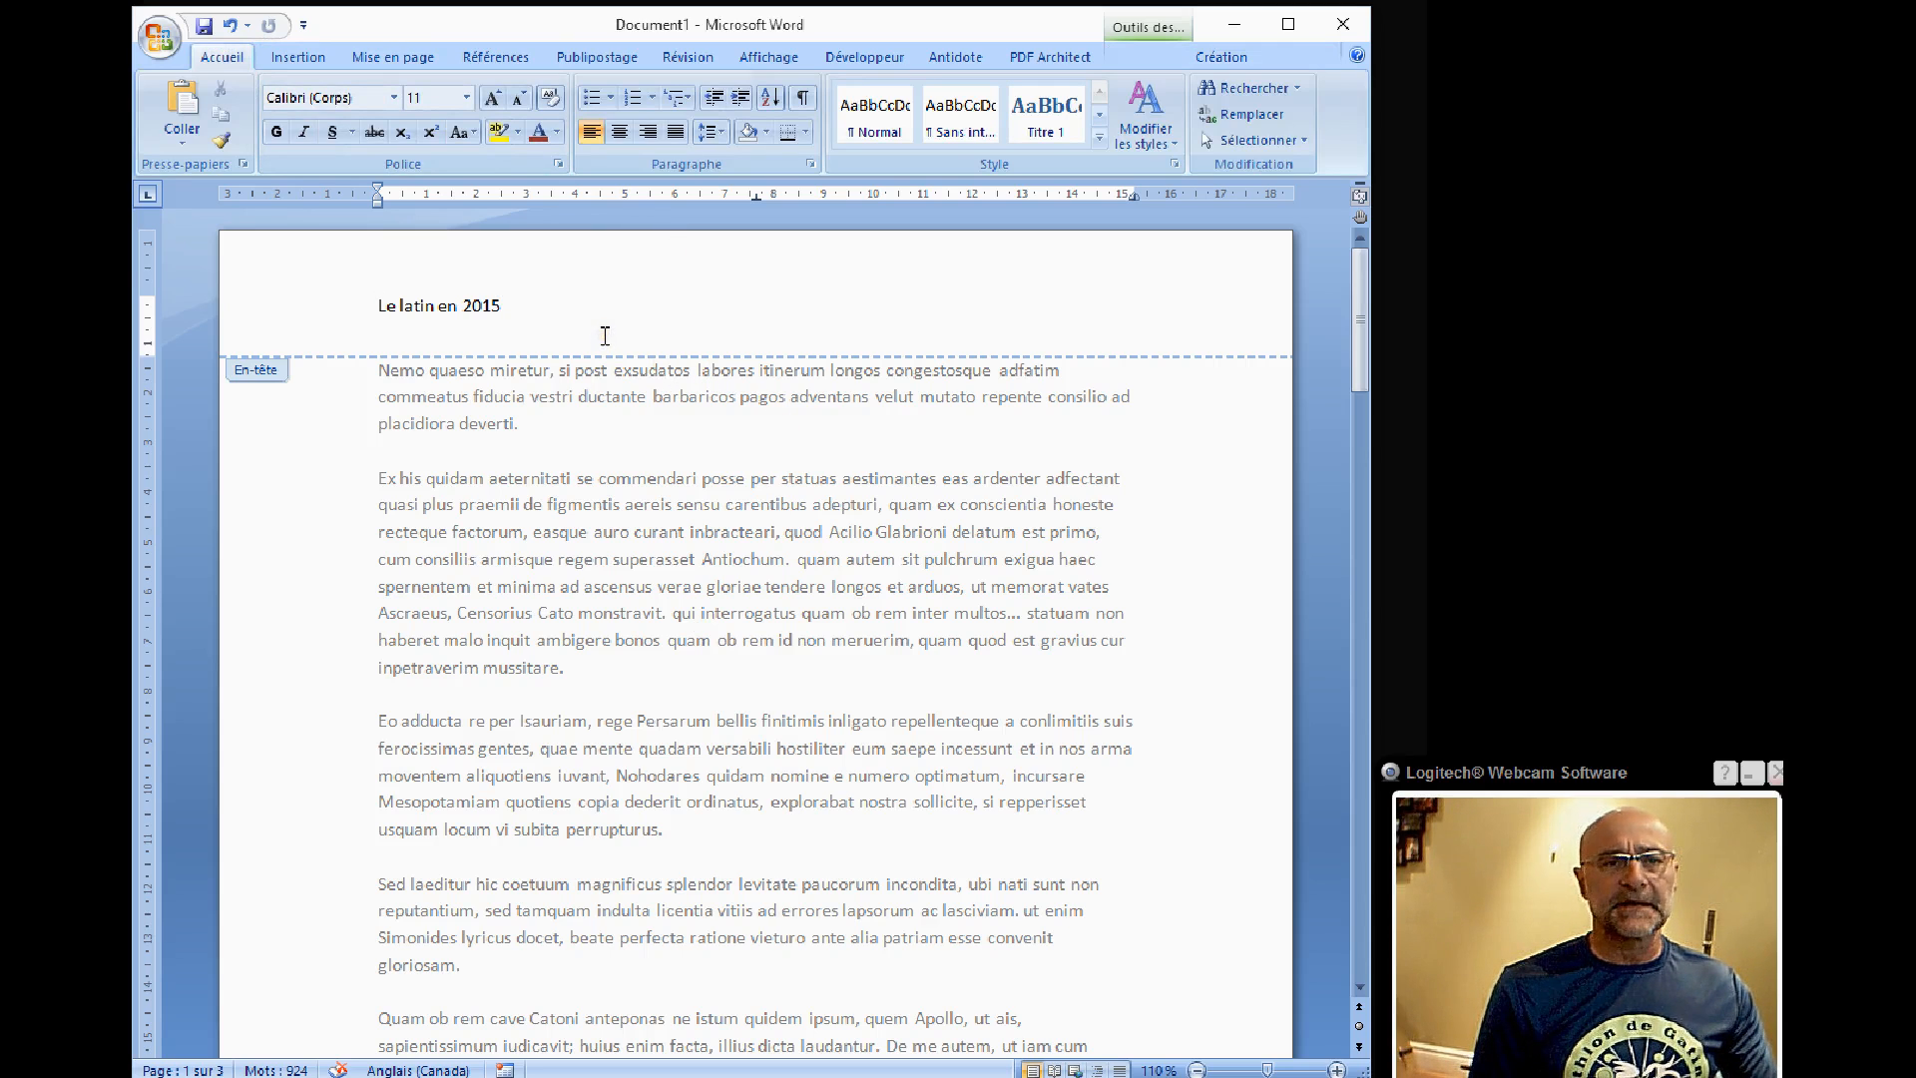
pyautogui.click(298, 57)
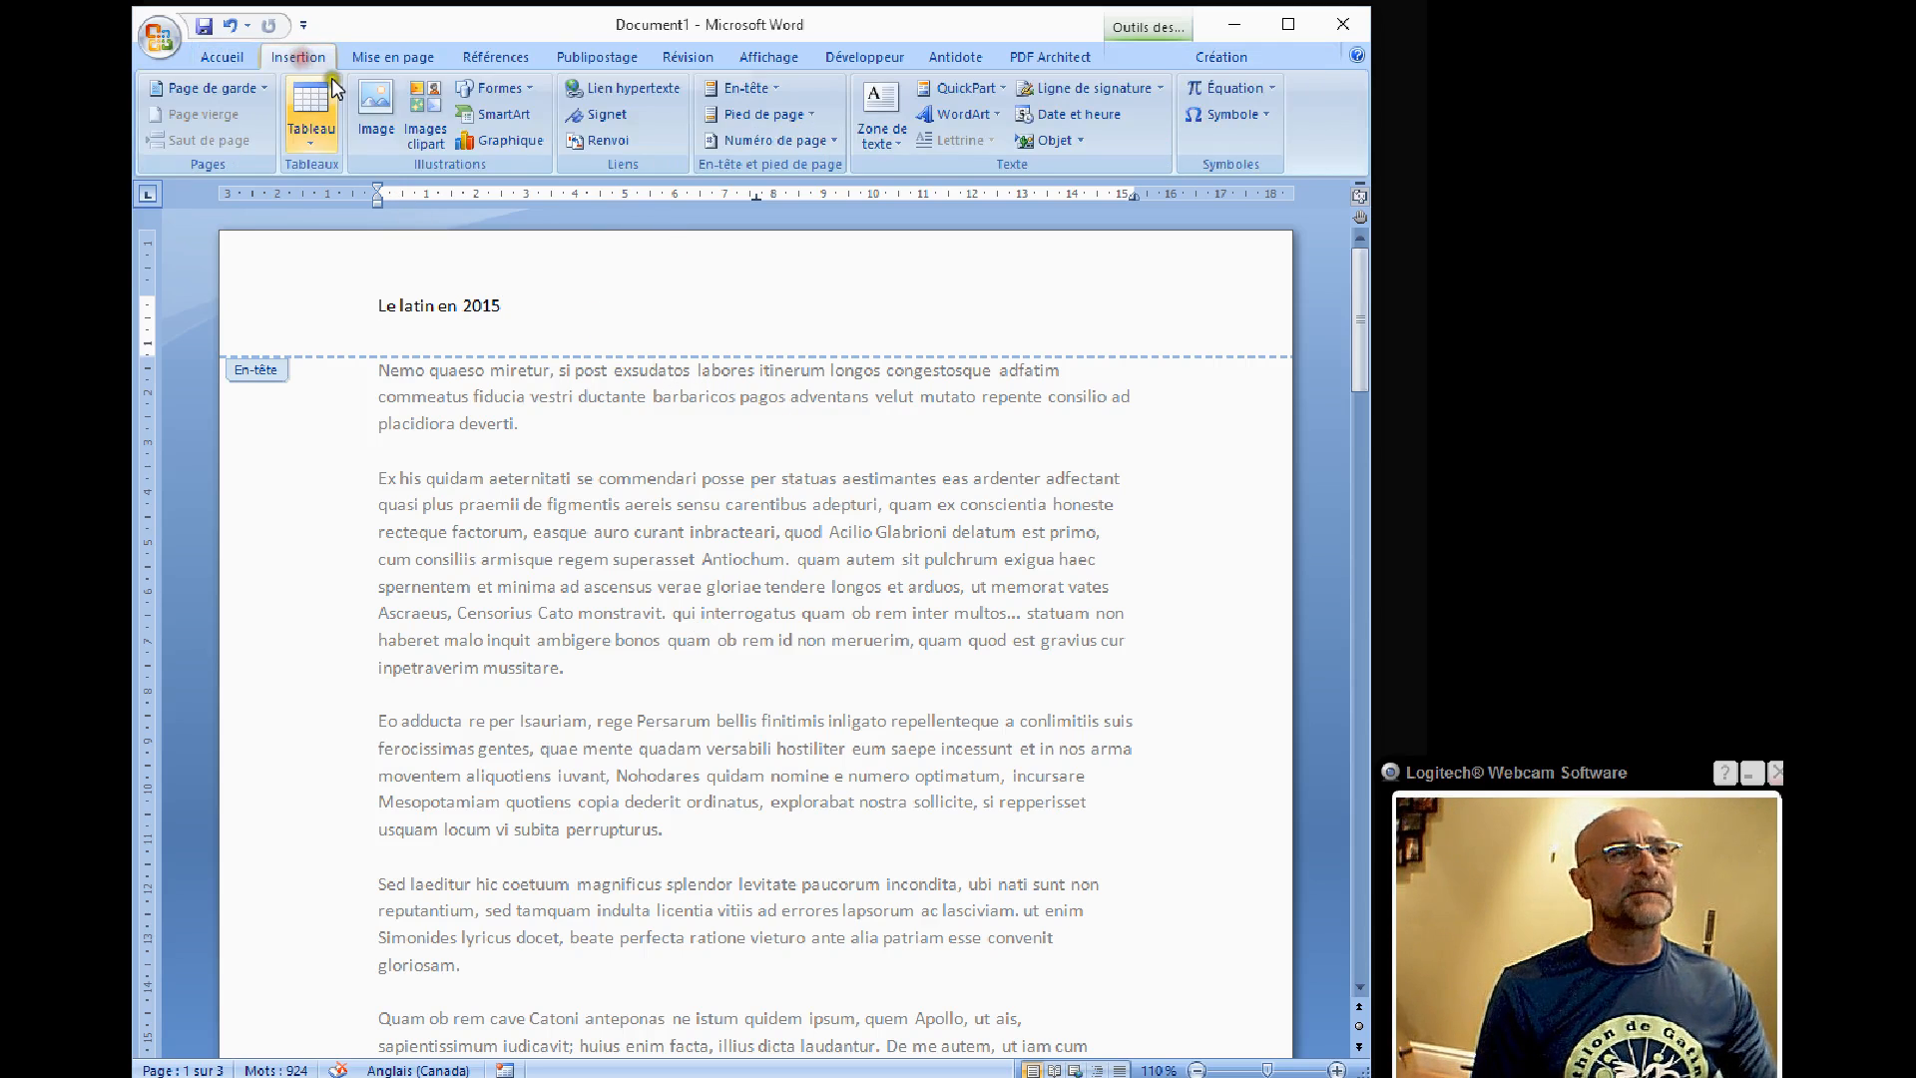
pyautogui.click(380, 115)
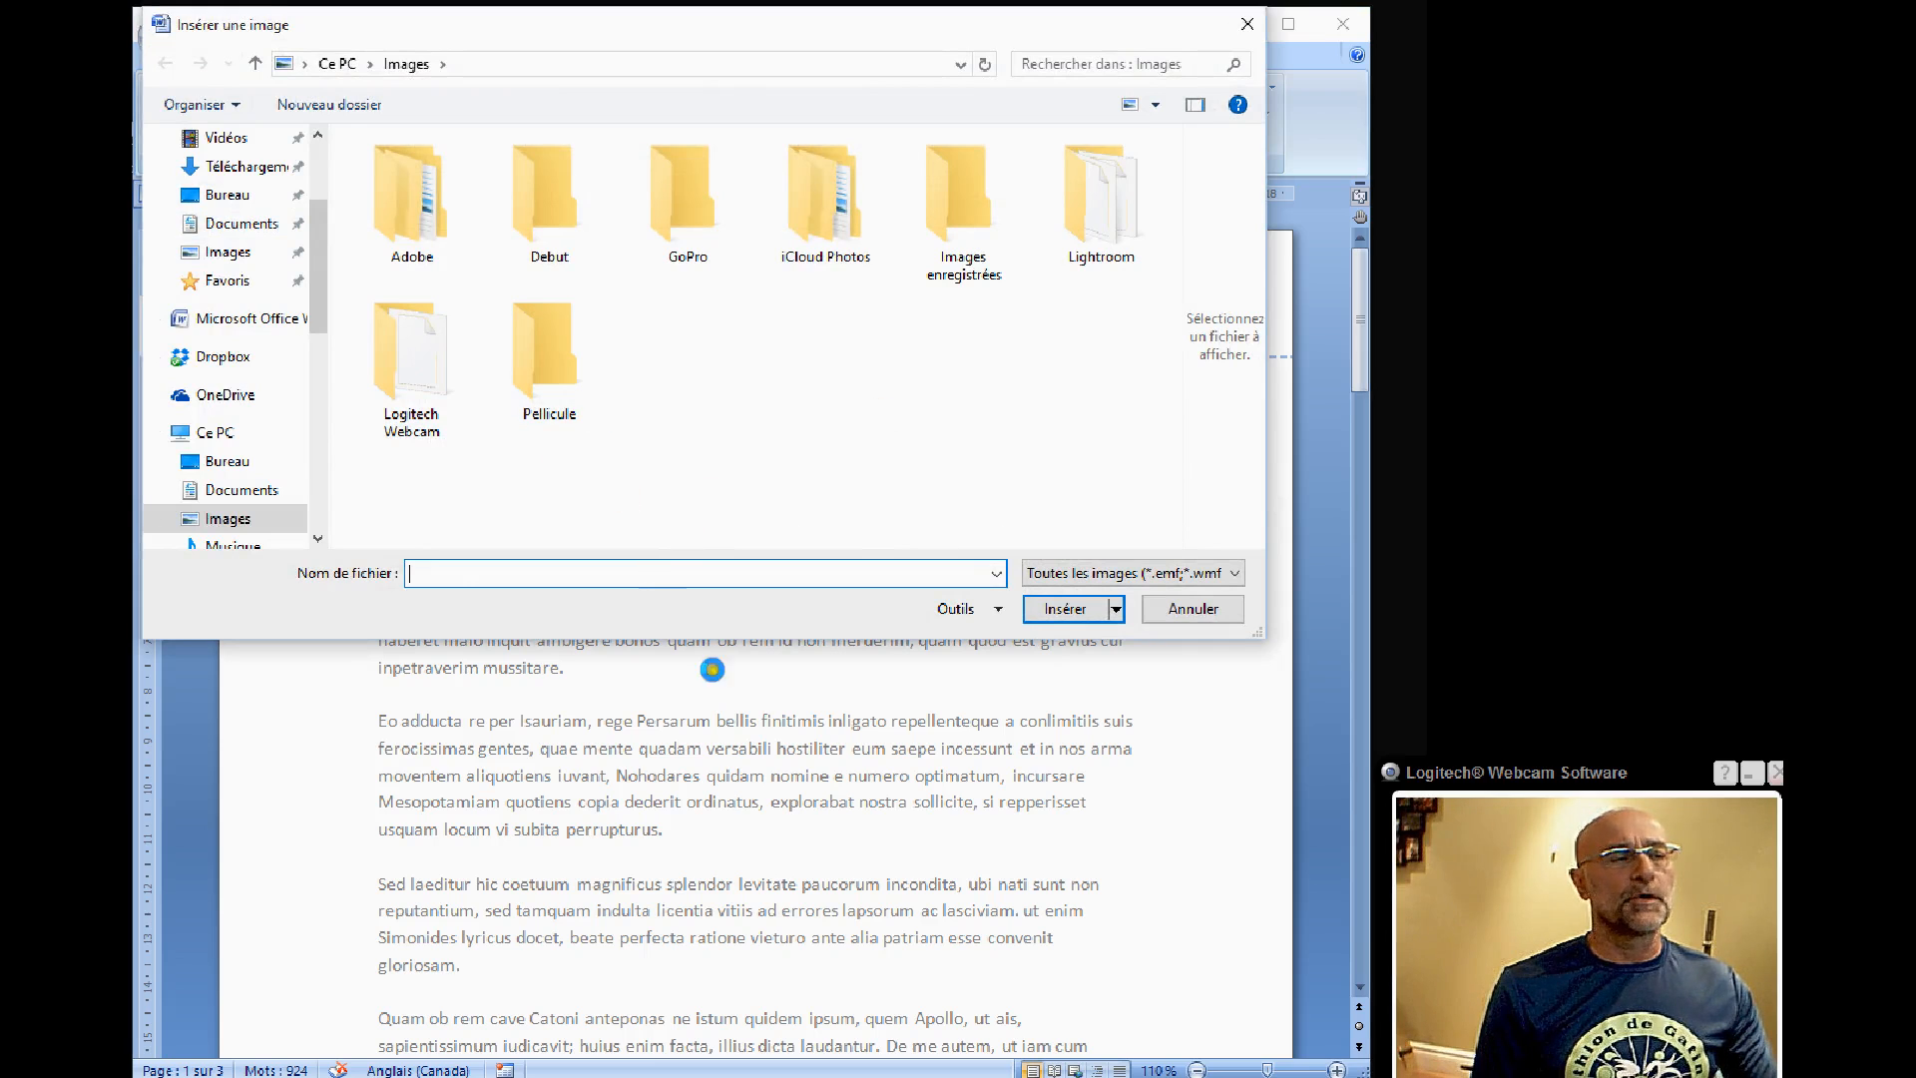
pyautogui.click(1193, 606)
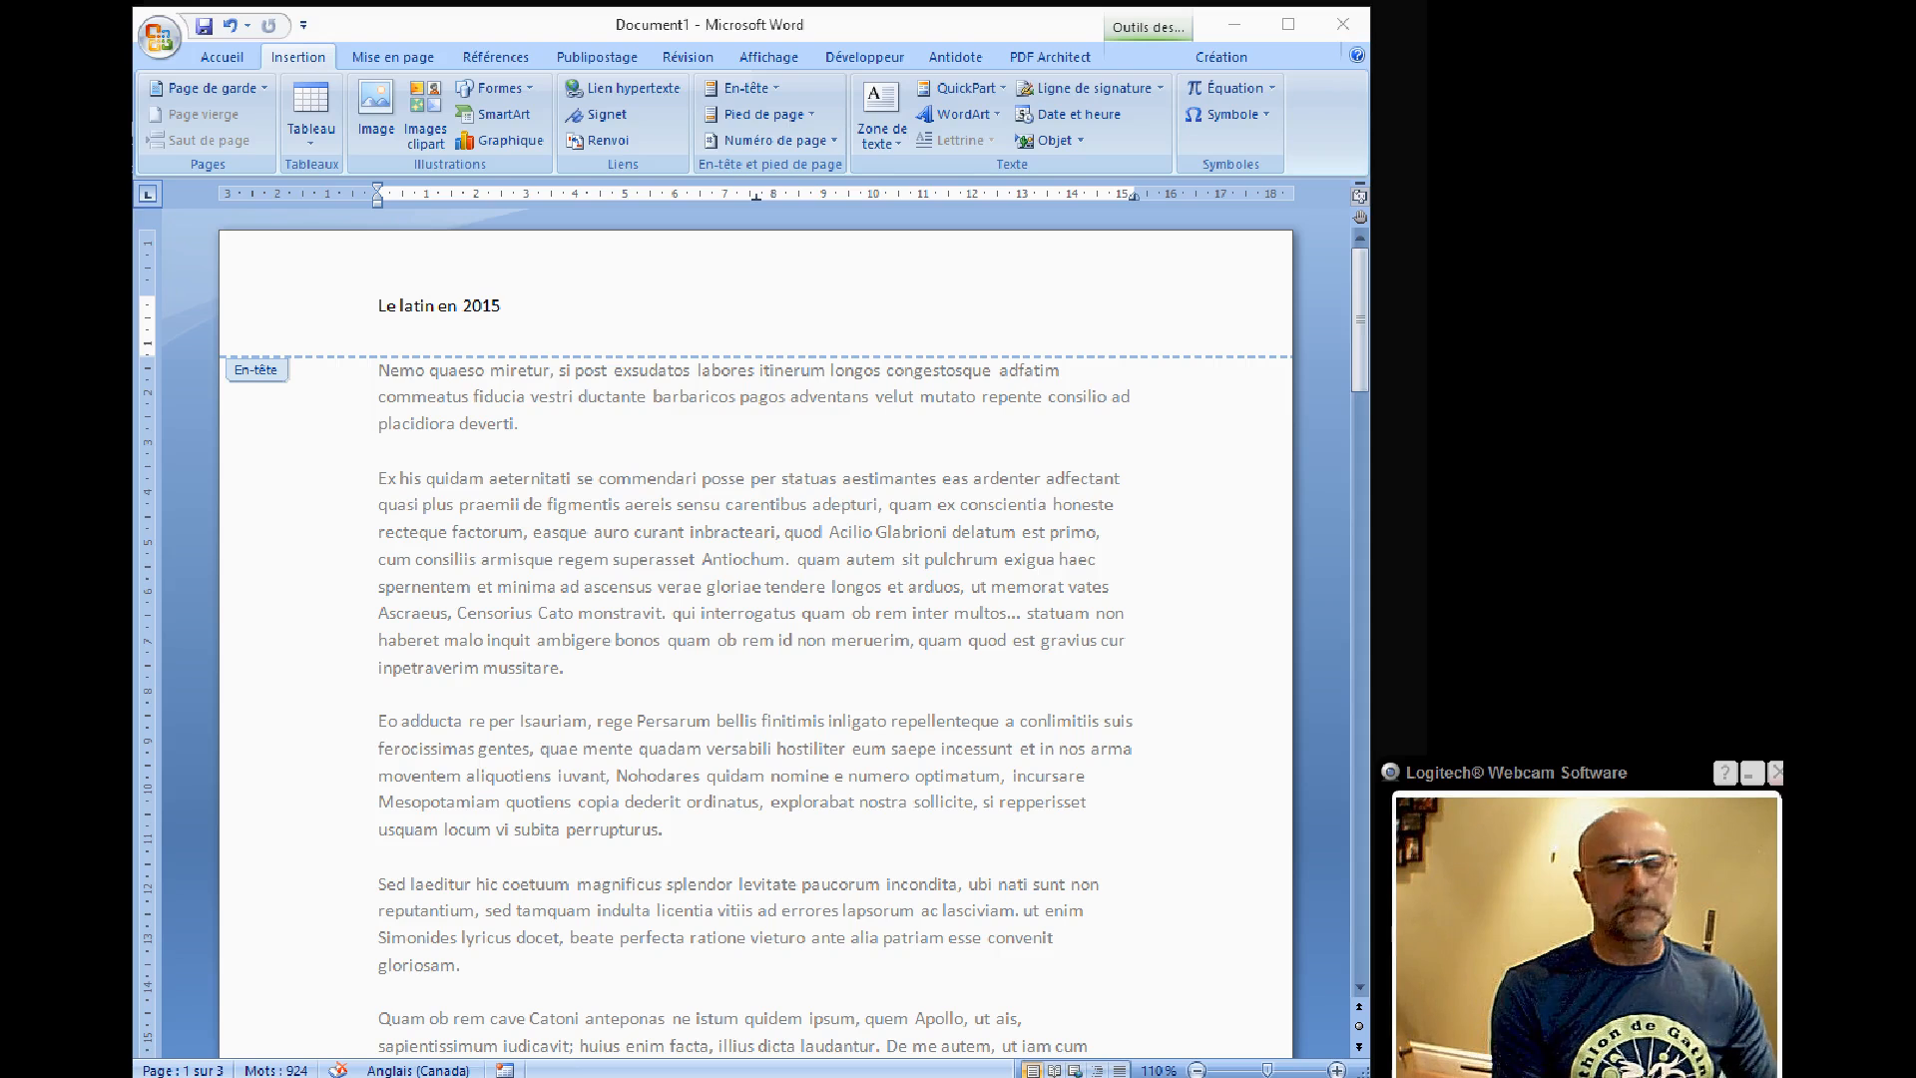
# Step: Insert the clip art of a man writing at a desk before the header text and shrink it to about 1.31 × 1.39 cm
pyautogui.click(419, 112)
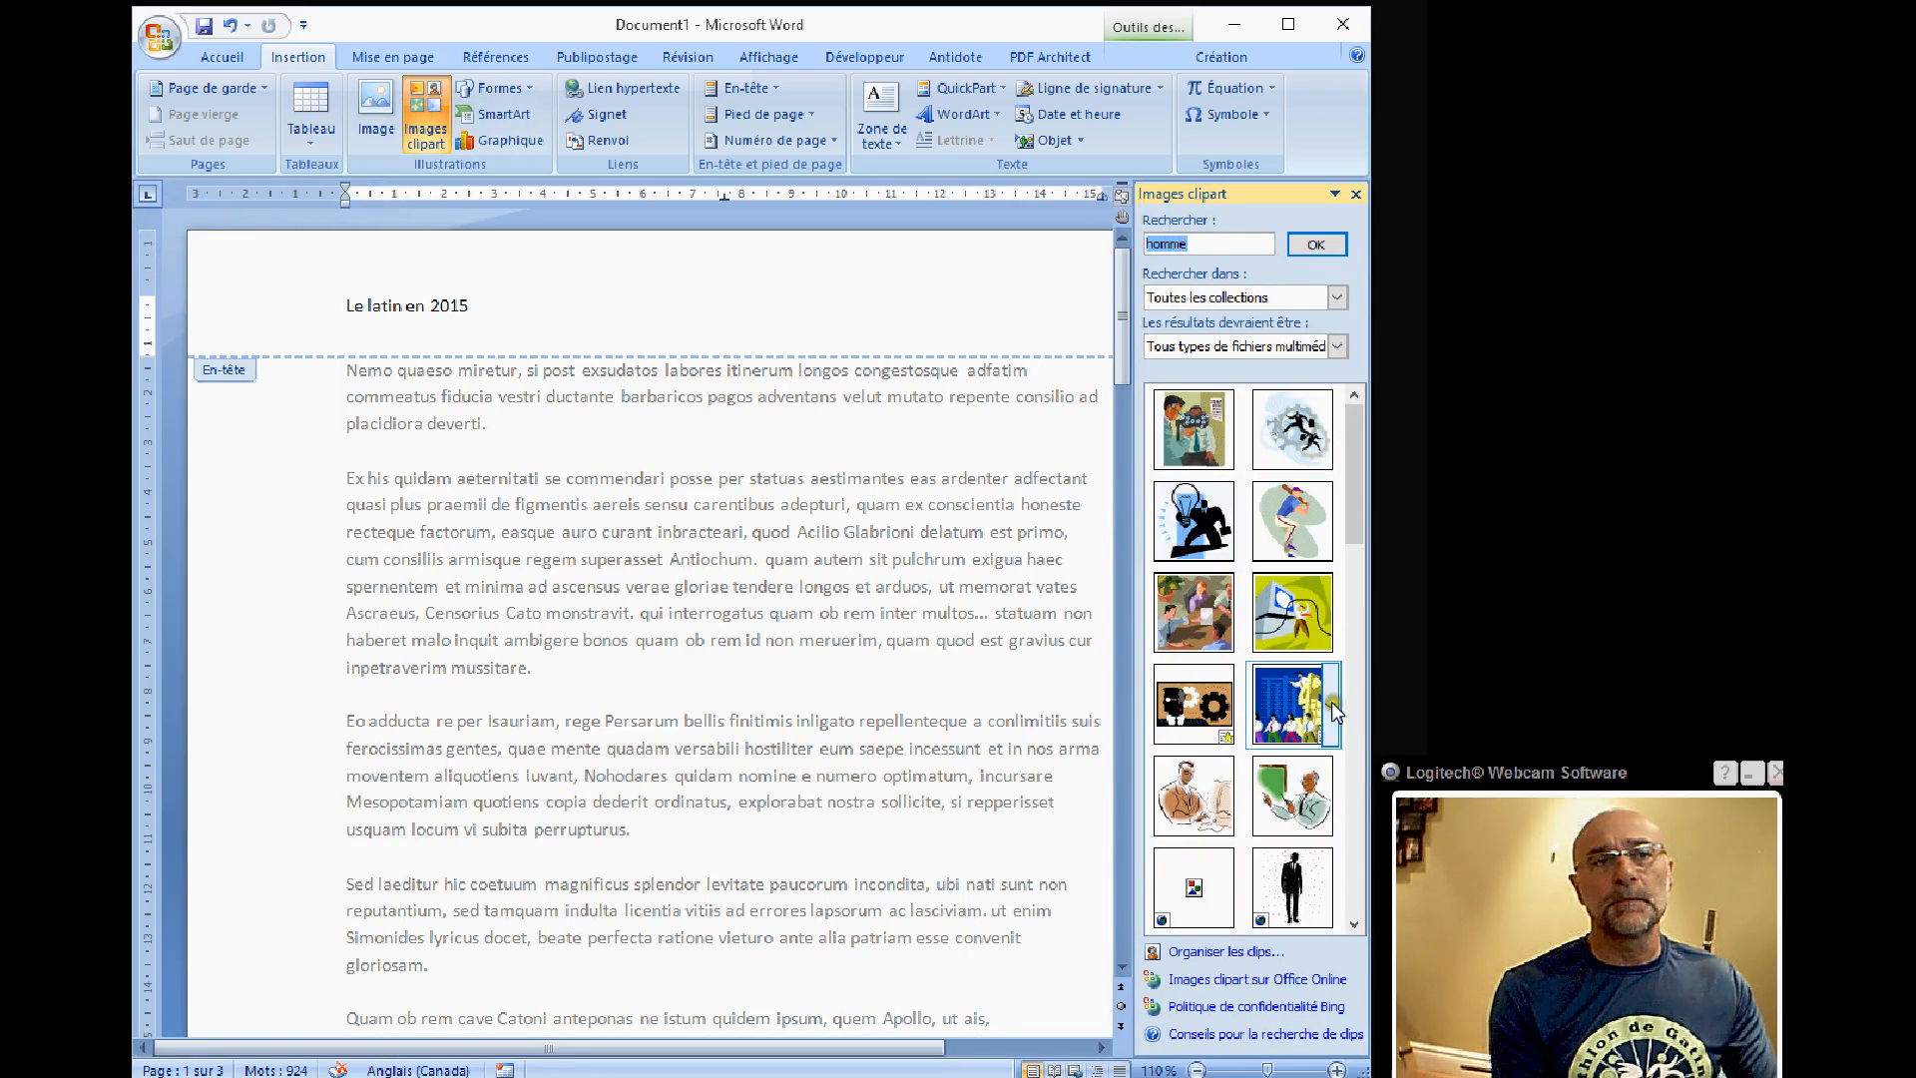
pyautogui.click(1187, 803)
pyautogui.moveTo(605, 539); pyautogui.dragTo(420, 299)
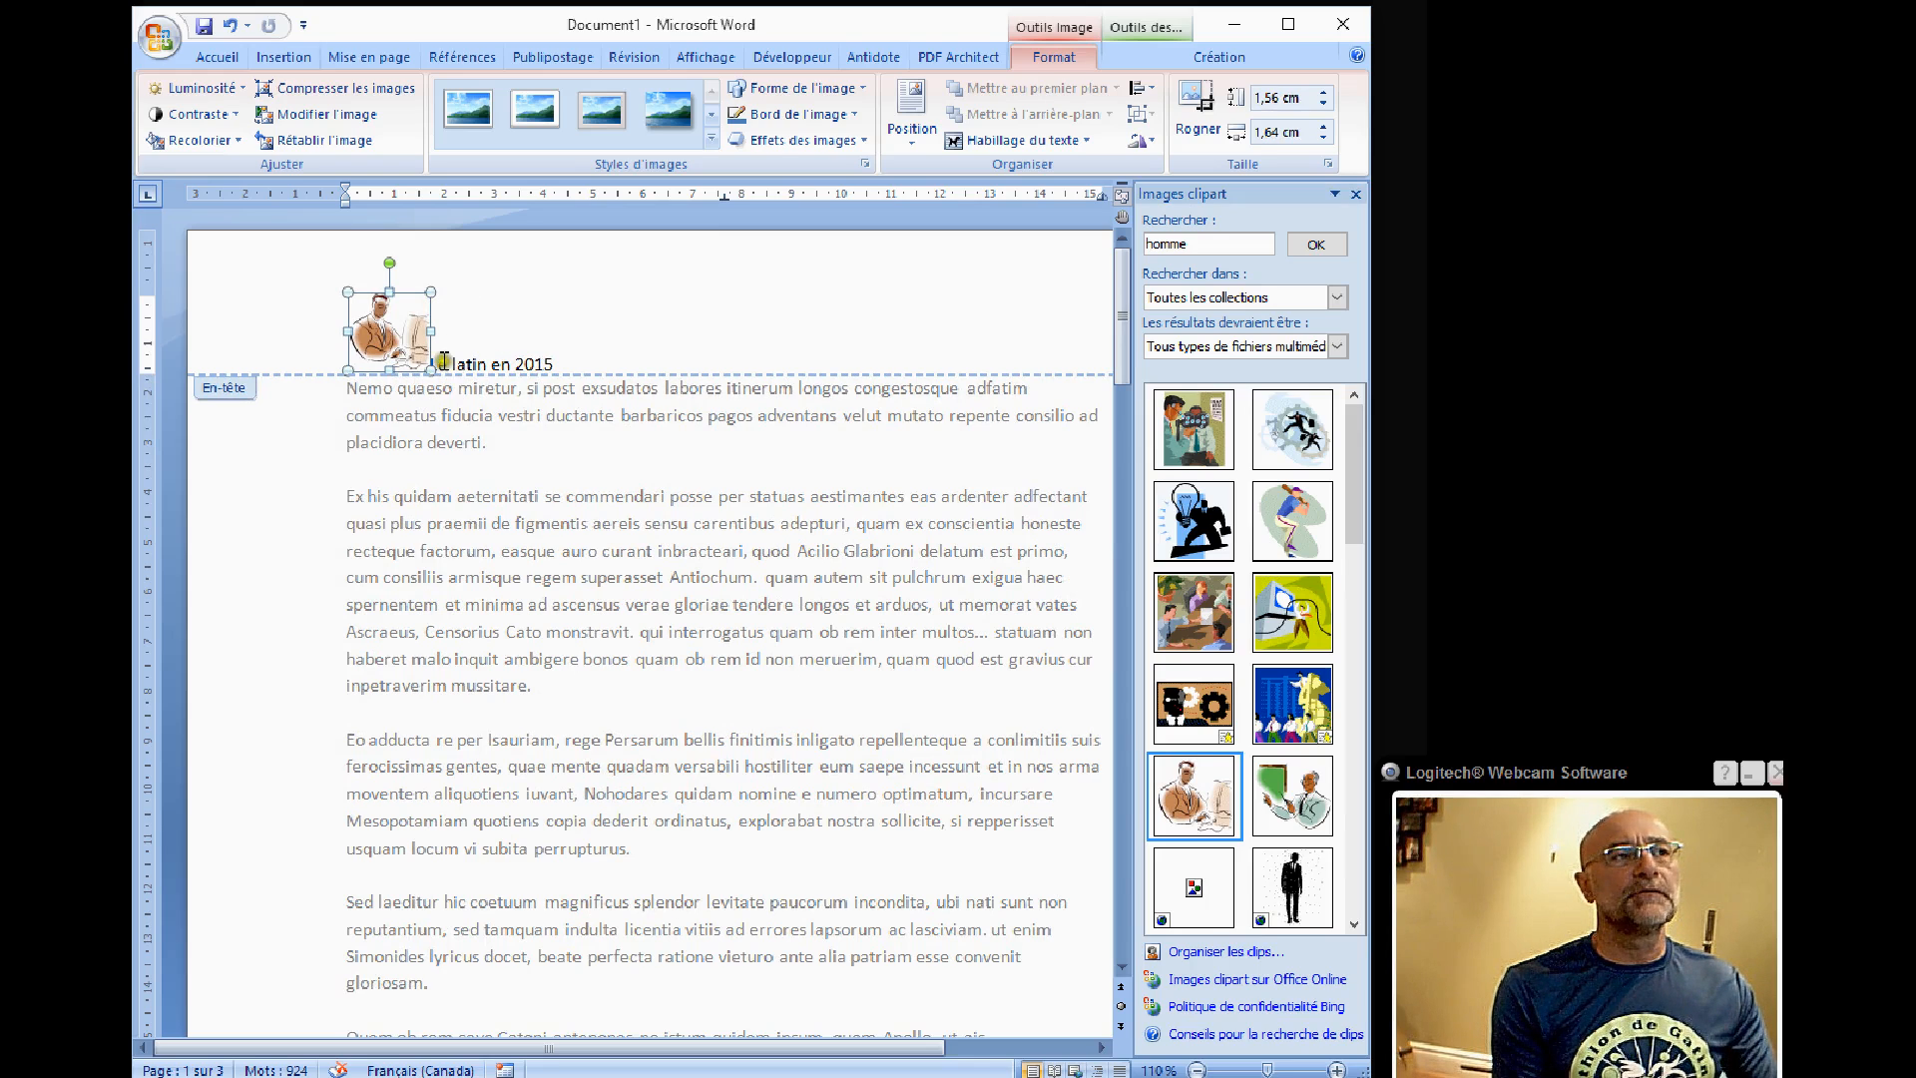
pyautogui.moveTo(438, 362); pyautogui.dragTo(420, 349)
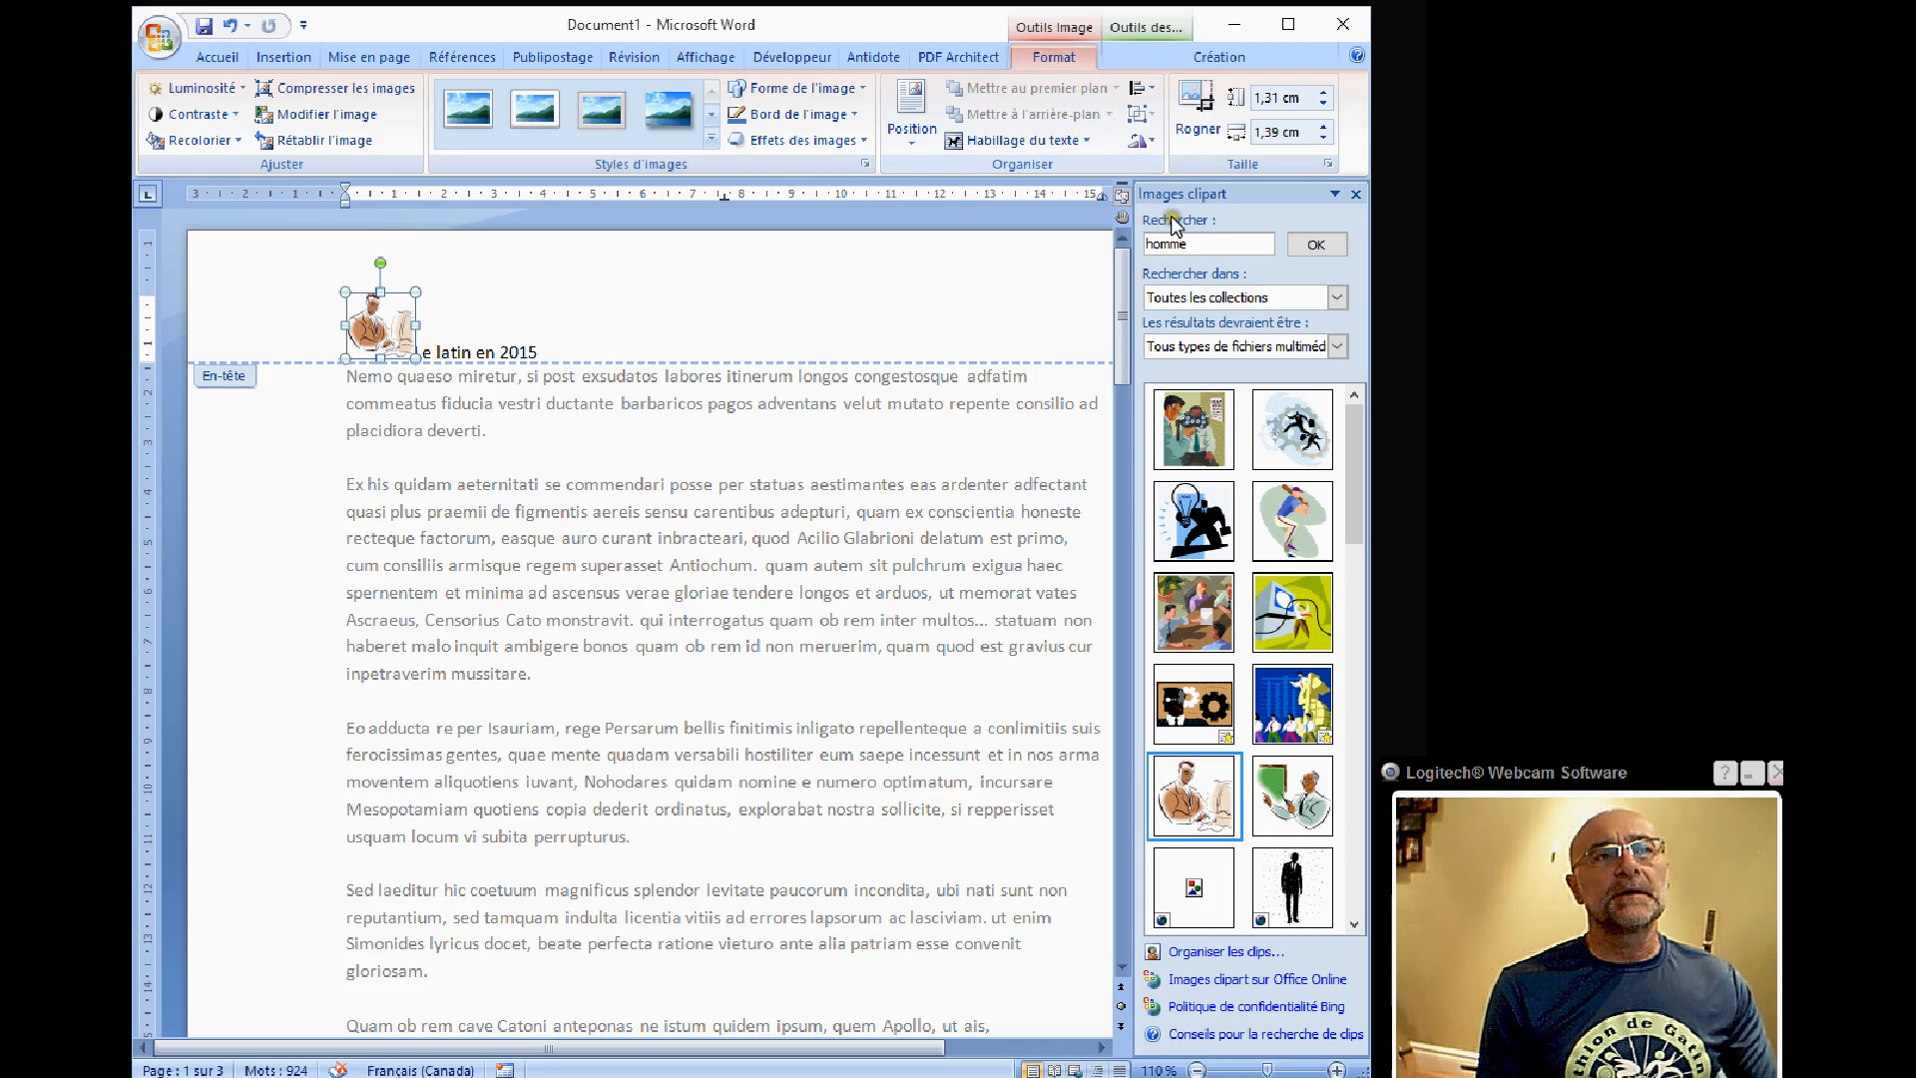
pyautogui.click(1357, 195)
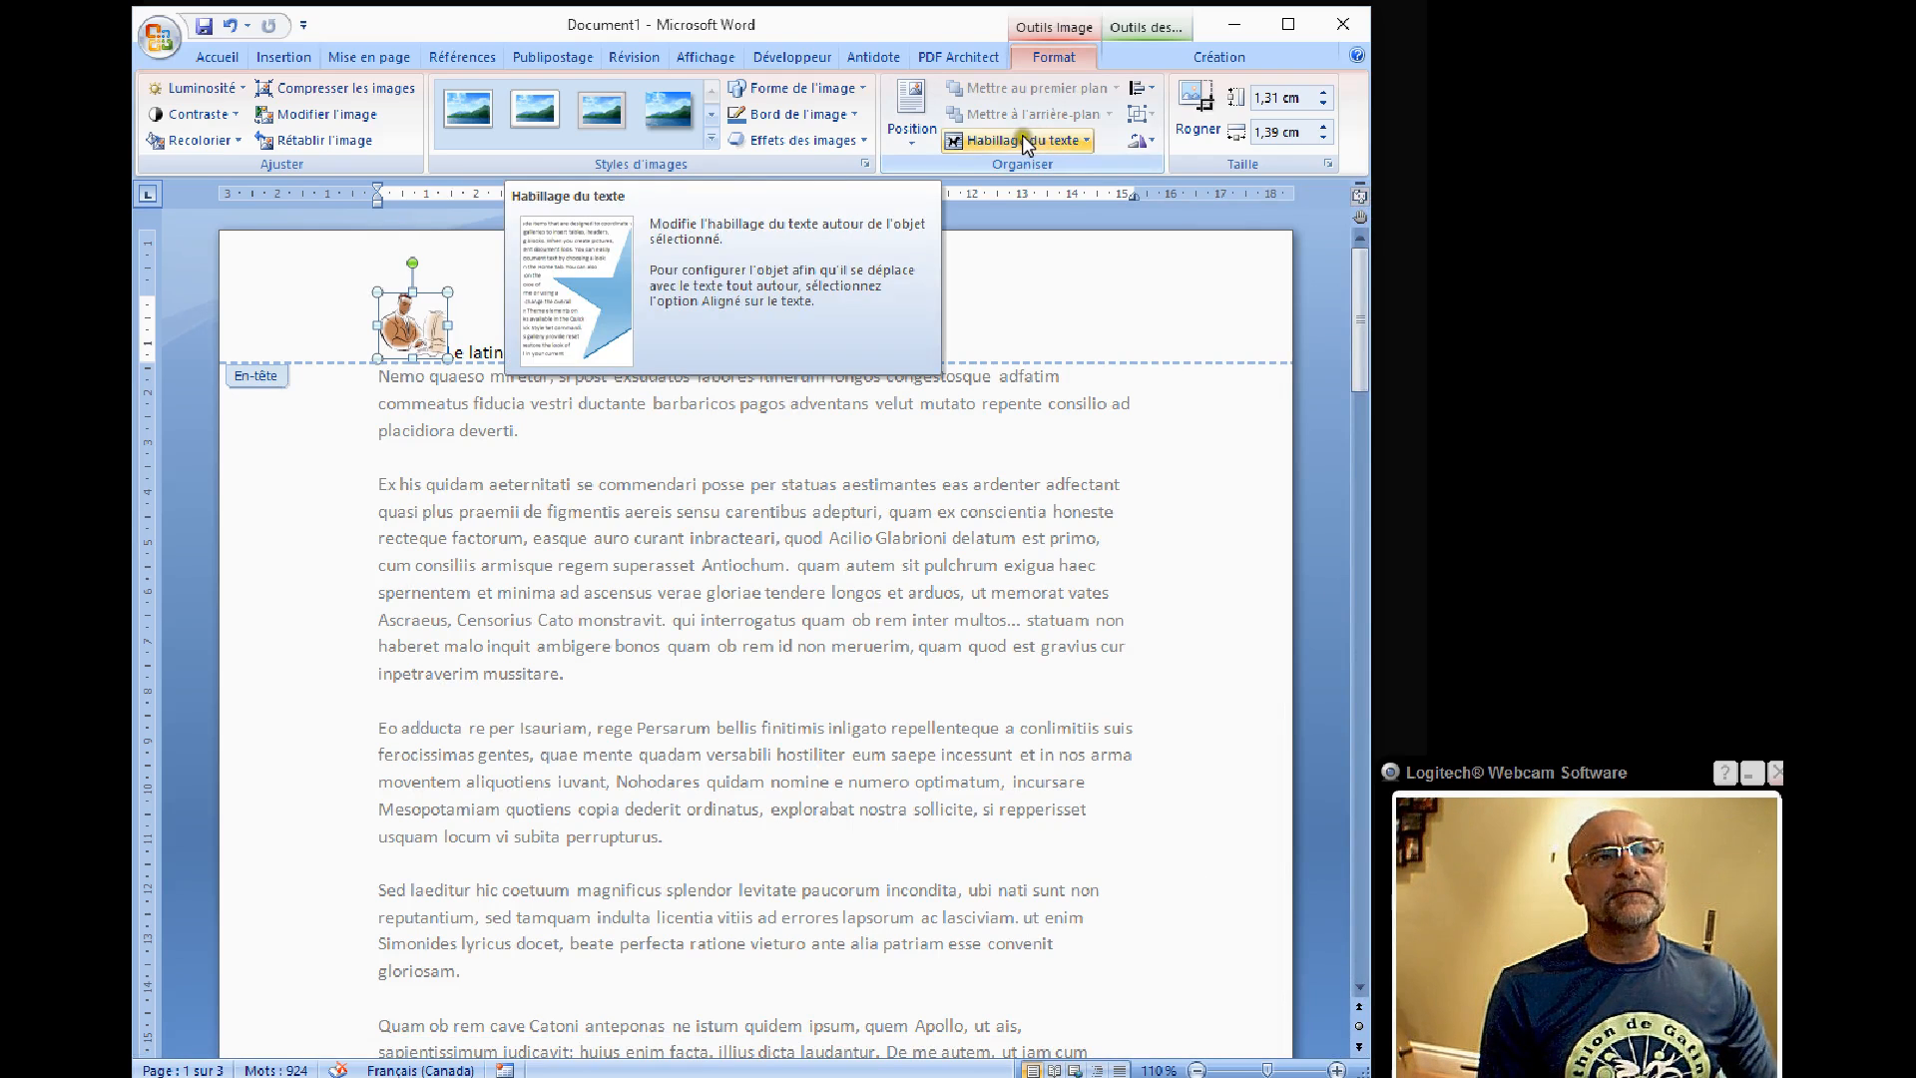
pyautogui.click(1076, 139)
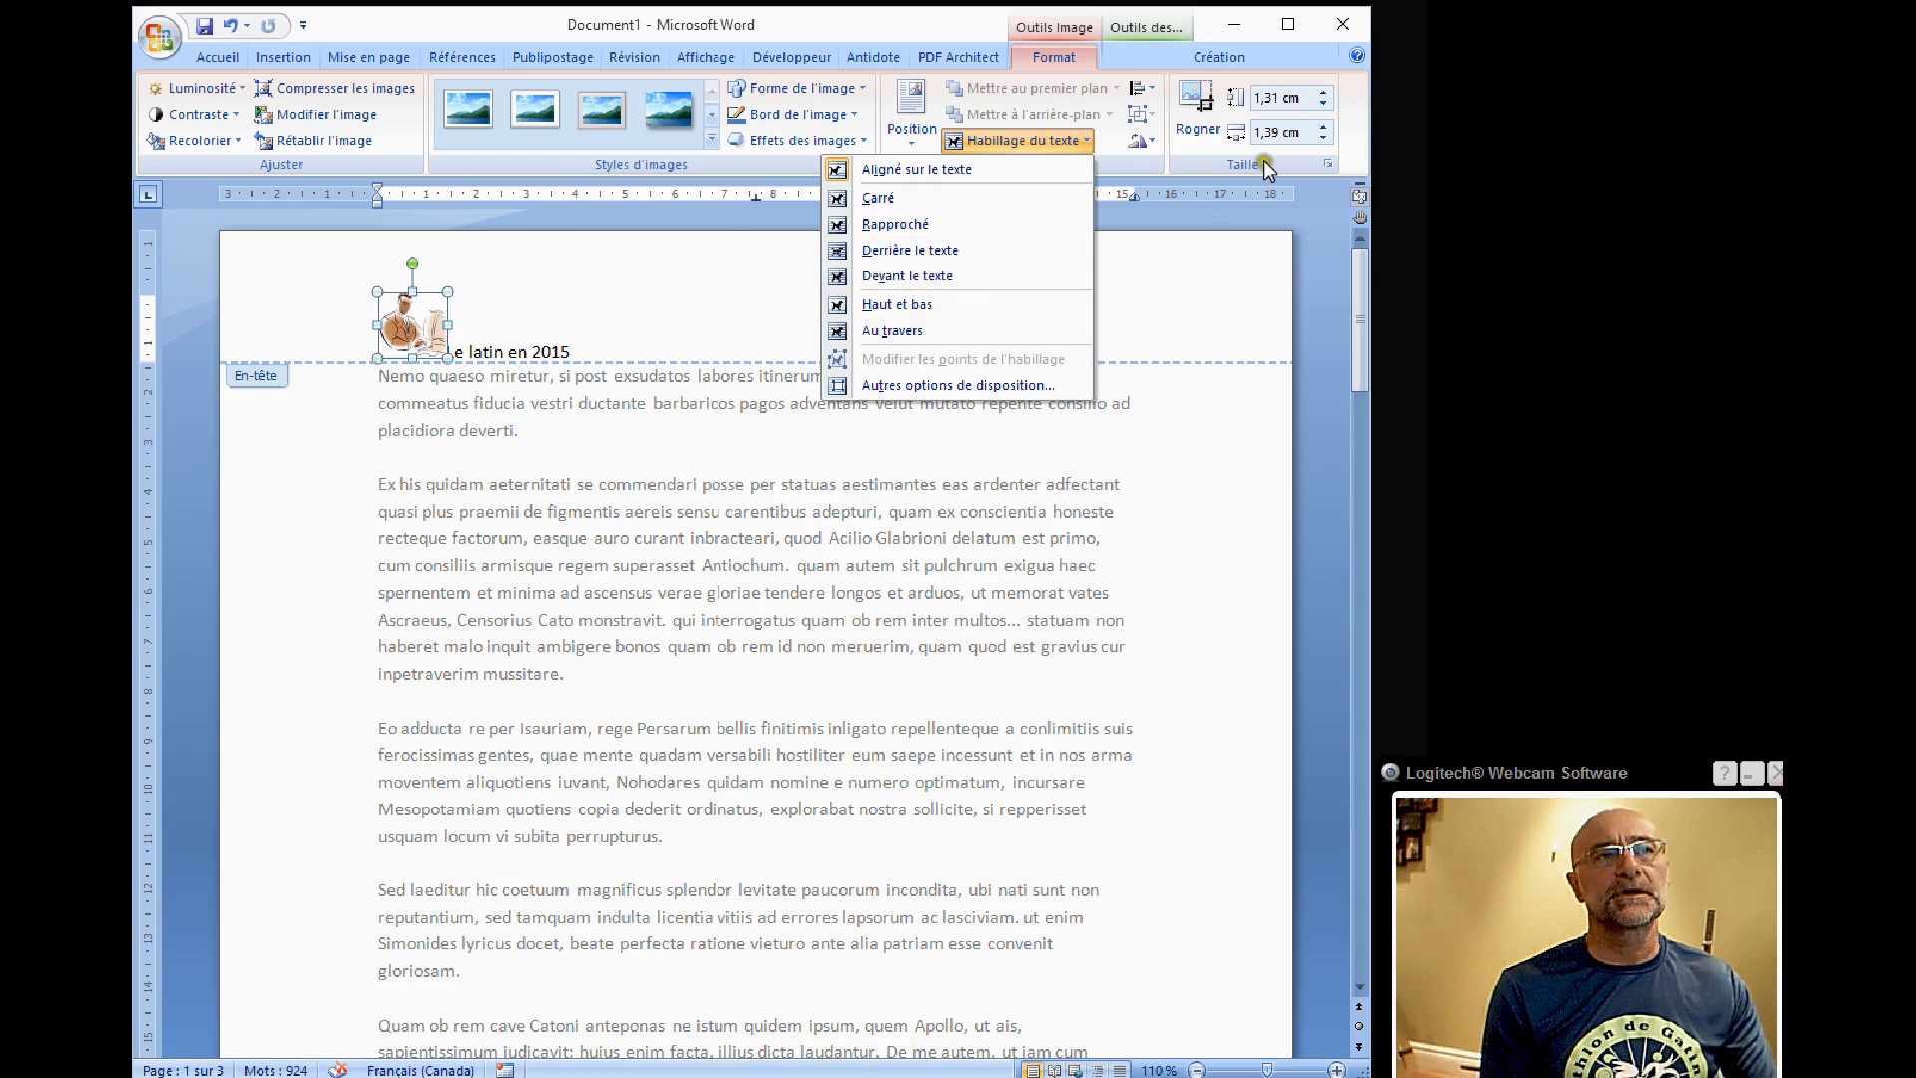
pyautogui.click(561, 22)
pyautogui.click(914, 133)
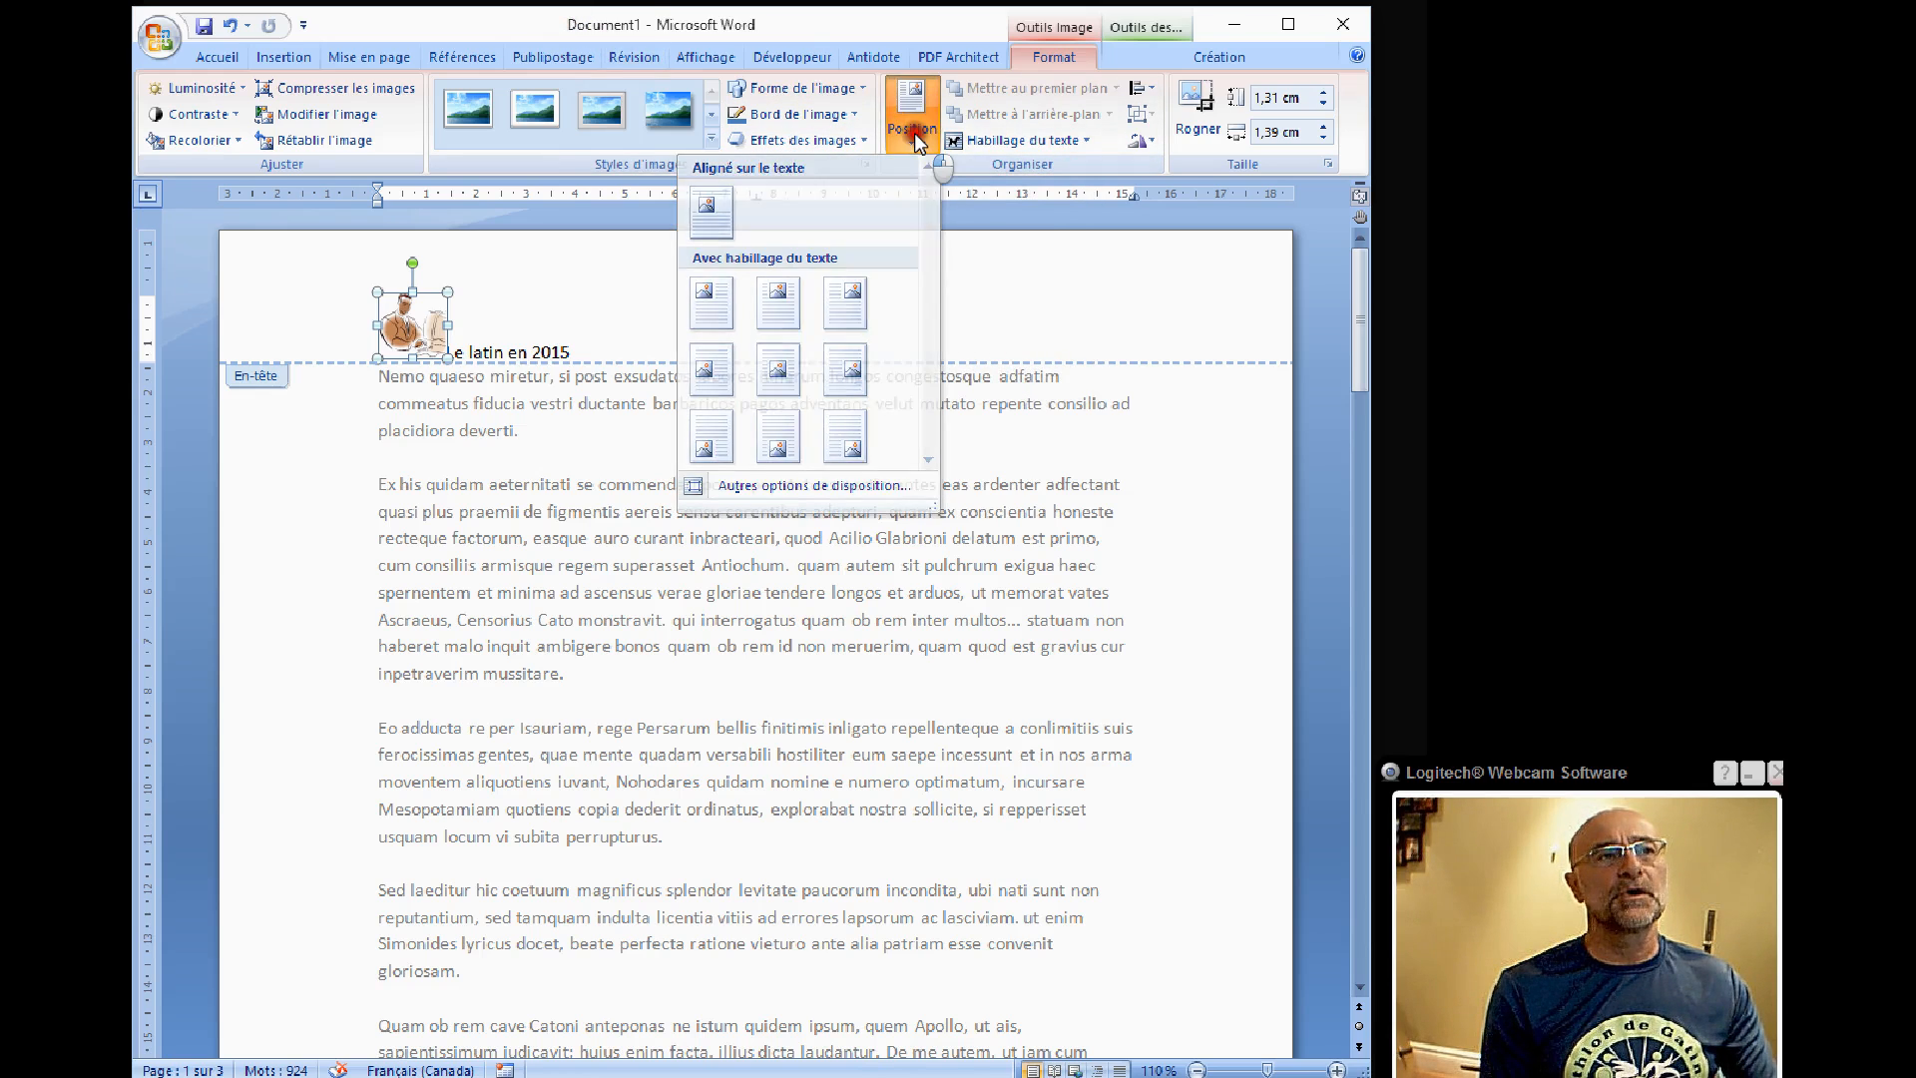
pyautogui.click(914, 134)
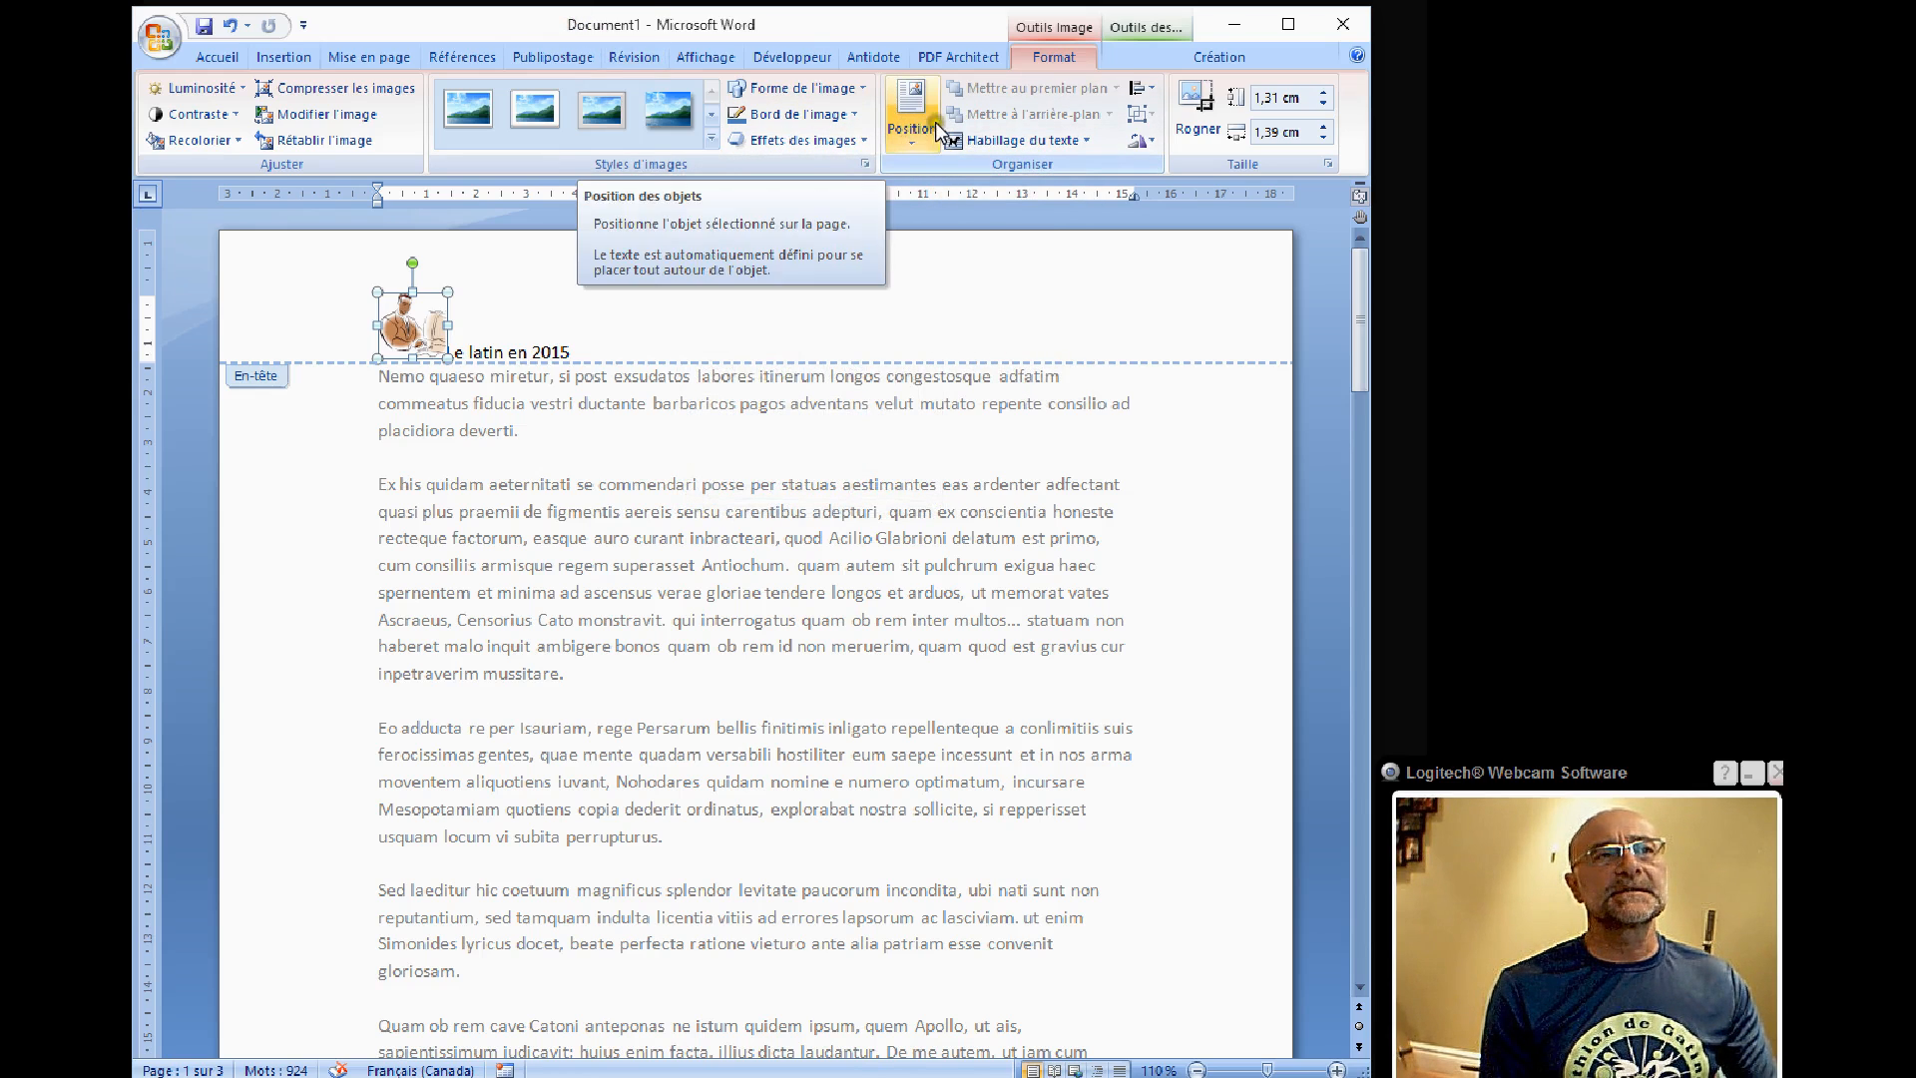
pyautogui.click(911, 132)
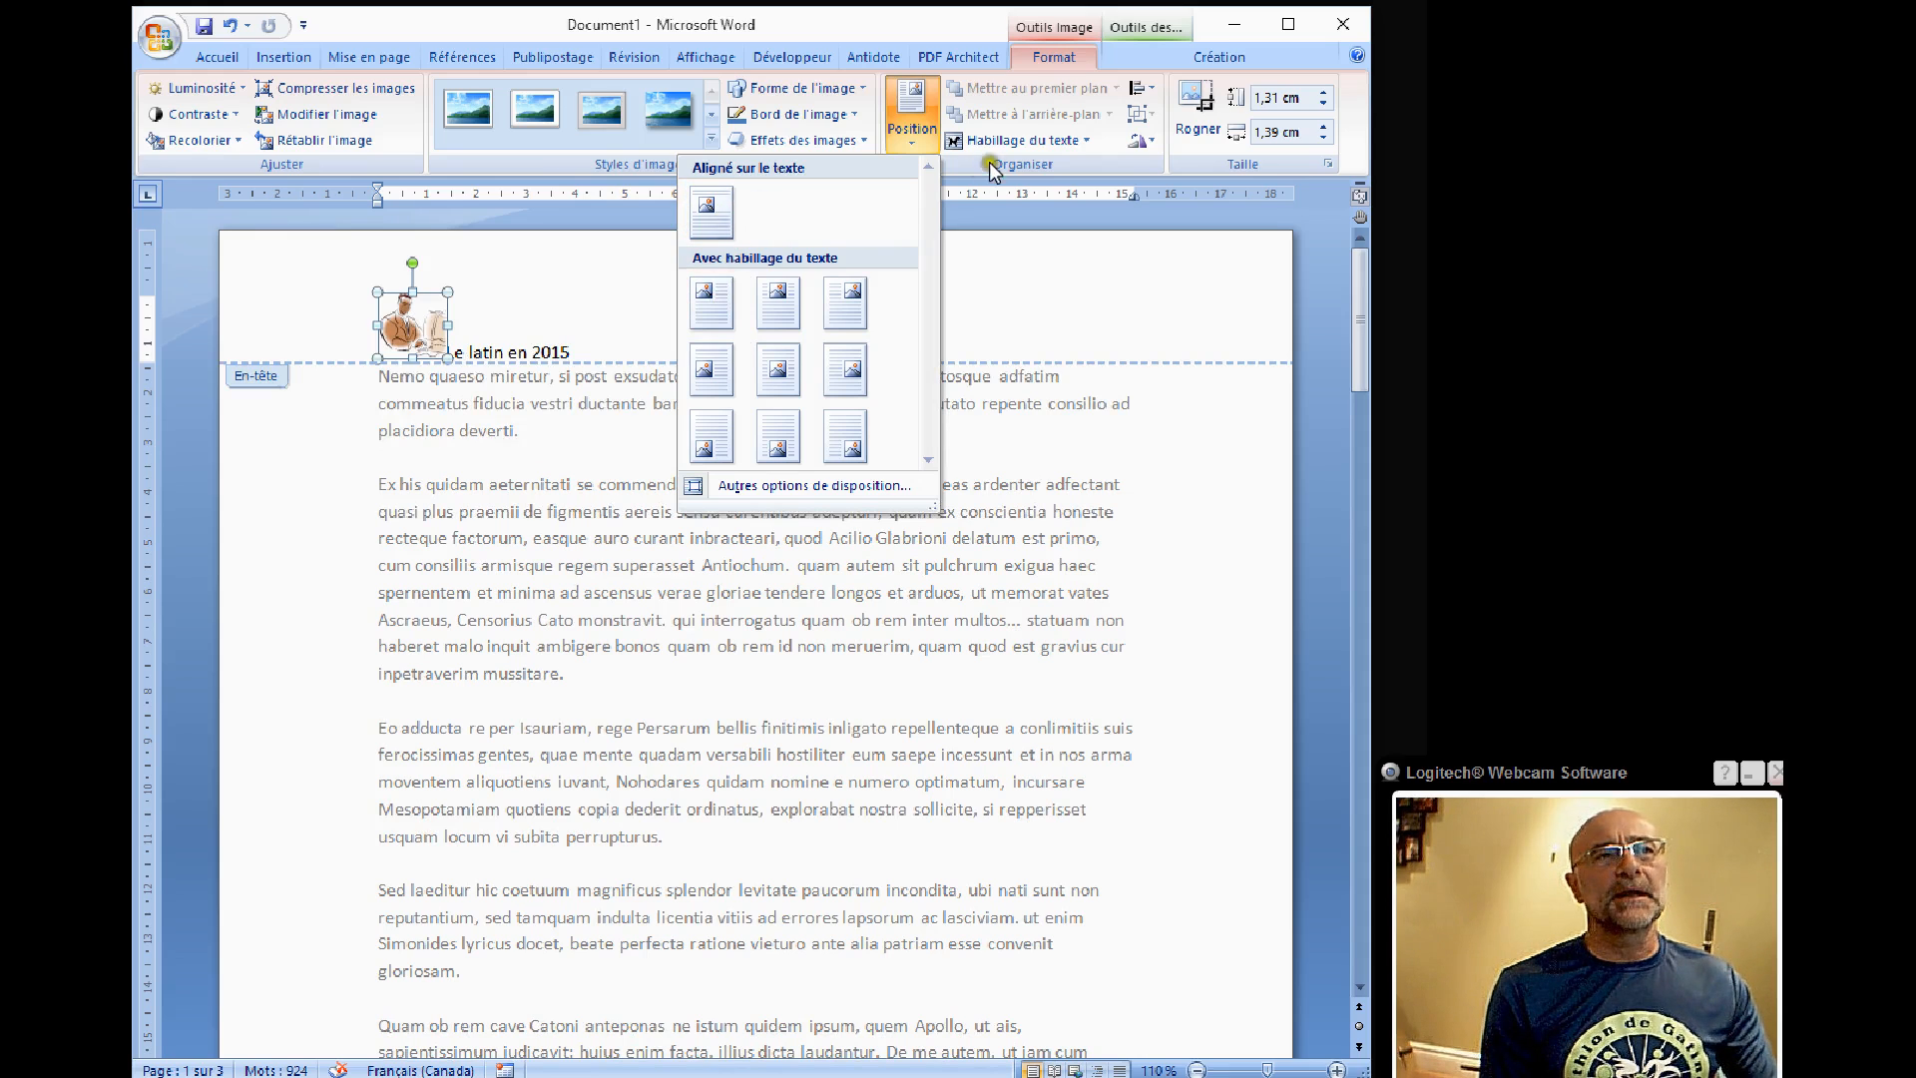
pyautogui.click(1141, 89)
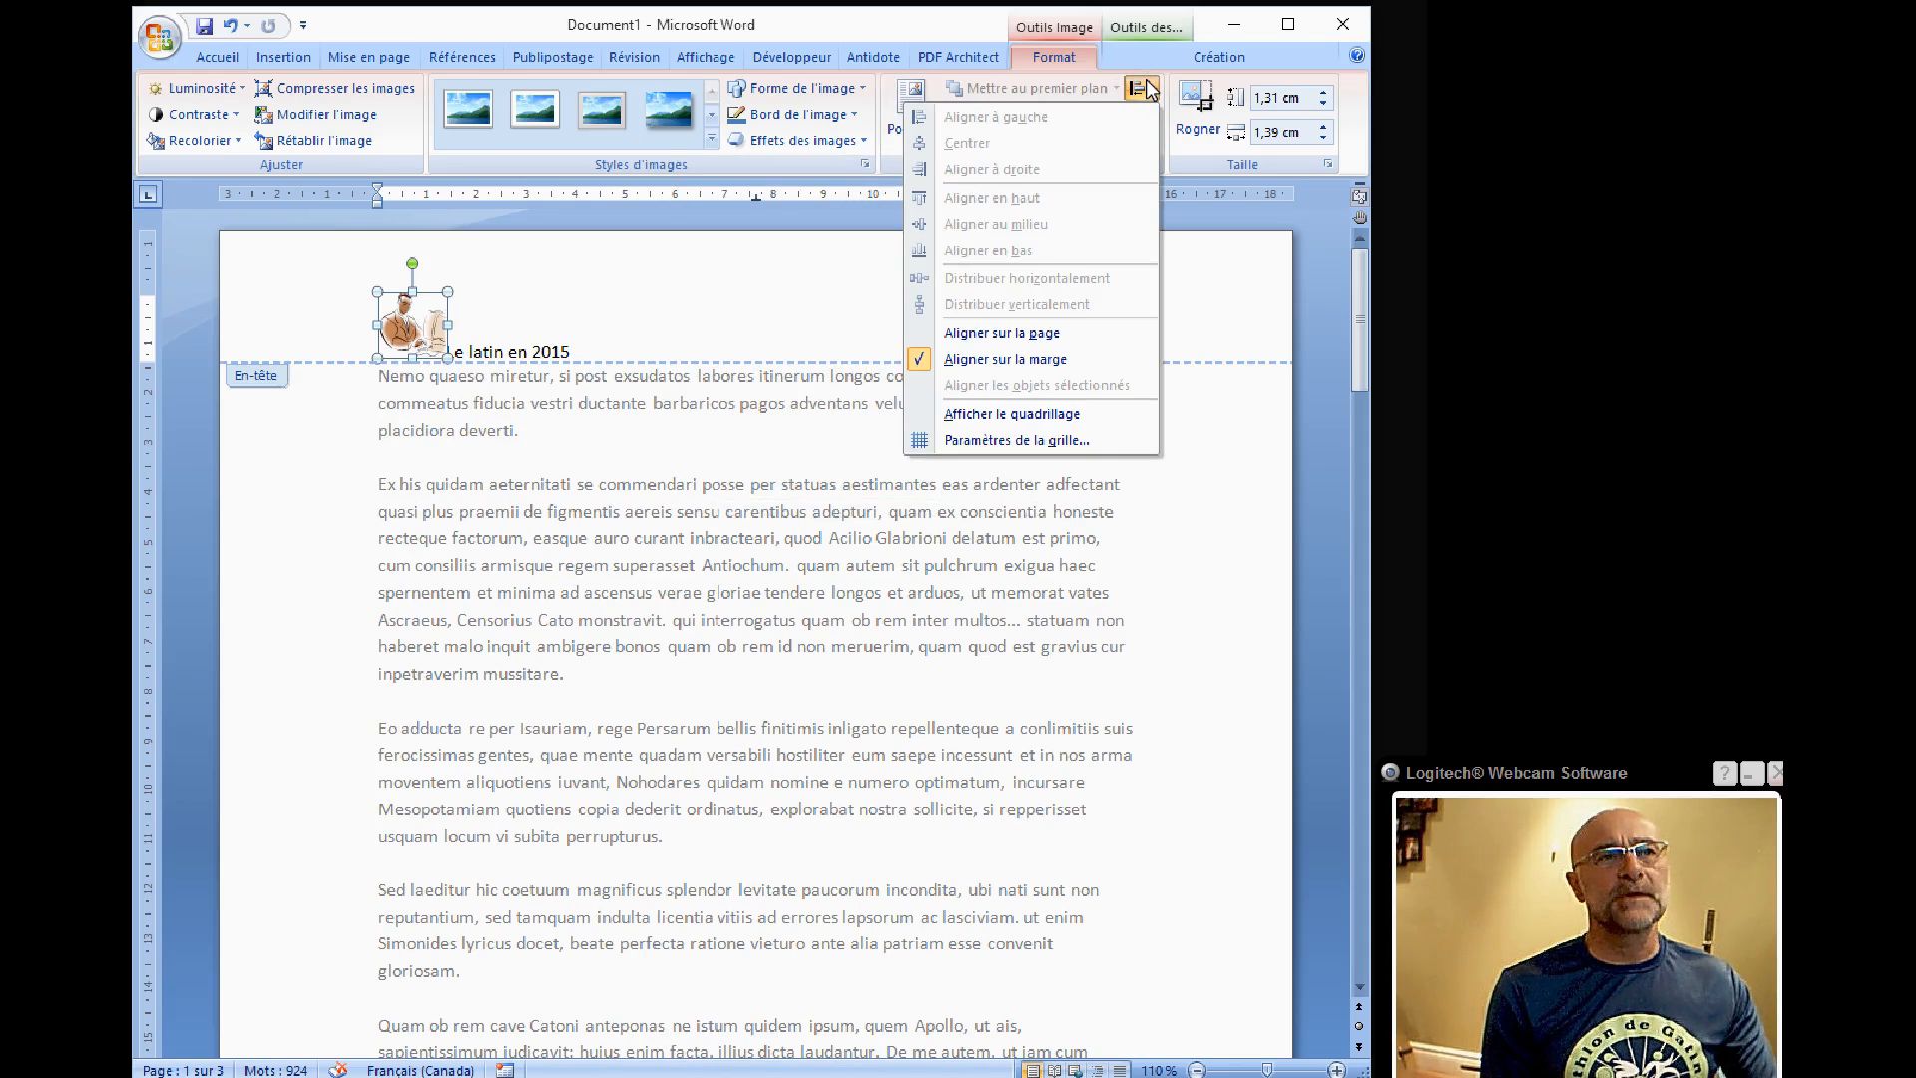
pyautogui.click(1140, 89)
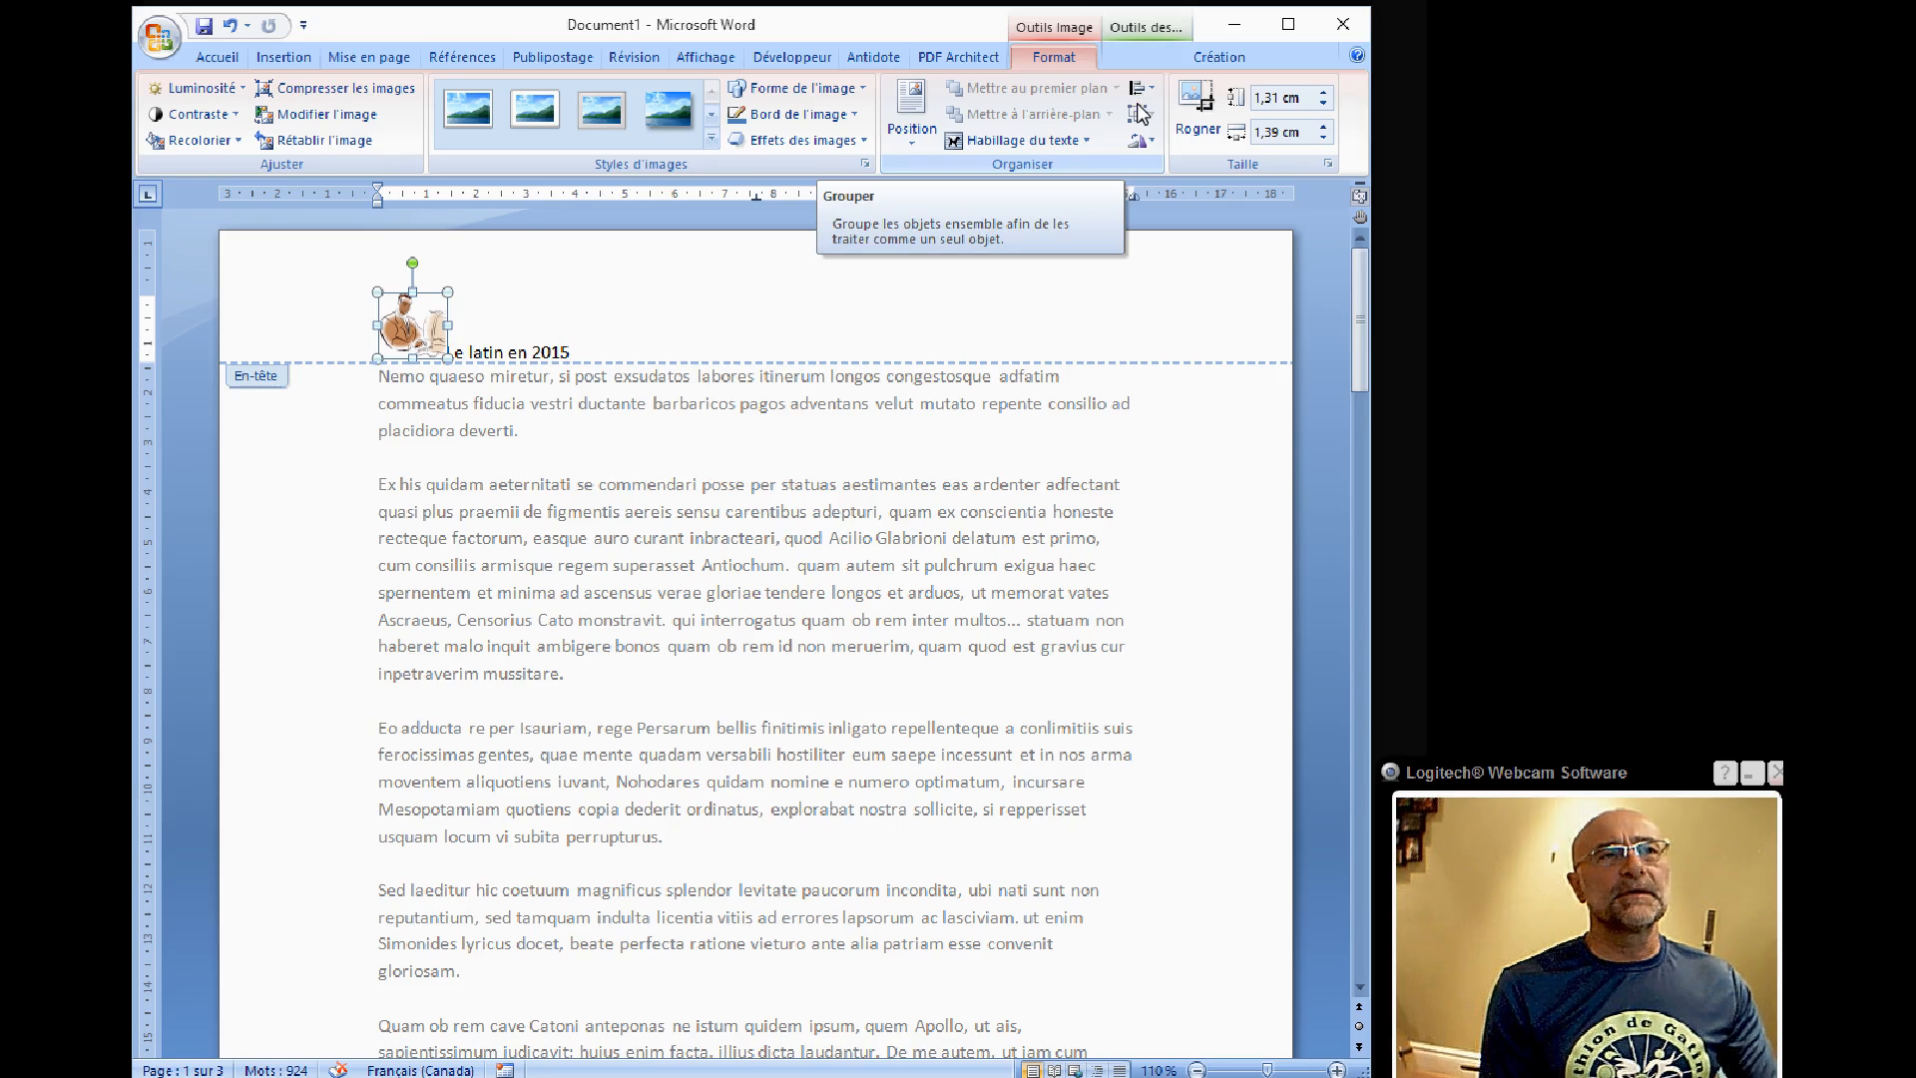
# Step: Set the header image's text wrapping to Rapproché and move the image to the header's right end, about 1.87 cm wide
pyautogui.moveTo(133, 319); pyautogui.dragTo(0, 321)
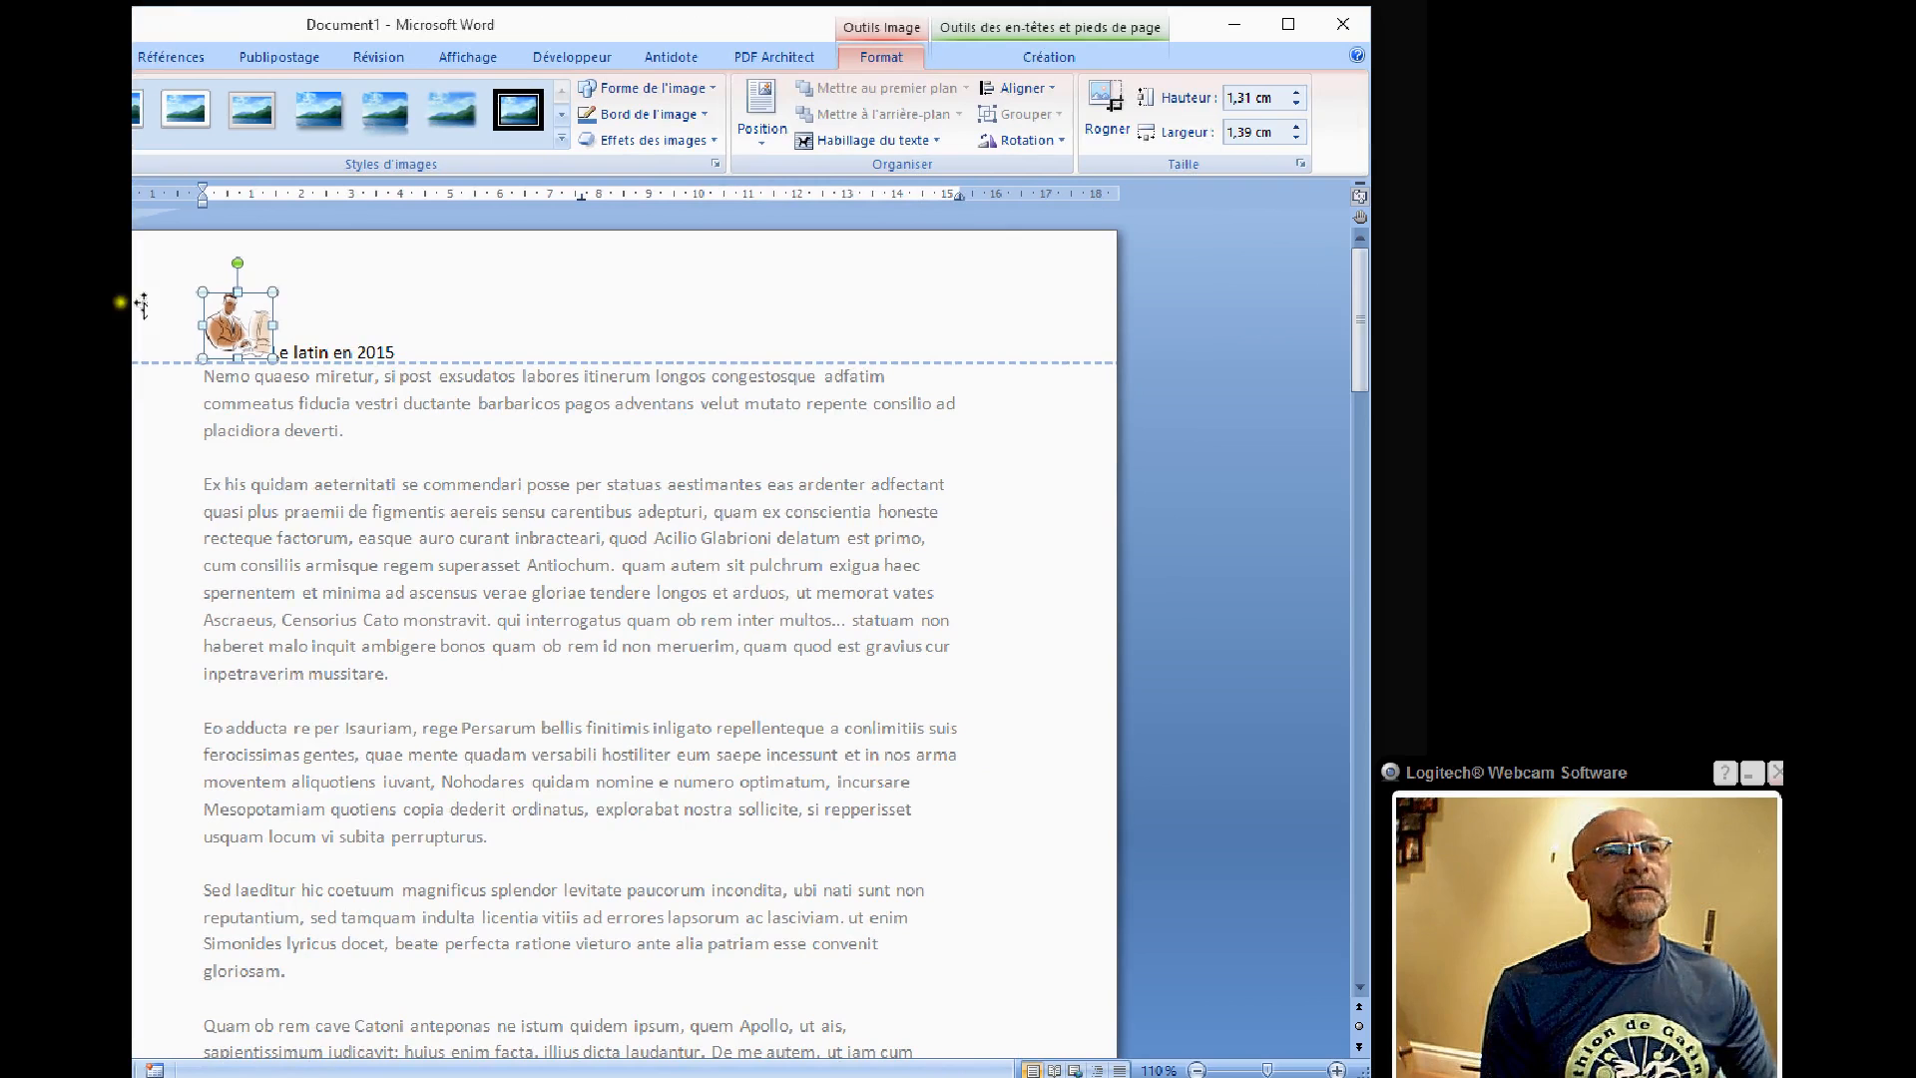
pyautogui.click(892, 142)
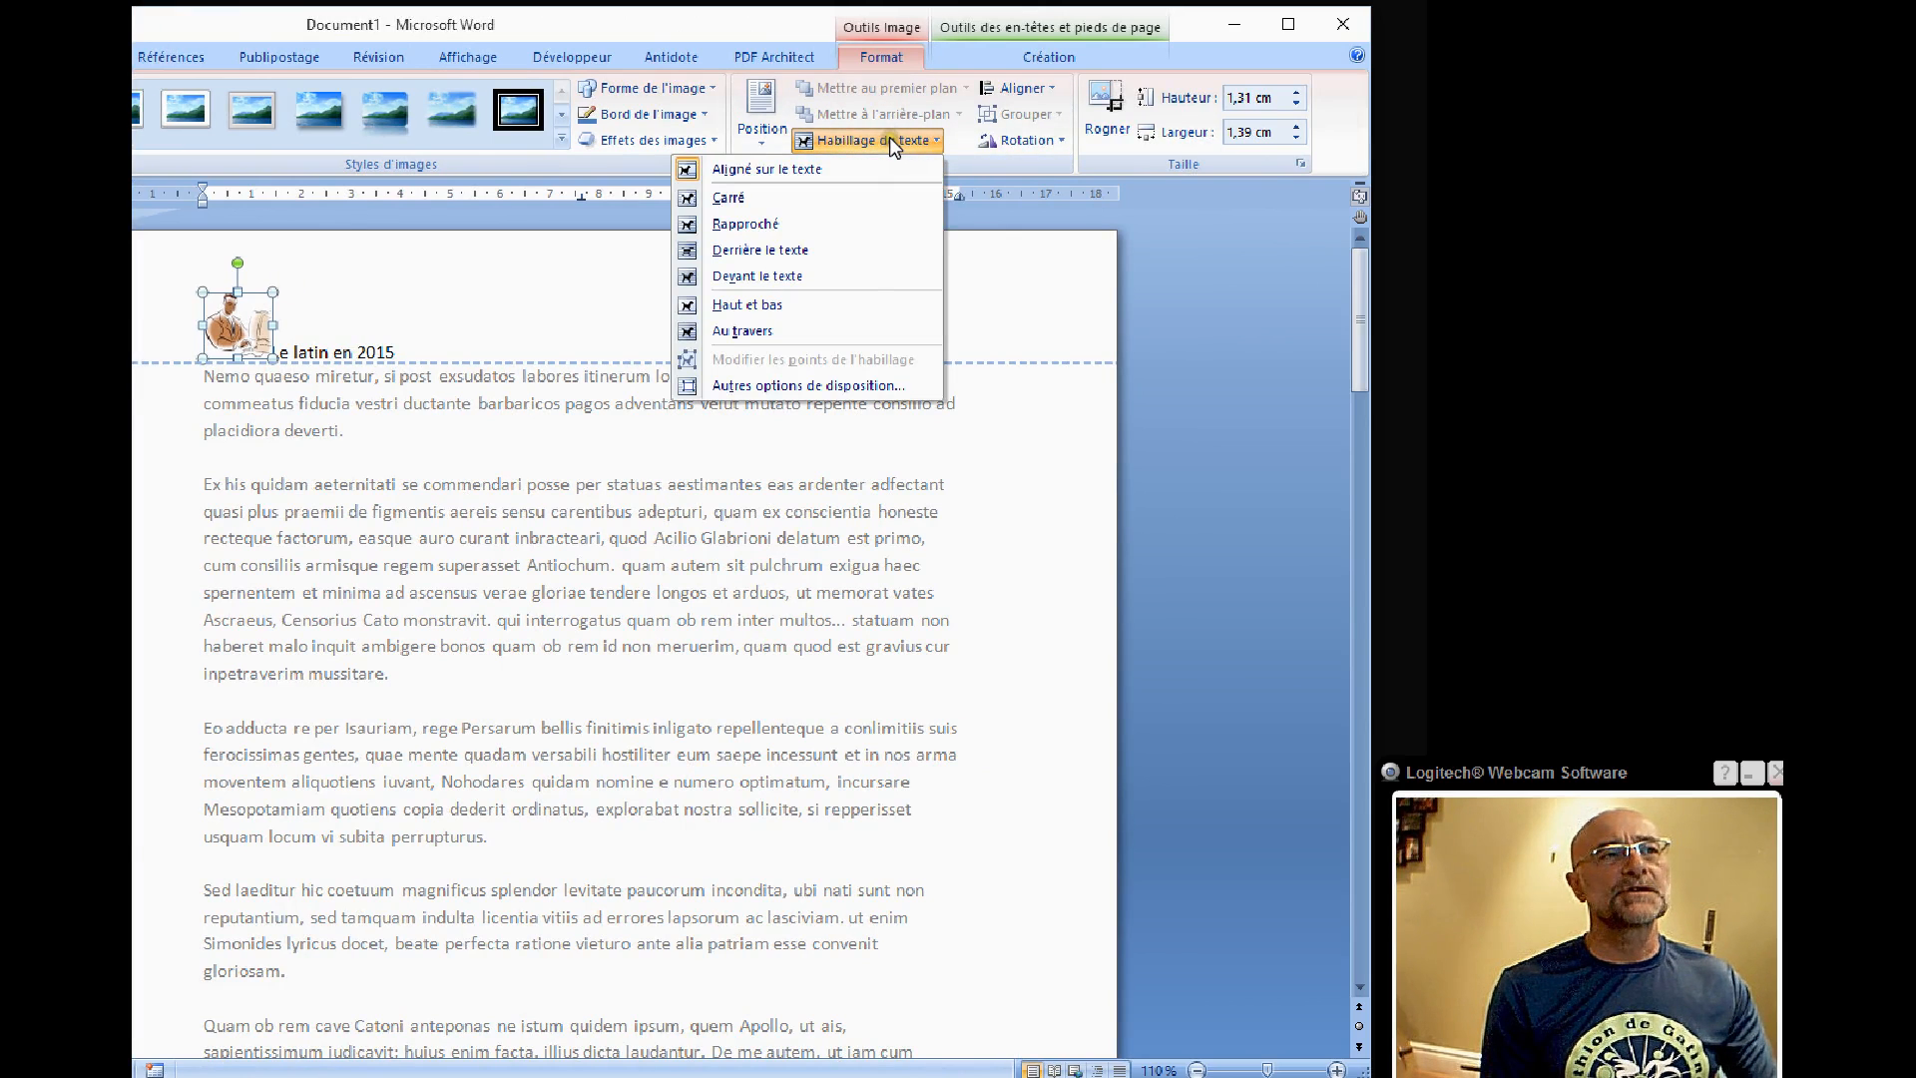
pyautogui.click(735, 221)
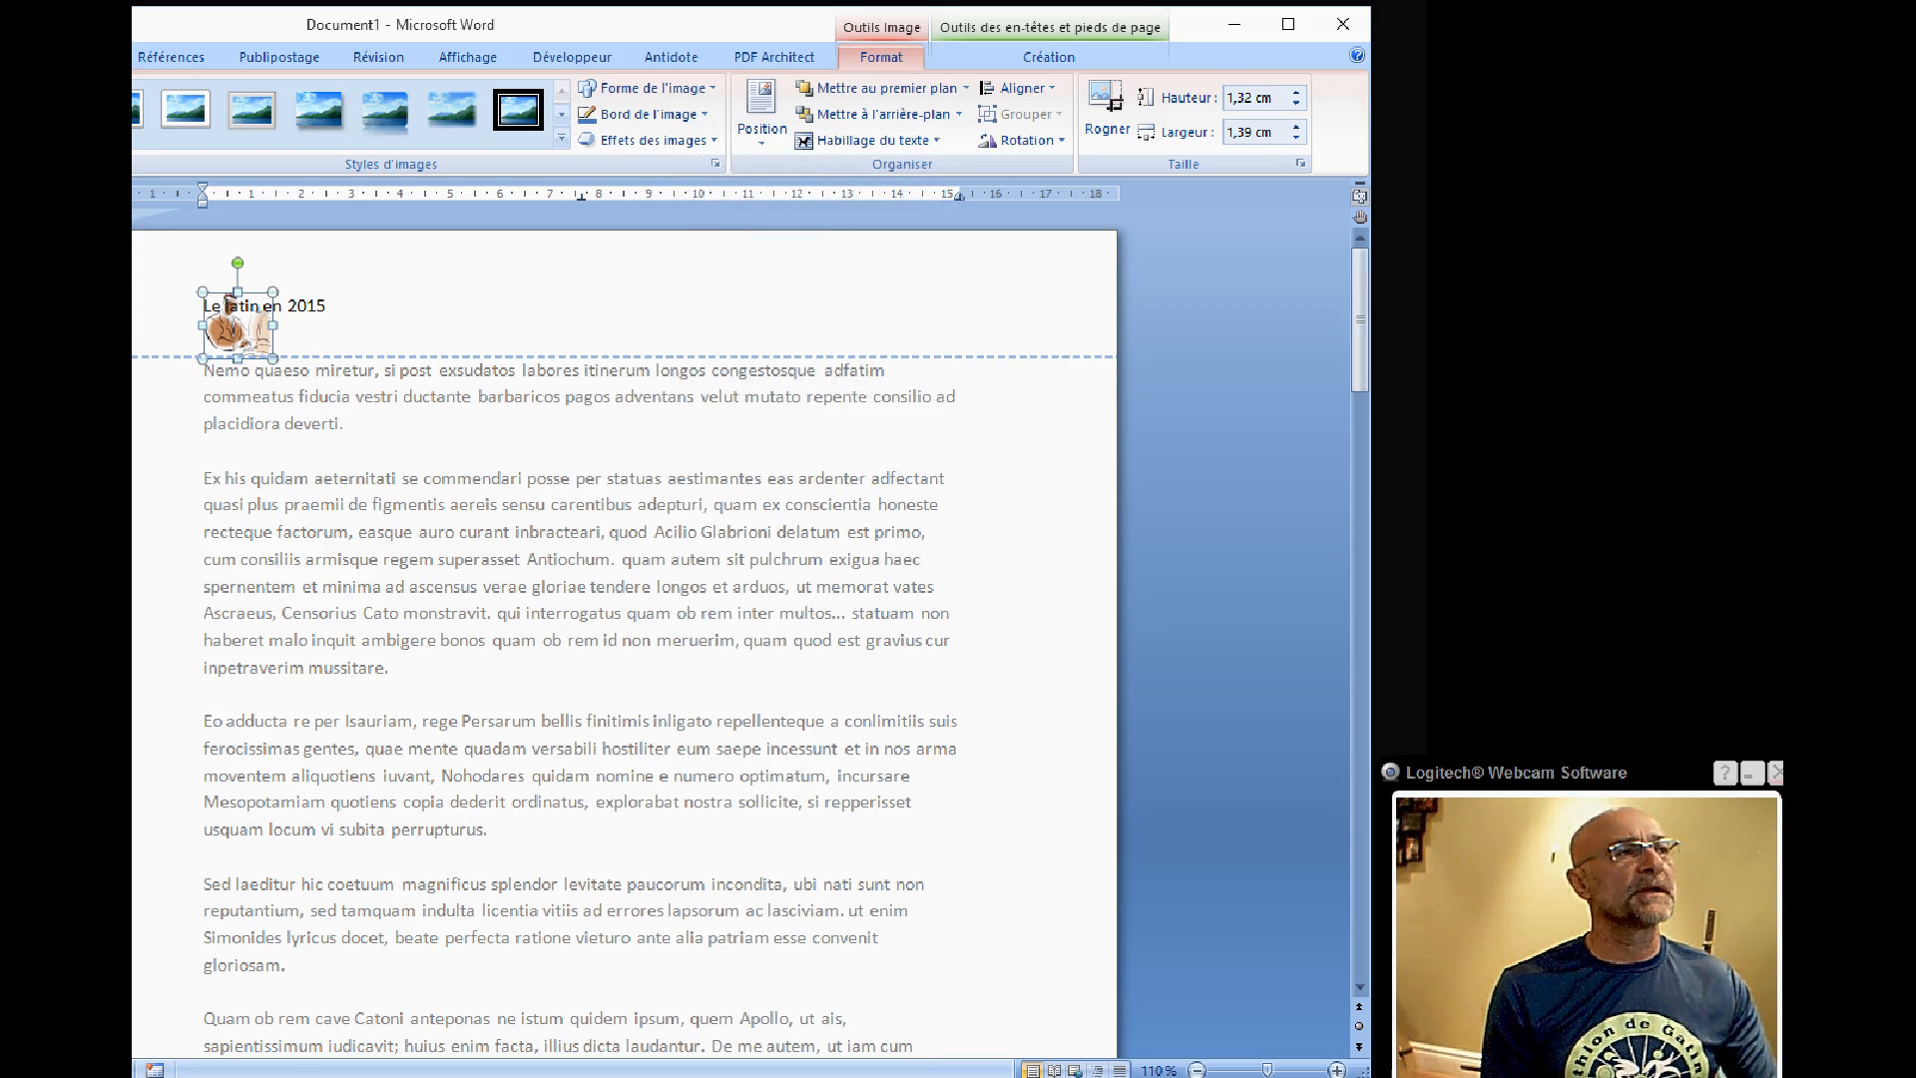
pyautogui.moveTo(0, 329); pyautogui.dragTo(139, 336)
pyautogui.moveTo(417, 332); pyautogui.dragTo(1104, 286)
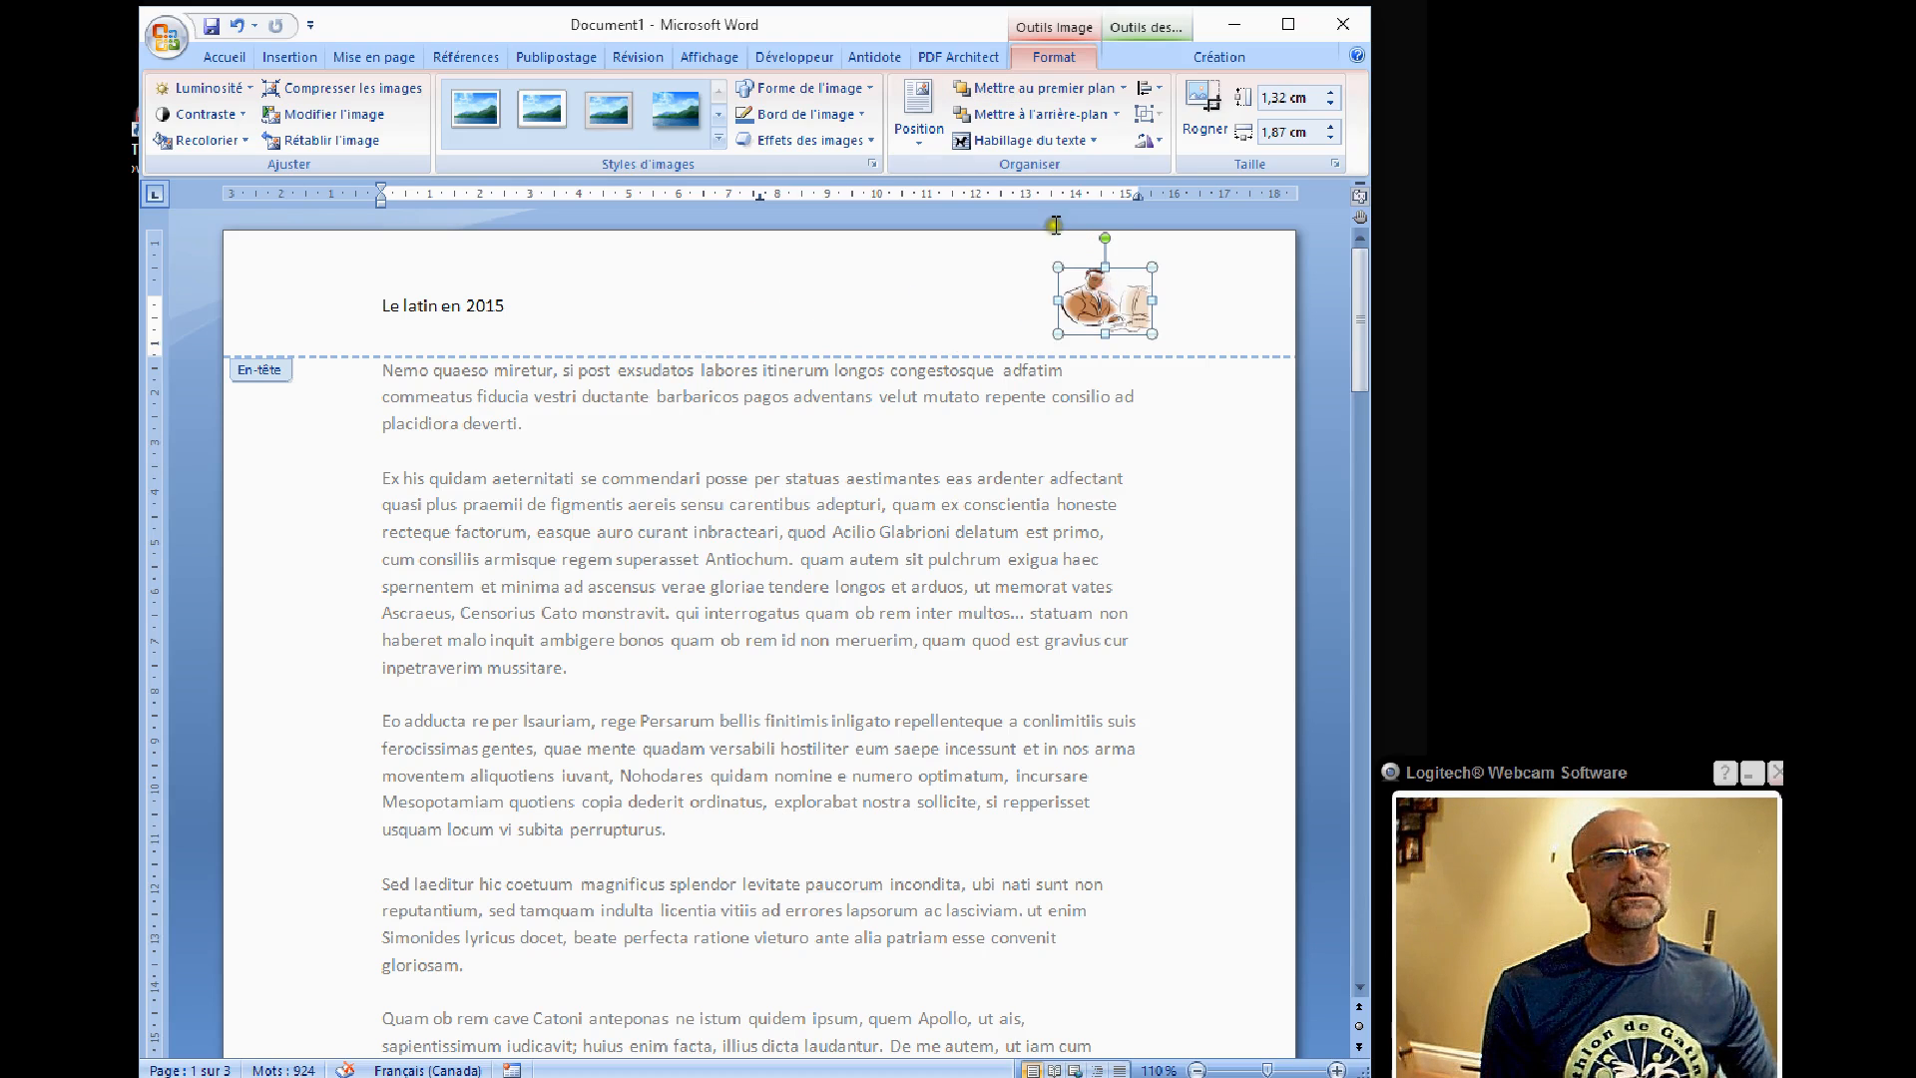
# Step: Set the image's wrapping to Derrière le texte and enlarge it behind the body paragraphs to about 10.81 × 15.4 cm
pyautogui.click(1089, 140)
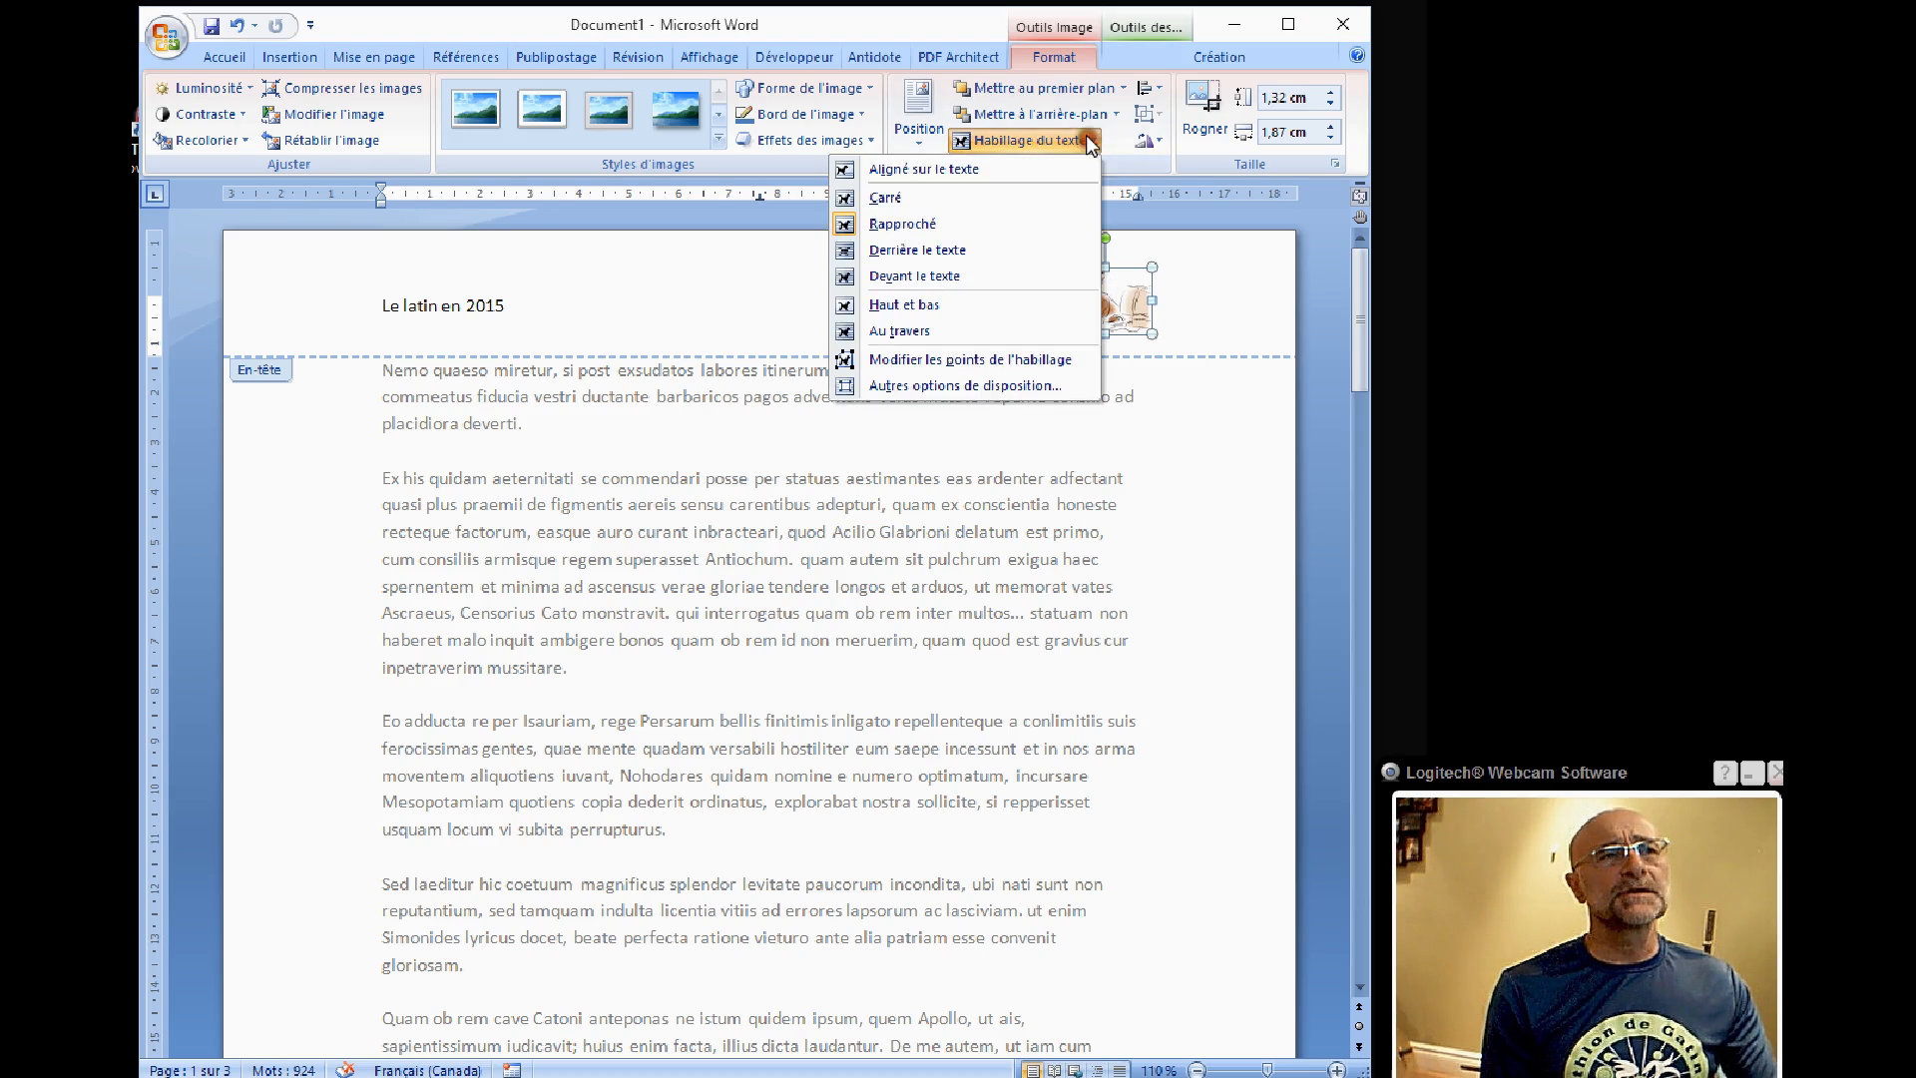
pyautogui.click(930, 252)
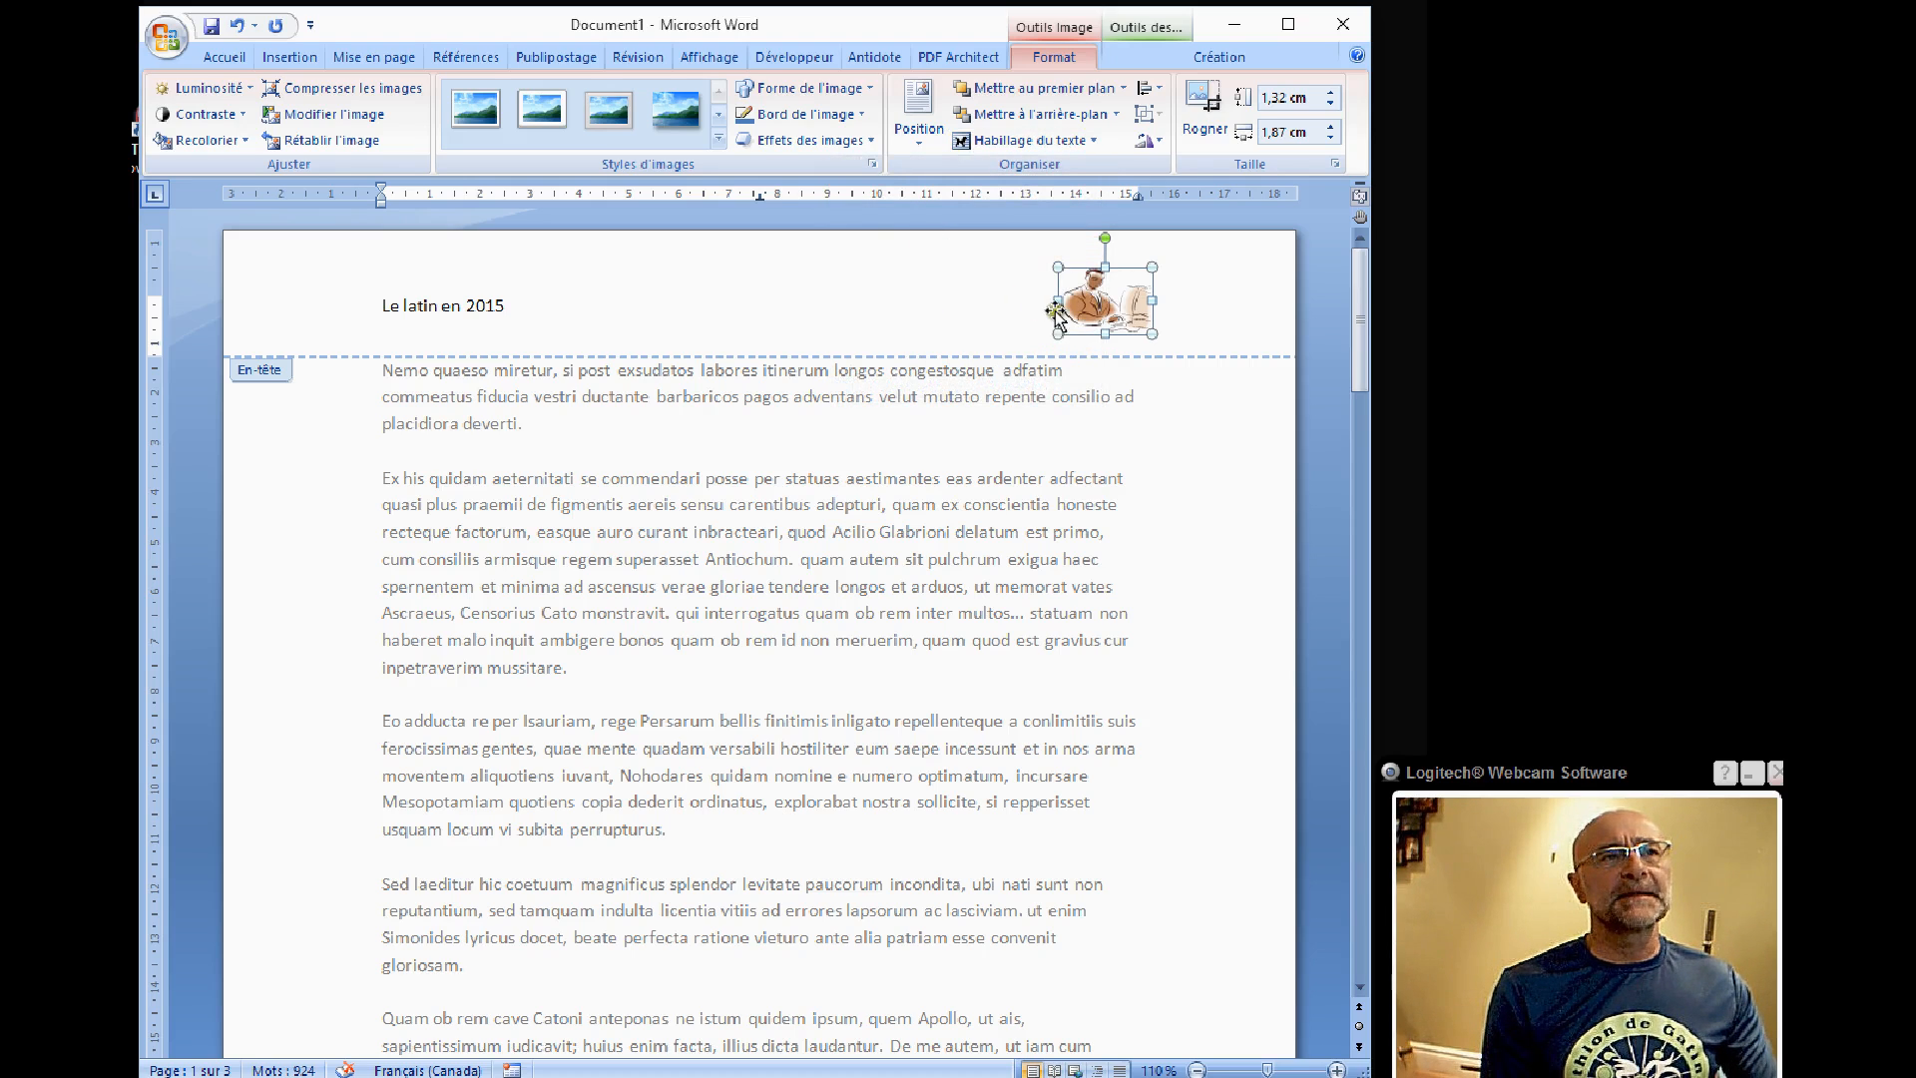
pyautogui.moveTo(1100, 305); pyautogui.dragTo(430, 439)
pyautogui.moveTo(371, 374); pyautogui.dragTo(888, 898)
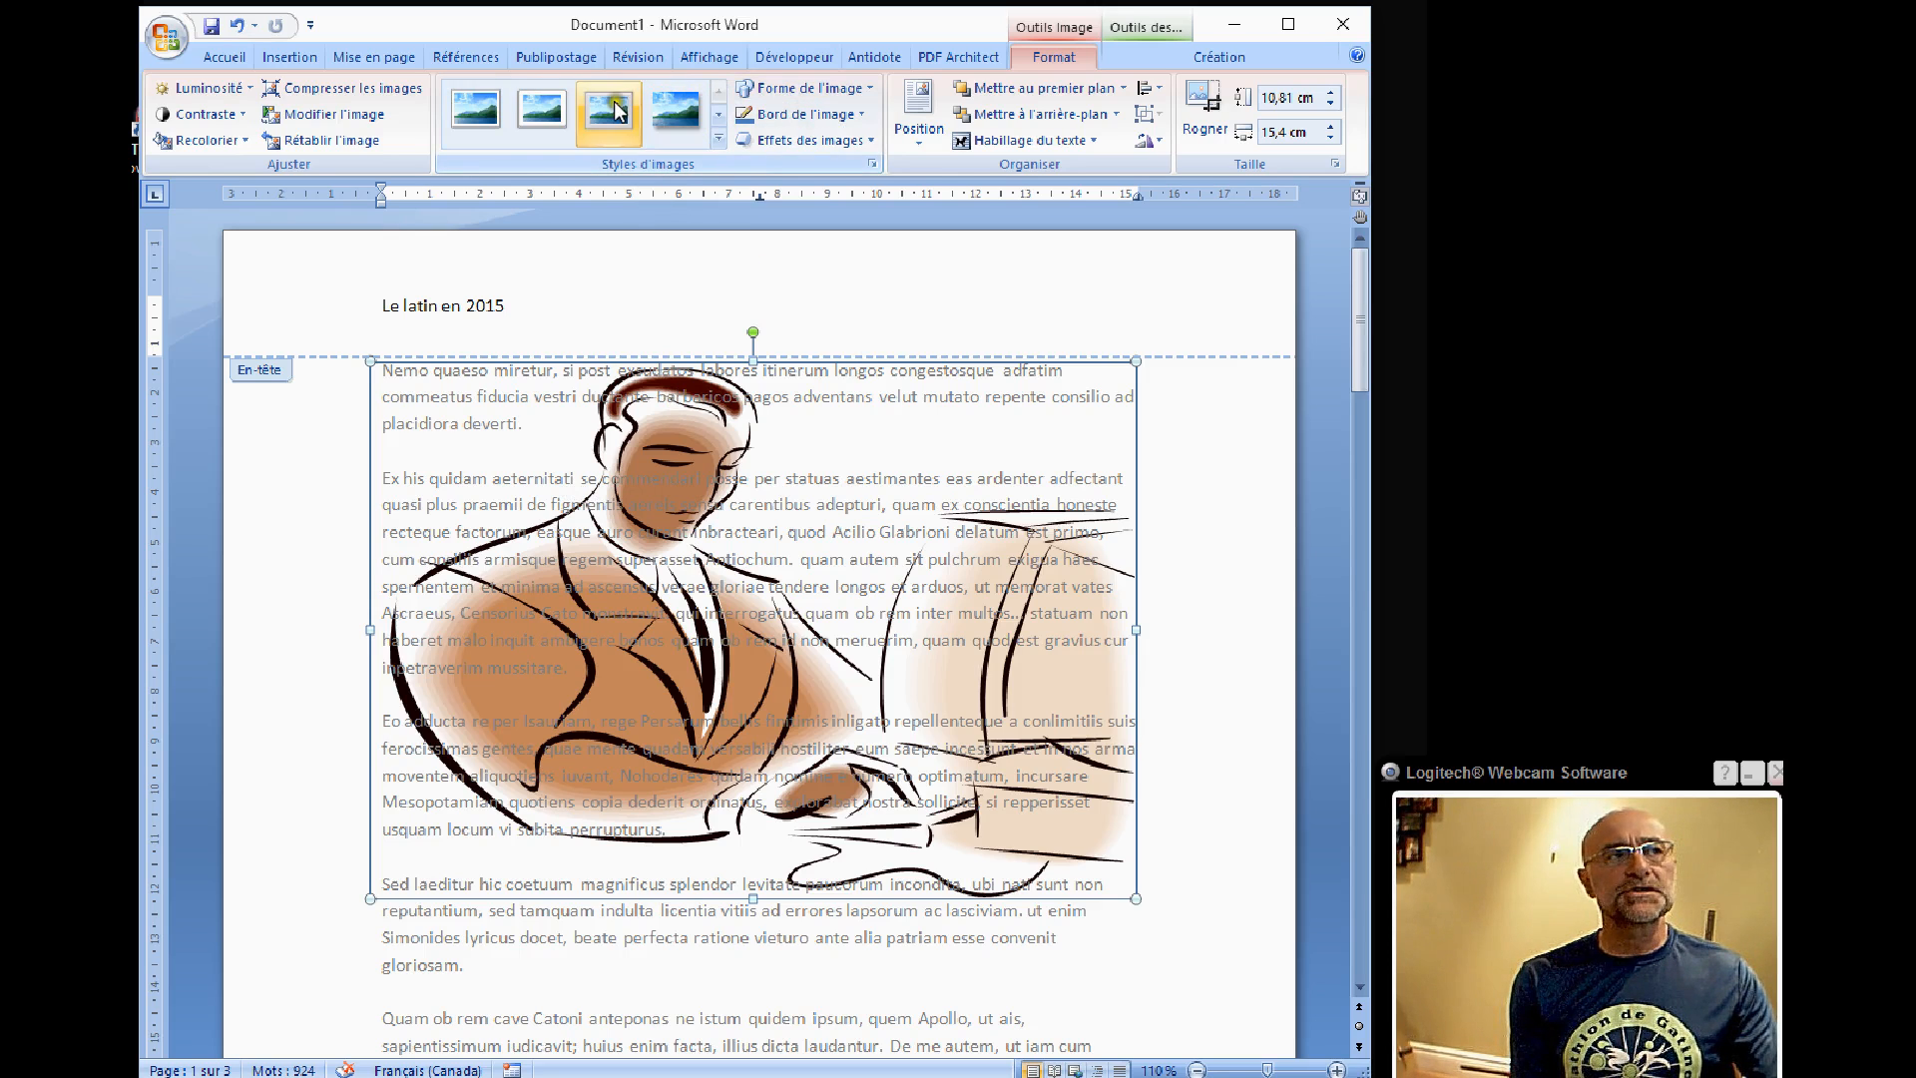
pyautogui.click(851, 136)
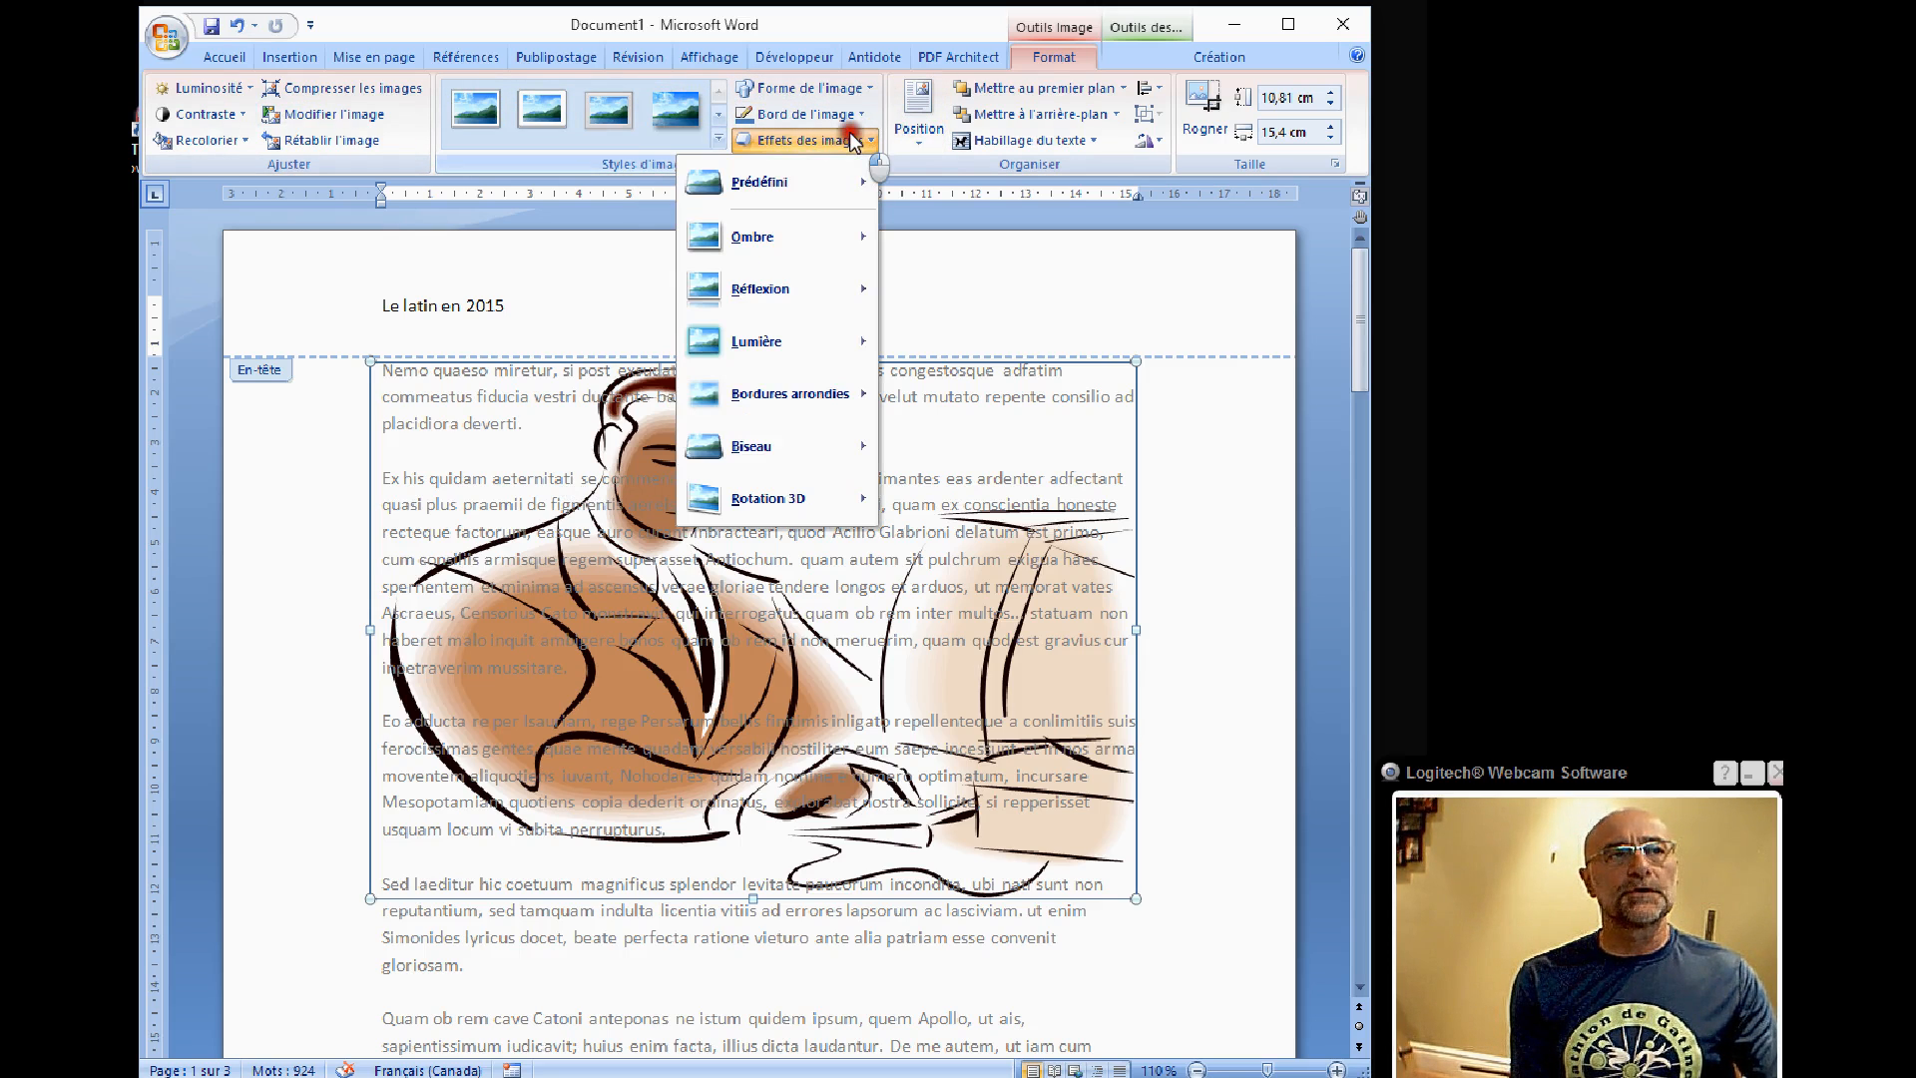
pyautogui.click(830, 89)
pyautogui.click(831, 89)
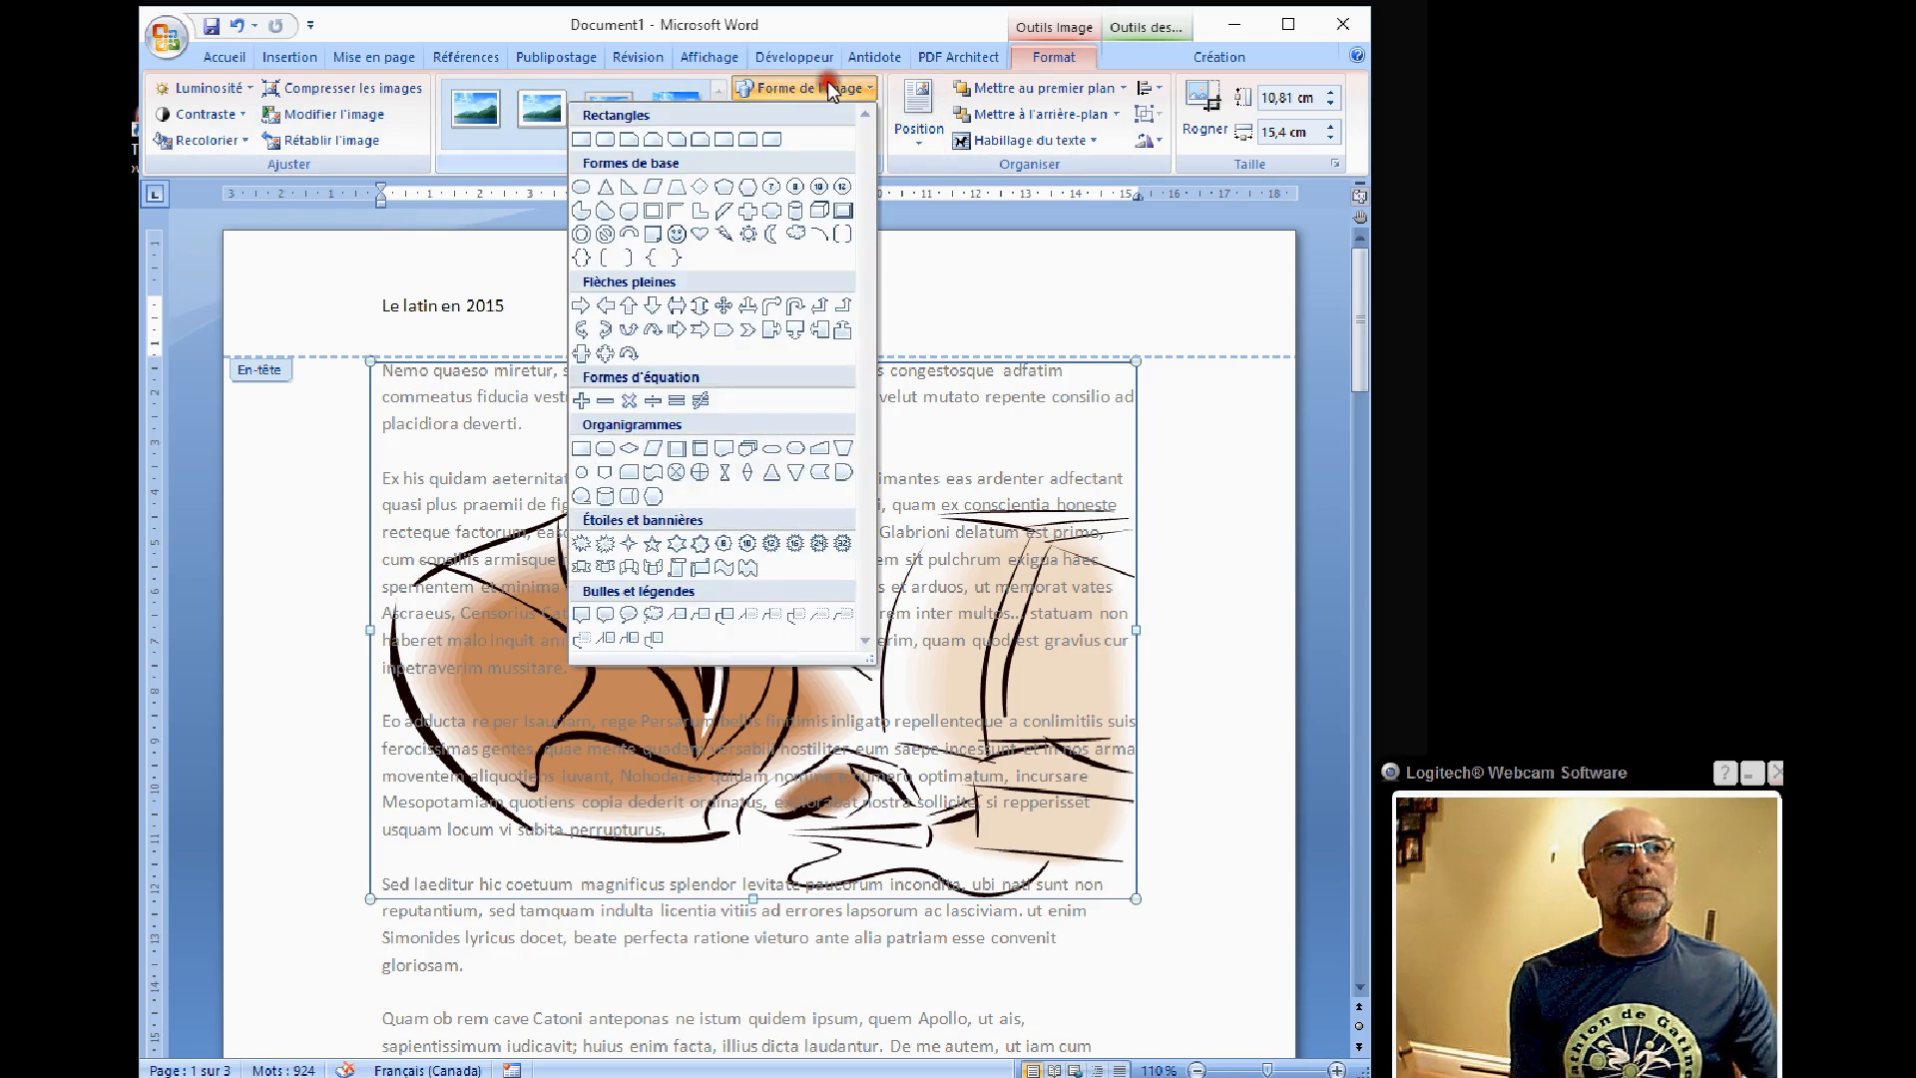
pyautogui.click(832, 88)
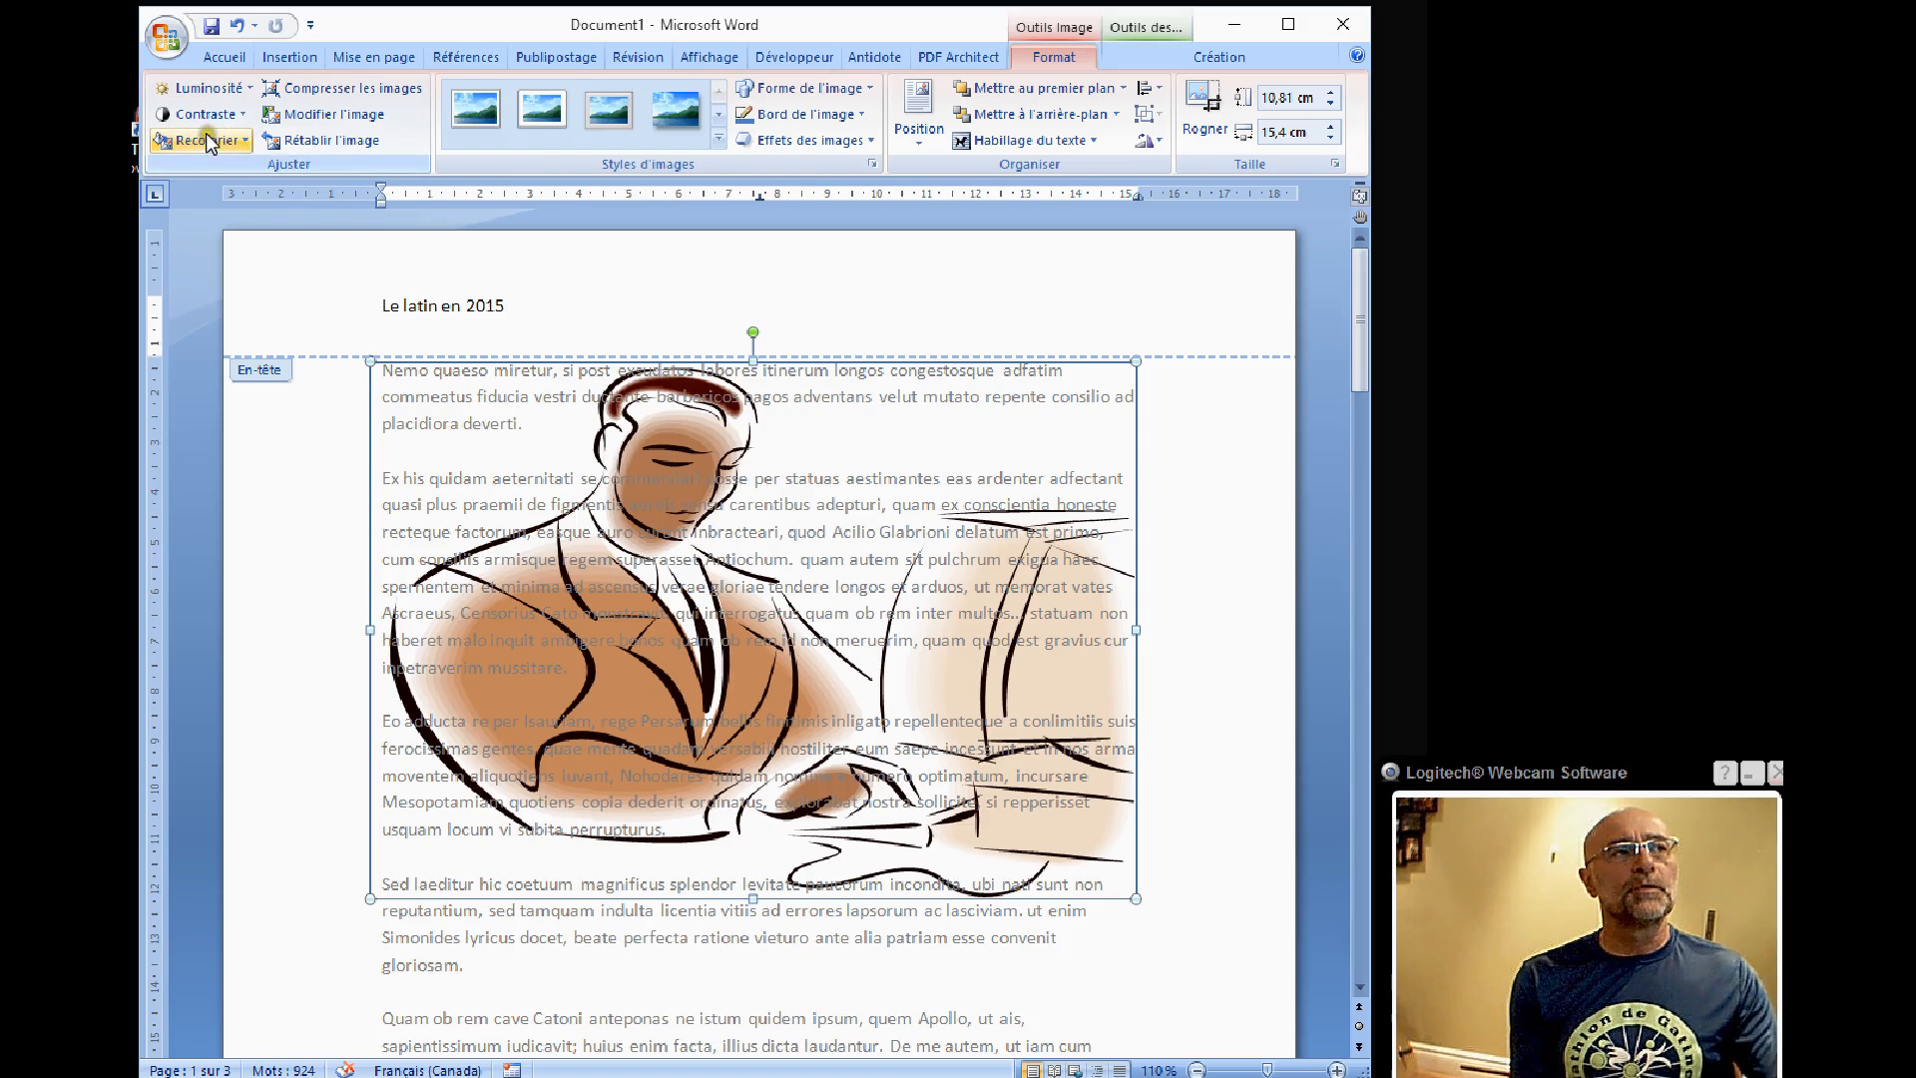
# Step: Reduce the background image's contrast and increase its brightness to give it a faded look
pyautogui.click(209, 115)
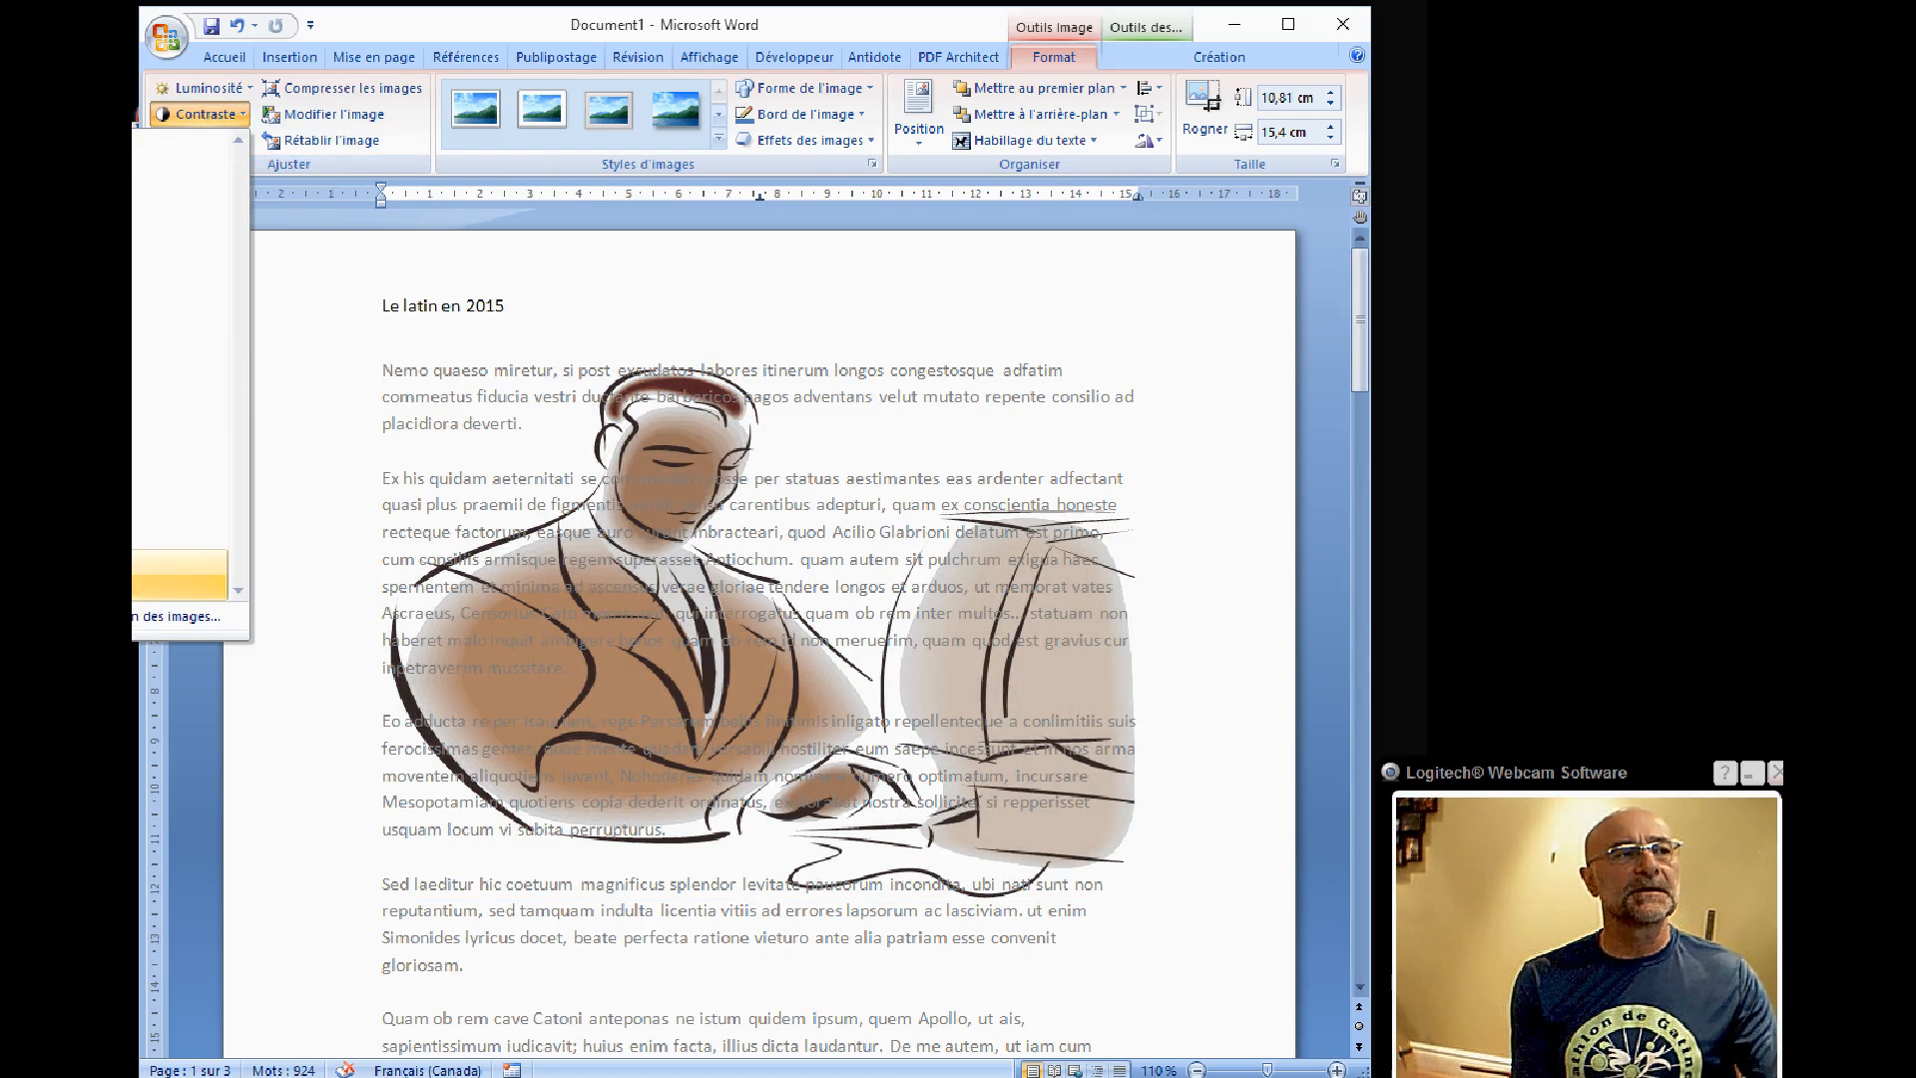
pyautogui.click(180, 574)
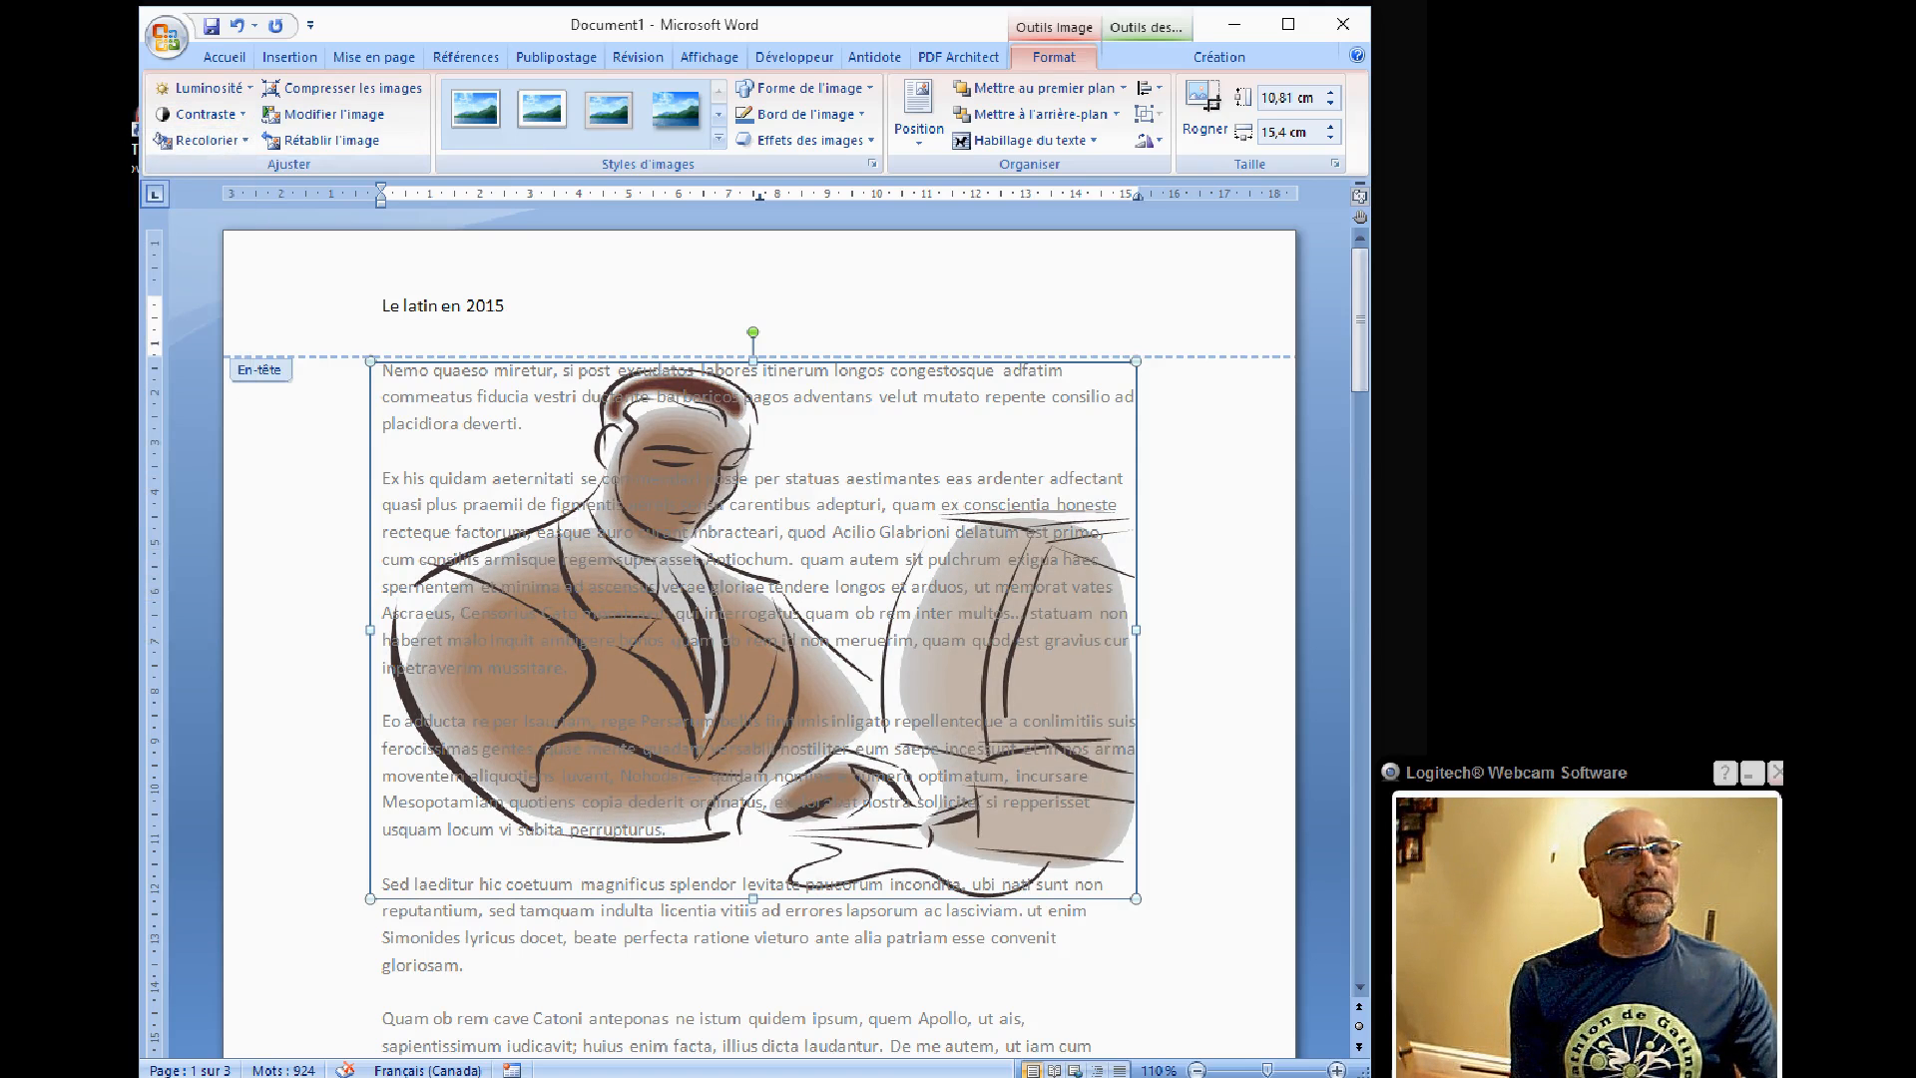
pyautogui.click(234, 88)
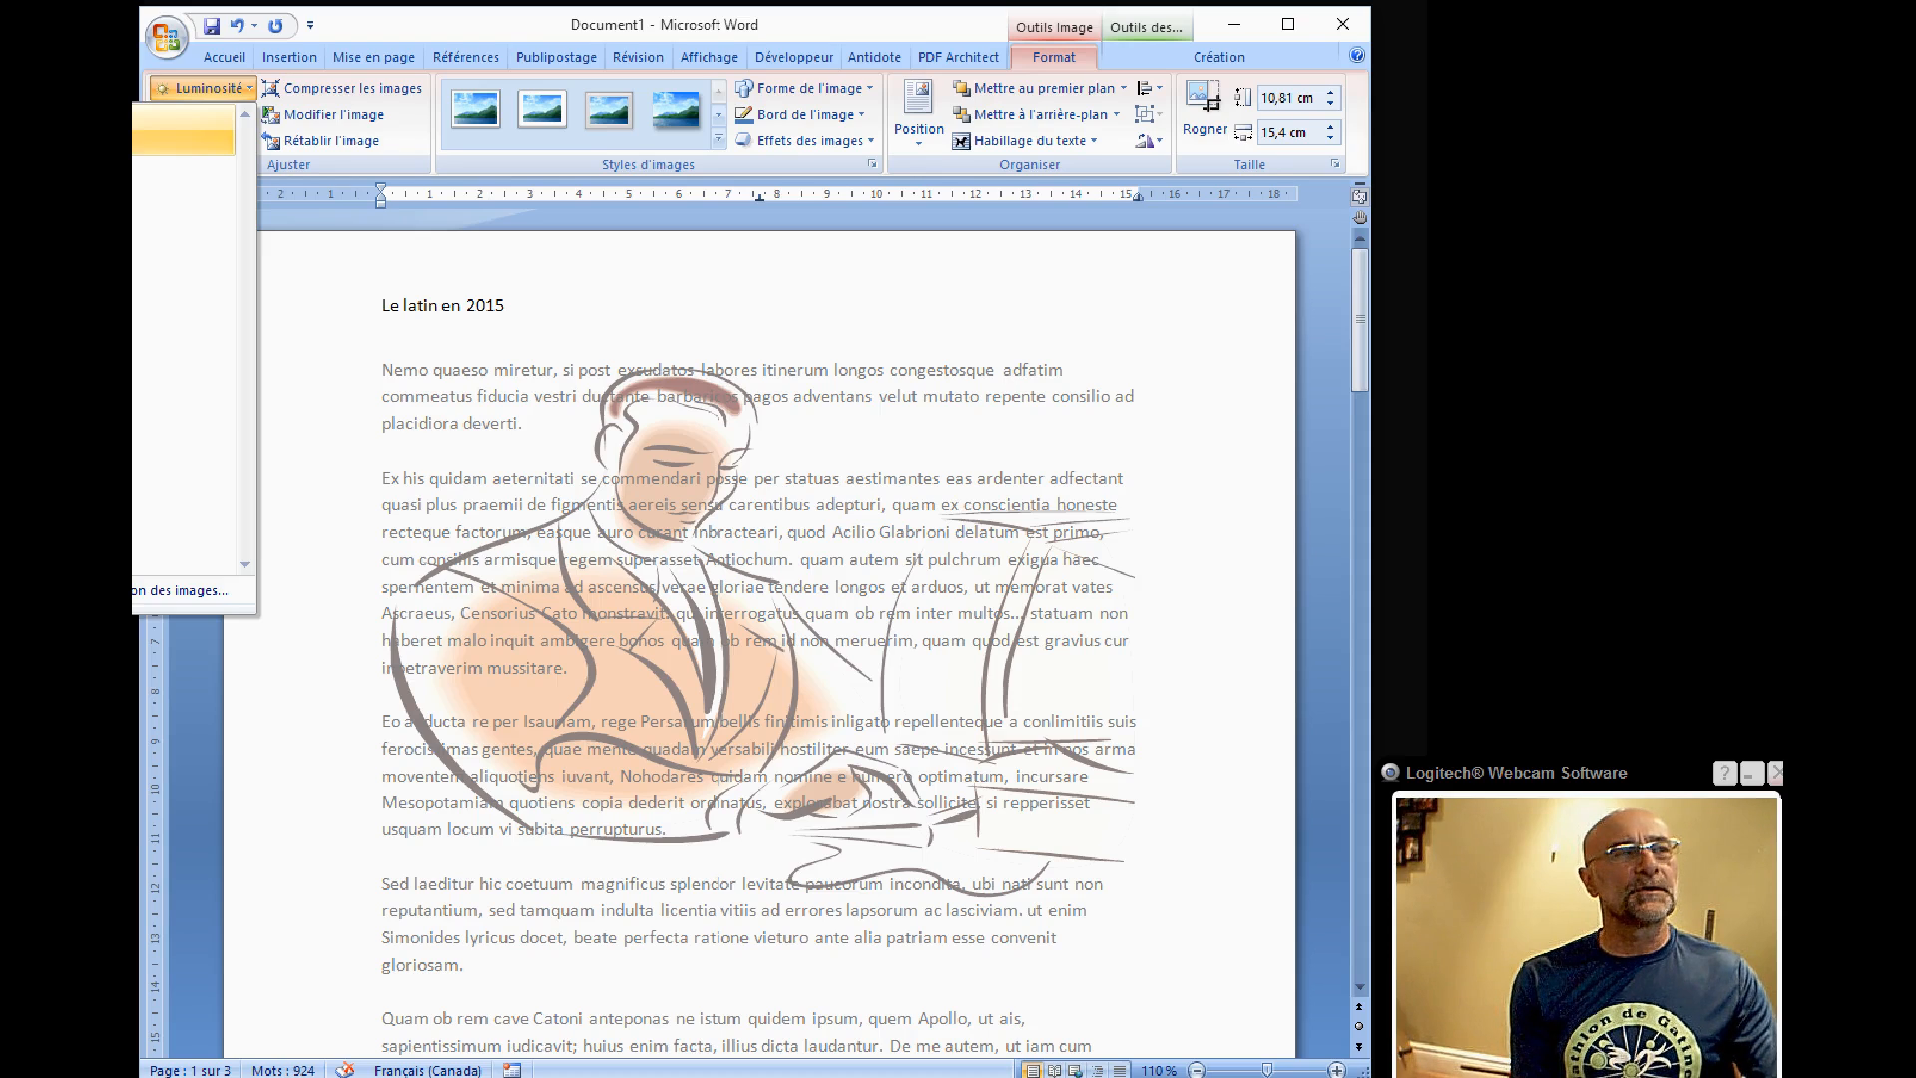
pyautogui.click(183, 128)
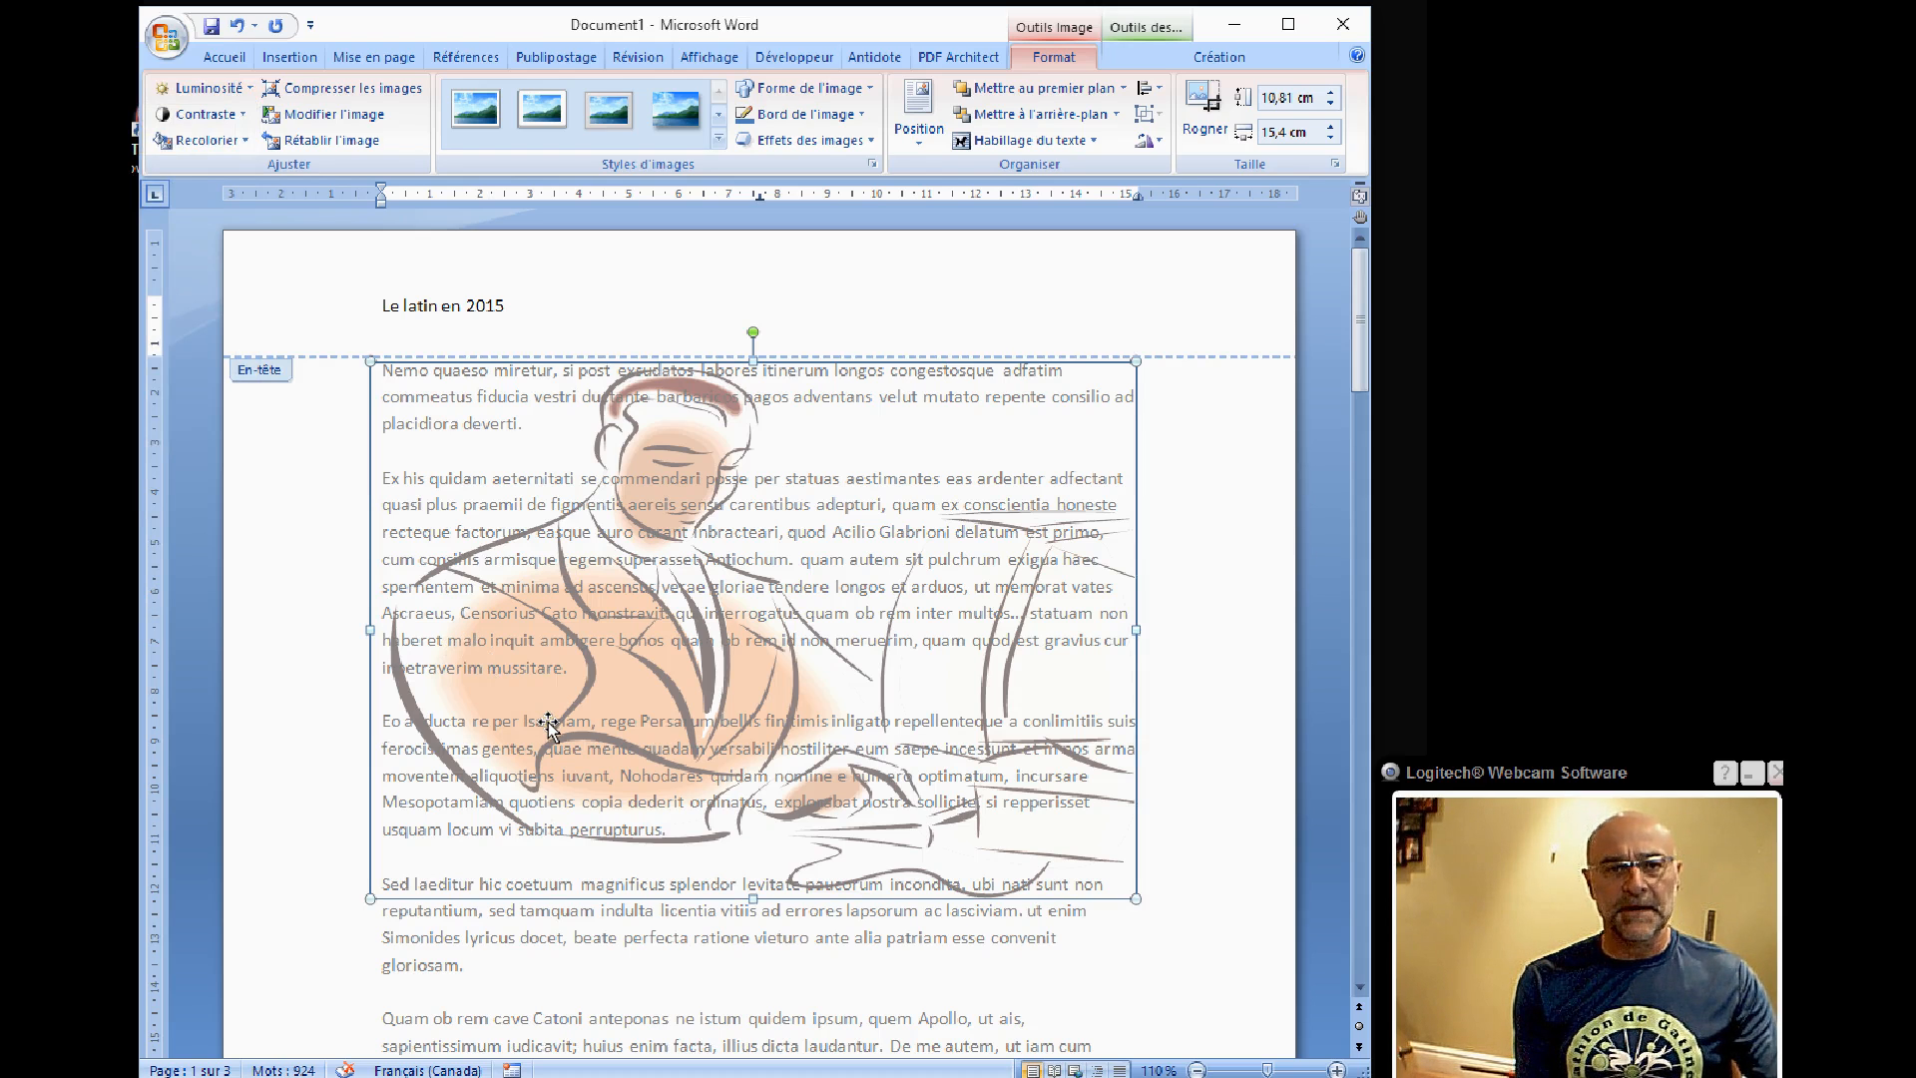
# Step: Stretch the background image to a height of about 14.43 cm and place the cursor at the end of the header text
pyautogui.moveTo(743, 993); pyautogui.dragTo(743, 1057)
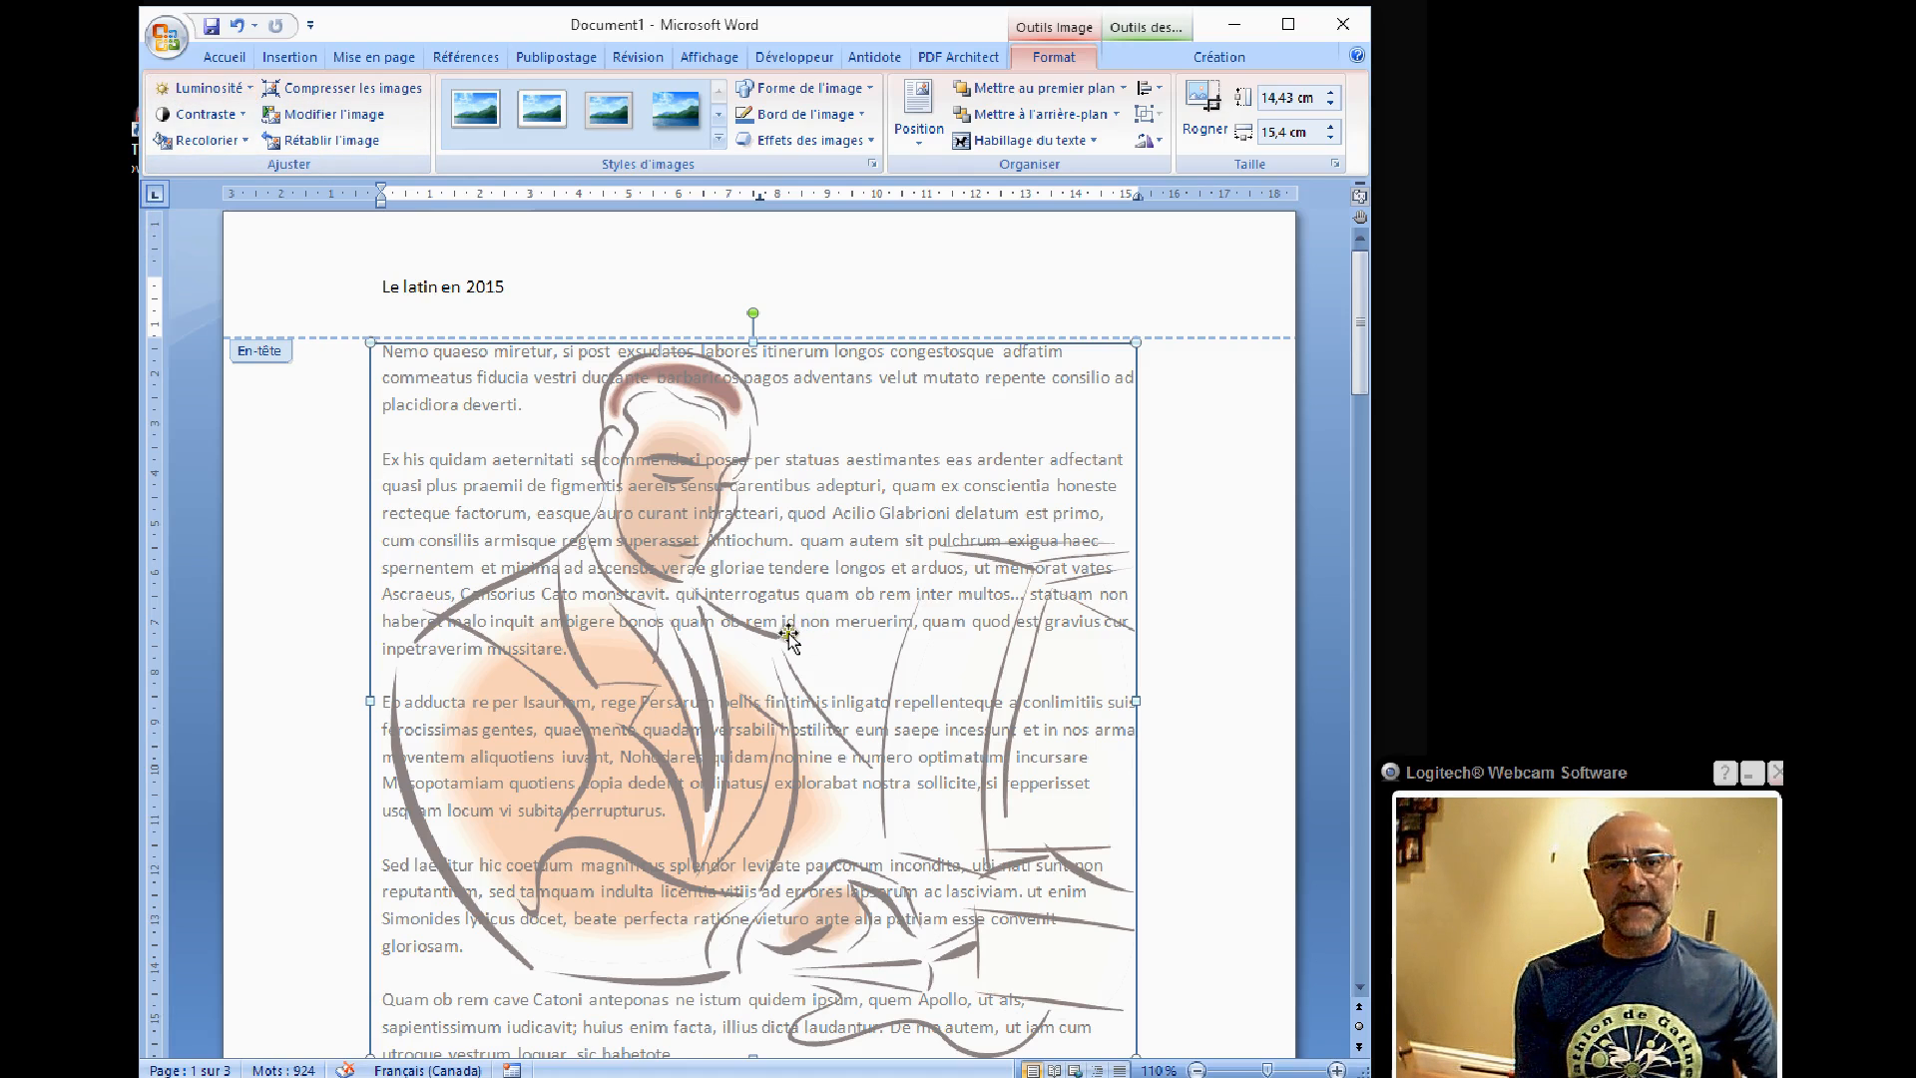
pyautogui.click(521, 294)
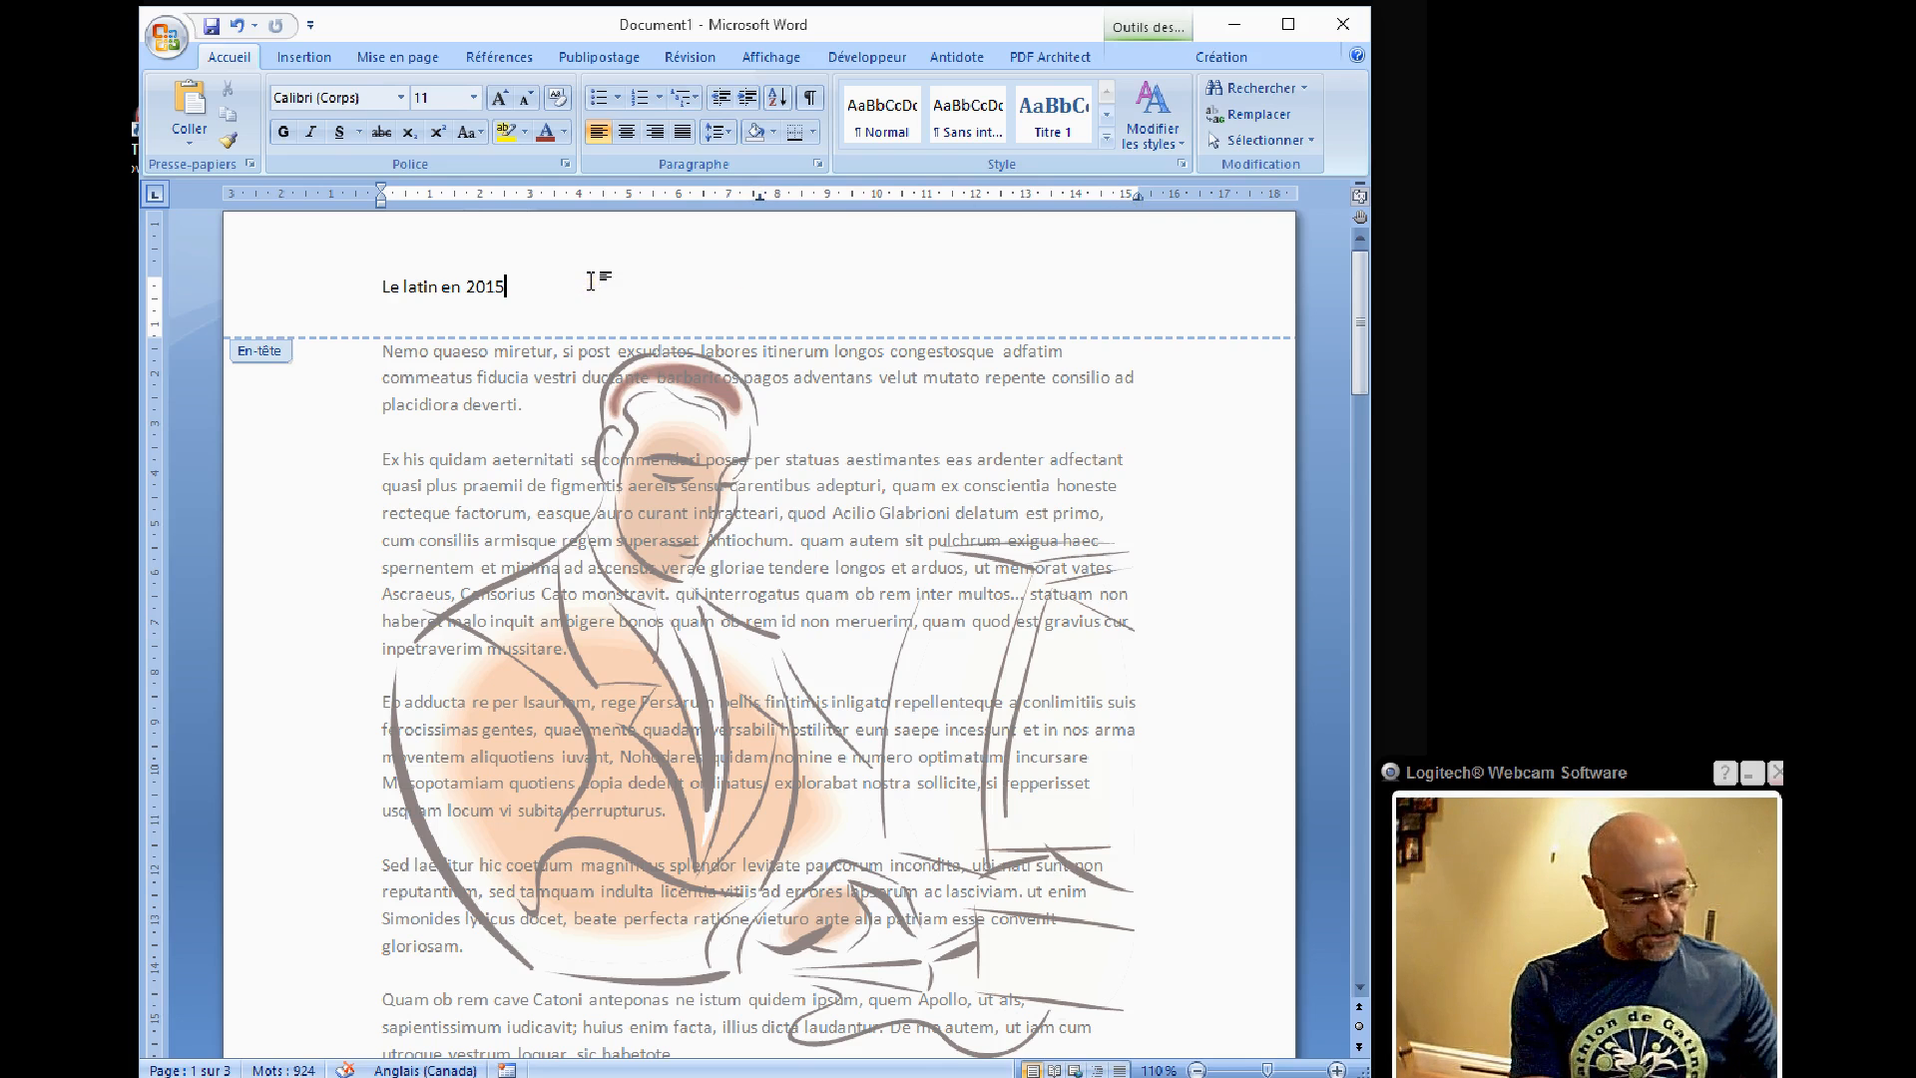
pyautogui.press('Tab')
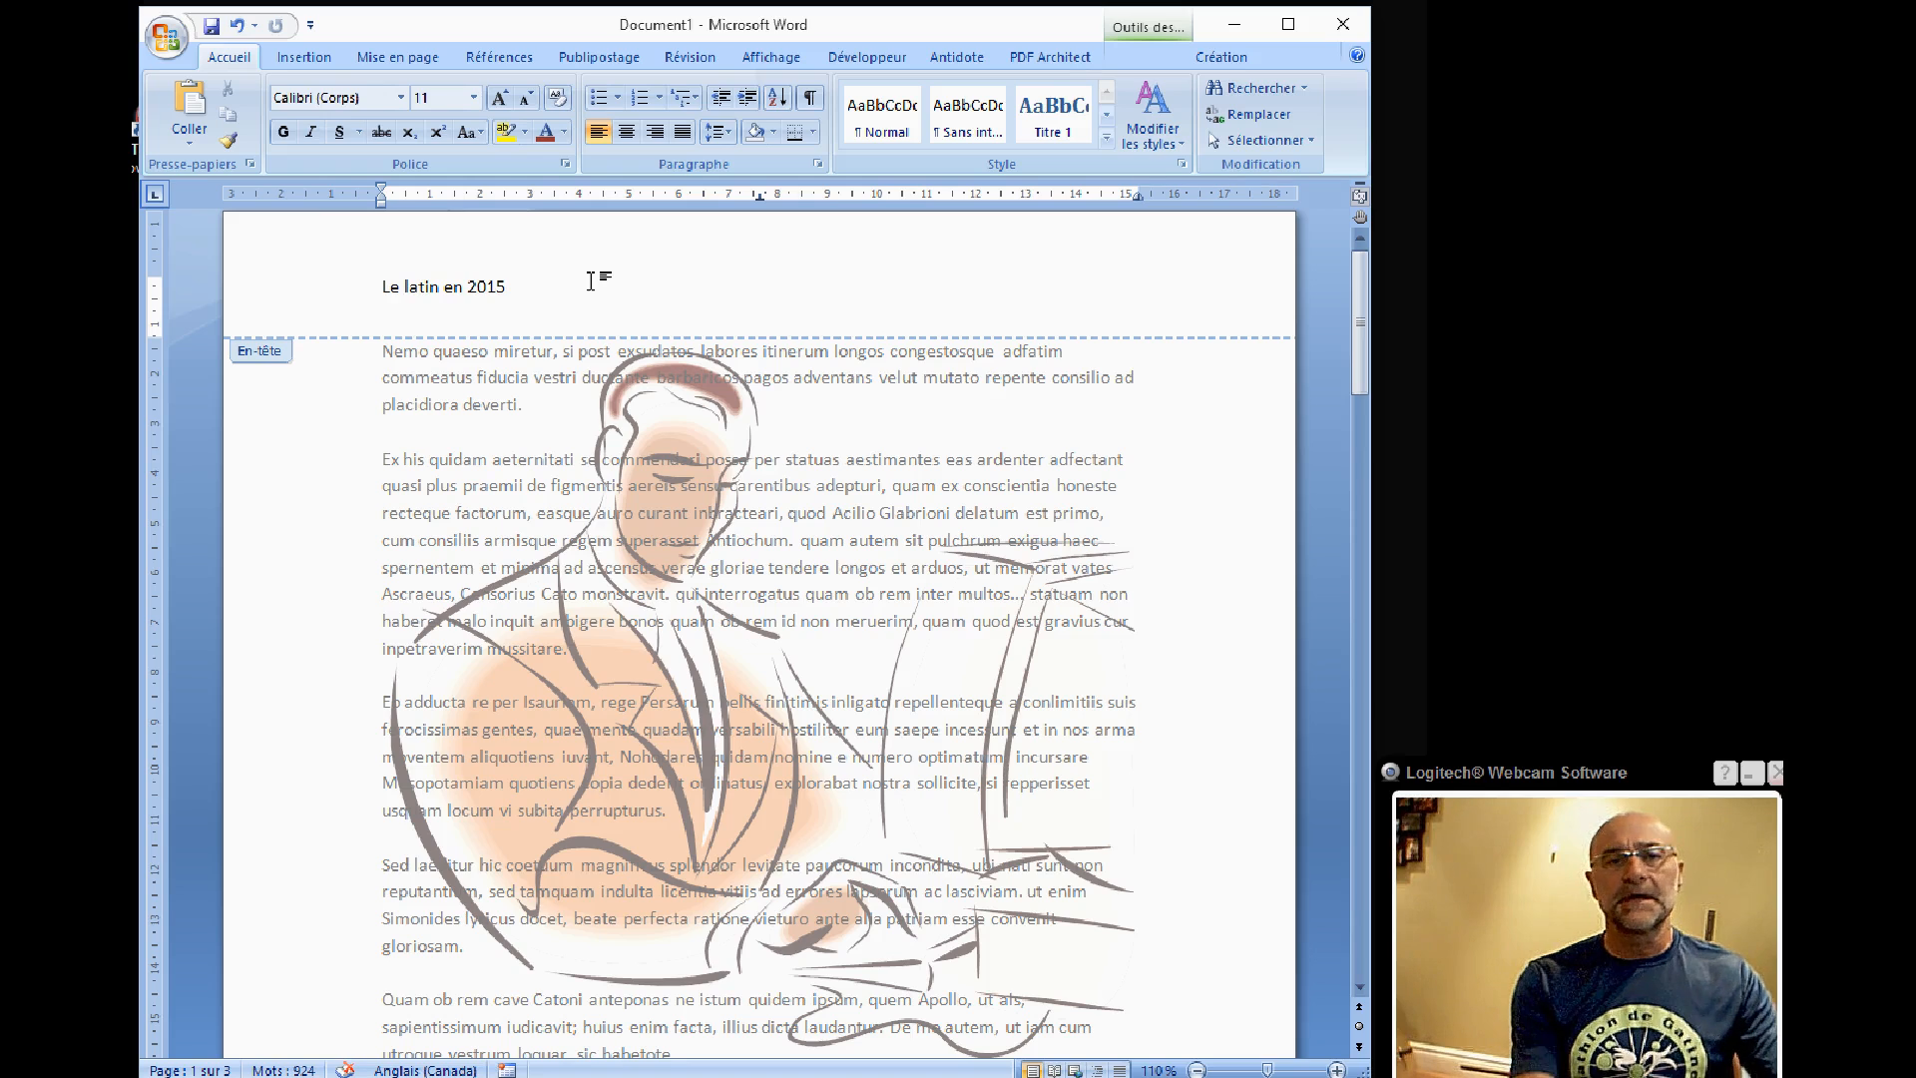
pyautogui.press('Tab')
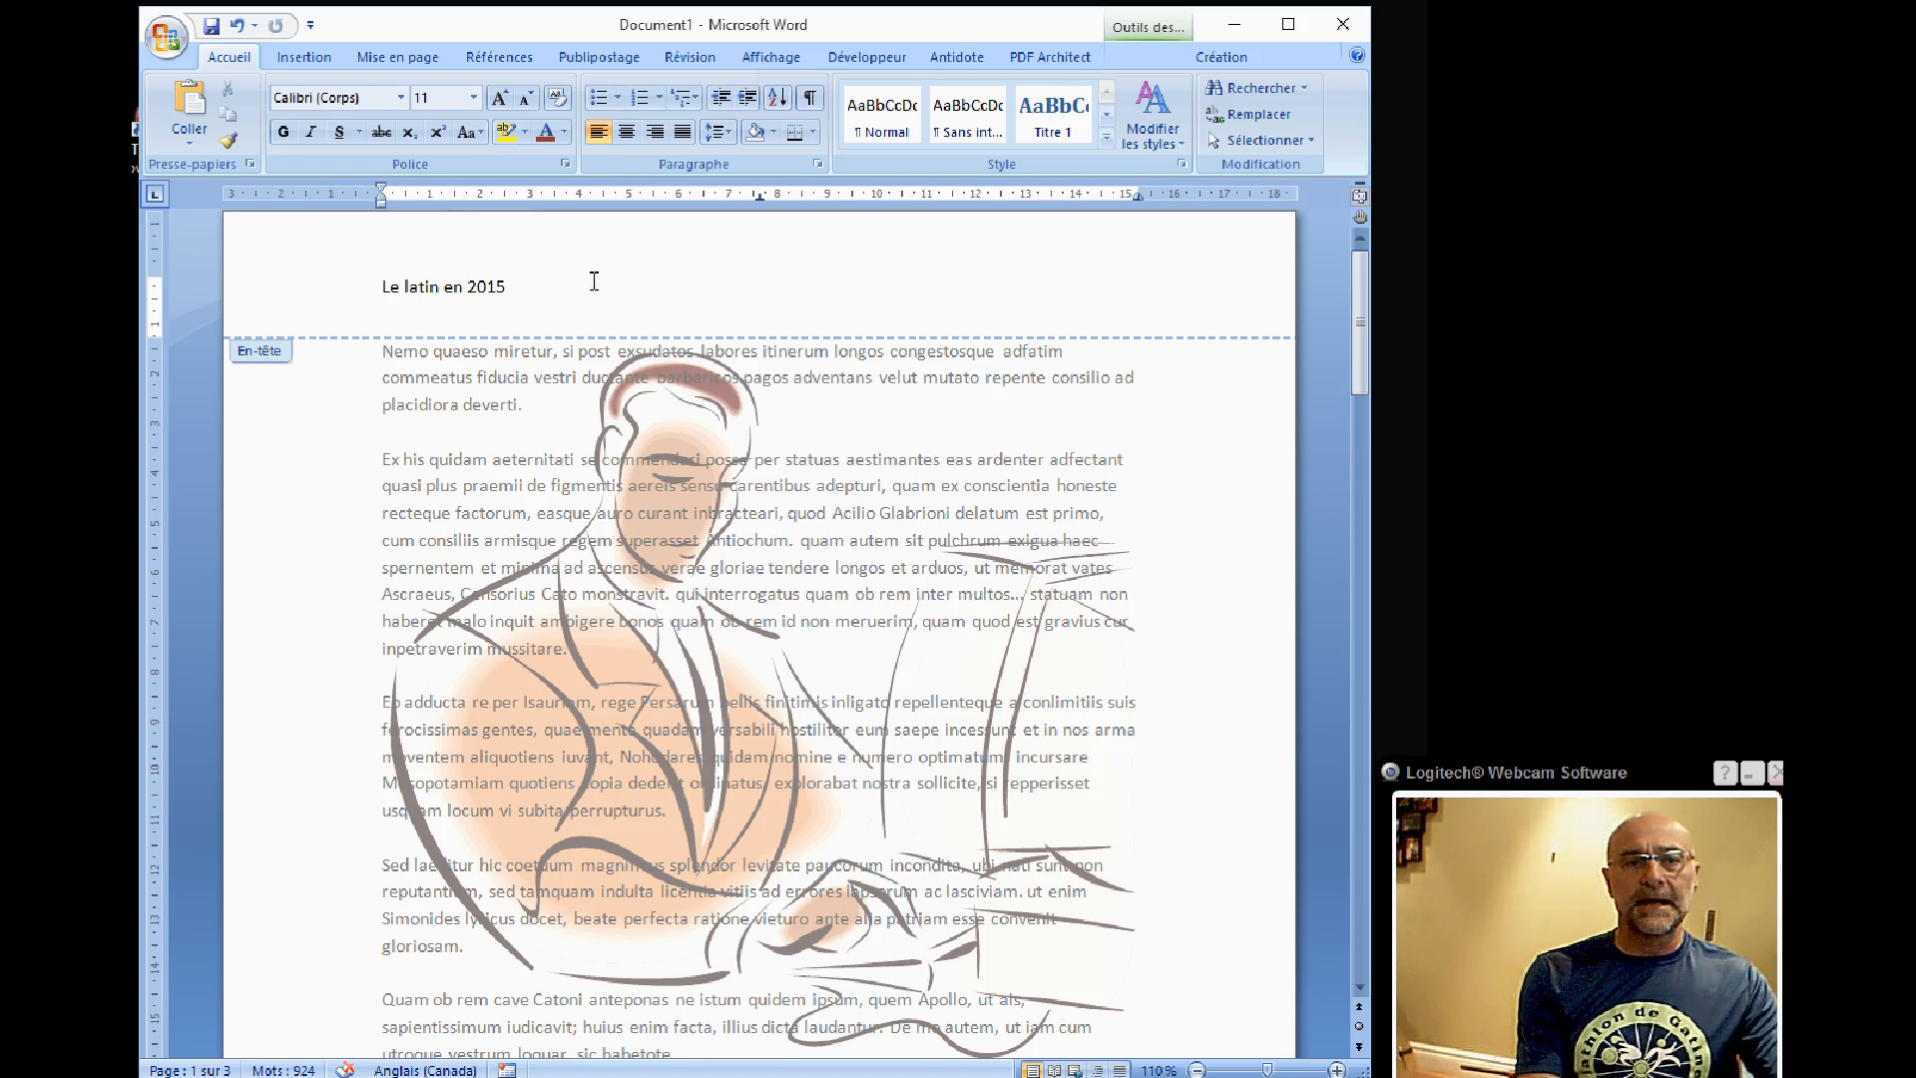
# Step: Enter a centred footer on page 1 consisting of "Productions", the producer's full name and "2015"
pyautogui.scroll(-9, 569, 282)
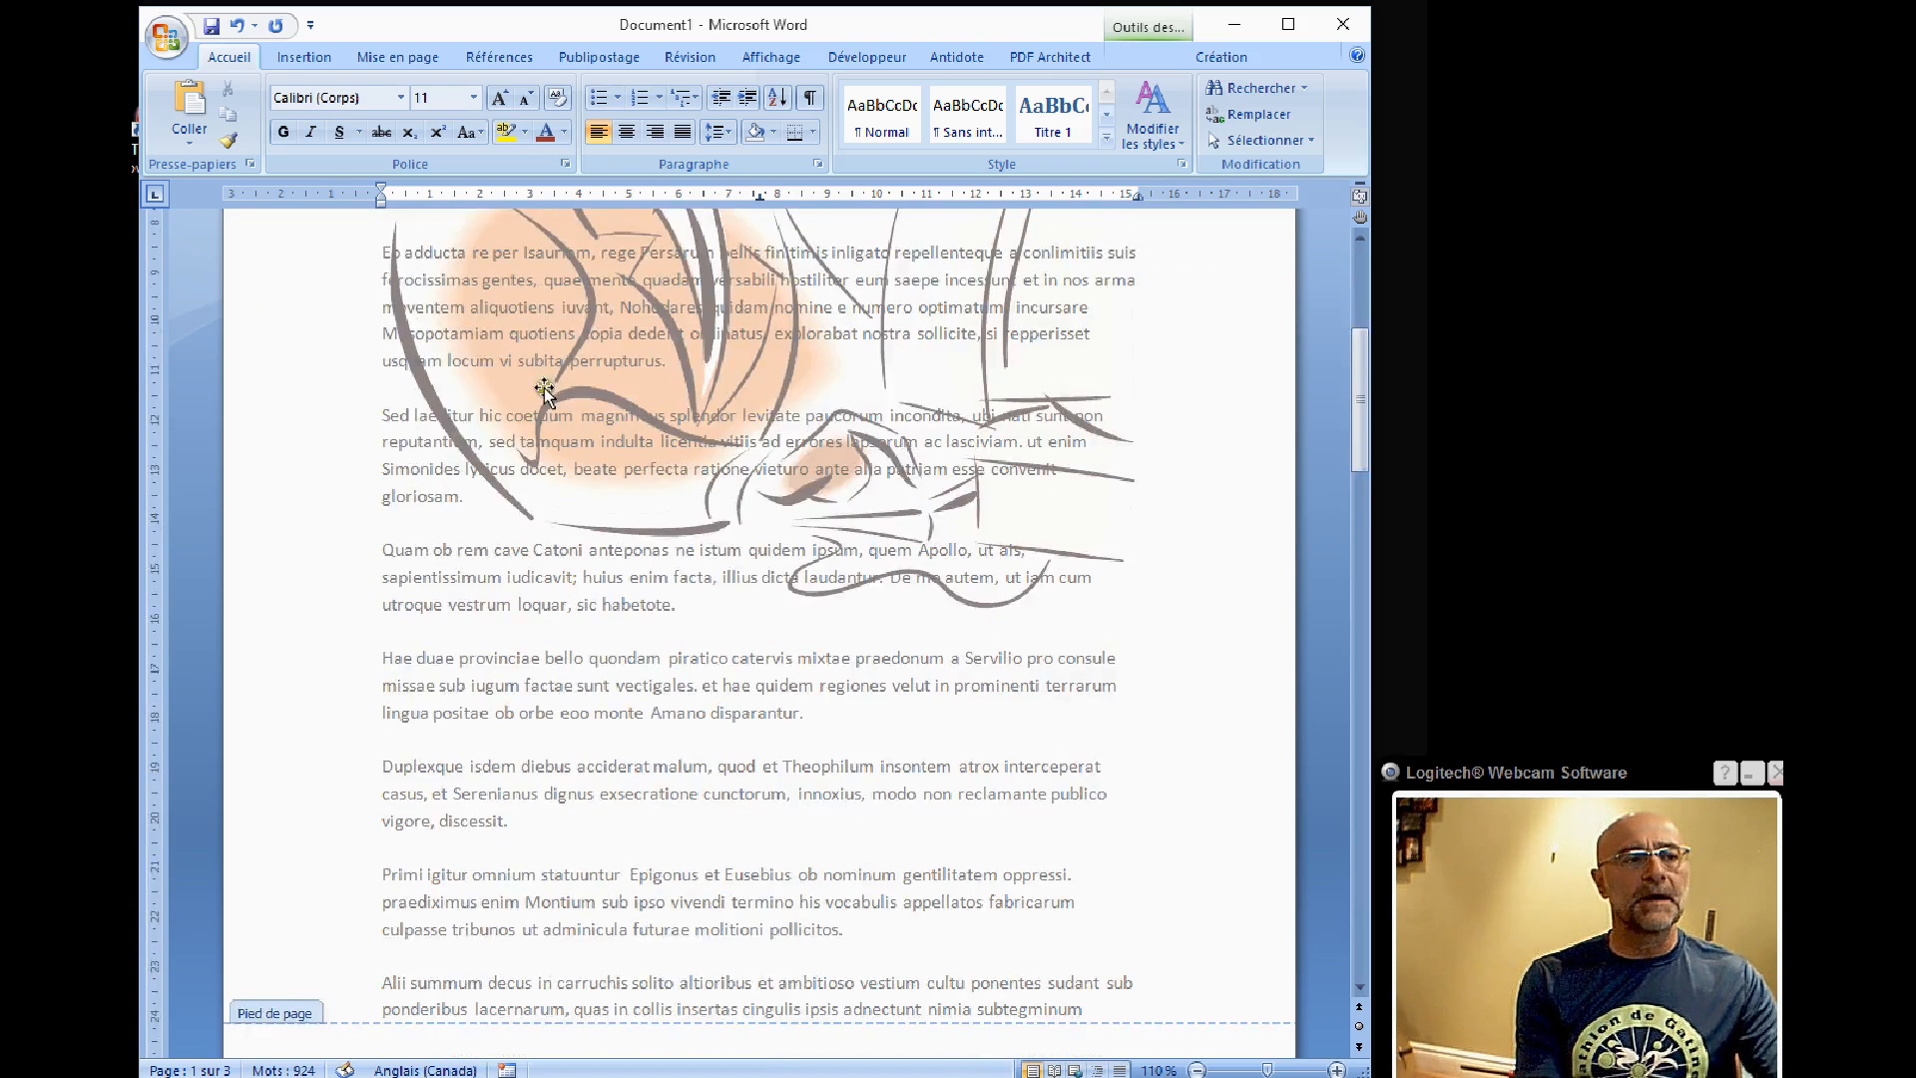
pyautogui.click(701, 812)
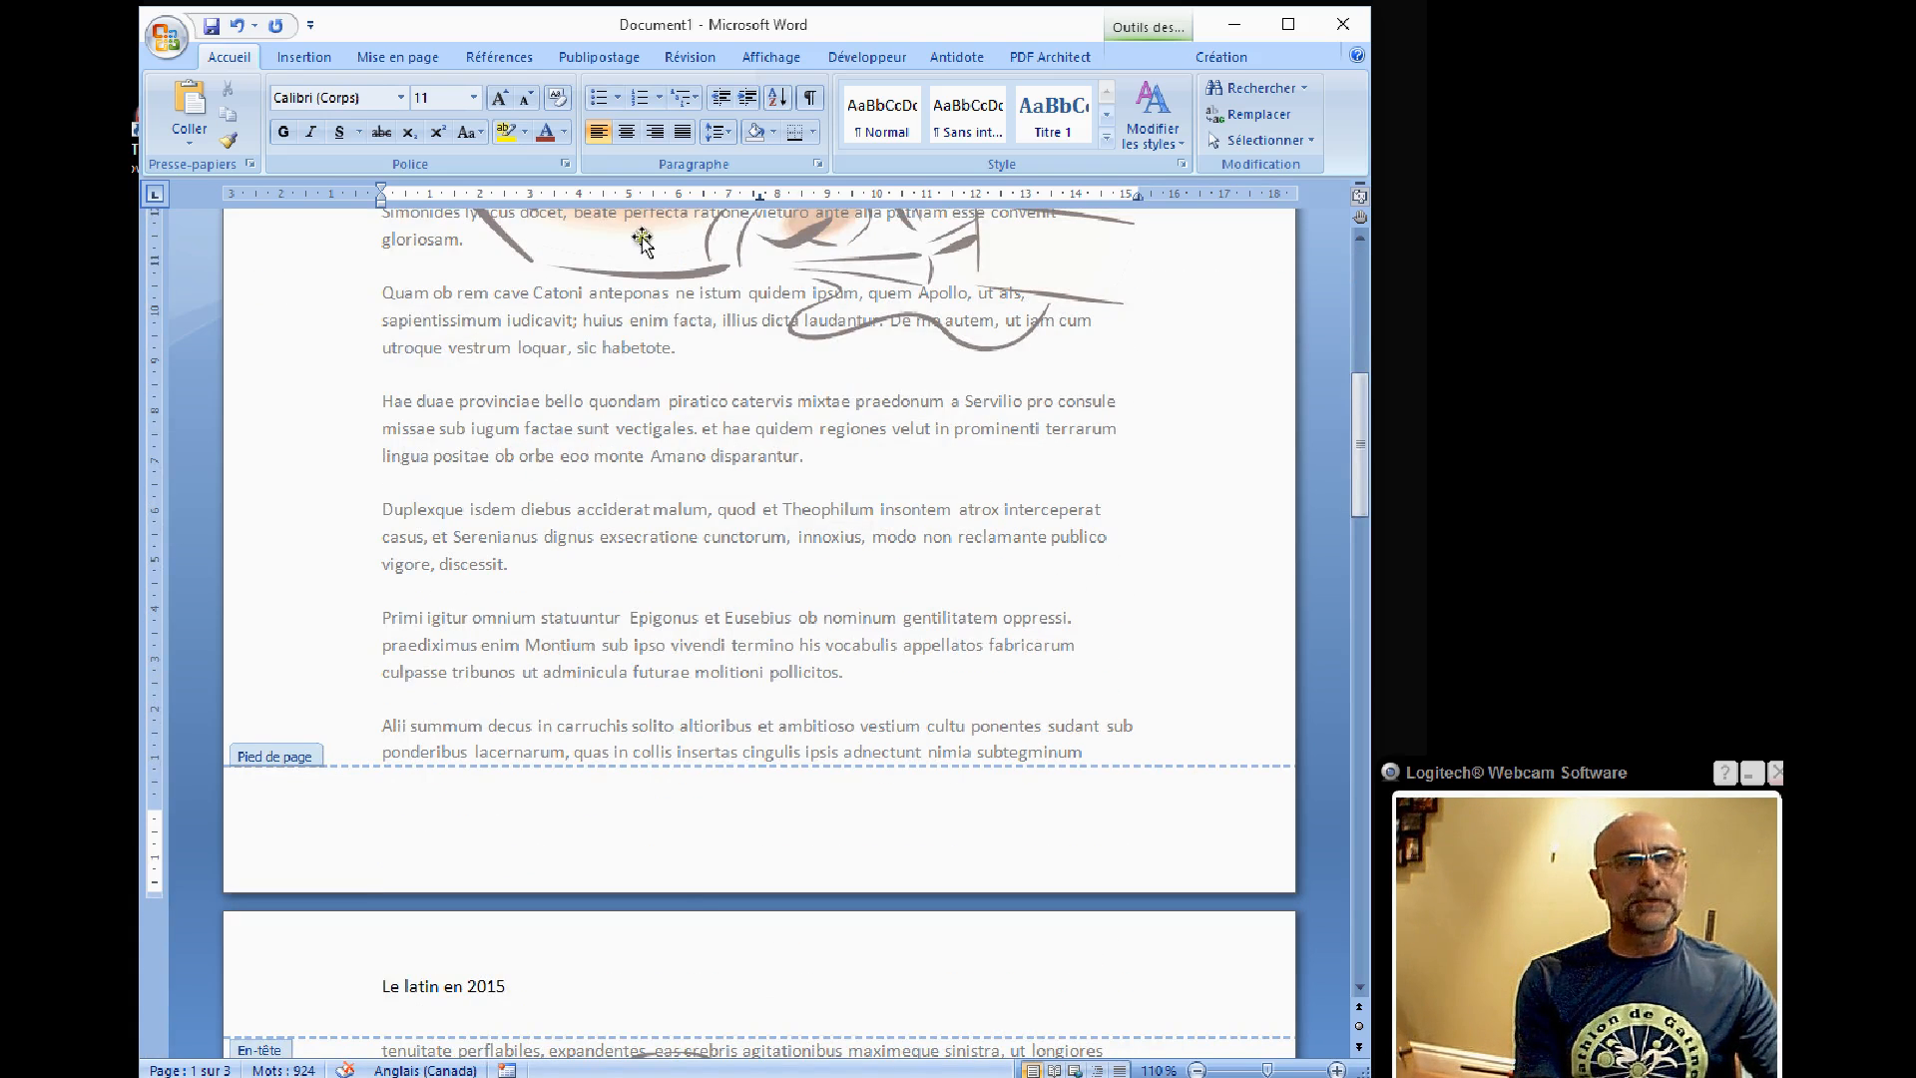
pyautogui.click(628, 131)
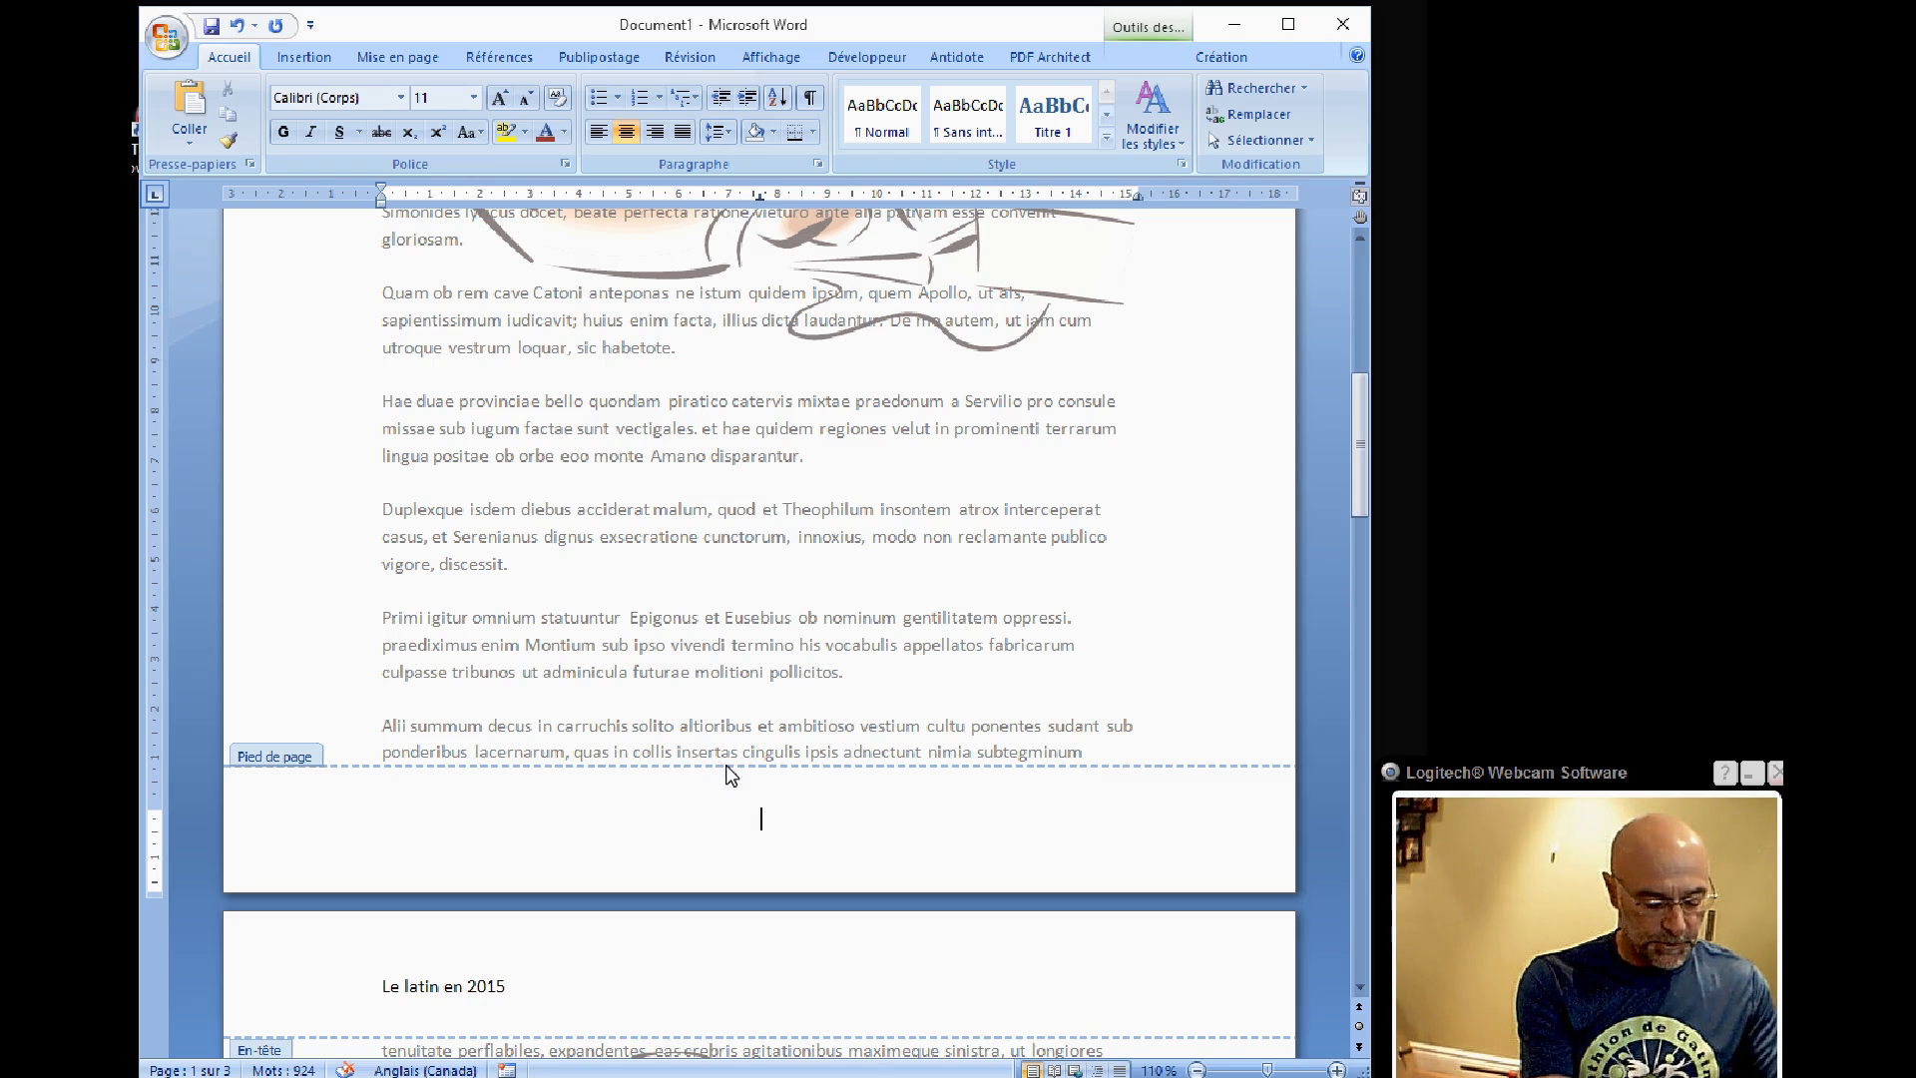
pyautogui.write('Production')
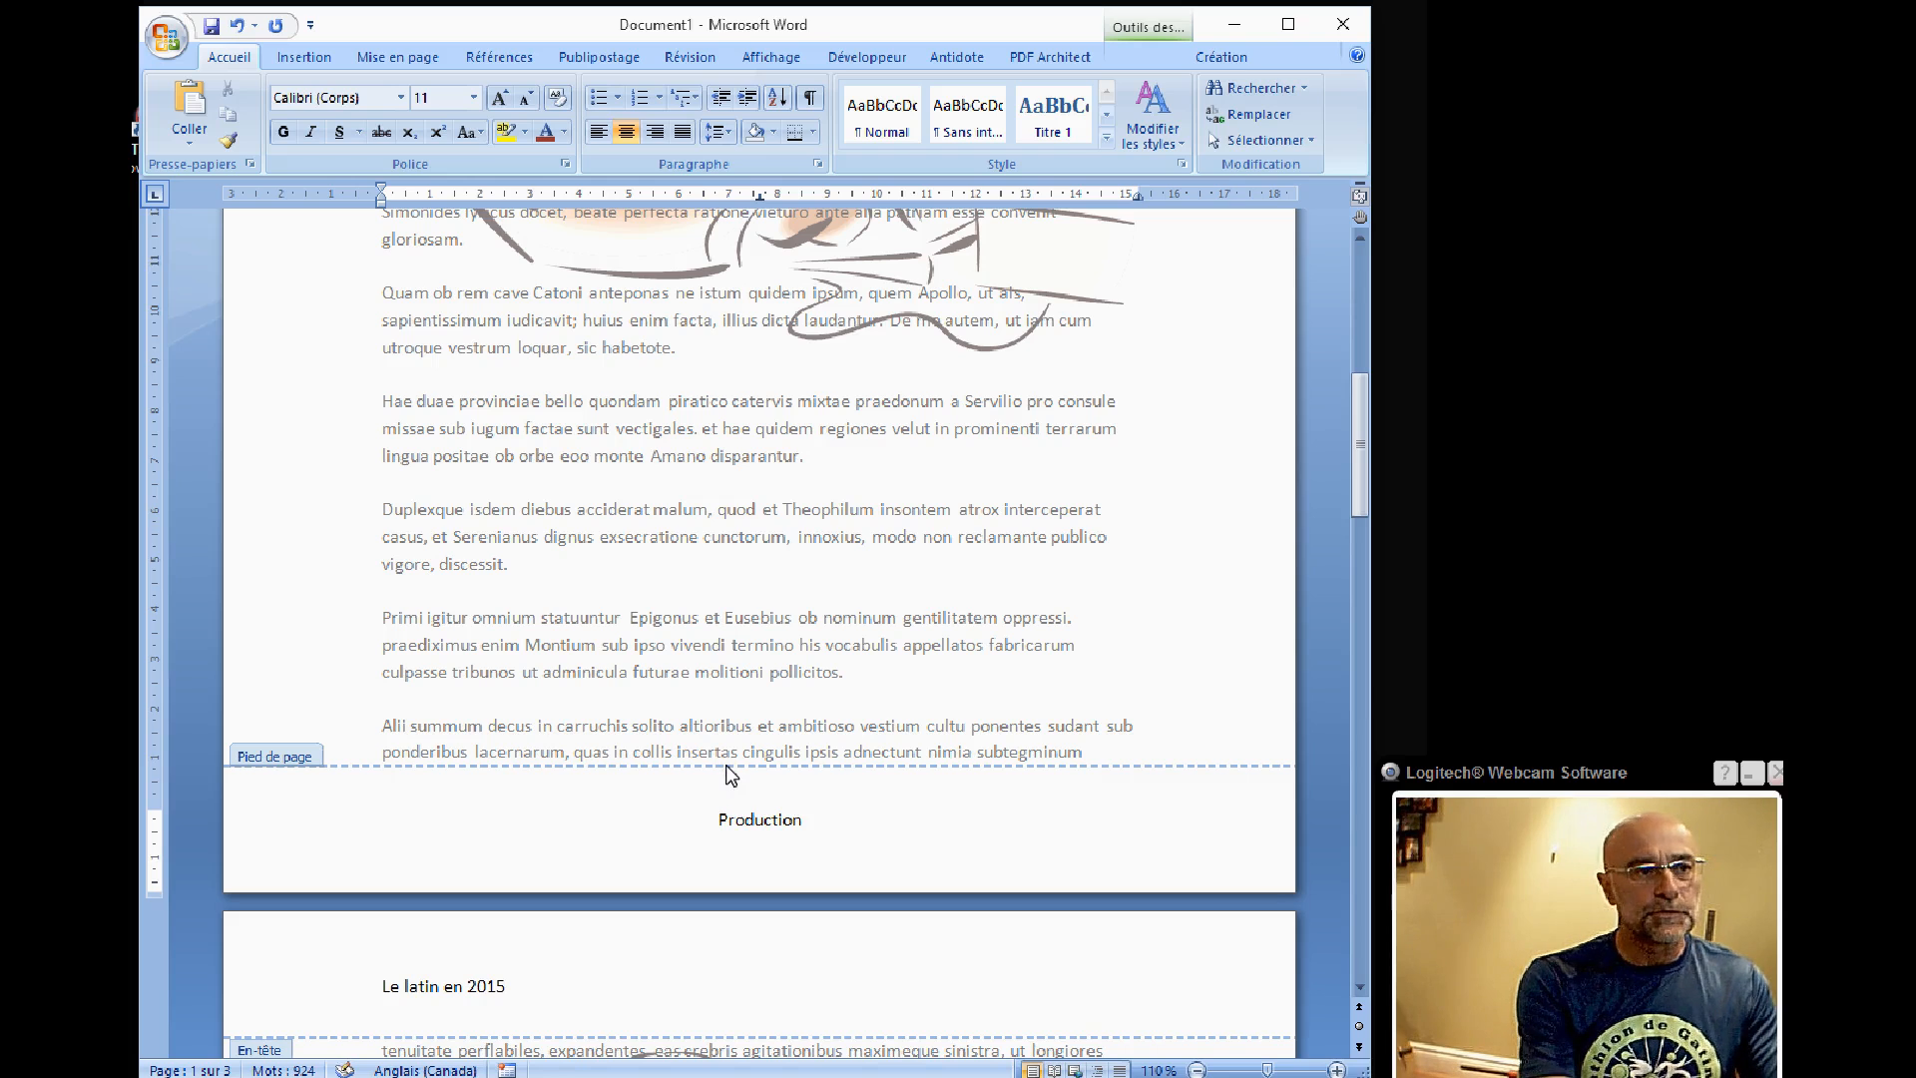
pyautogui.write('s Luc')
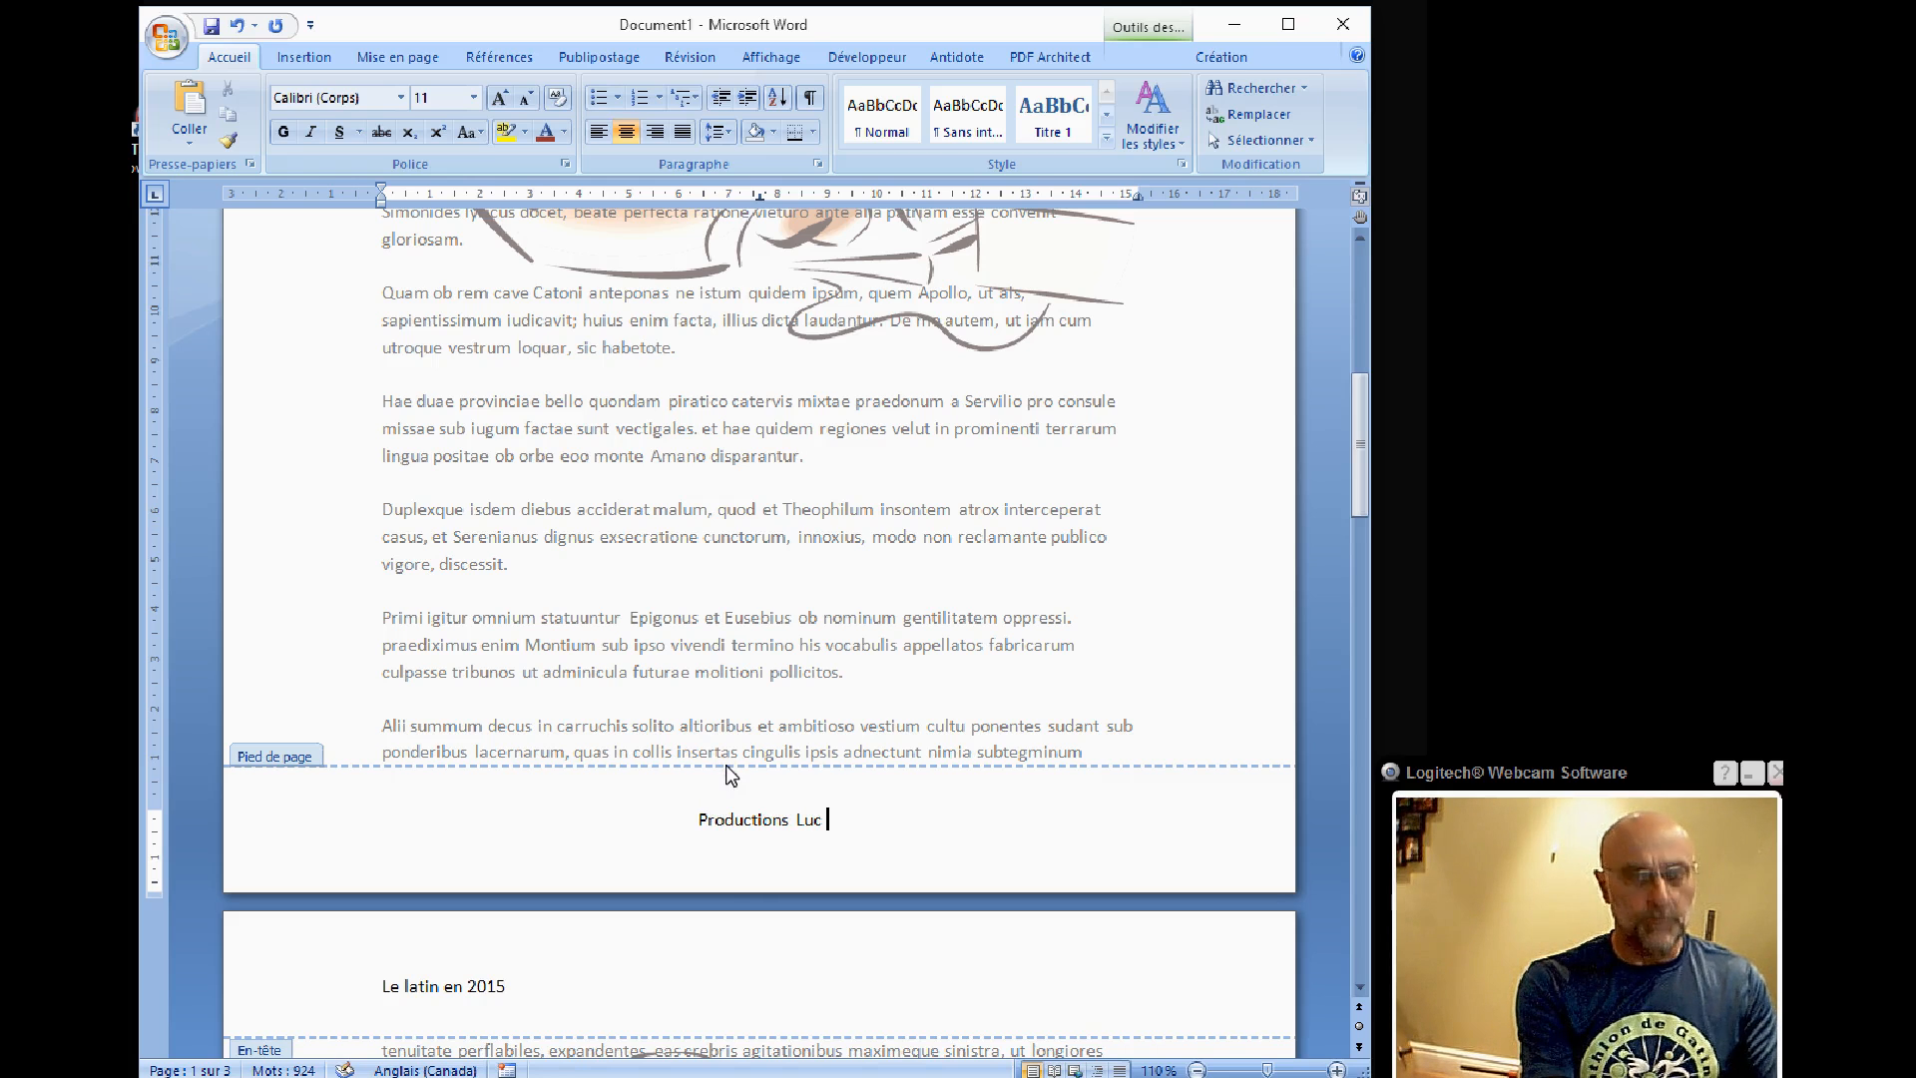
pyautogui.write(' Boyer')
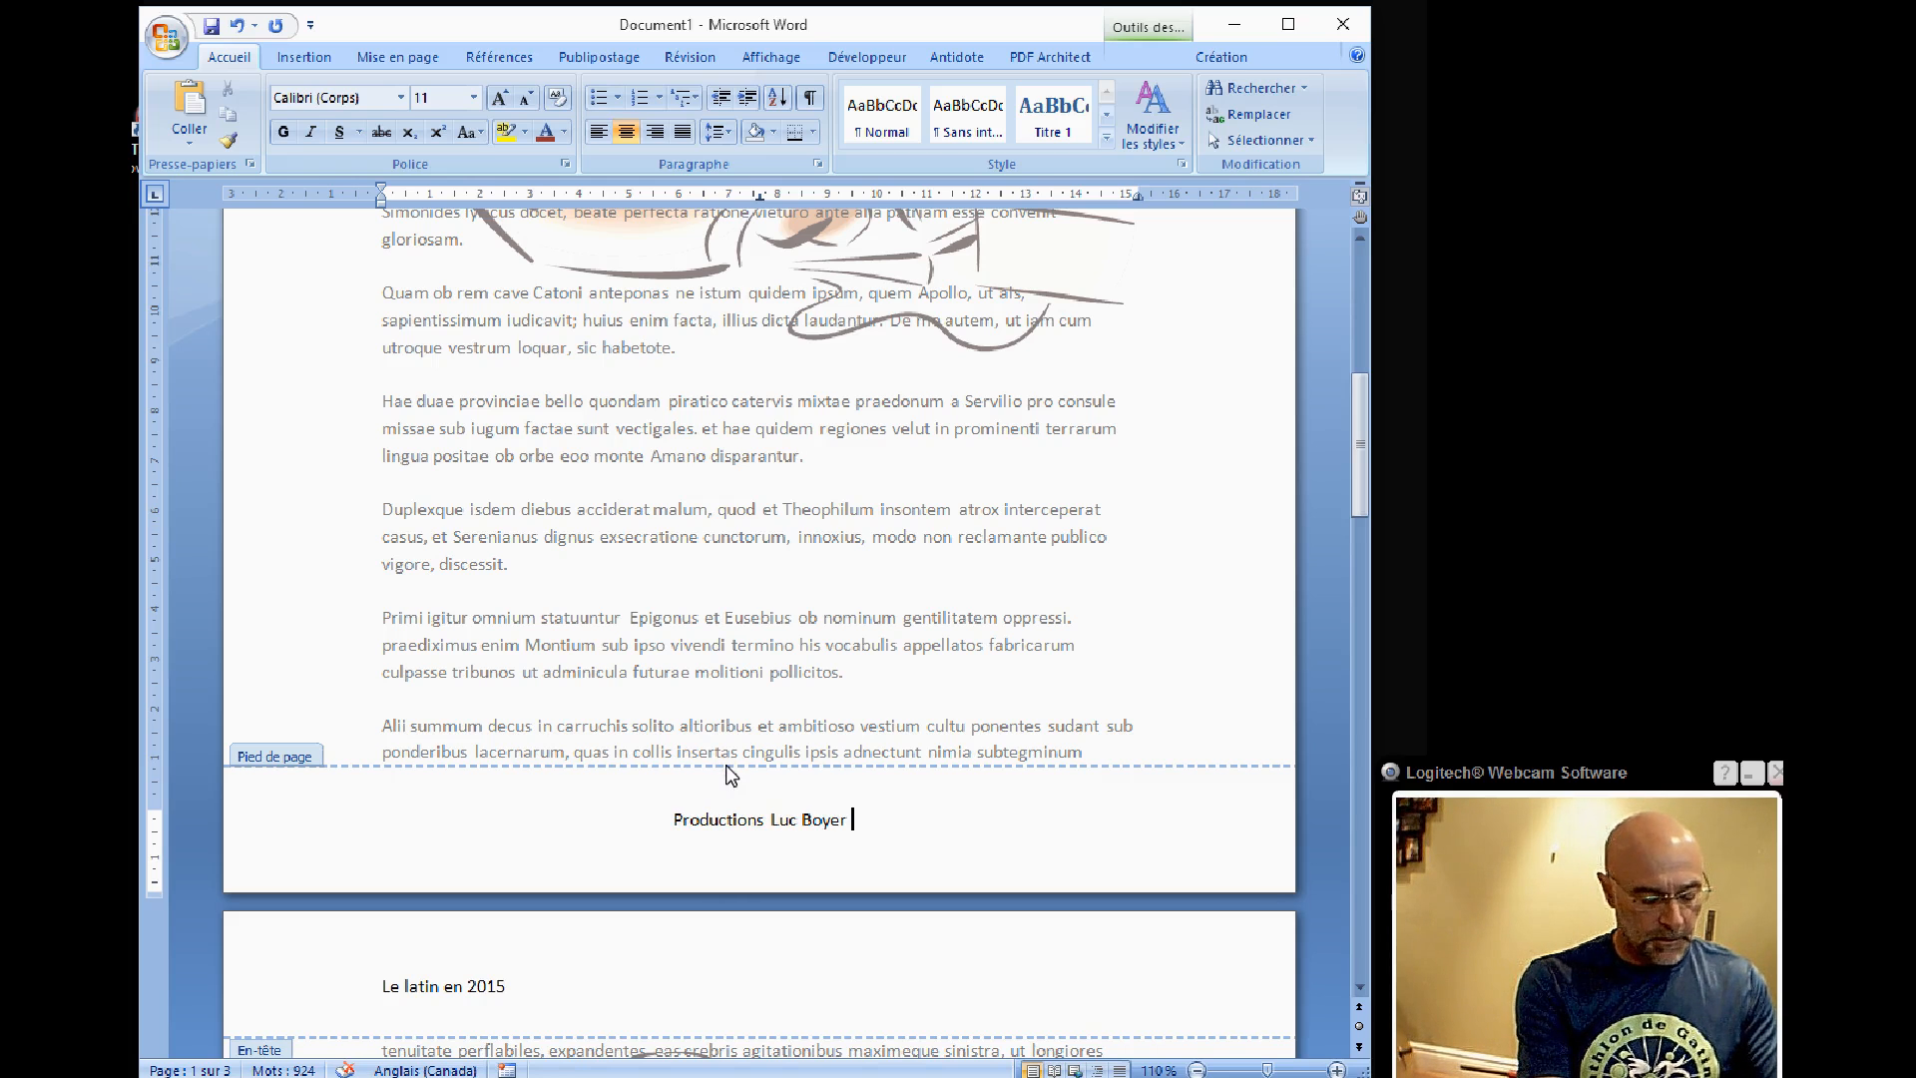
pyautogui.write(' 2015')
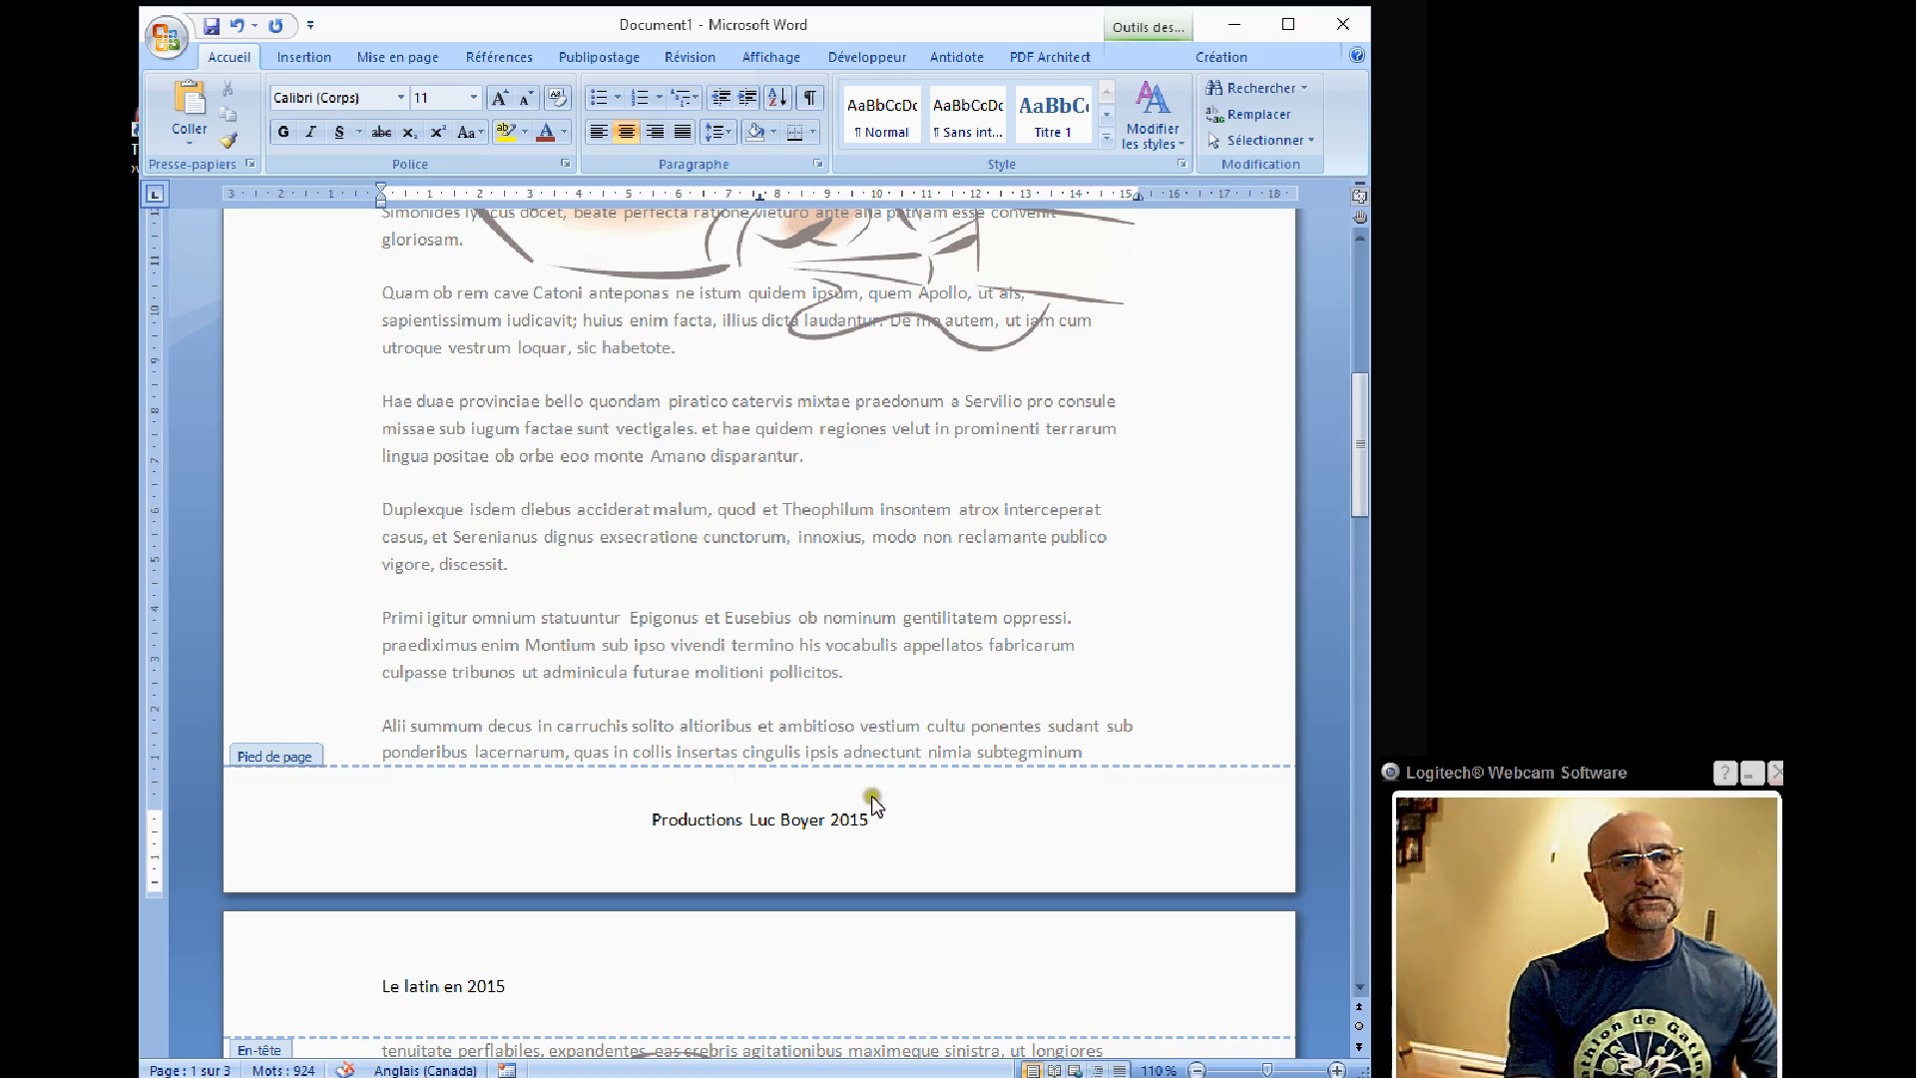
# Step: Format the whole footer text in 14-point italic
pyautogui.moveTo(885, 823); pyautogui.dragTo(685, 798)
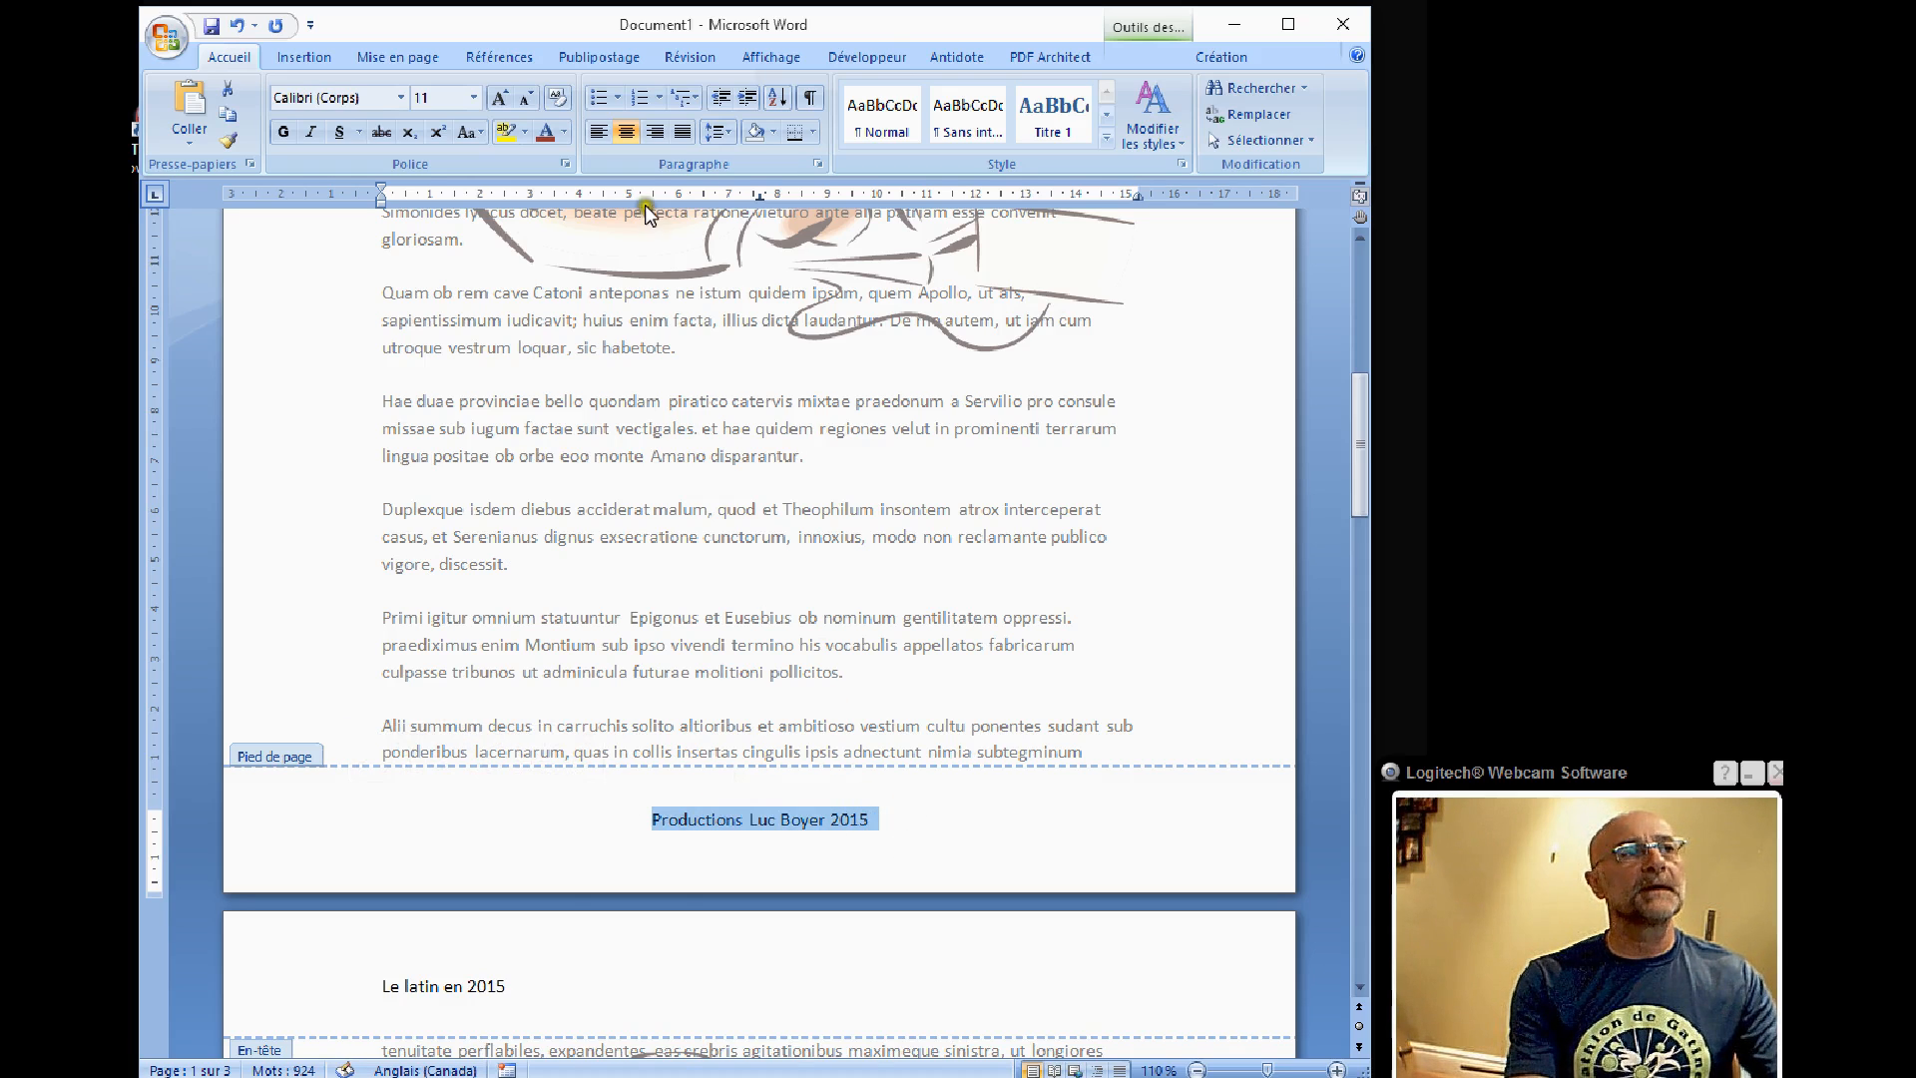
pyautogui.click(473, 97)
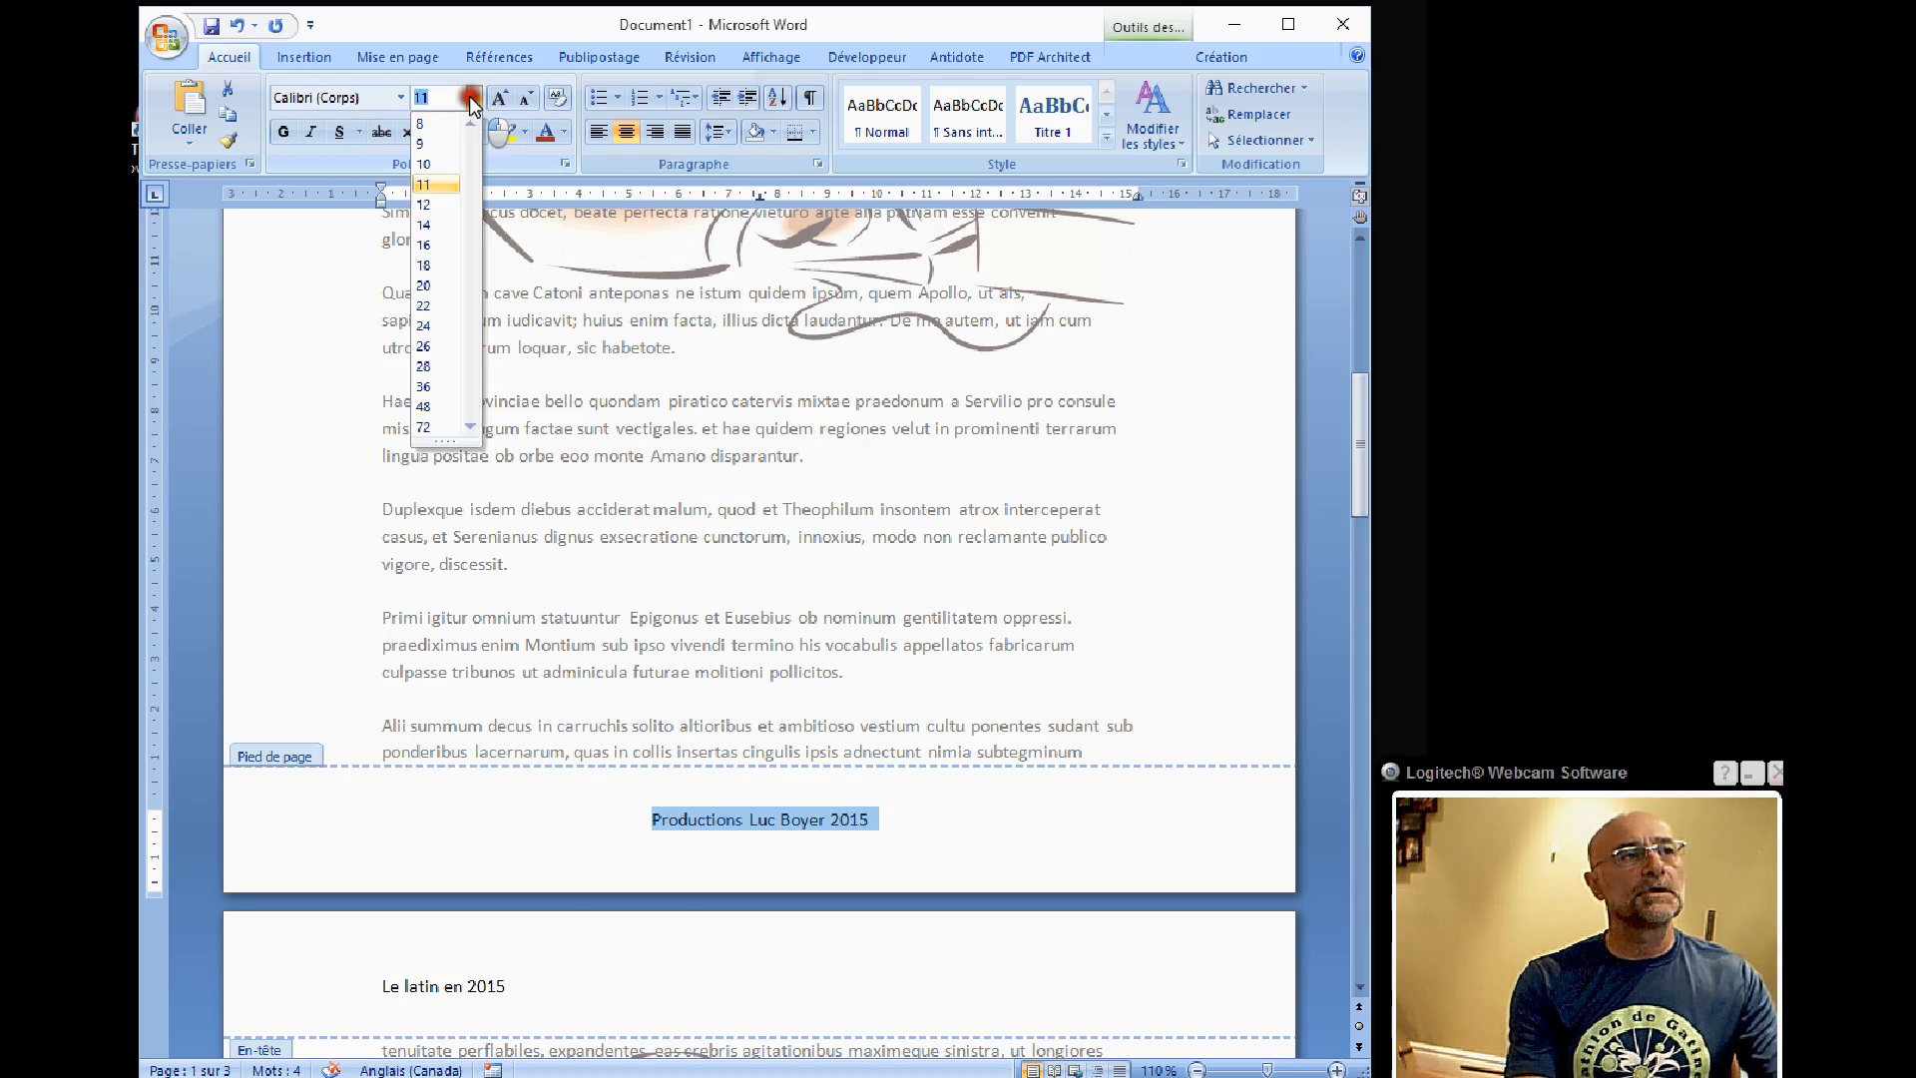
pyautogui.click(428, 224)
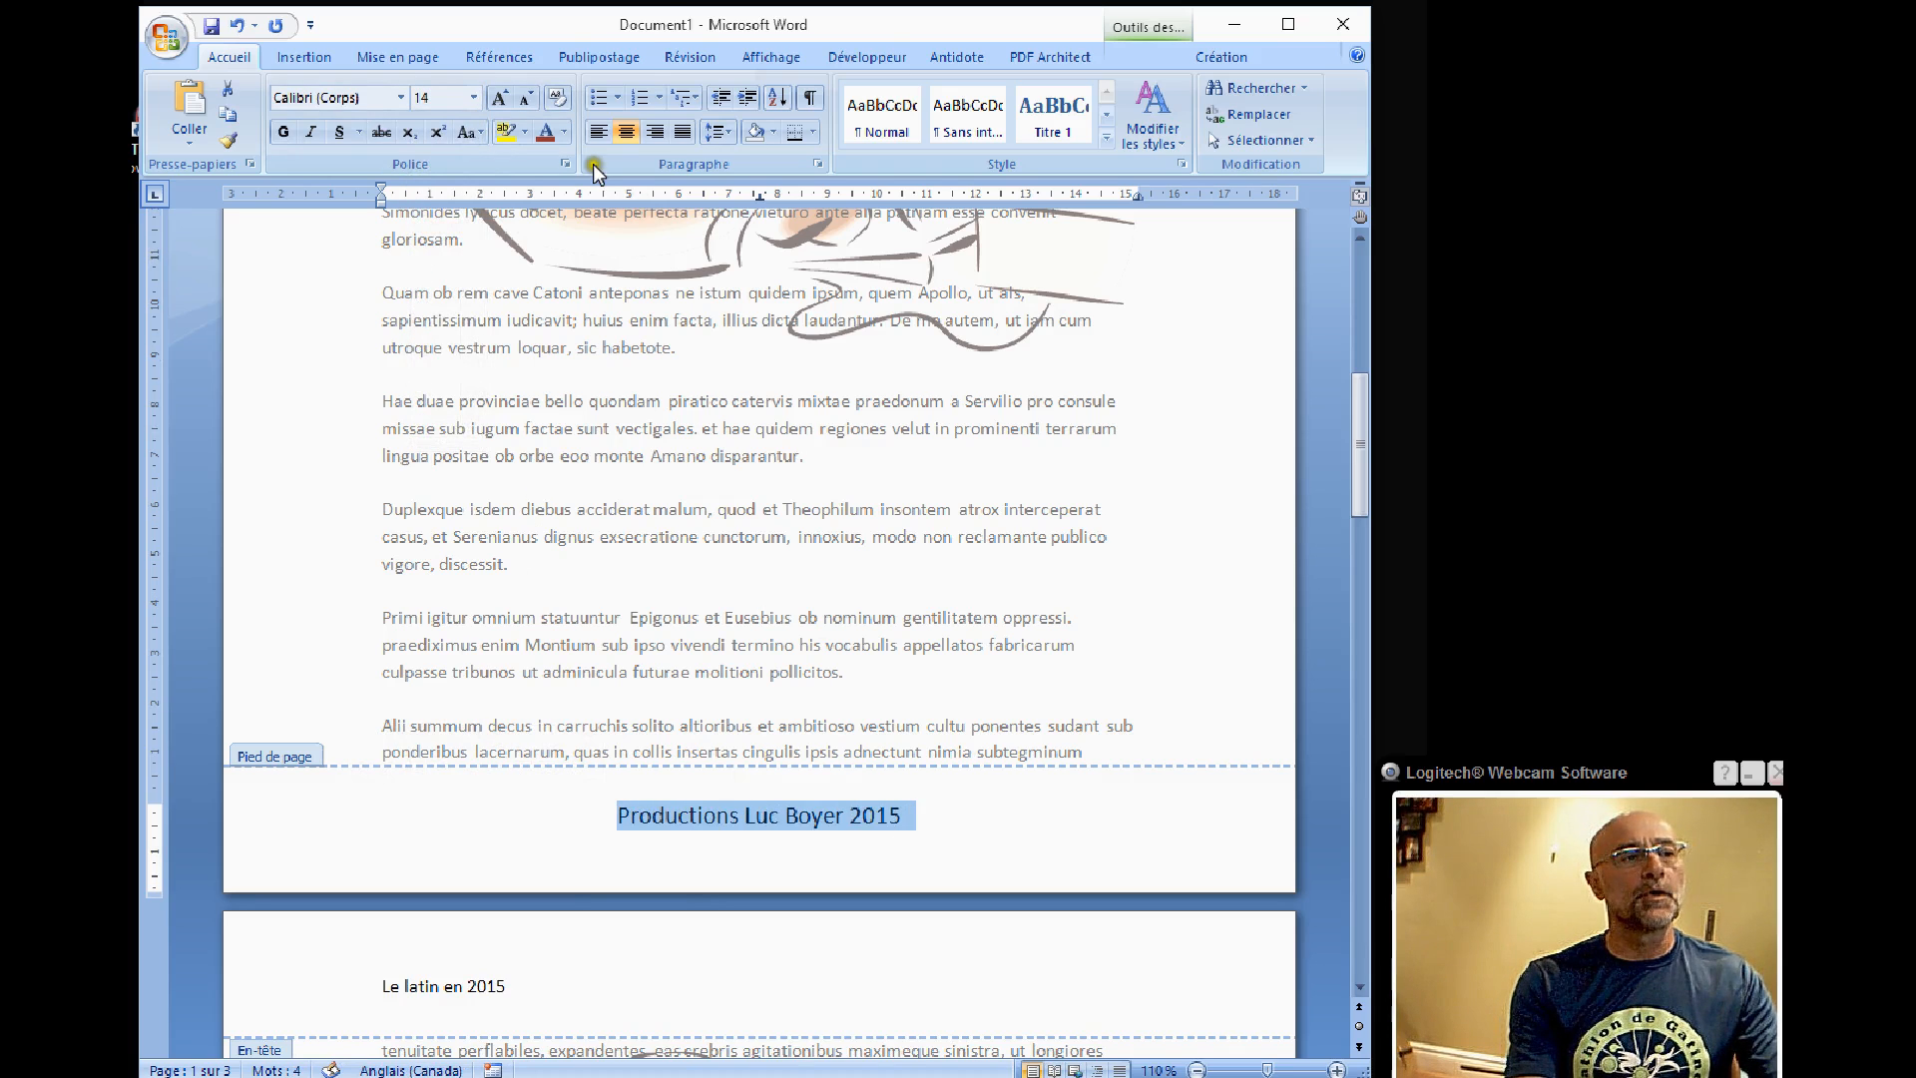
pyautogui.click(304, 129)
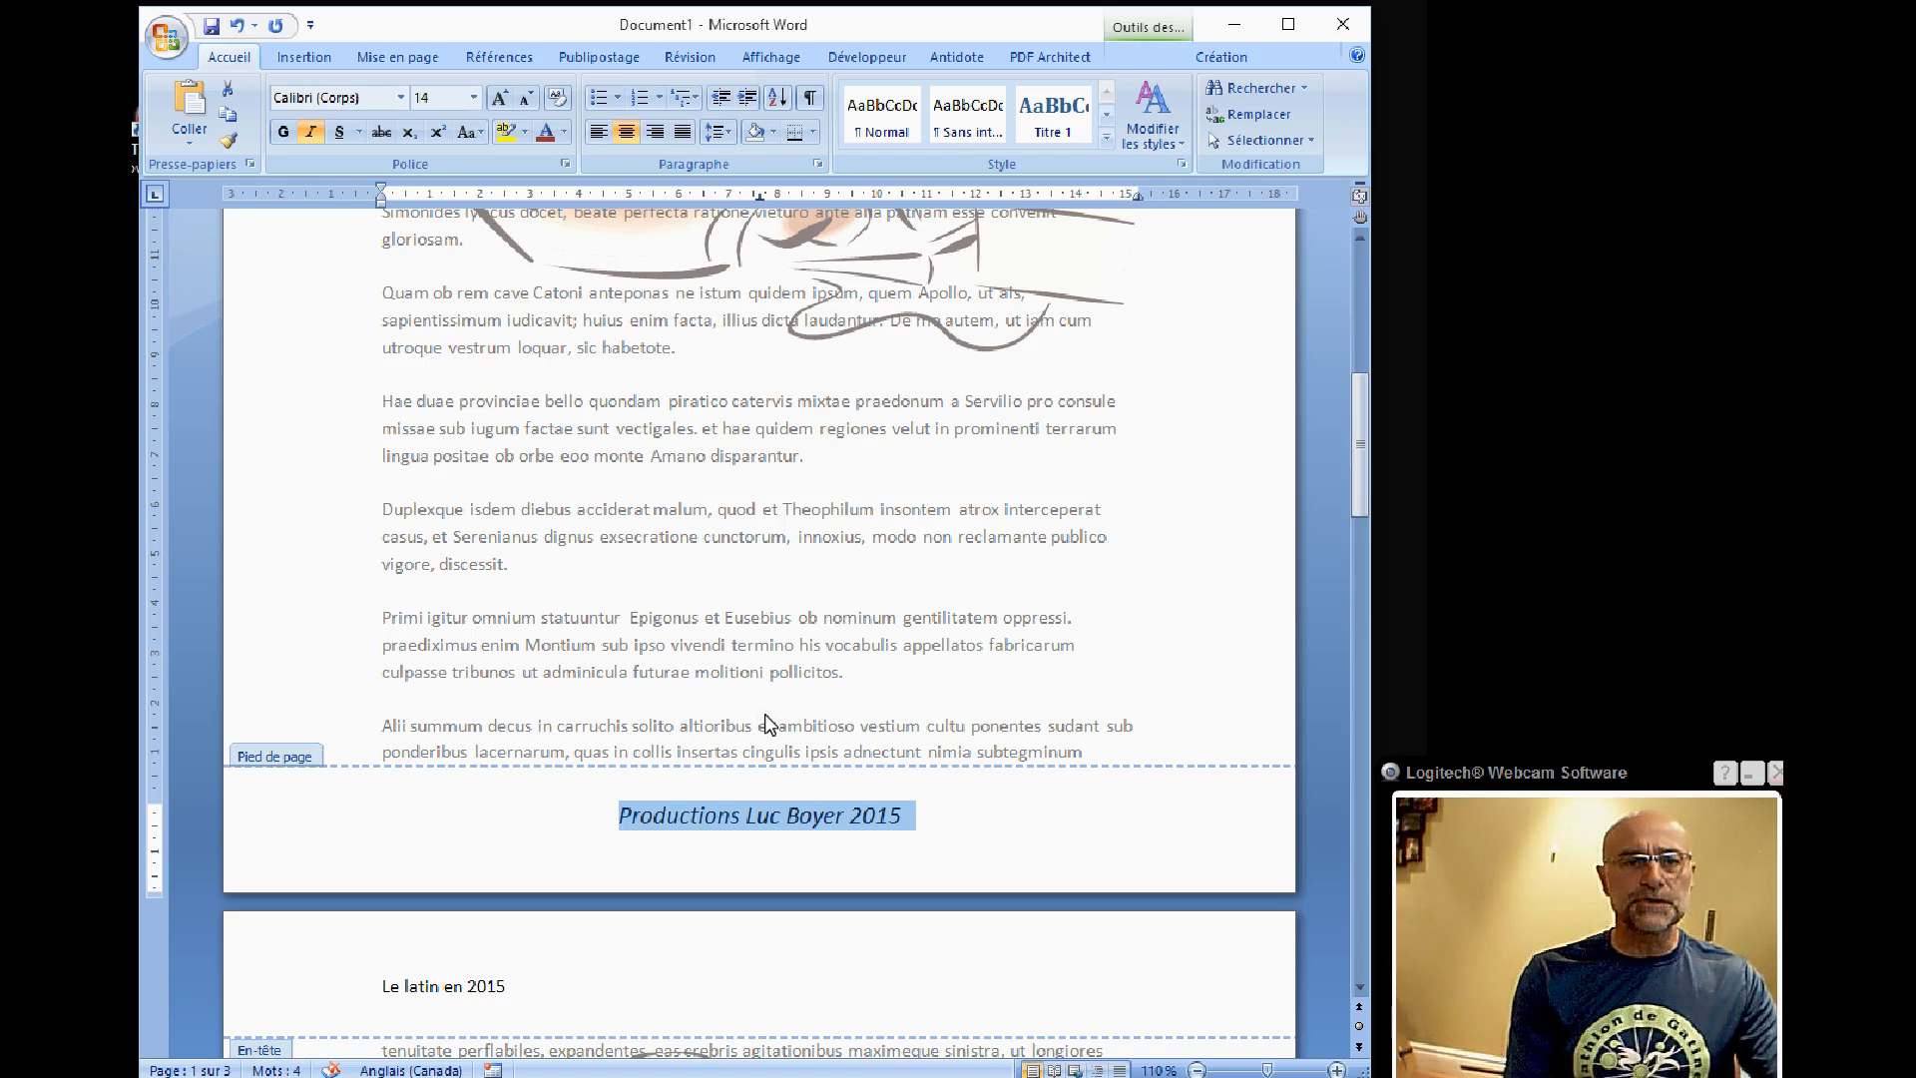
# Step: Set the header's distance from the top edge of the page to 1,5 cm
pyautogui.scroll(-8, 764, 714)
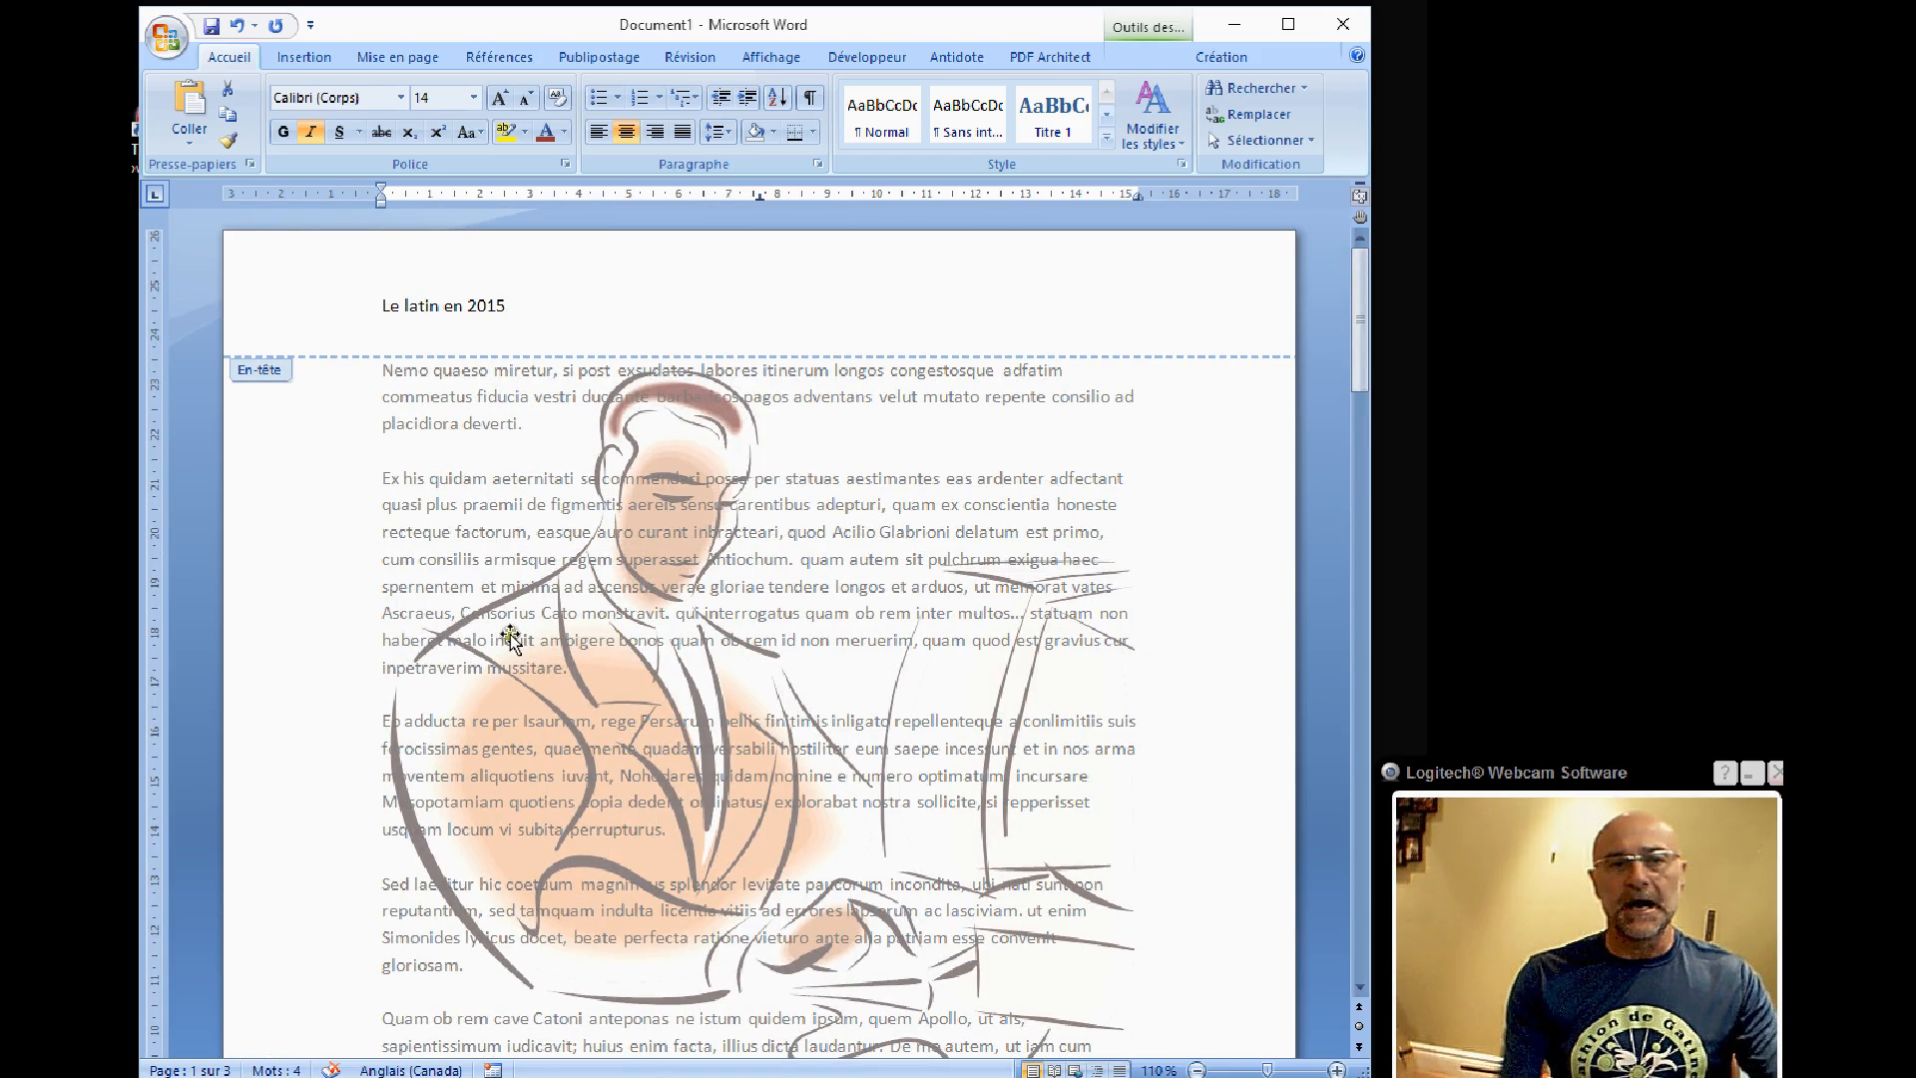
pyautogui.click(1149, 26)
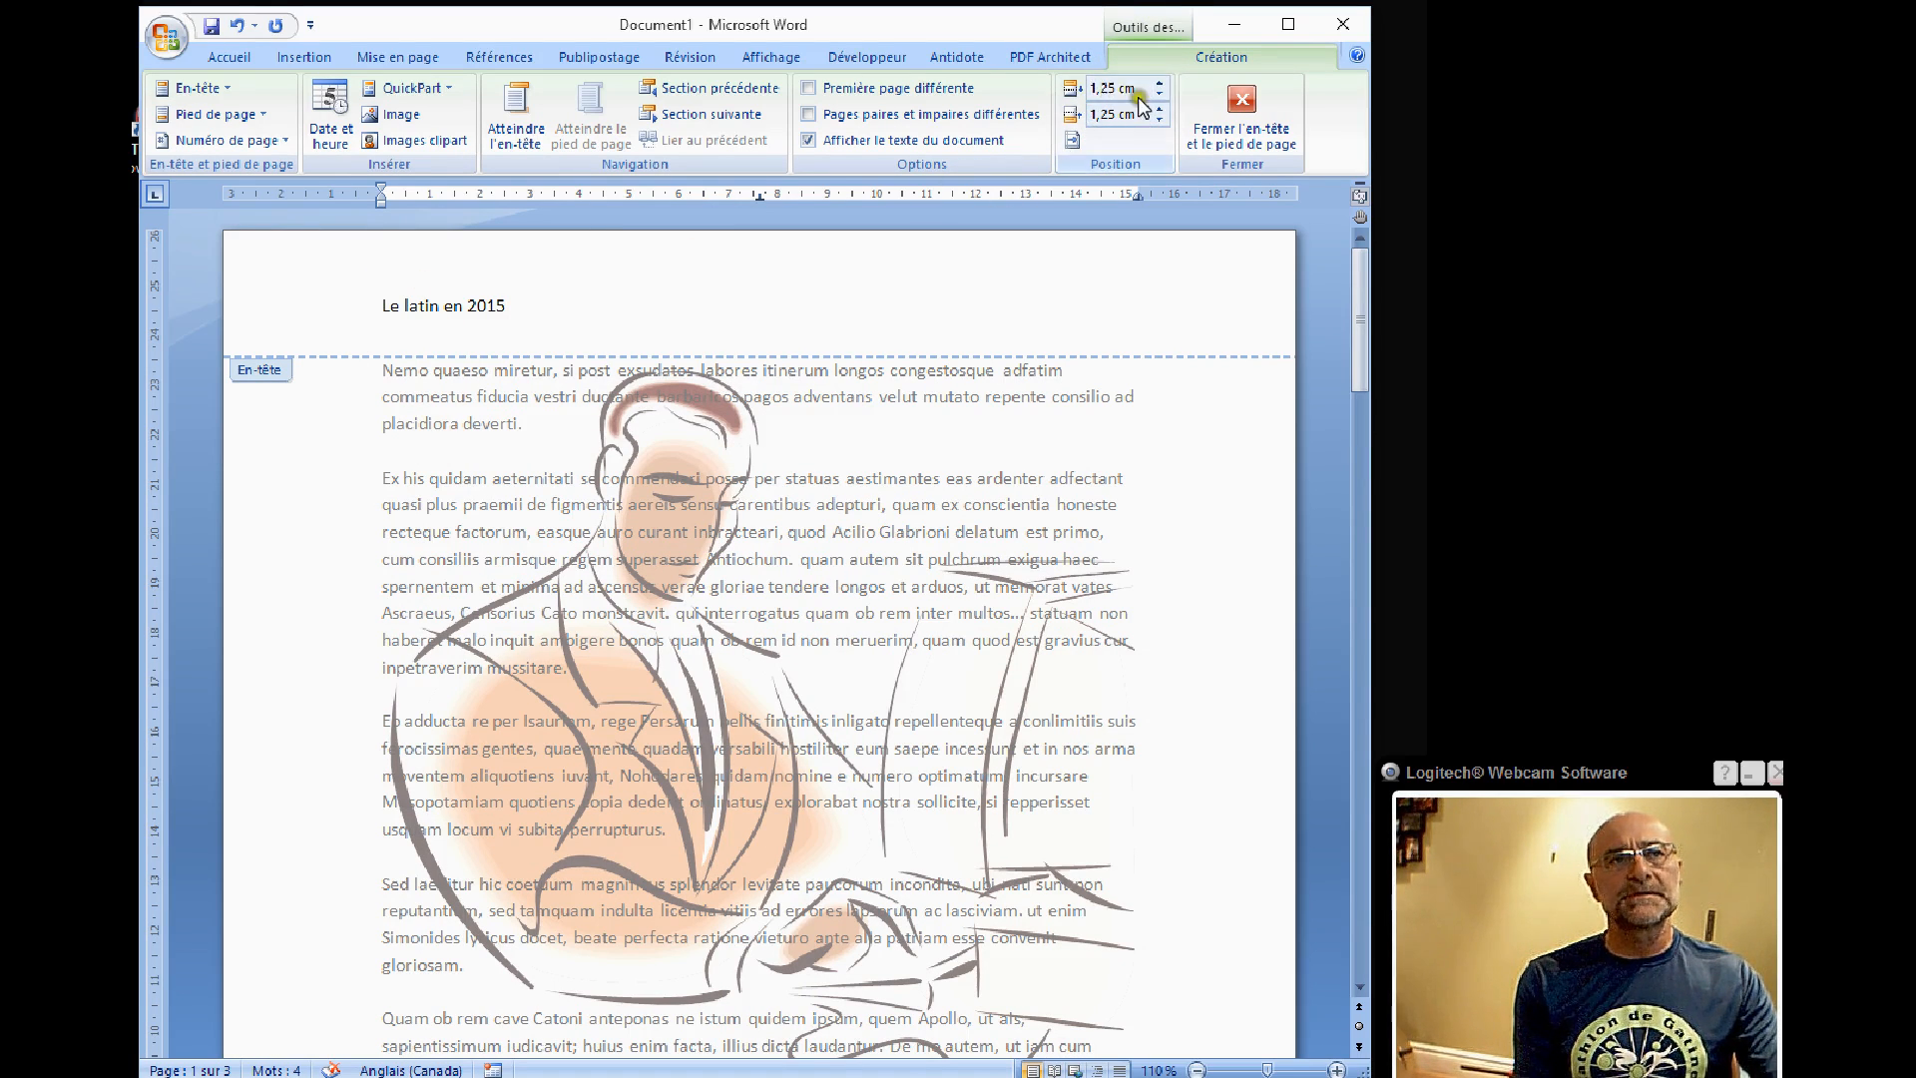
pyautogui.click(1164, 82)
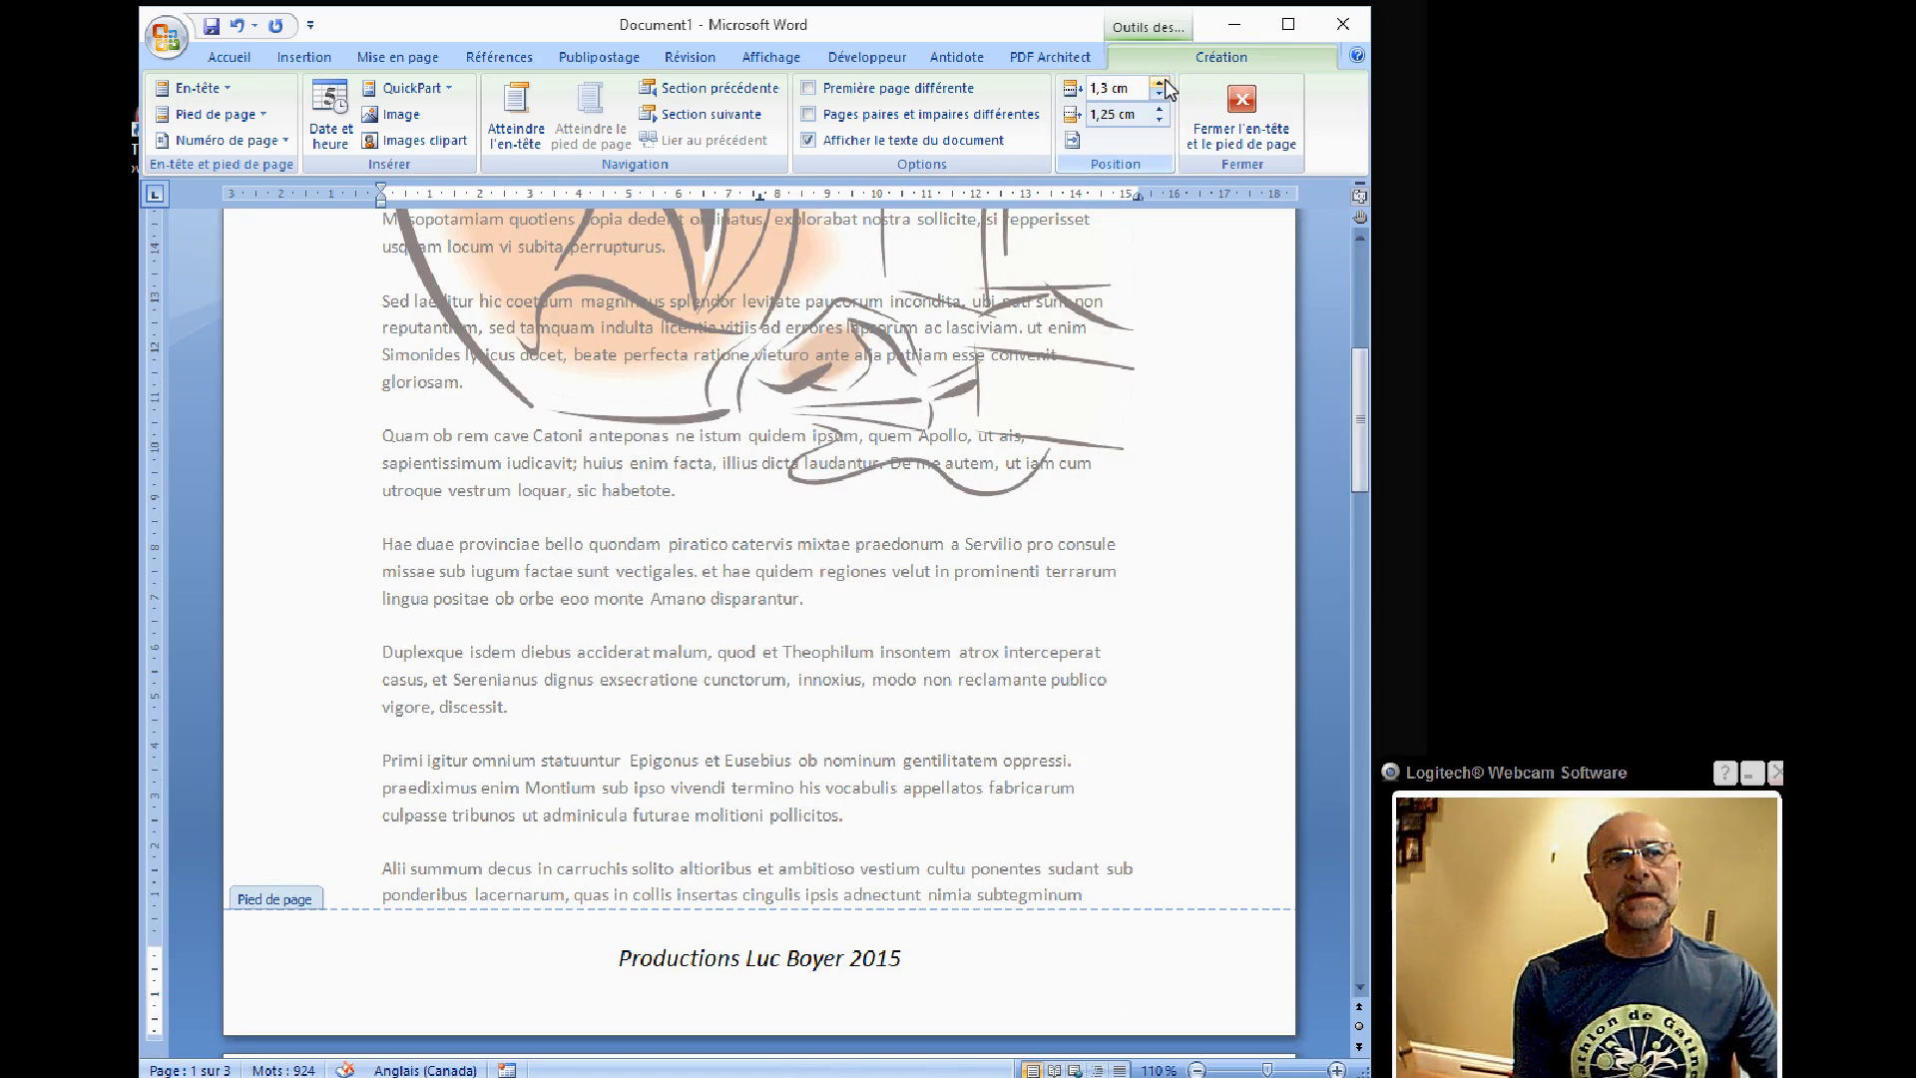
pyautogui.click(1164, 83)
pyautogui.click(1163, 83)
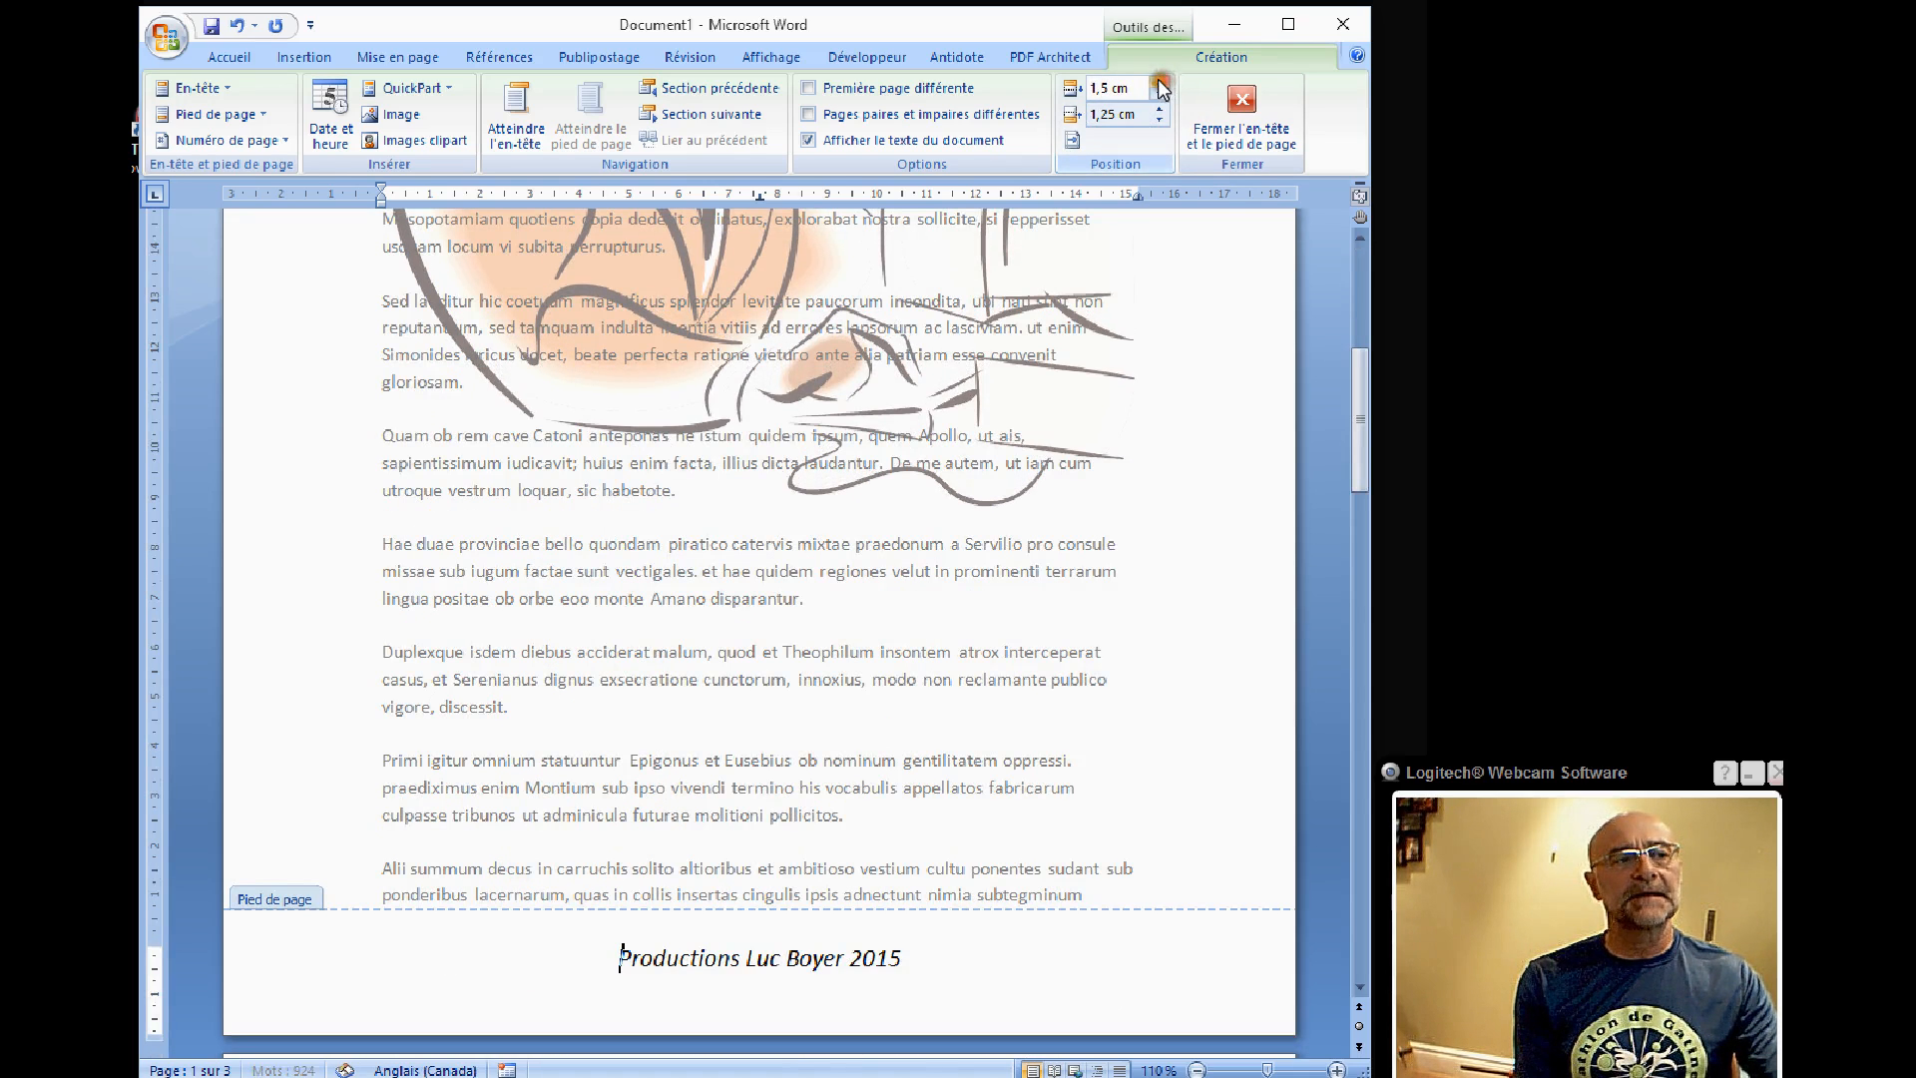
pyautogui.scroll(8, 1290, 314)
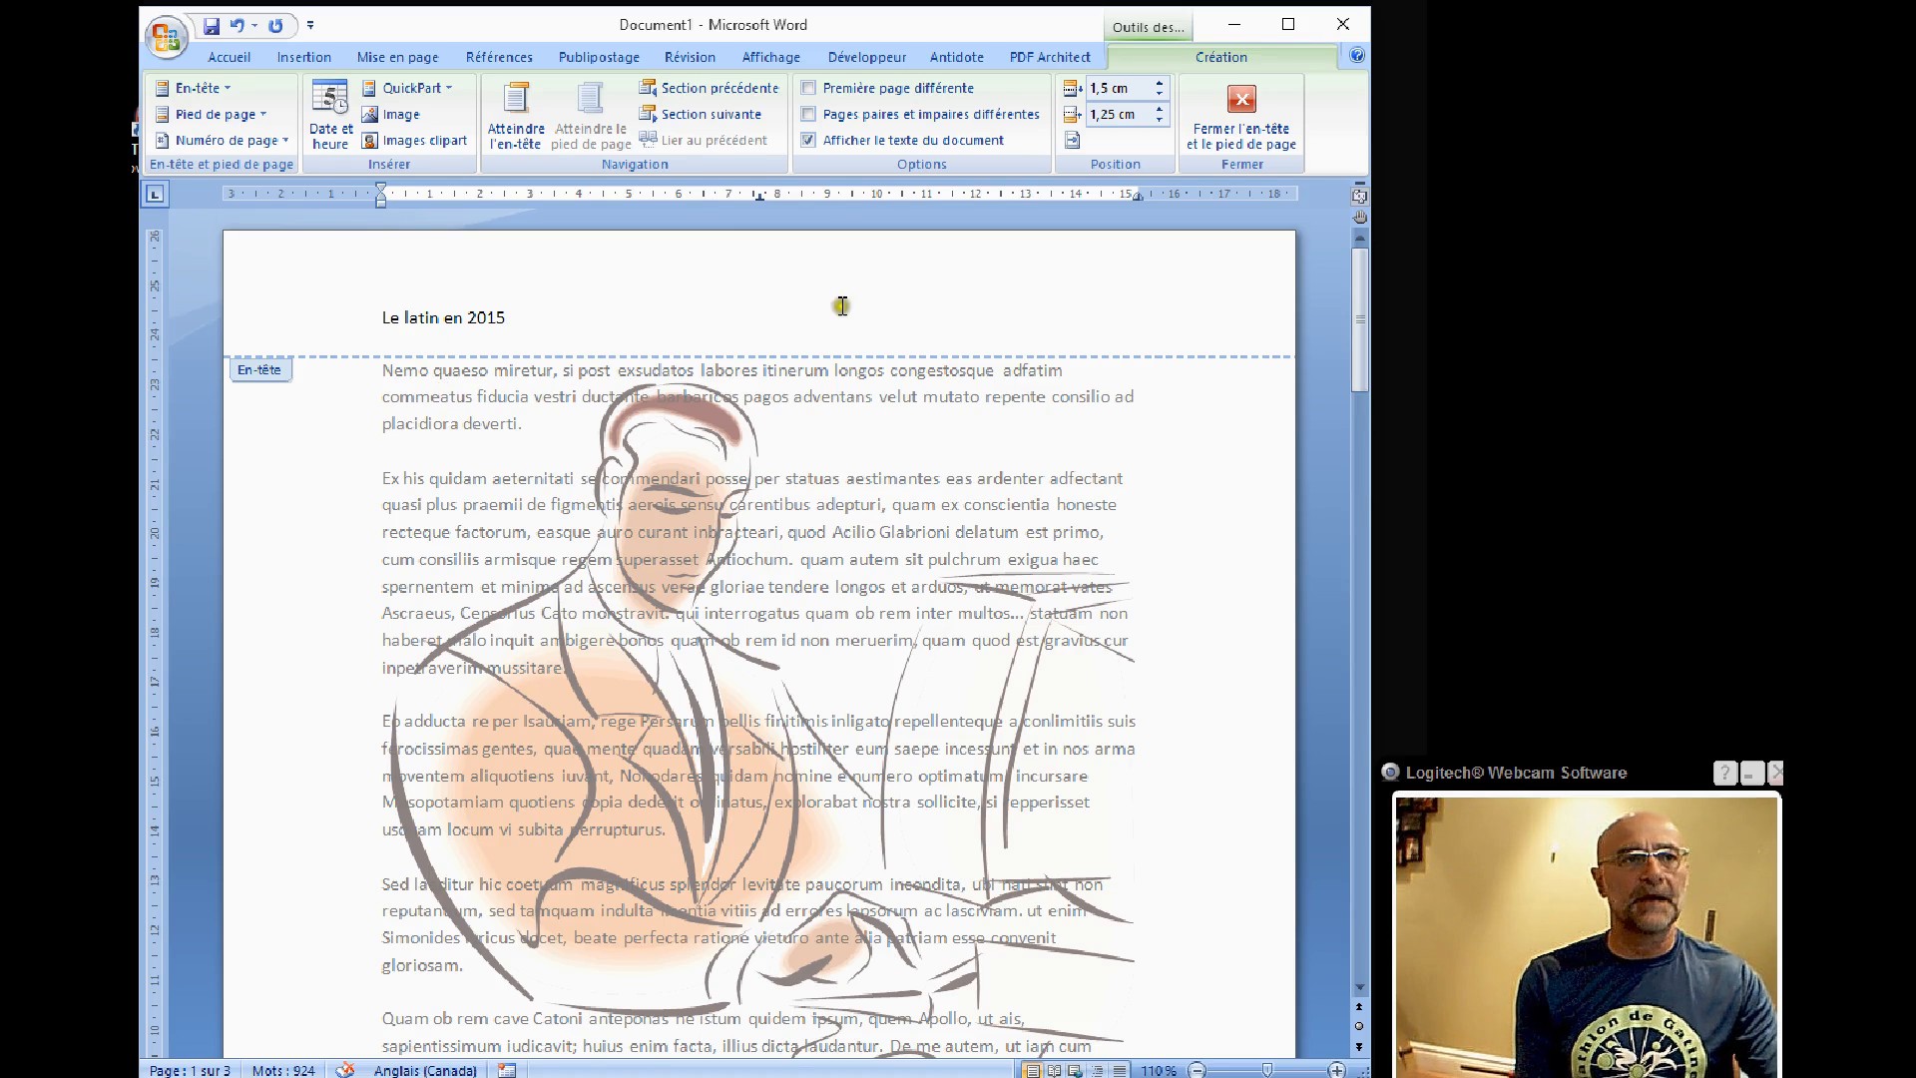
pyautogui.click(1105, 117)
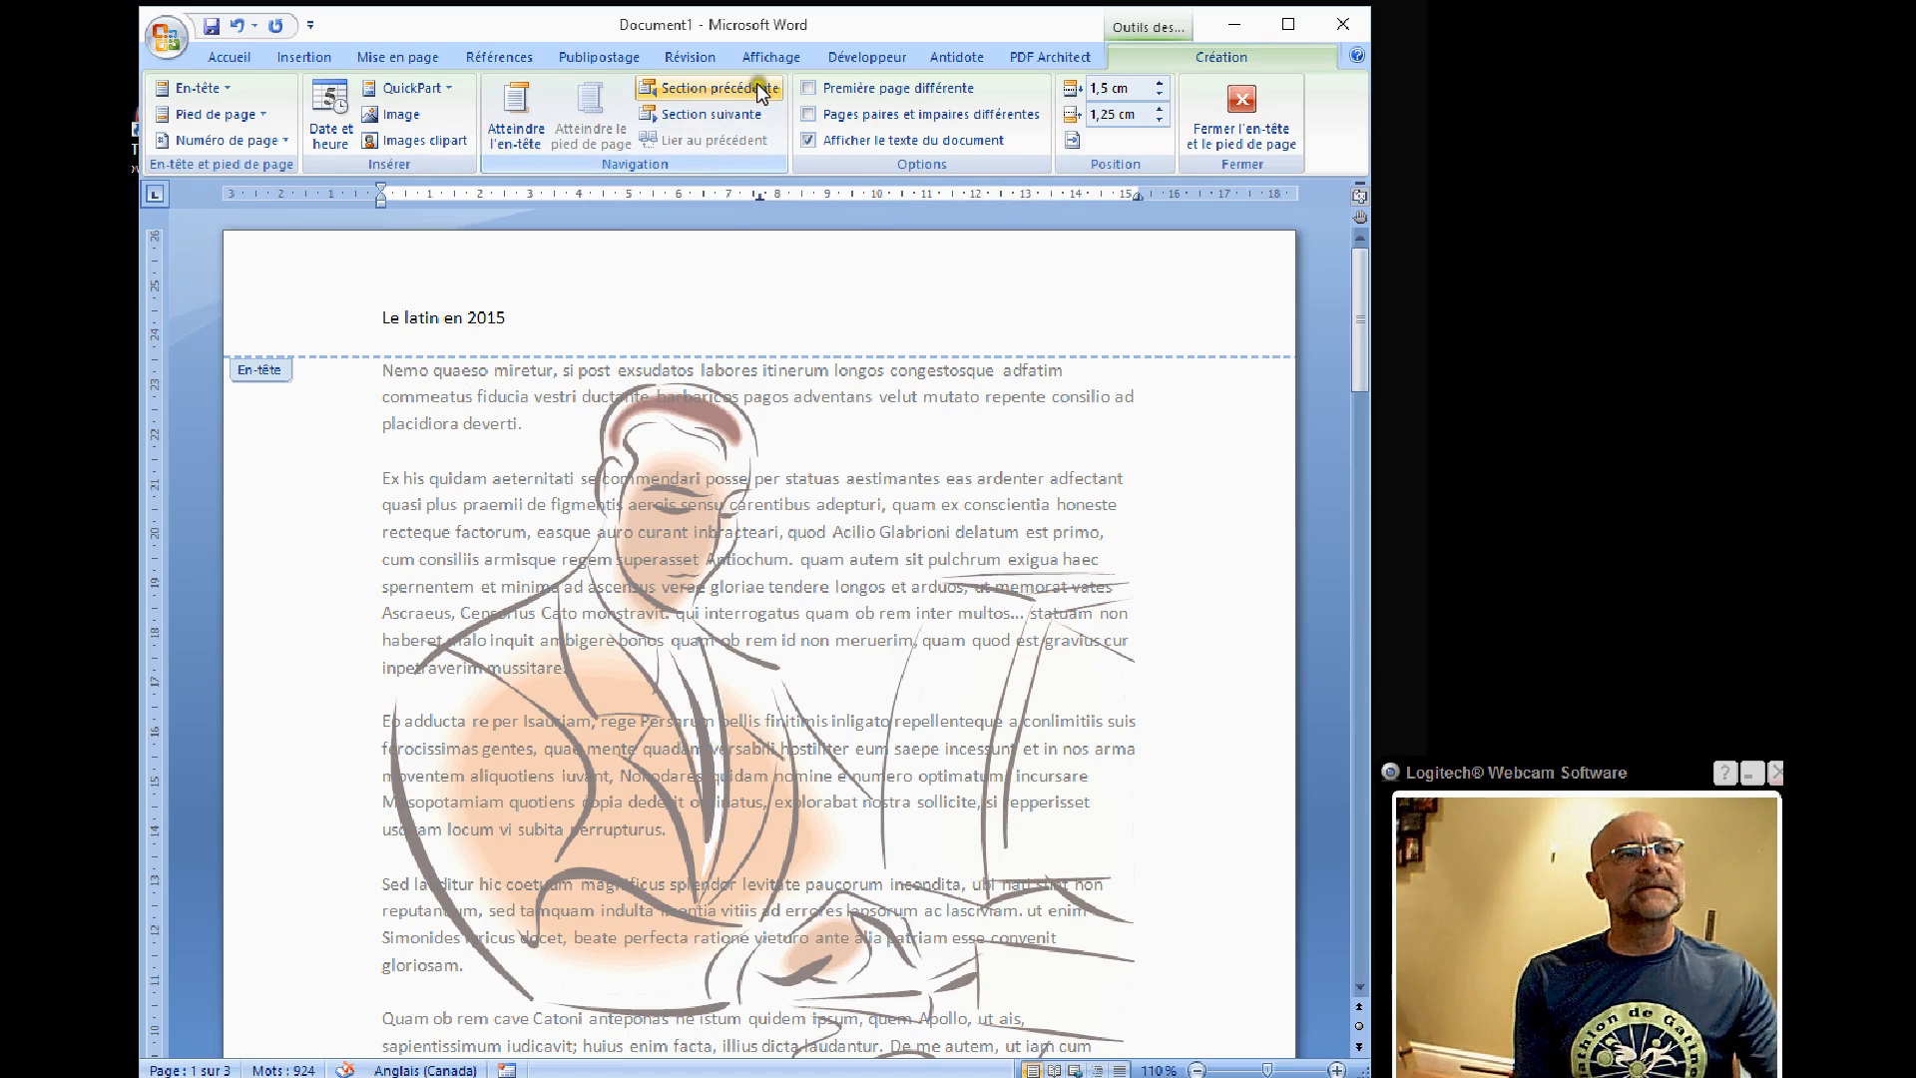
# Step: Go back and forth between page 1's header and footer to review both areas
pyautogui.click(702, 102)
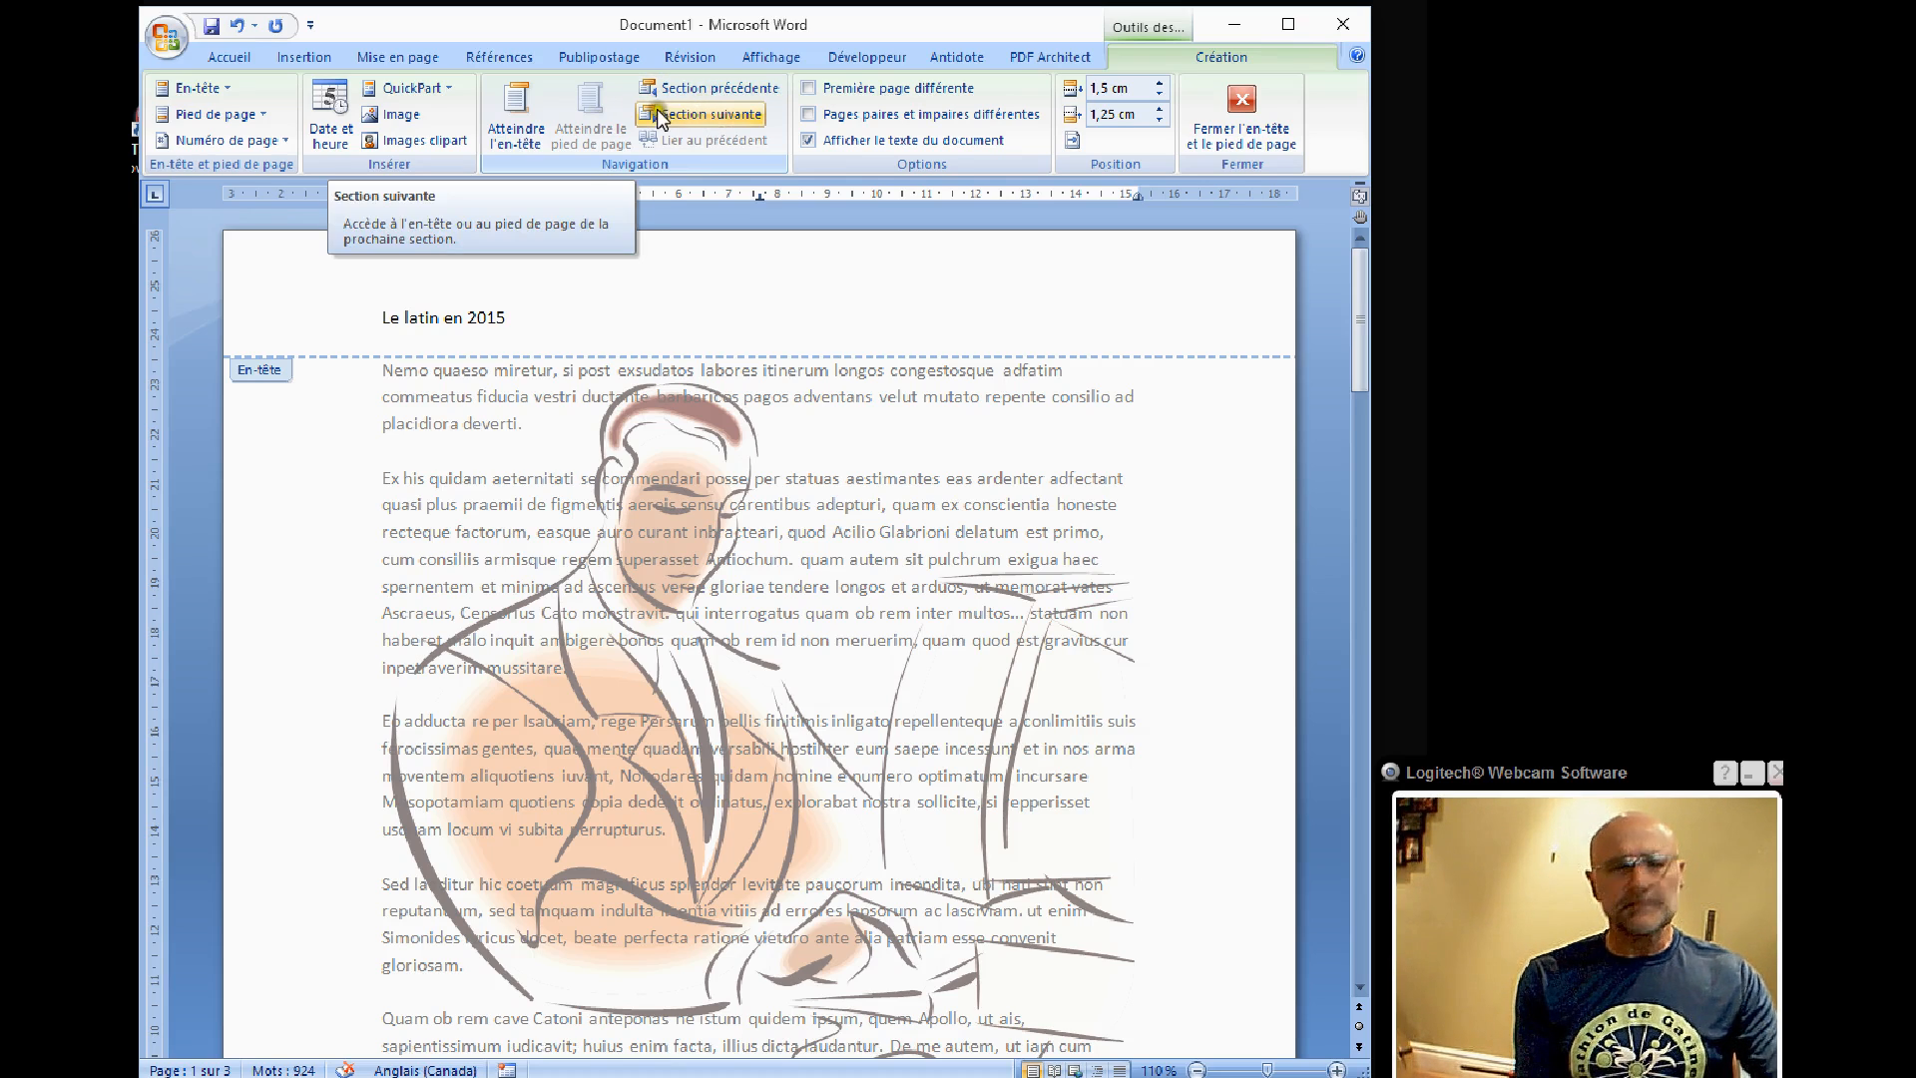
pyautogui.click(517, 112)
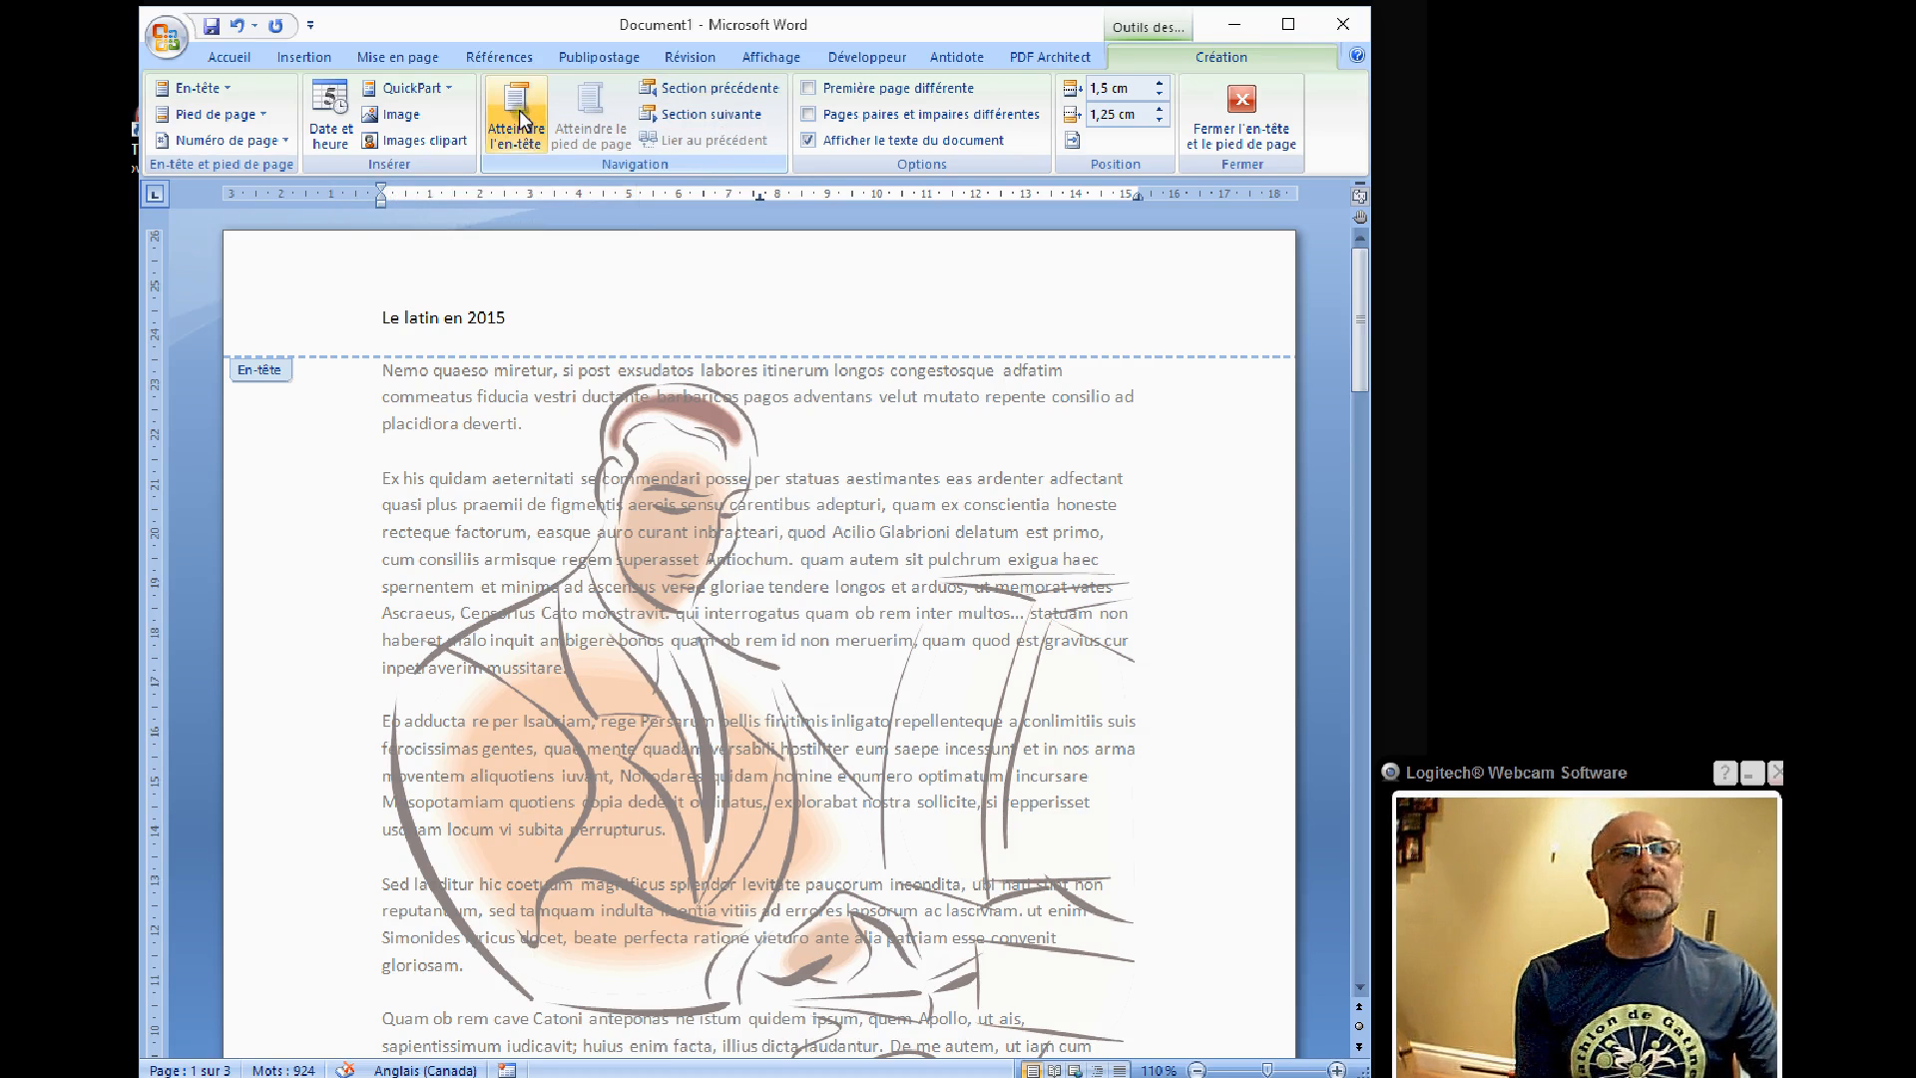
pyautogui.click(577, 112)
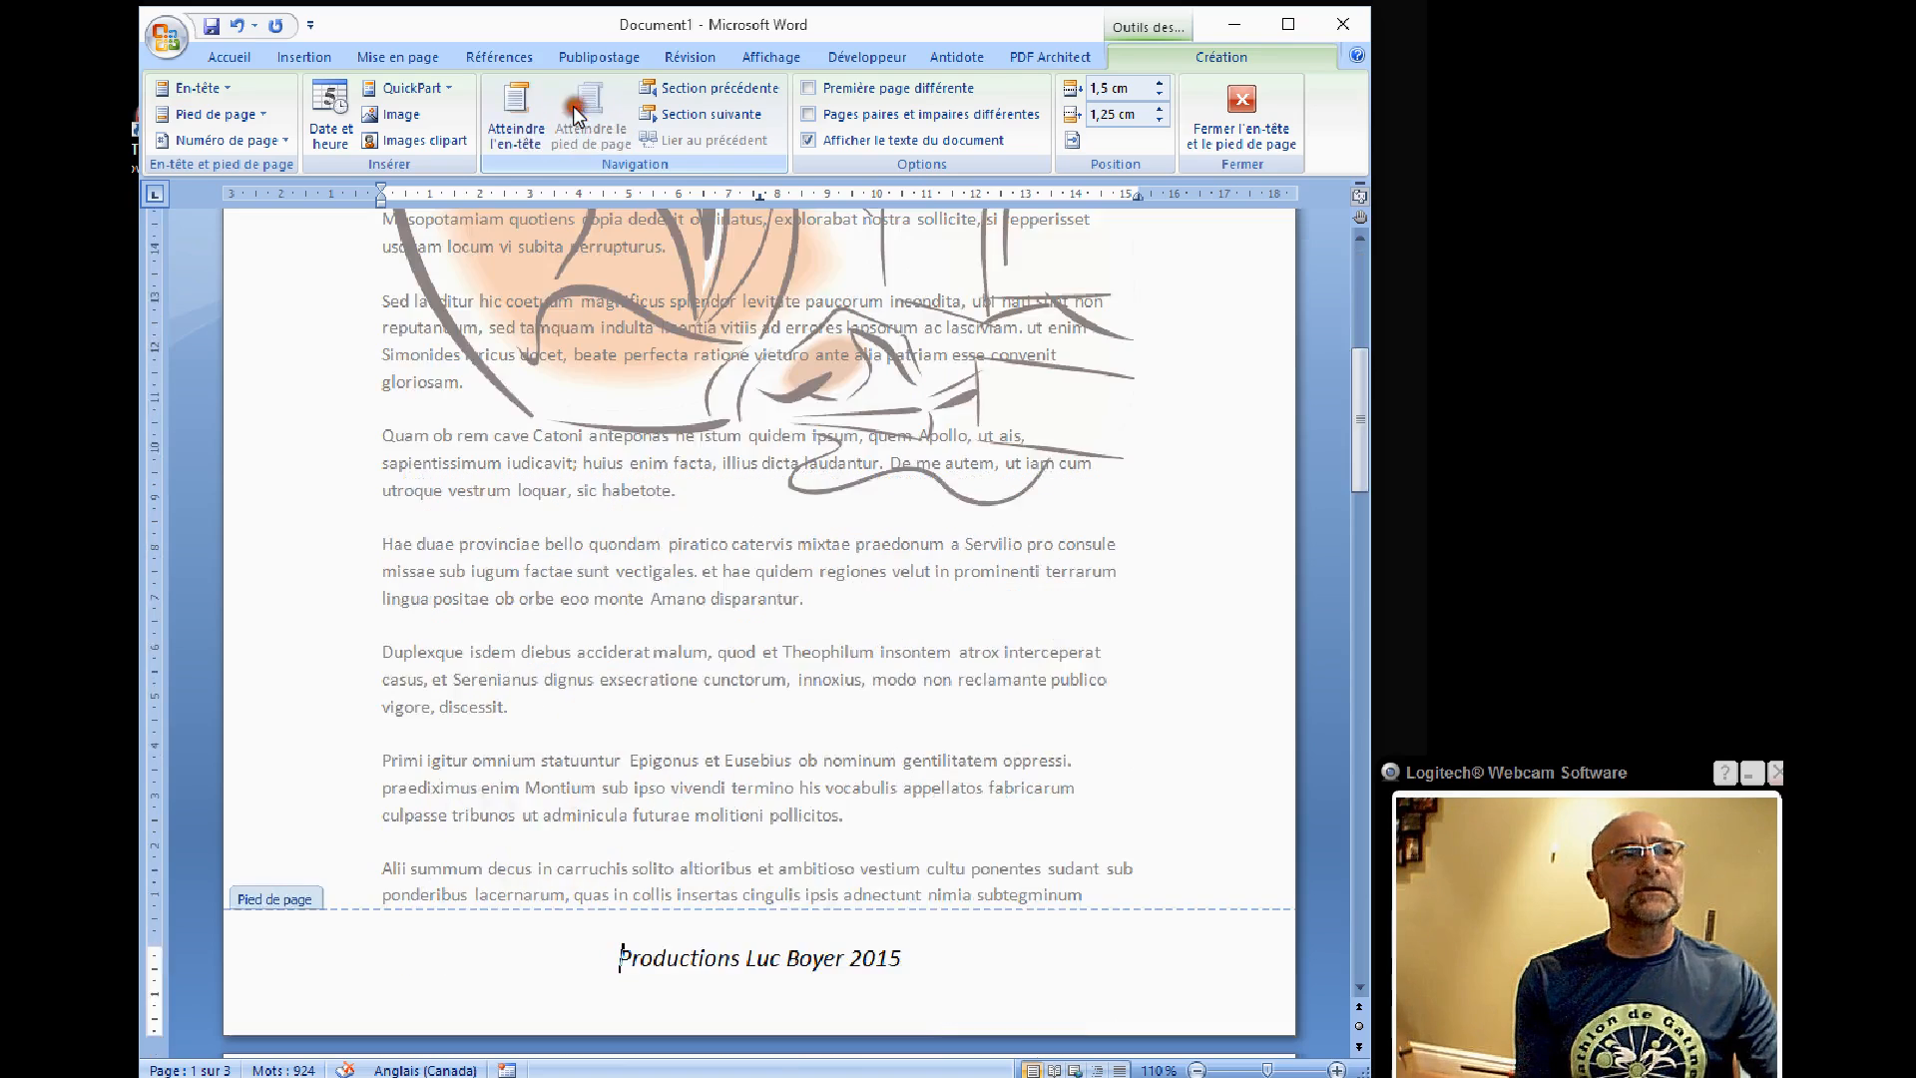
pyautogui.click(517, 112)
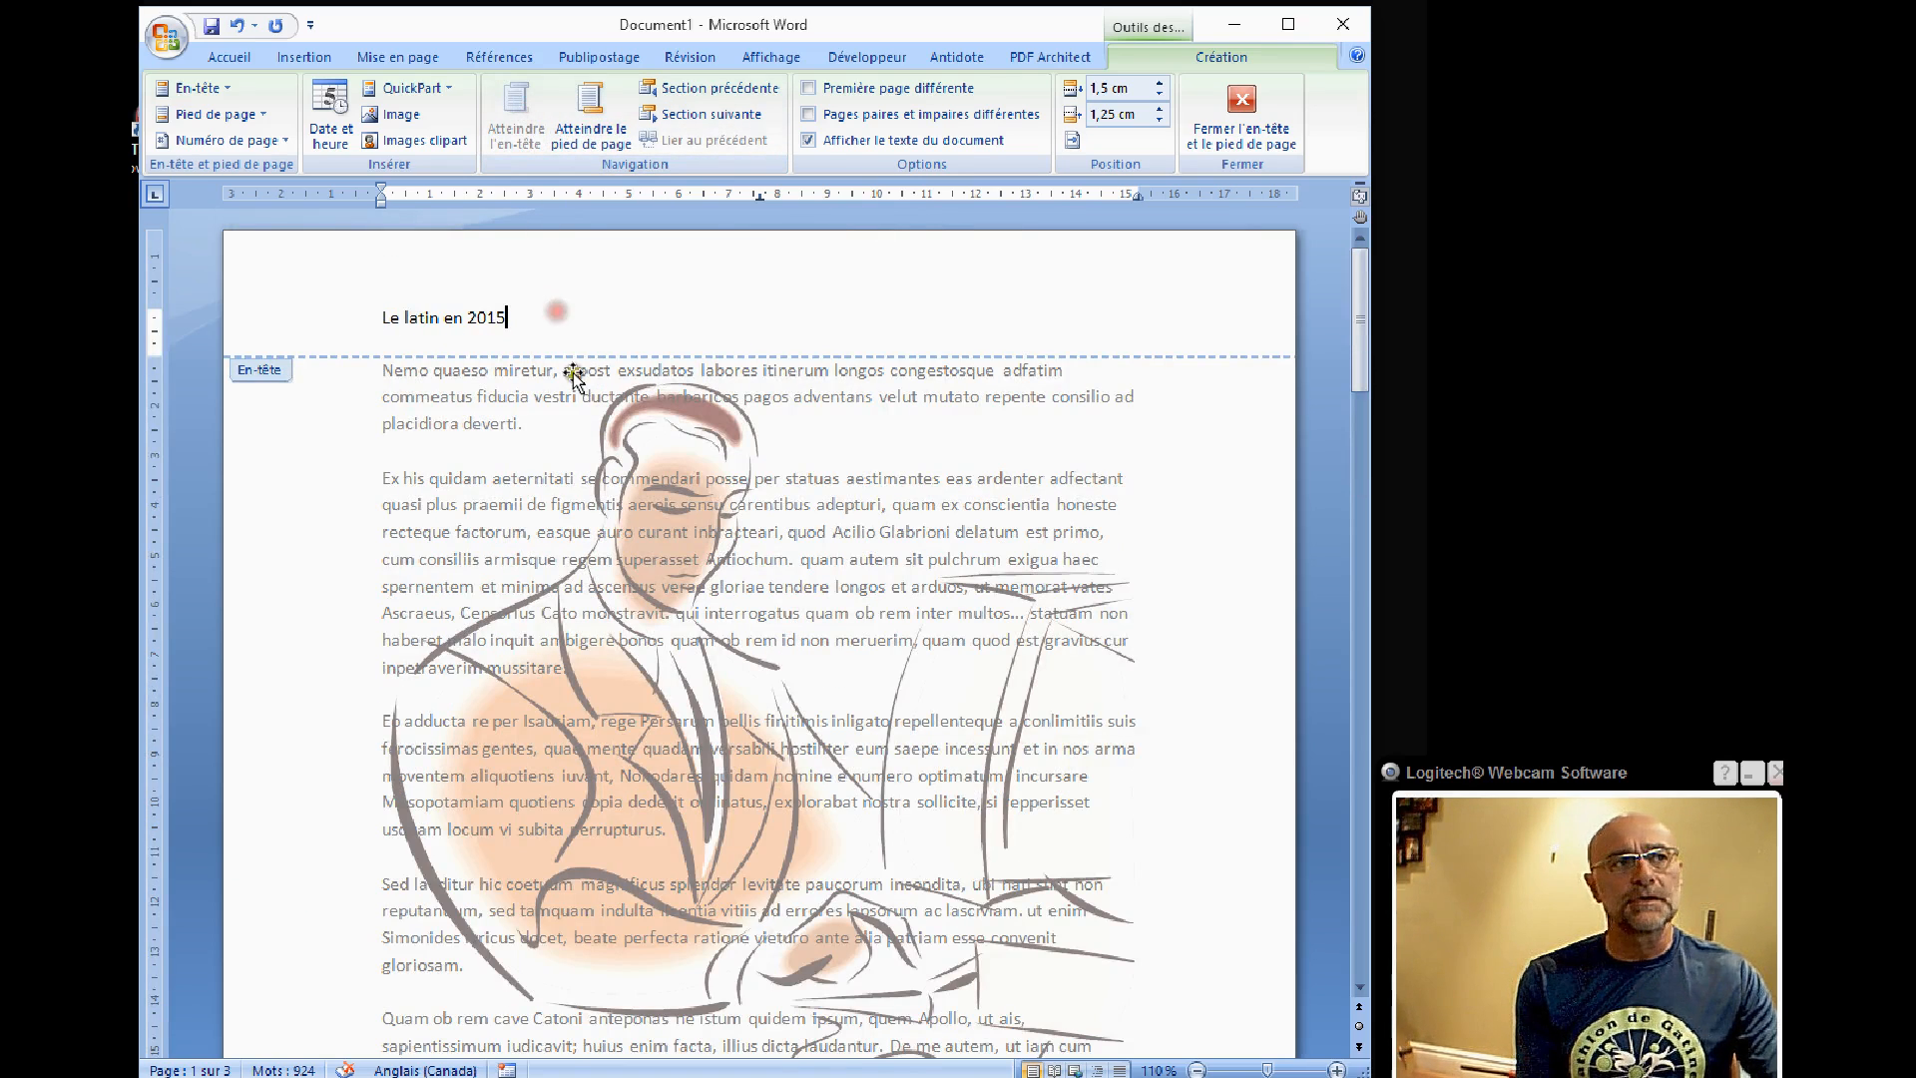
pyautogui.scroll(-8, 589, 419)
pyautogui.click(699, 903)
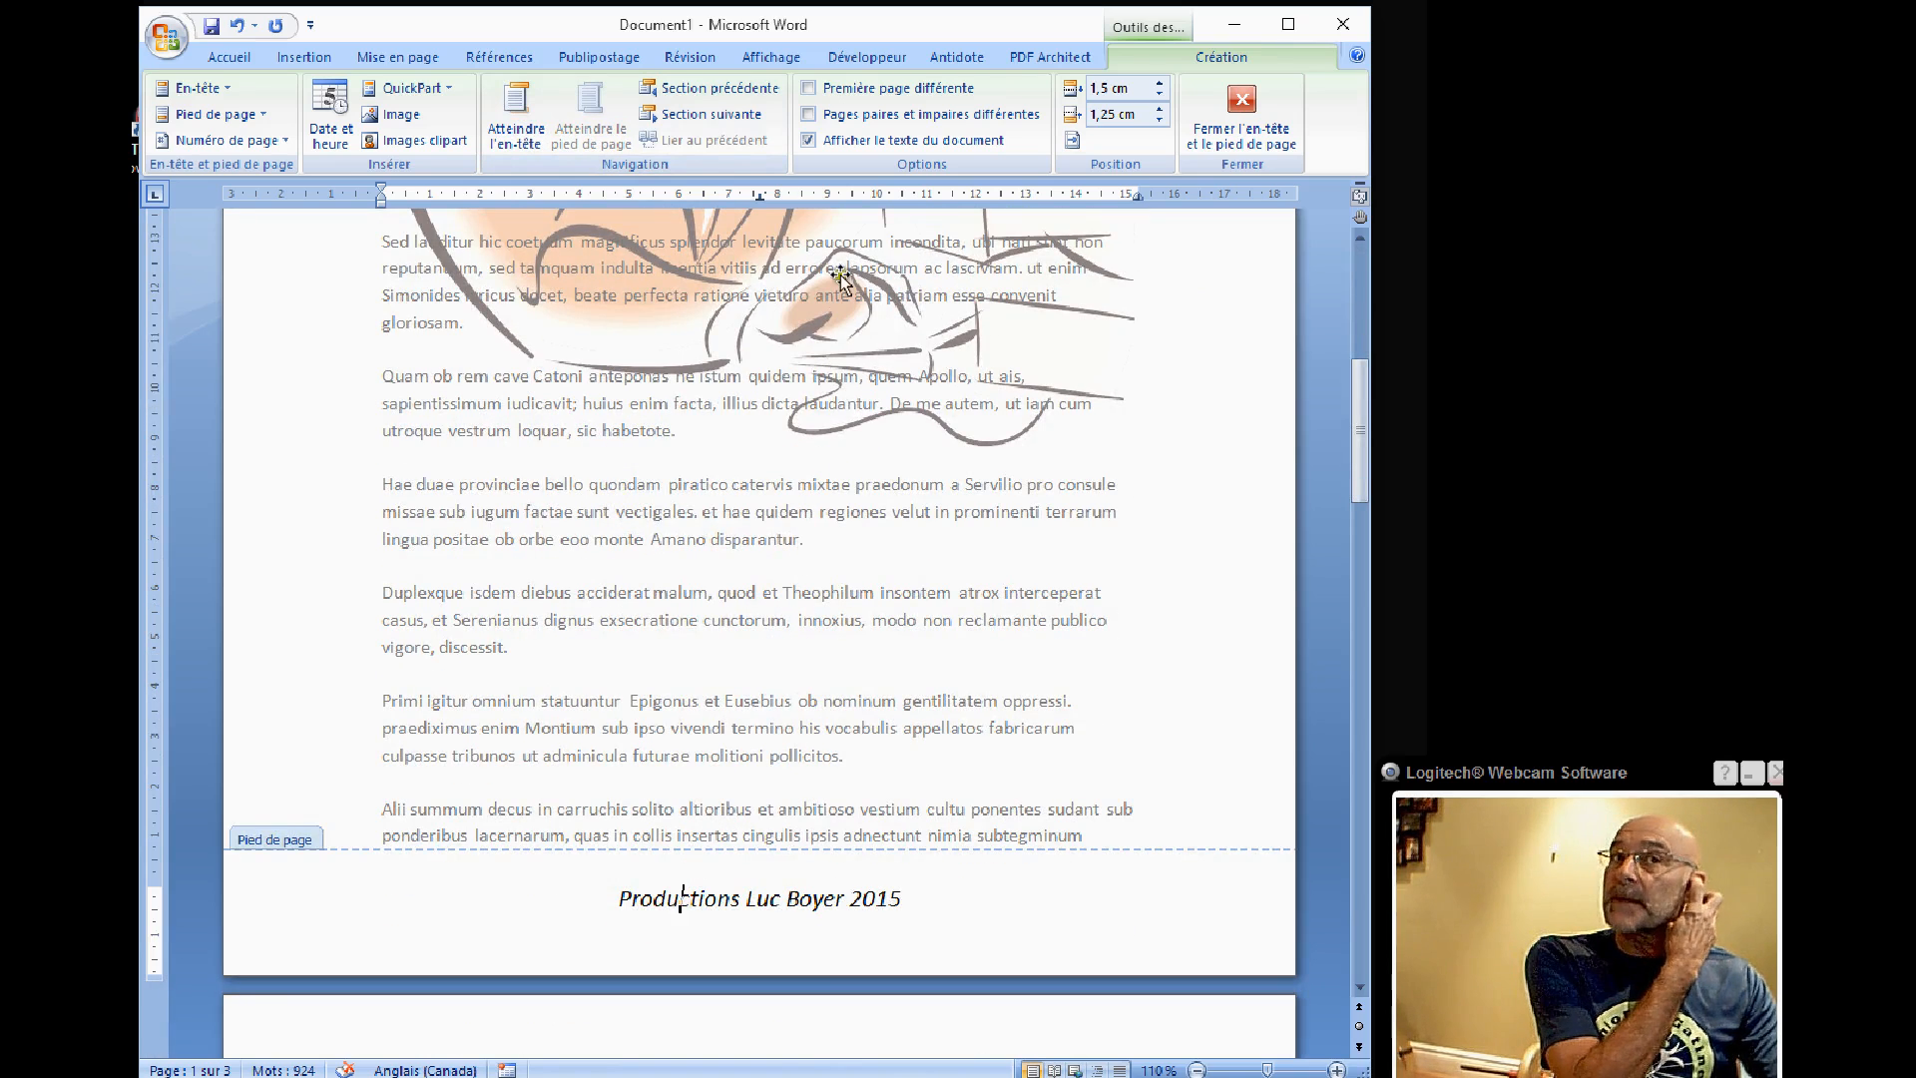
pyautogui.scroll(1, 901, 354)
pyautogui.scroll(9, 901, 354)
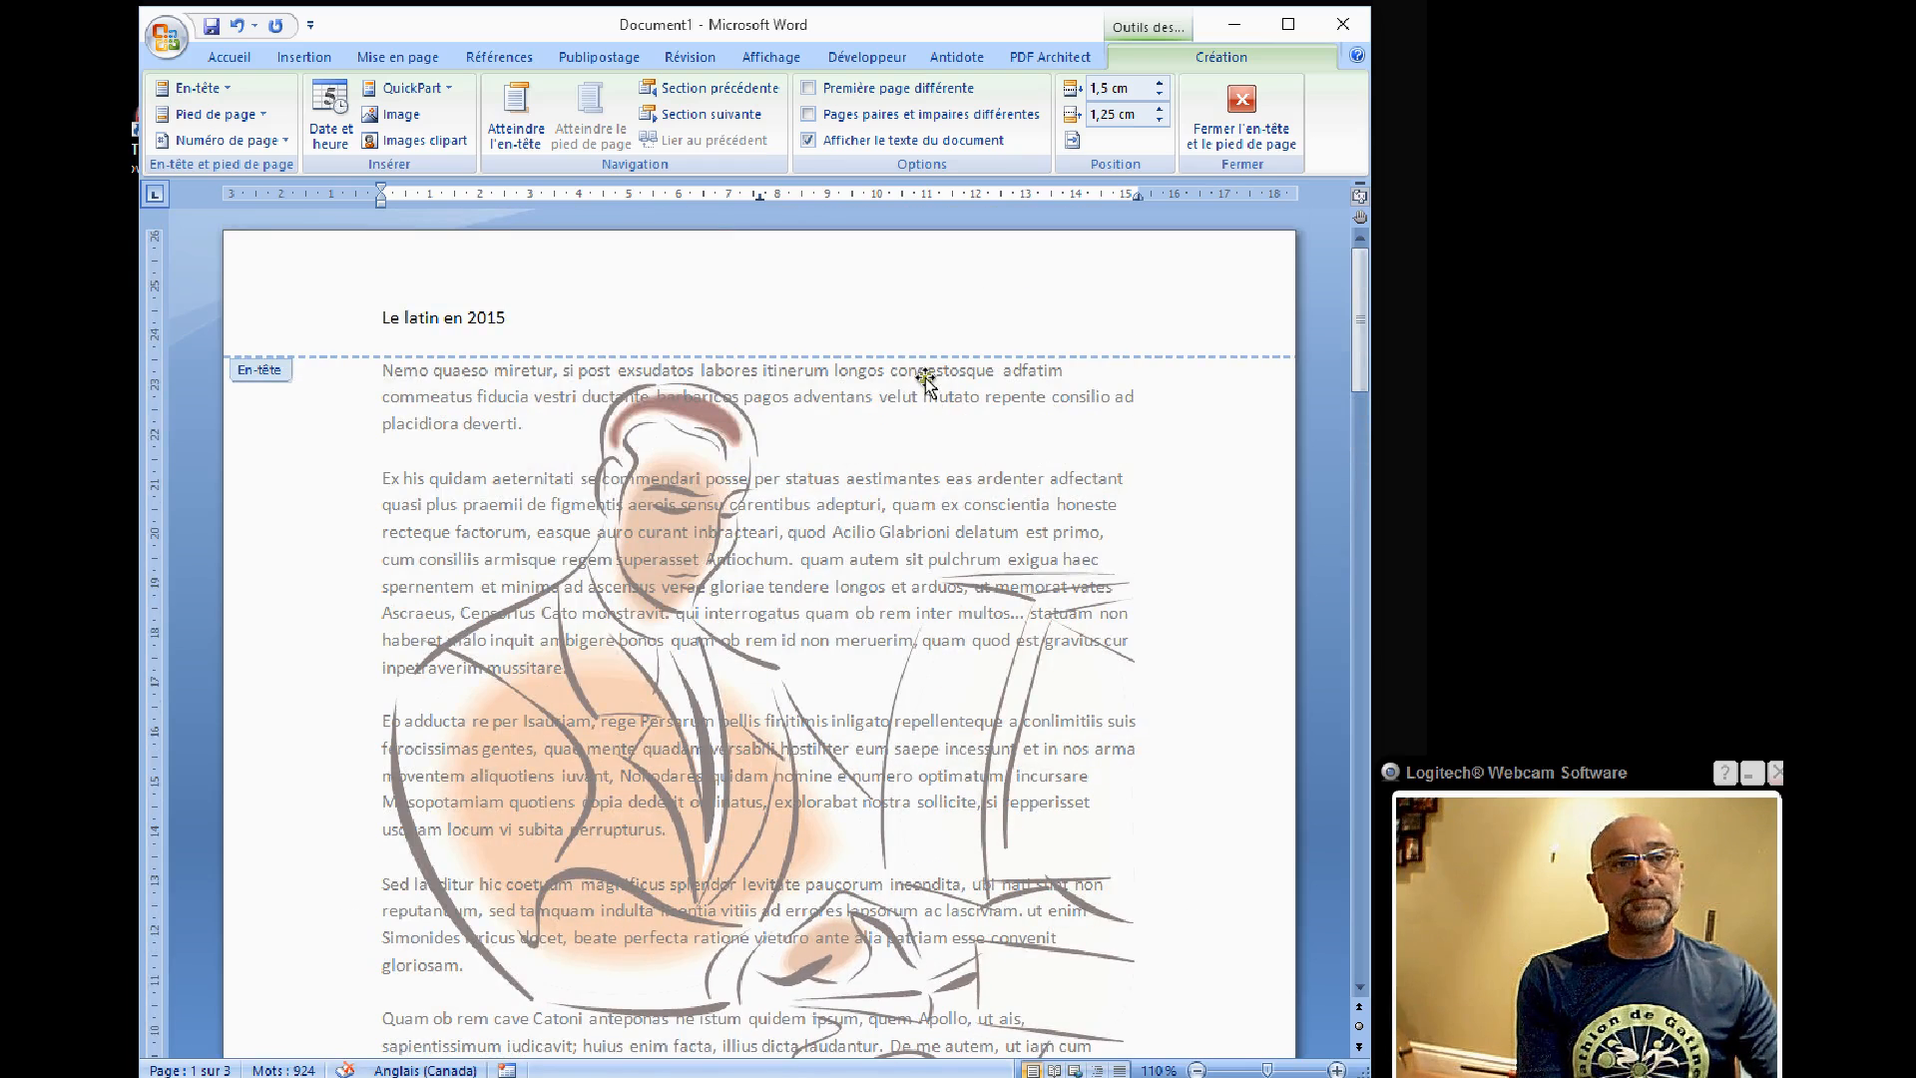
# Step: Close header and footer editing and insert a page break before the first body paragraph, "Nemo quaeso miretur"
pyautogui.click(1242, 124)
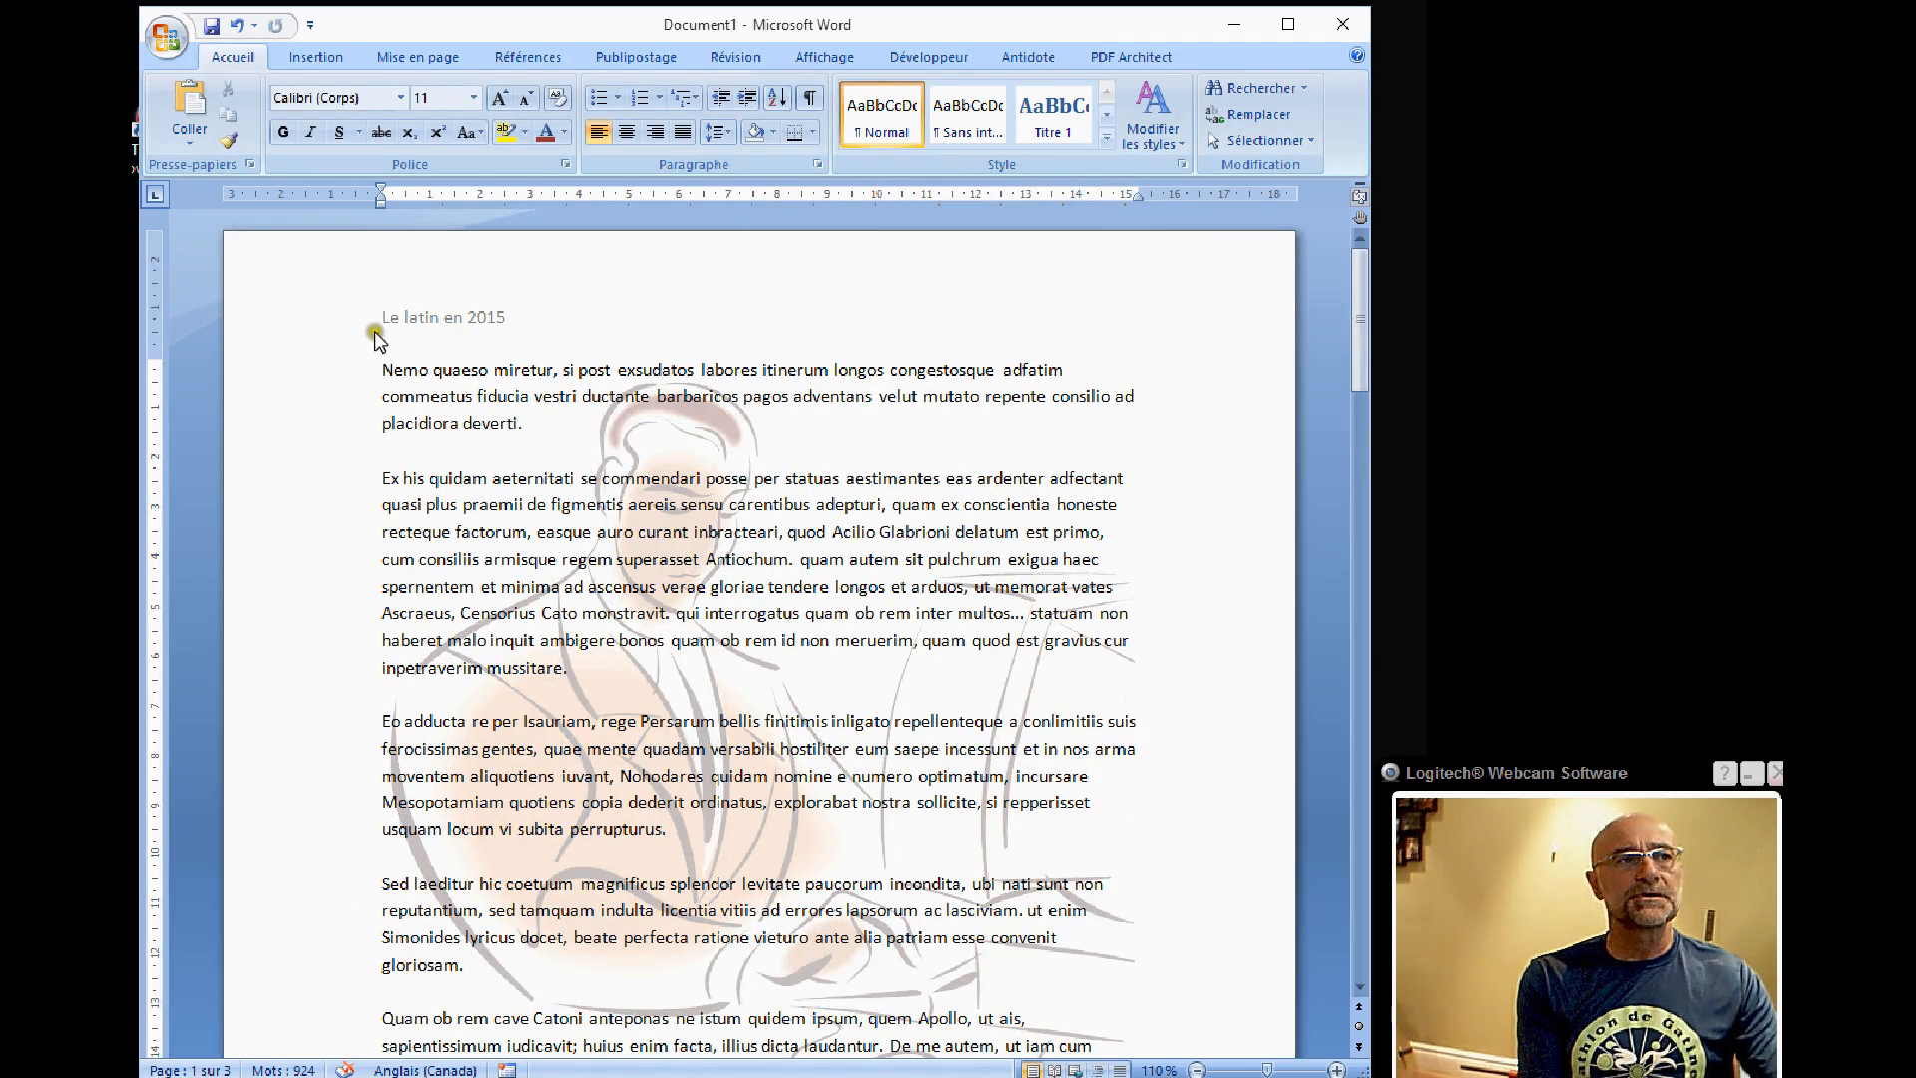
pyautogui.click(386, 371)
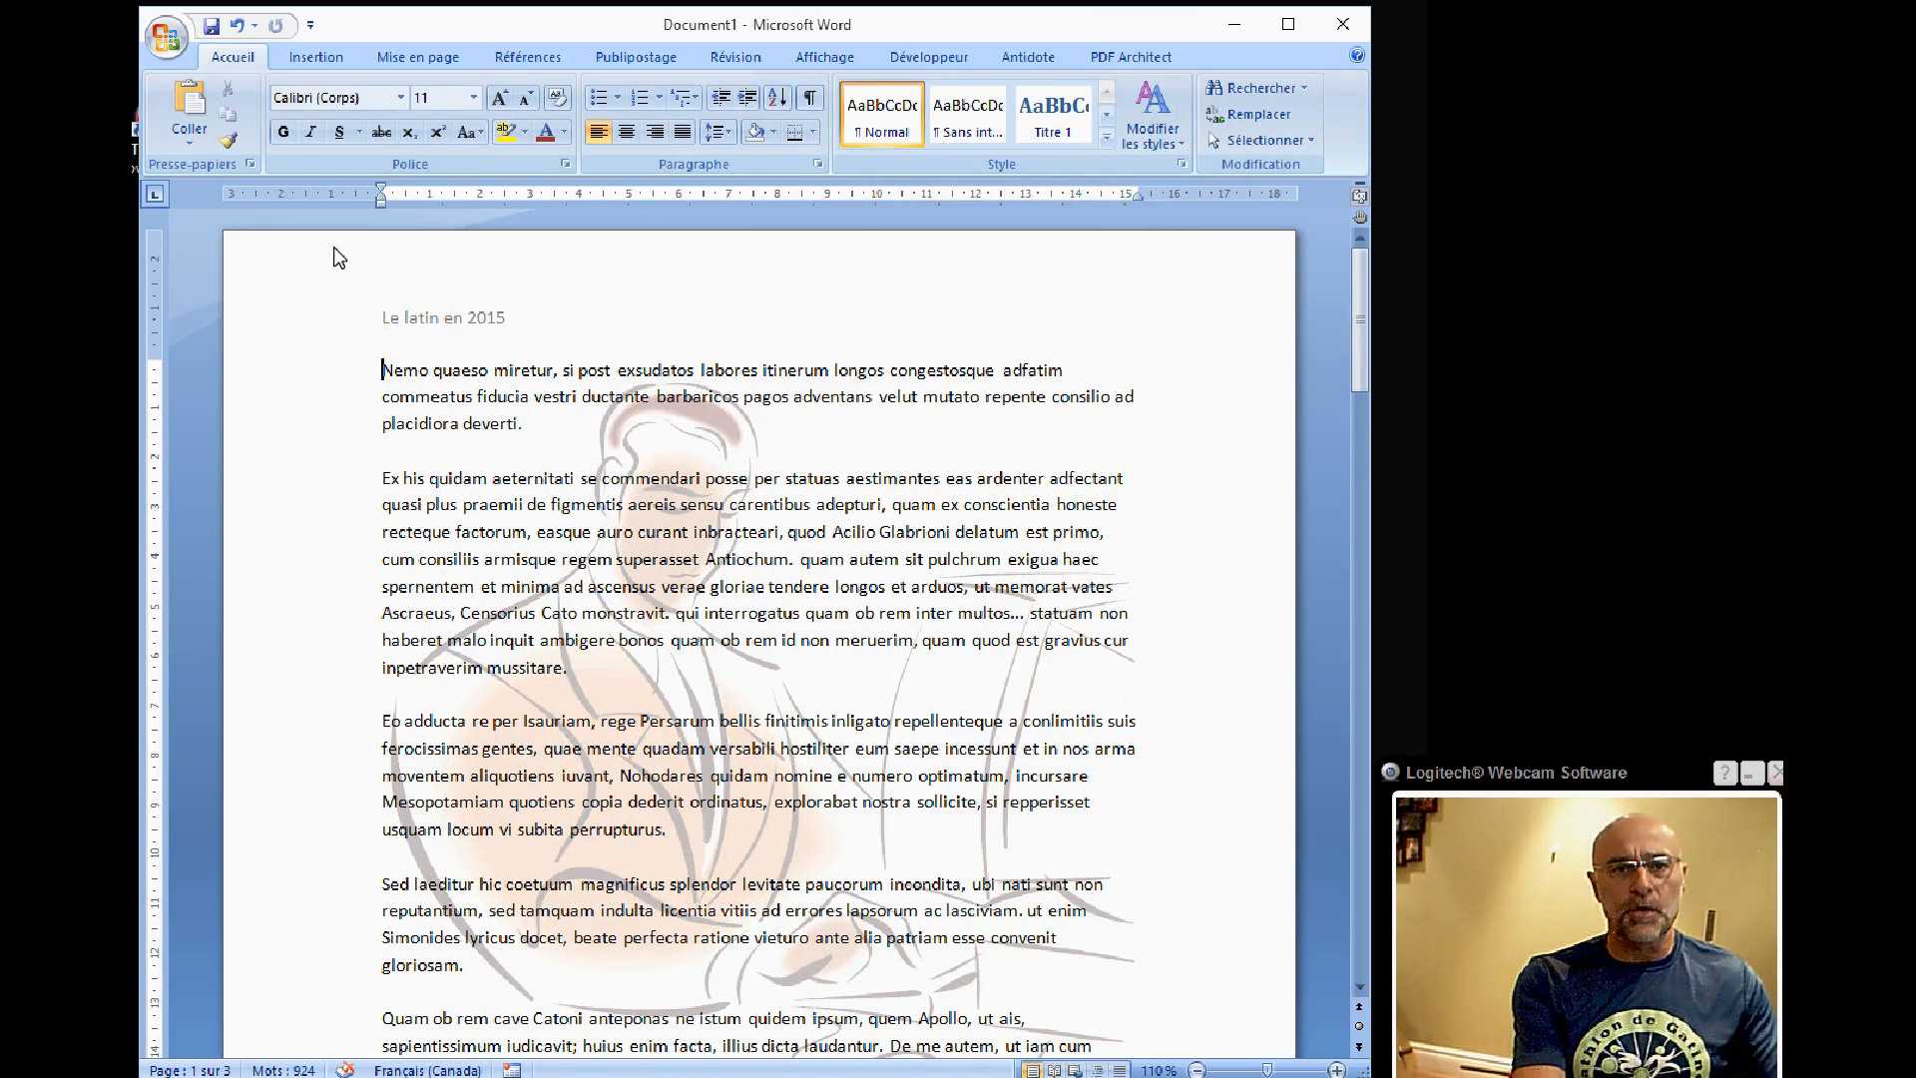
pyautogui.hotkey('ctrl', 'Return')
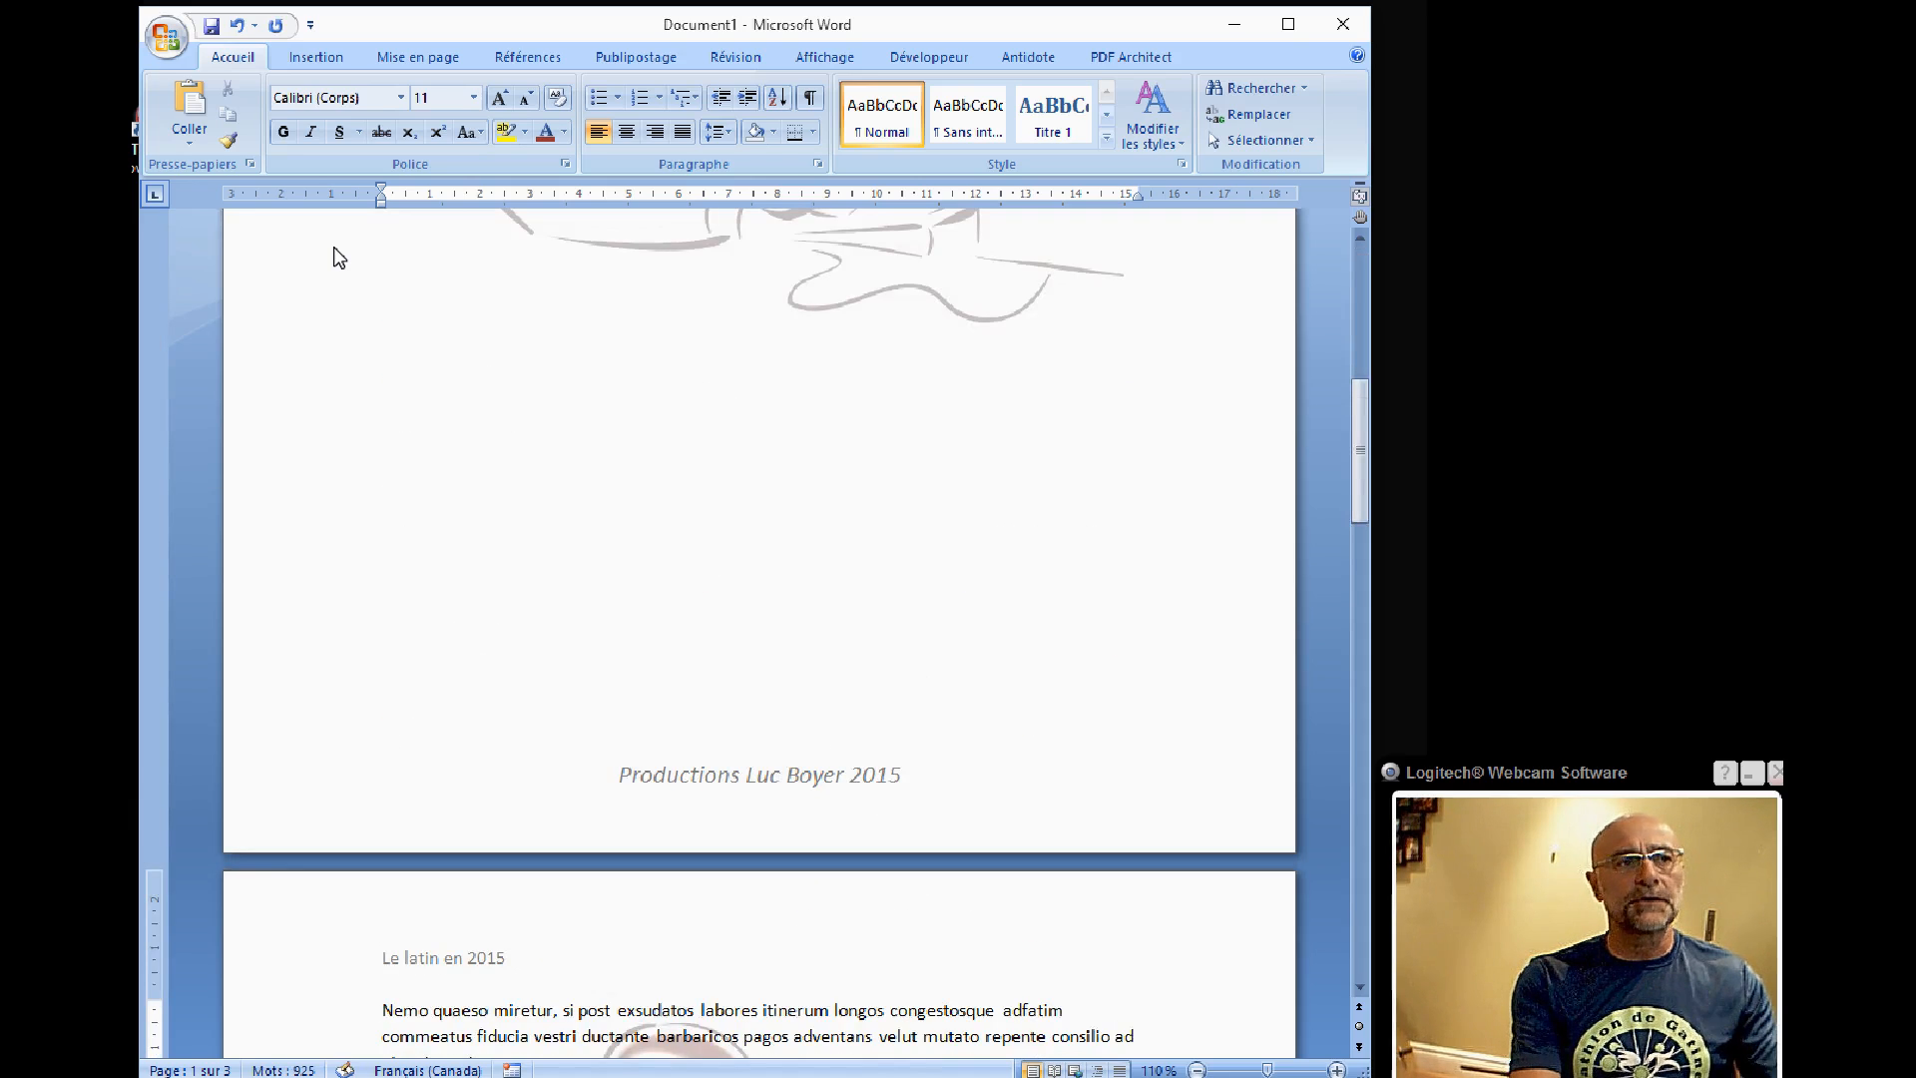
# Step: Add the centred sample text "we" above the first body paragraph on page 2
pyautogui.scroll(5, 615, 445)
pyautogui.scroll(4, 616, 445)
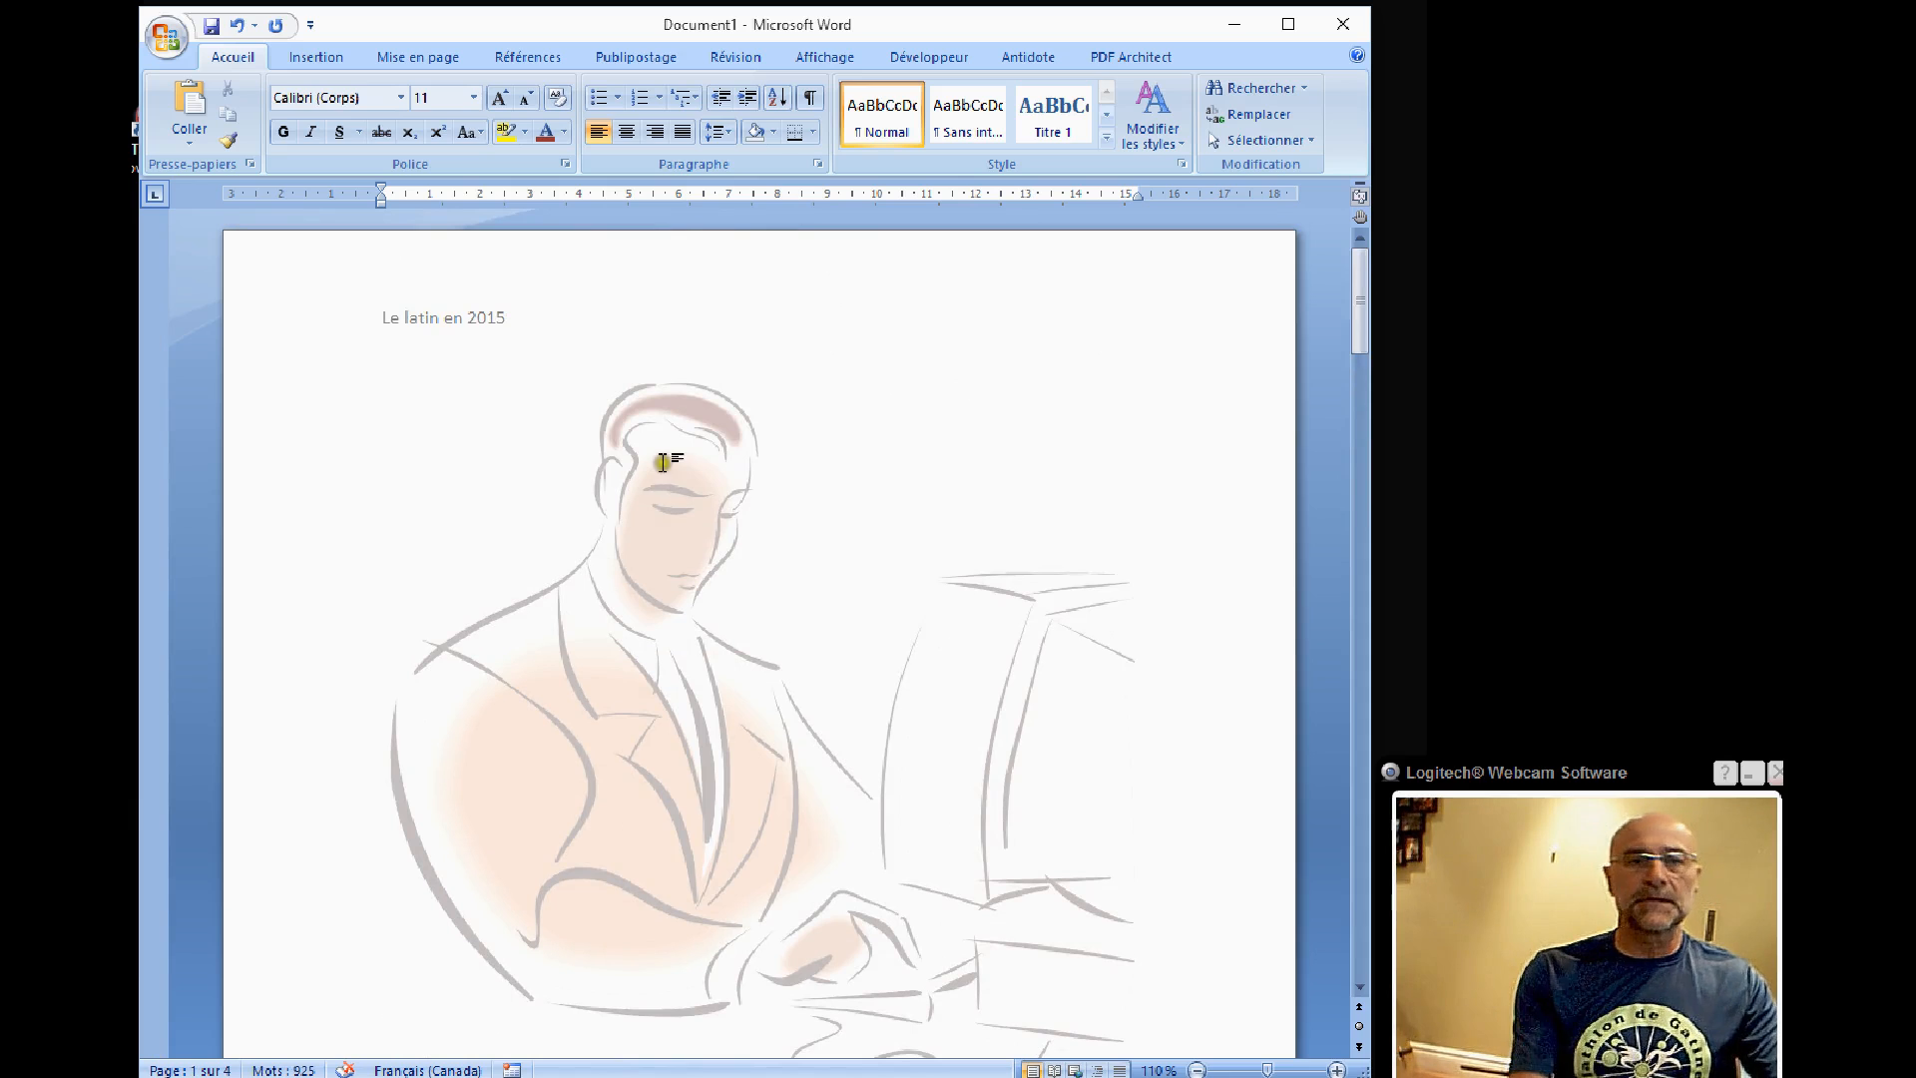
pyautogui.click(525, 379)
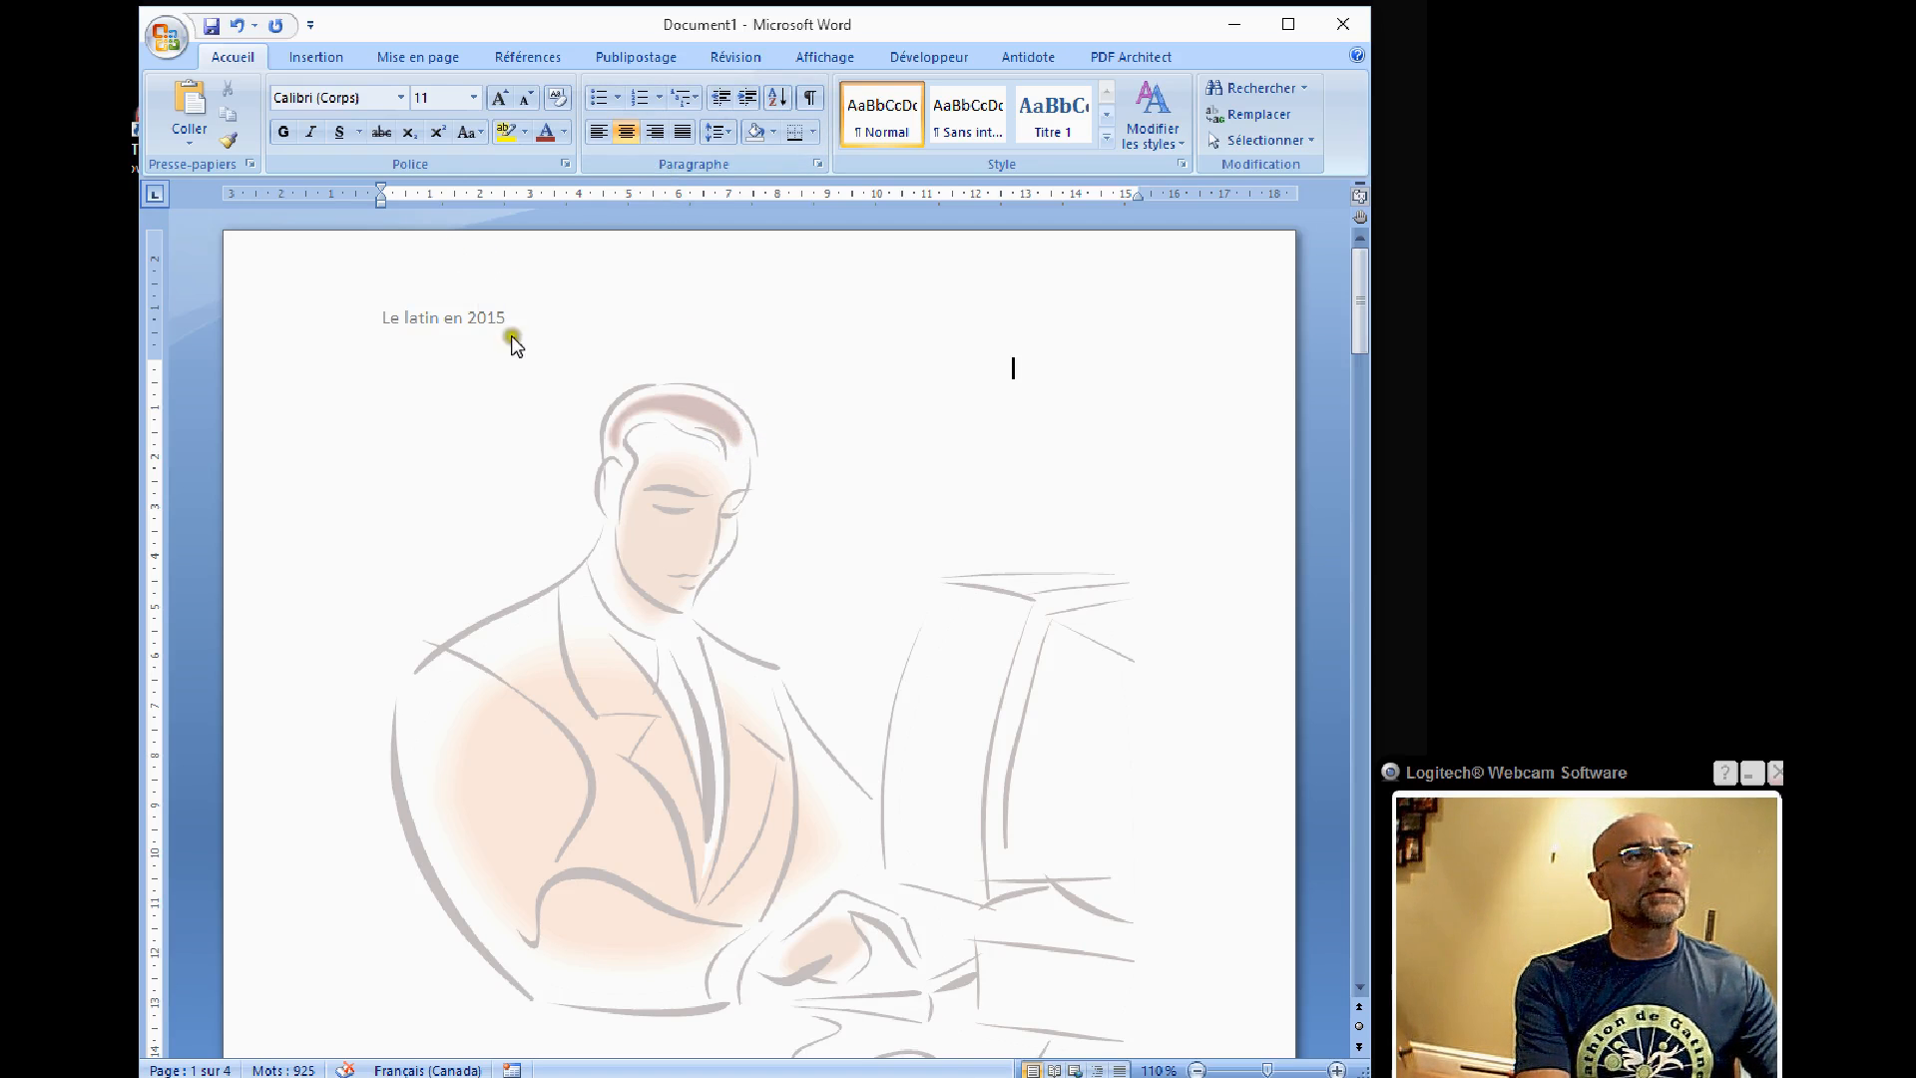
pyautogui.write('we')
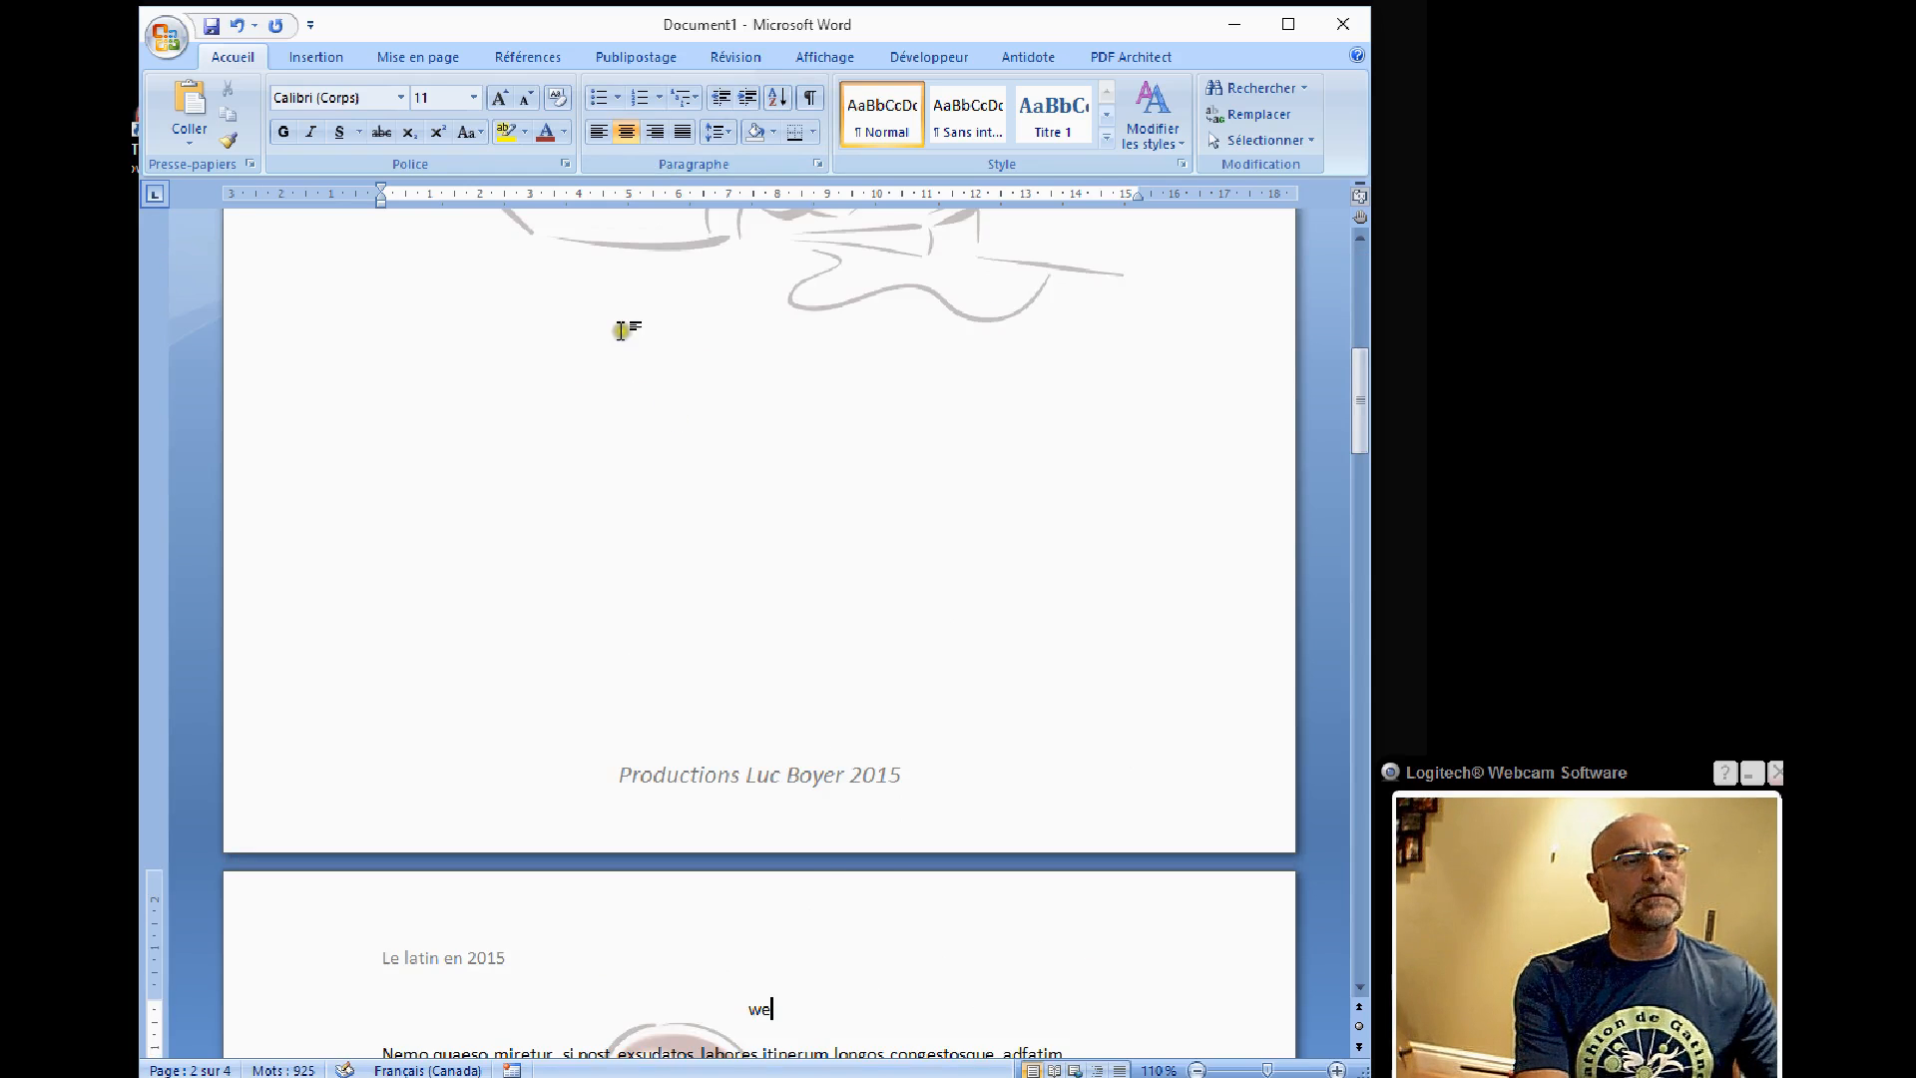
# Step: Enter the centred sample text "dfsadfsdf asdf asdf" at the start of the blank first page's body
pyautogui.scroll(3, 679, 379)
pyautogui.scroll(-4, 748, 479)
pyautogui.scroll(2, 778, 599)
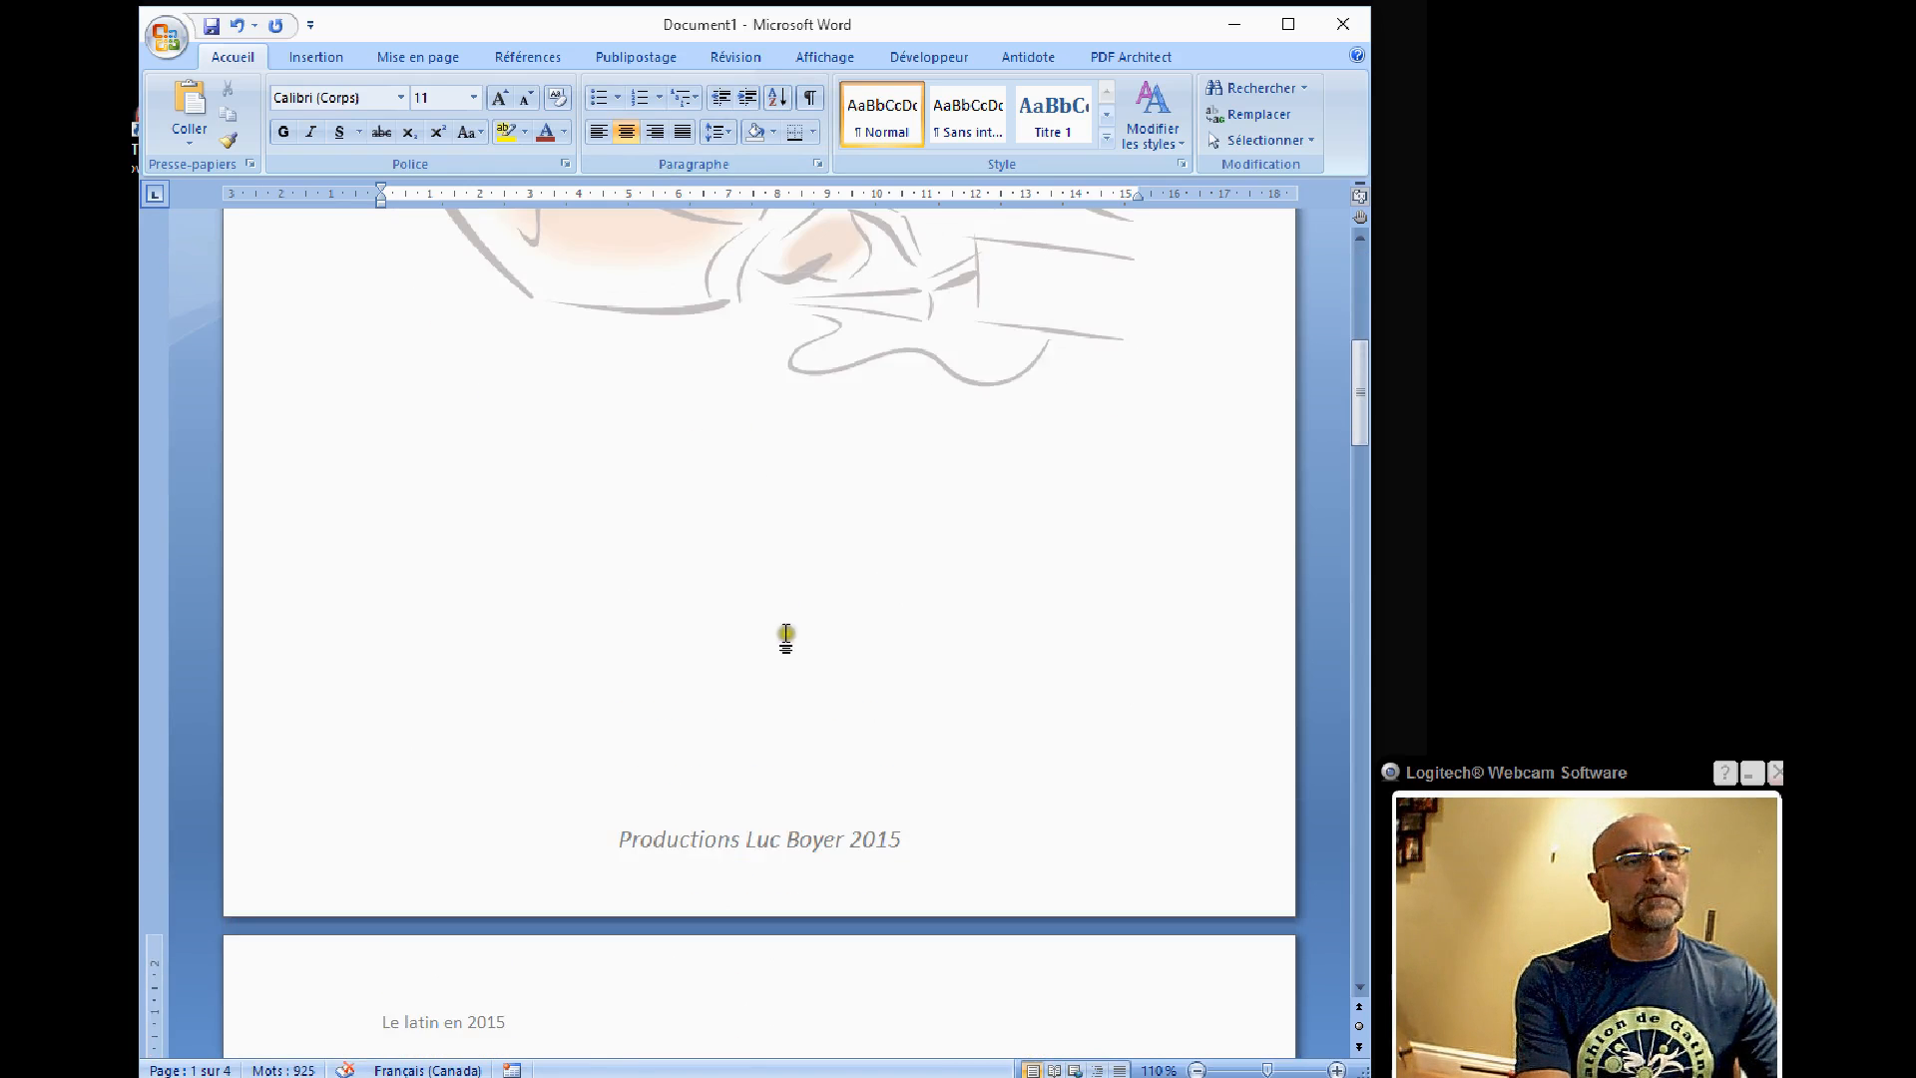
pyautogui.scroll(-4, 786, 636)
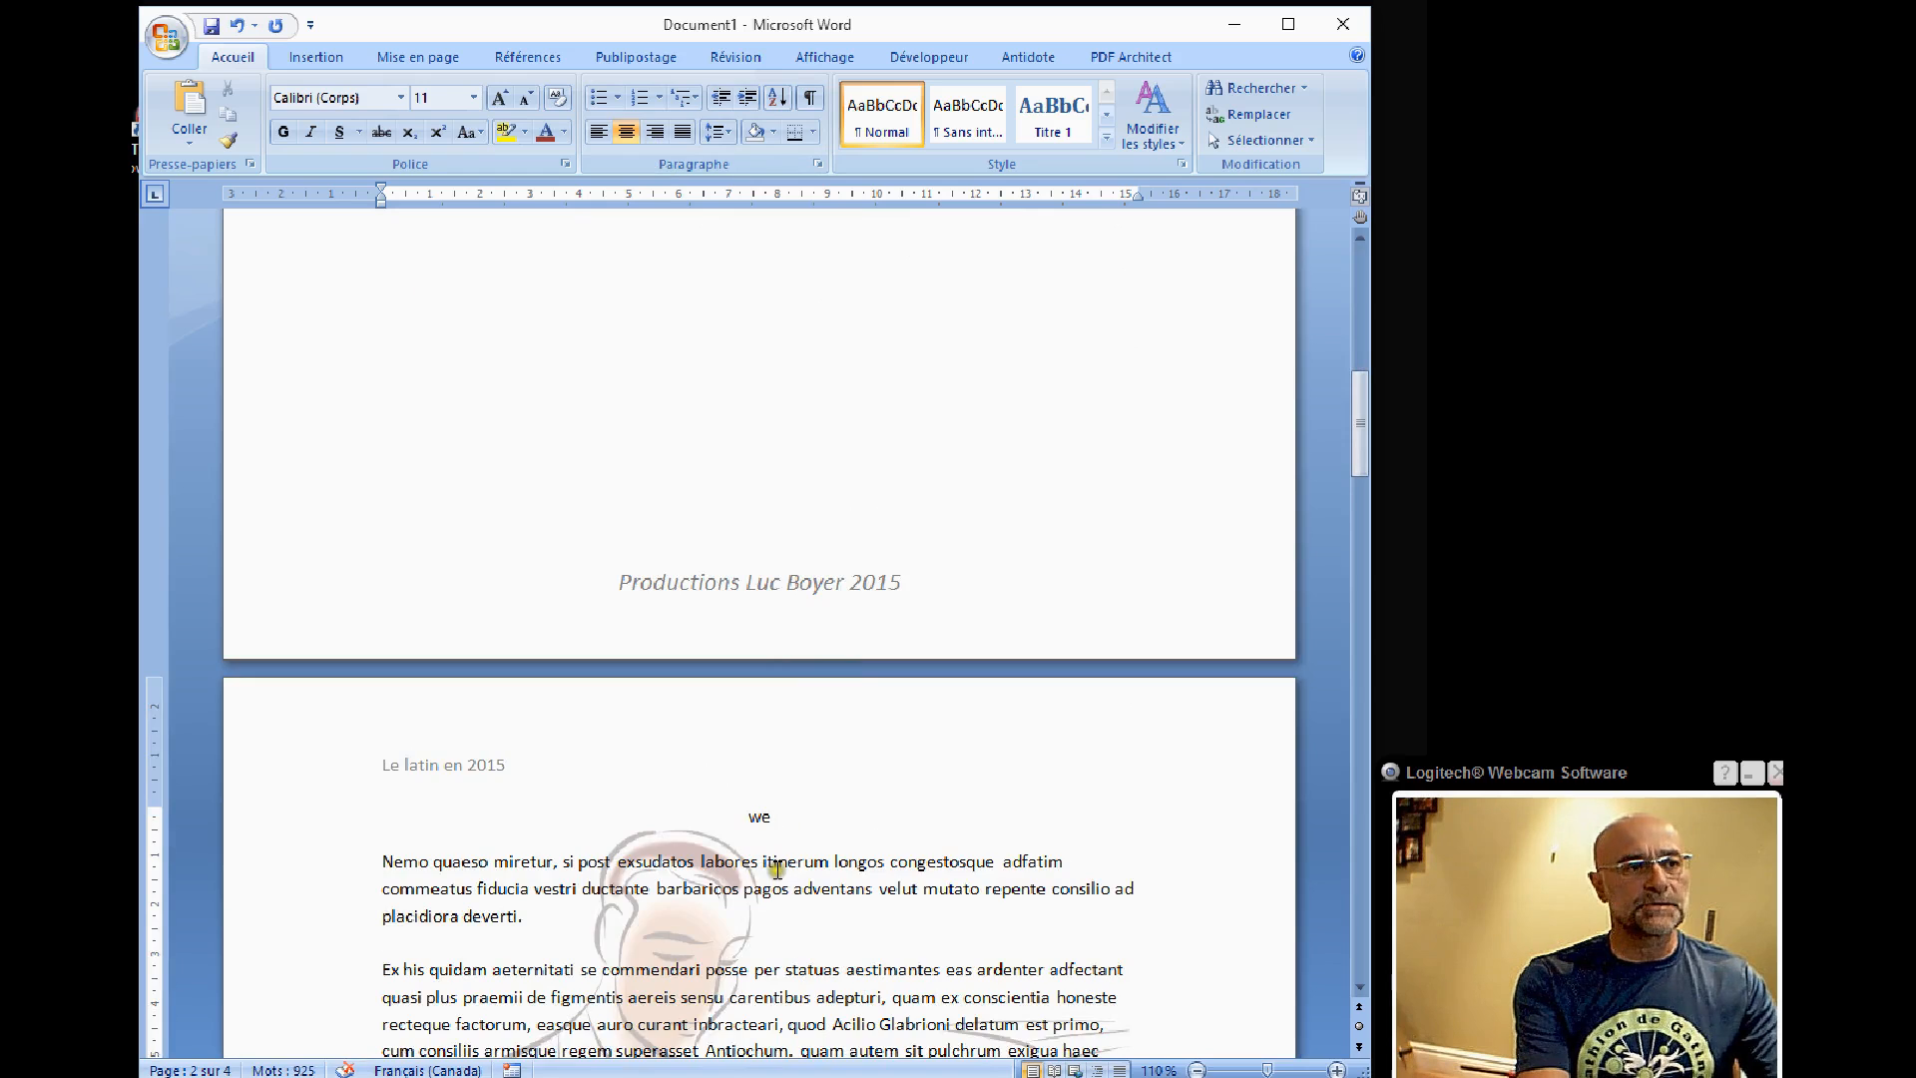
pyautogui.scroll(15, 777, 868)
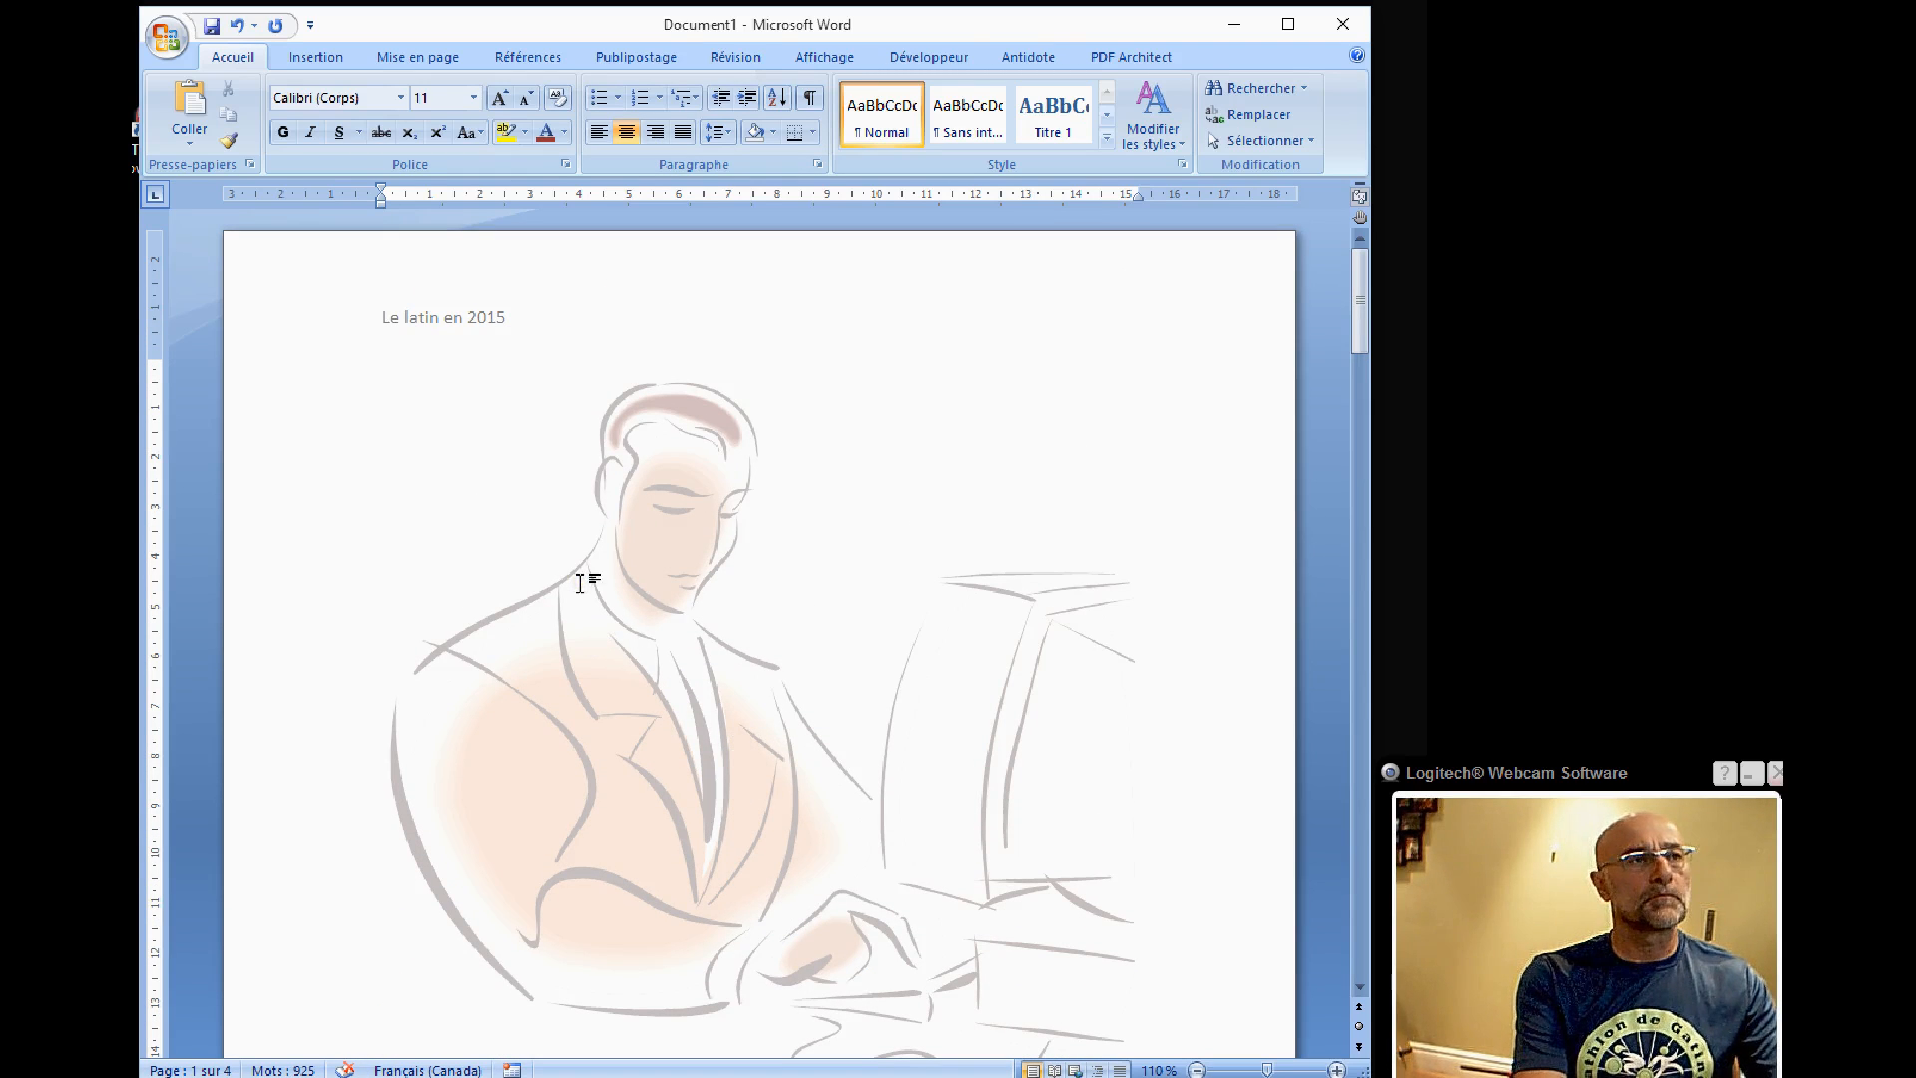
pyautogui.write('dfsadfsdf asdf asdf')
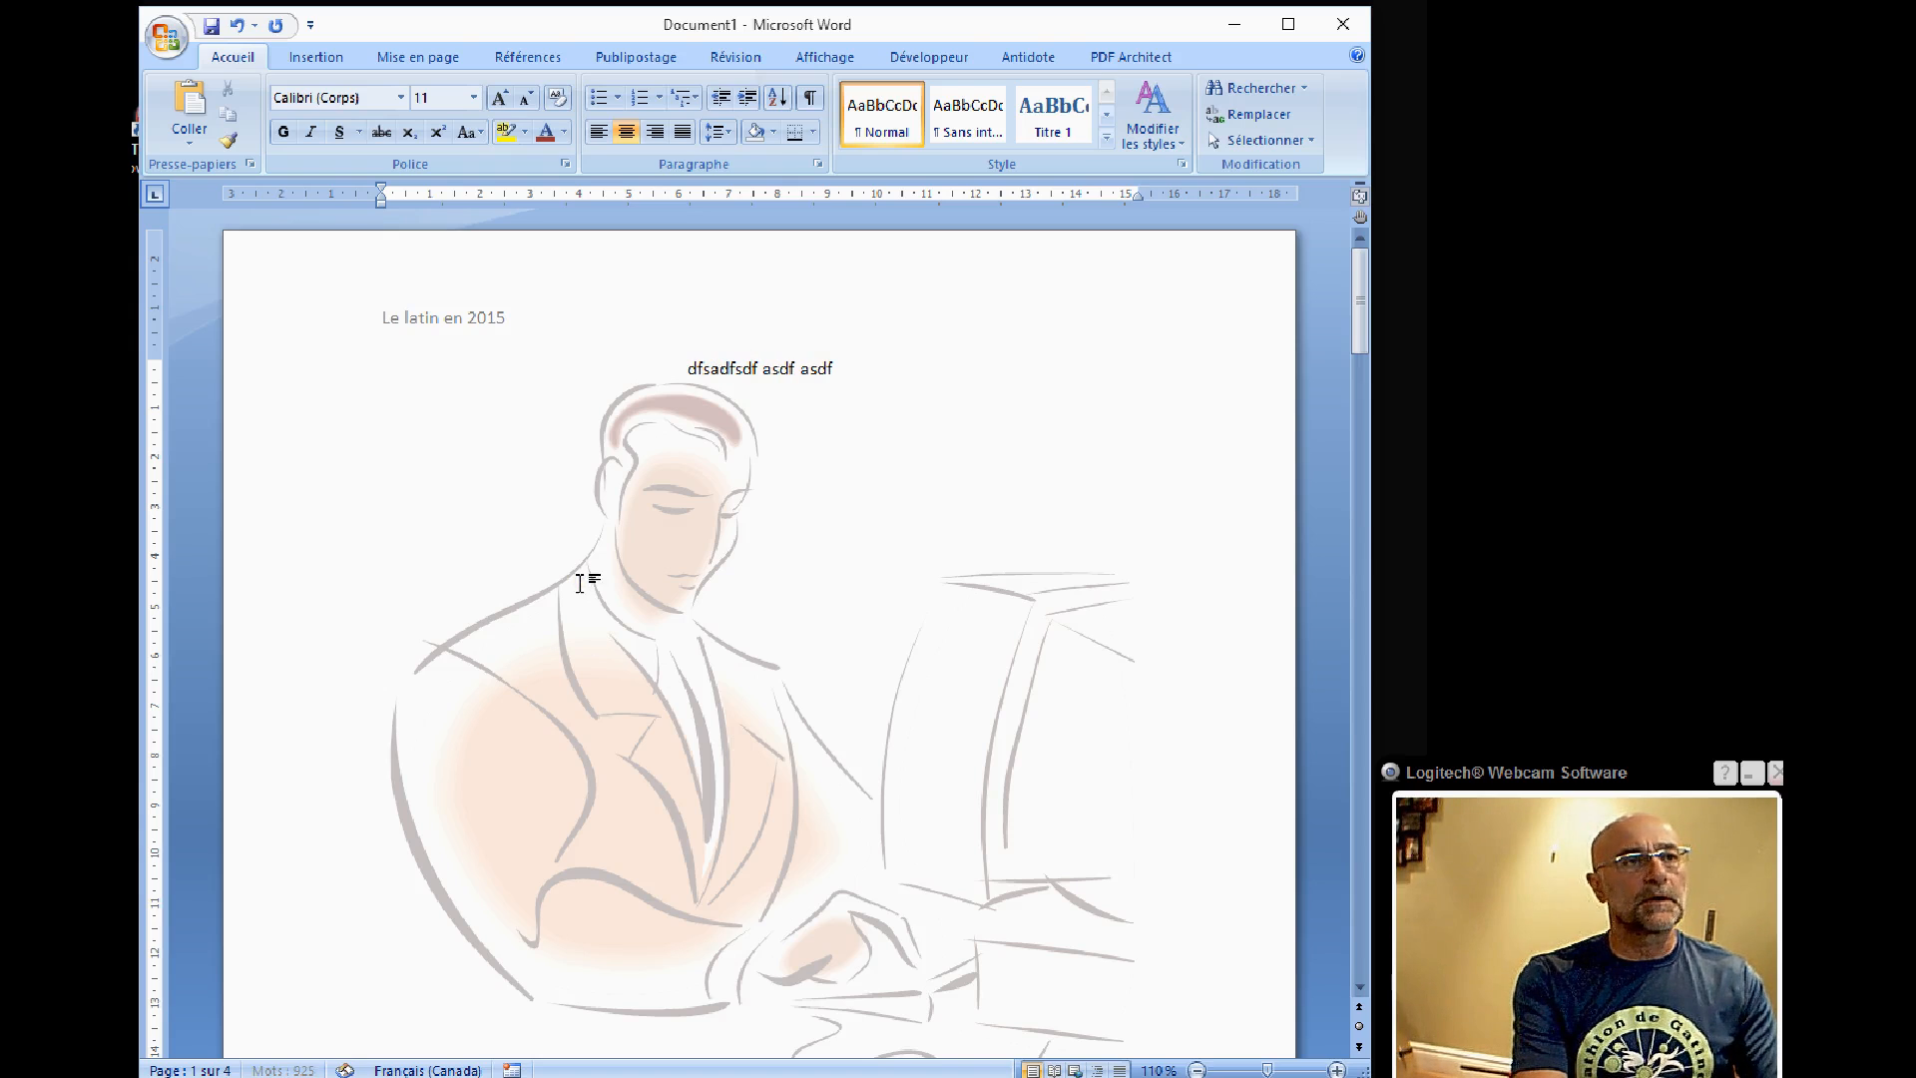
# Step: Leave two blank lines below page 1's first text line and add the sample line "asf asdfasdfasdfasdf asdf asdfasdfasdf as"
pyautogui.press('Return')
pyautogui.press('Return')
pyautogui.press('Return')
pyautogui.press('Return')
pyautogui.write('asf asdfasdfasdfa')
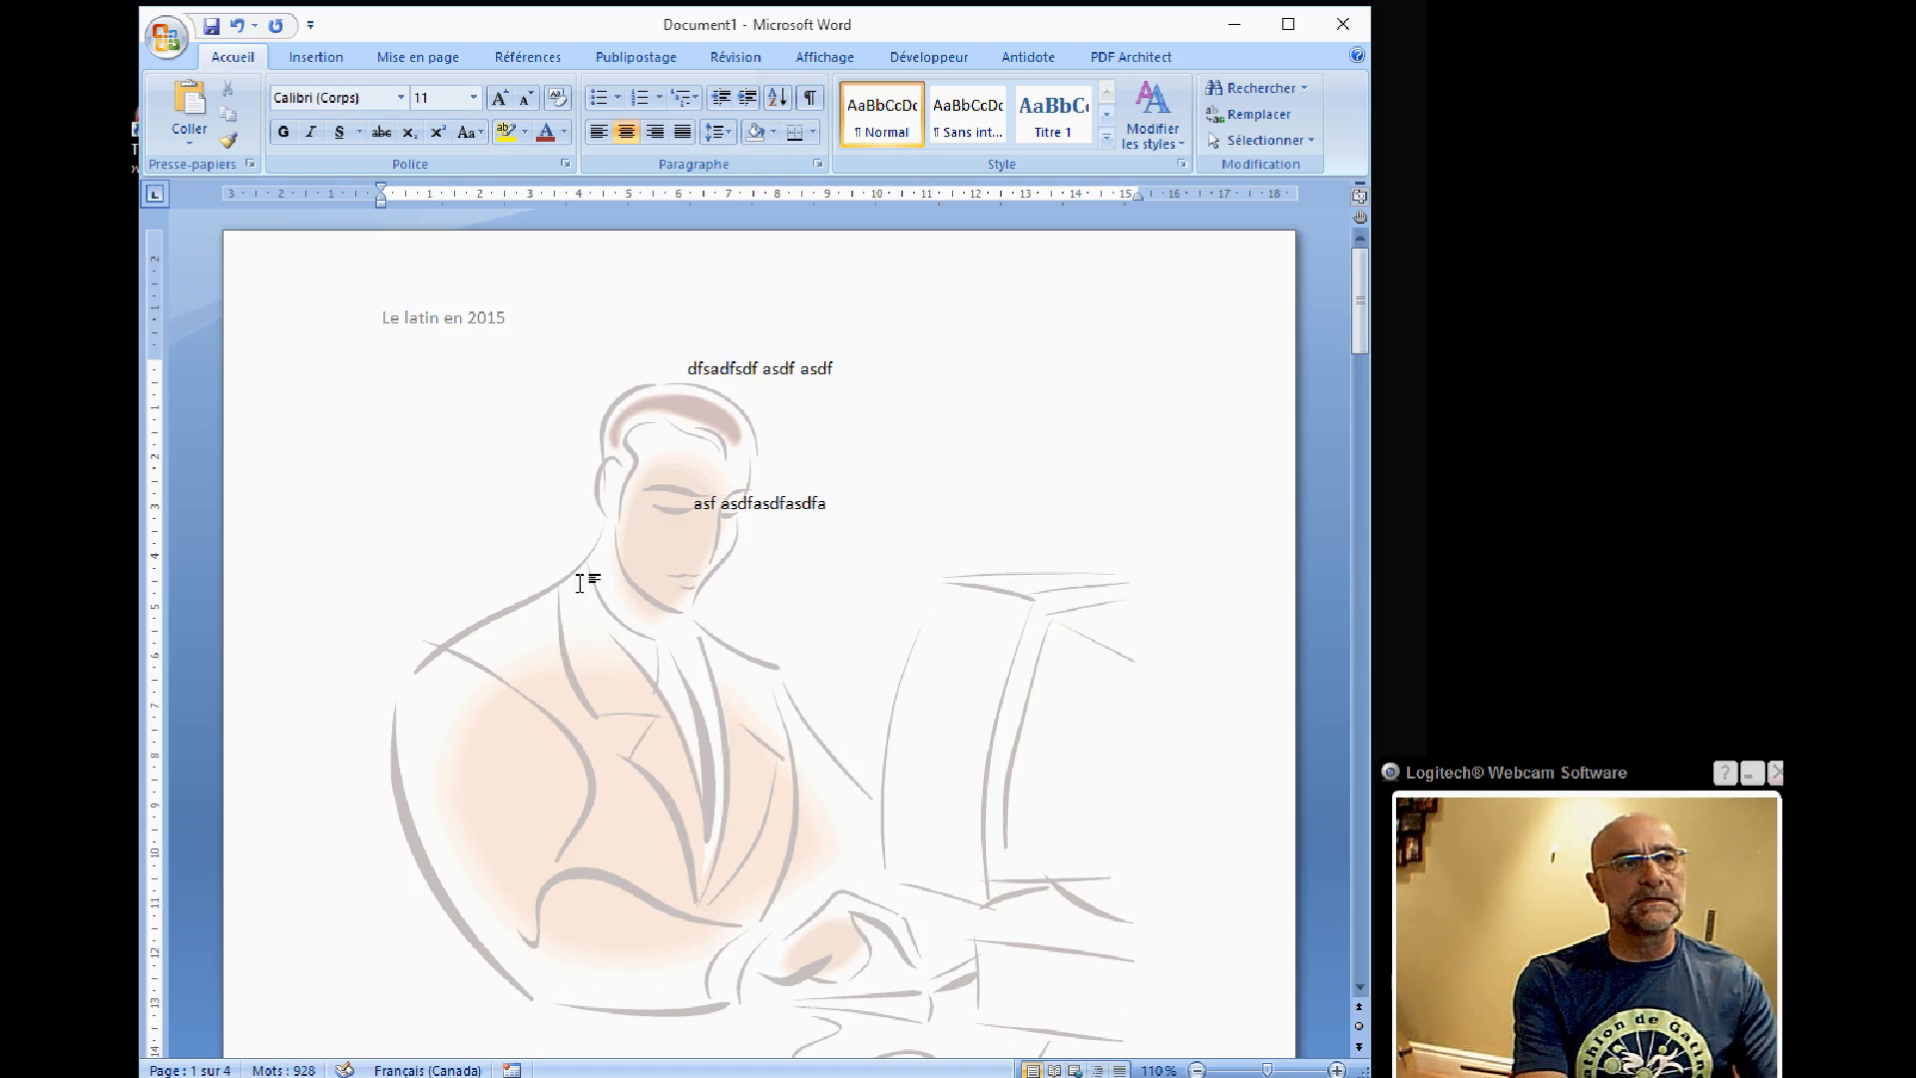
pyautogui.write('sdf asdf asdfasdfasdf as')
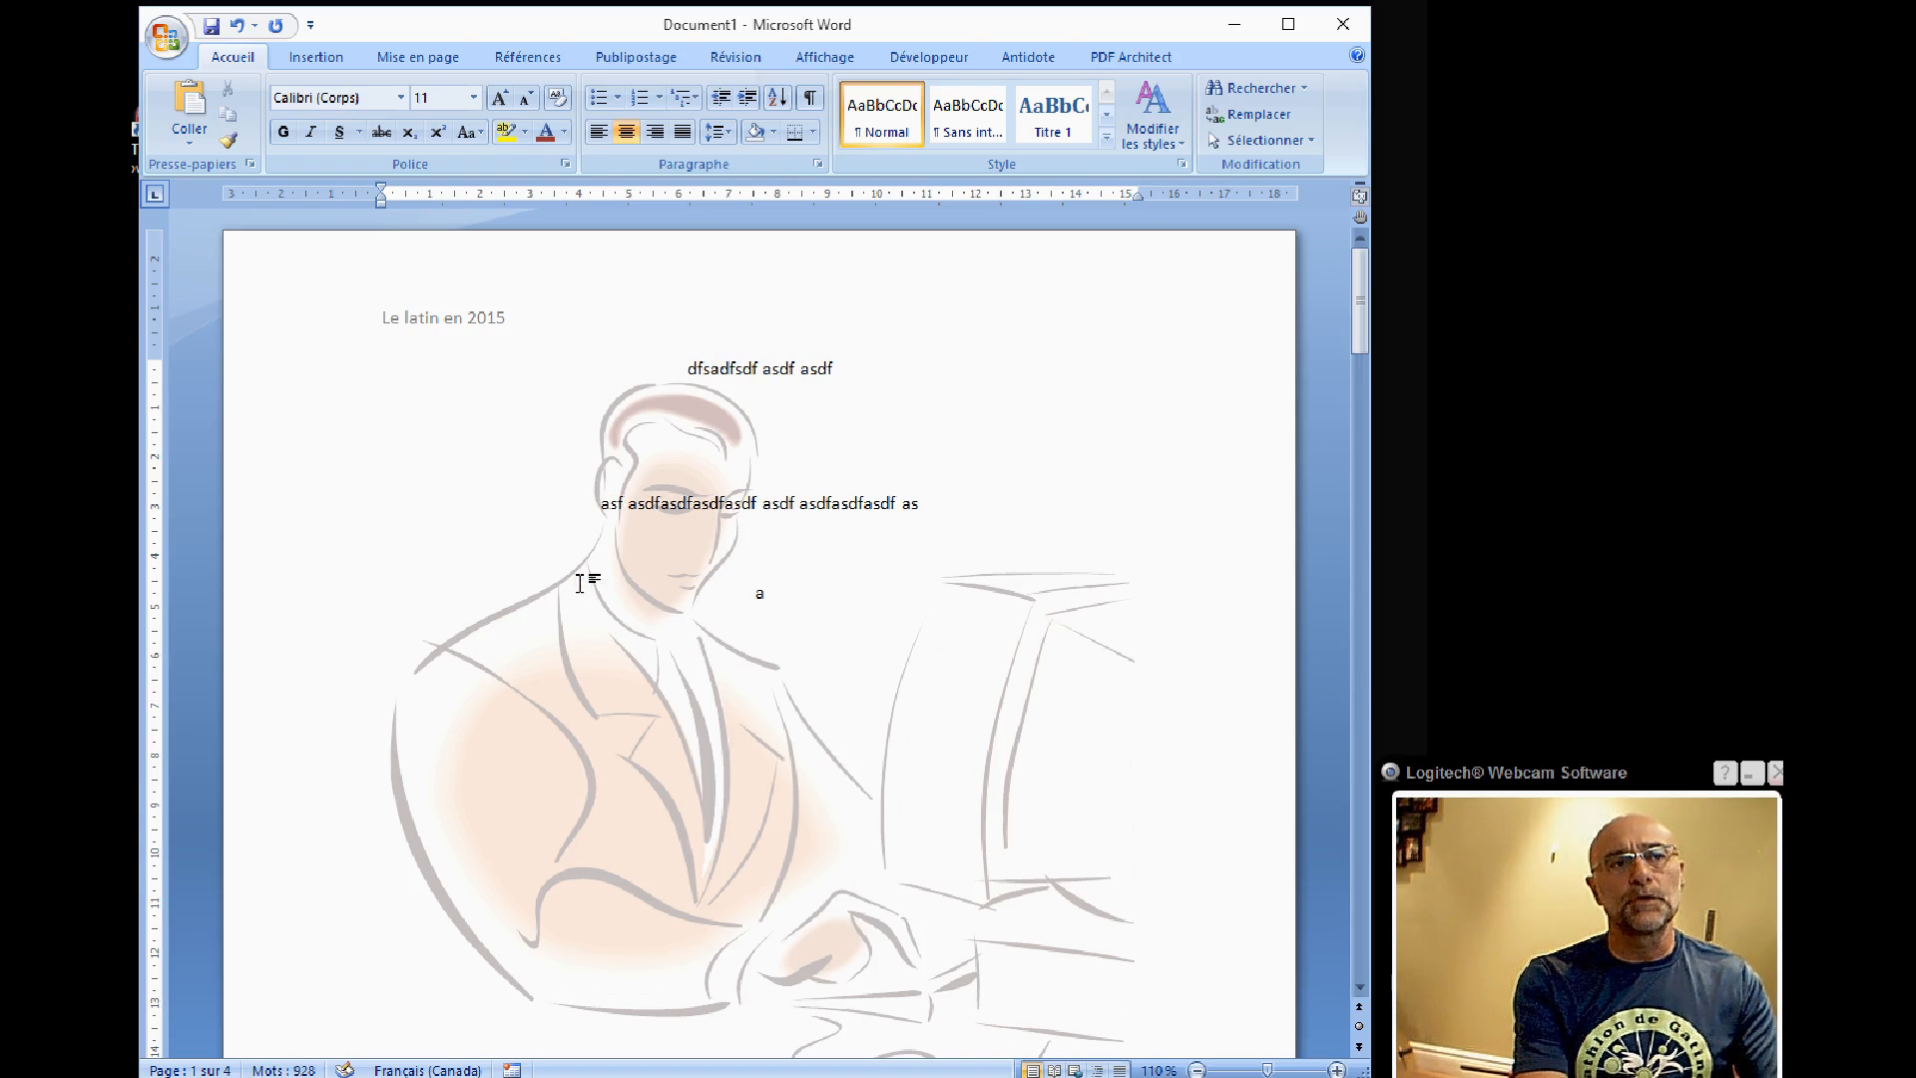
# Step: After one blank line, add the sample lines "asdfasdf asdf asdf asdf asdfasdf asdf asdf asf" and "asdf asdf asdf asdf asdf asdf"
pyautogui.press('Return')
pyautogui.press('Return')
pyautogui.press('Return')
pyautogui.write('asdfasdf asdf asdf asdf asd')
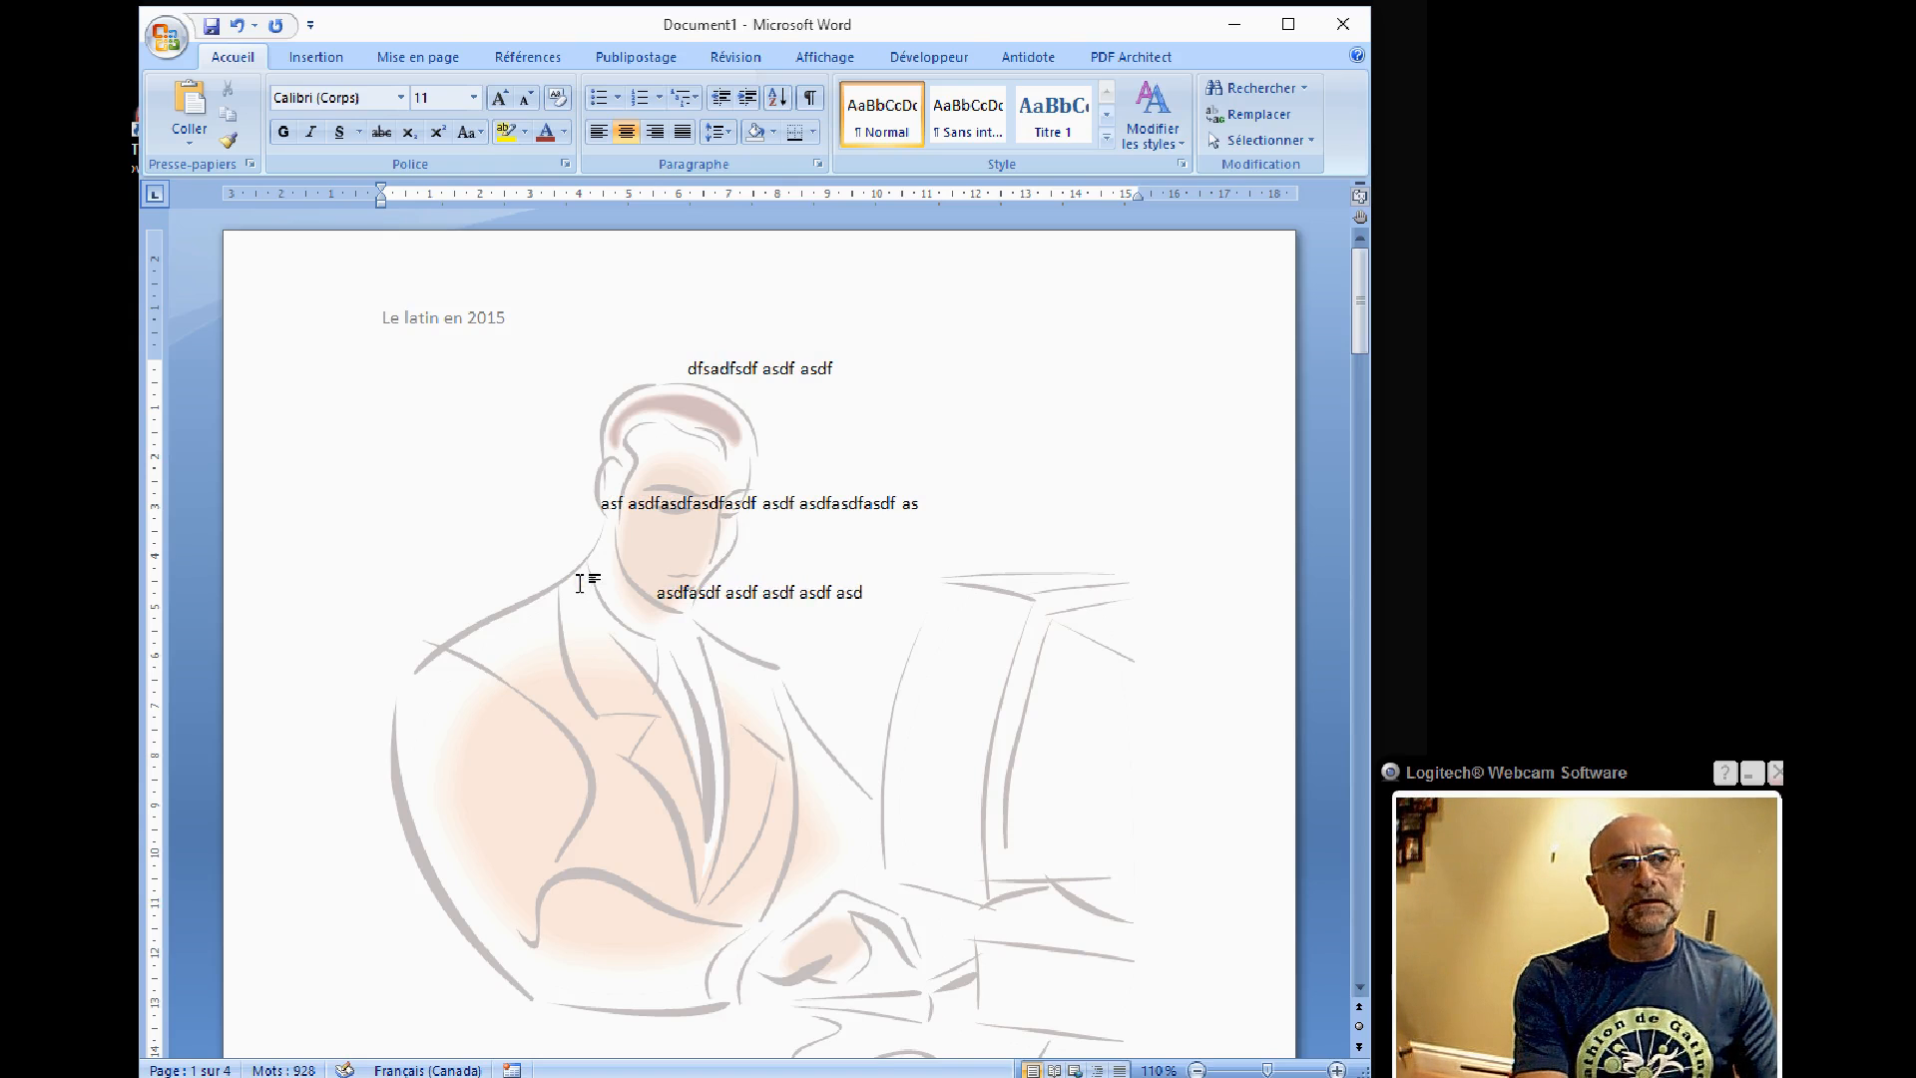
pyautogui.write('fasdf asdf asdf asf')
pyautogui.press('Return')
pyautogui.write('asdf asdf asdf asdf')
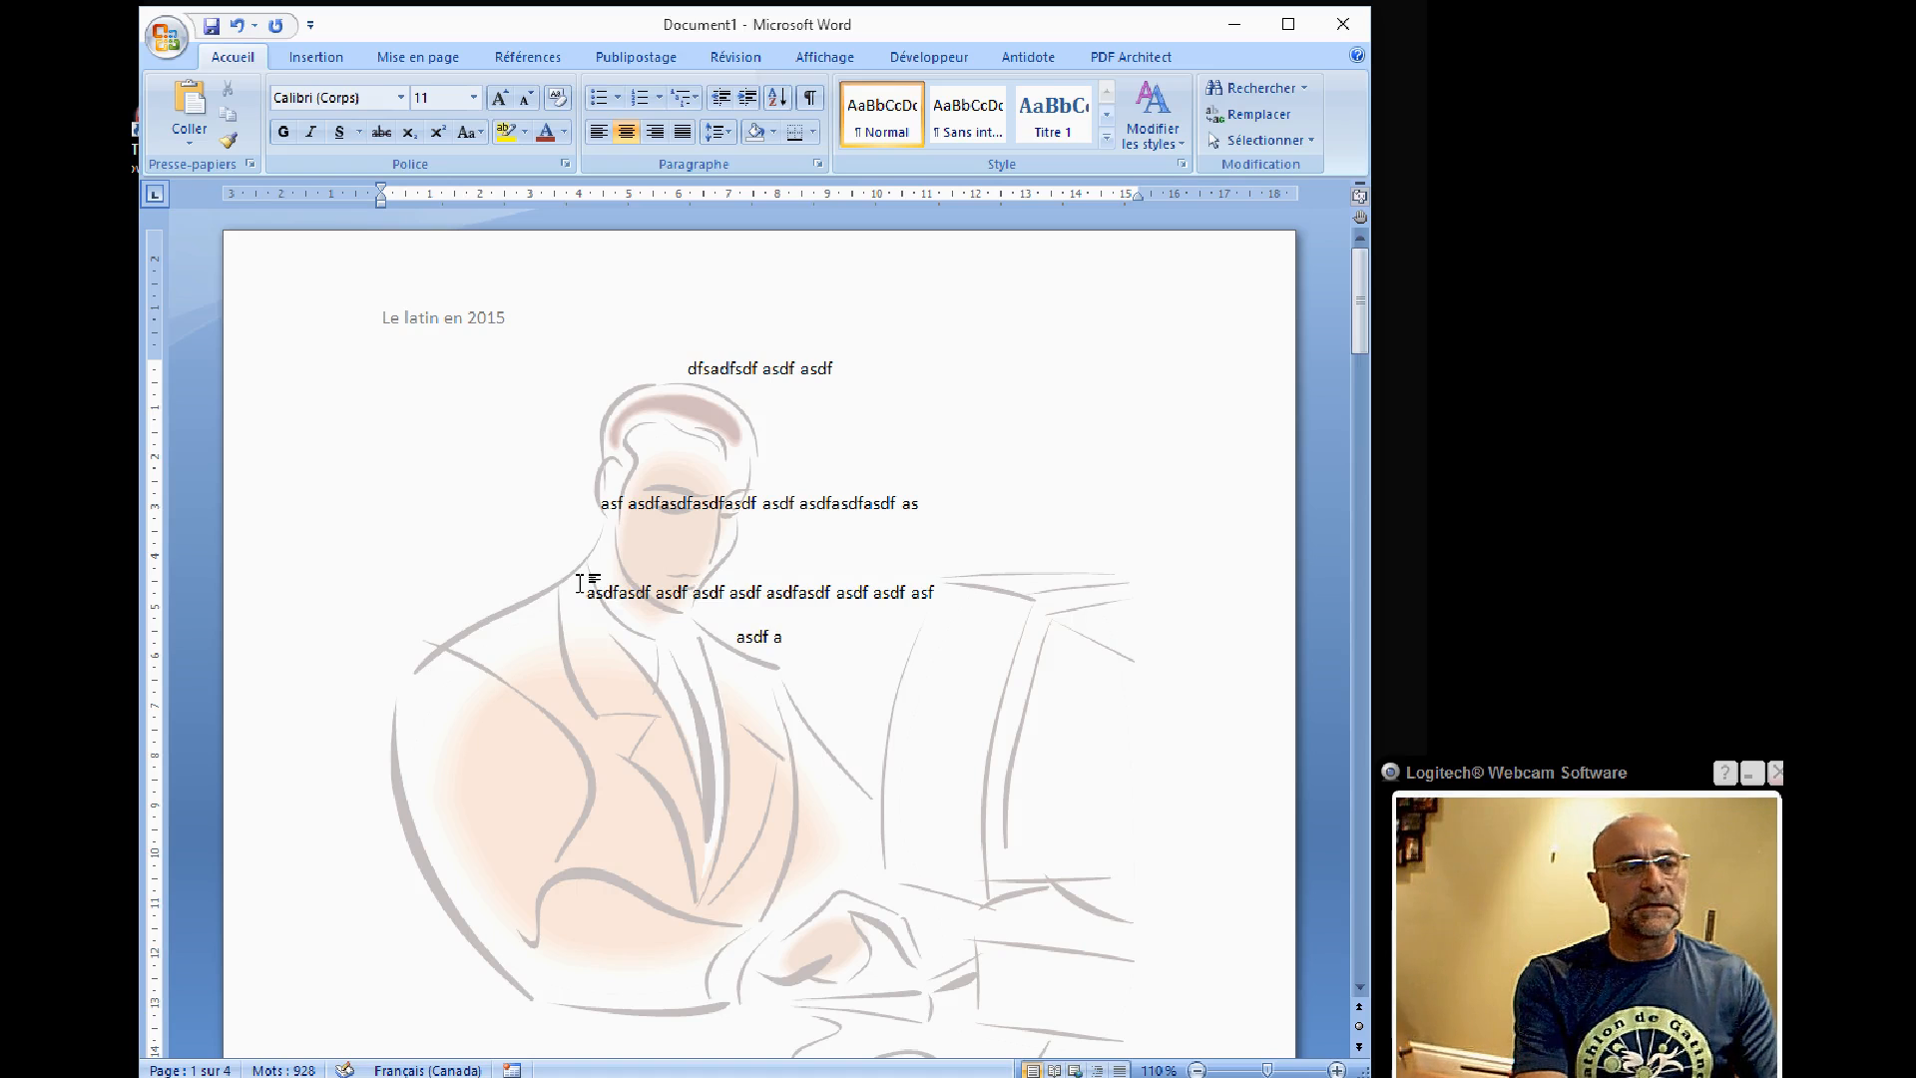
pyautogui.write(' asdf asdf')
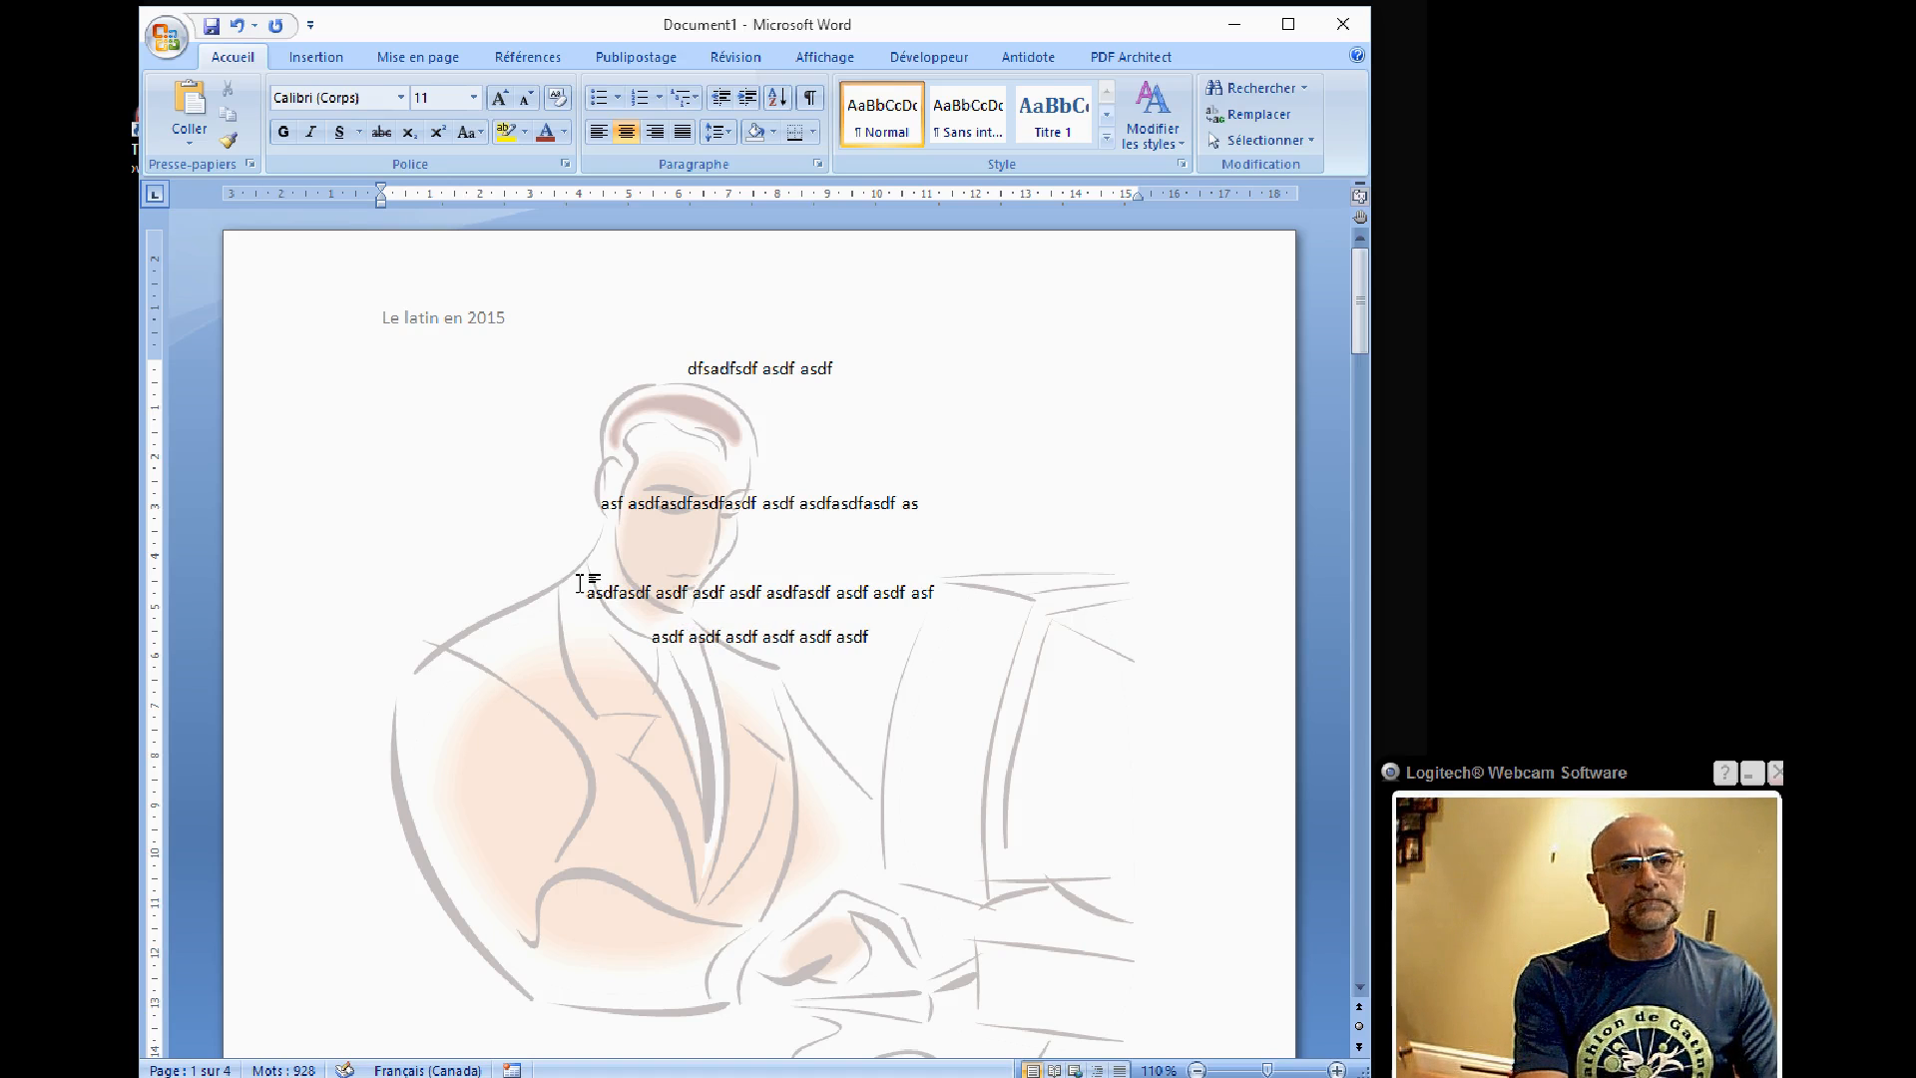
# Step: Leave three blank lines on page 1 and add the sample line "asdf asd fasdf asdf"
pyautogui.press('Return')
pyautogui.press('Return')
pyautogui.press('Return')
pyautogui.press('Return')
pyautogui.write('asdf asd fasdf asdf')
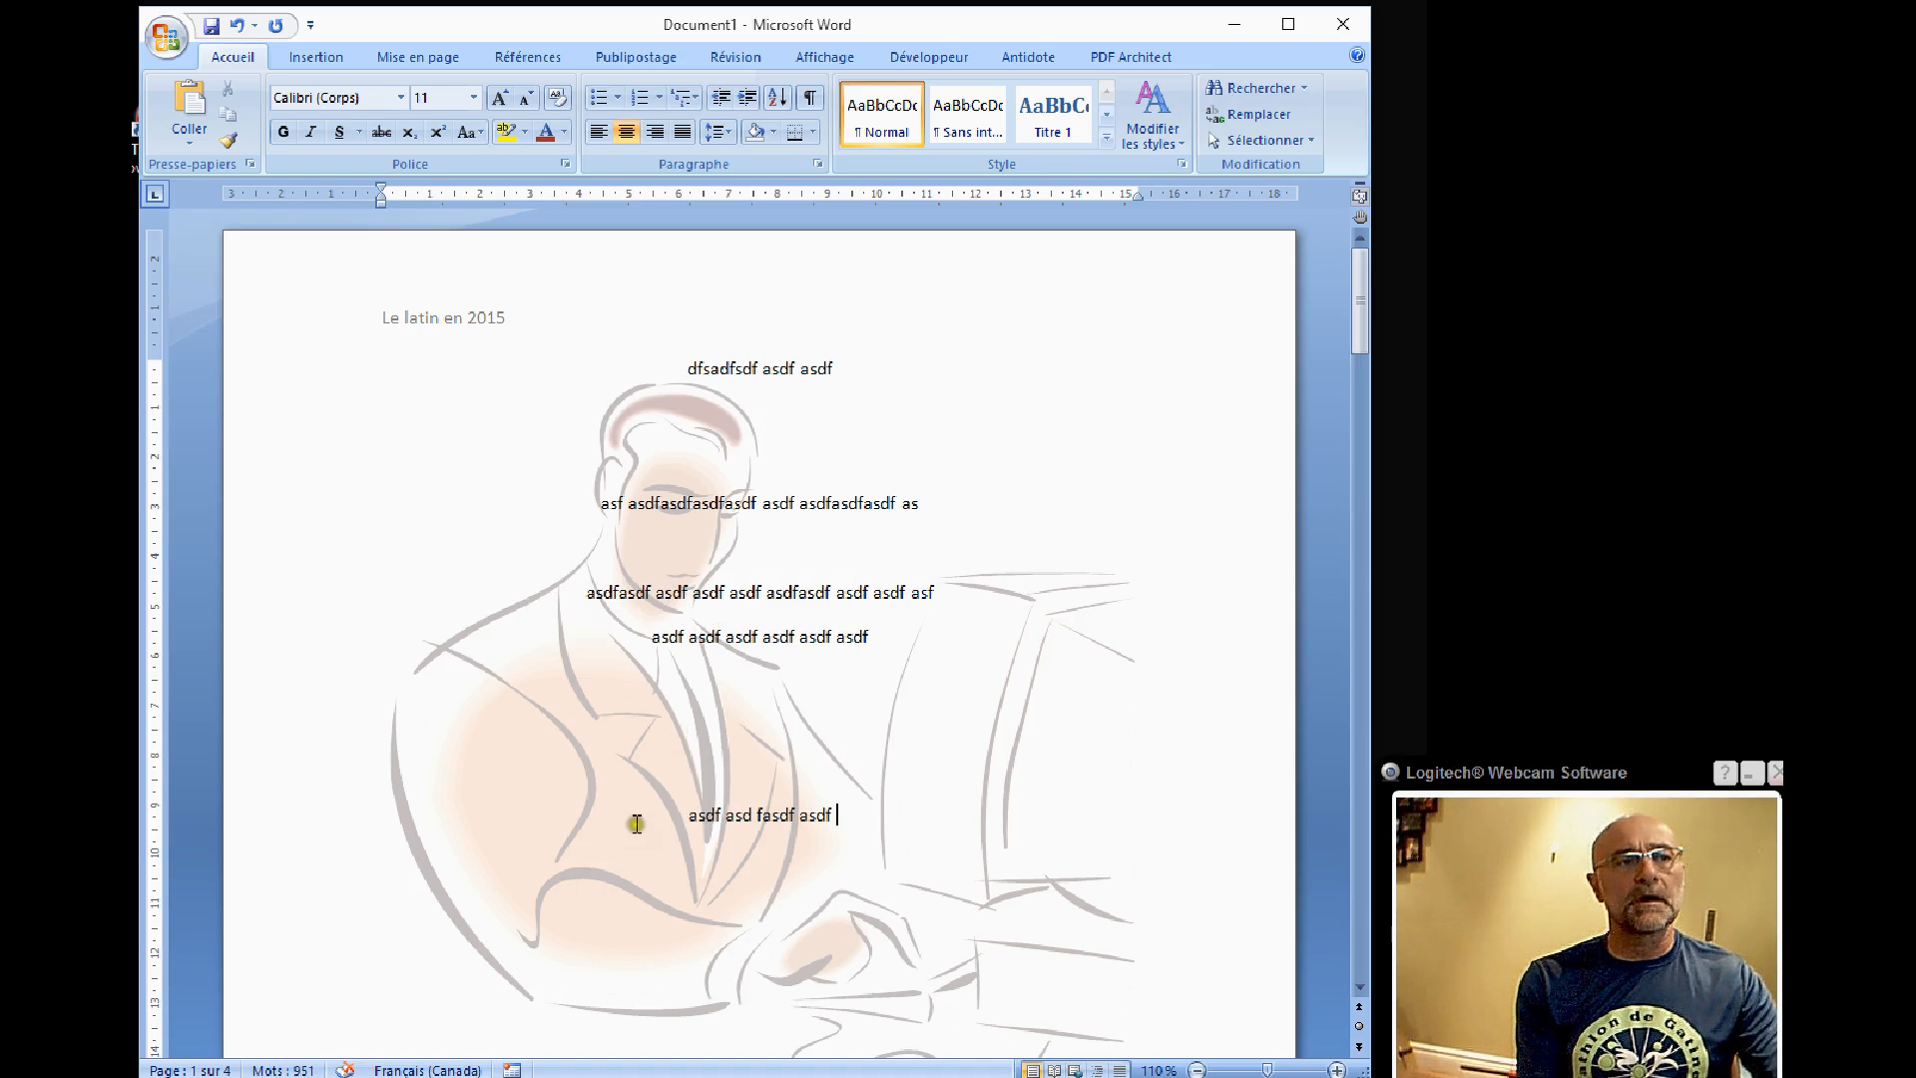
# Step: Open page 1's header for editing and enable a different first page for the header and footer
pyautogui.scroll(-10, 598, 706)
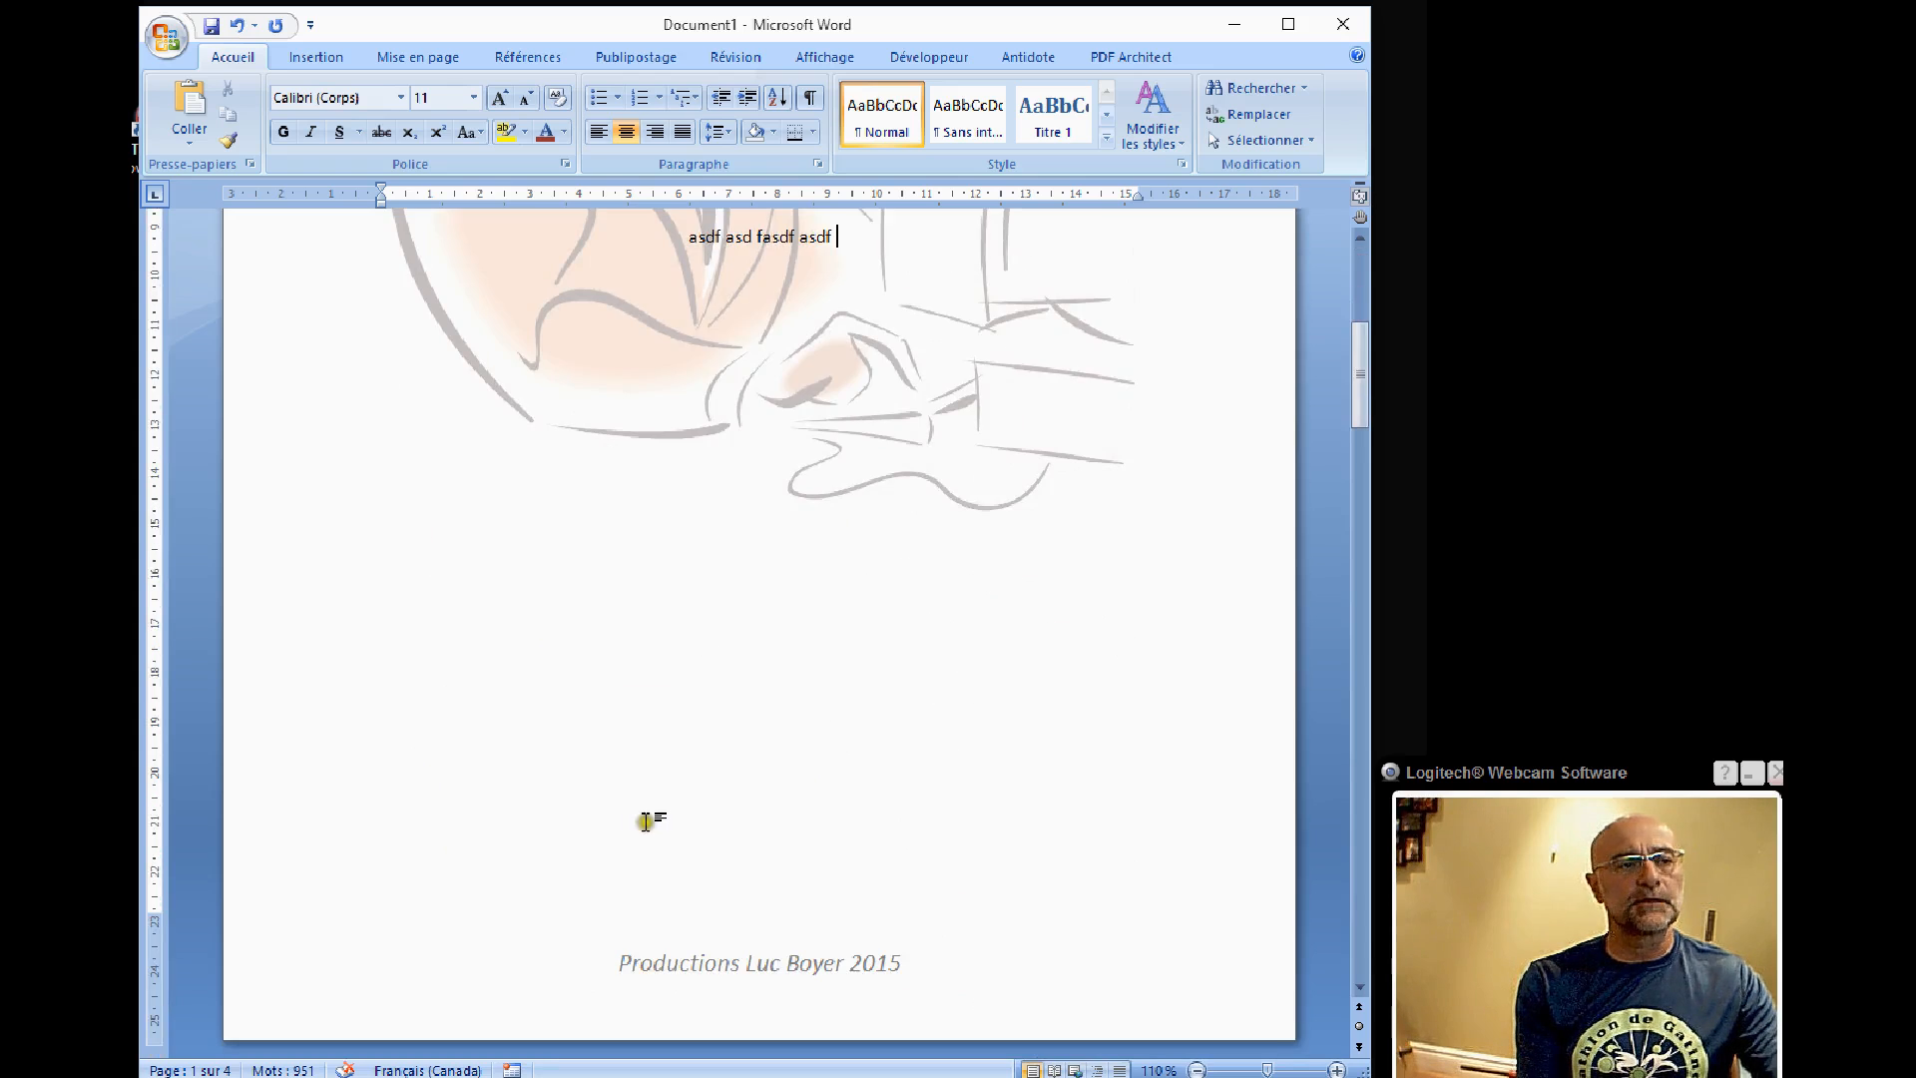
pyautogui.scroll(6, 671, 847)
pyautogui.scroll(3, 676, 831)
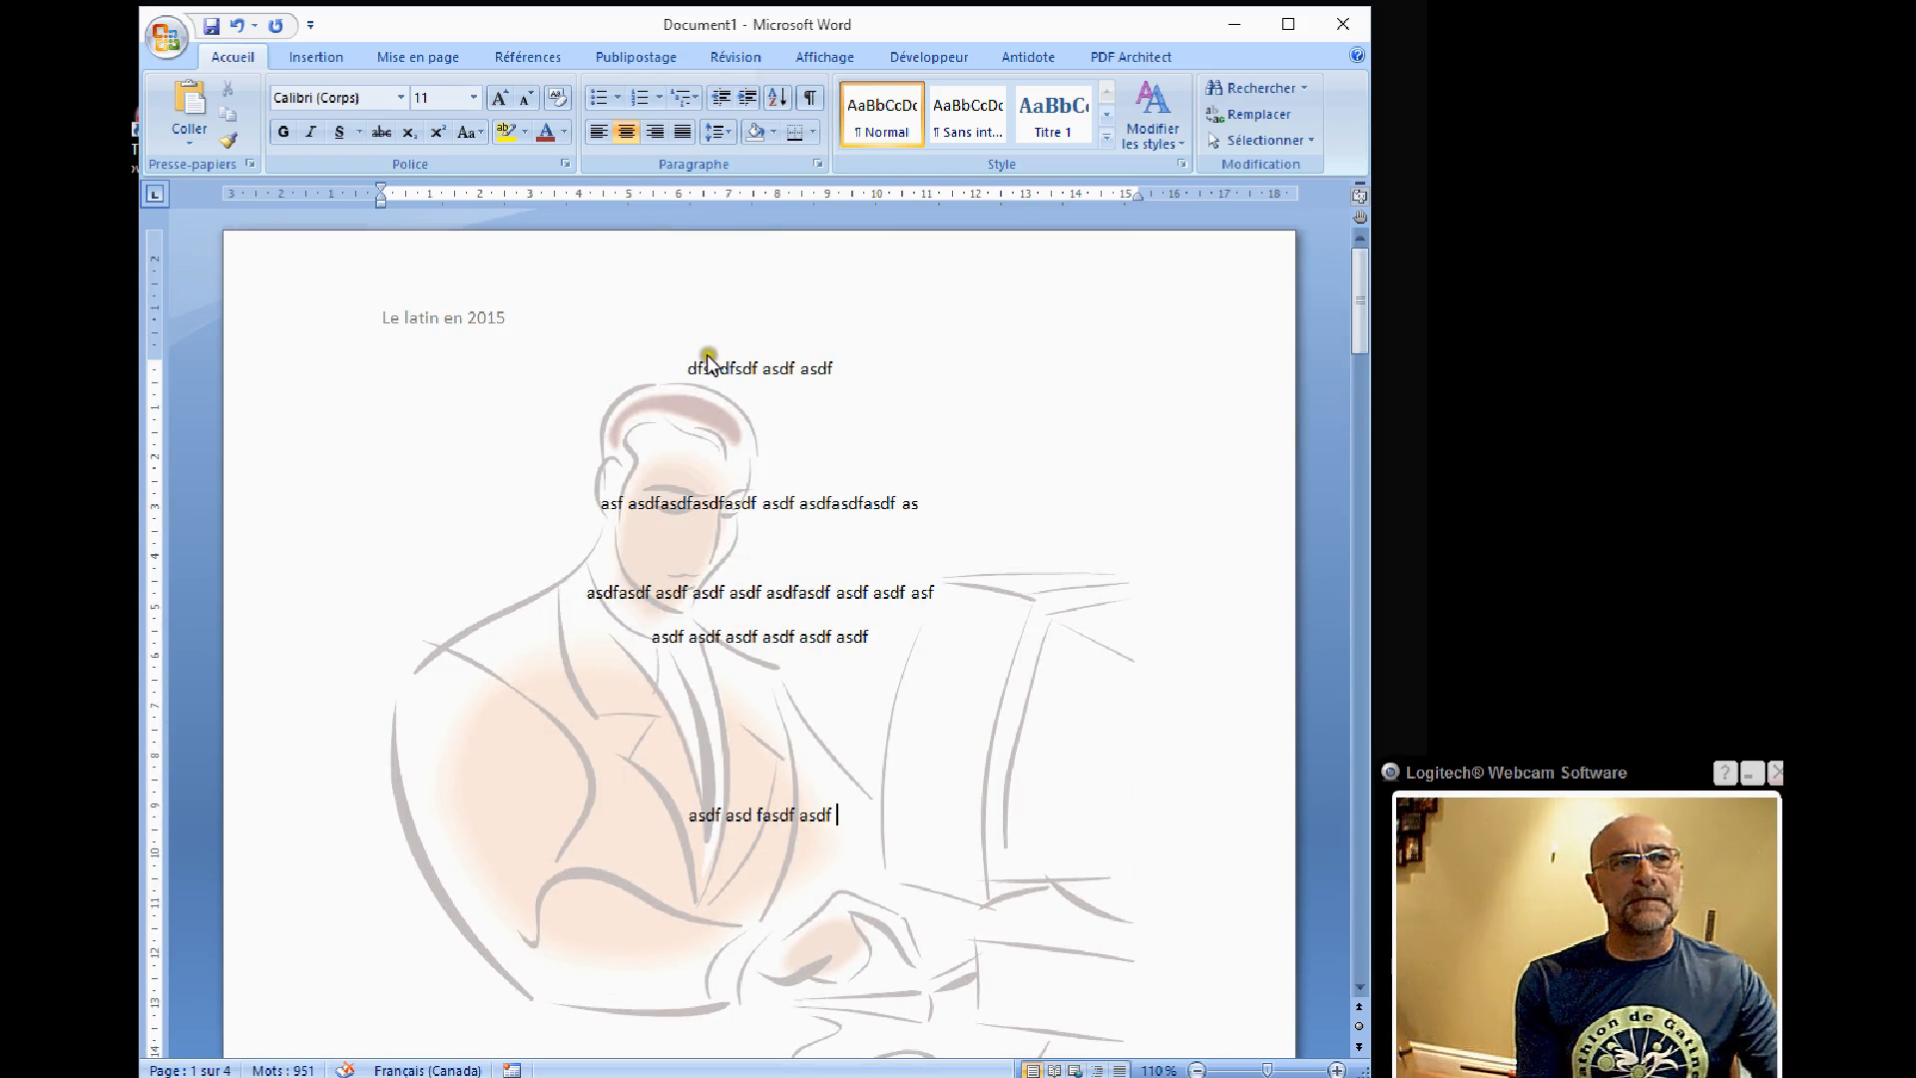
pyautogui.doubleClick(645, 309)
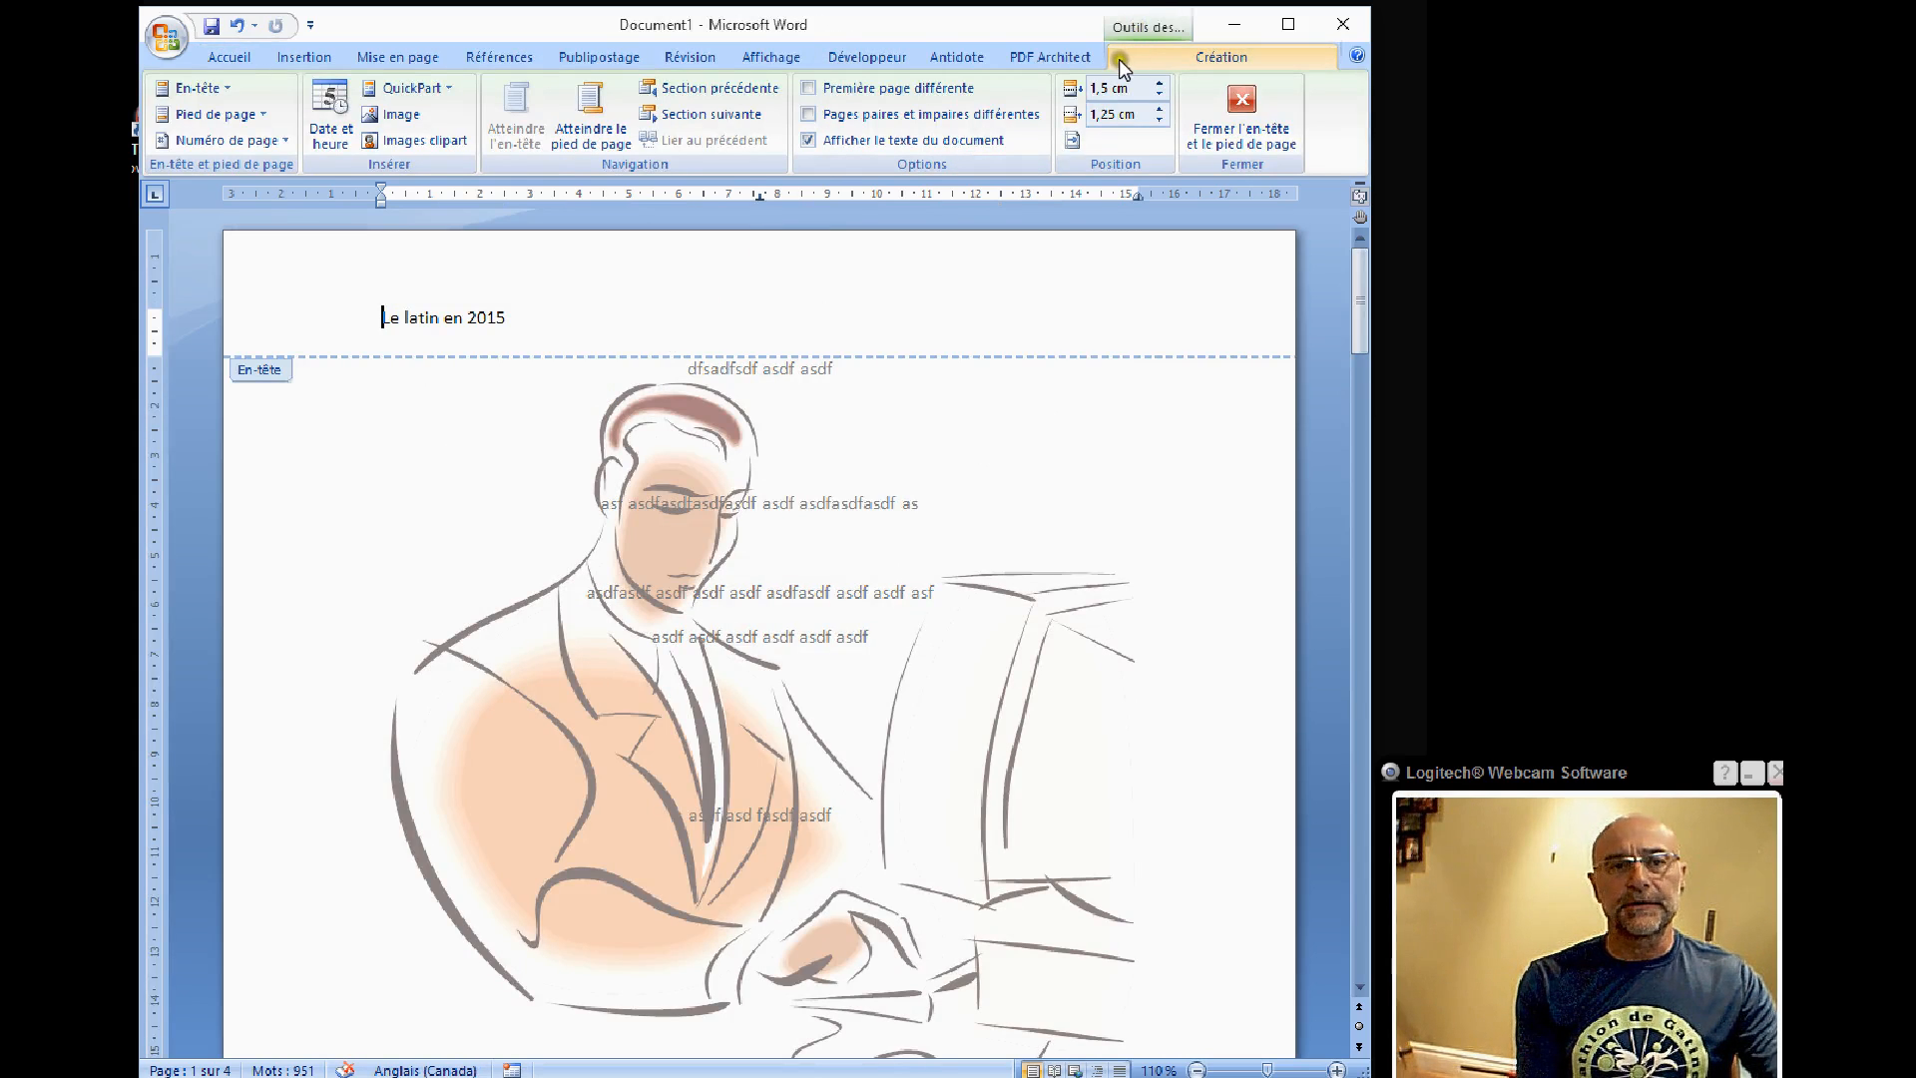
pyautogui.click(807, 88)
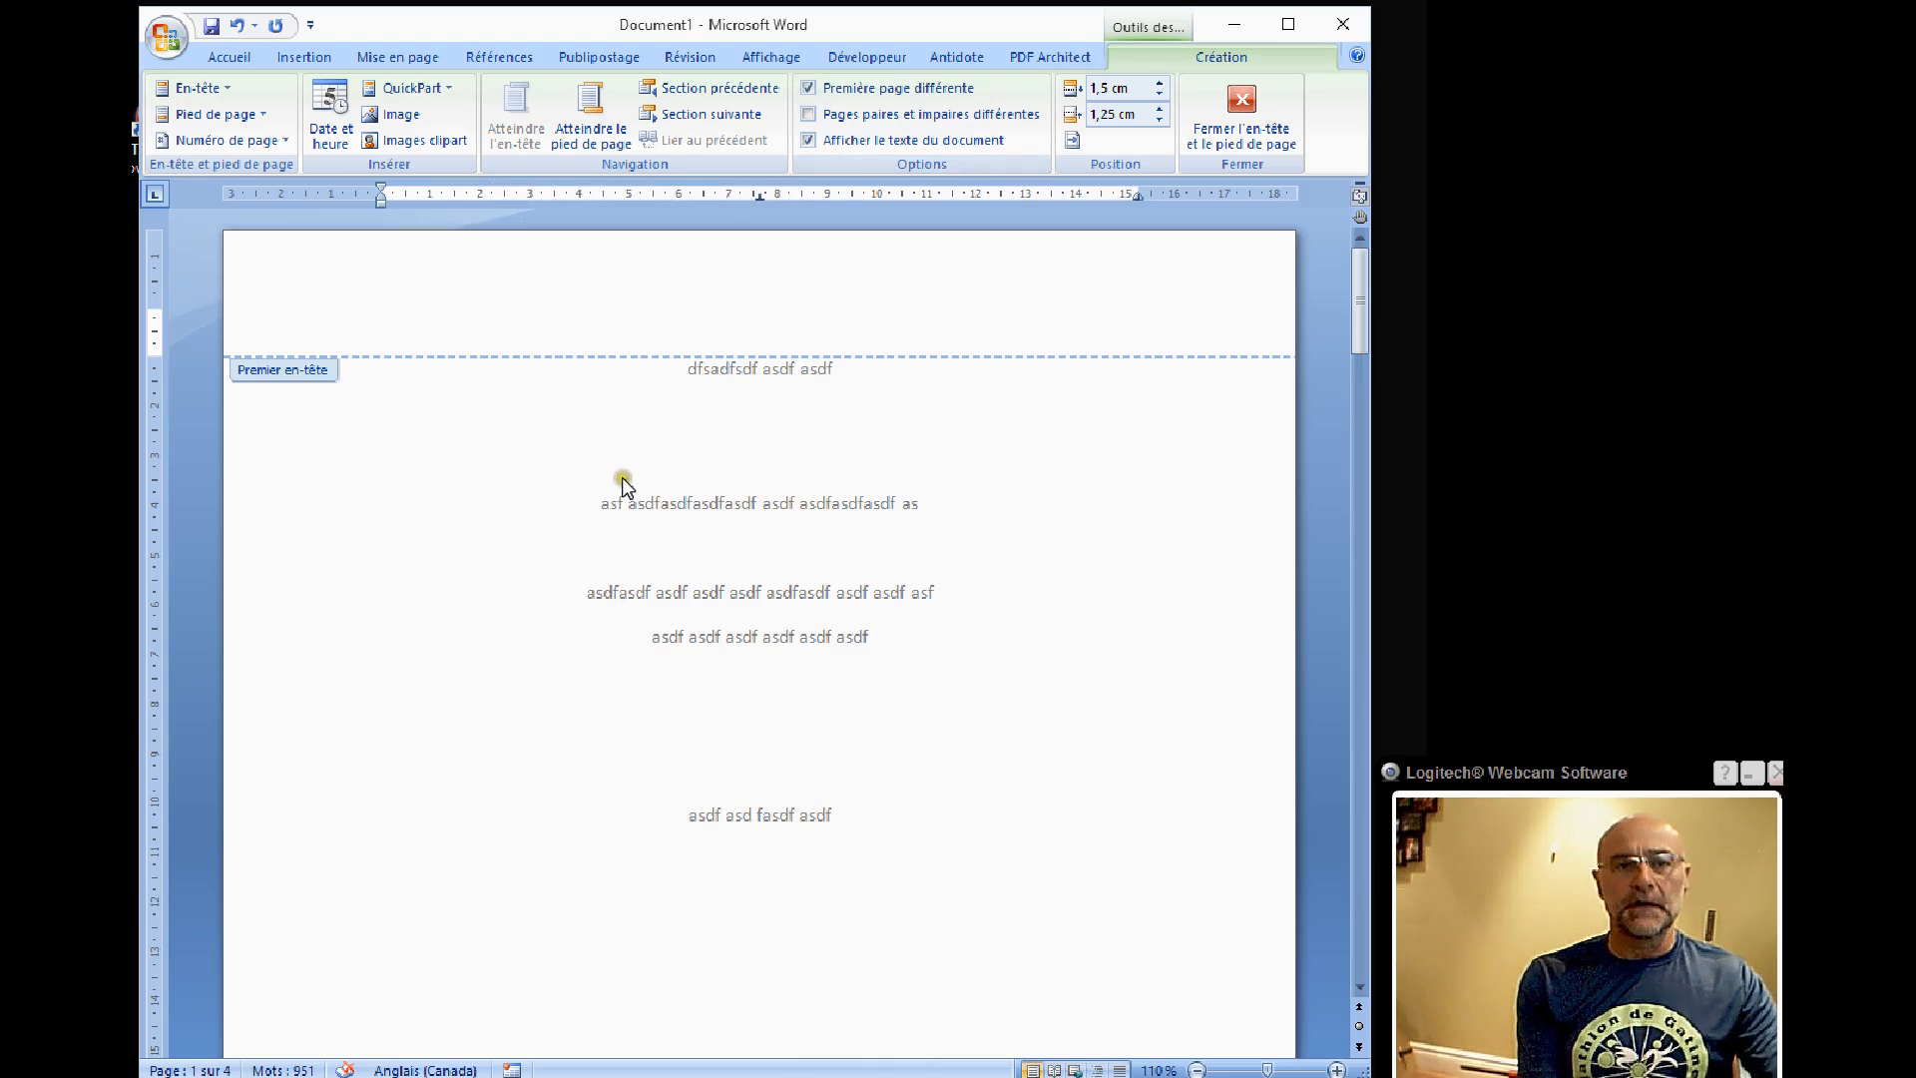
pyautogui.scroll(-12, 620, 457)
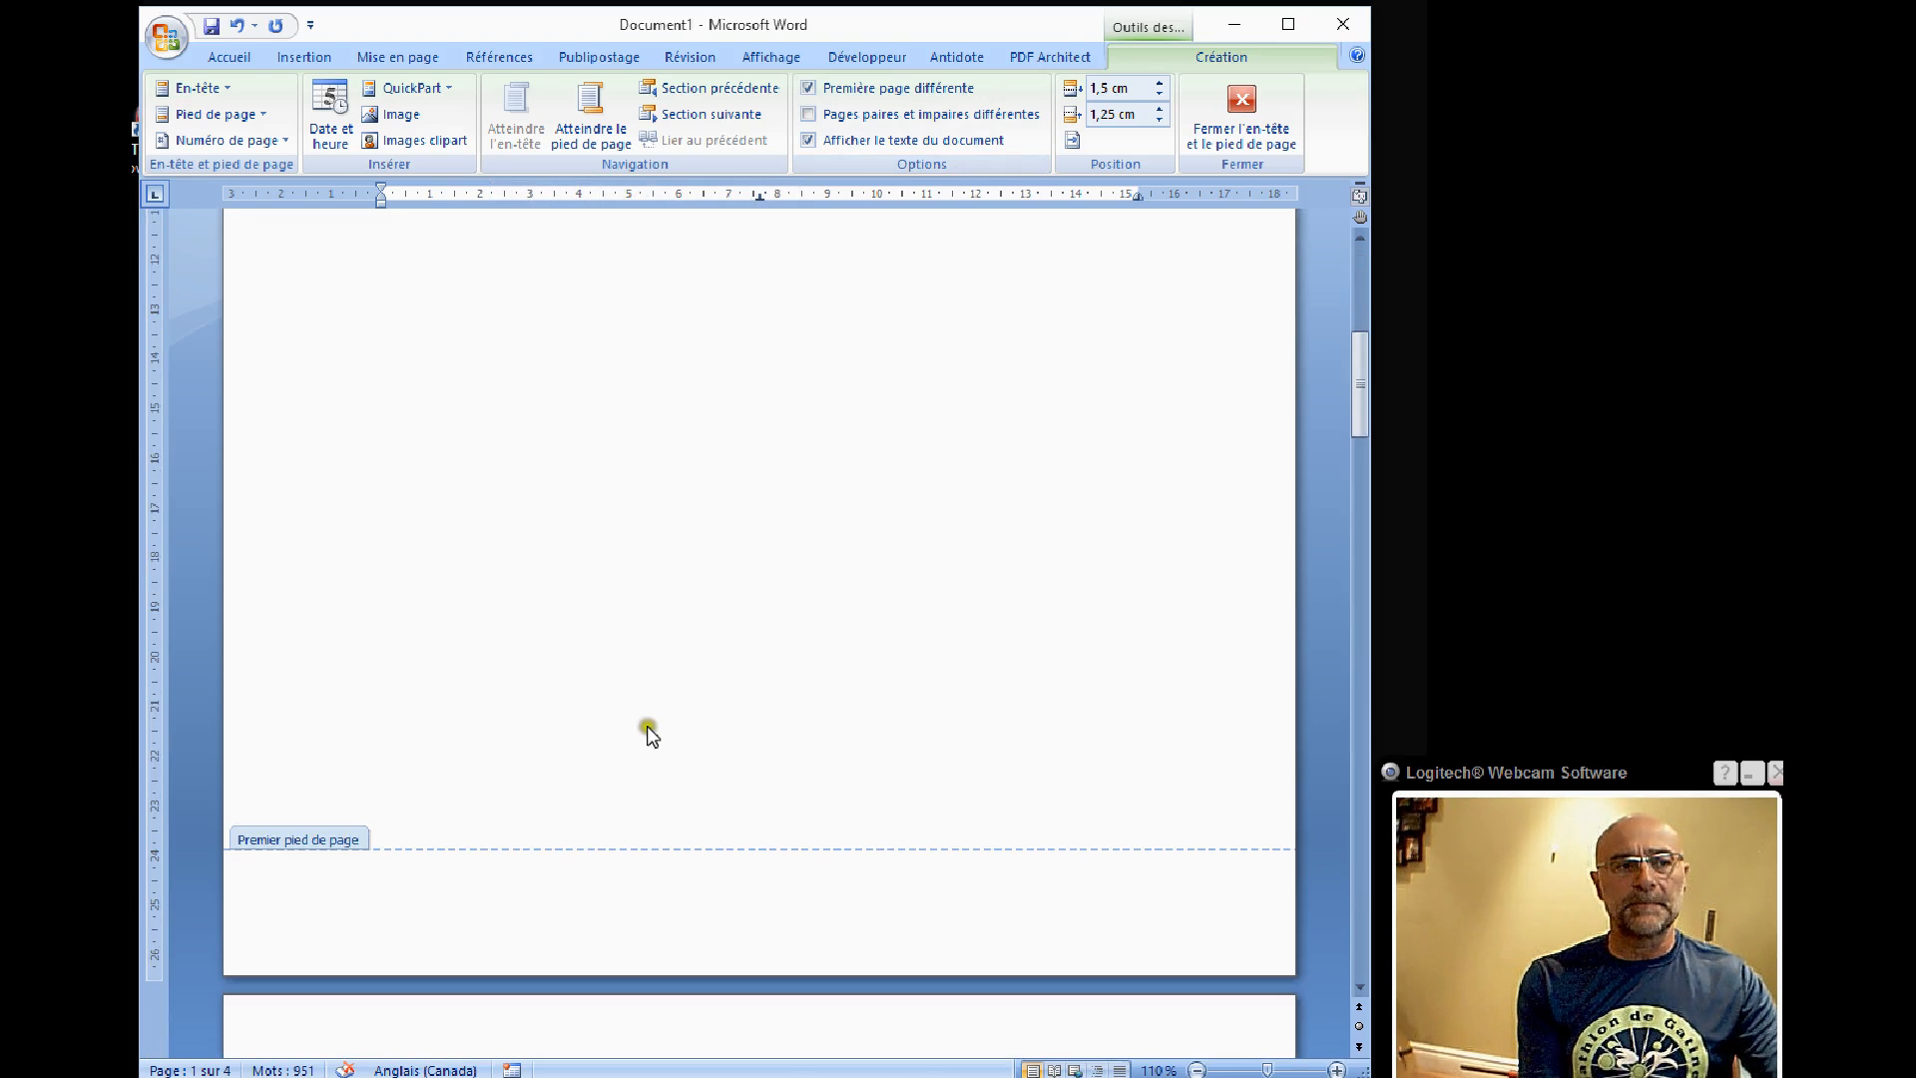
pyautogui.scroll(12, 684, 898)
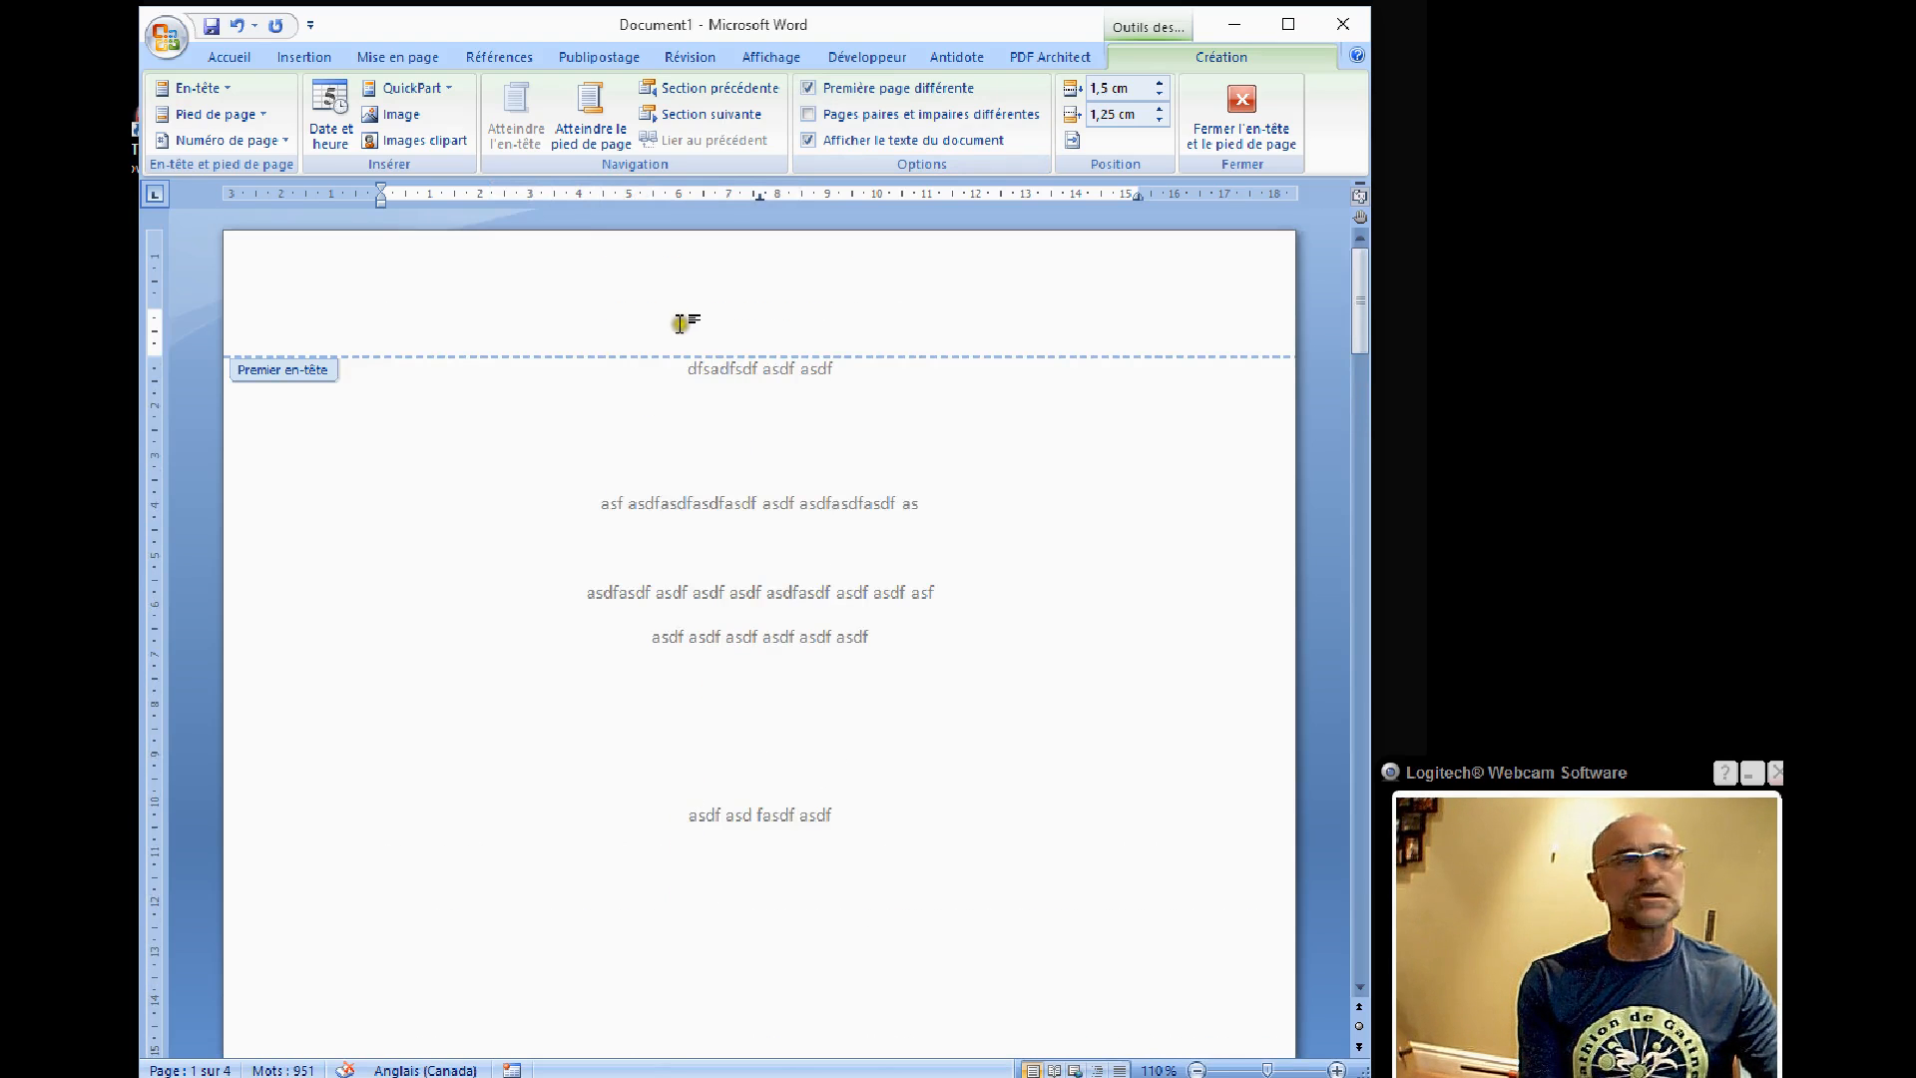
# Step: Enter "Éditions LB Inc." in the centre of the first page's footer
pyautogui.scroll(-6, 758, 748)
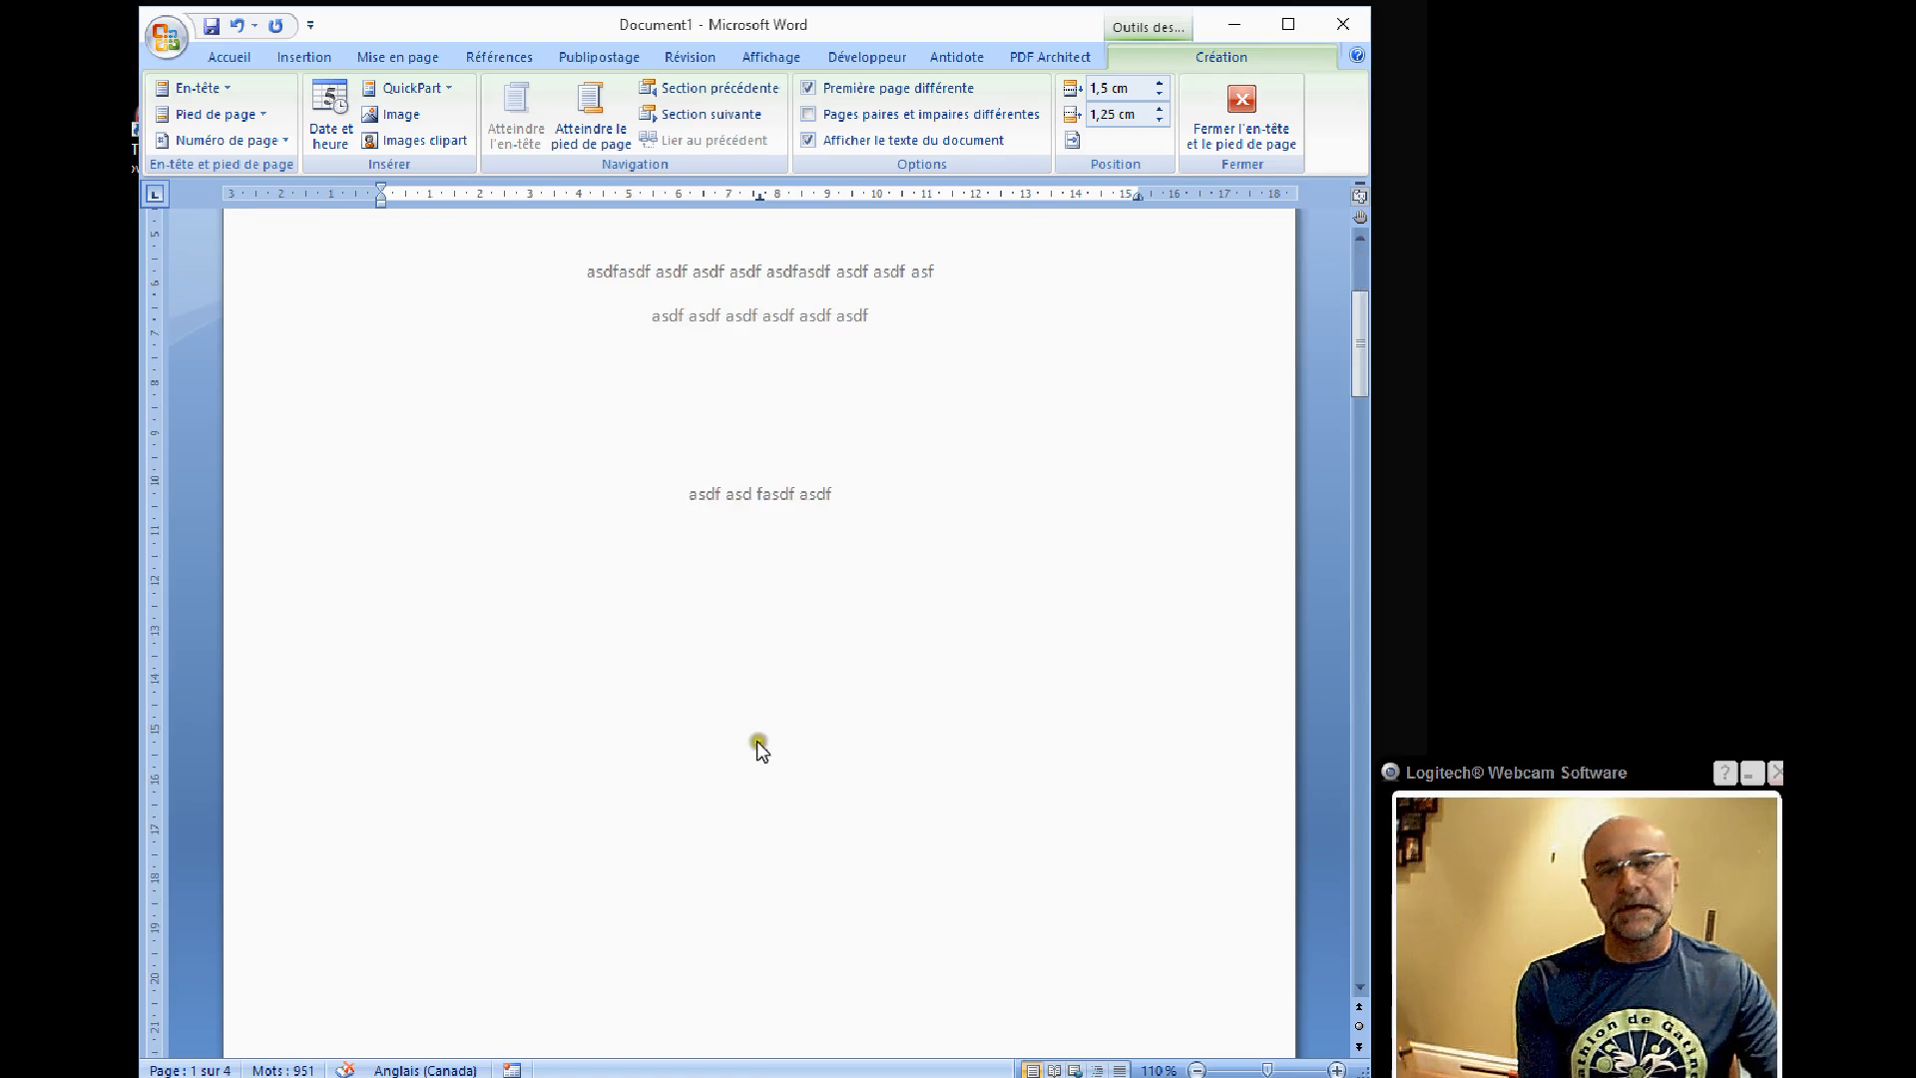
pyautogui.scroll(-5, 760, 789)
pyautogui.click(730, 964)
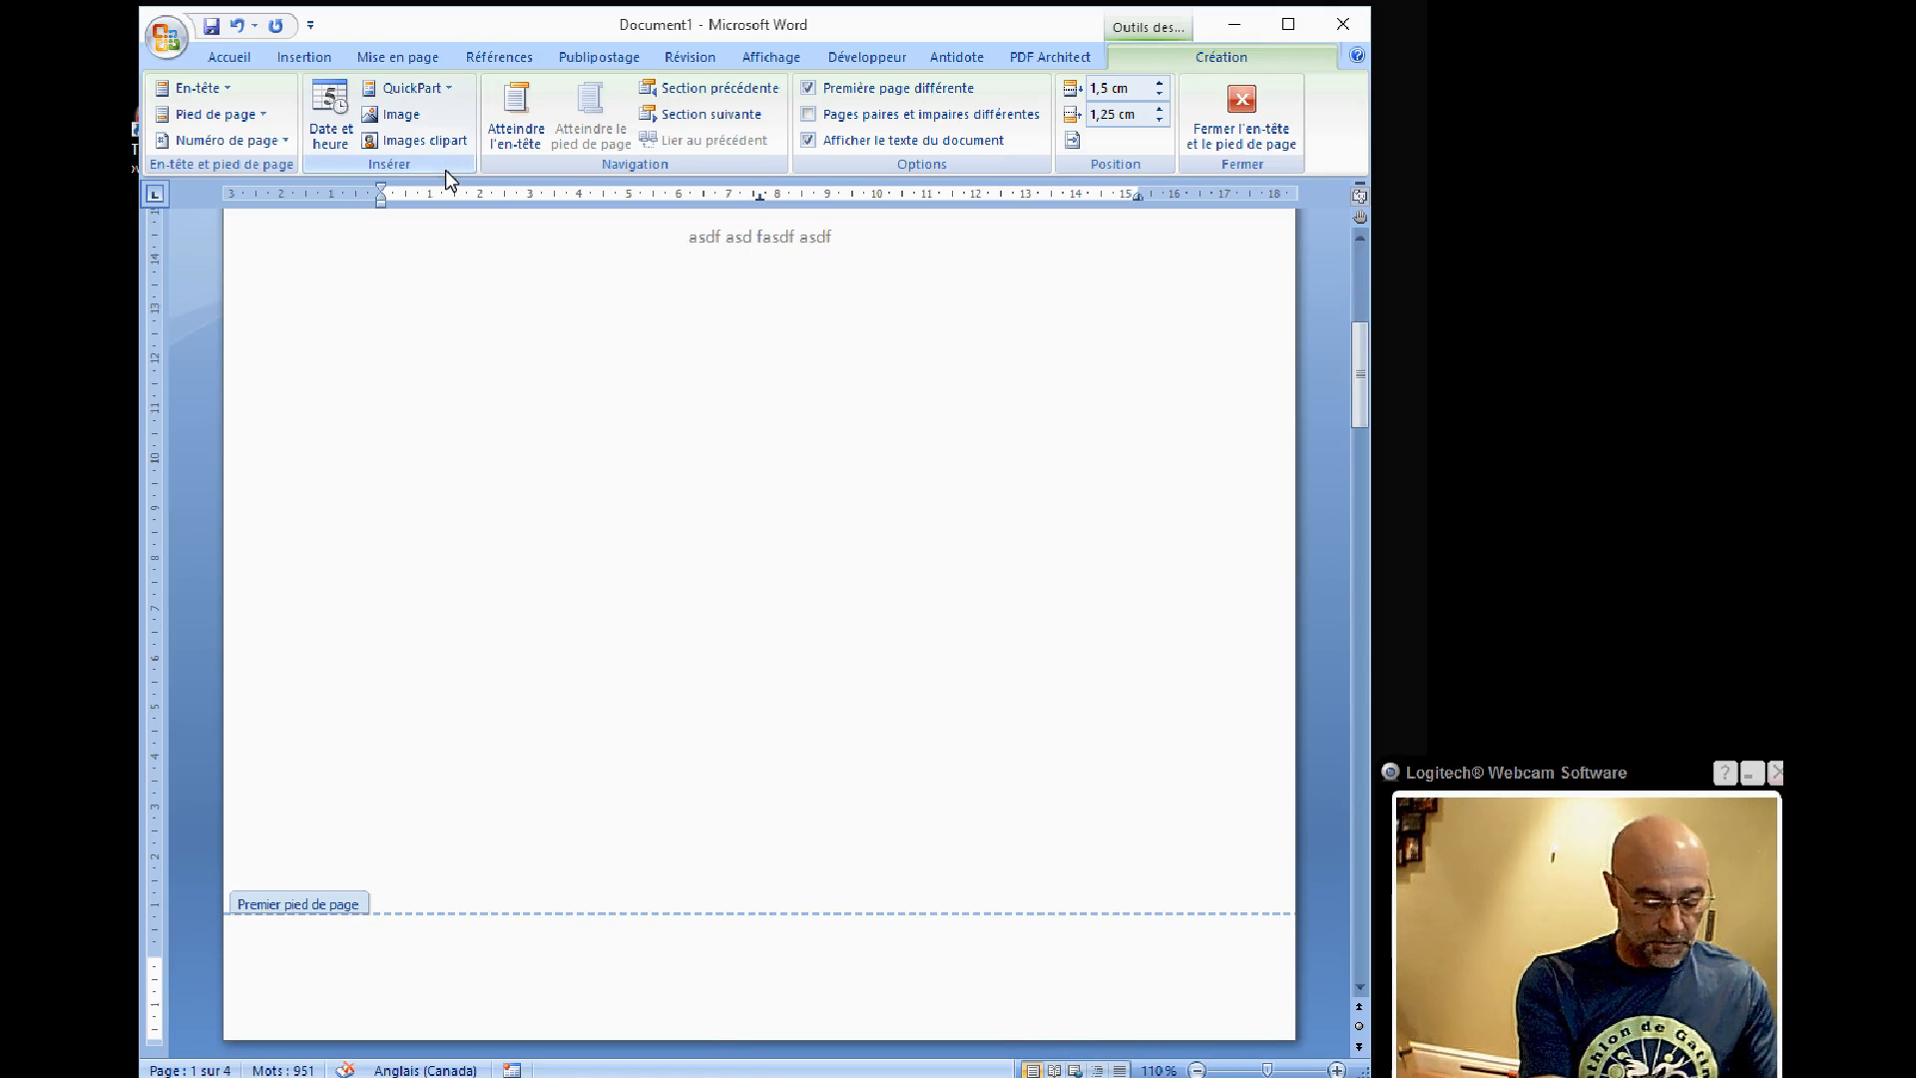
pyautogui.write('Éditions')
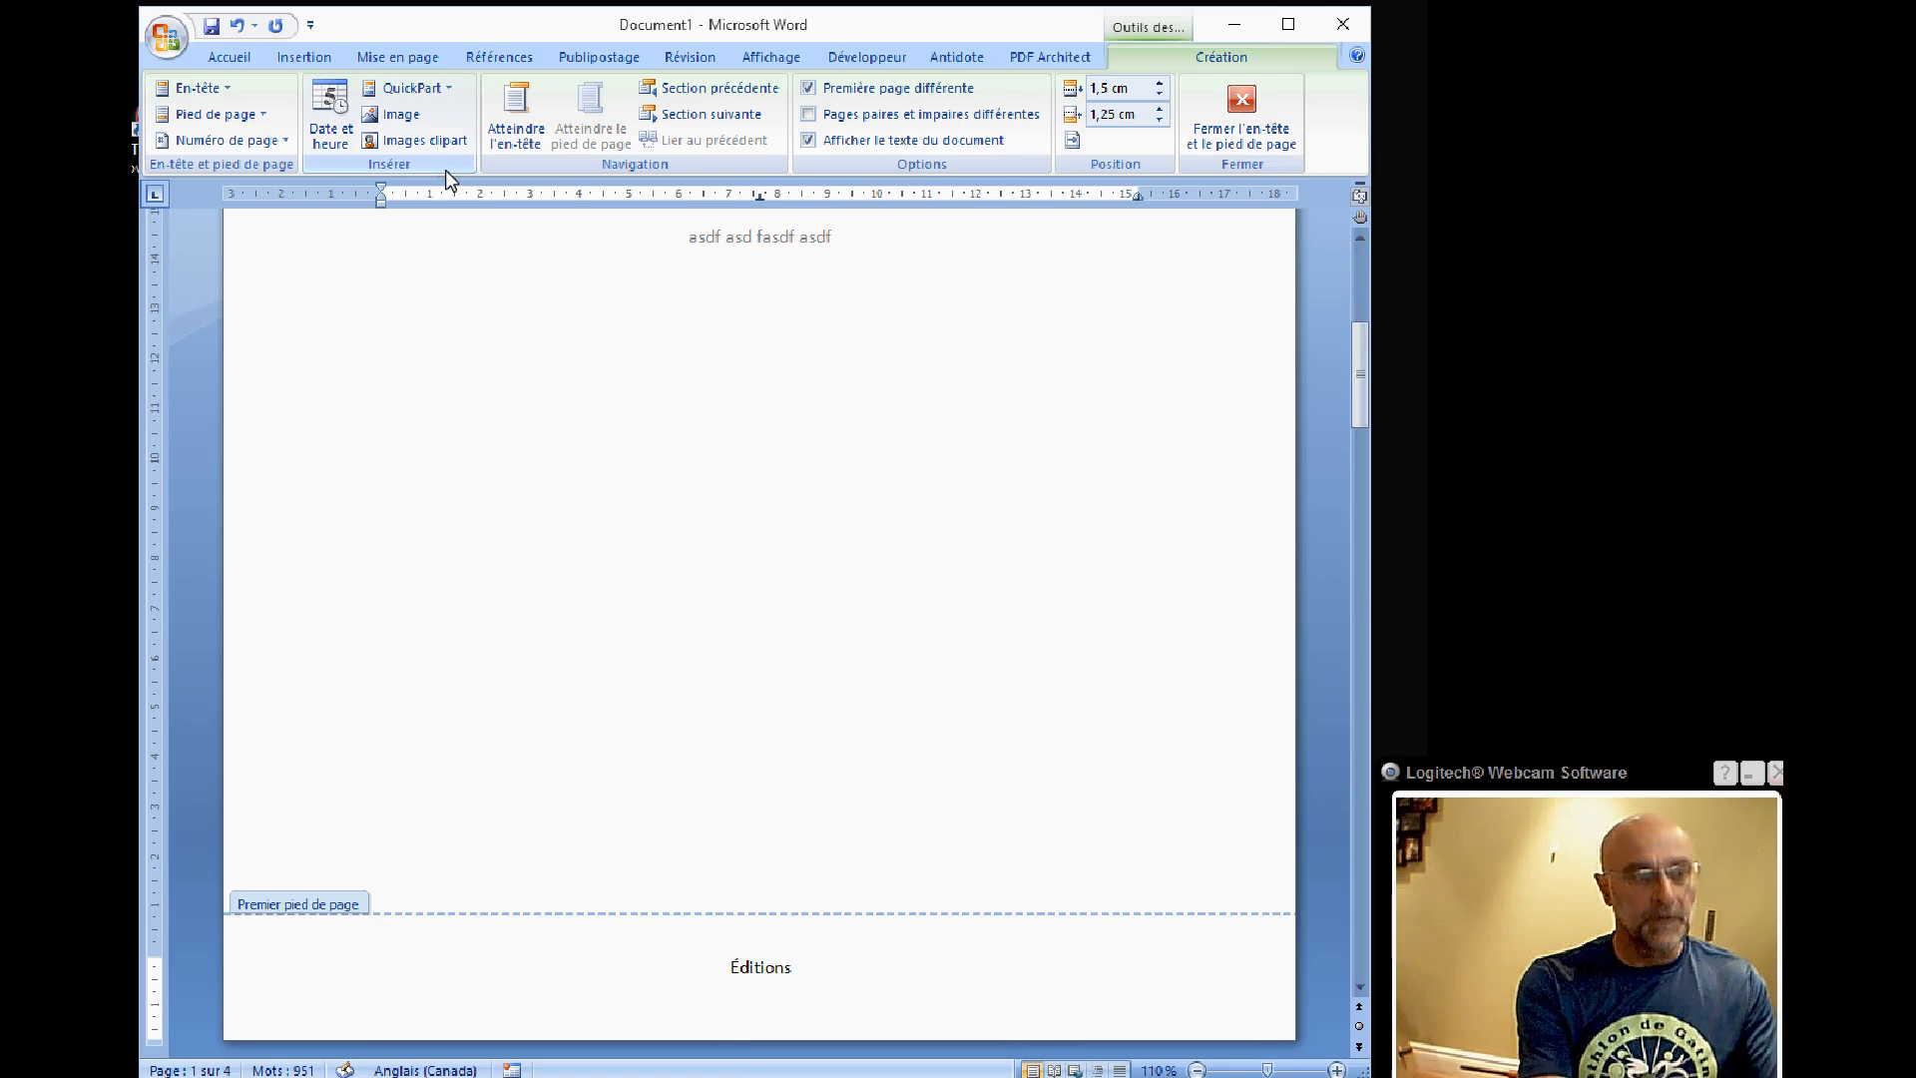
pyautogui.write(' LB Inc.')
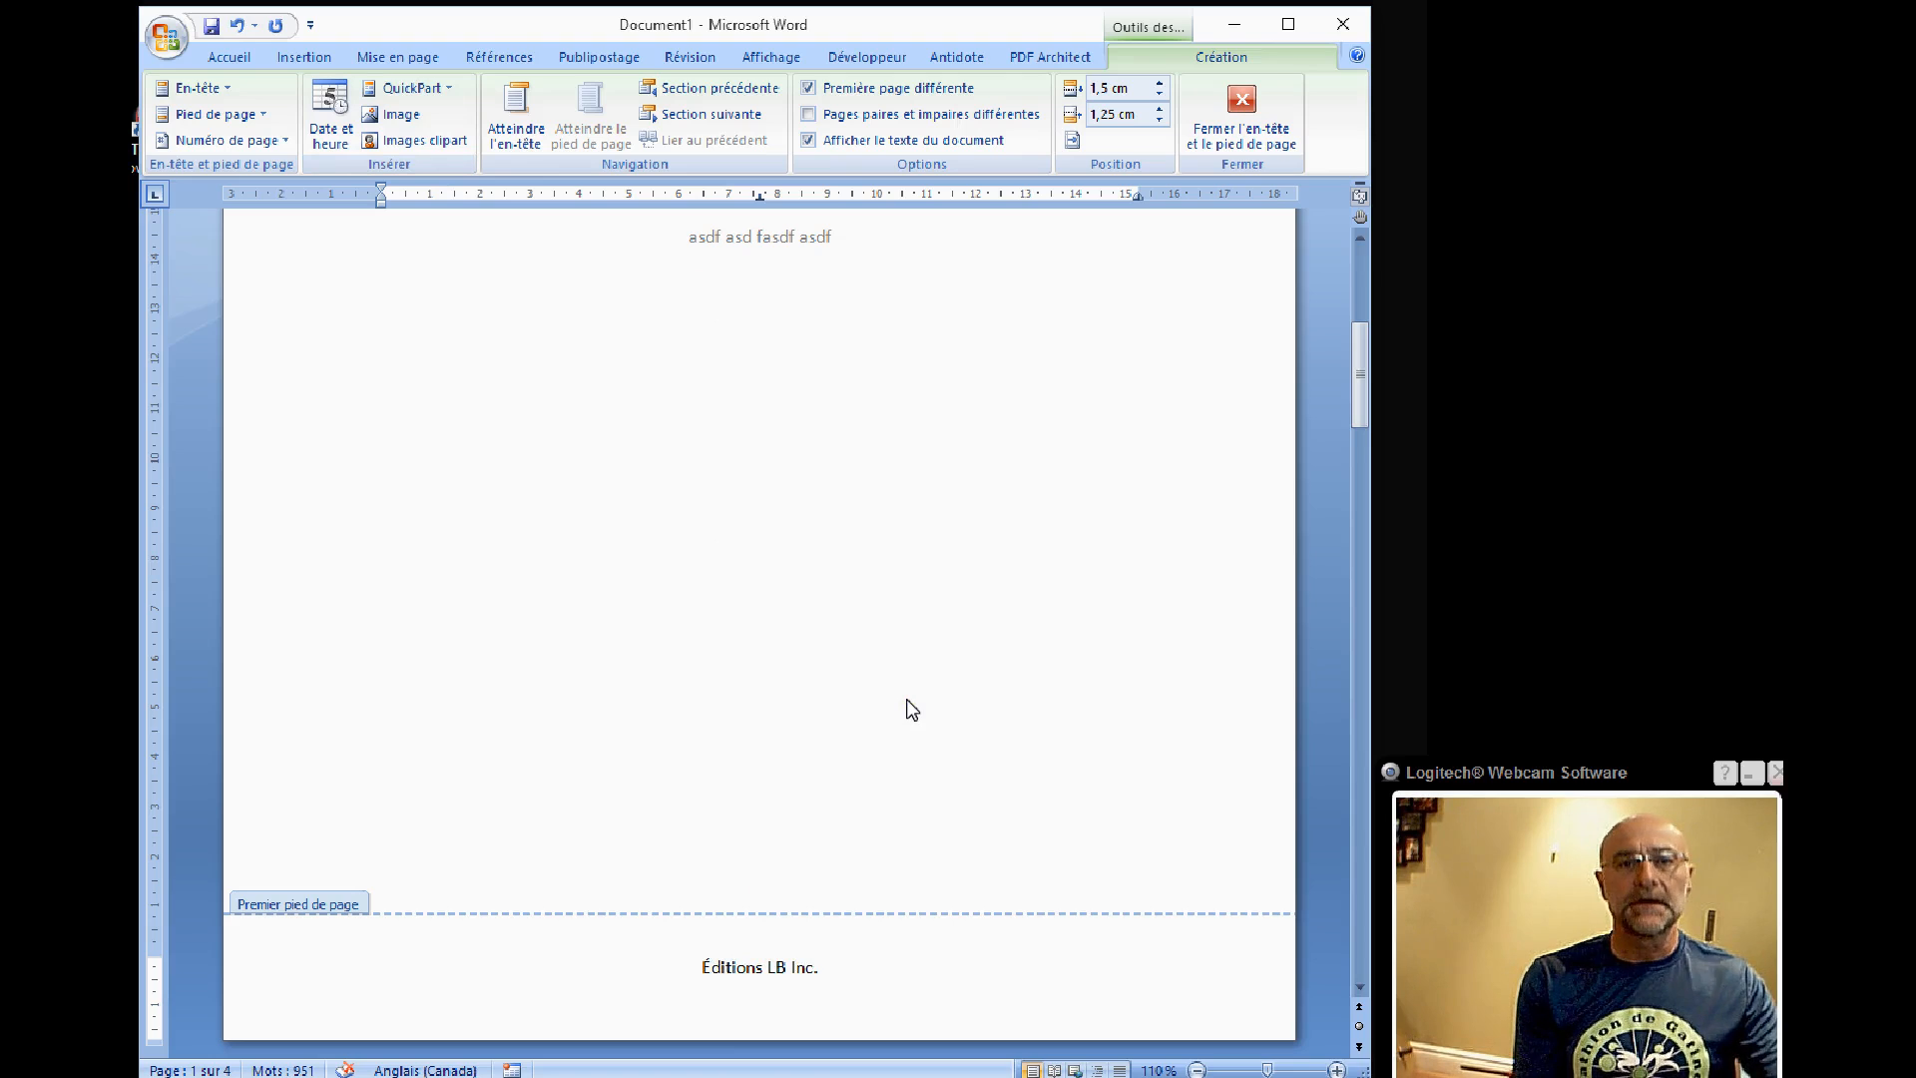
# Step: Place the insertion point at the right end of page 2's header line, opposite "Le latin en 2015"
pyautogui.scroll(8, 920, 704)
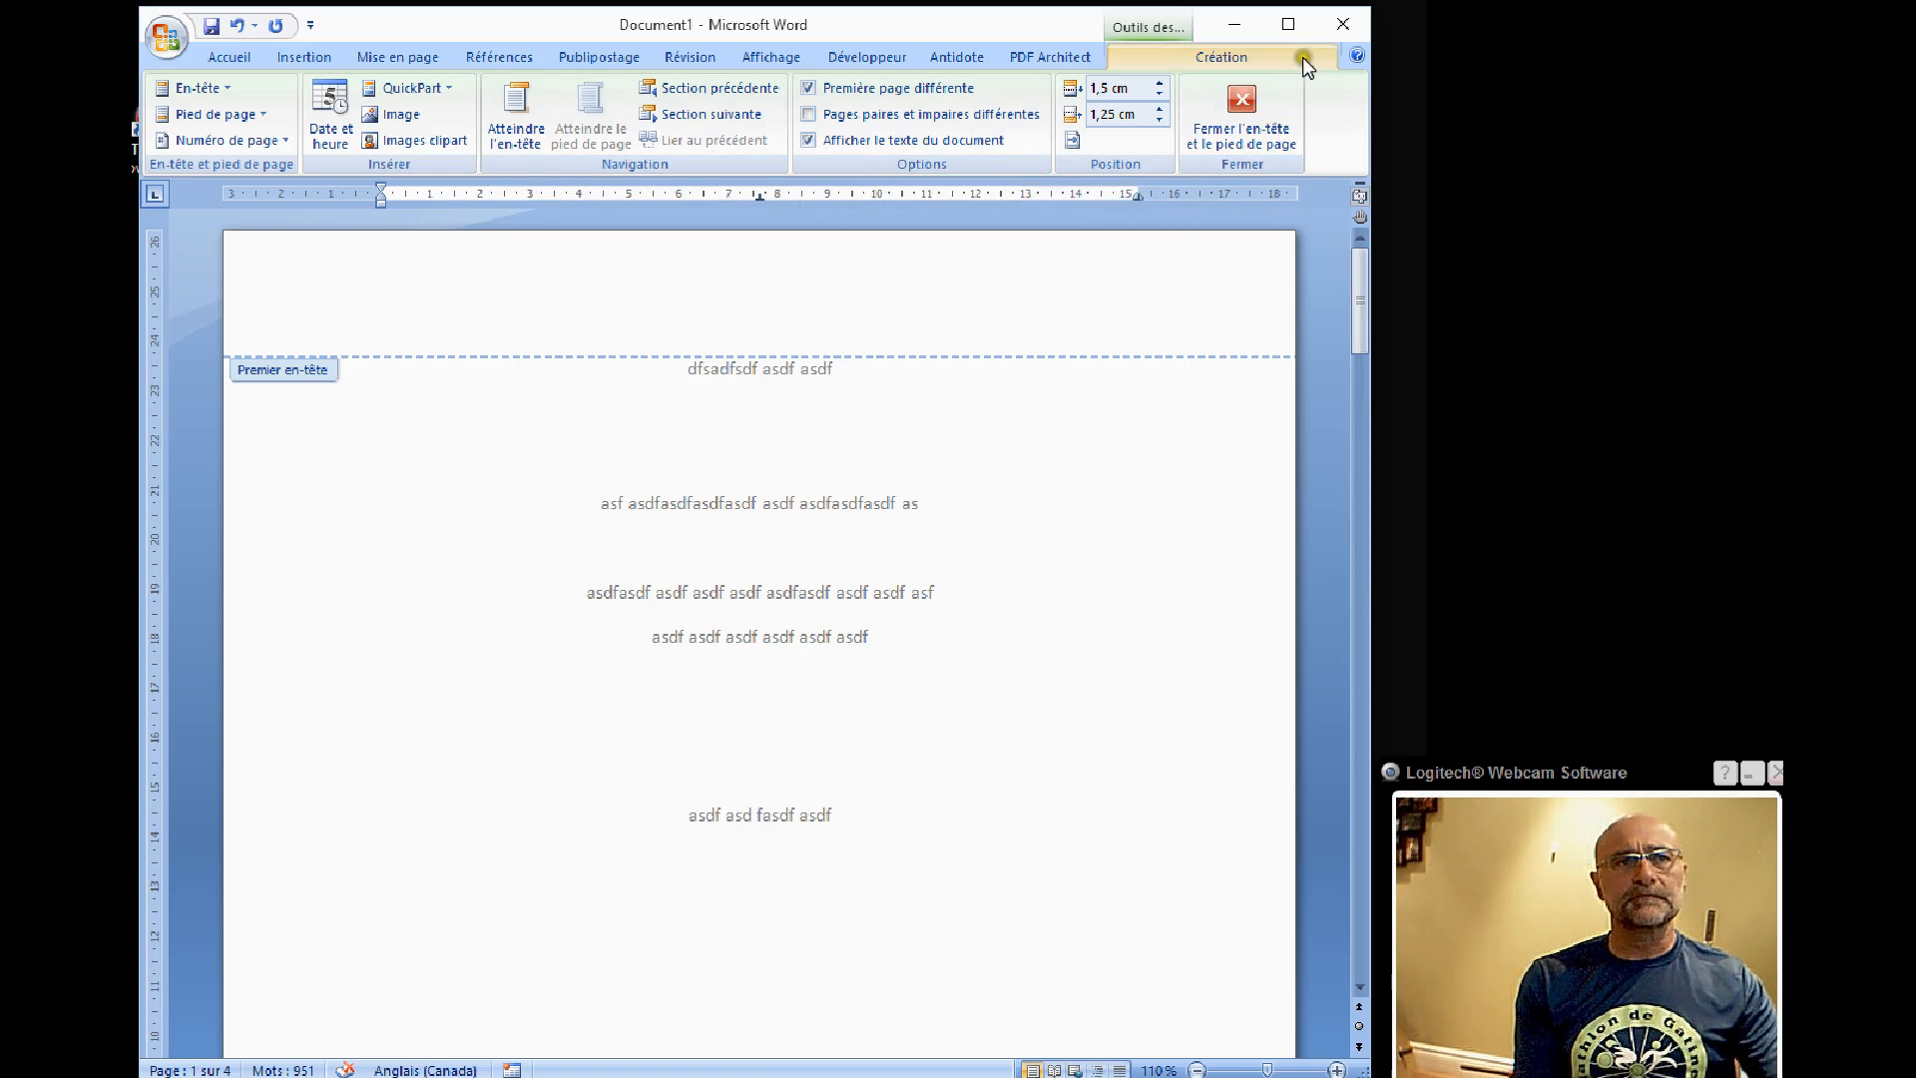
pyautogui.scroll(-15, 1061, 479)
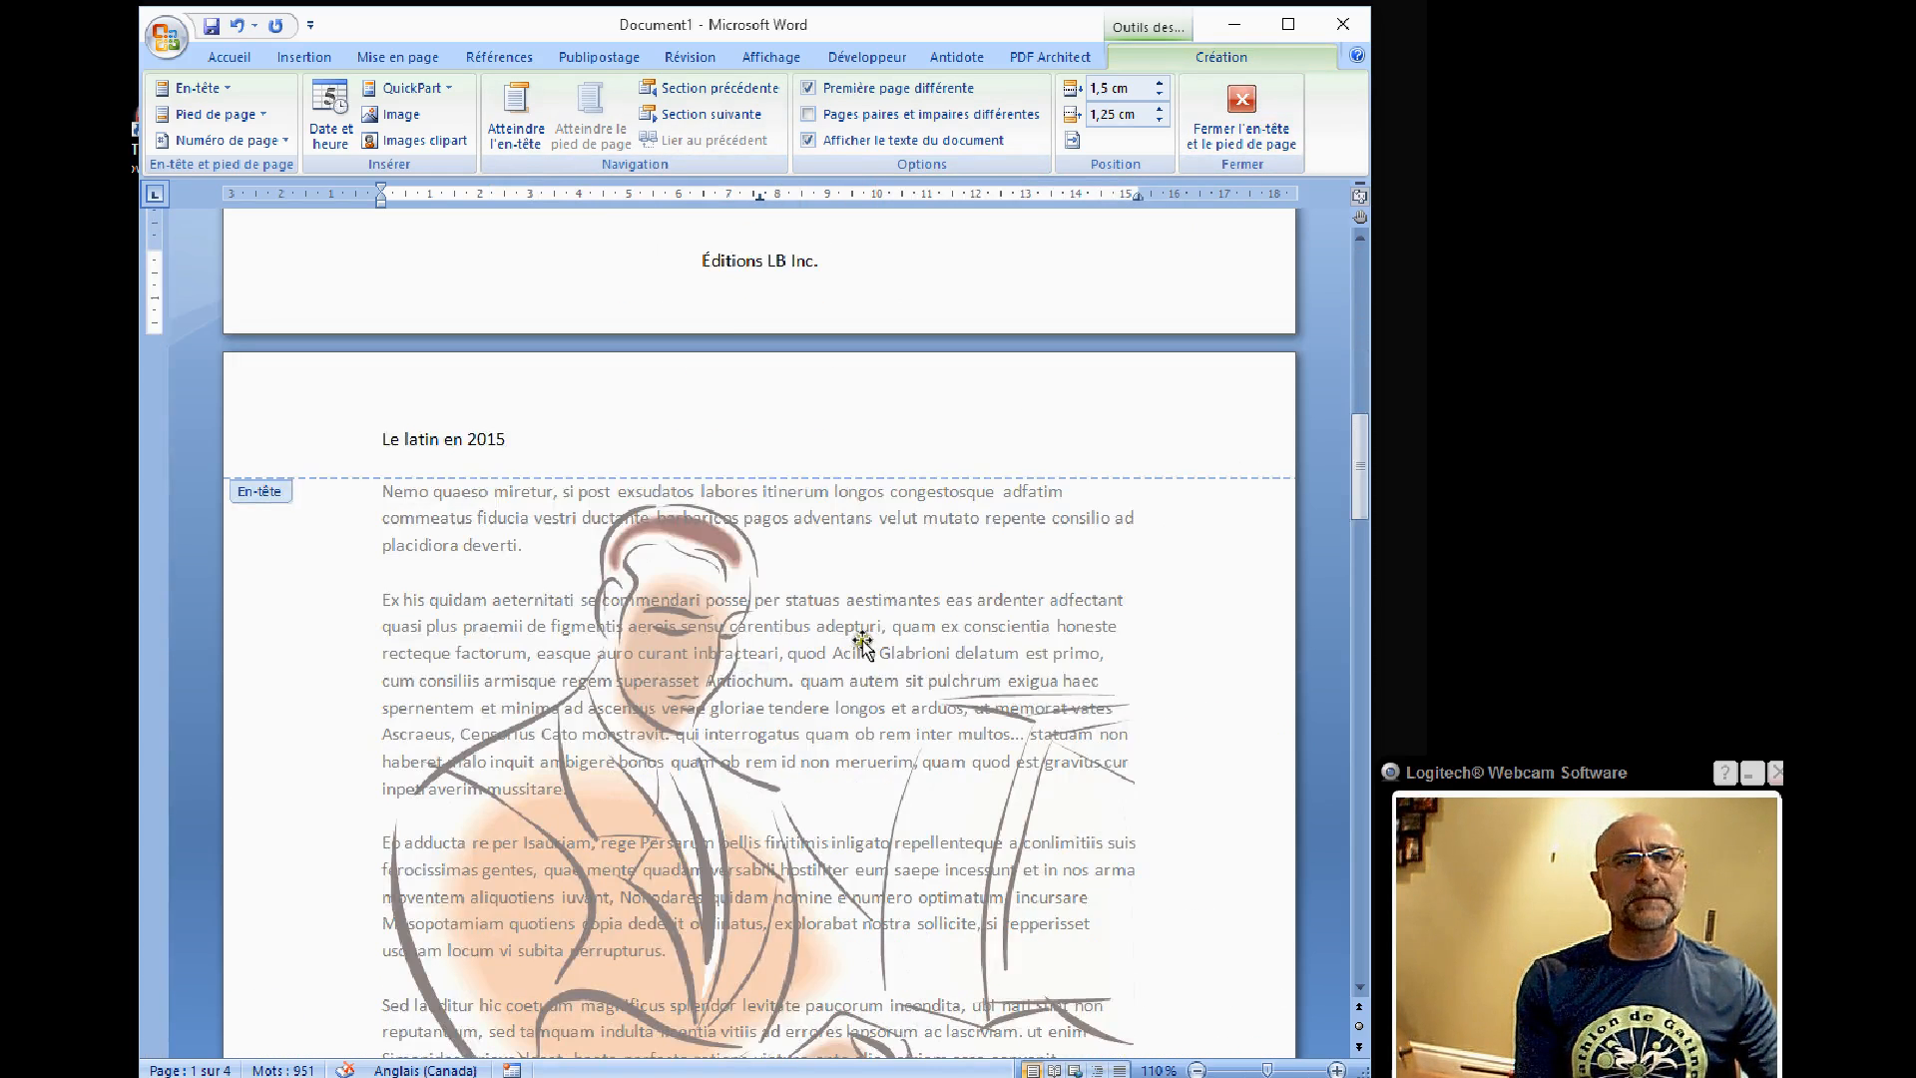
pyautogui.scroll(-5, 862, 644)
pyautogui.scroll(6, 855, 642)
pyautogui.click(753, 500)
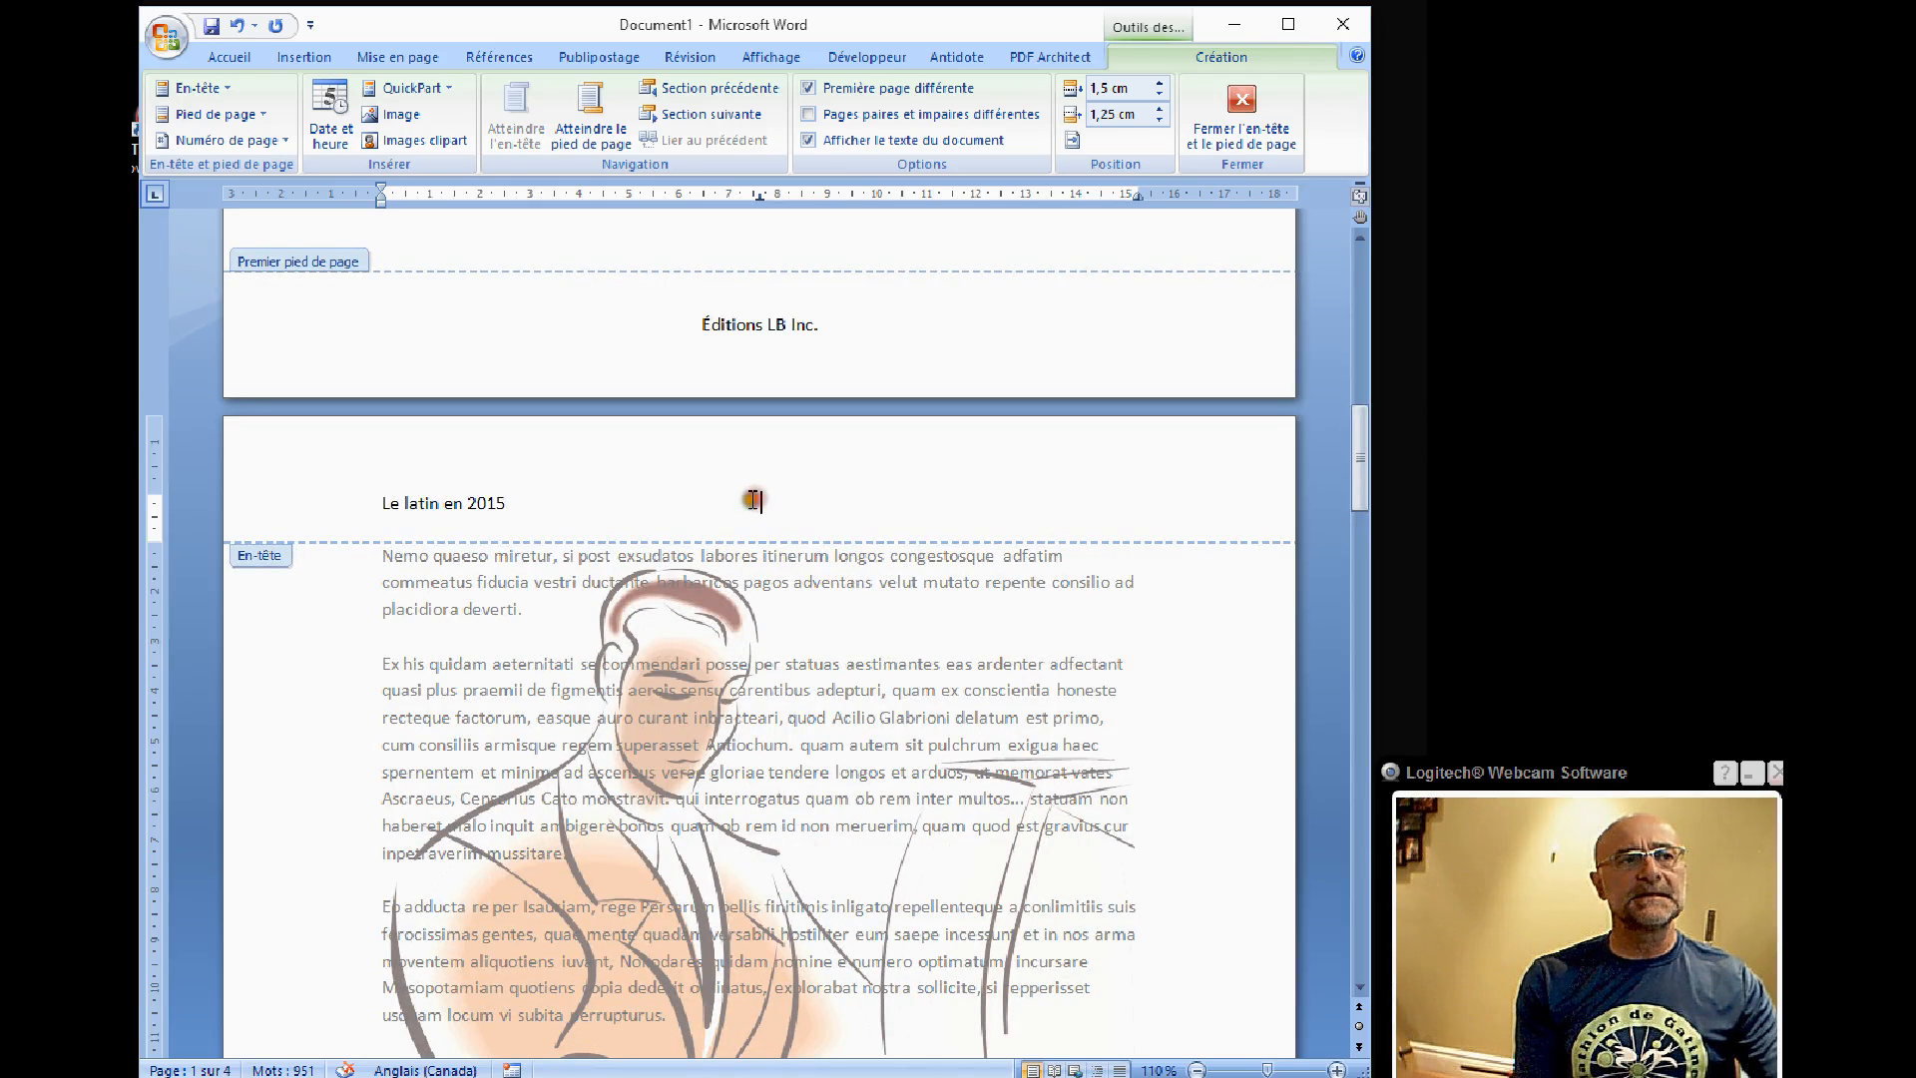
pyautogui.click(1076, 490)
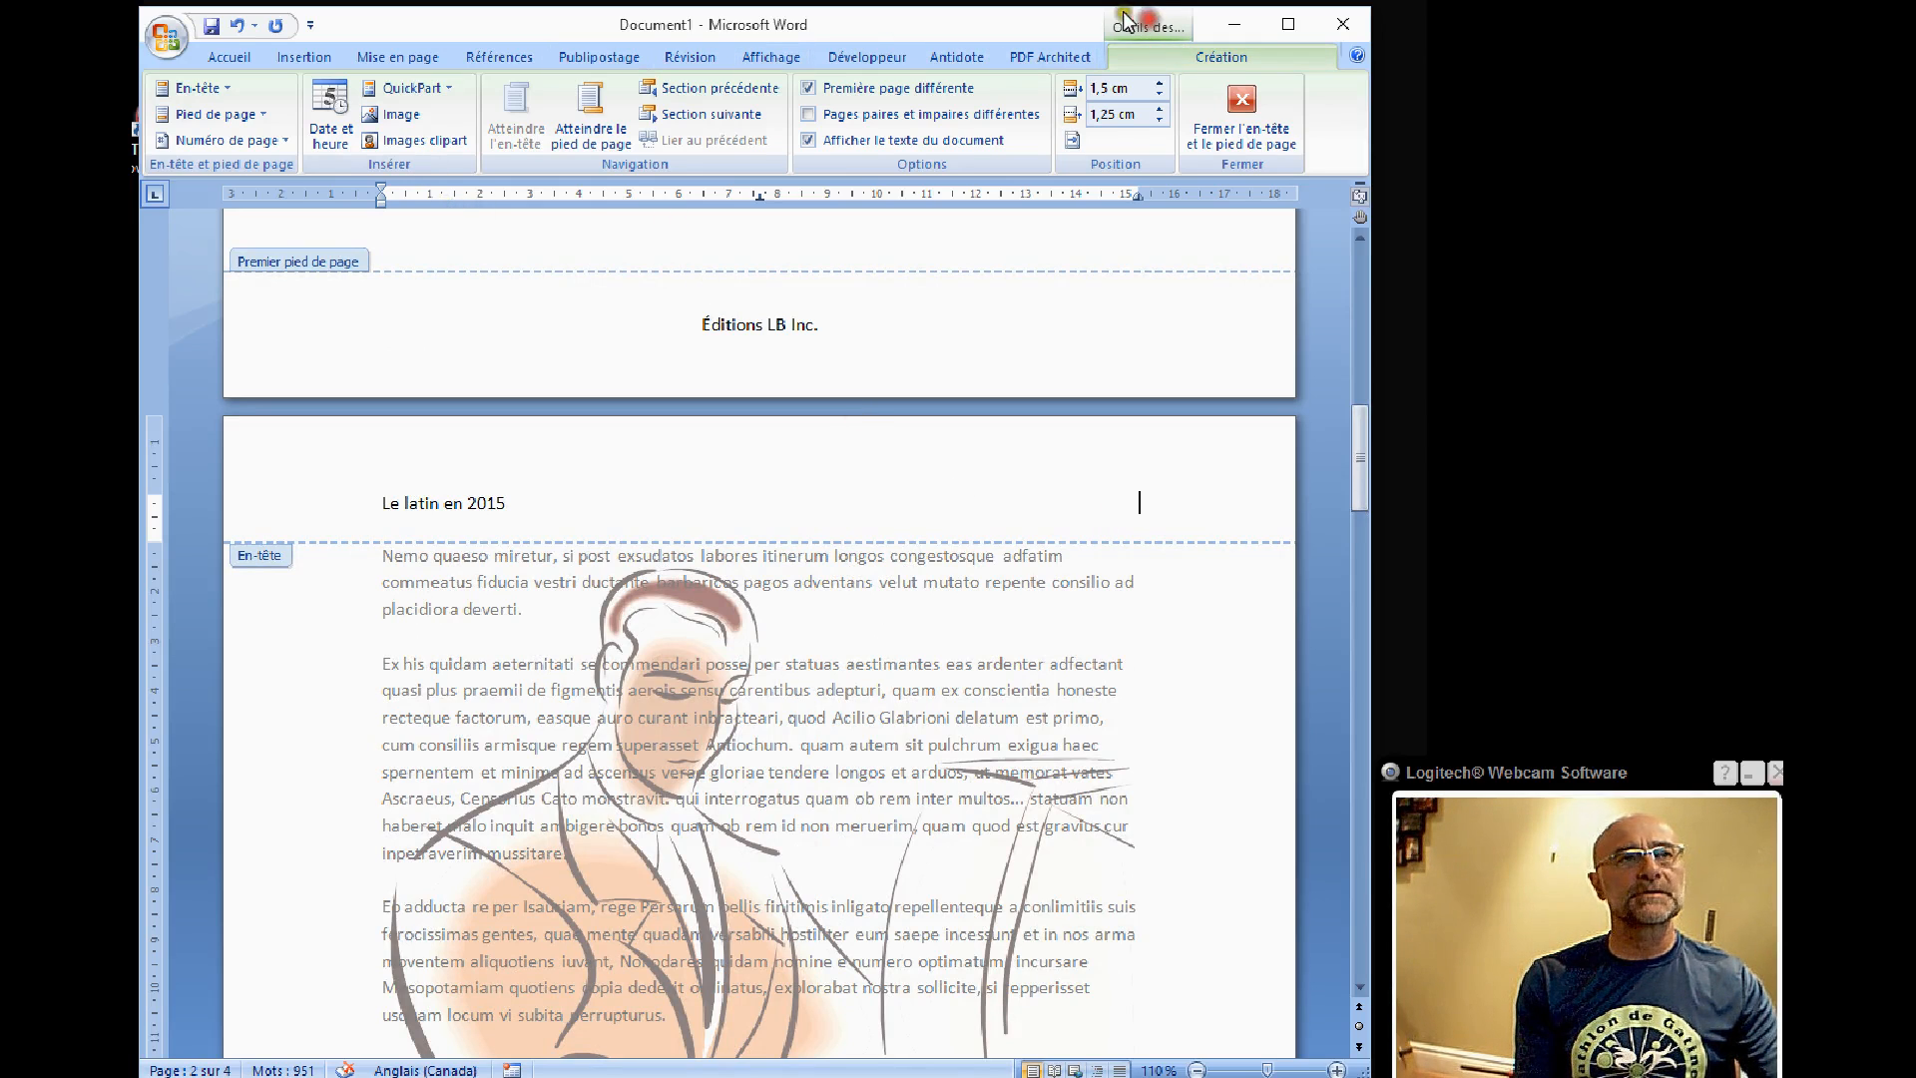
pyautogui.click(188, 138)
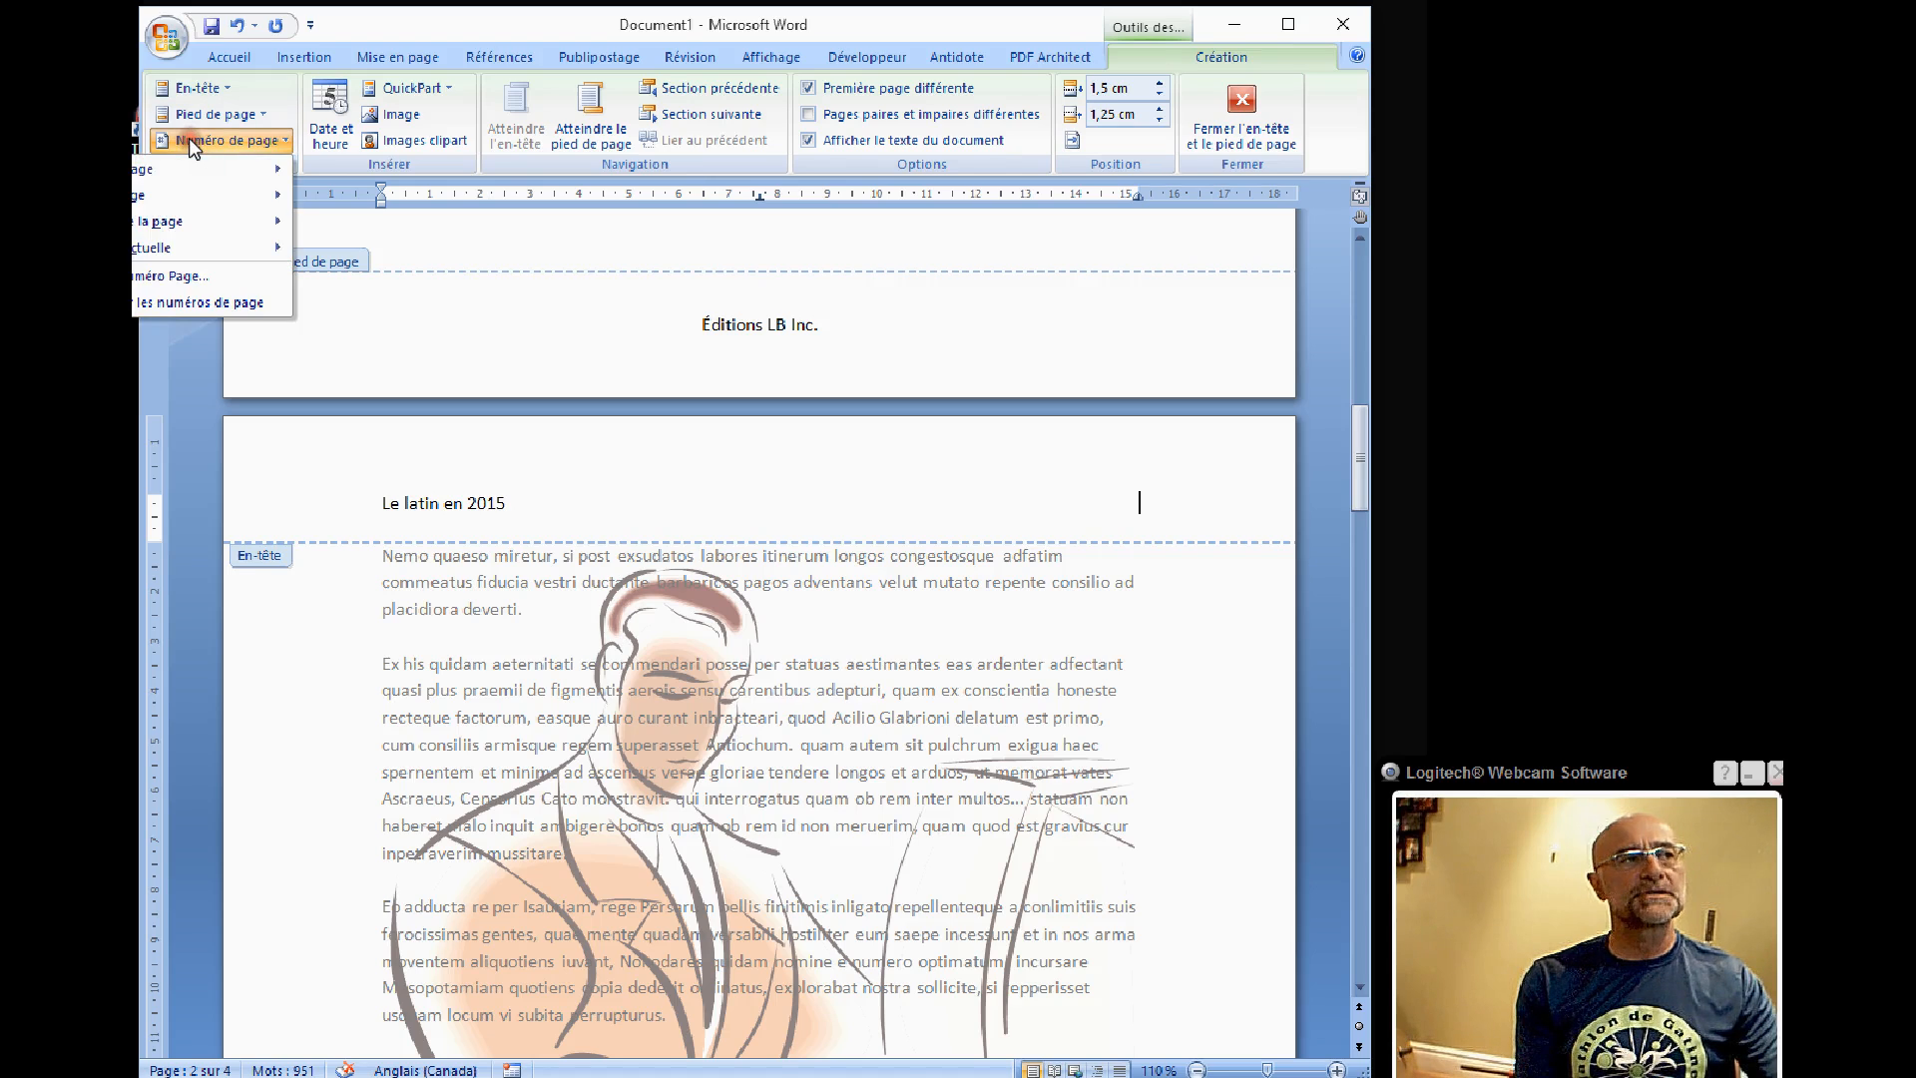
pyautogui.moveTo(167, 172)
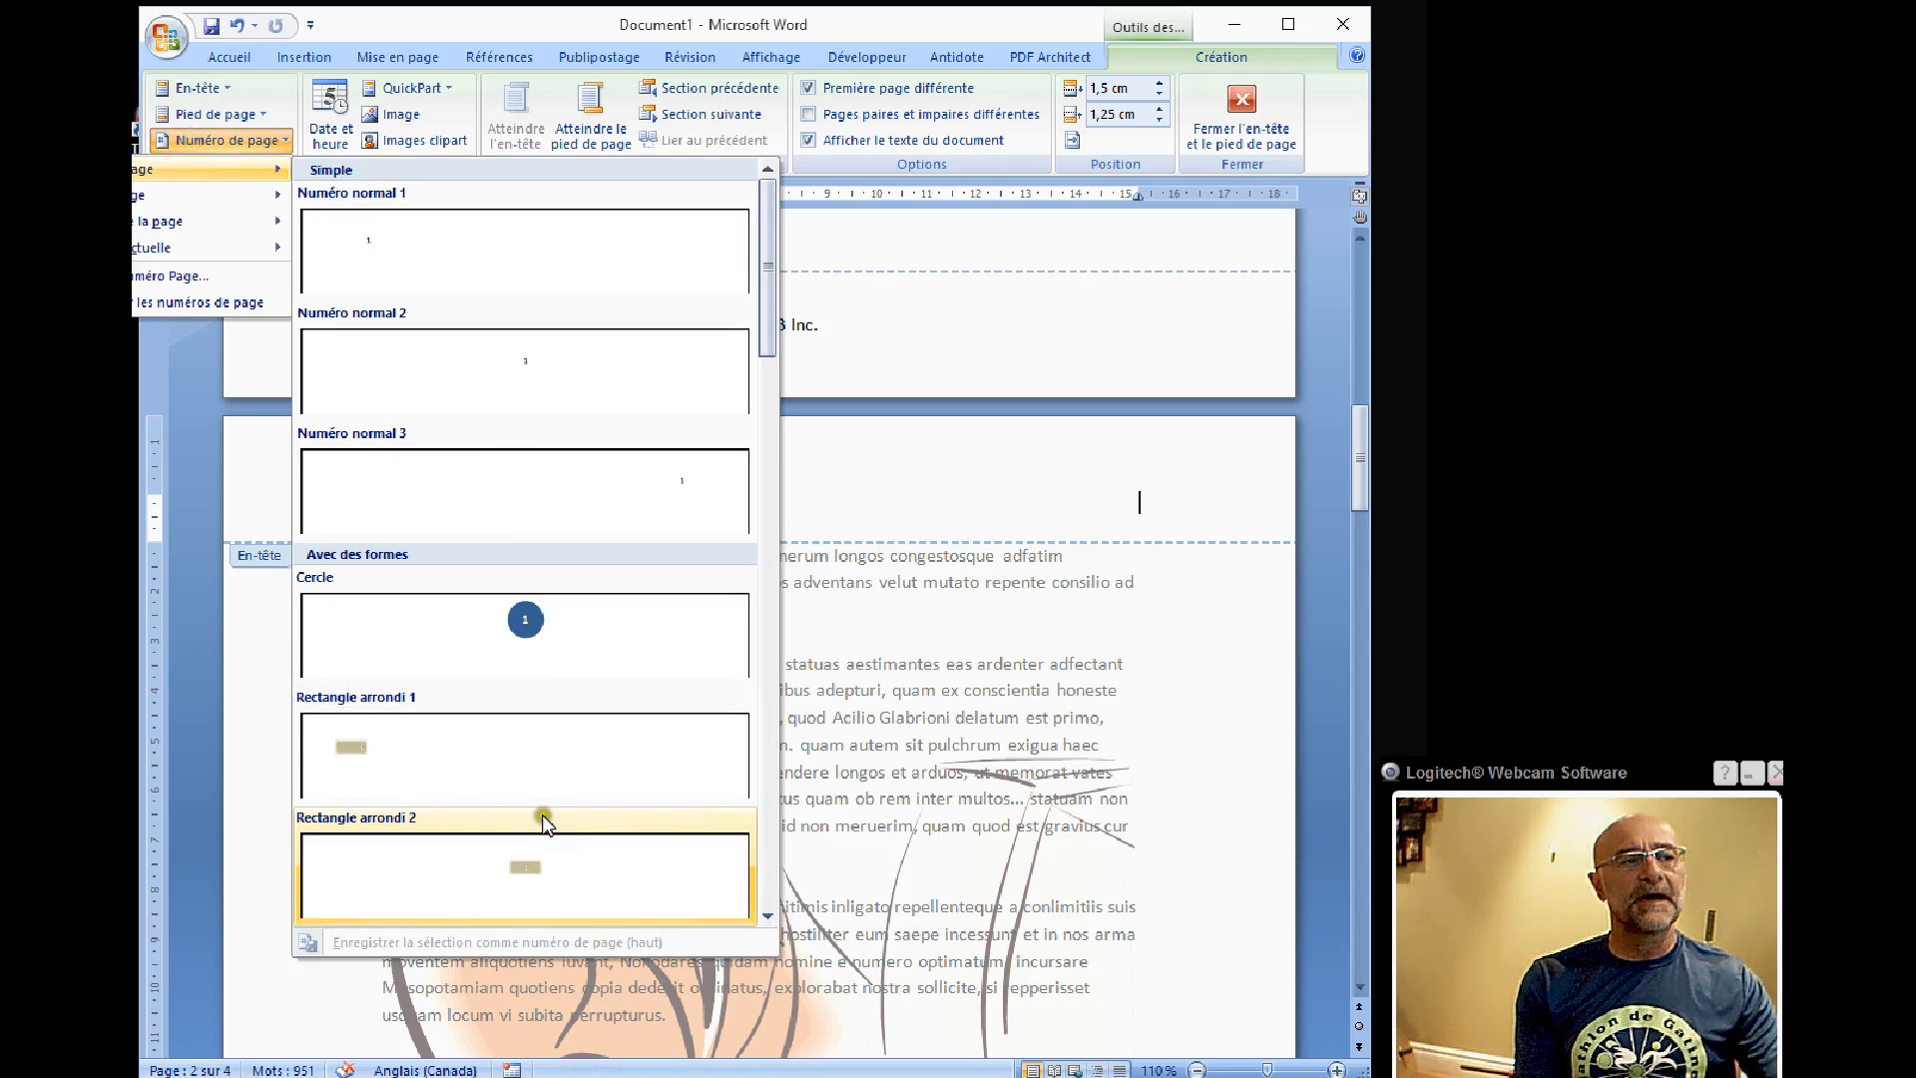
pyautogui.moveTo(769, 291); pyautogui.dragTo(793, 243)
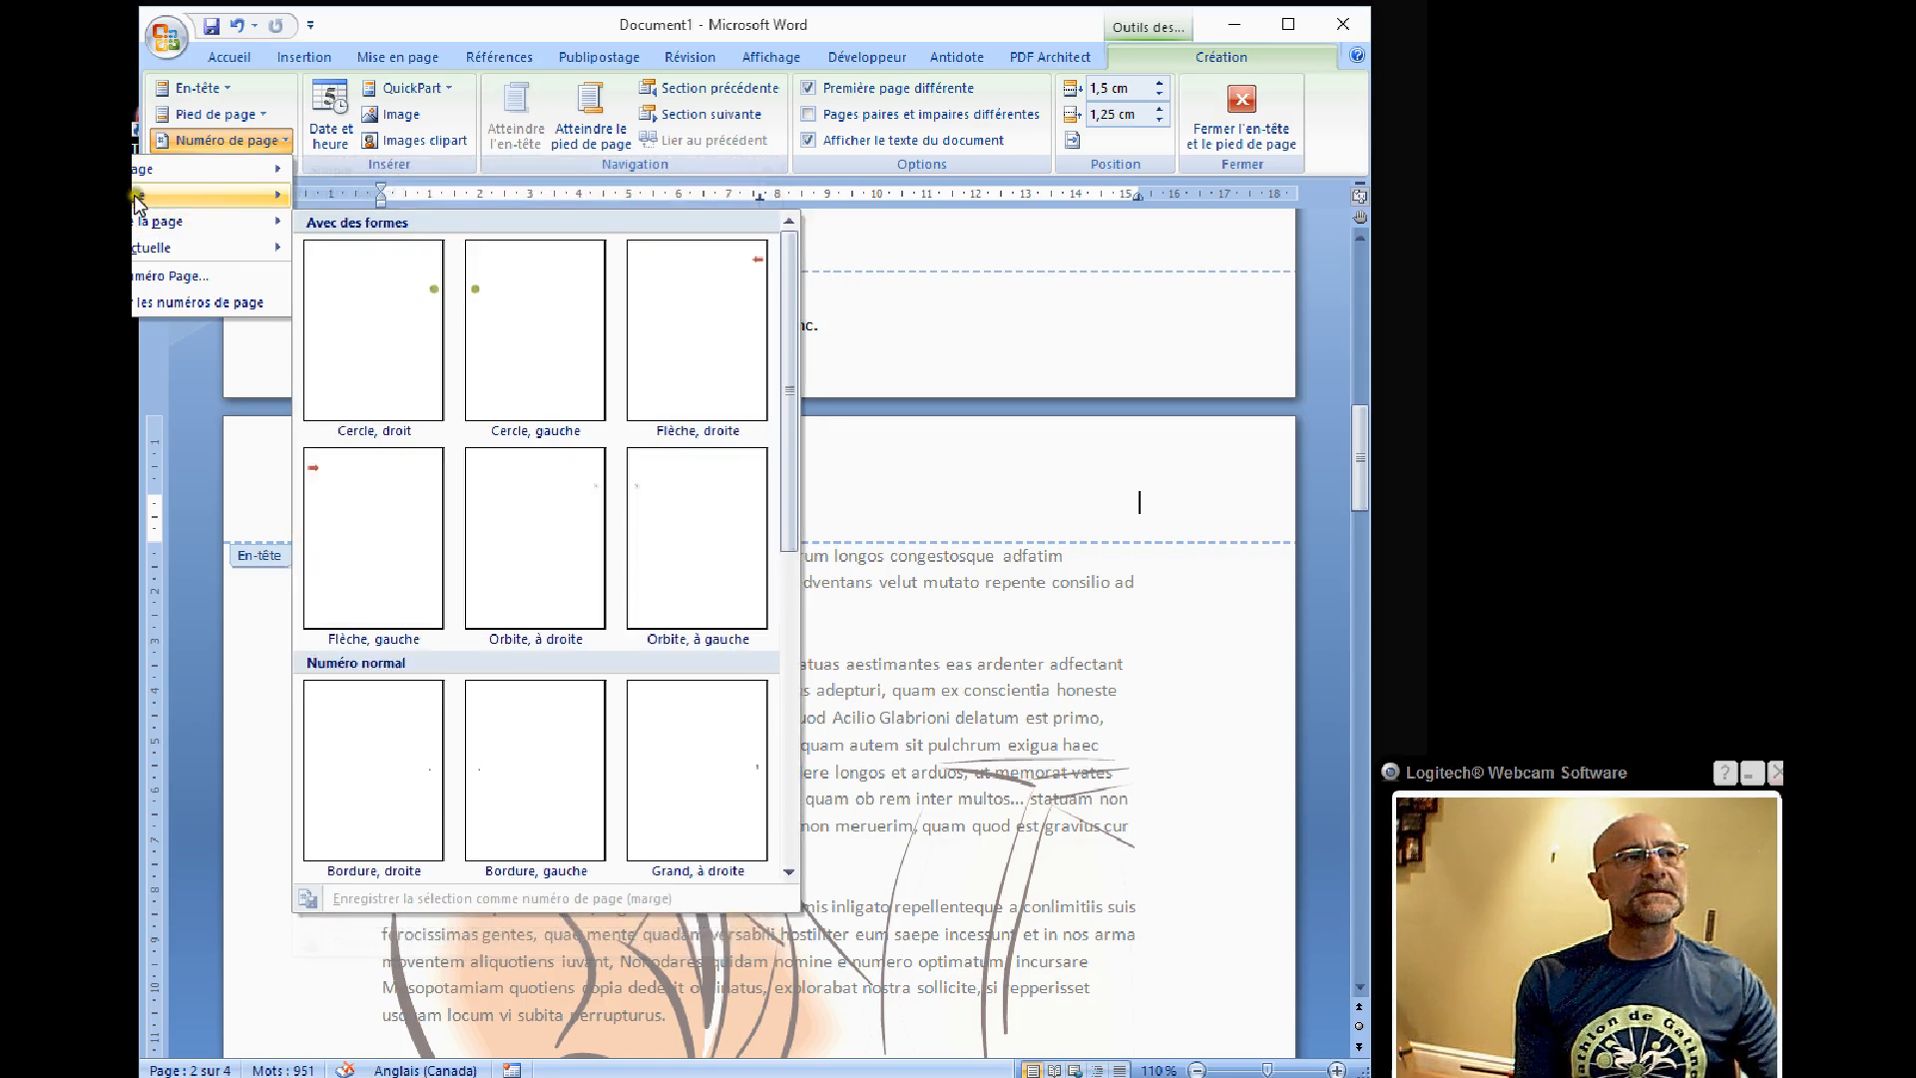
pyautogui.moveTo(137, 199)
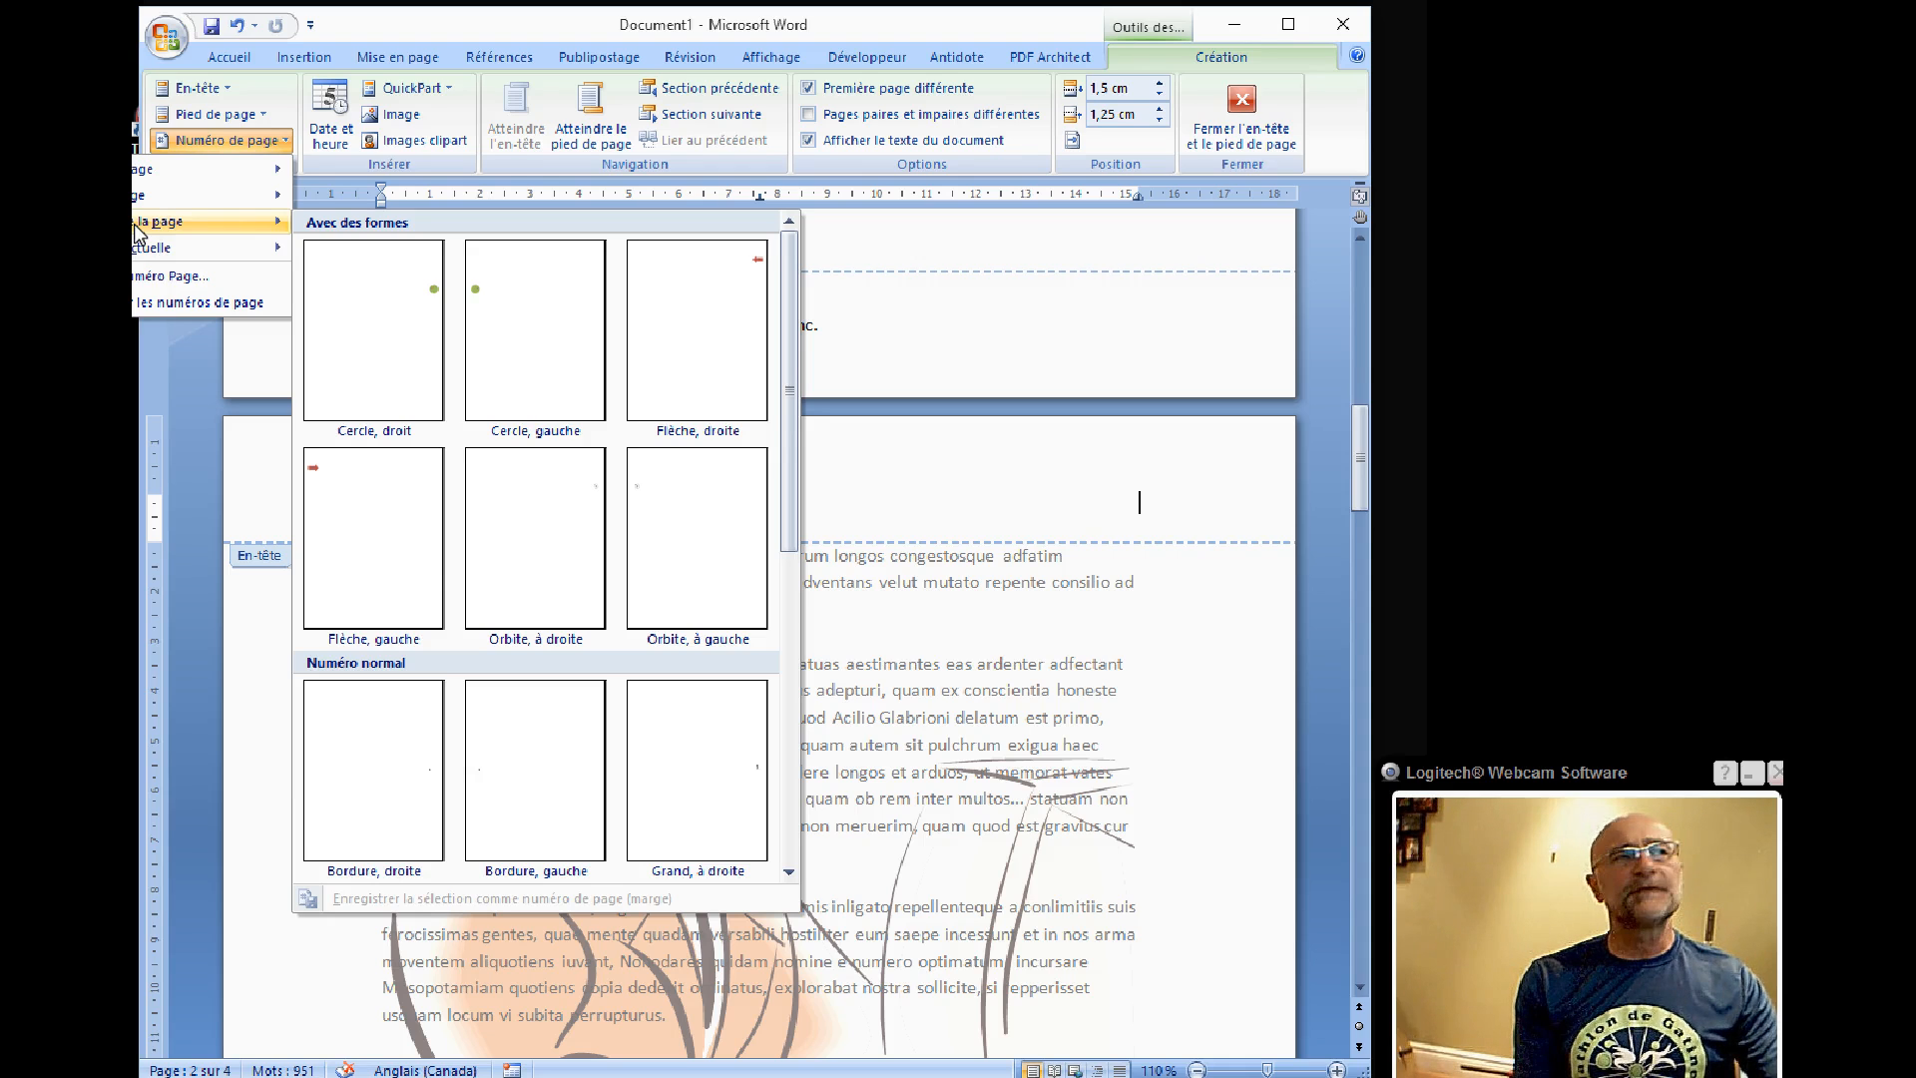
pyautogui.click(932, 493)
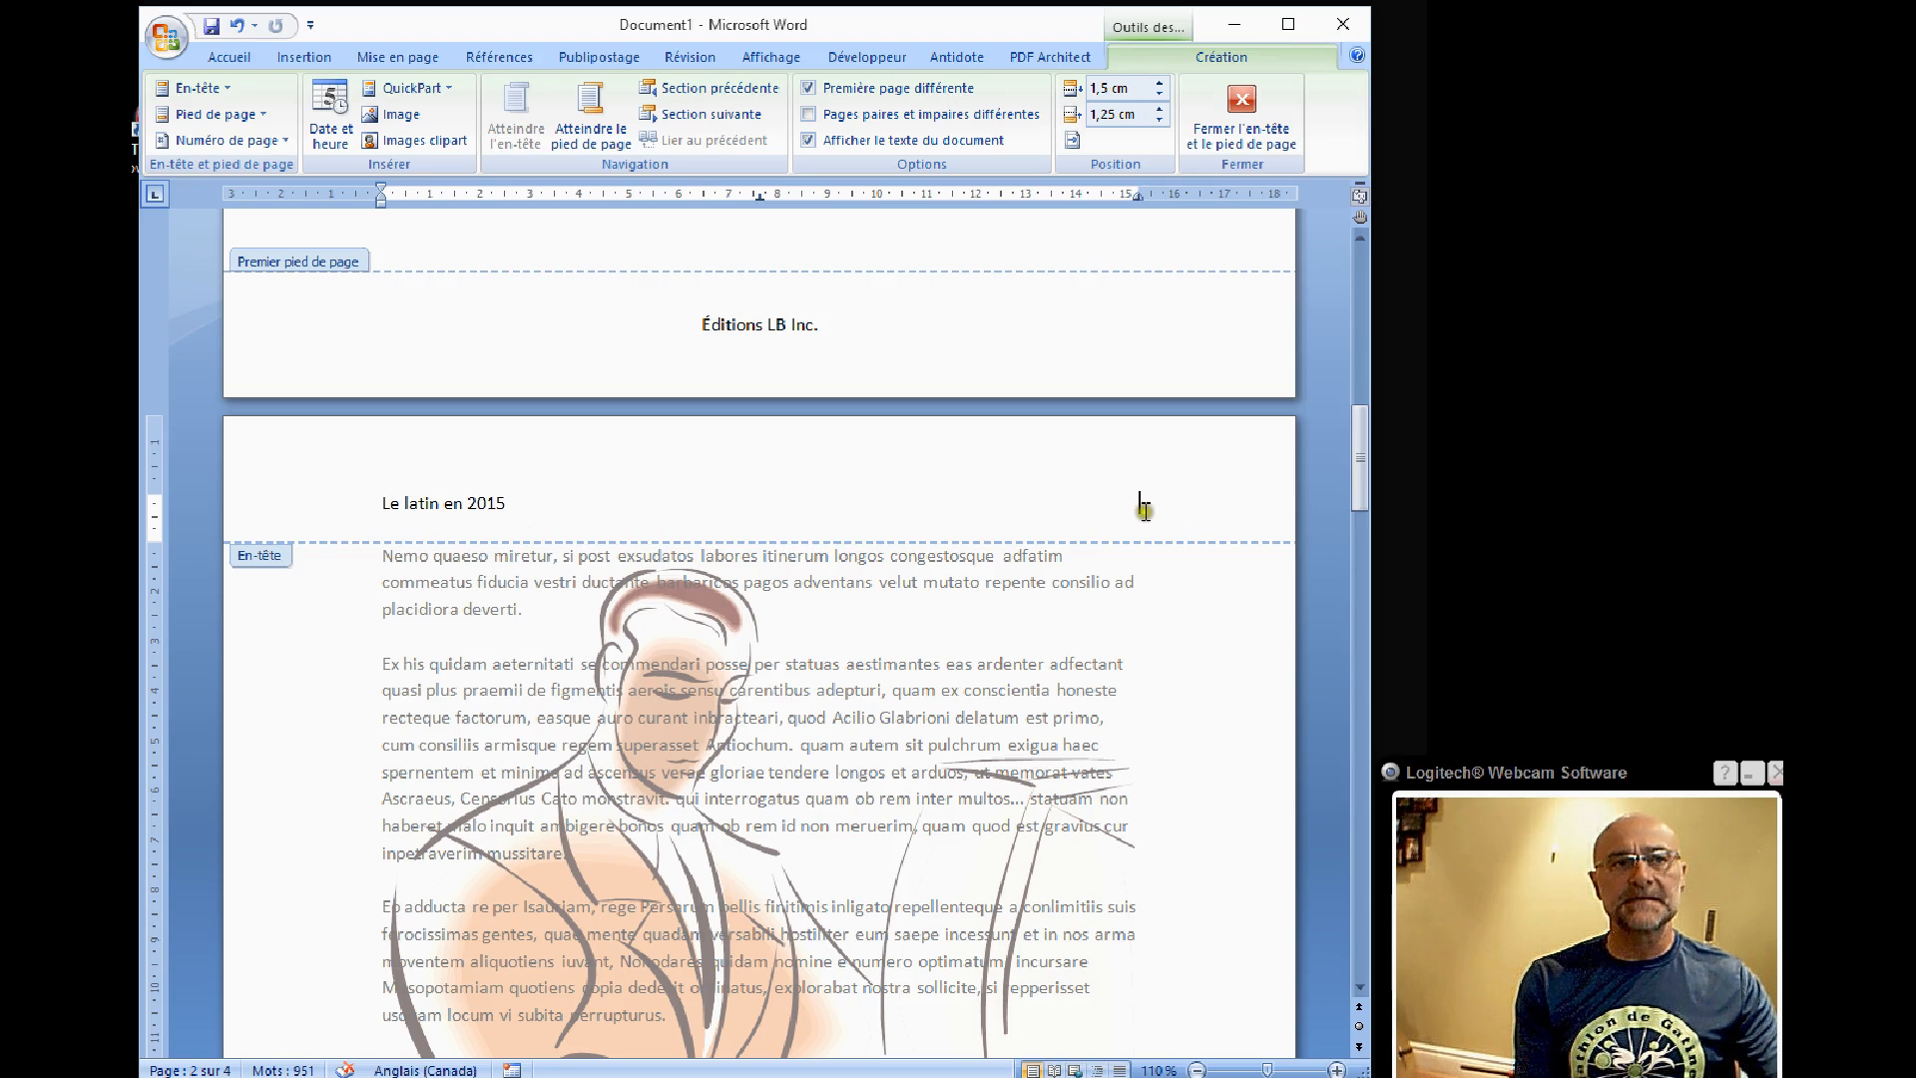
# Step: Insert a page number in the simple "Numéro normal" style at the current position in page 2's header
pyautogui.click(208, 140)
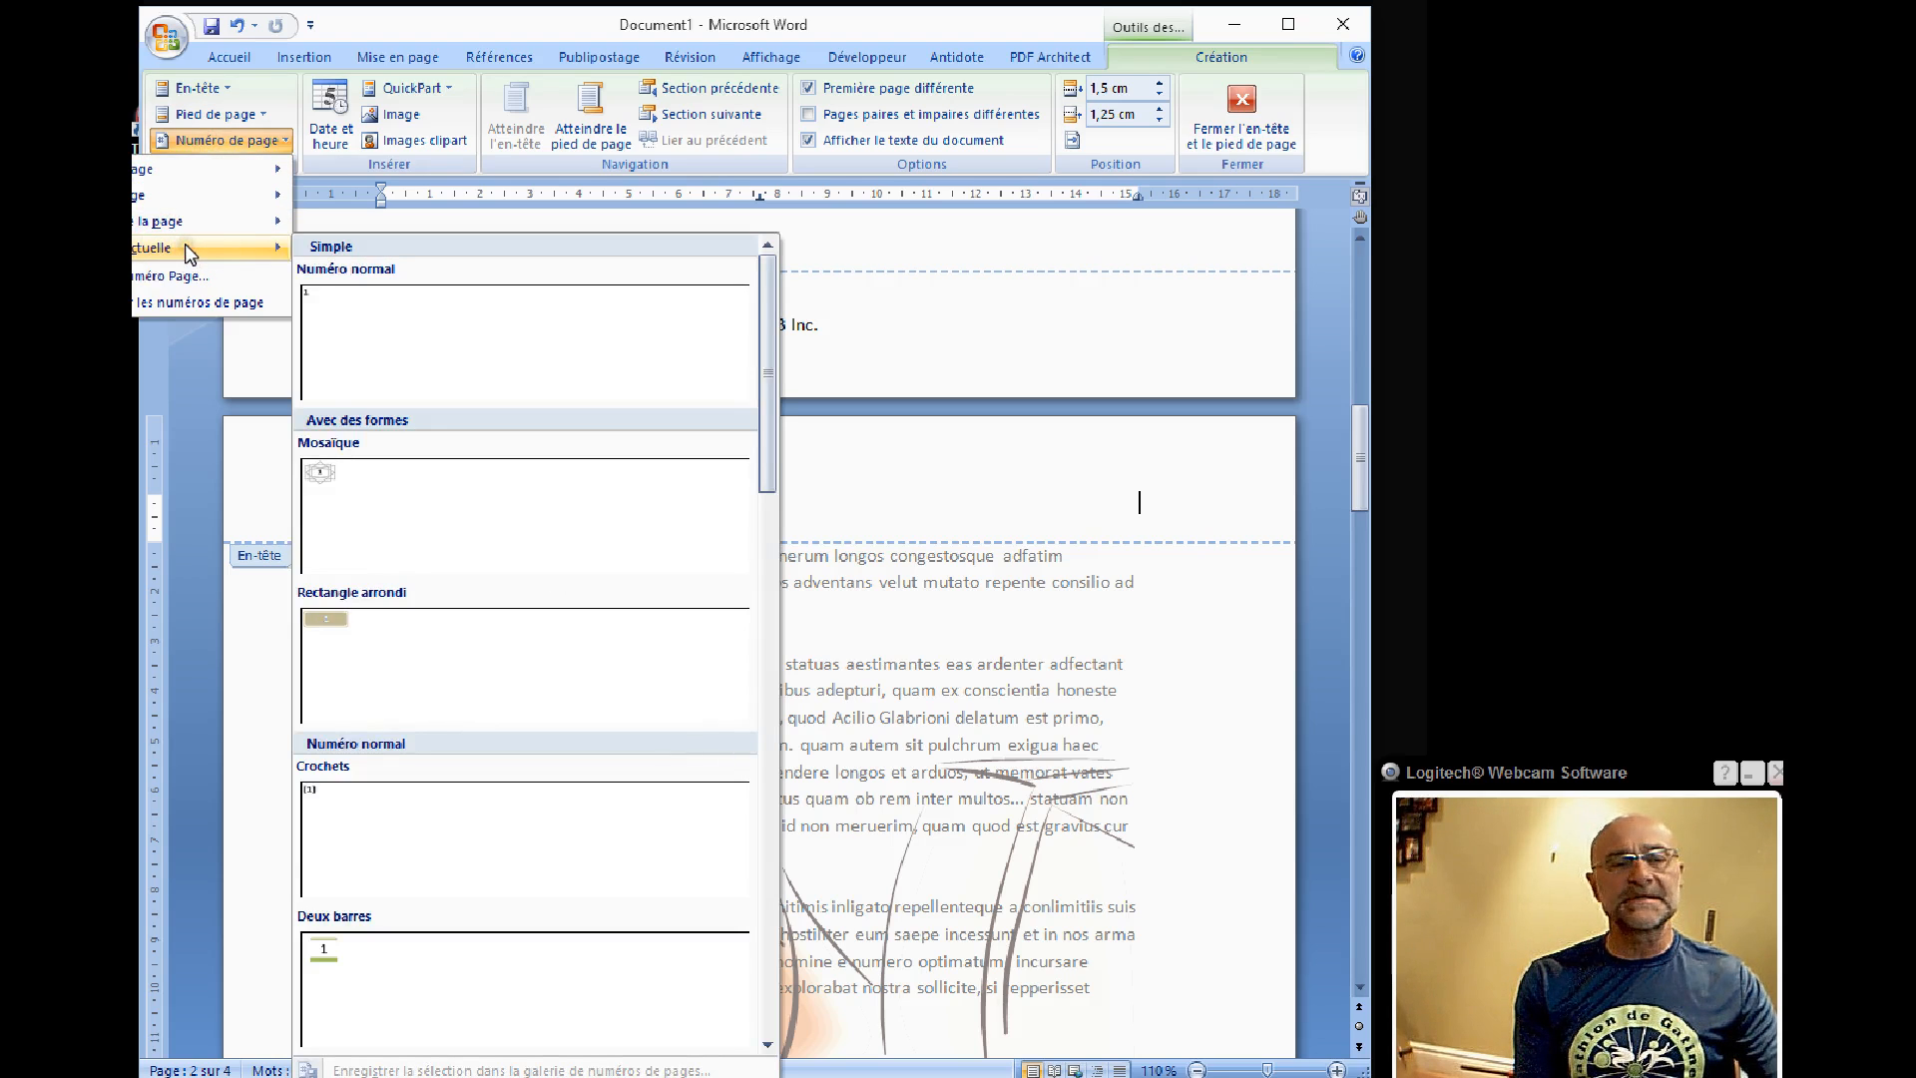
pyautogui.click(393, 314)
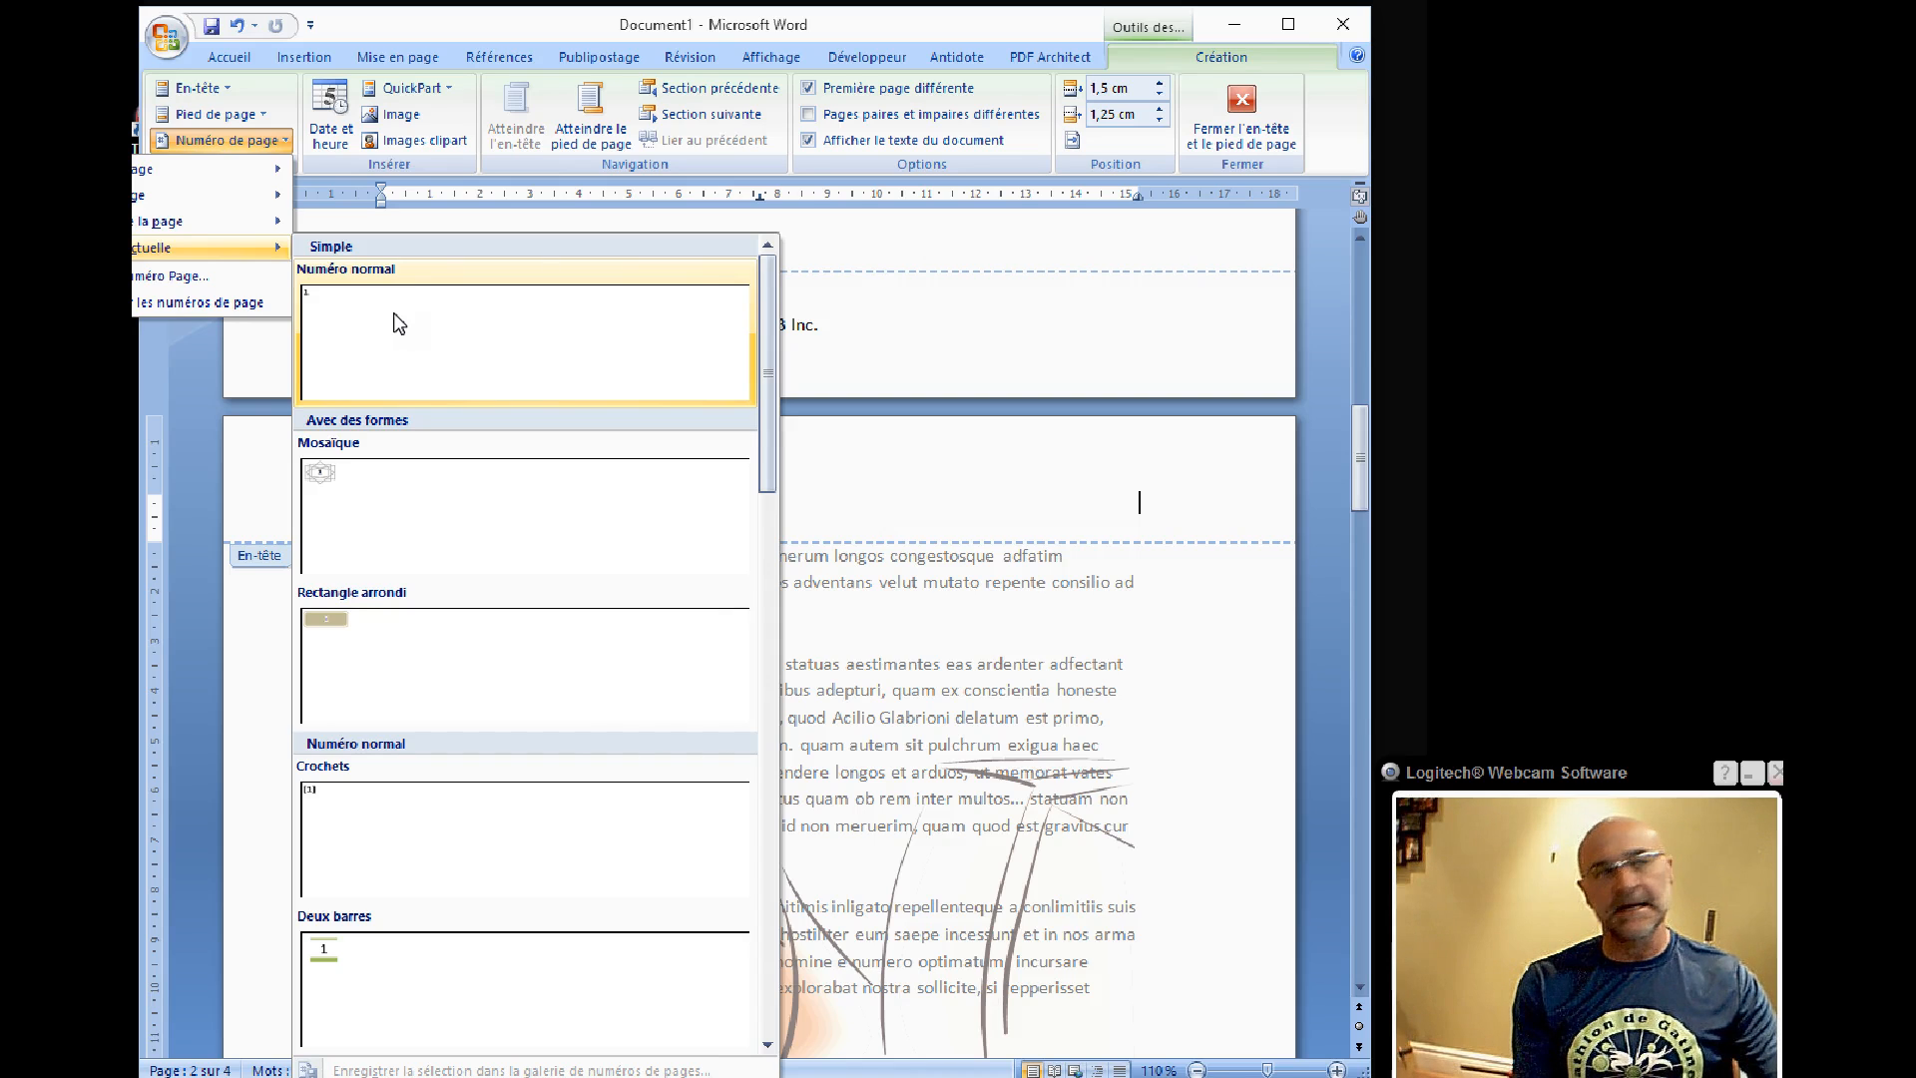
pyautogui.click(394, 315)
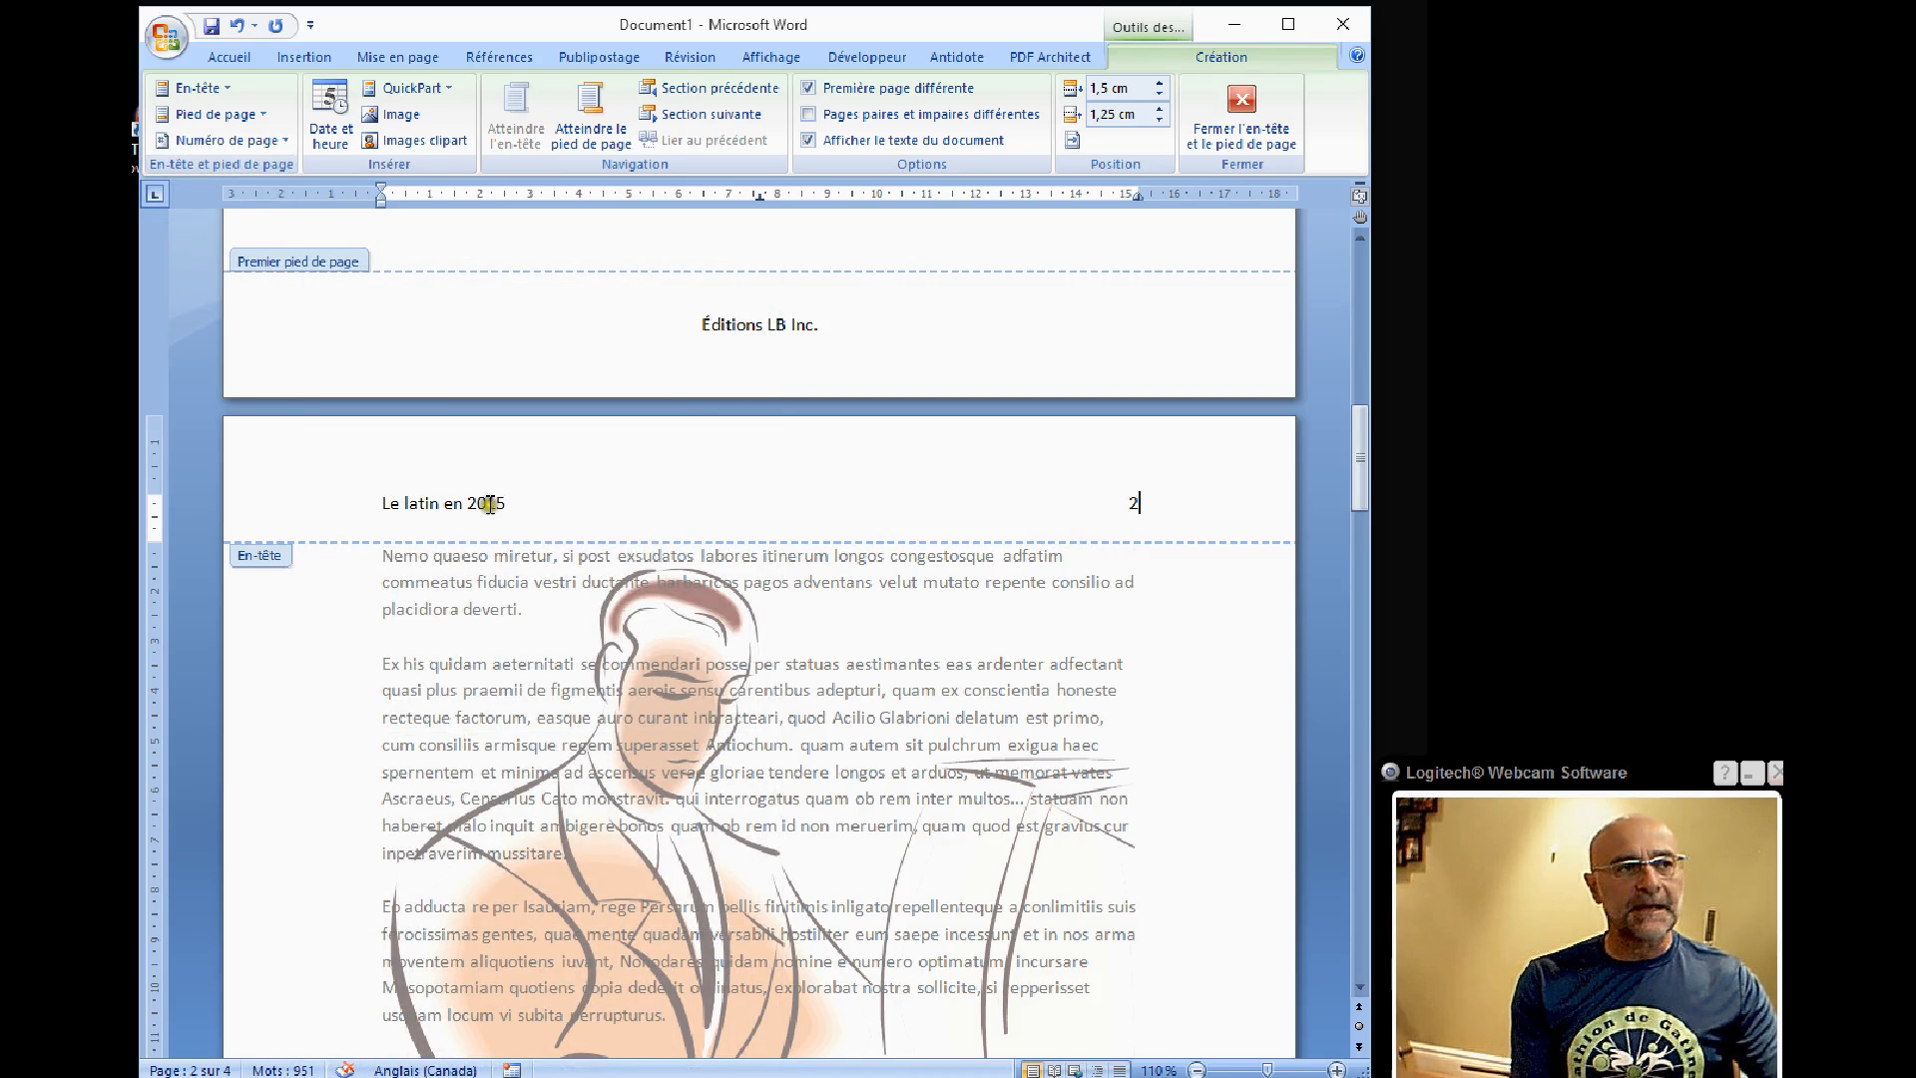
# Step: Select the page number in page 2's header and compare page 1's header and footer areas with page 2's header
pyautogui.click(1129, 498)
pyautogui.doubleClick(1128, 498)
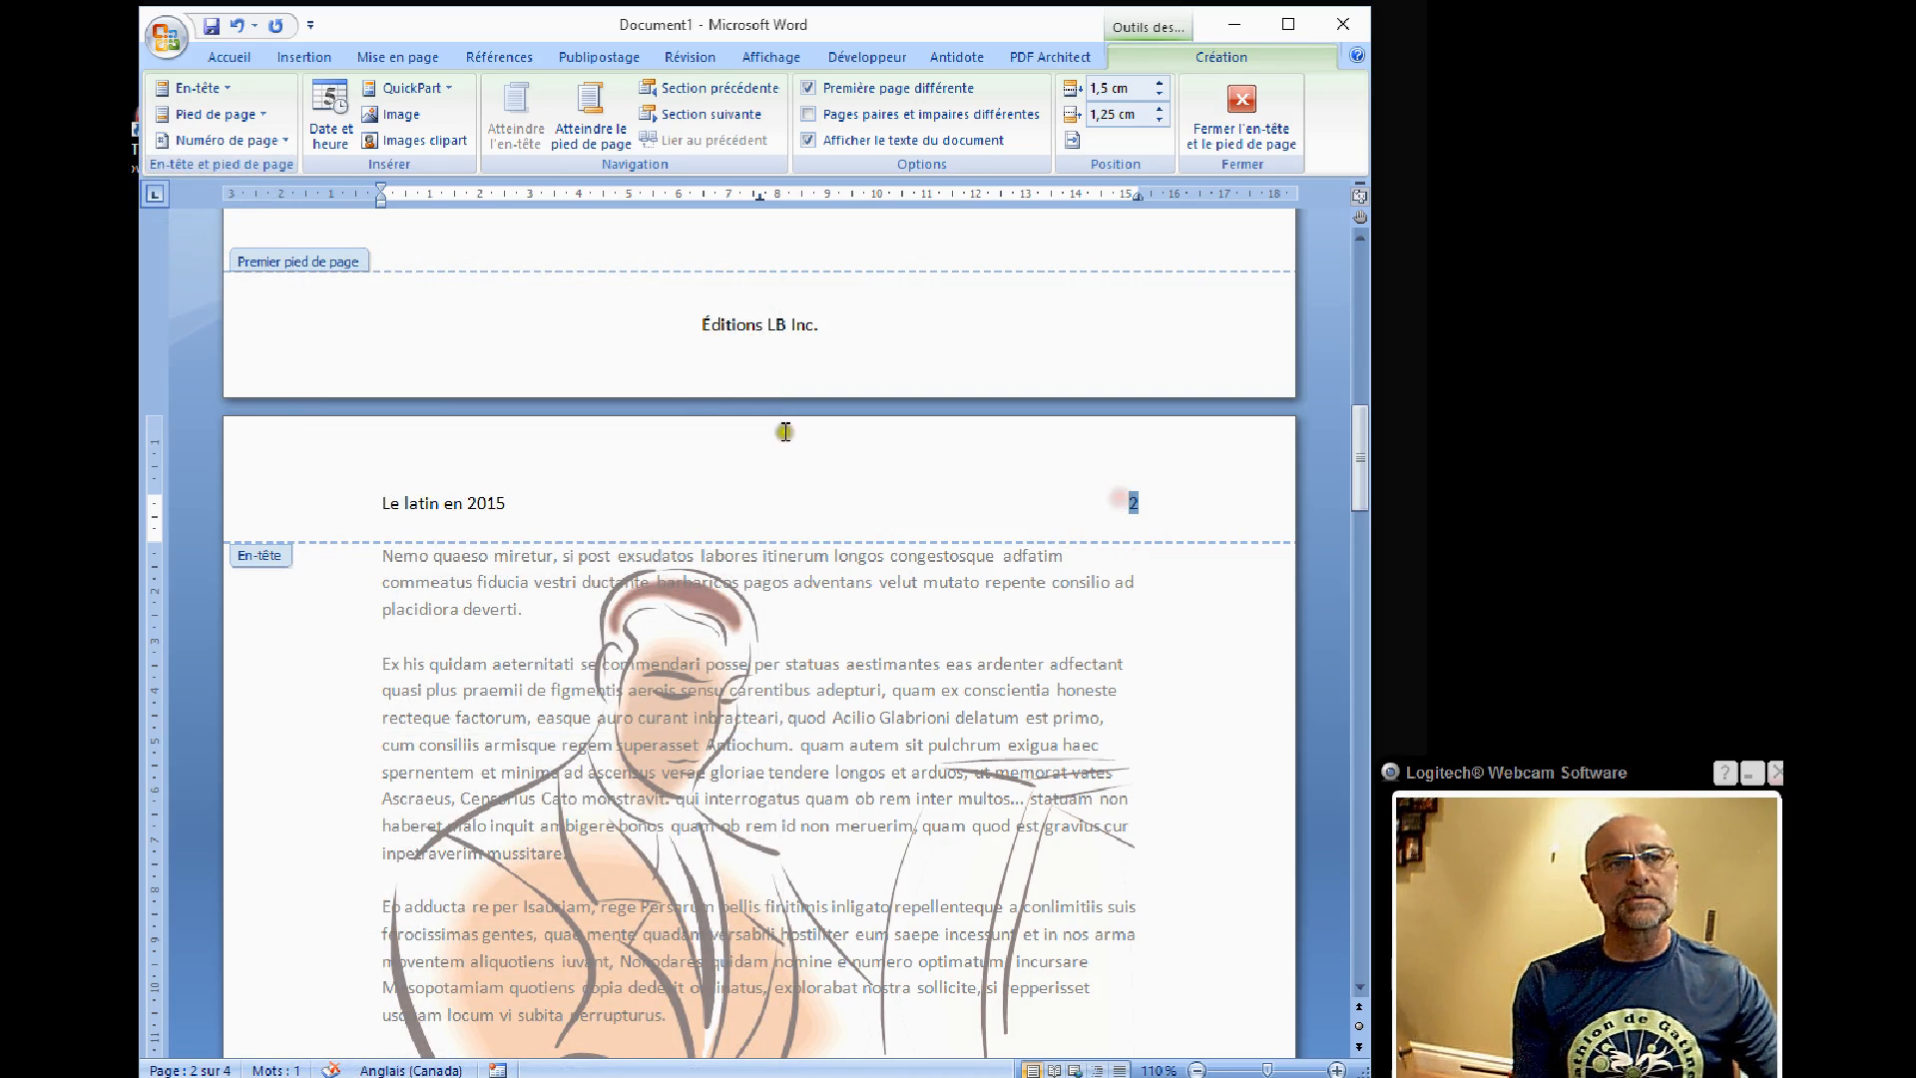
pyautogui.click(236, 60)
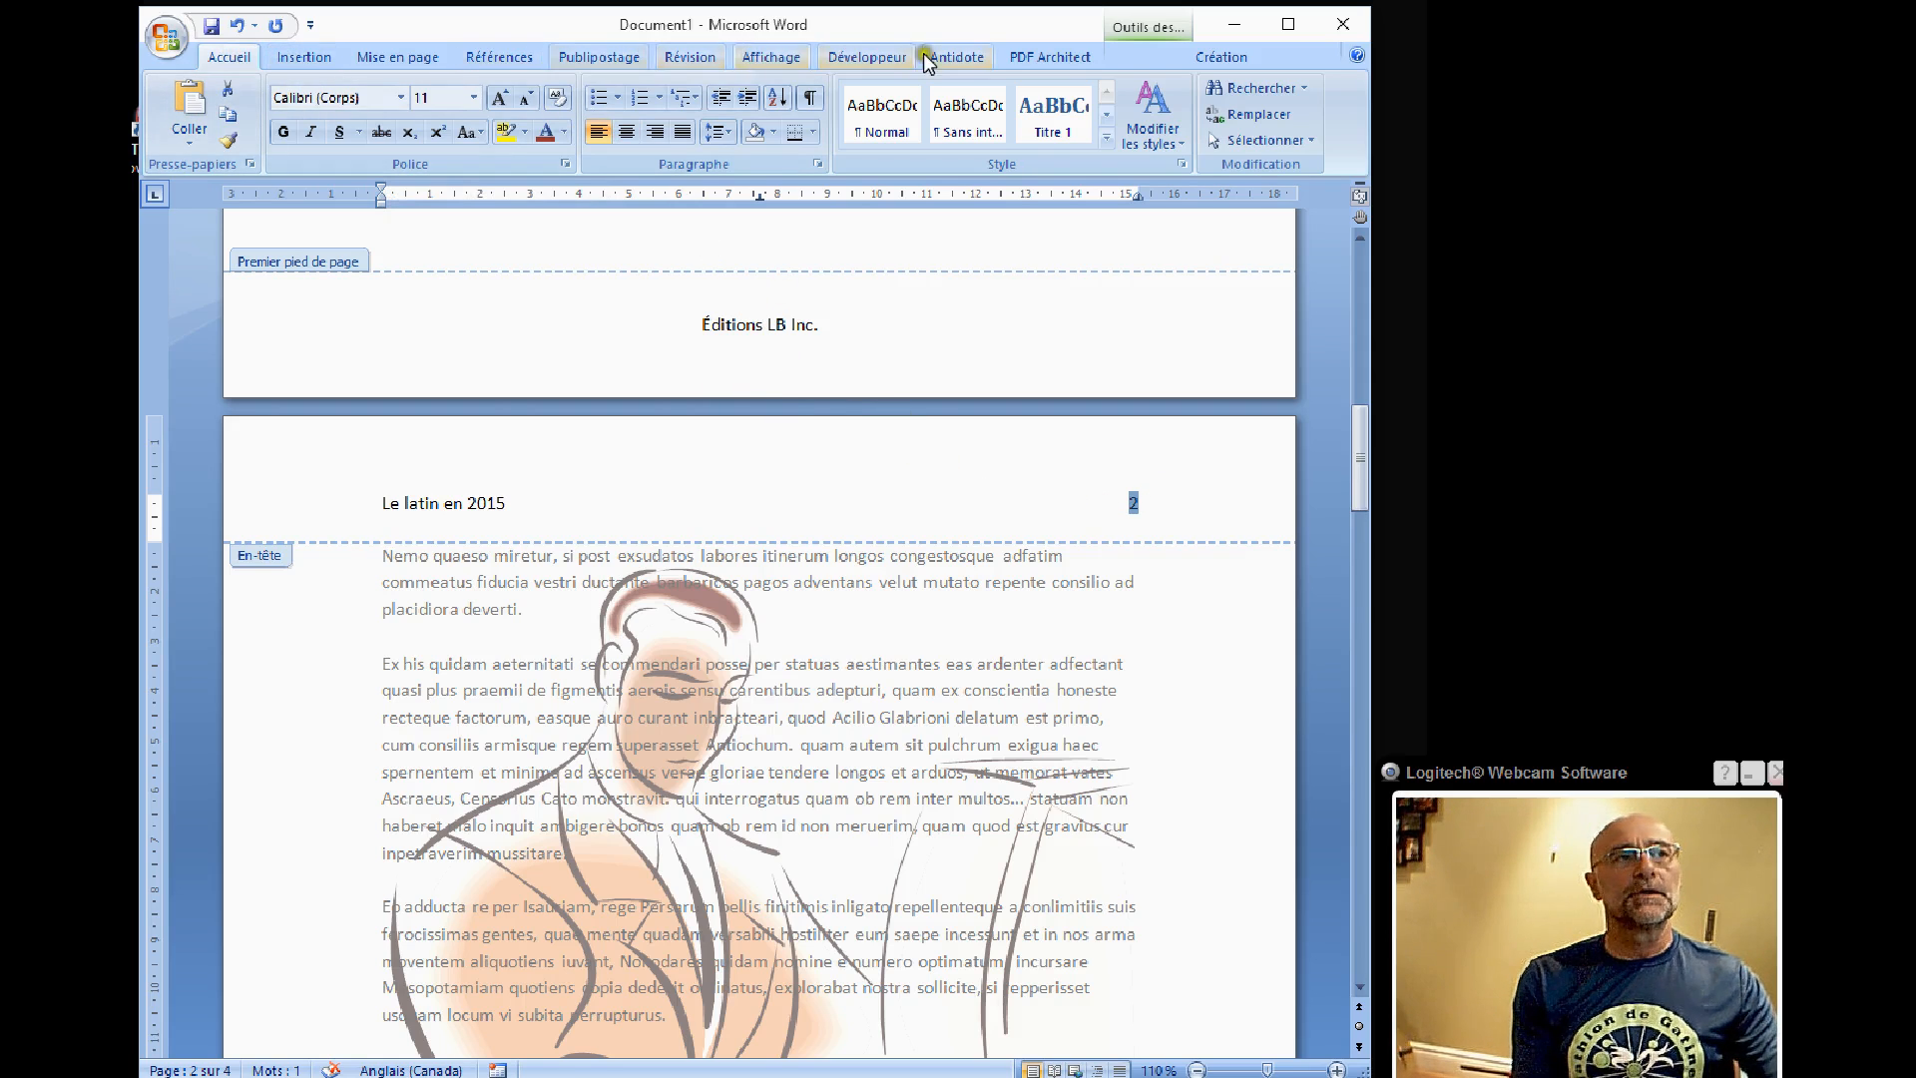
pyautogui.click(1222, 57)
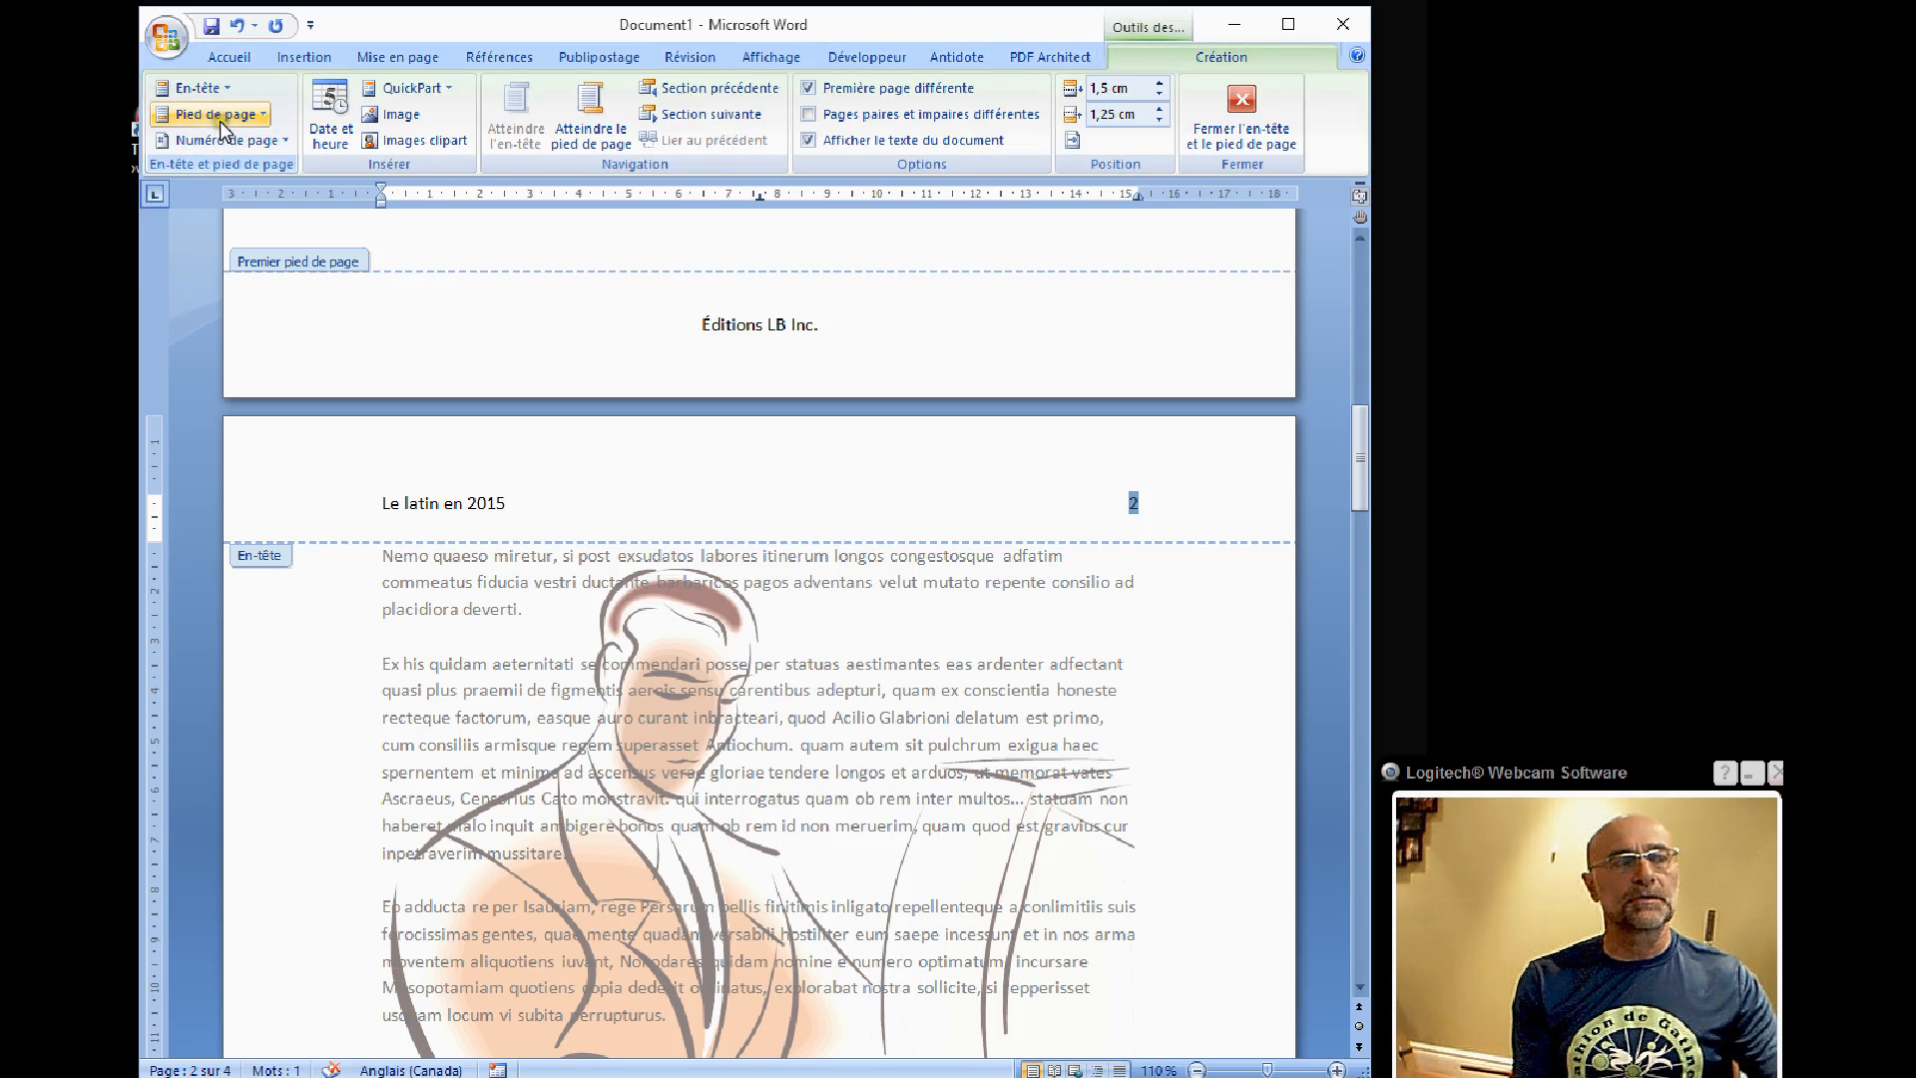
pyautogui.click(226, 138)
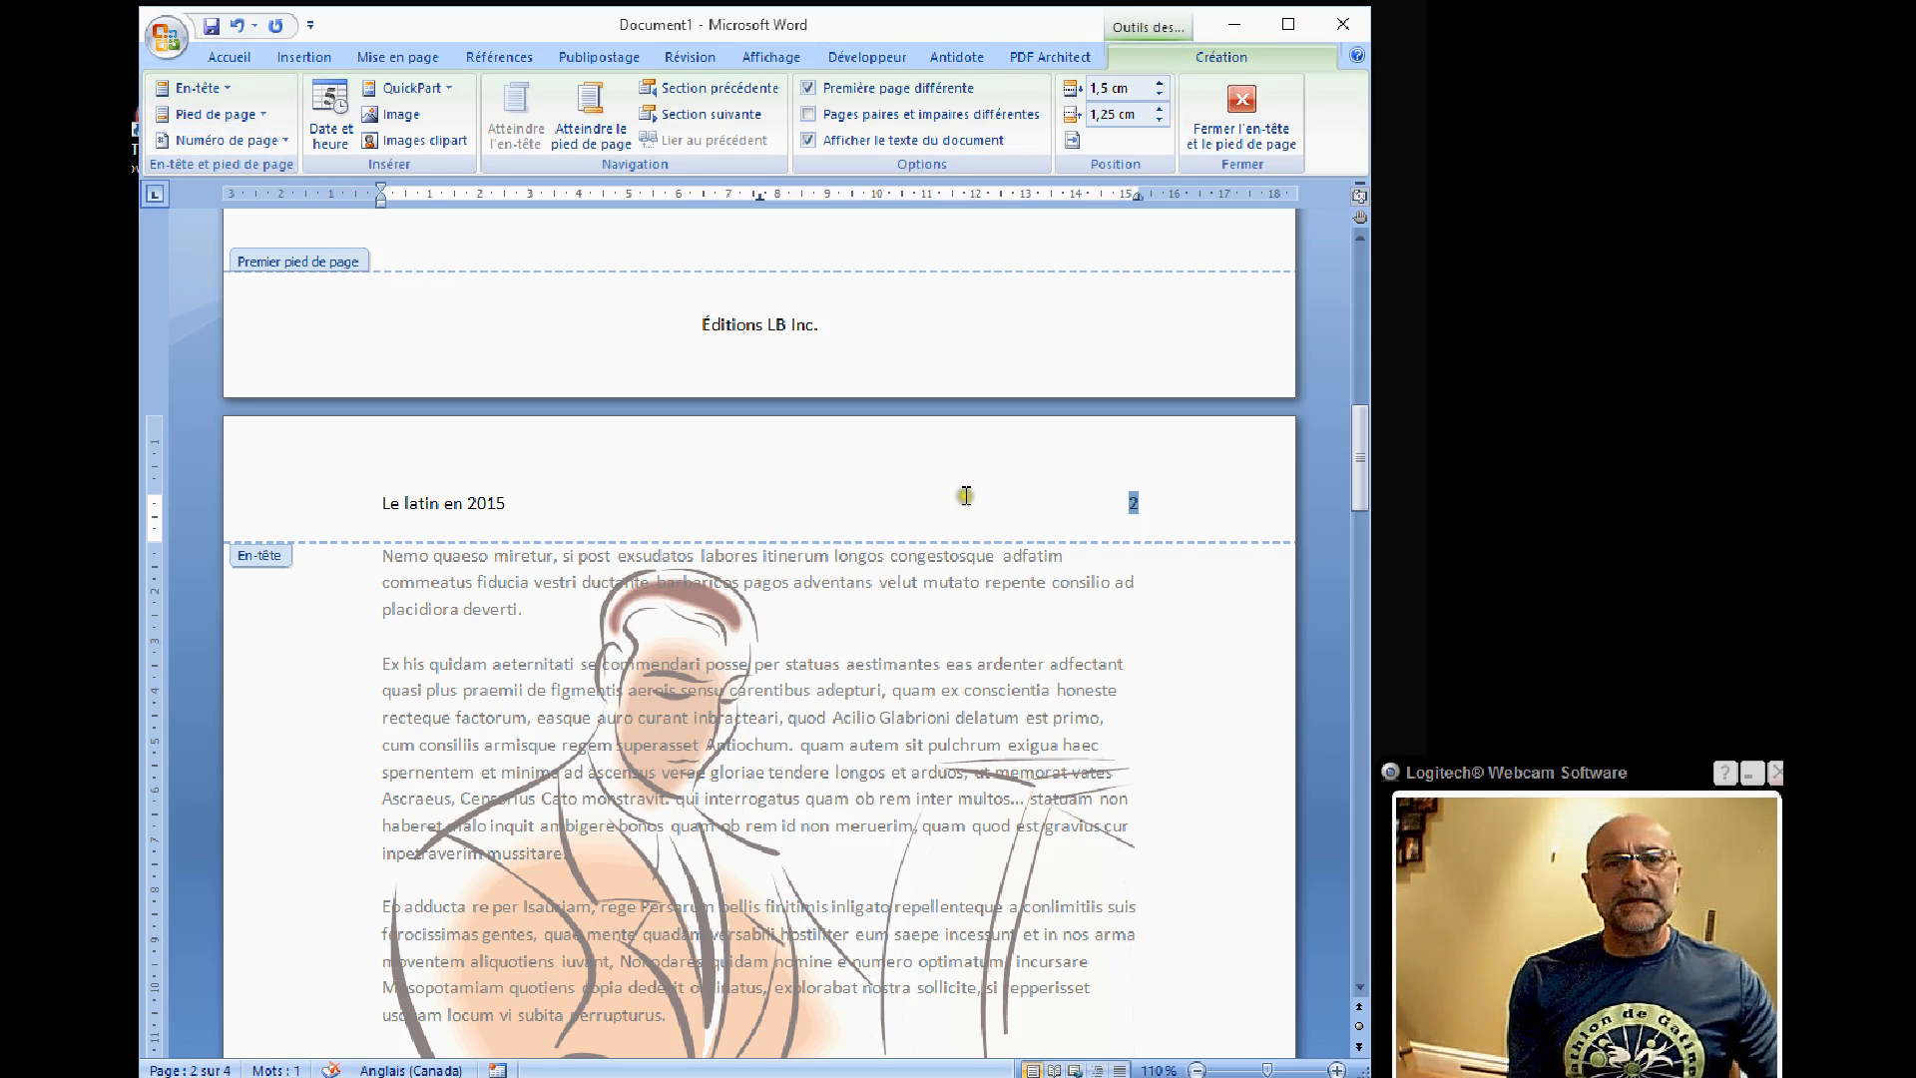
pyautogui.scroll(12, 1111, 497)
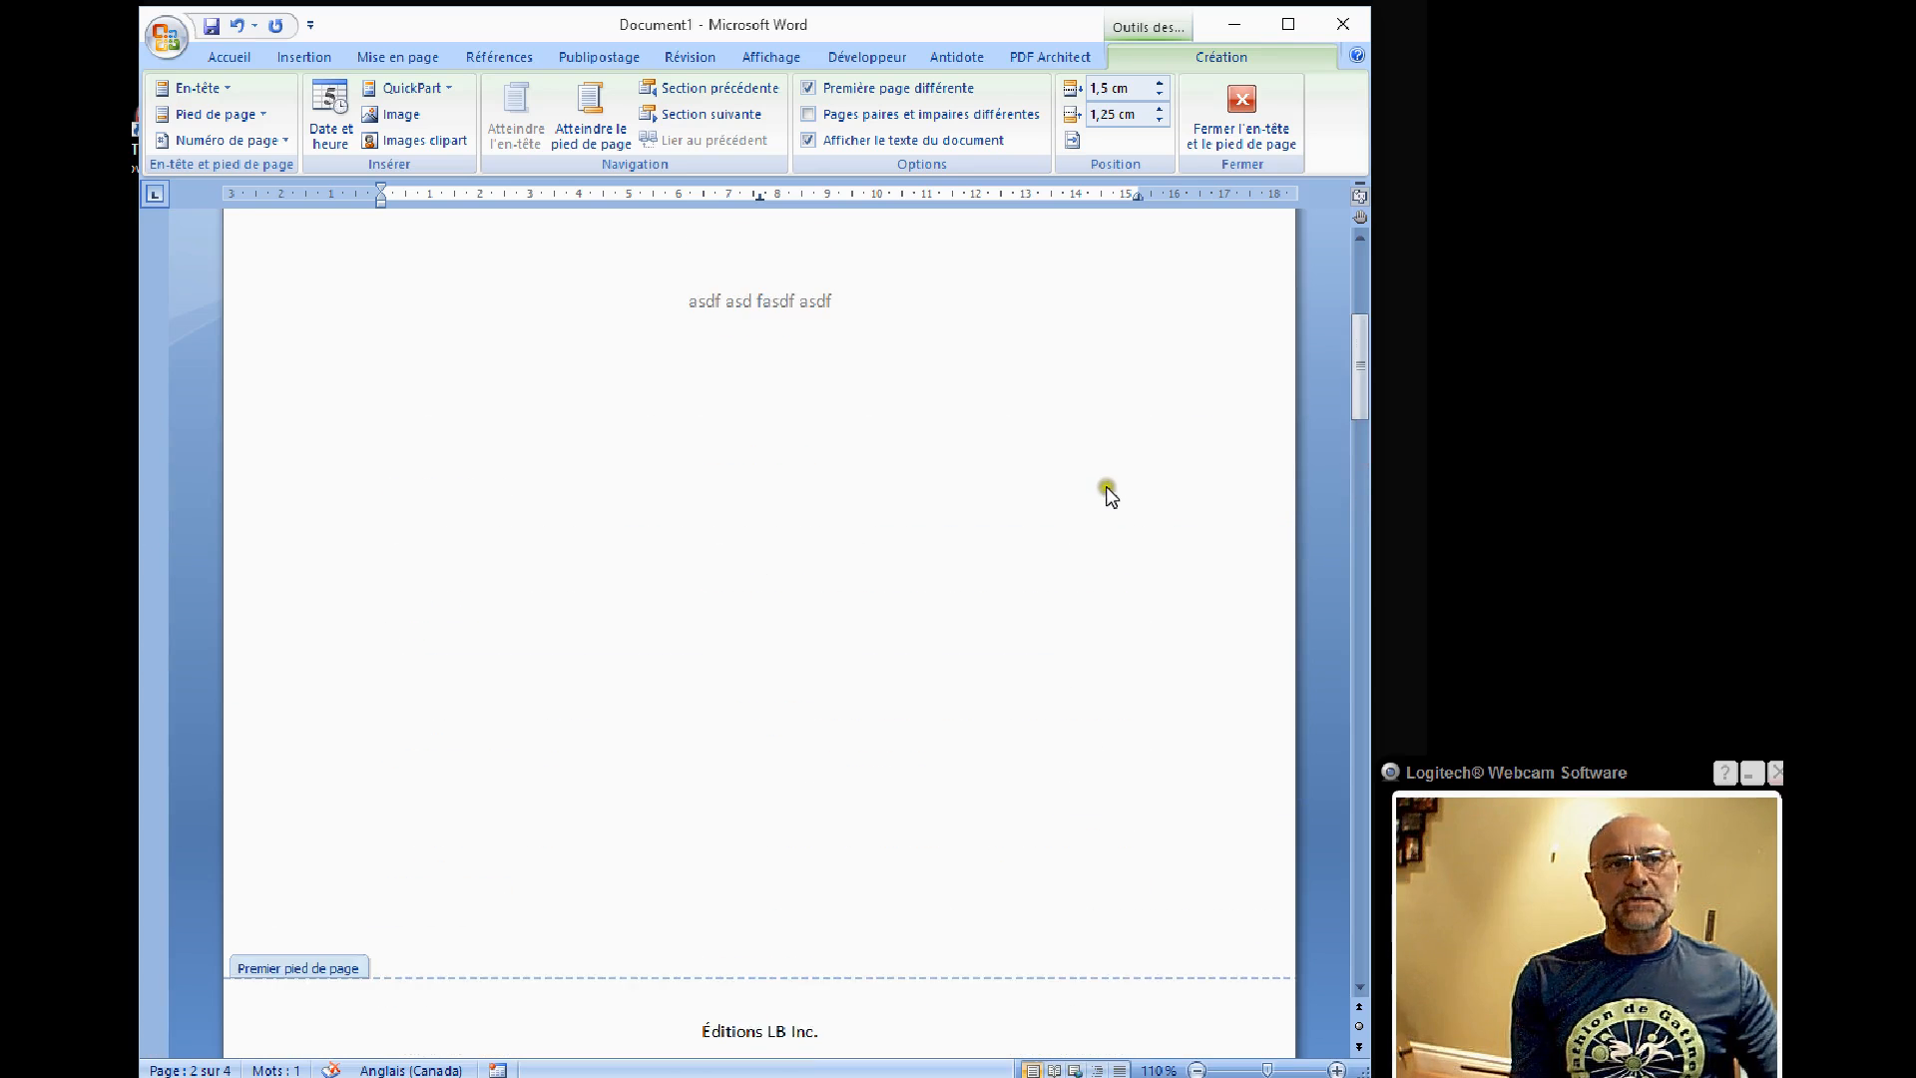
pyautogui.scroll(3, 1079, 465)
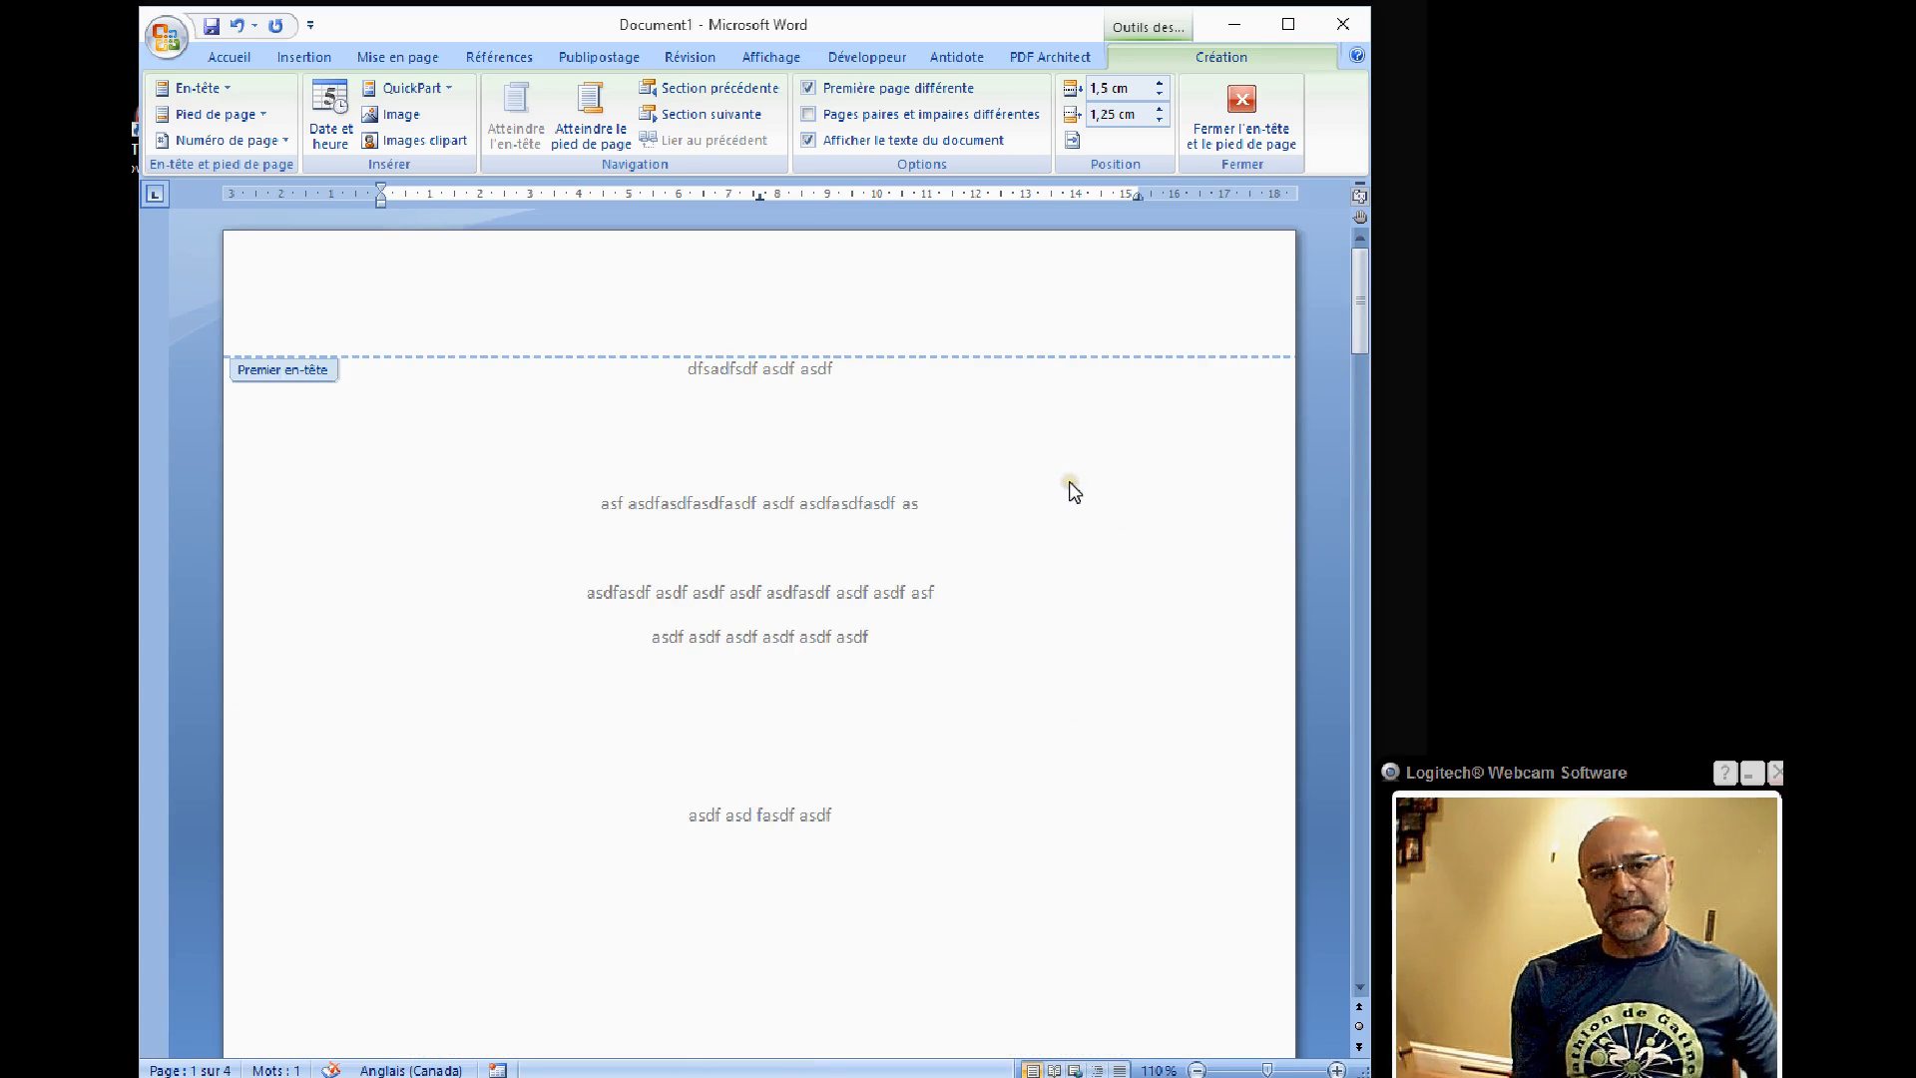
pyautogui.scroll(-12, 1071, 487)
pyautogui.scroll(-4, 1077, 514)
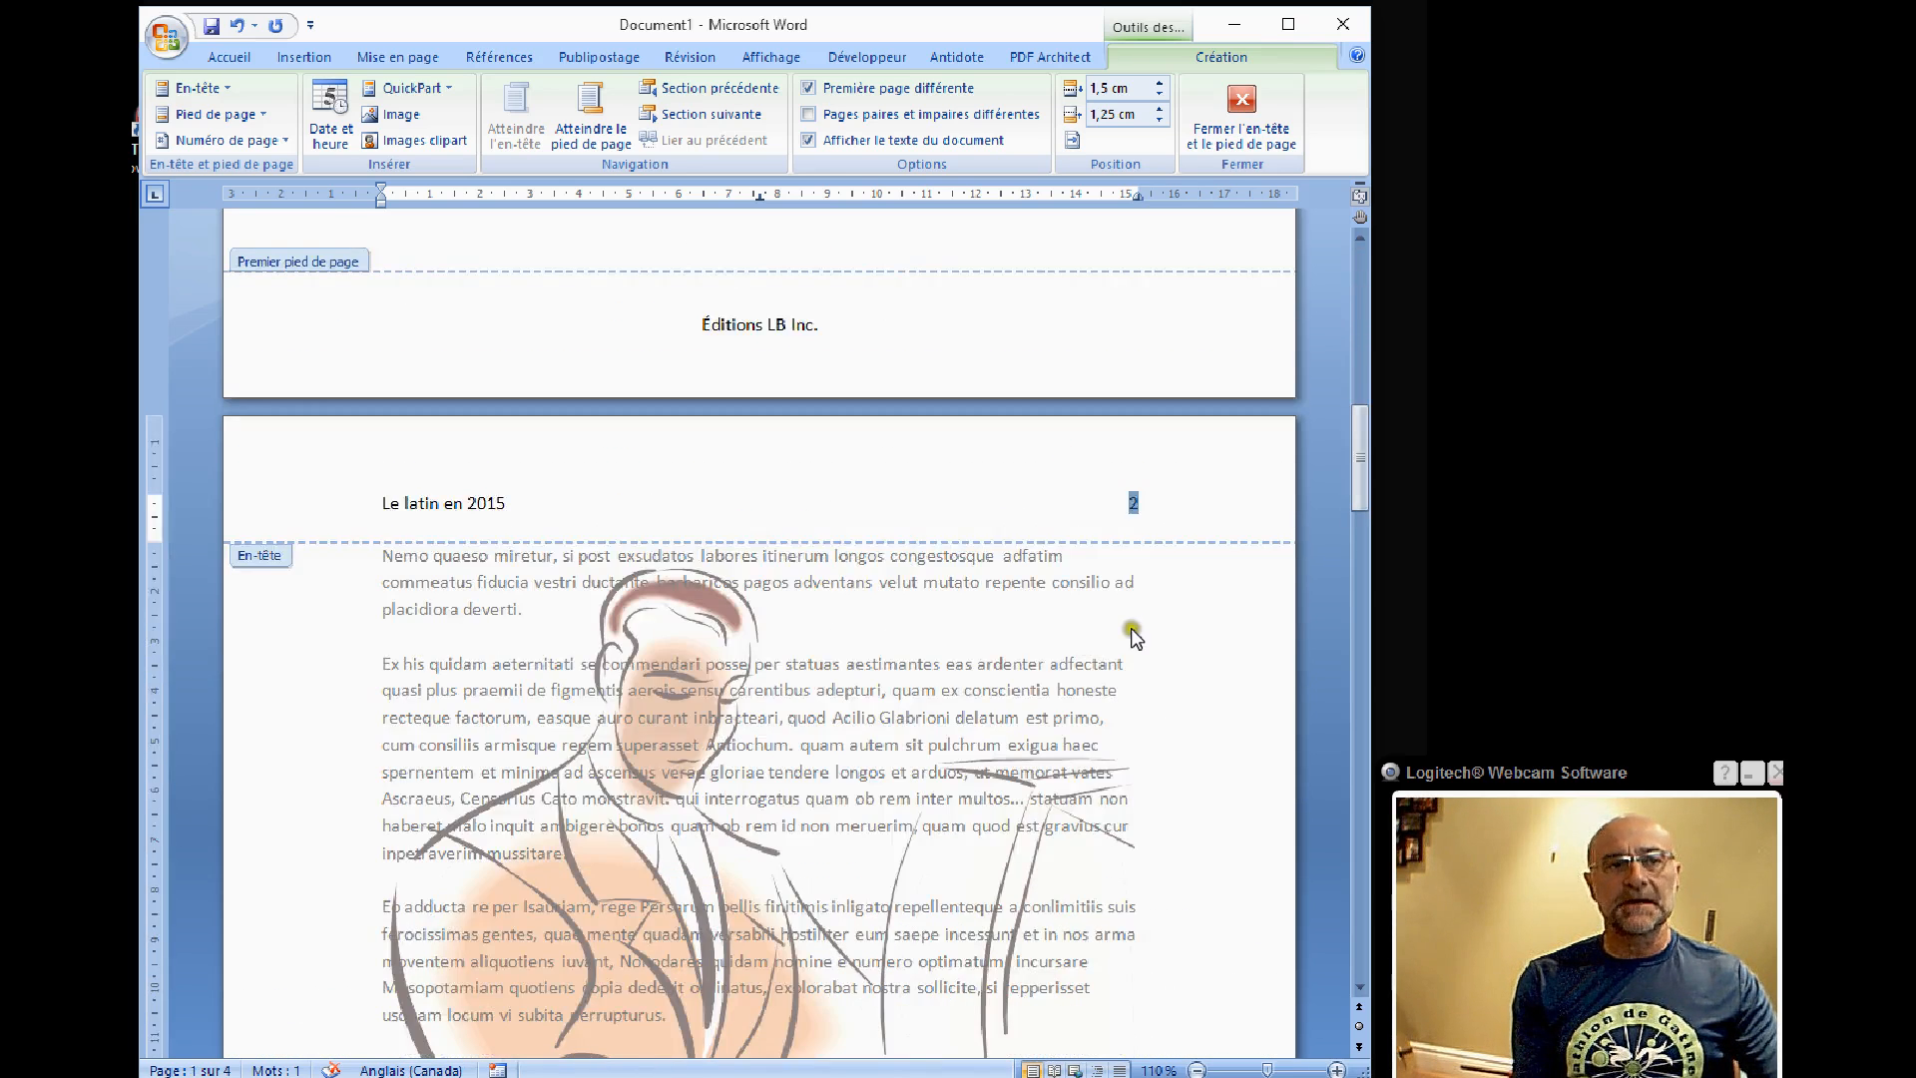
# Step: Set the page numbering of the header's page number to start at 4, keeping the "1, 2, 3, ..." format
pyautogui.click(1138, 501)
pyautogui.click(1125, 499)
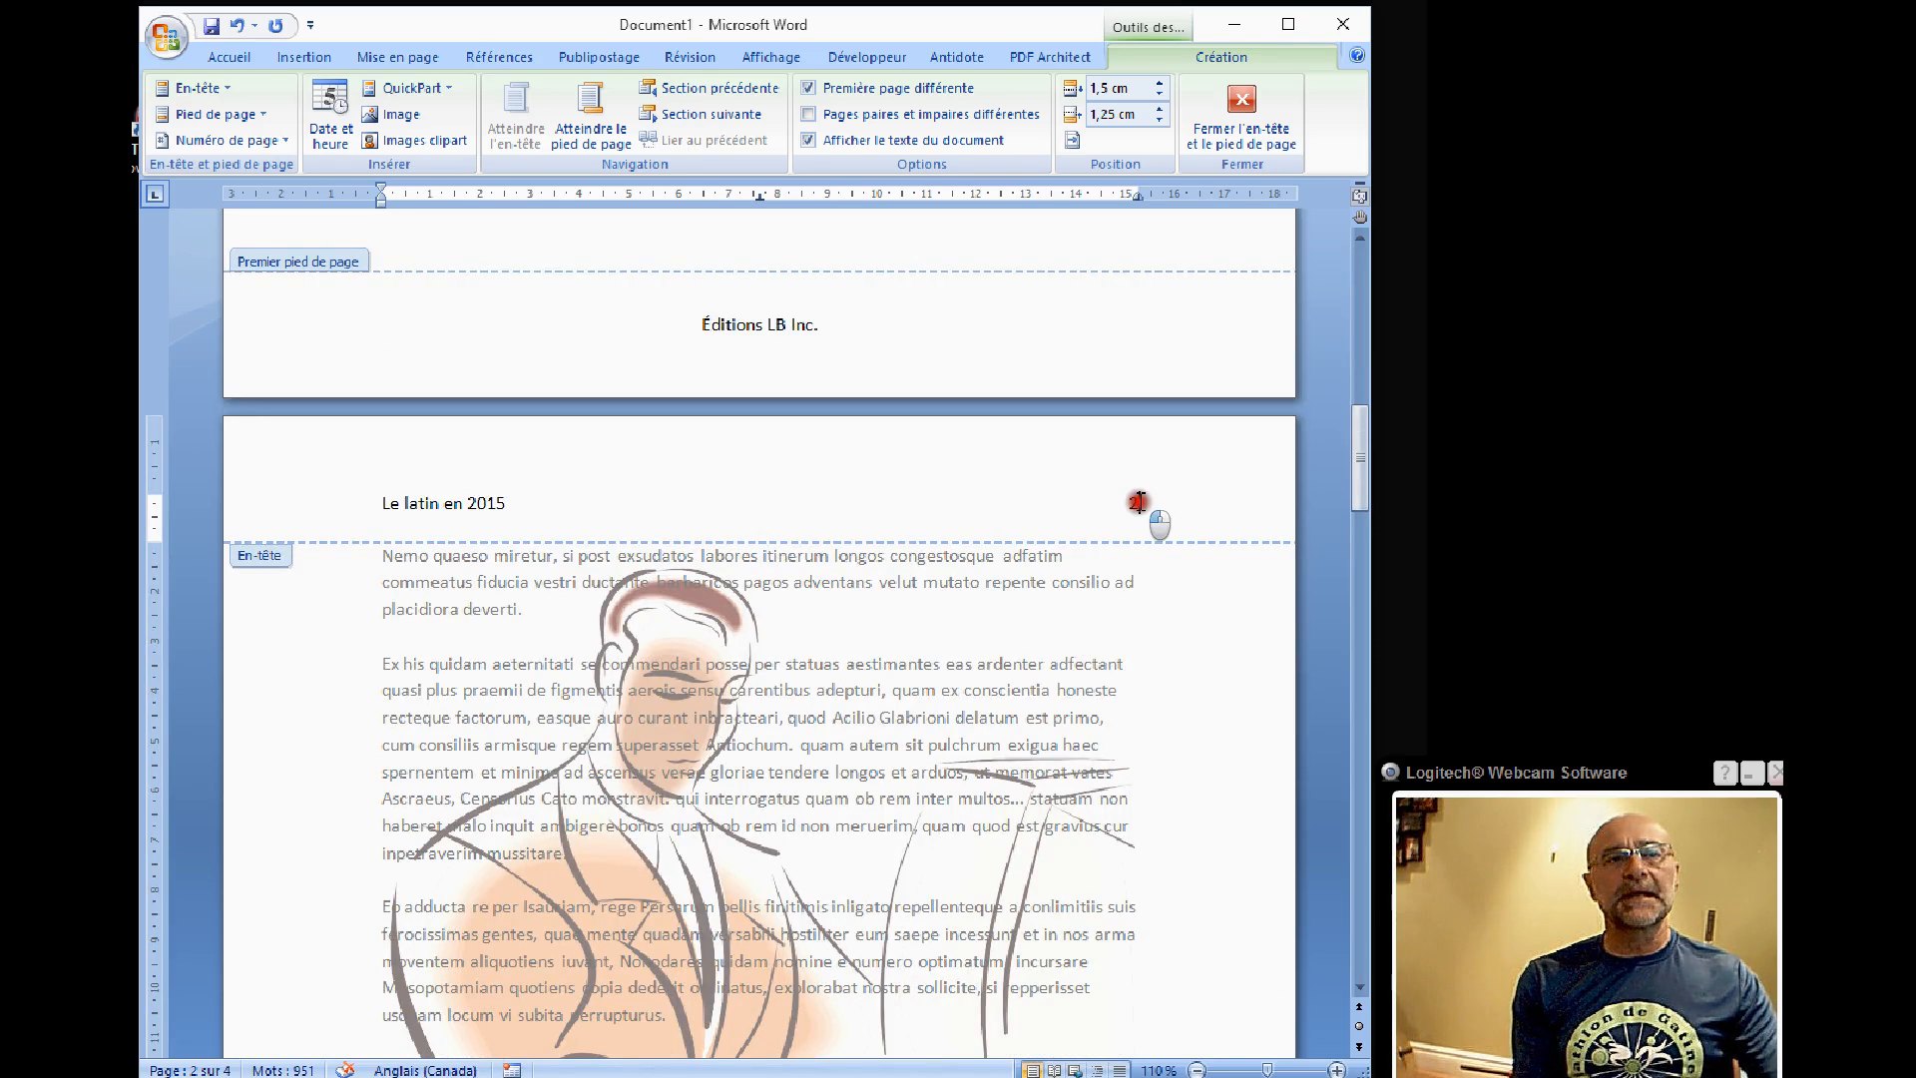
pyautogui.doubleClick(1128, 501)
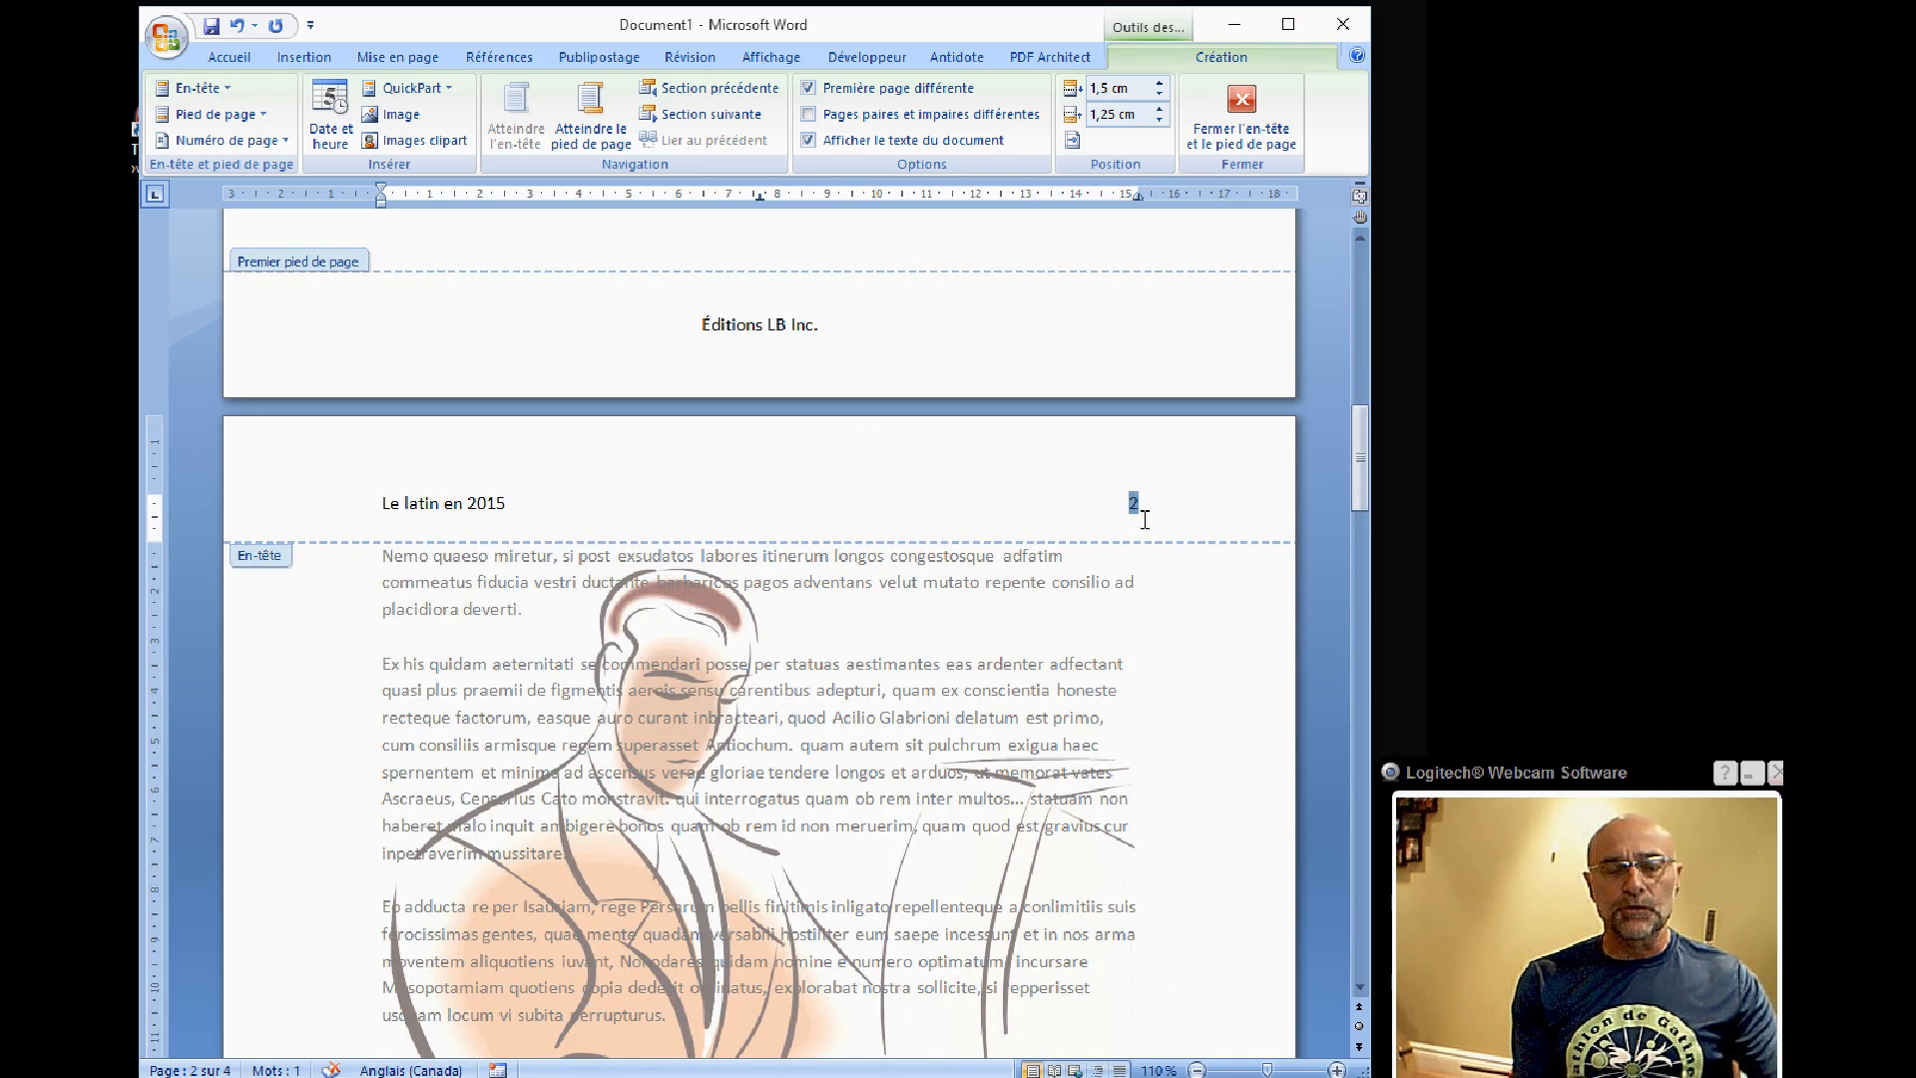
pyautogui.click(220, 135)
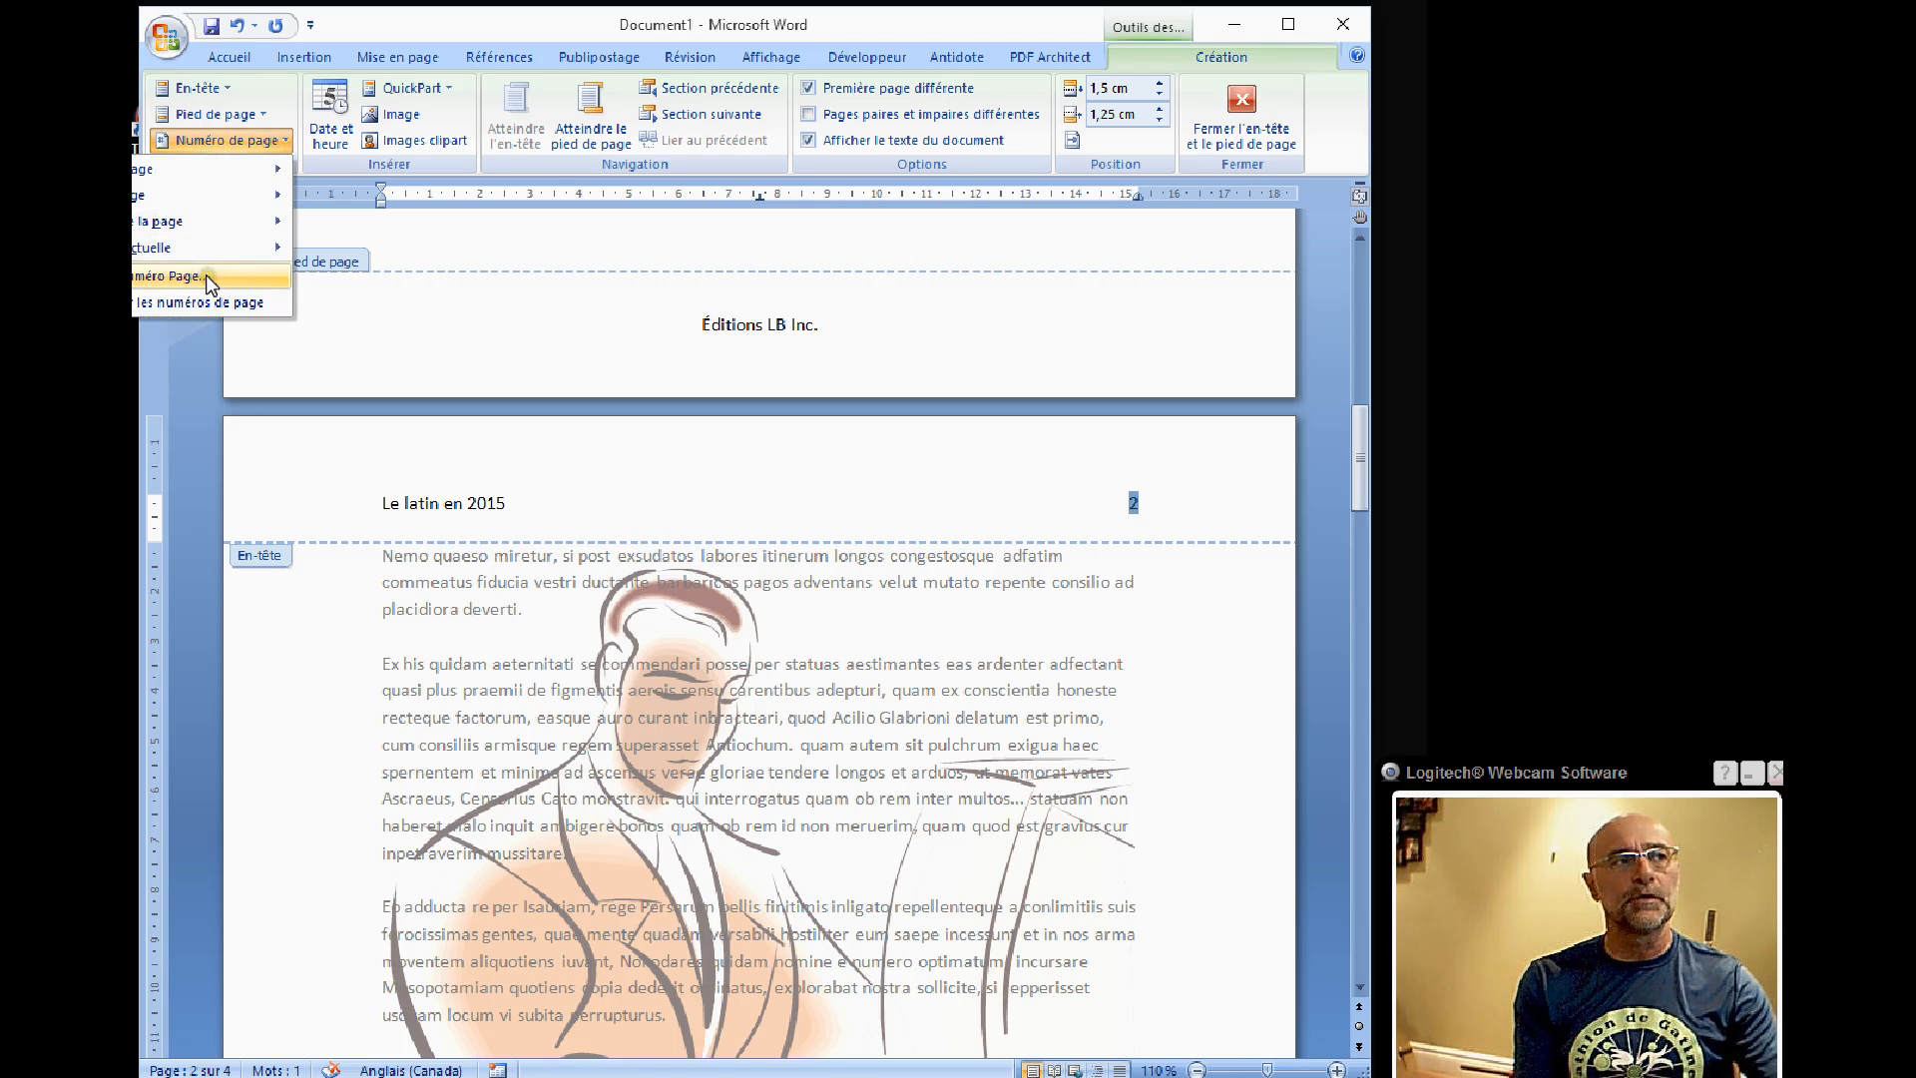
pyautogui.click(218, 279)
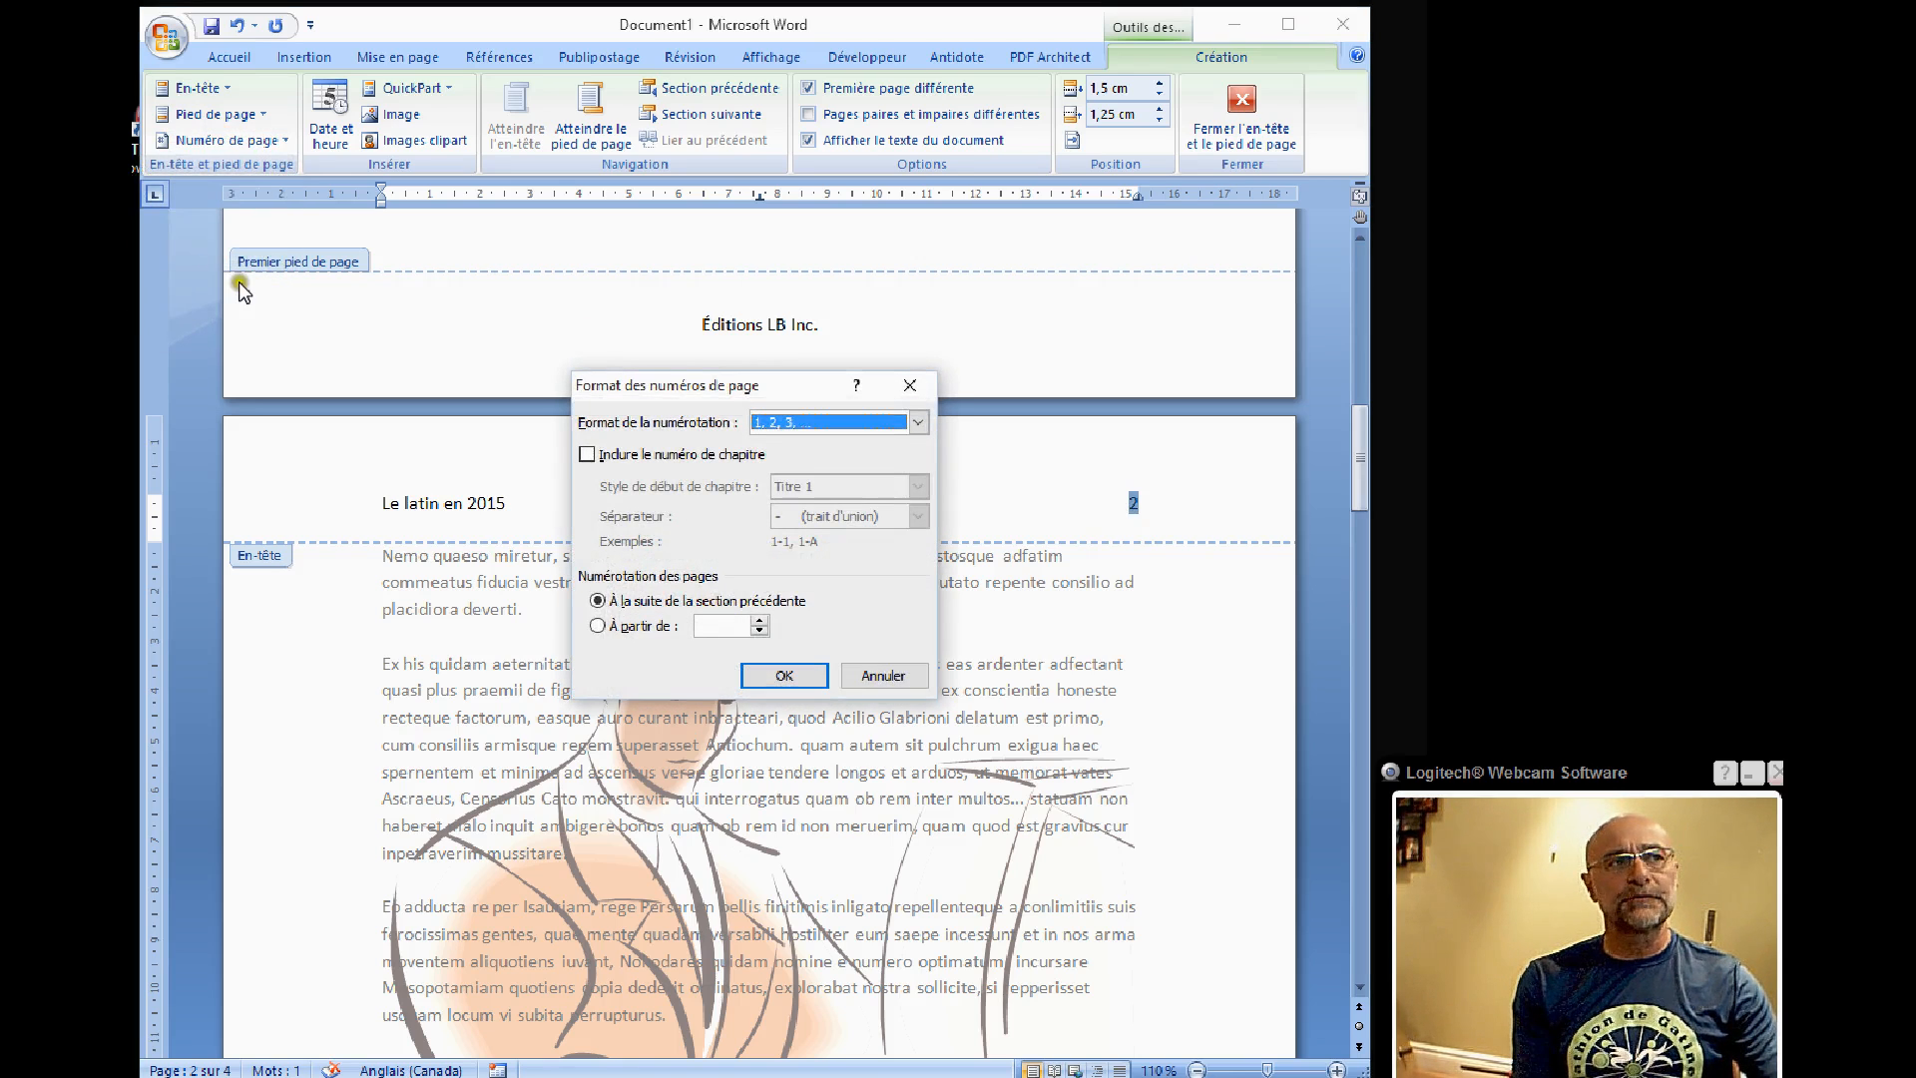
pyautogui.click(812, 421)
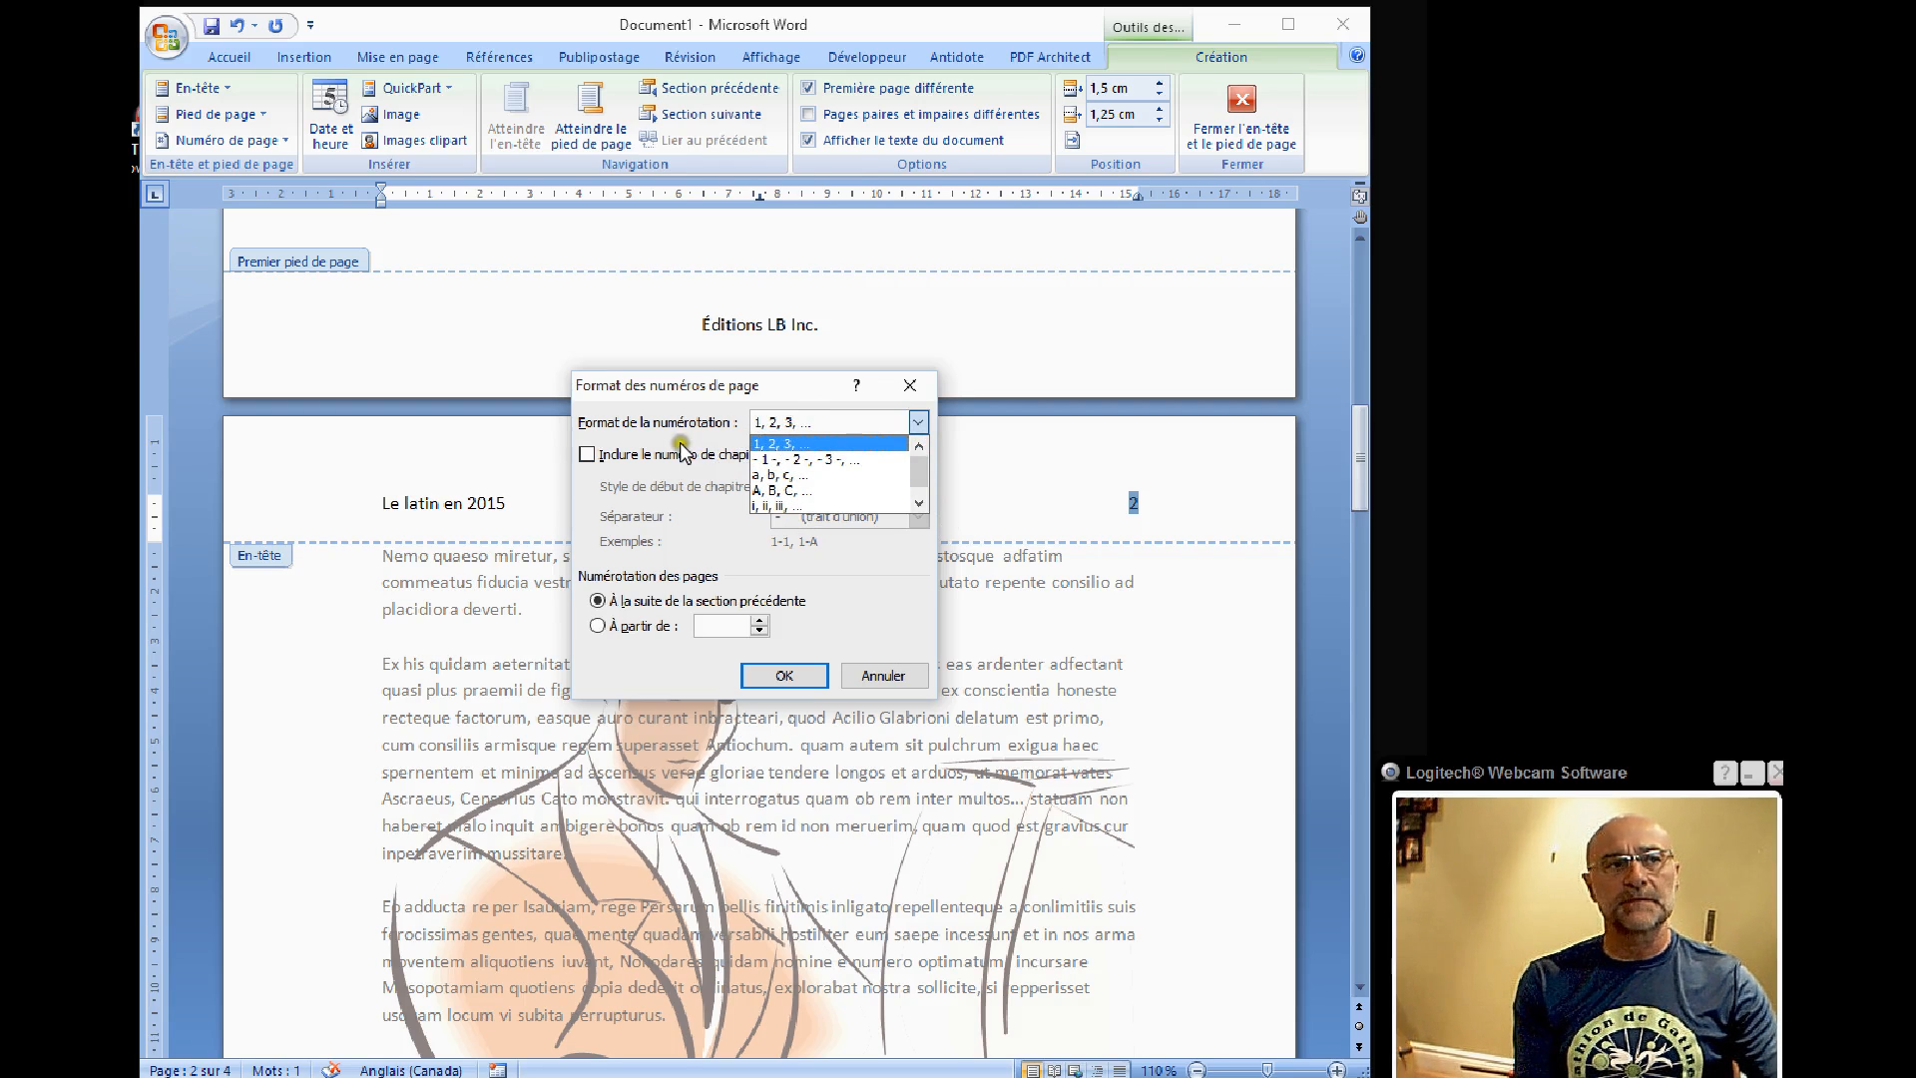
pyautogui.click(658, 467)
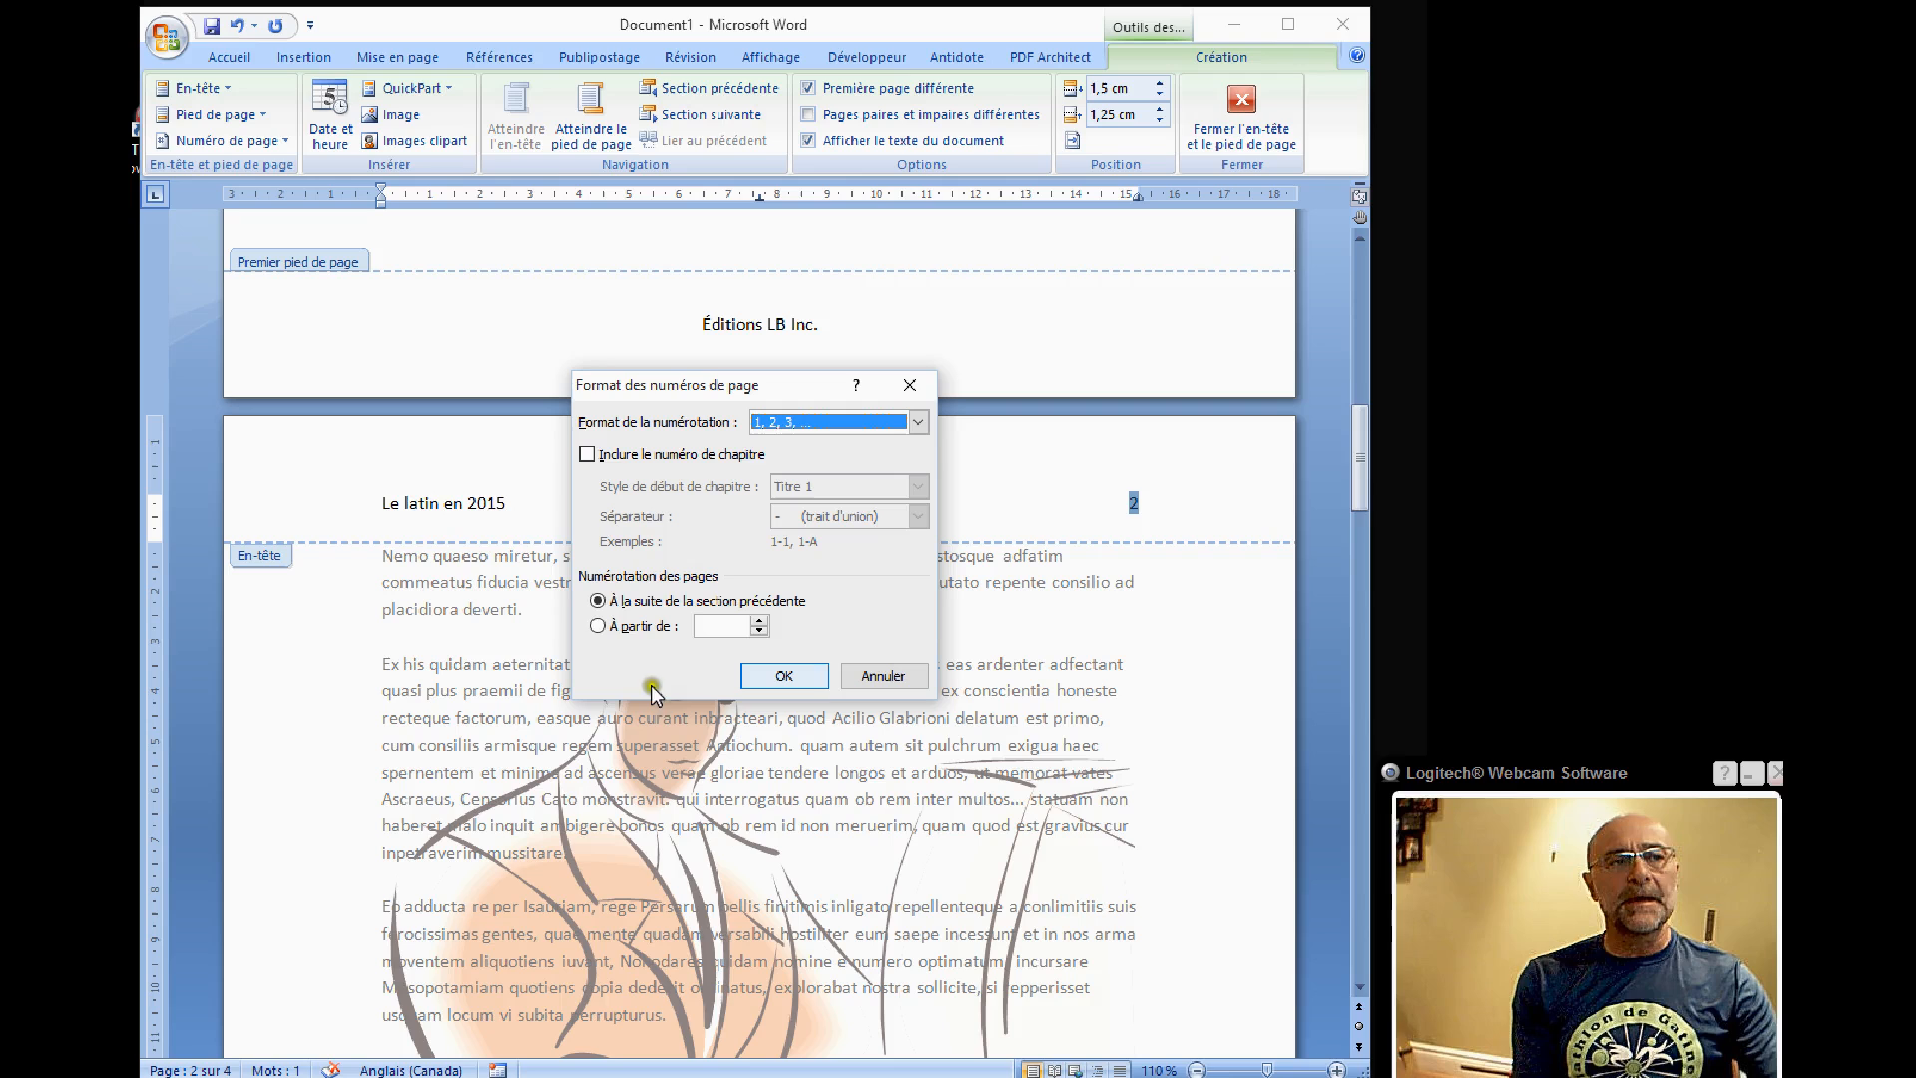
pyautogui.click(599, 626)
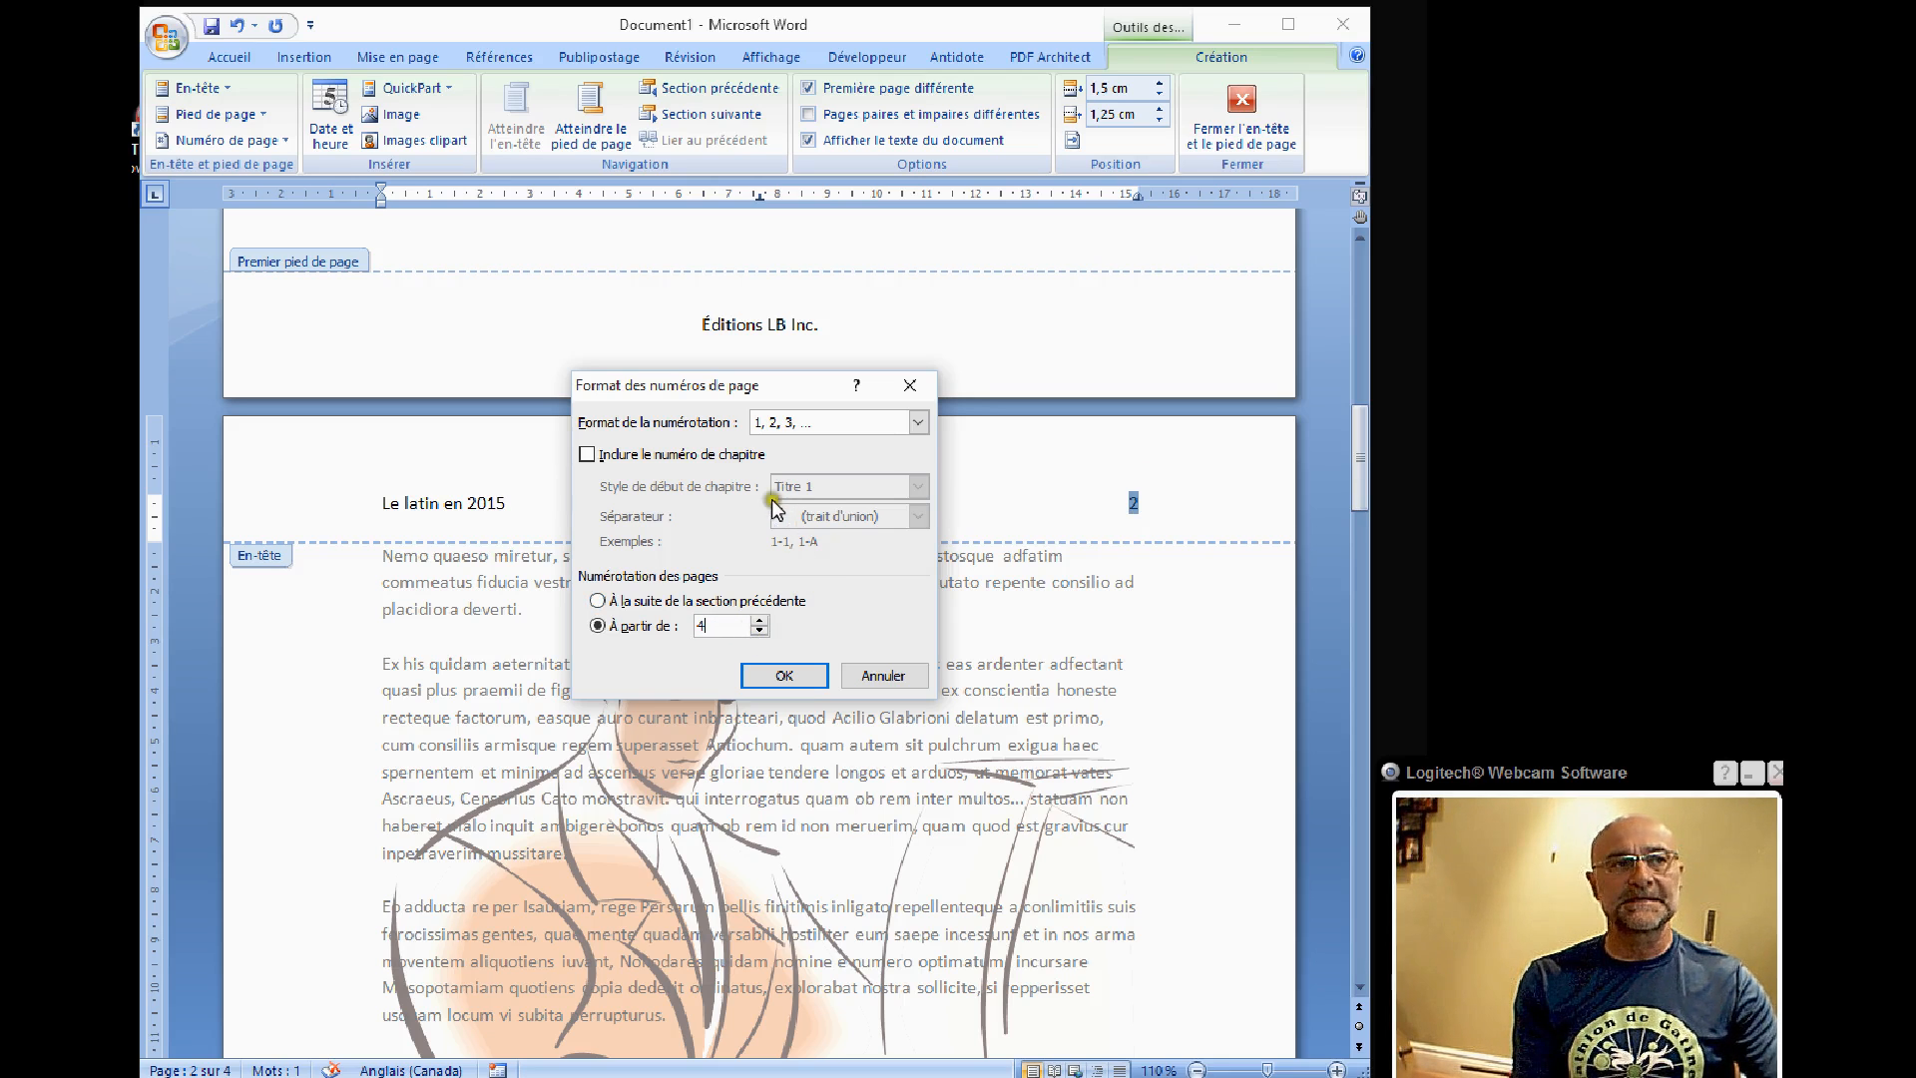
pyautogui.click(786, 672)
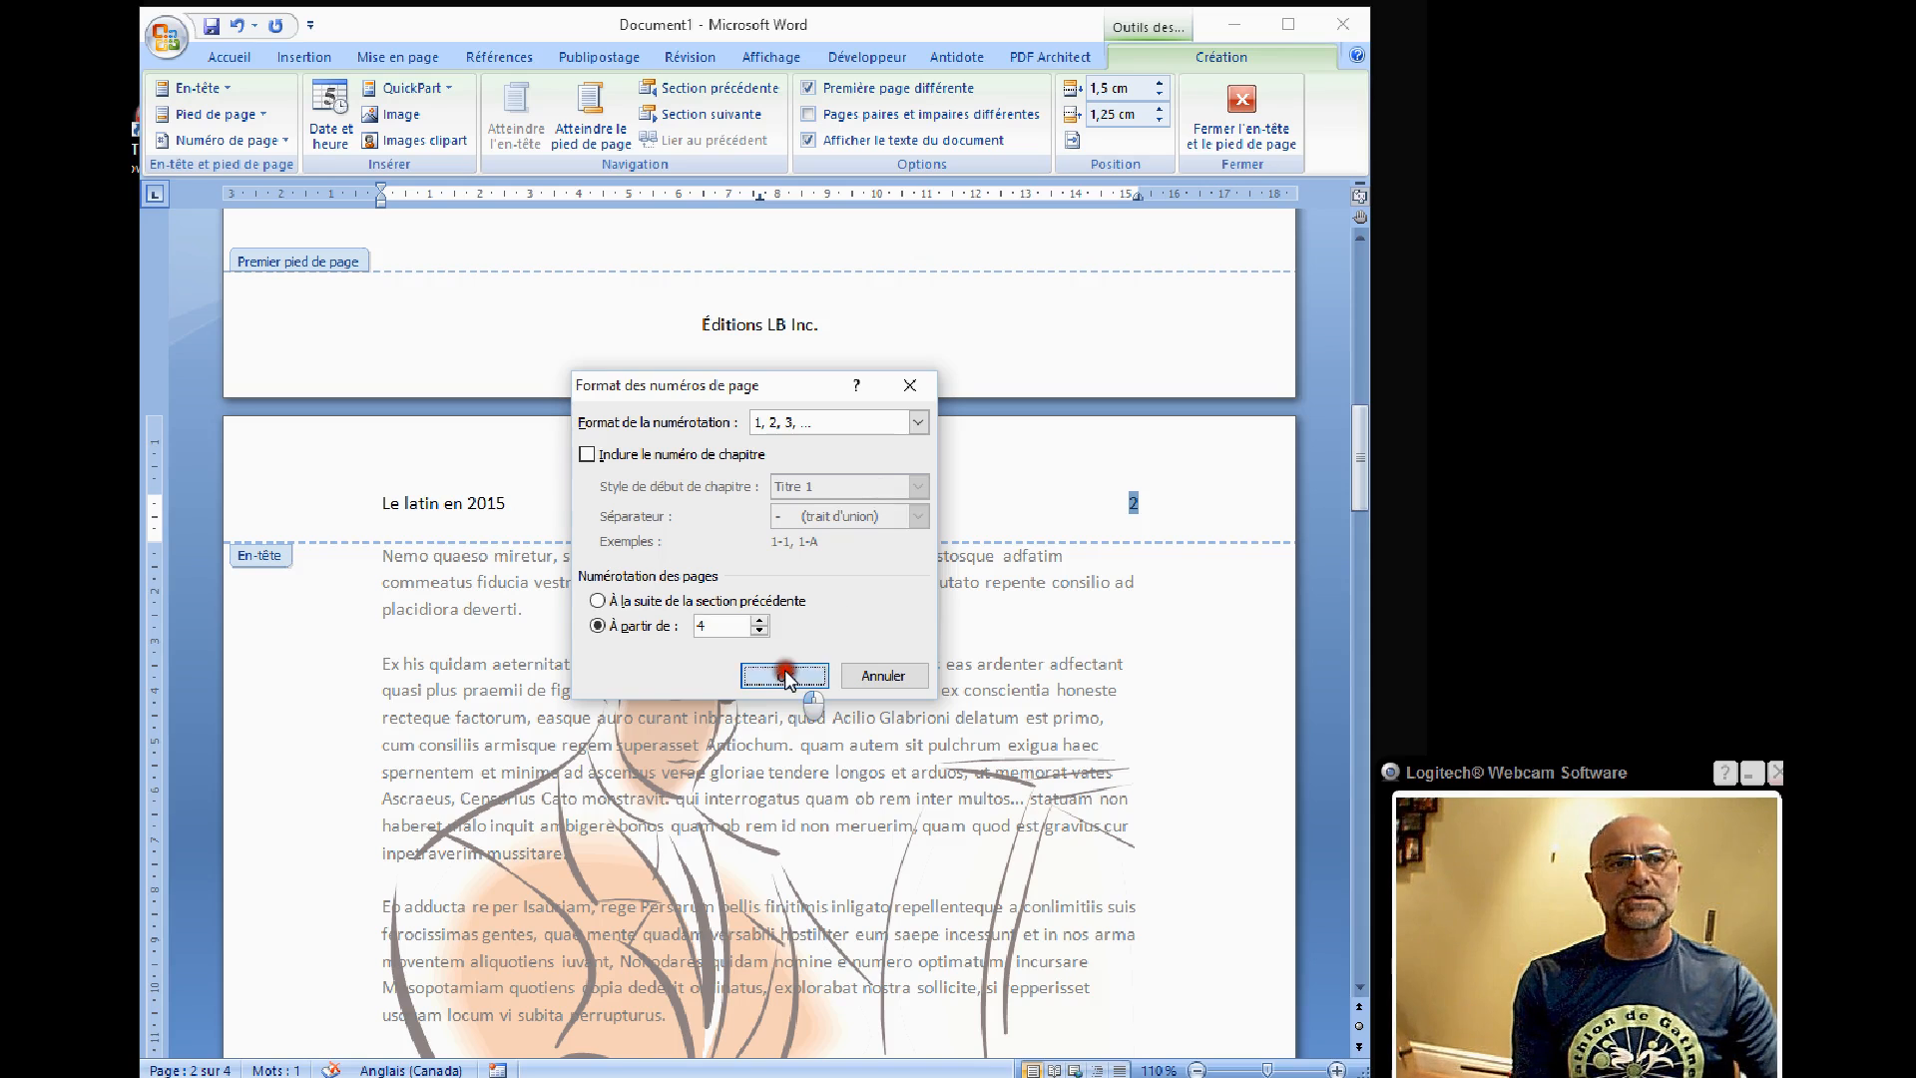
pyautogui.scroll(-10, 1055, 409)
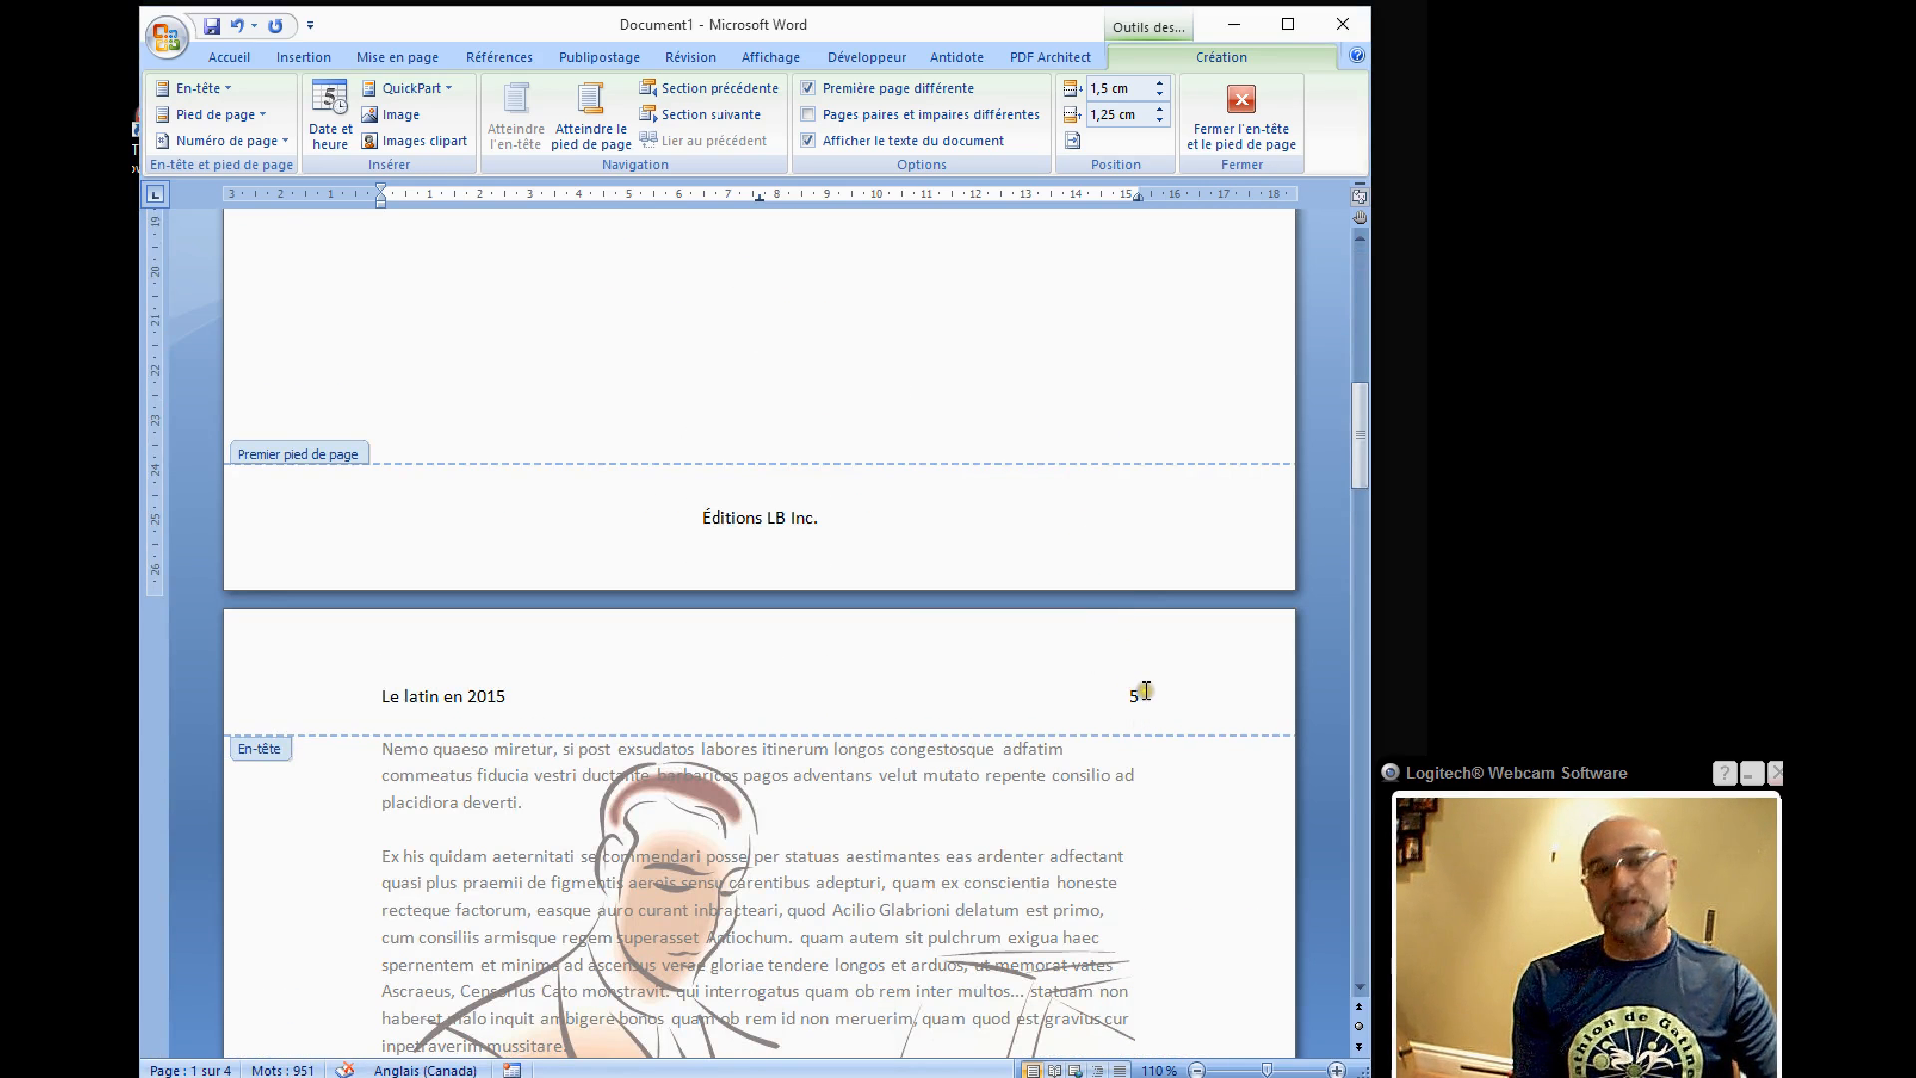
pyautogui.scroll(15, 1123, 425)
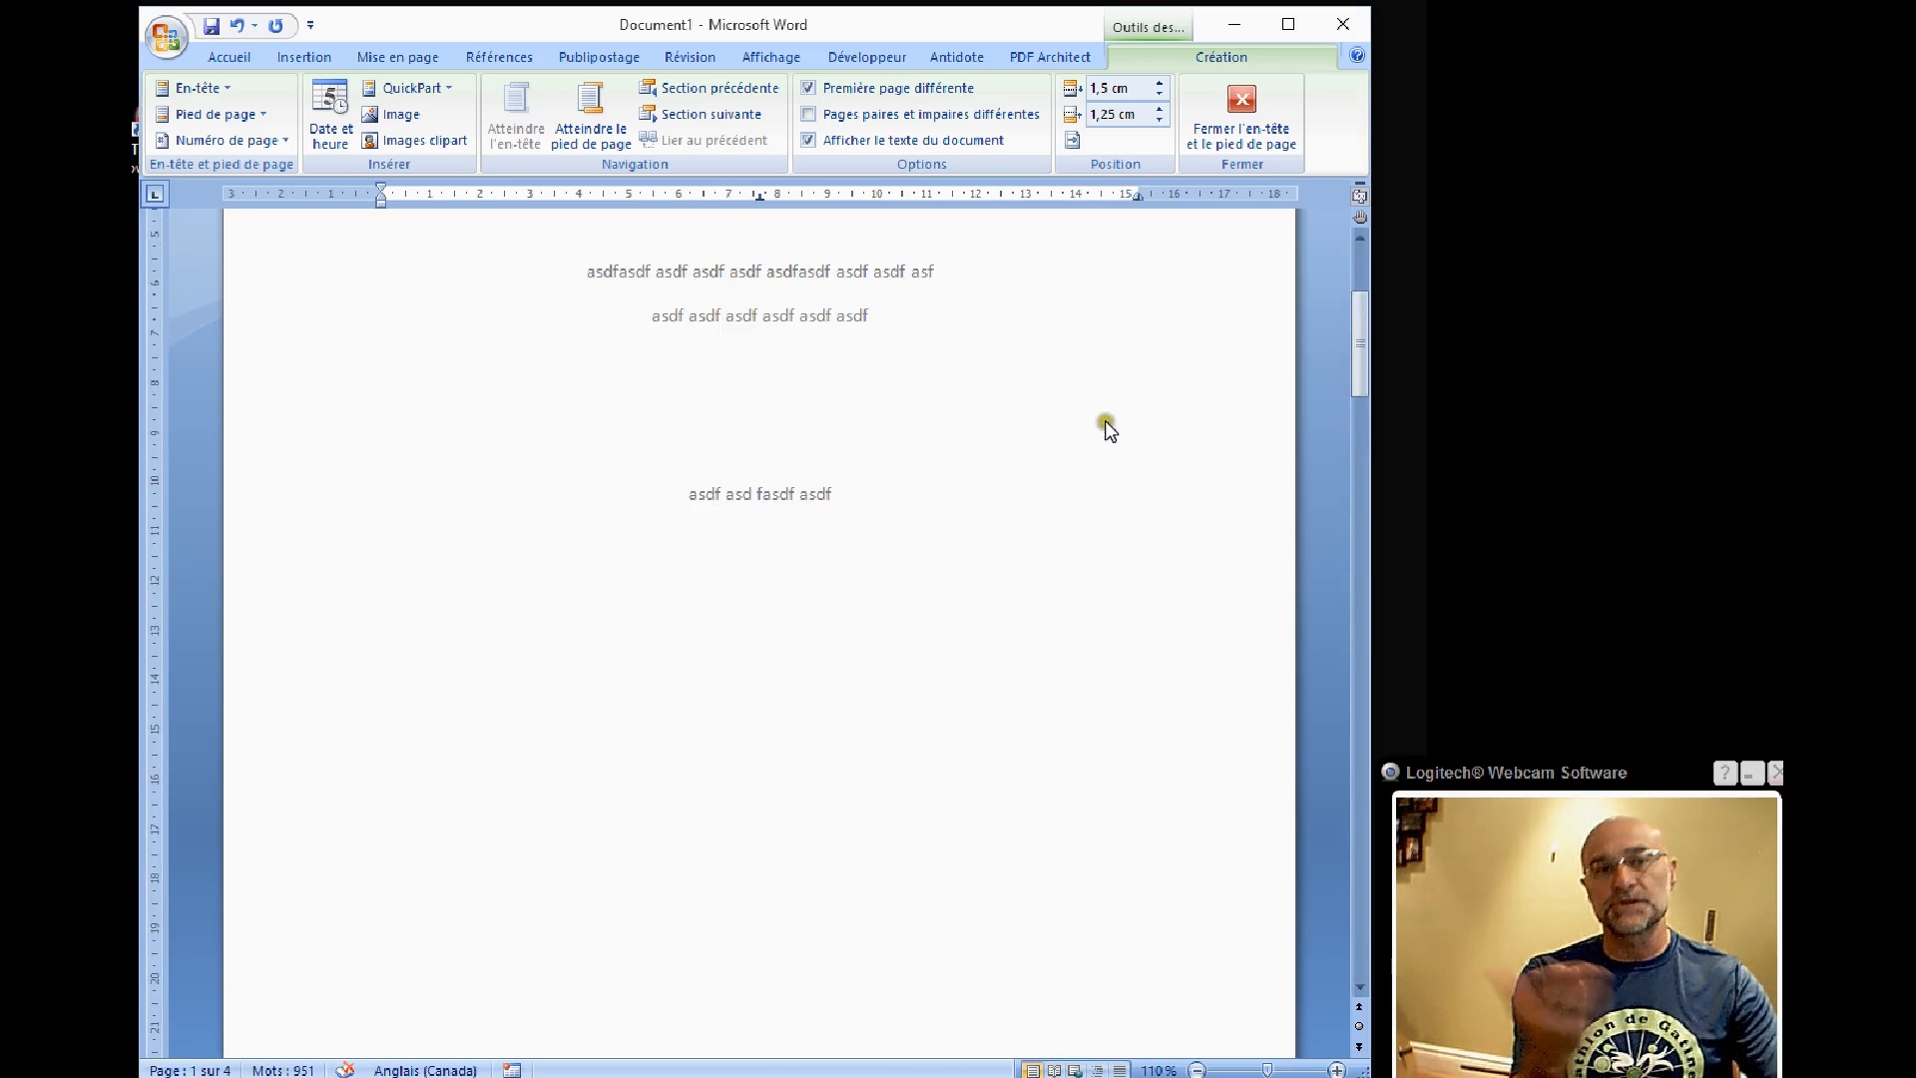
# Step: Reopen page 2's header and set the page numbering to start at 0
pyautogui.scroll(-12, 1043, 439)
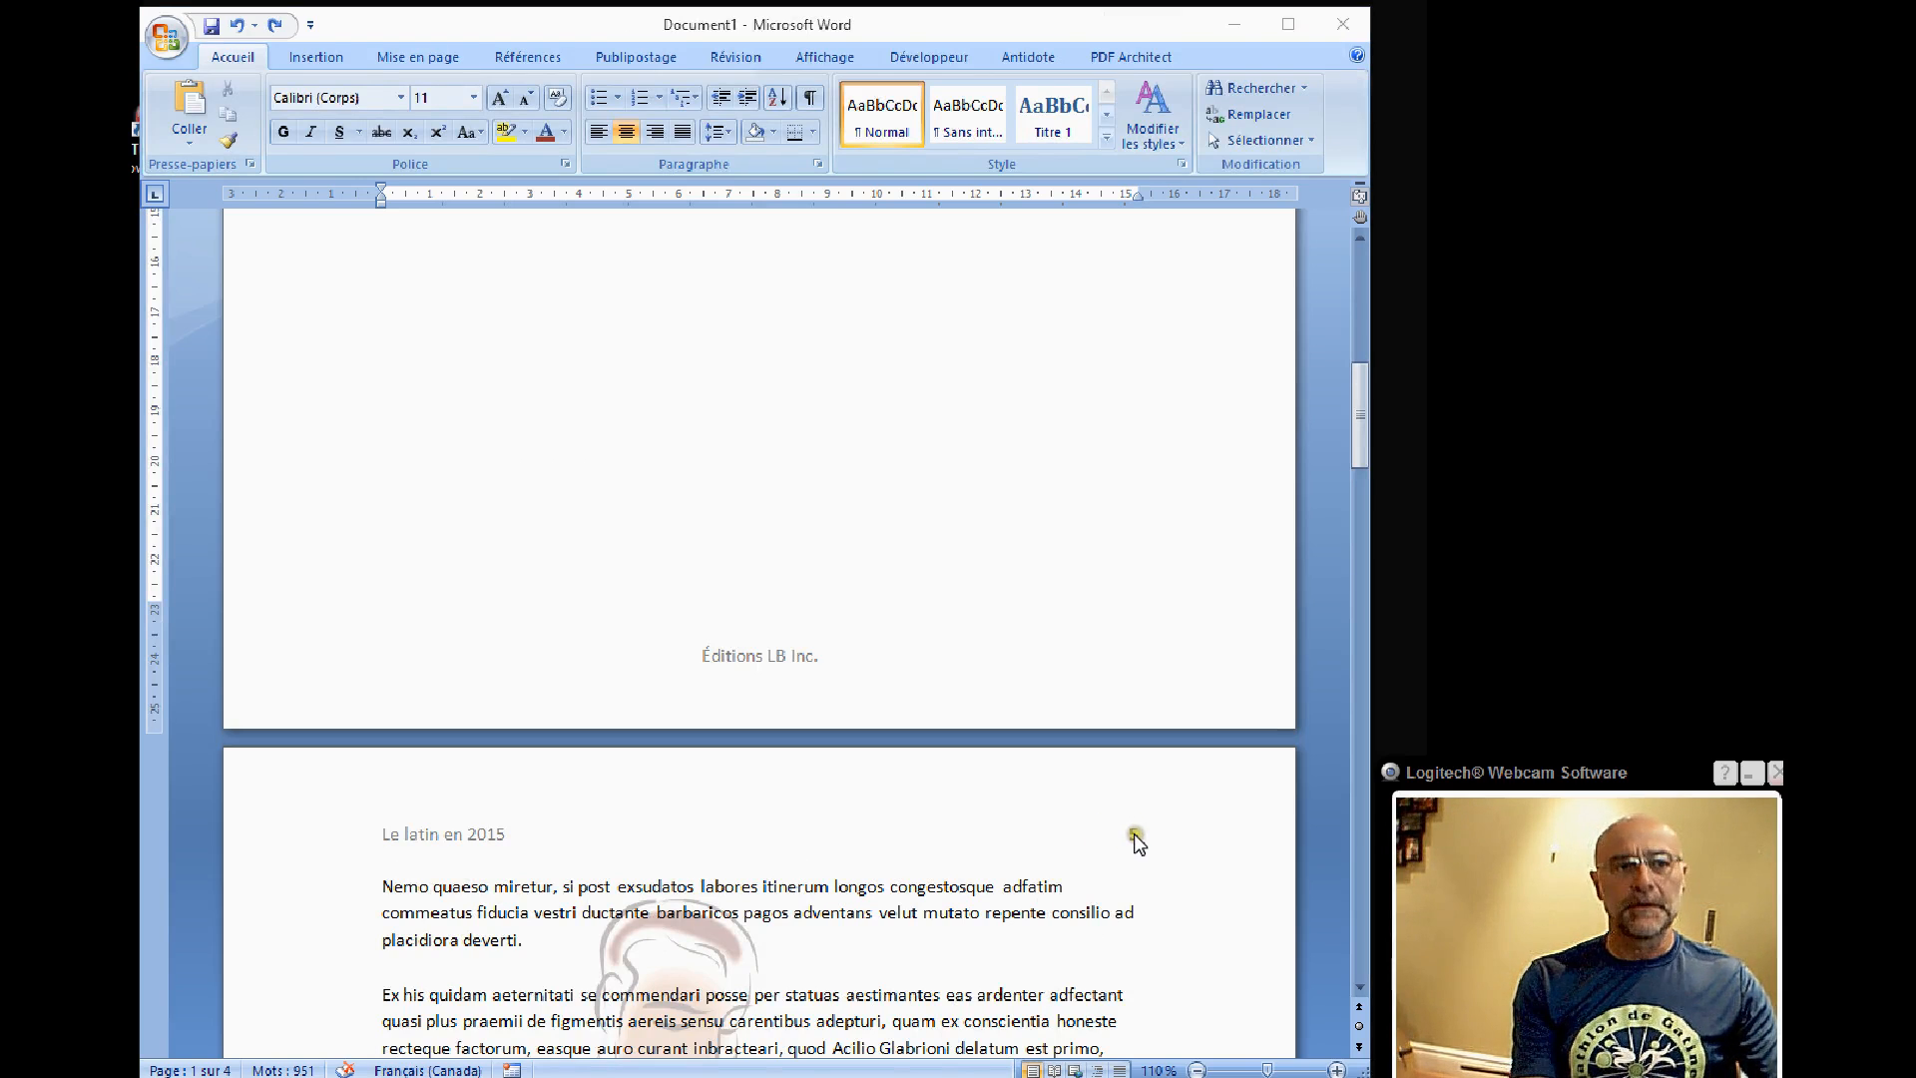
pyautogui.doubleClick(1134, 836)
pyautogui.doubleClick(1130, 834)
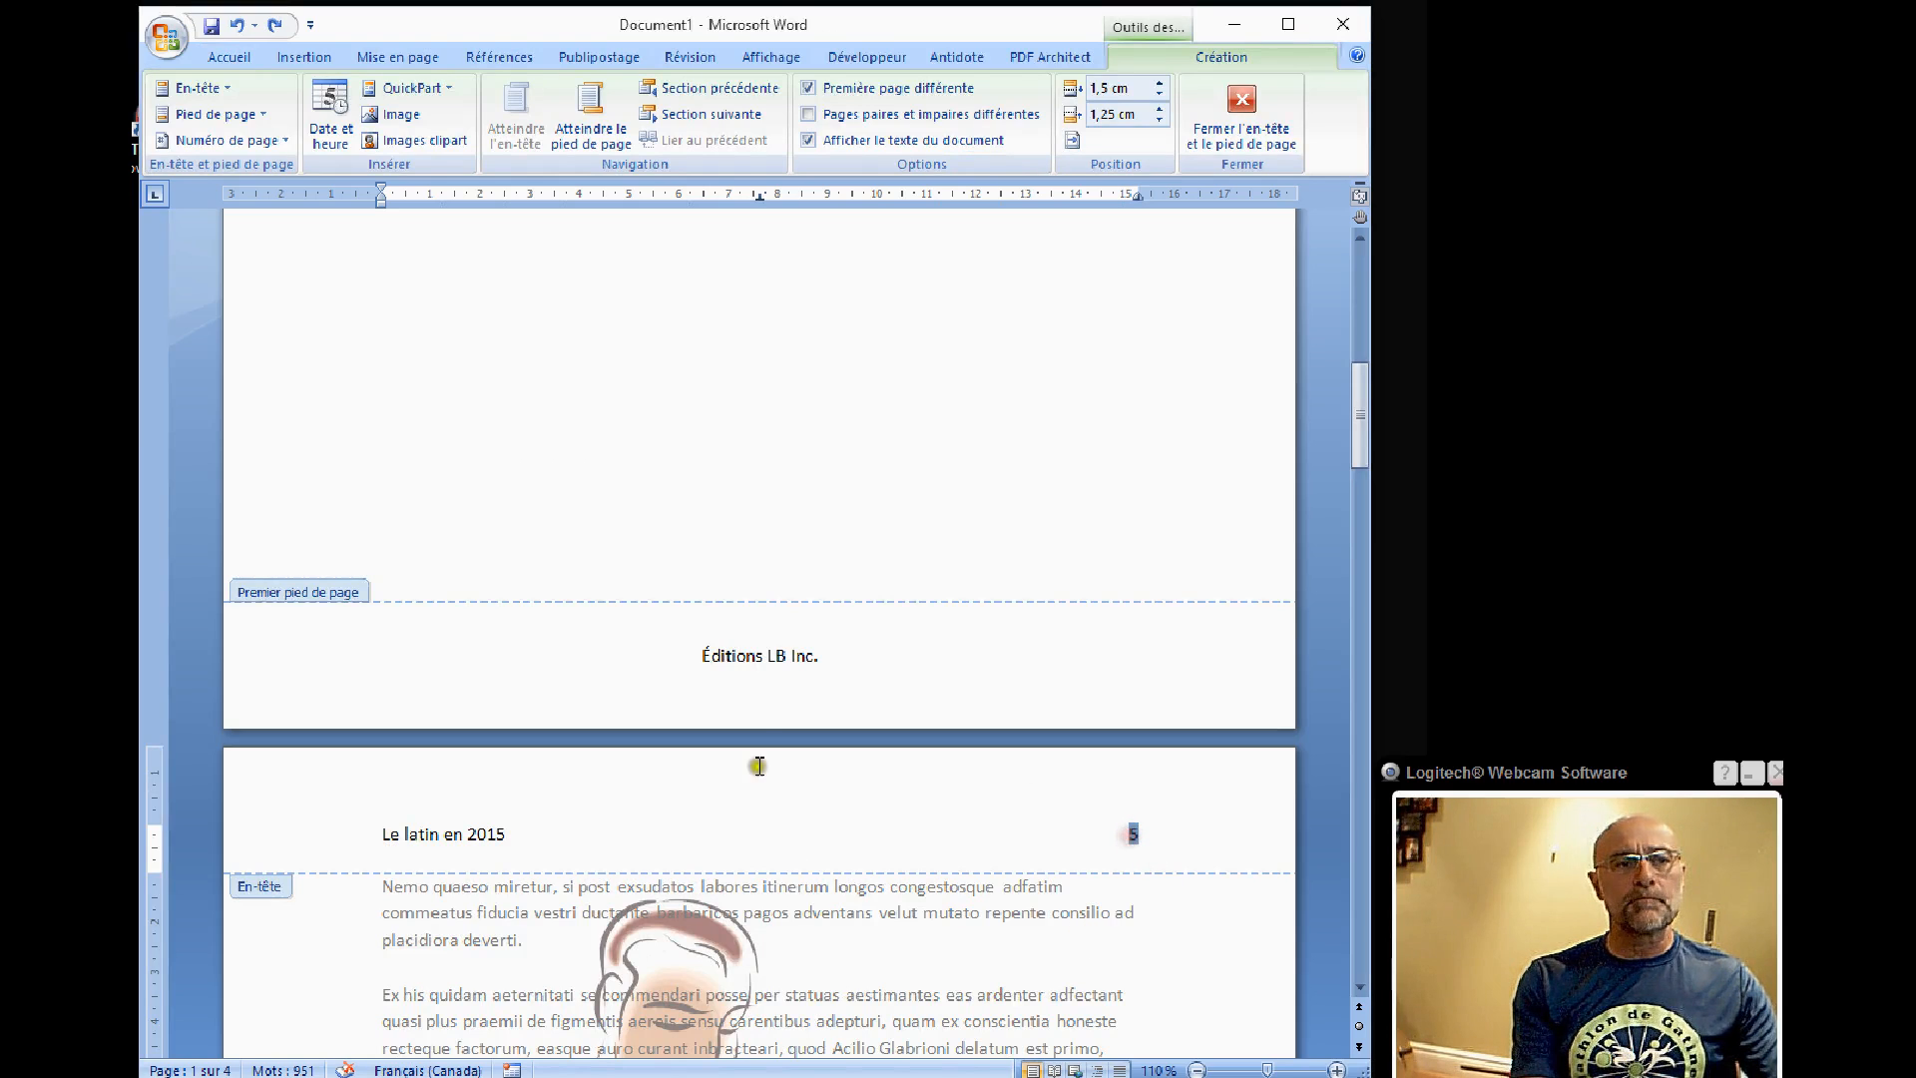
pyautogui.click(224, 140)
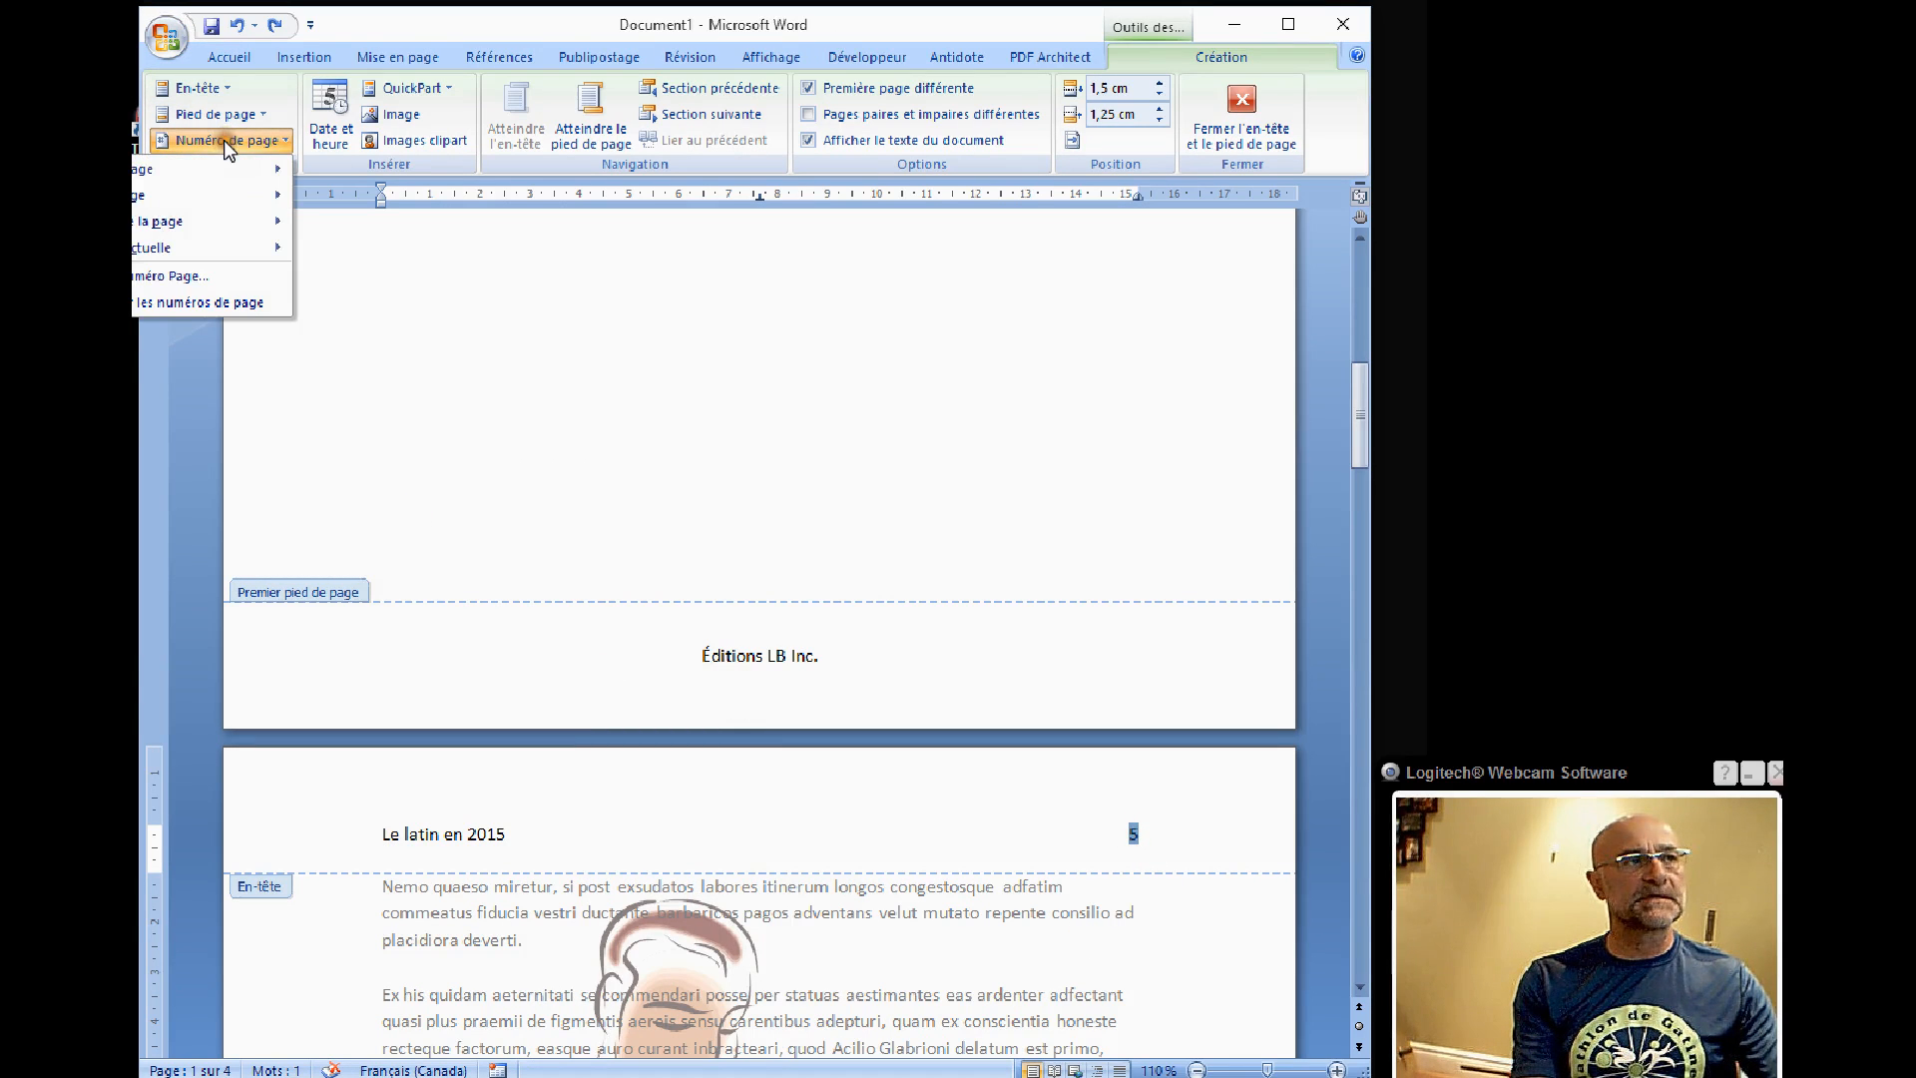
pyautogui.click(162, 278)
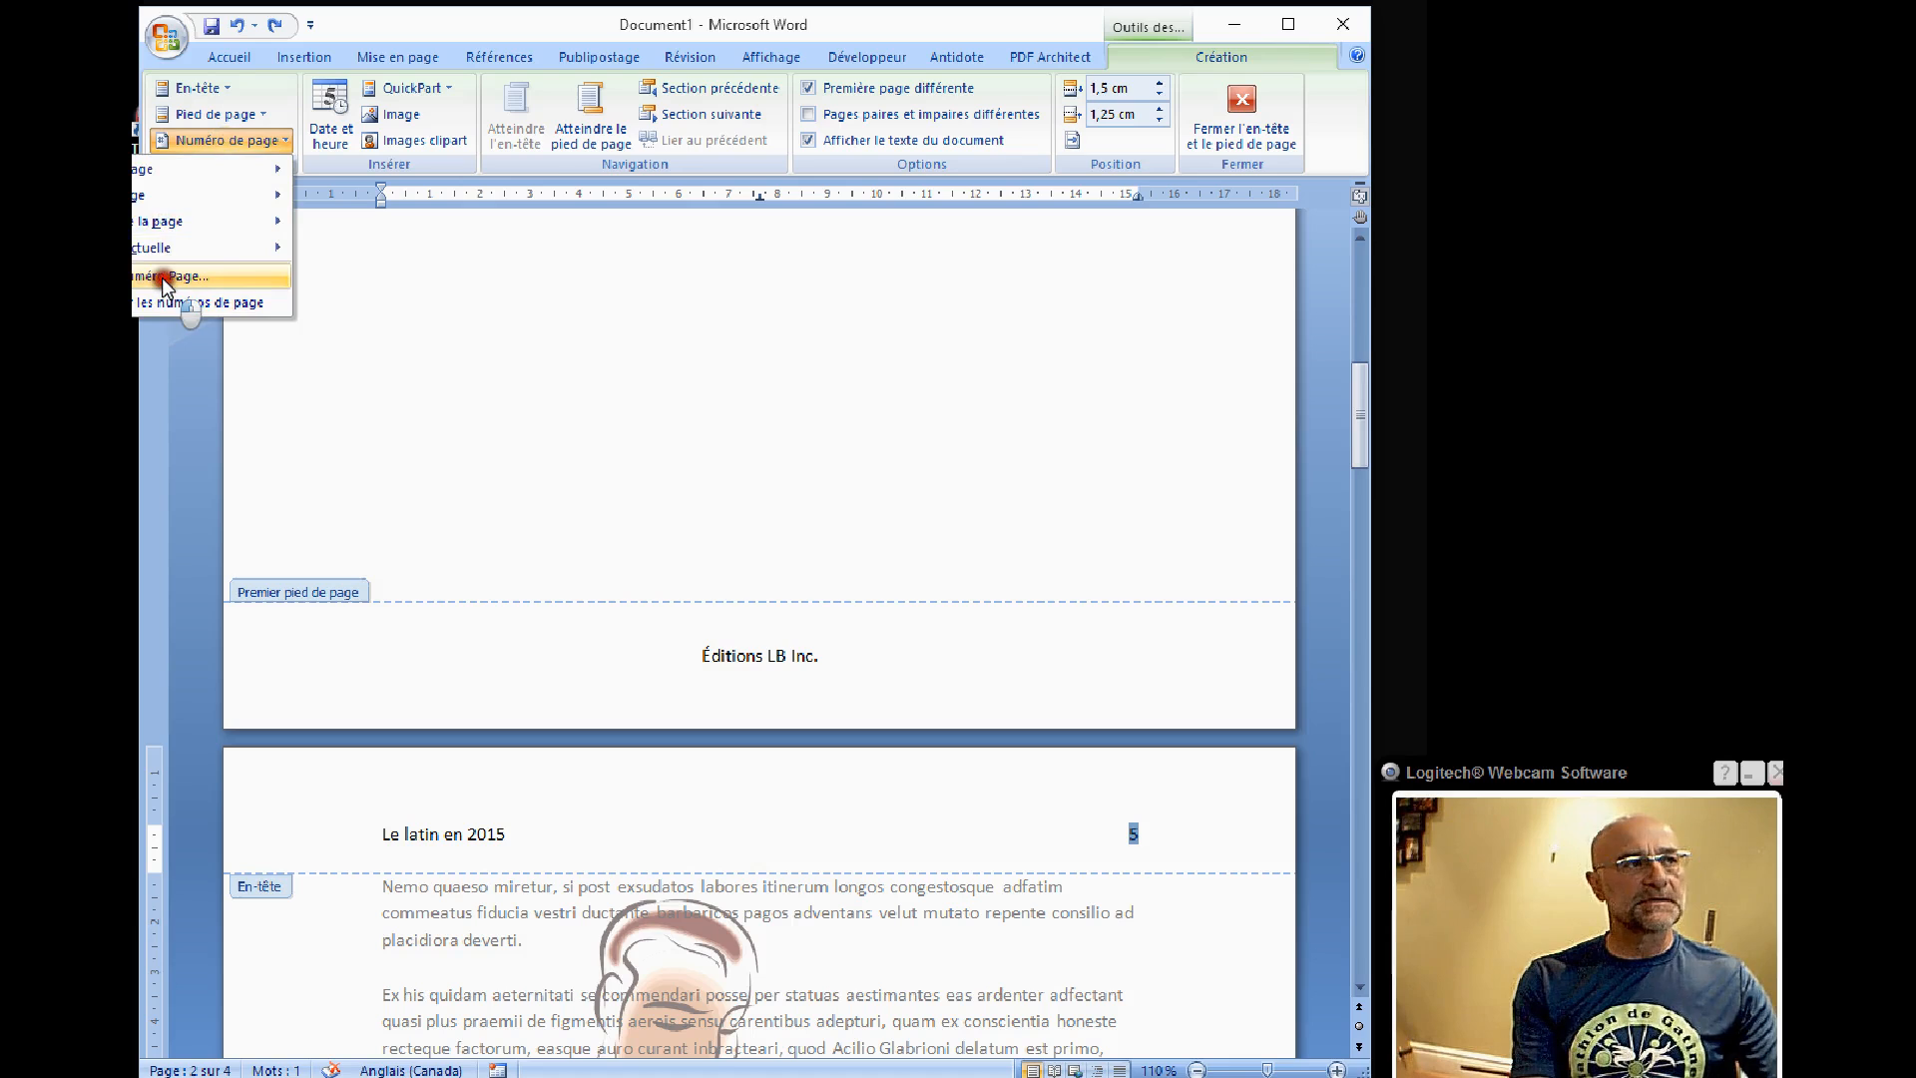
pyautogui.click(675, 620)
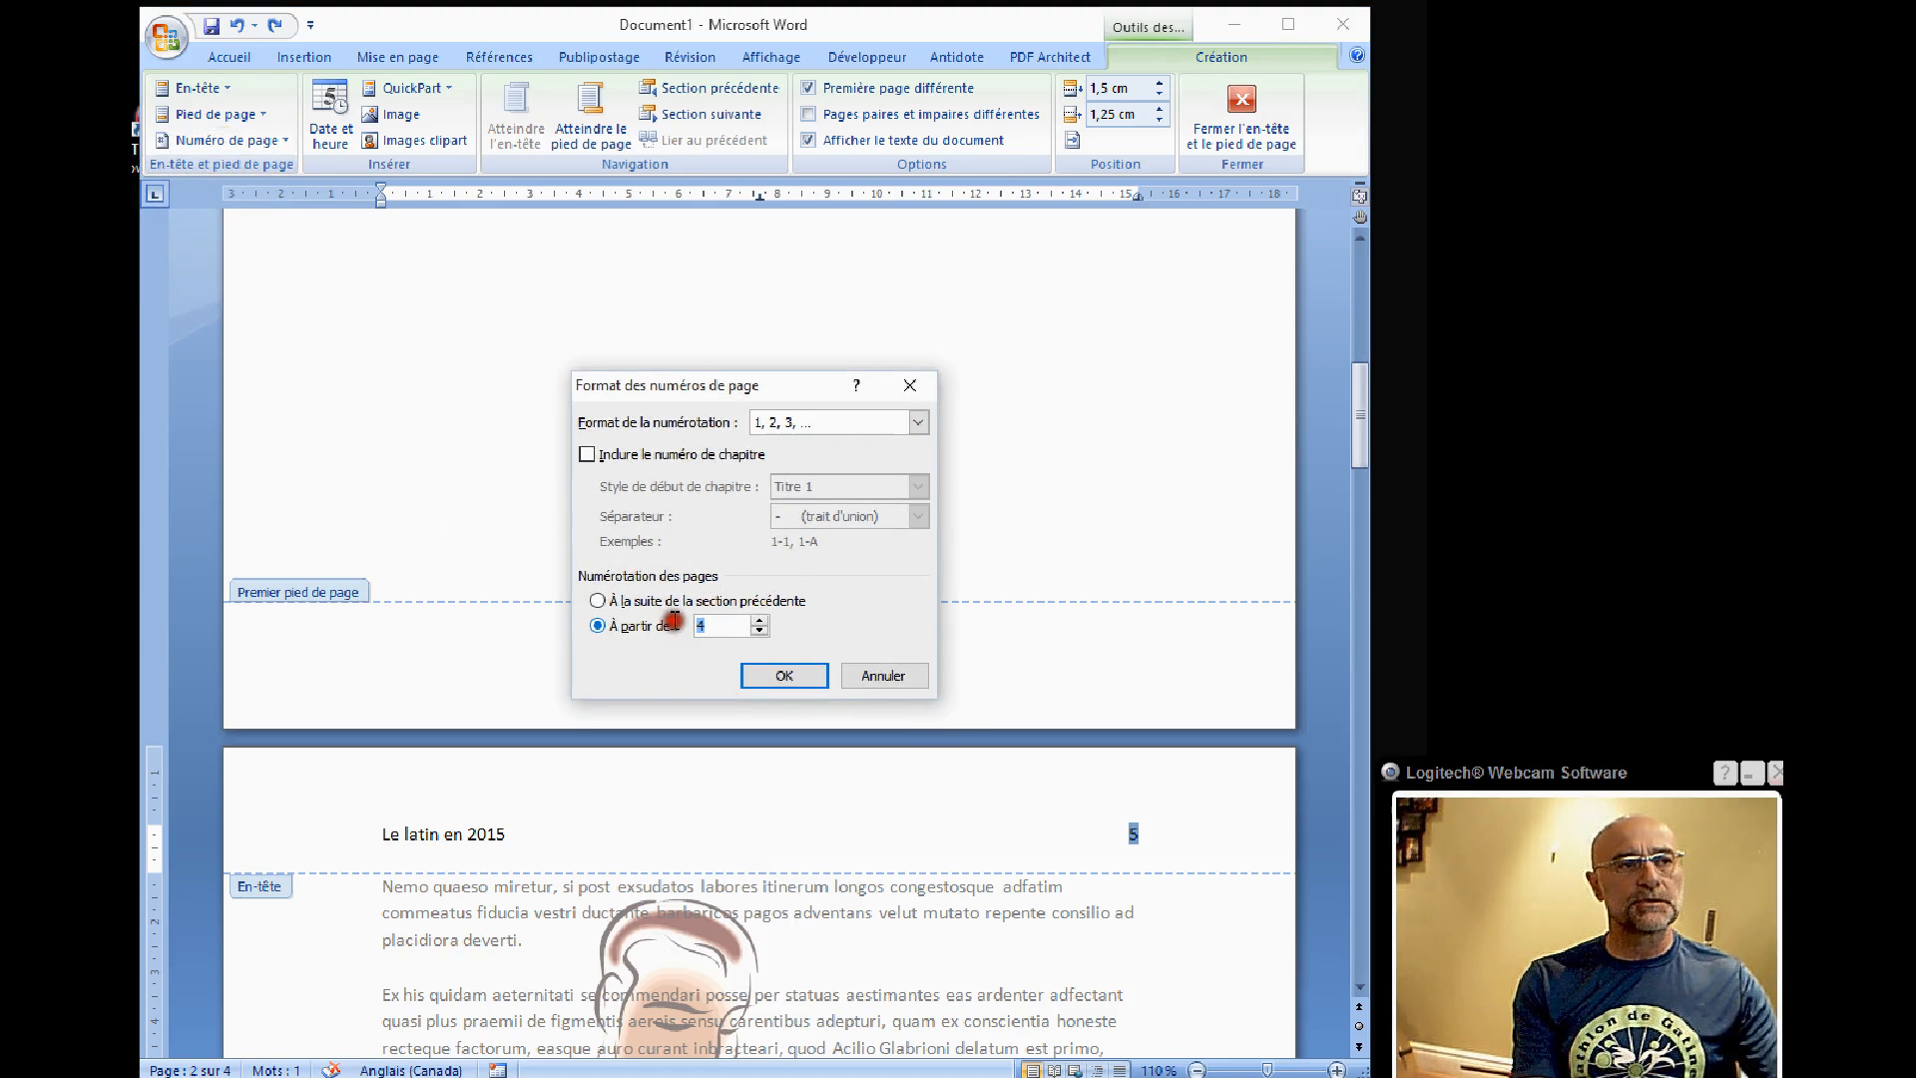
pyautogui.write('0')
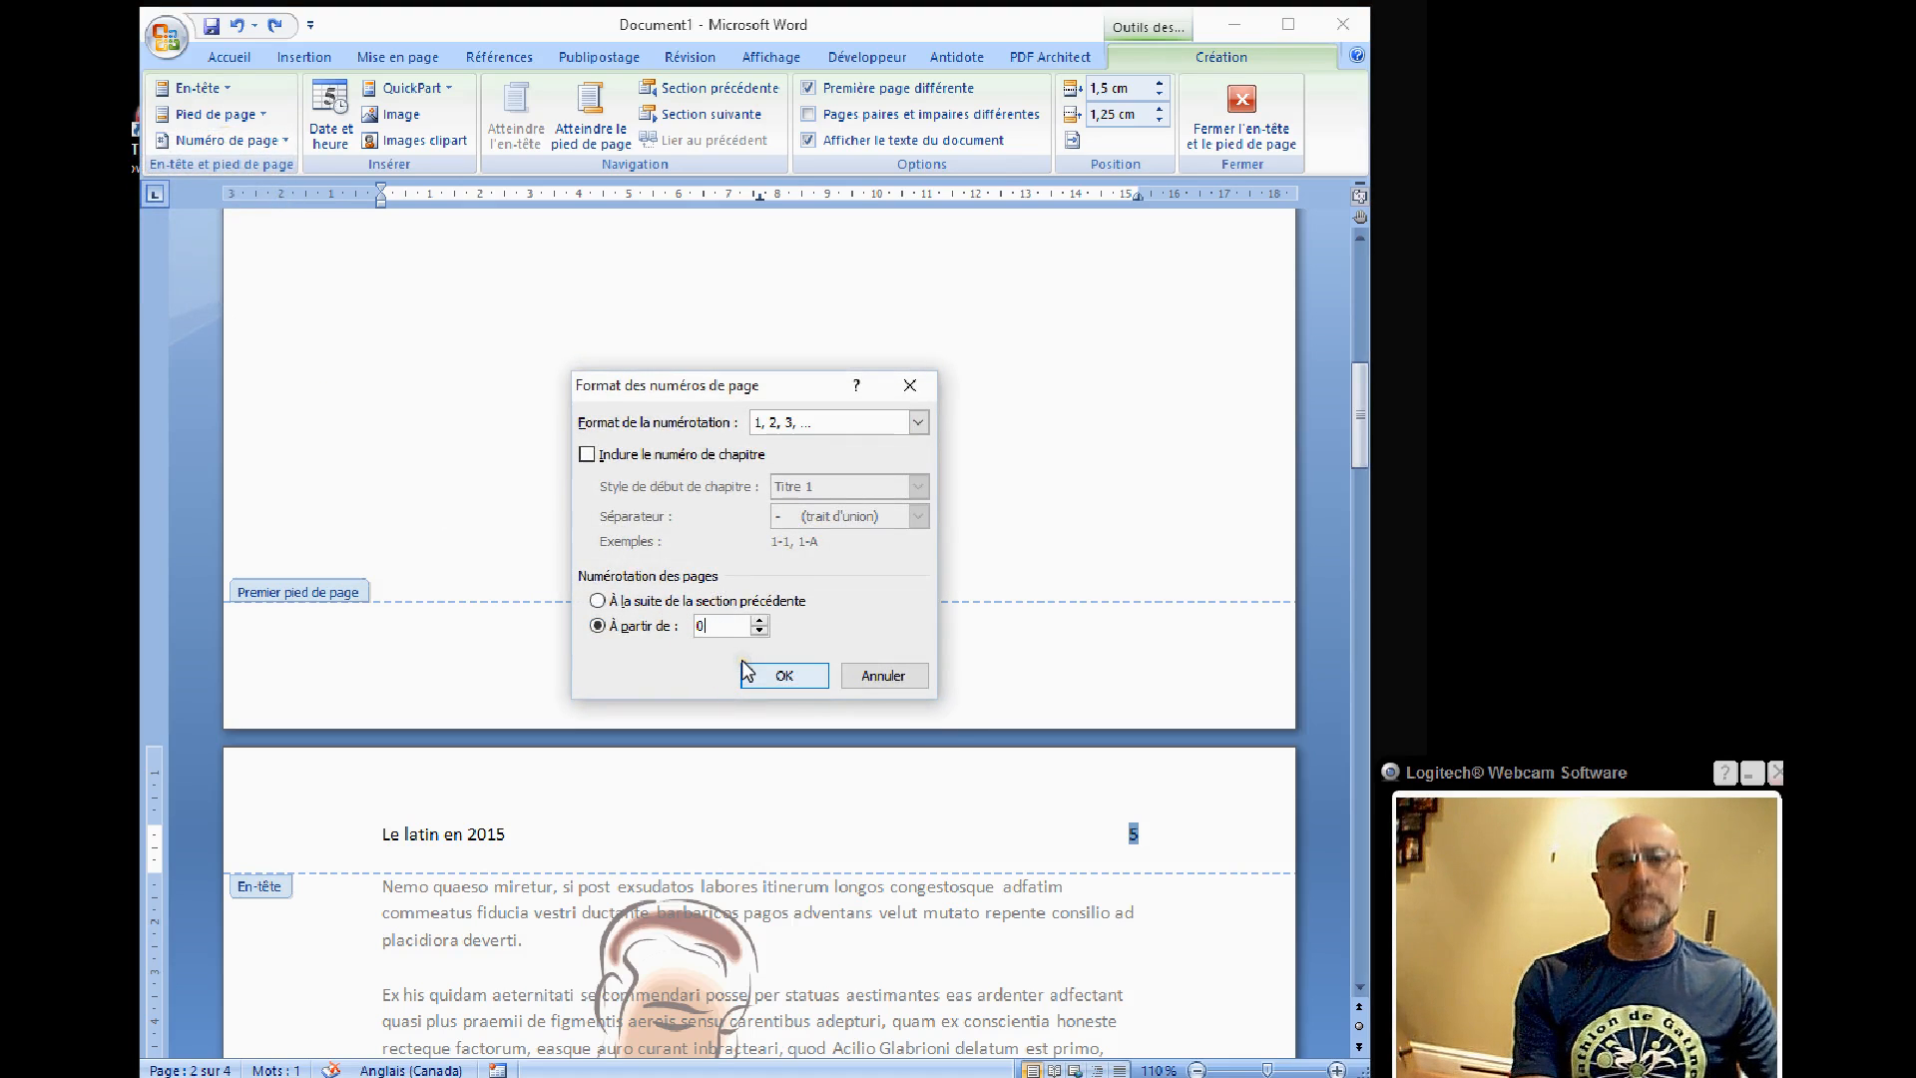
pyautogui.click(800, 675)
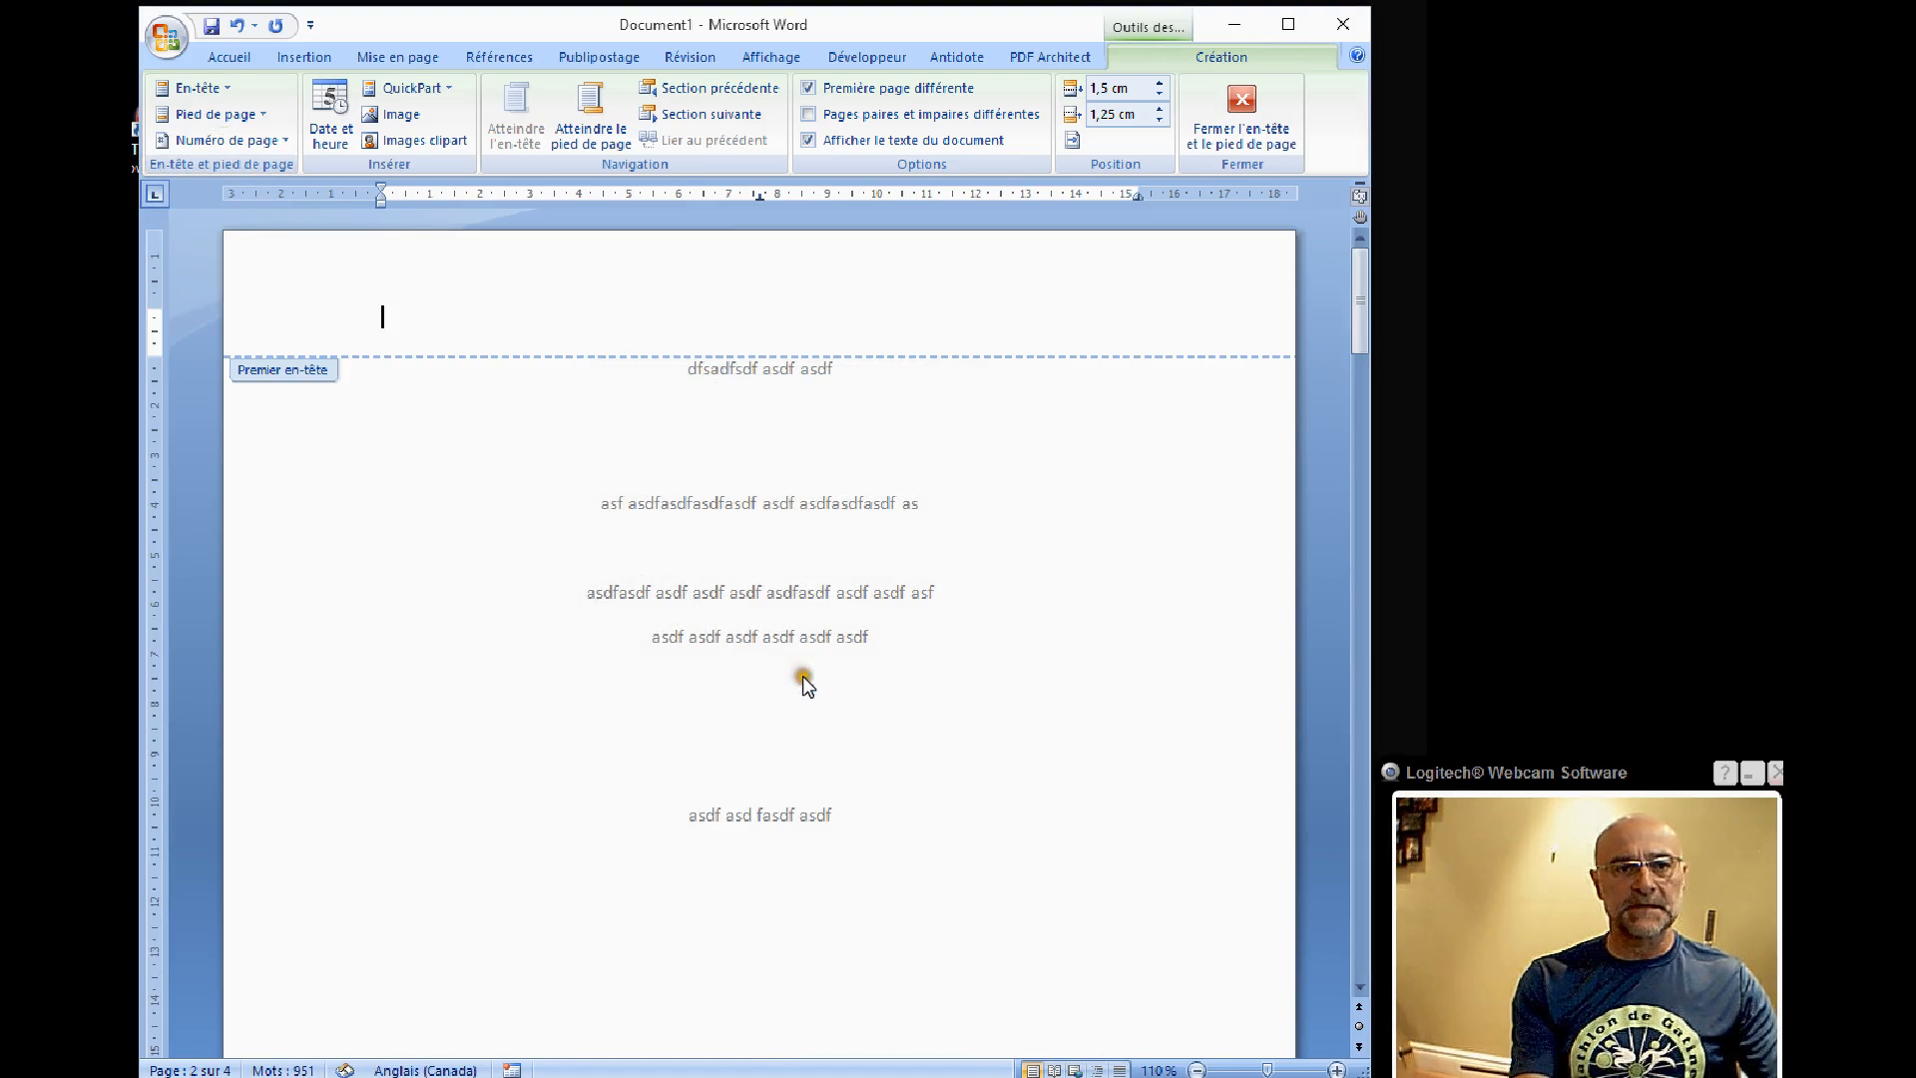
# Step: Add "de" and a NumPages field without a specific format after the page number in page 2's header
pyautogui.scroll(-10, 840, 757)
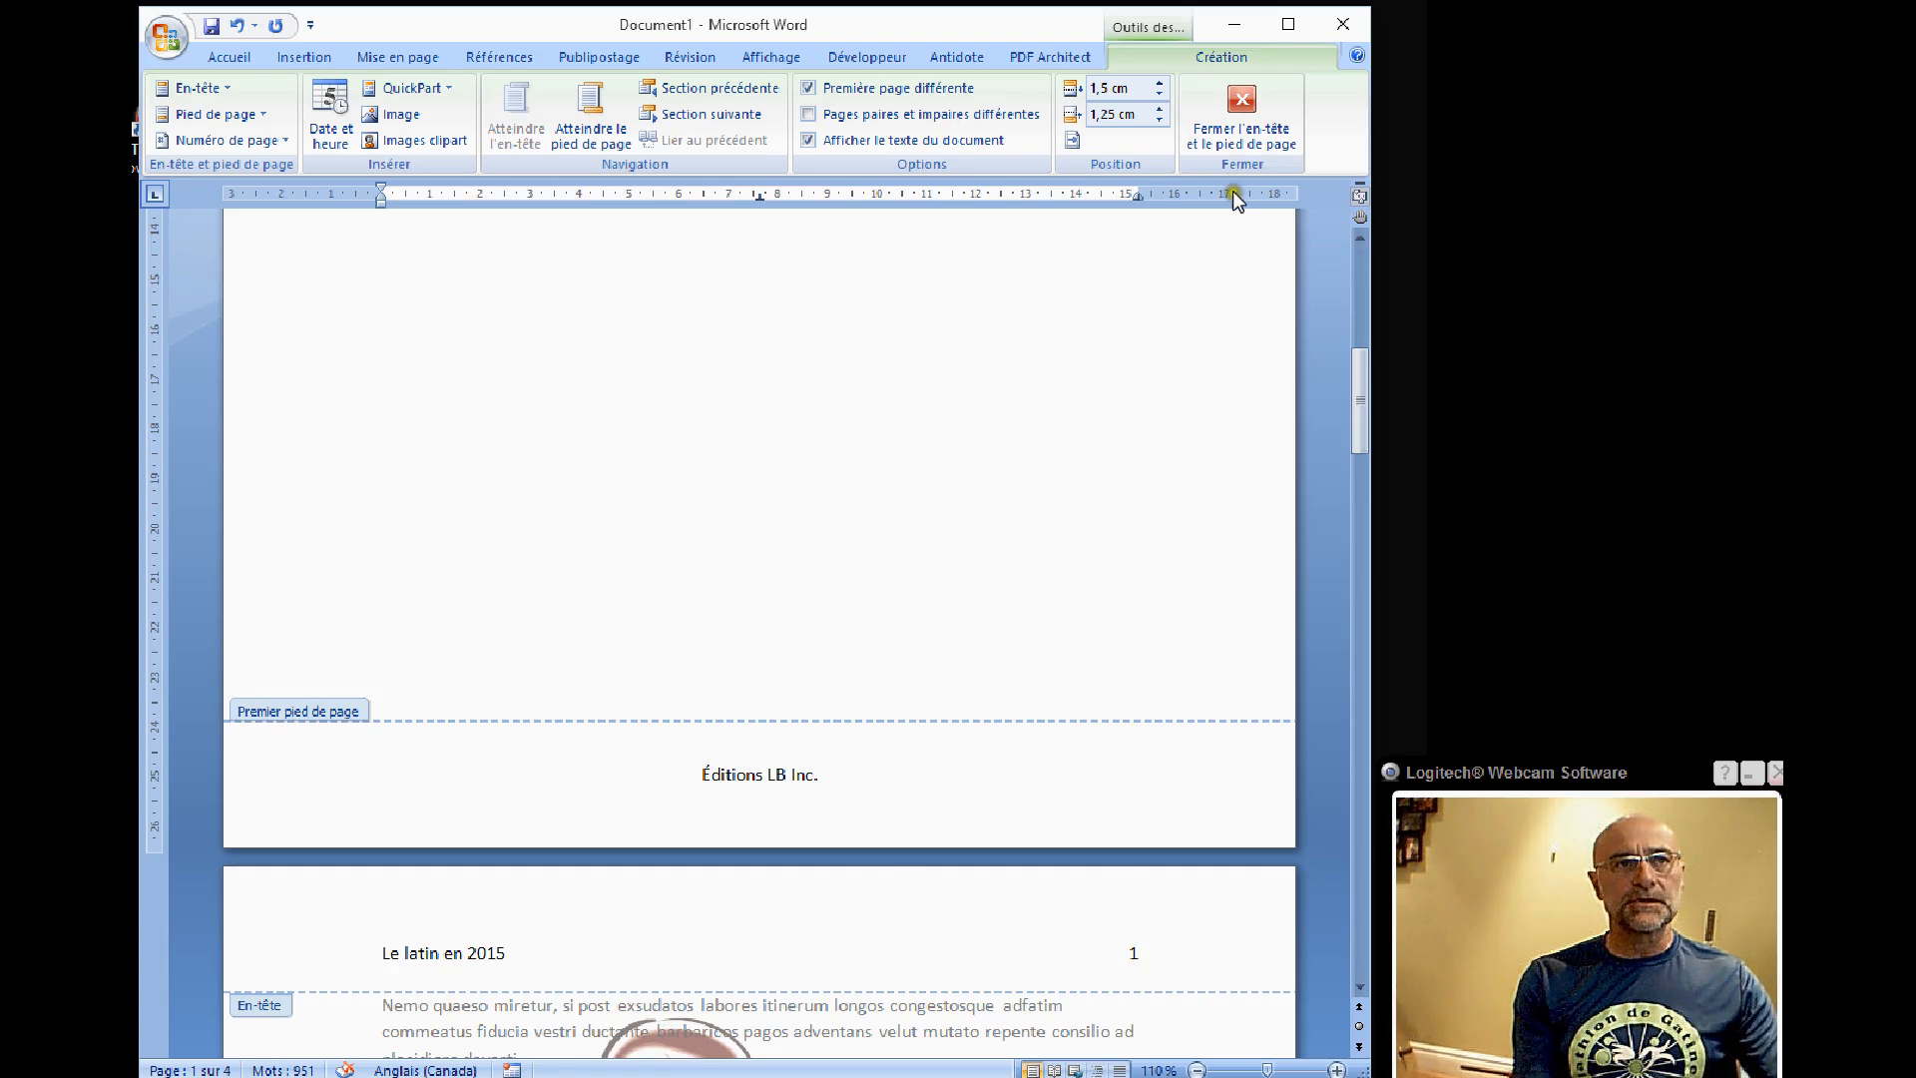
pyautogui.click(1140, 951)
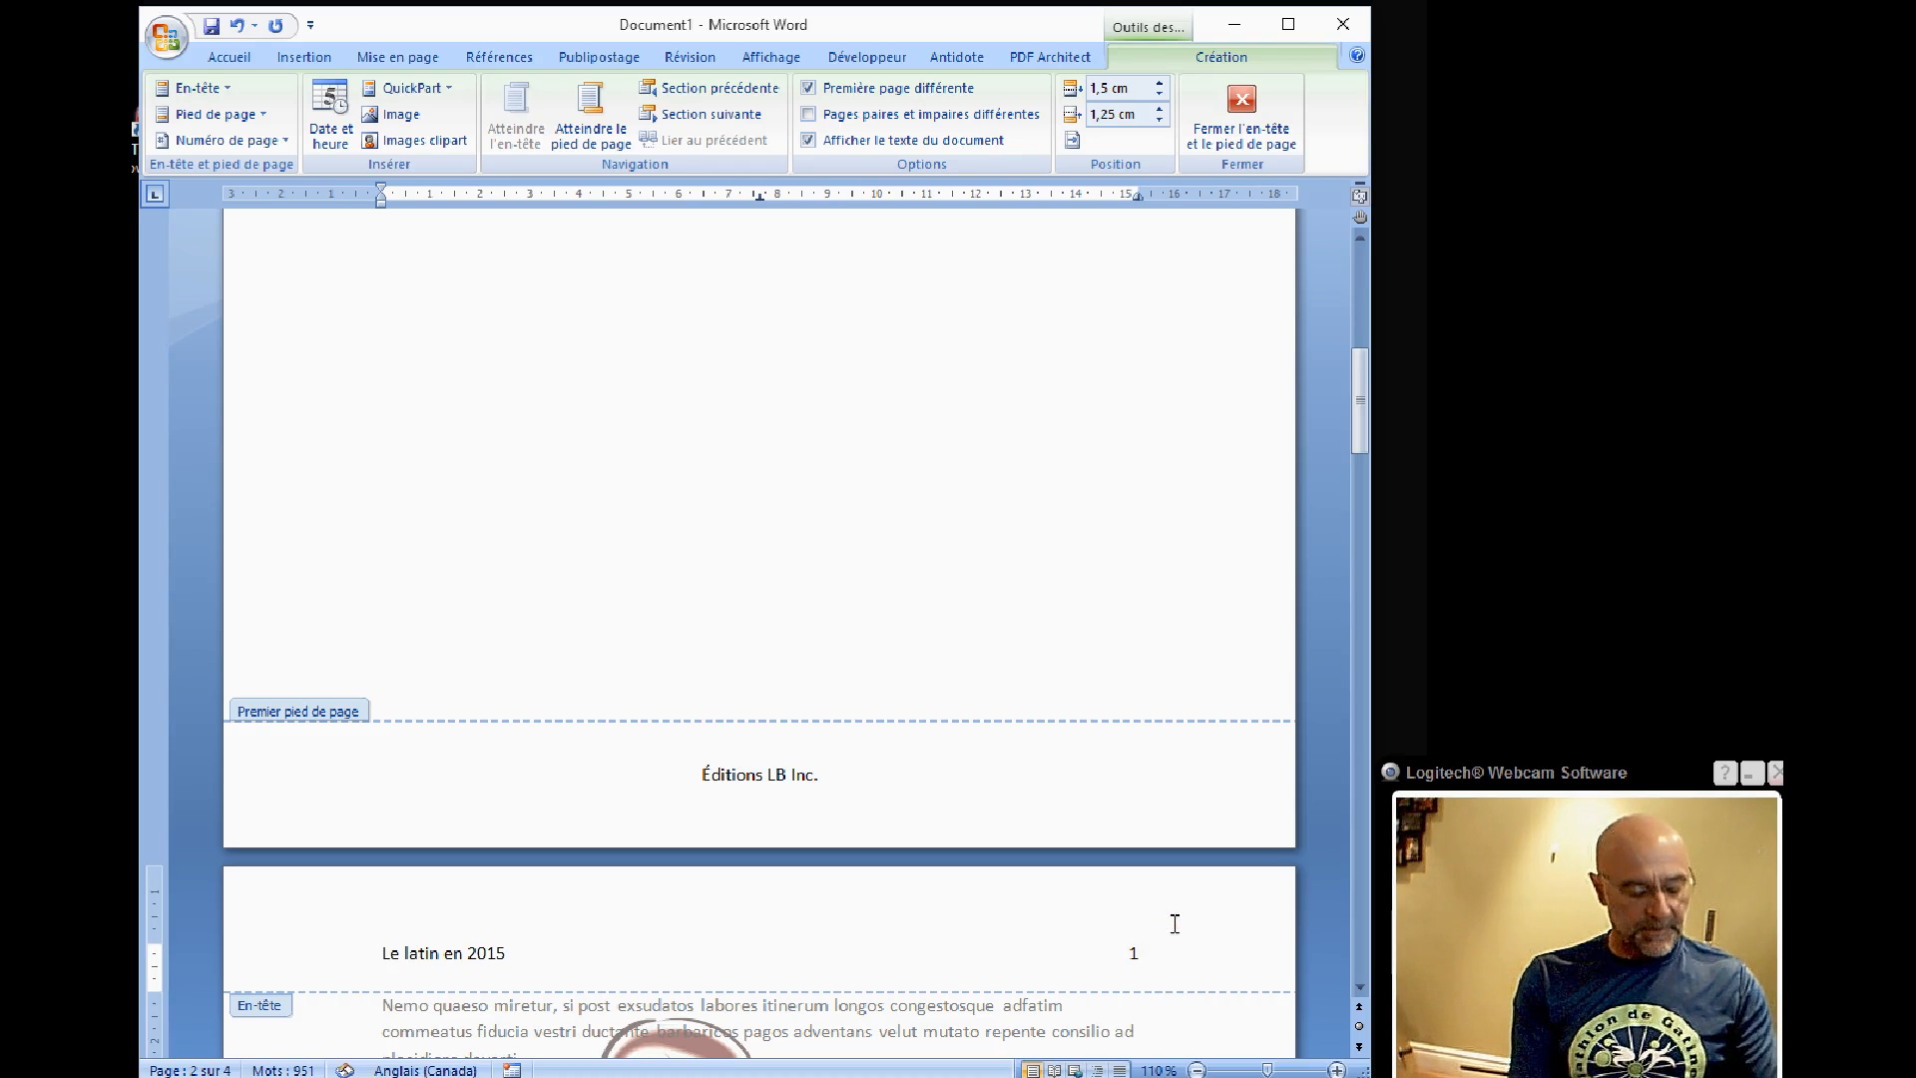
pyautogui.write('de')
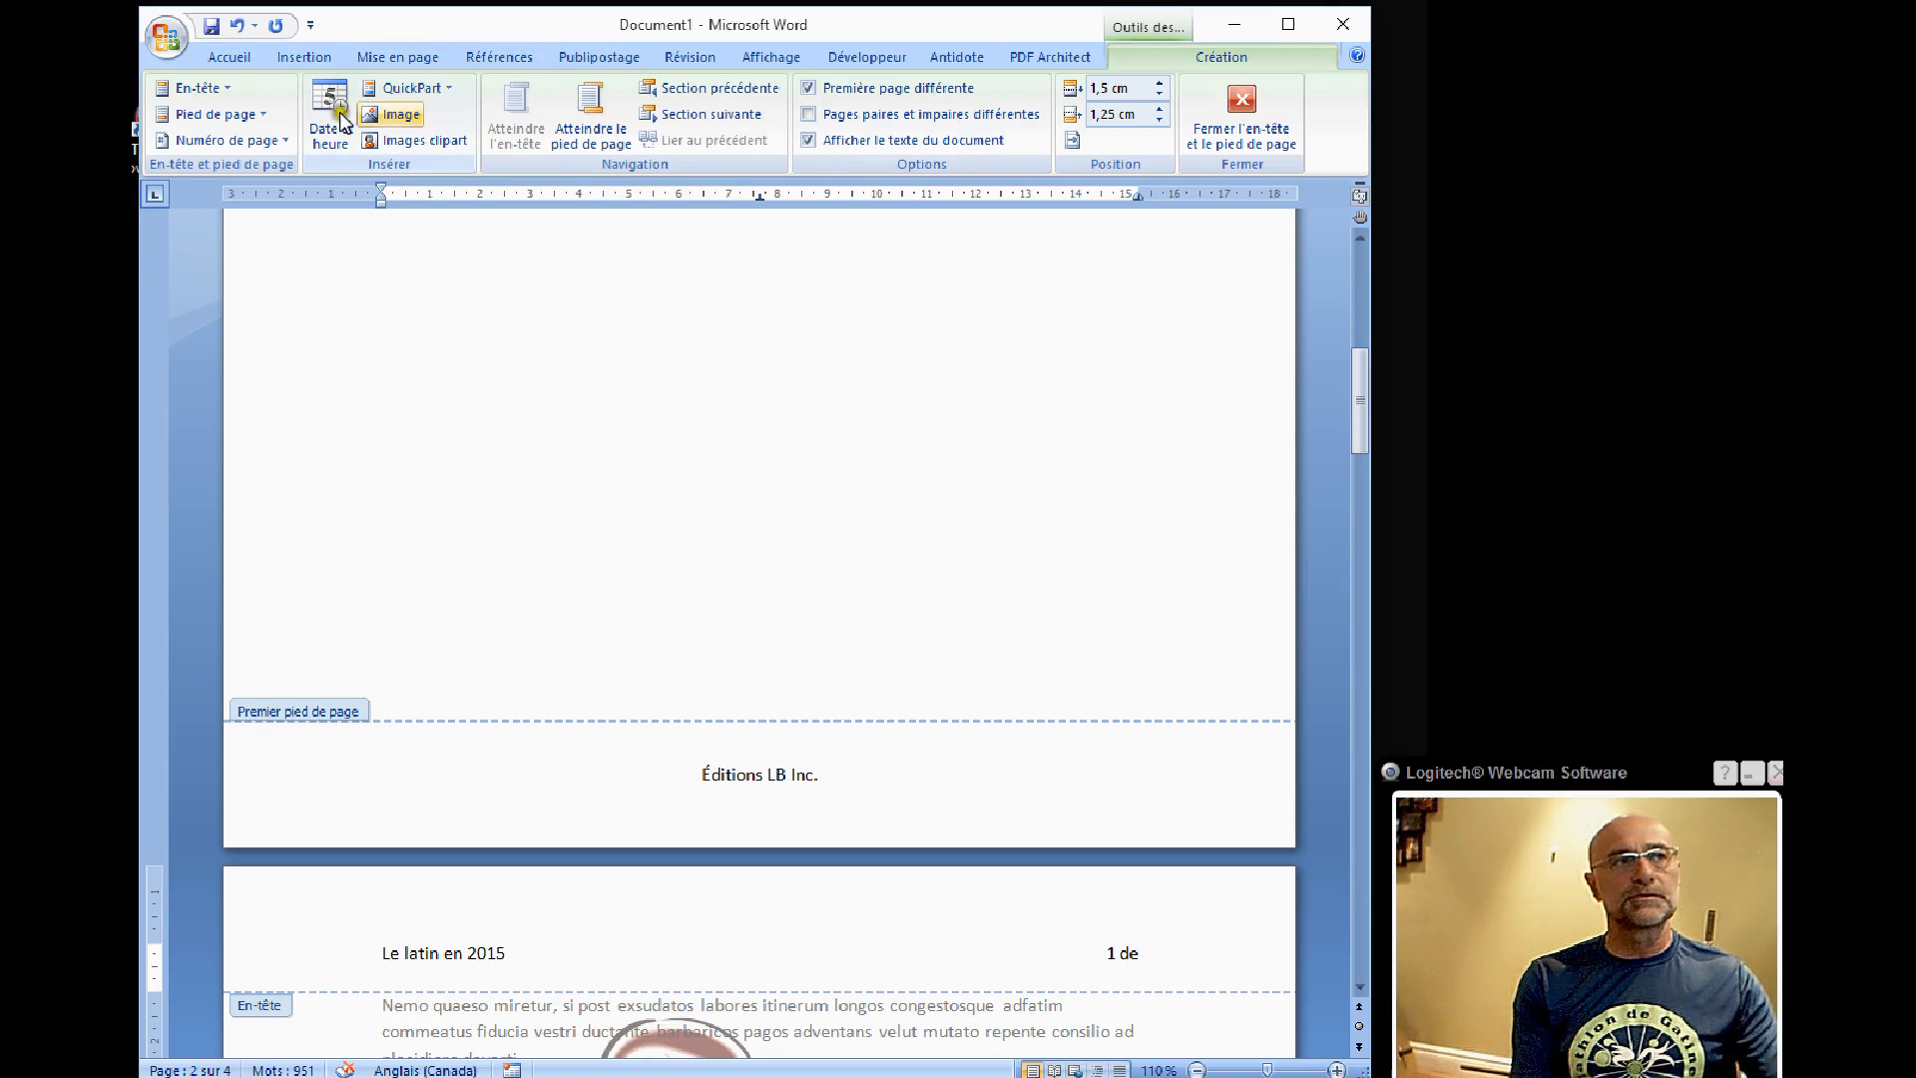
pyautogui.click(421, 88)
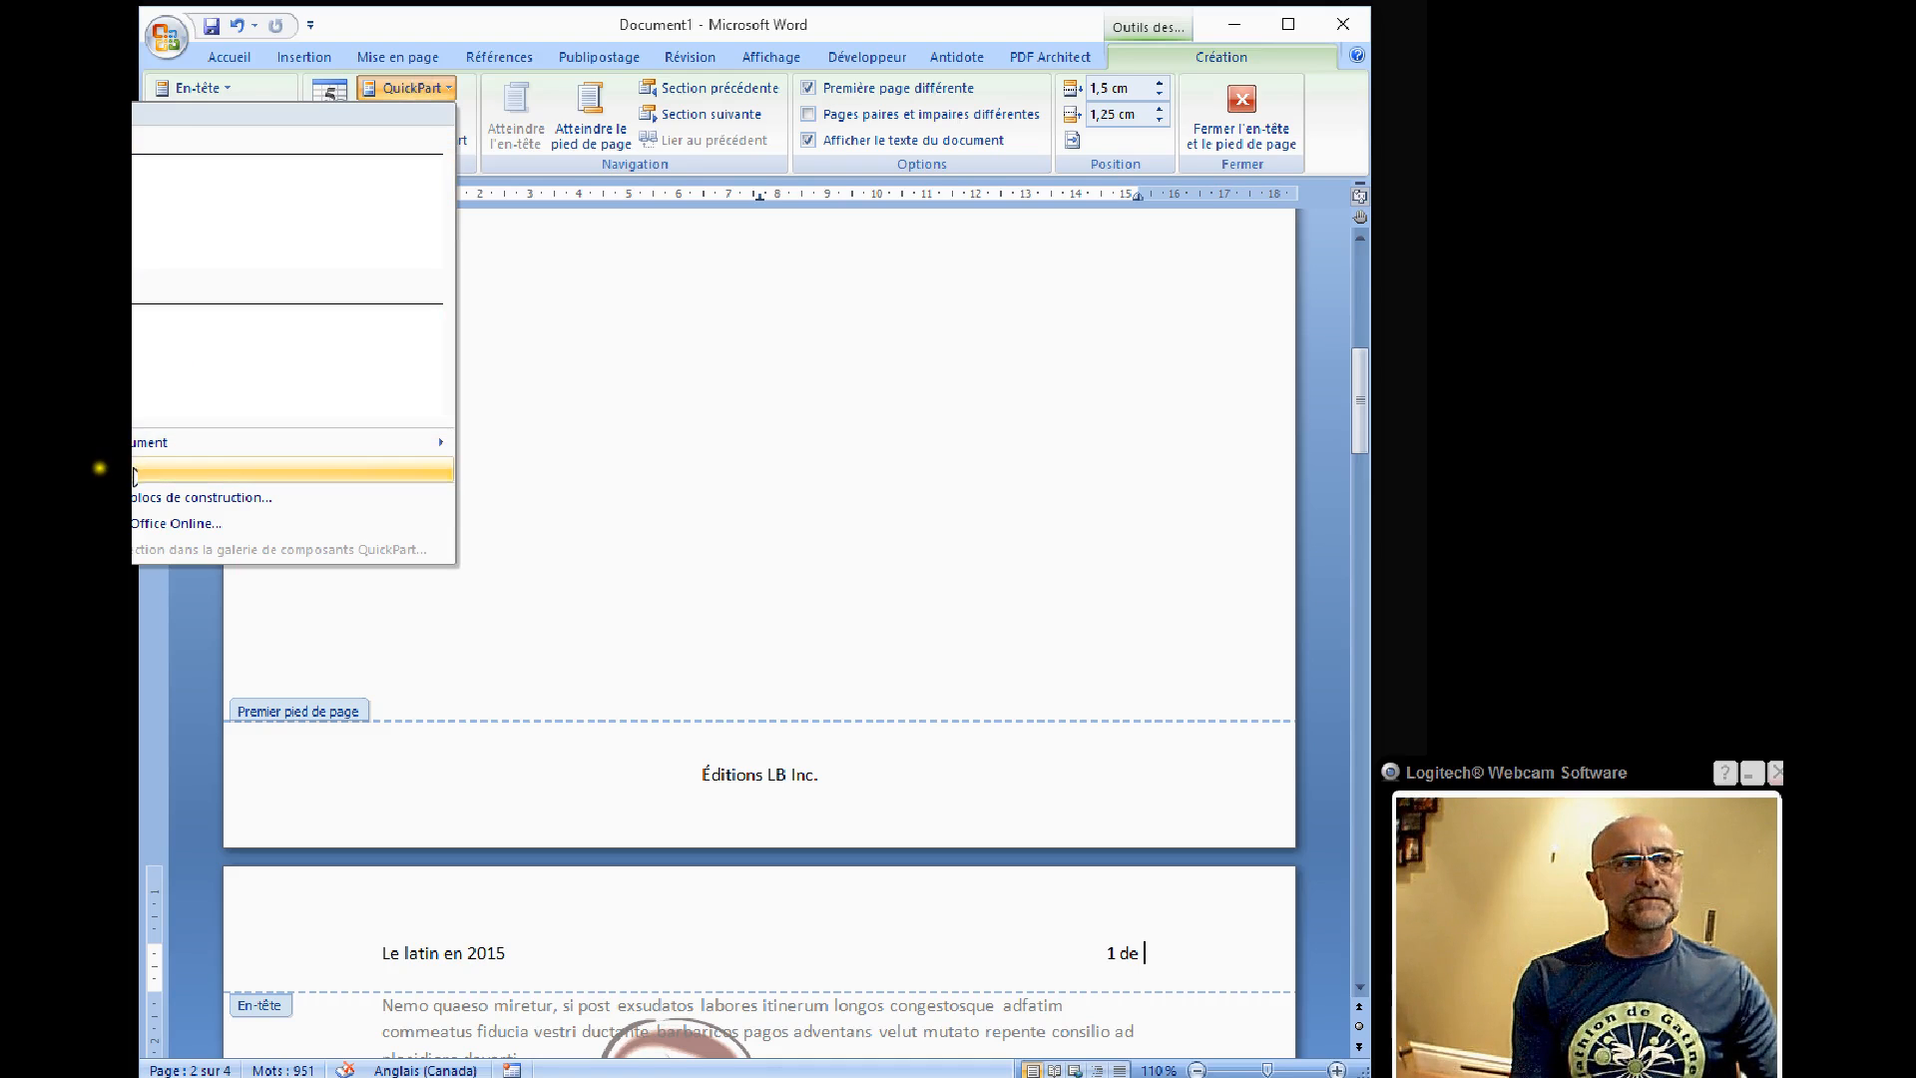
pyautogui.click(133, 471)
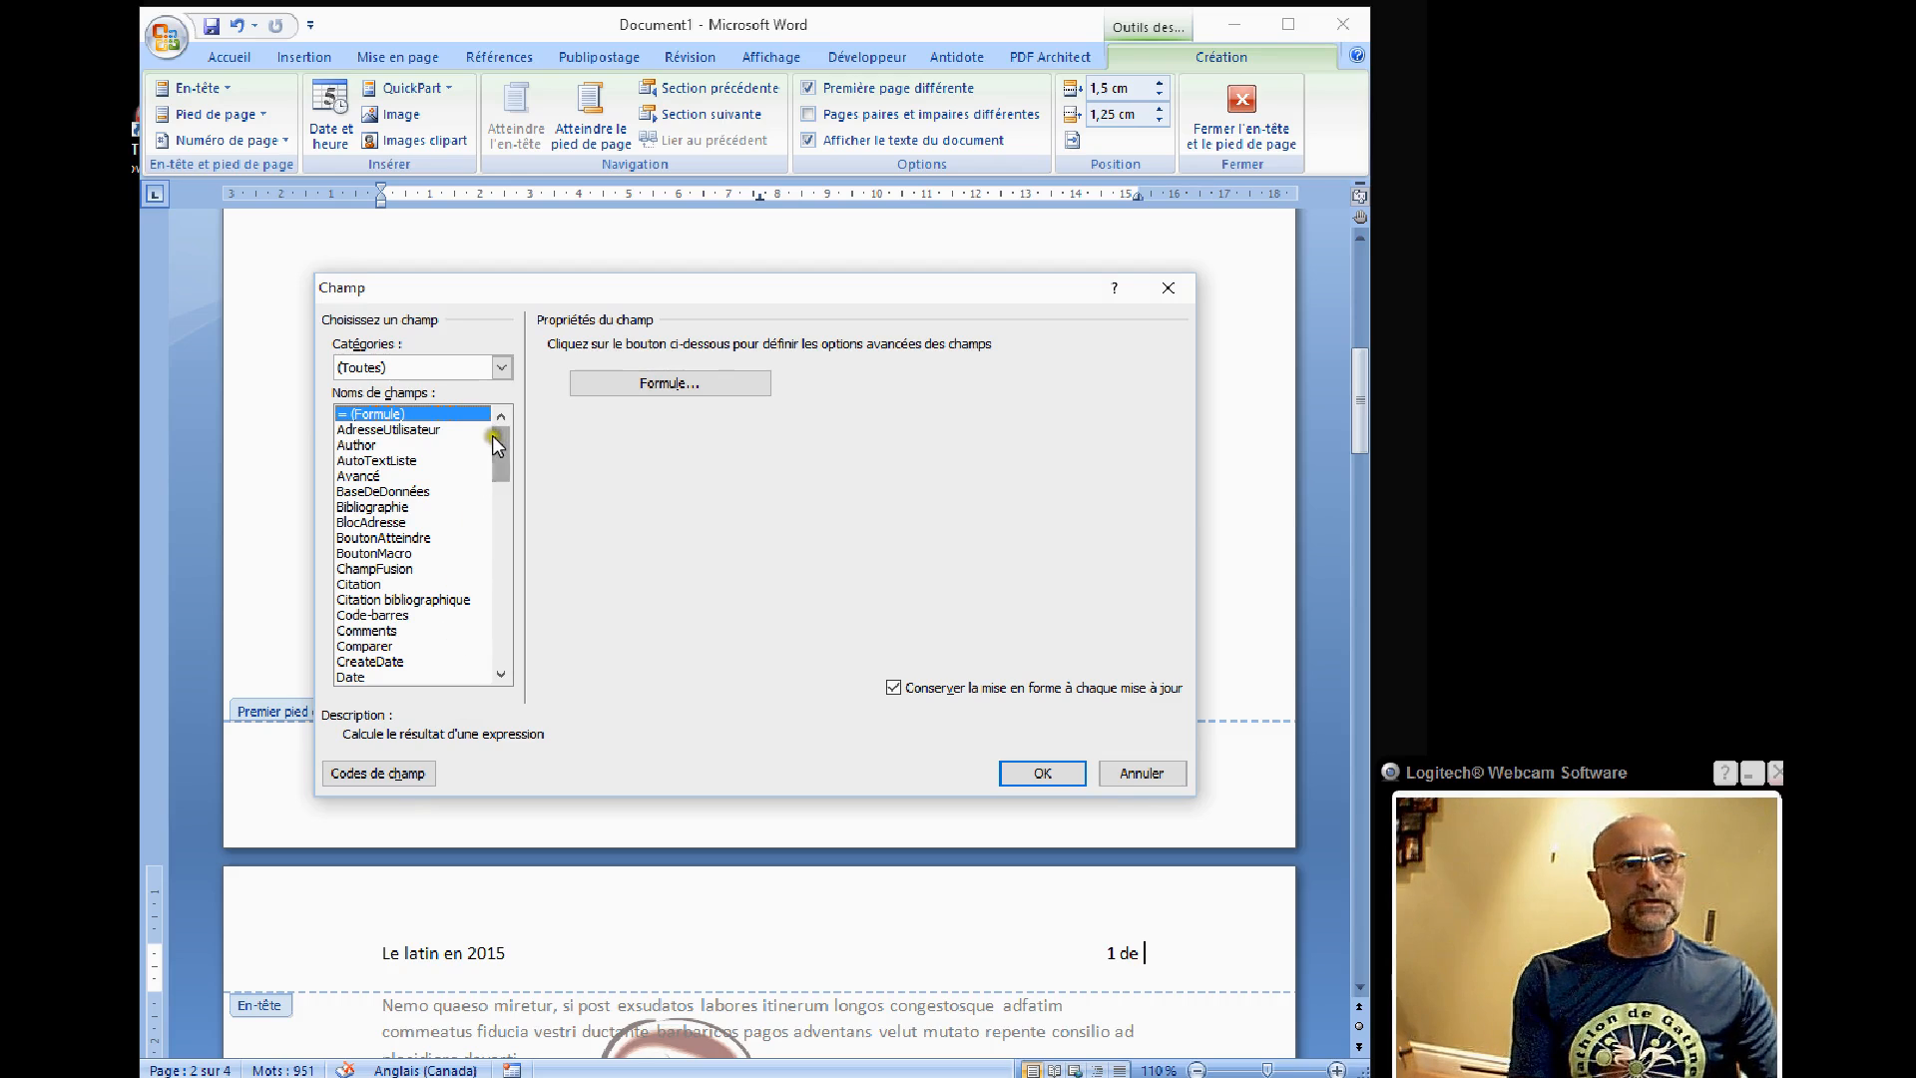
pyautogui.moveTo(501, 453); pyautogui.dragTo(500, 567)
pyautogui.click(371, 554)
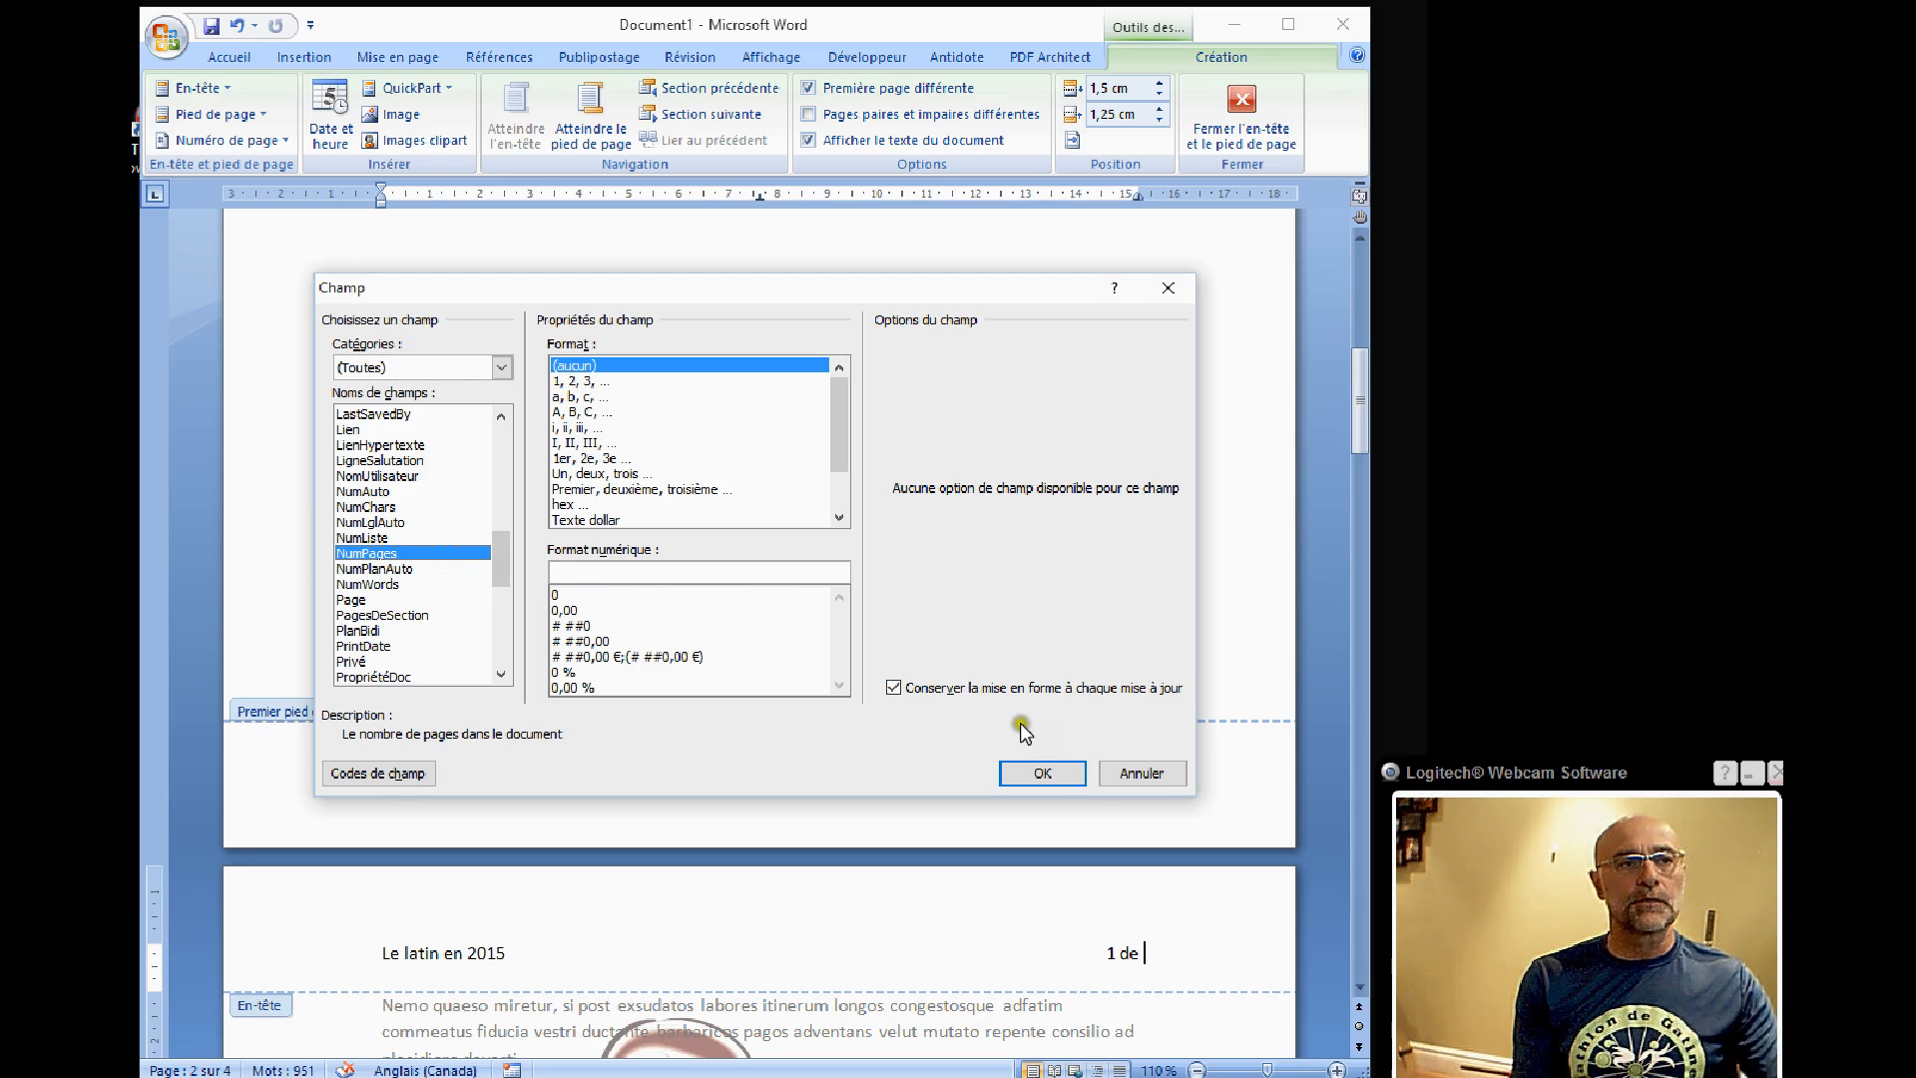
pyautogui.click(1044, 775)
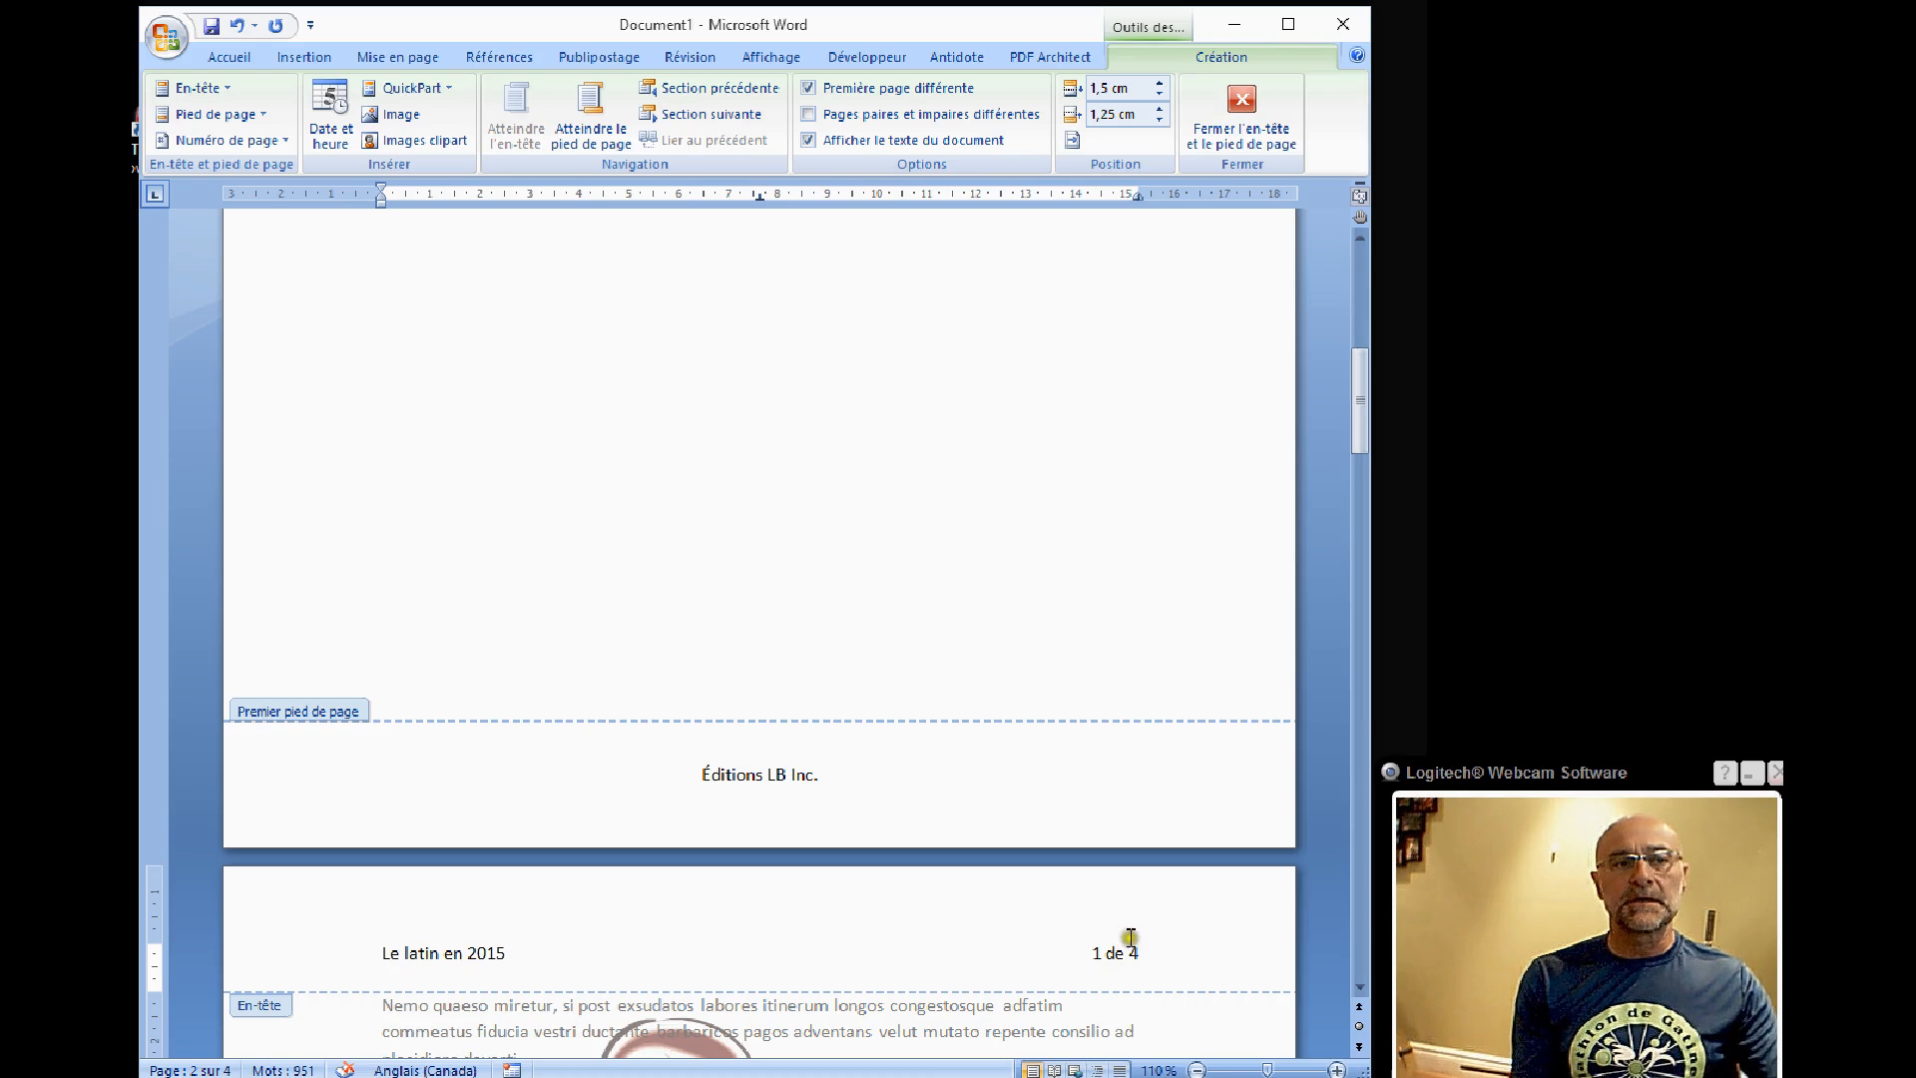
# Step: Check the page number in page 3's header and close header and footer editing
pyautogui.scroll(-10, 1090, 891)
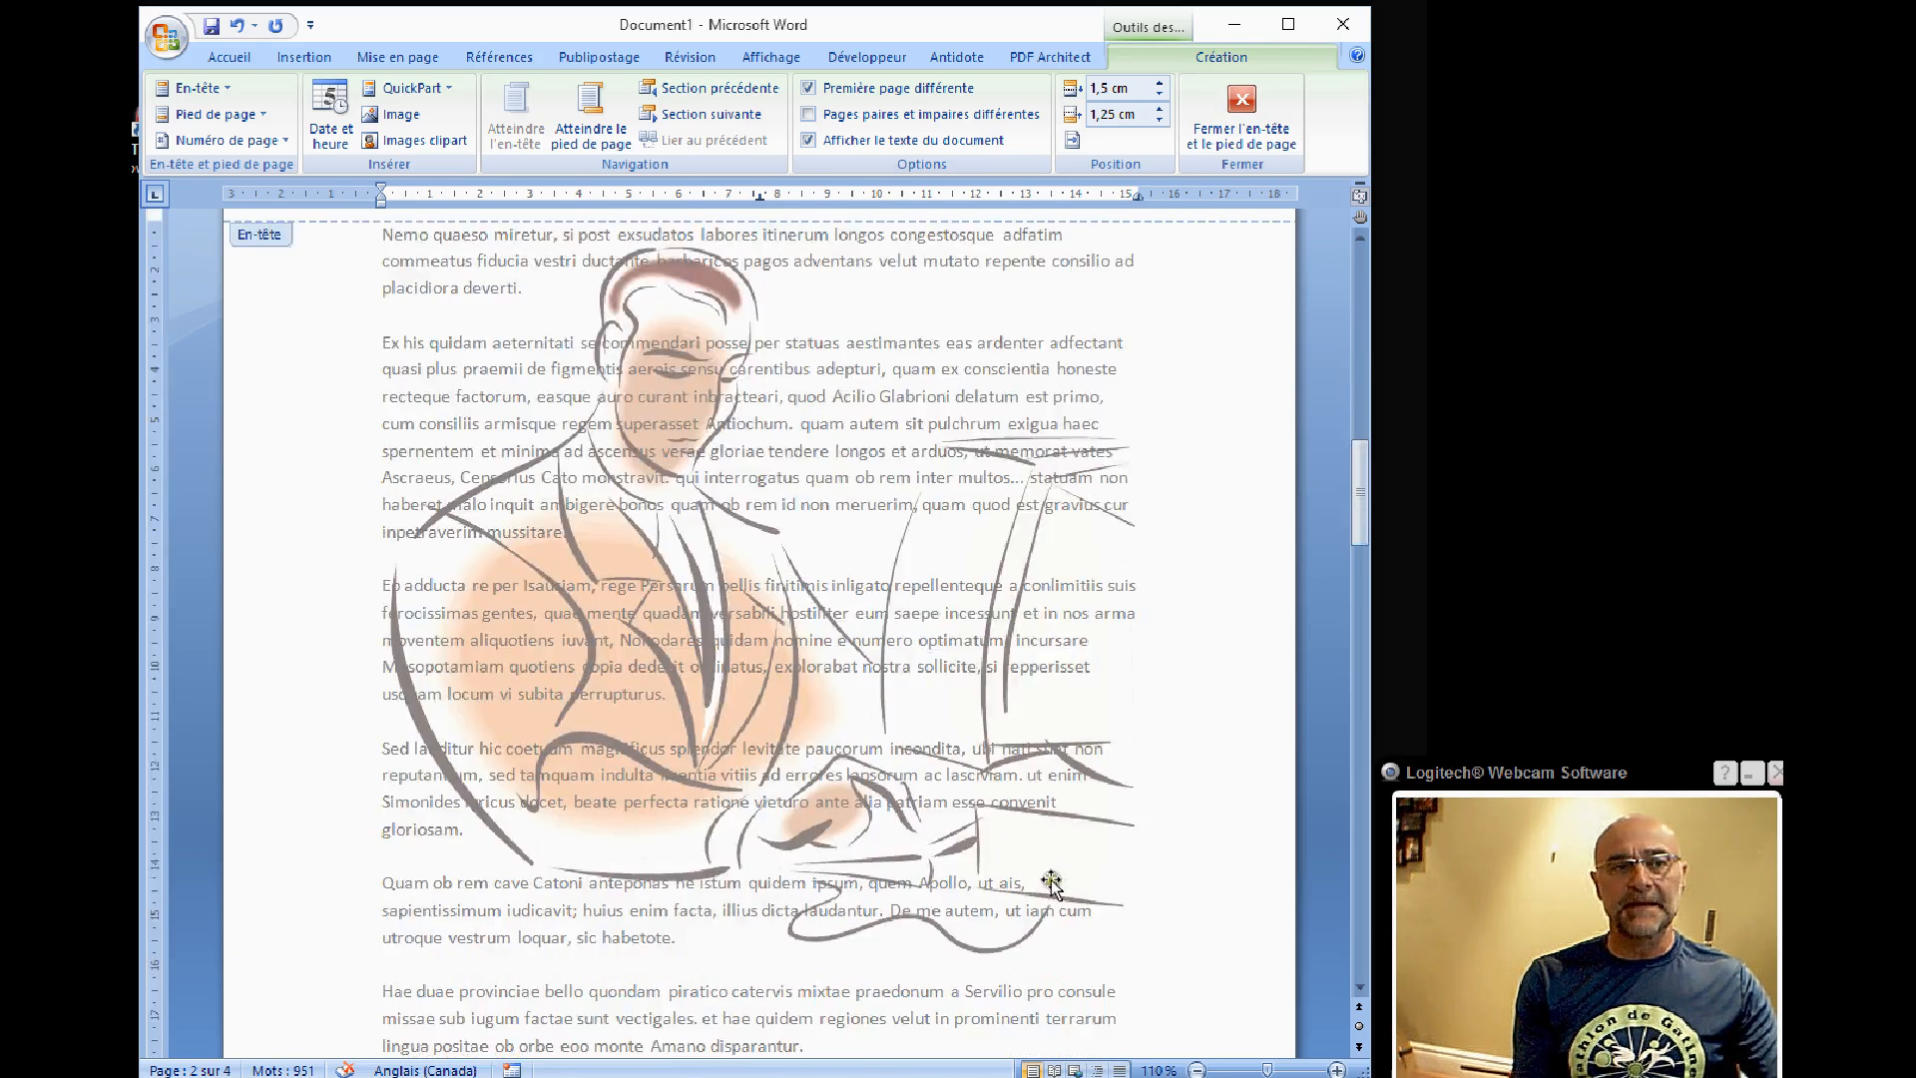
pyautogui.scroll(-15, 1052, 883)
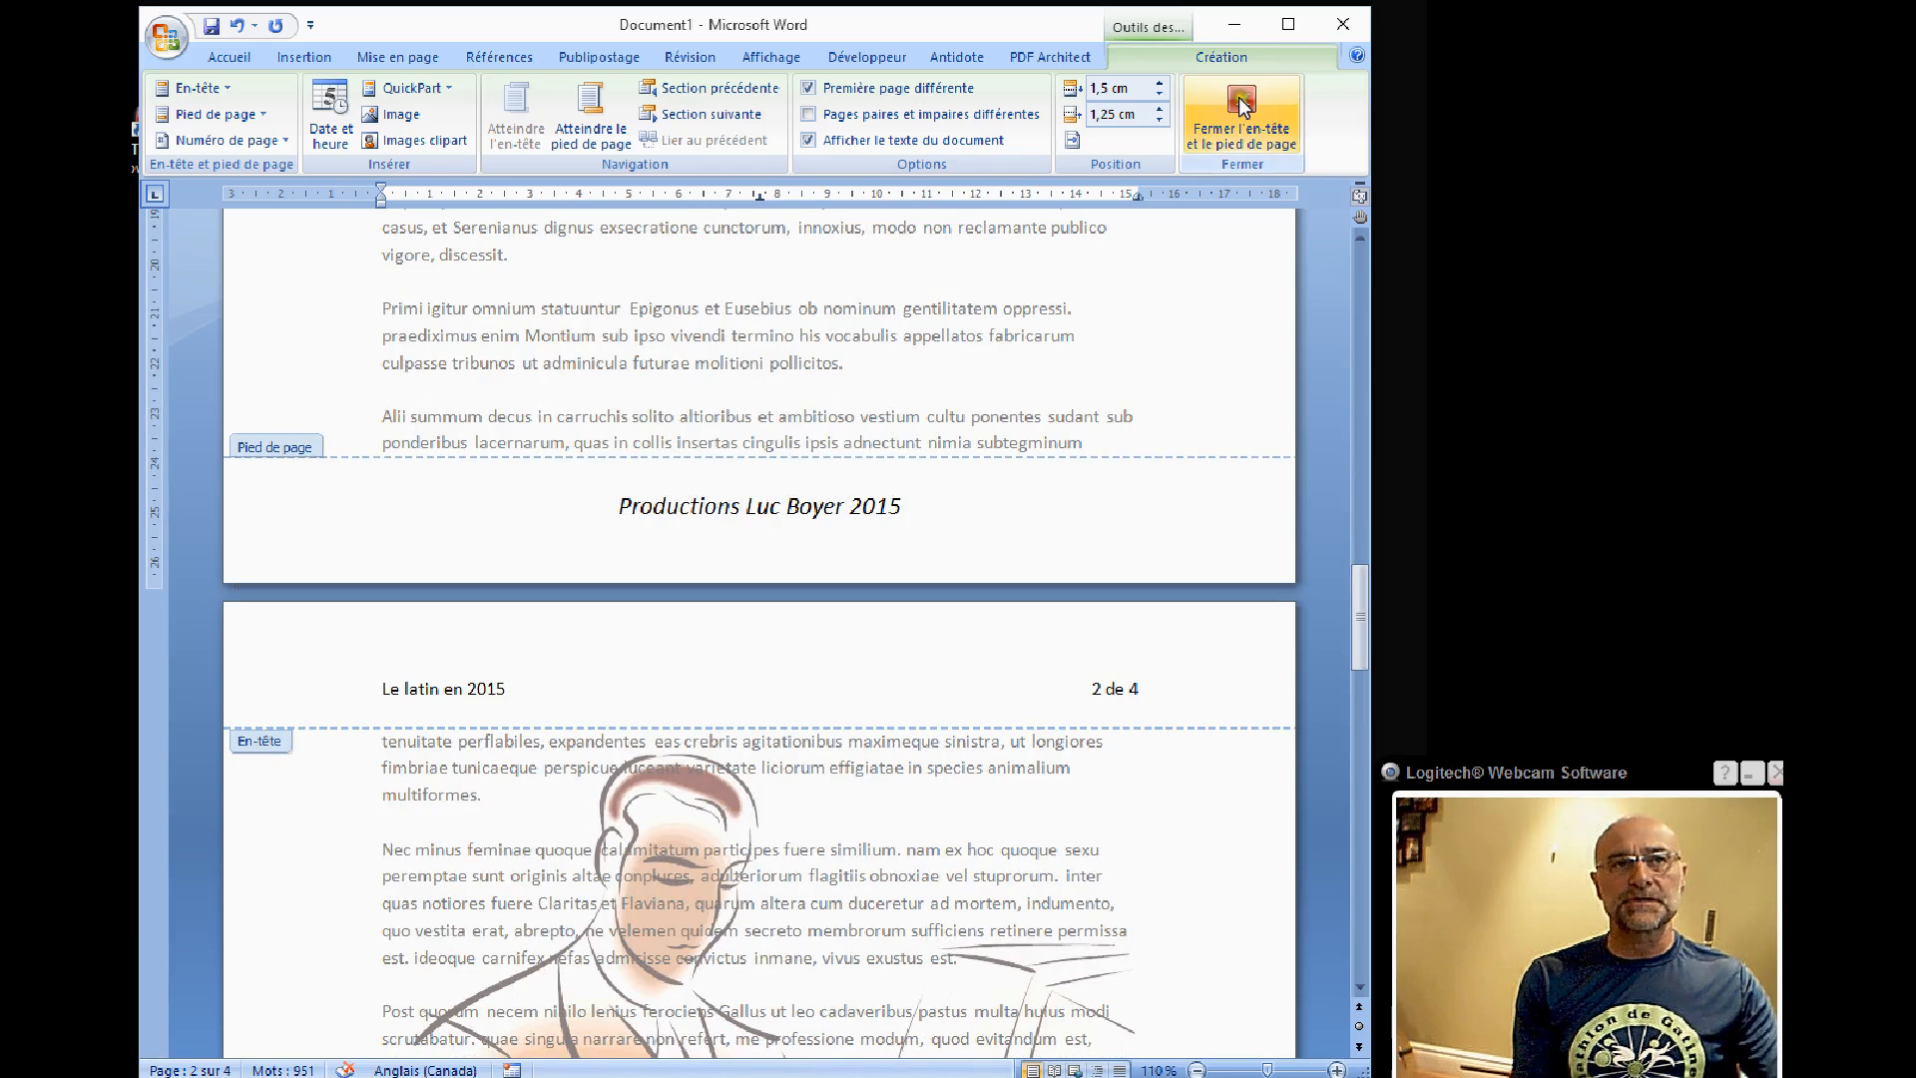
pyautogui.click(1242, 107)
pyautogui.scroll(10, 631, 754)
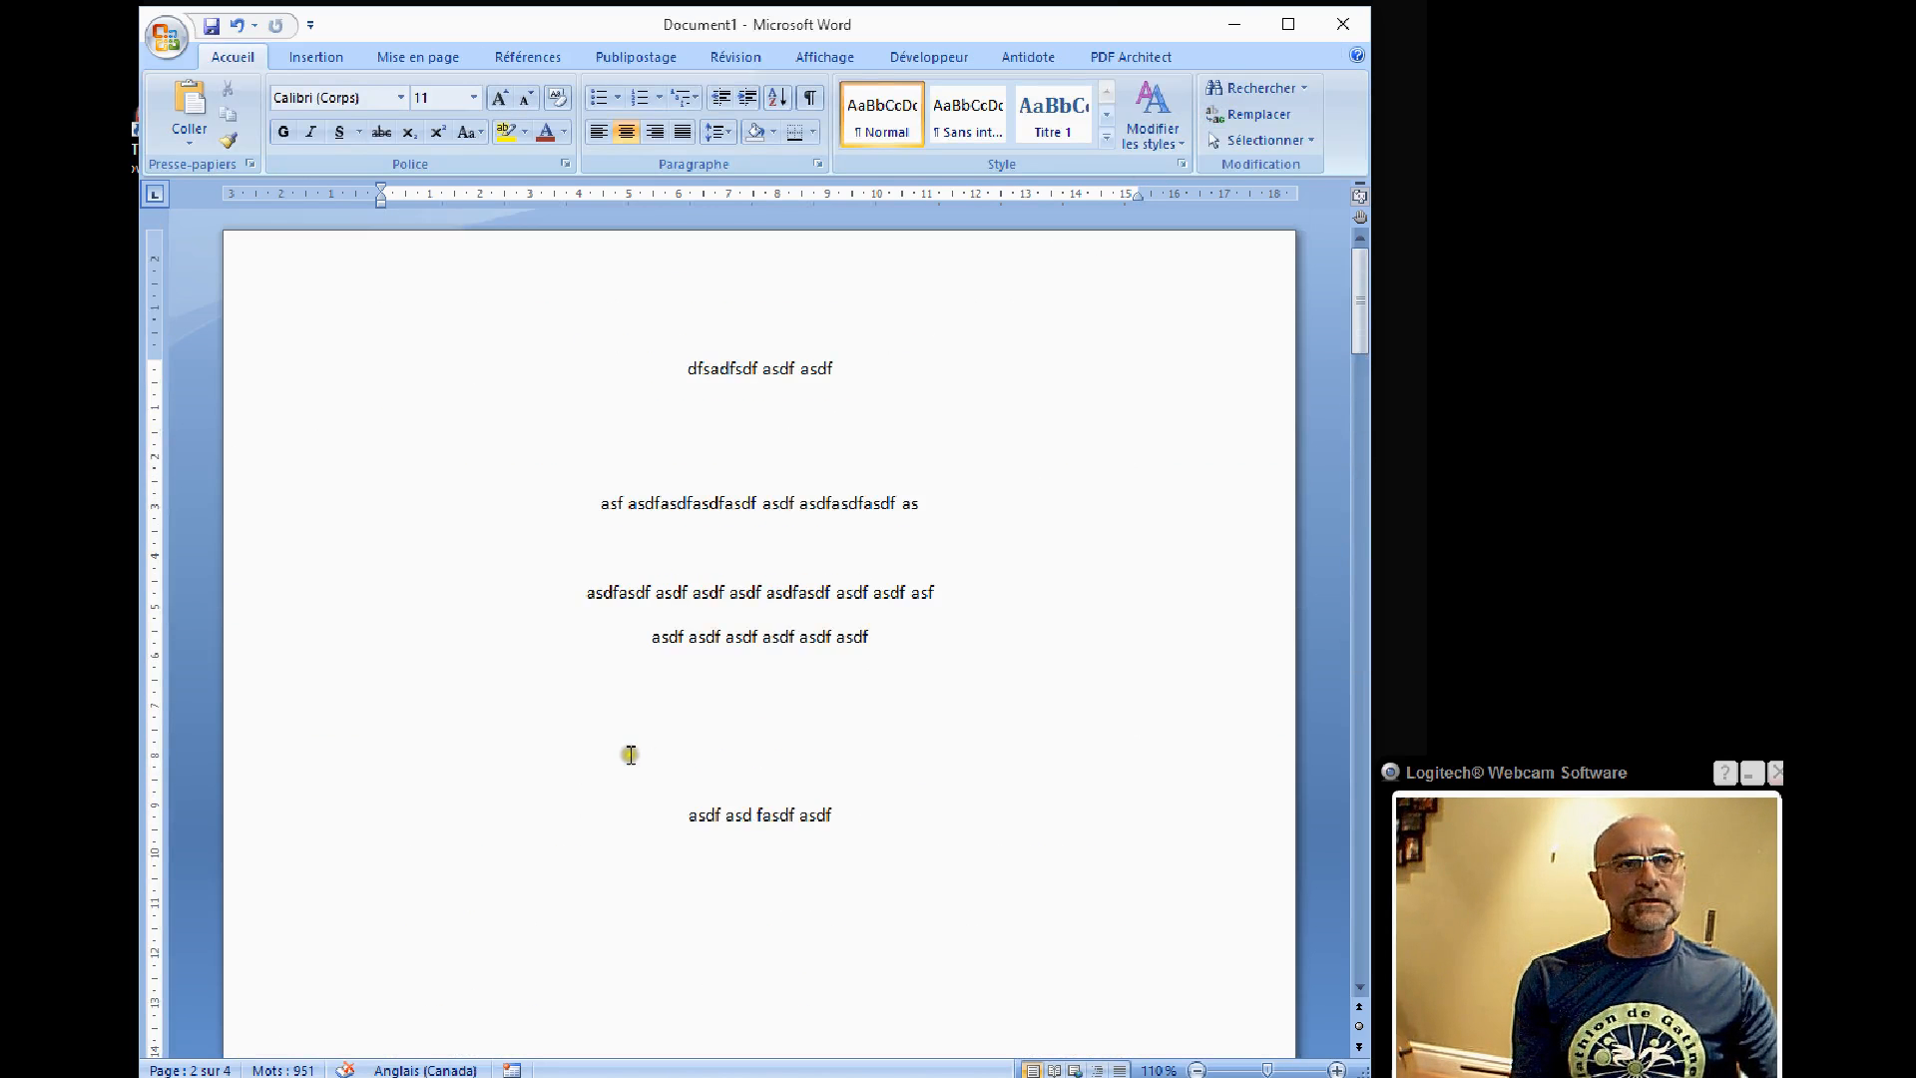
# Step: Copy the body text from "Nemo quaeso" on page 2 through "conplures" on page 3 and paste it three times at the document's end
pyautogui.scroll(-15, 625, 774)
pyautogui.click(383, 721)
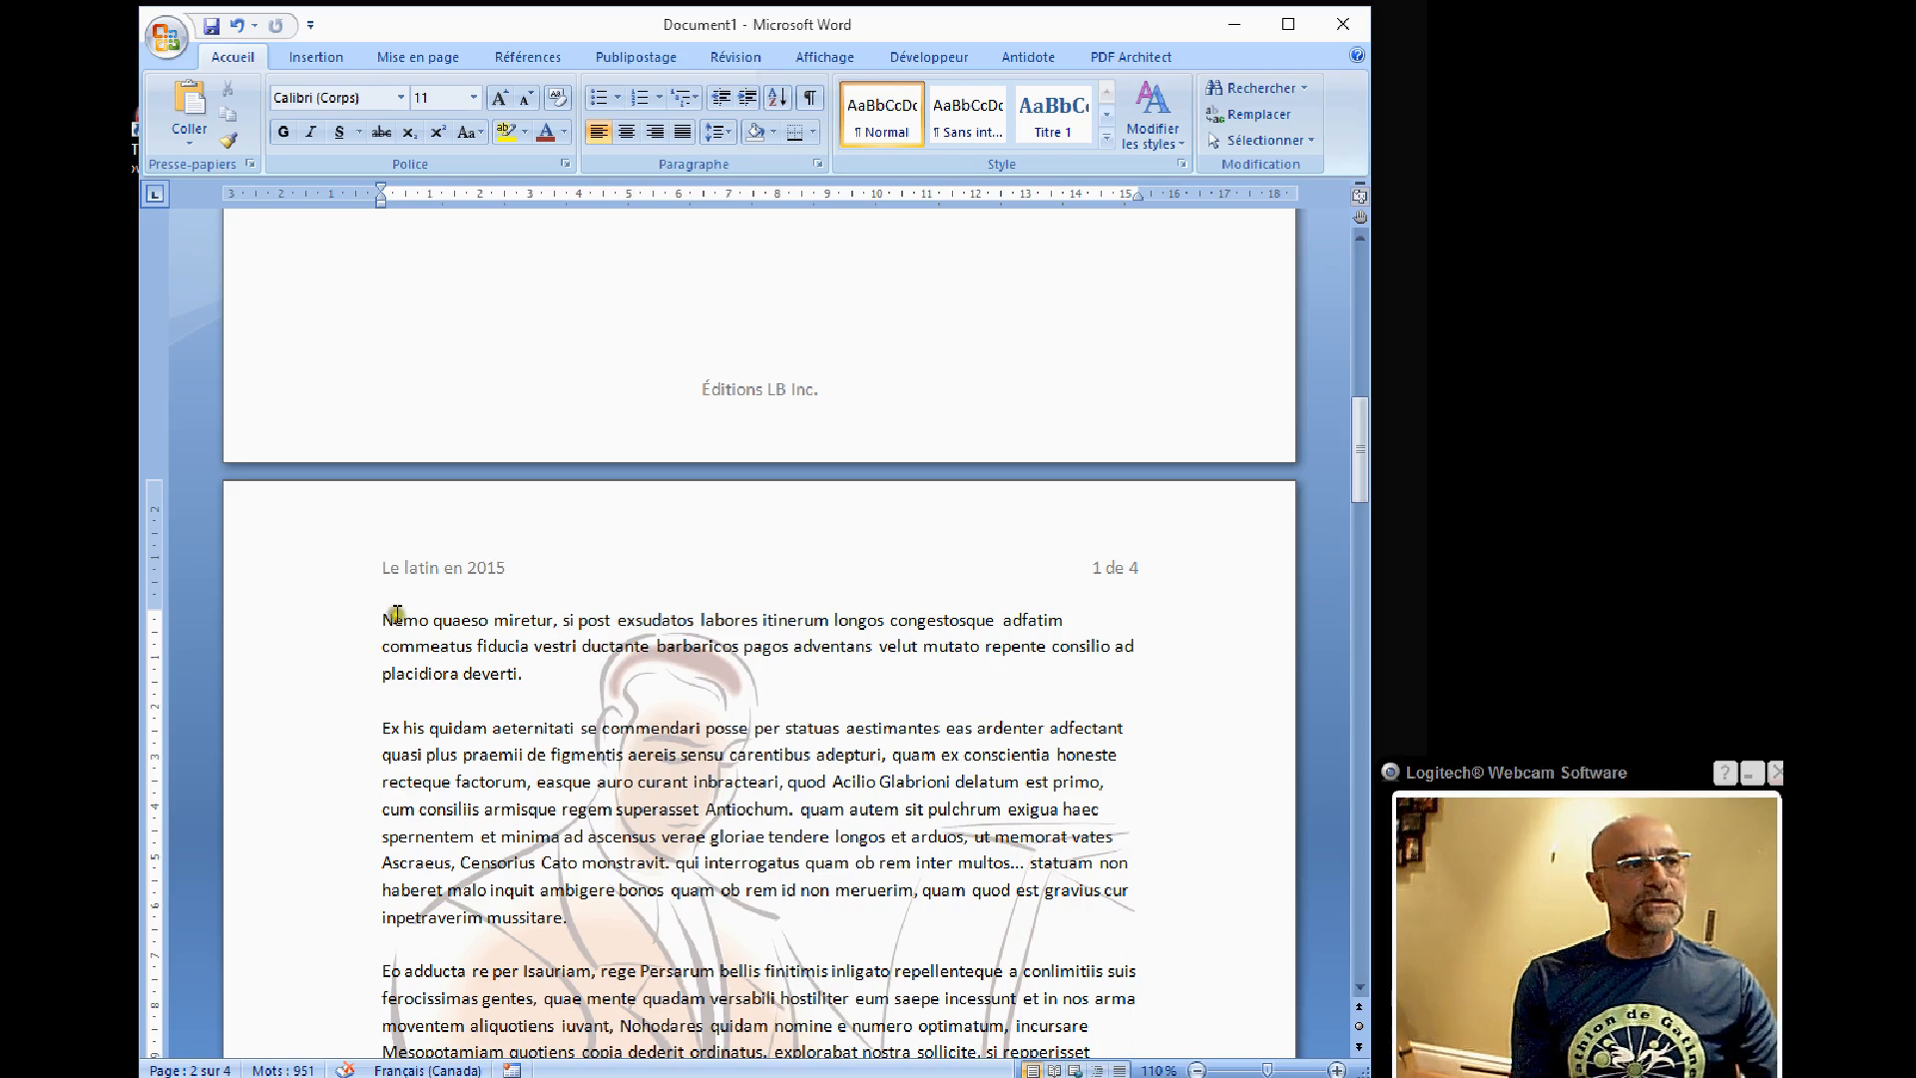
pyautogui.moveTo(389, 620); pyautogui.dragTo(664, 845)
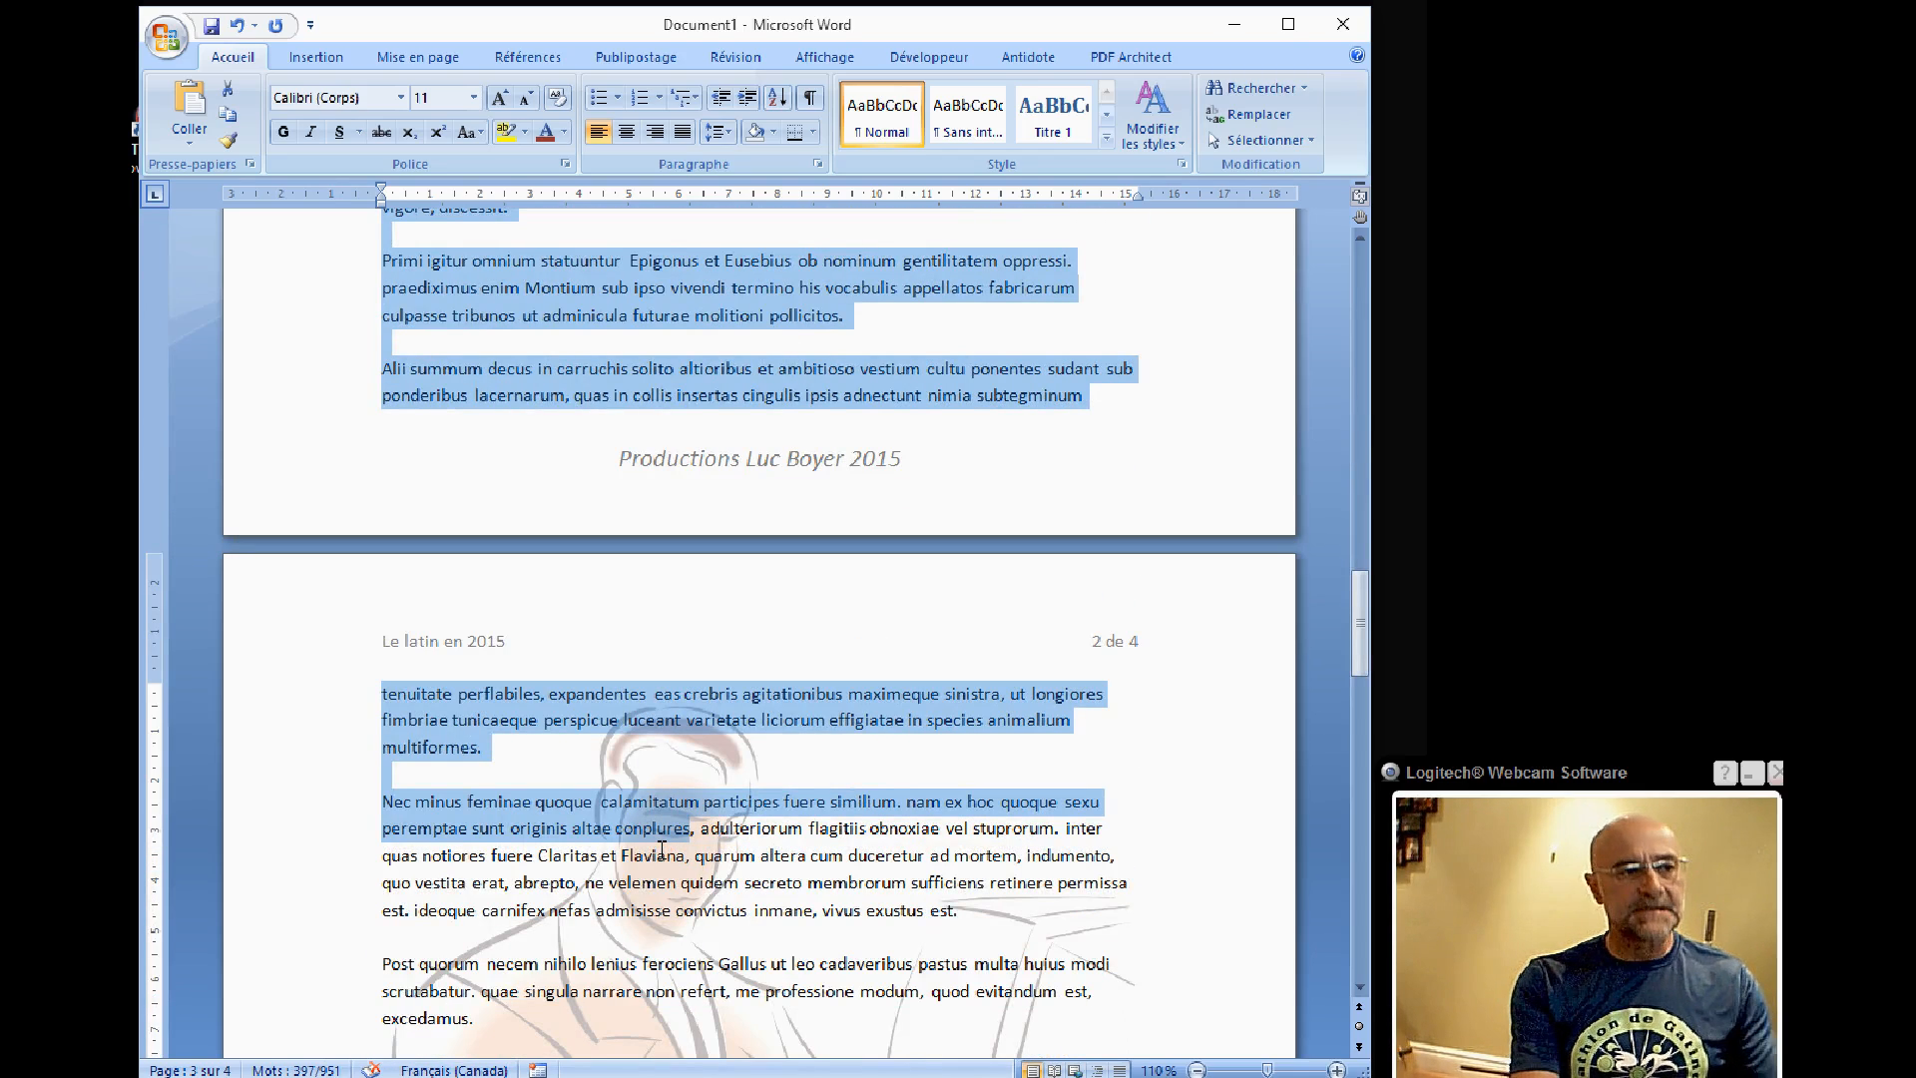
pyautogui.hotkey('ctrl', 'End')
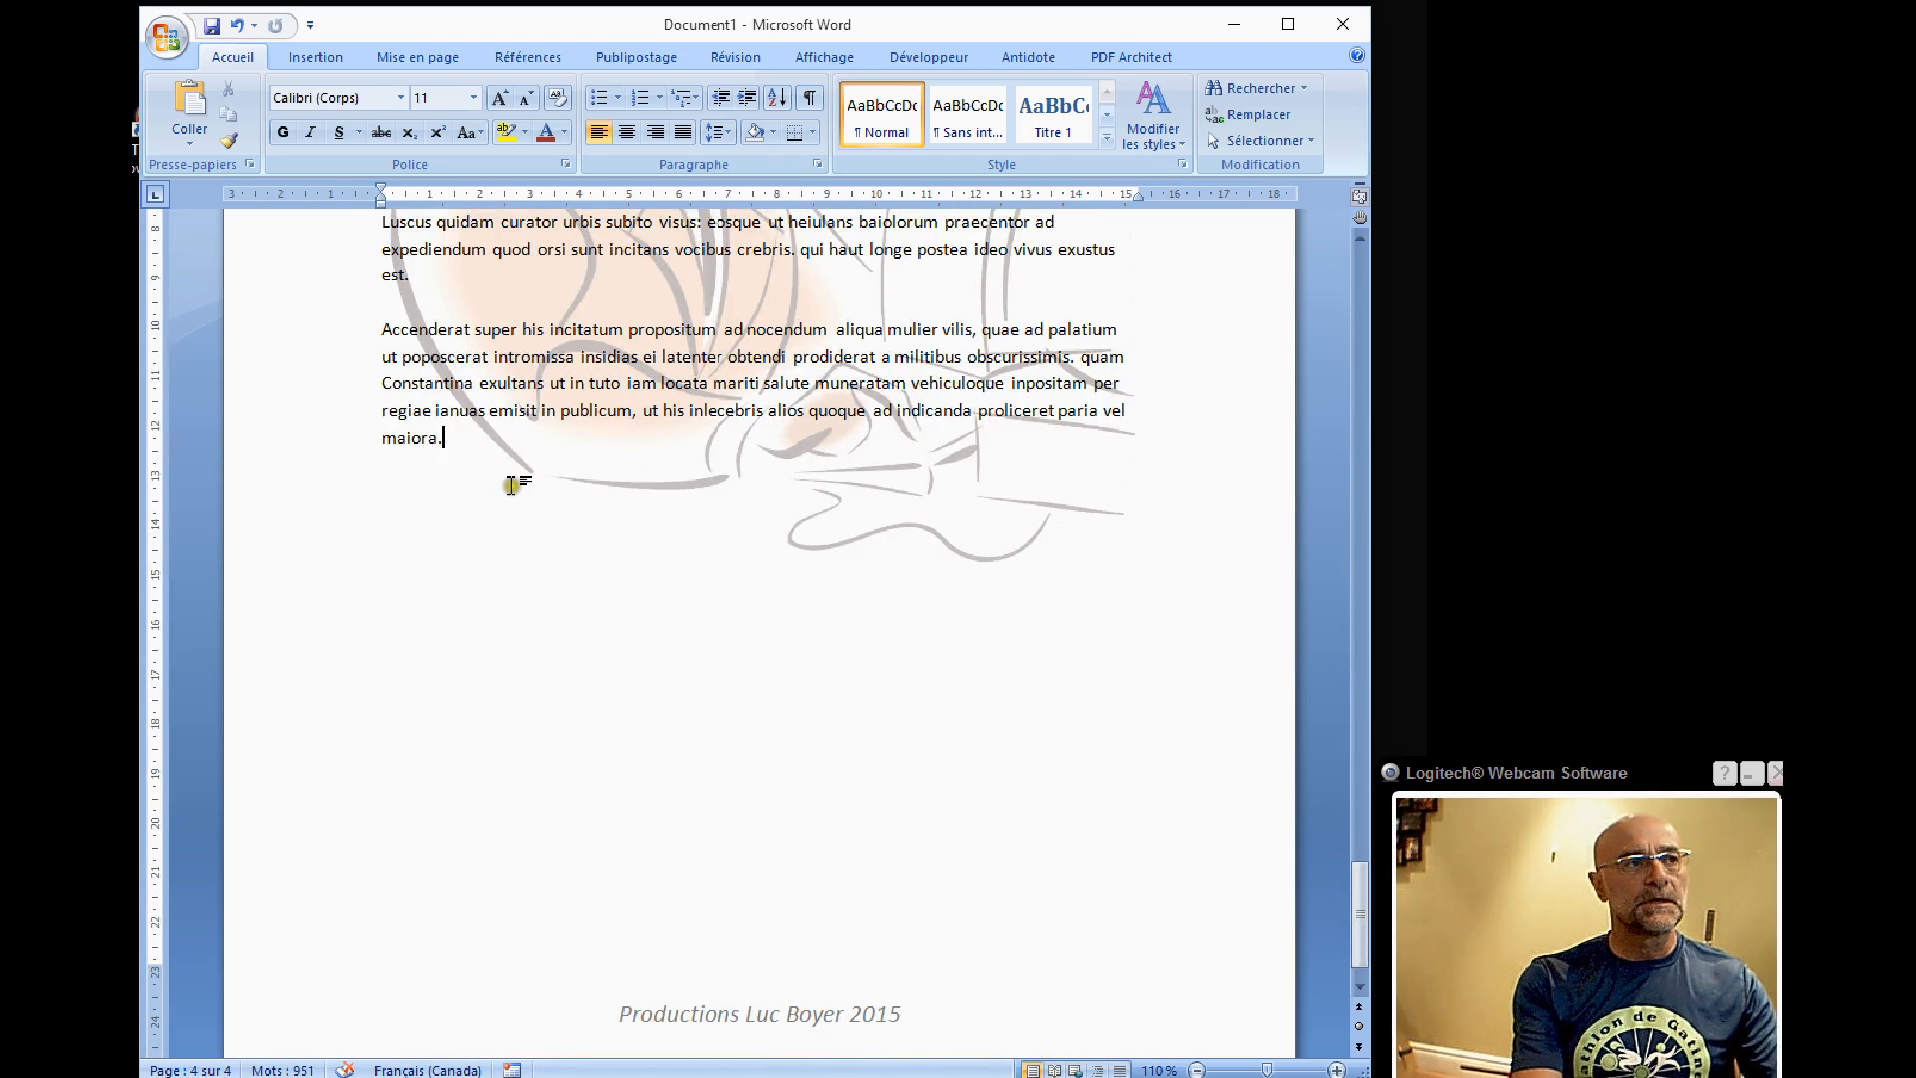
pyautogui.hotkey('ctrl', 'v')
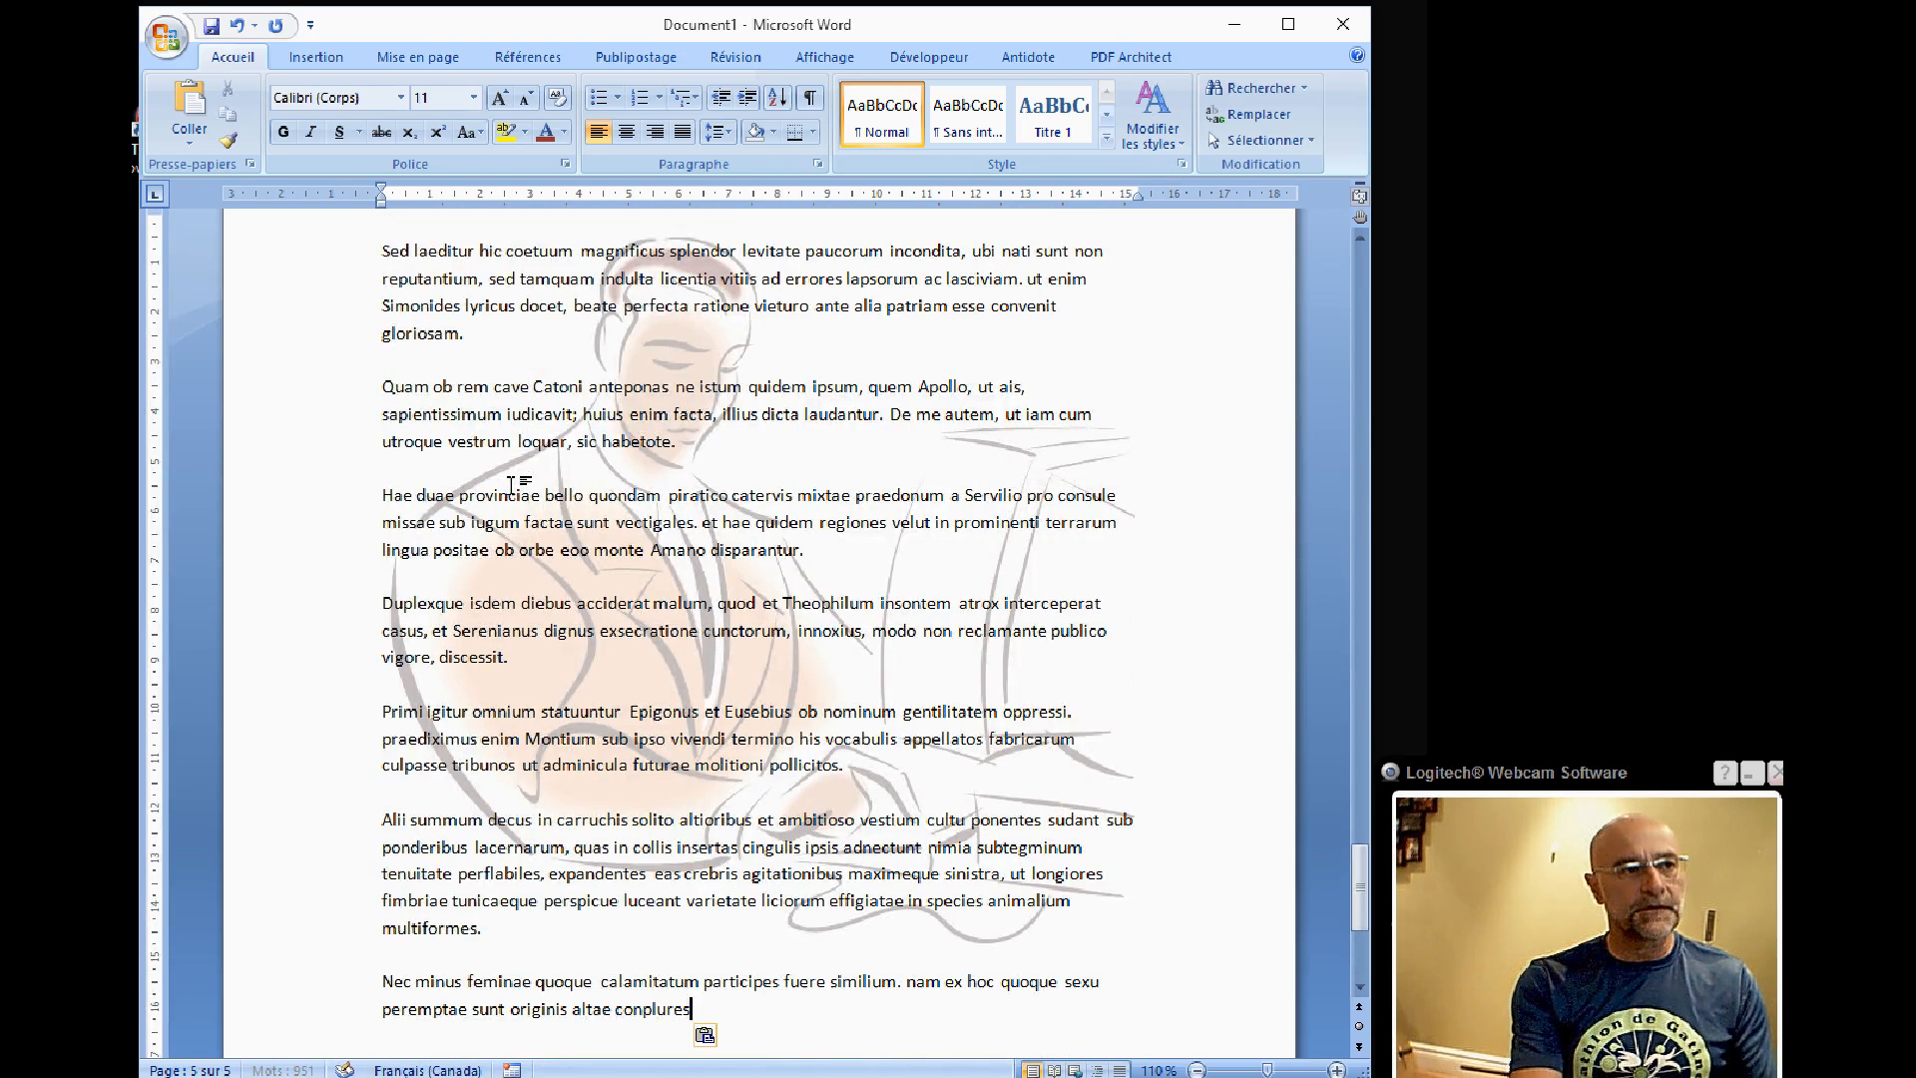
pyautogui.hotkey('ctrl', 'v')
pyautogui.hotkey('ctrl', 'v')
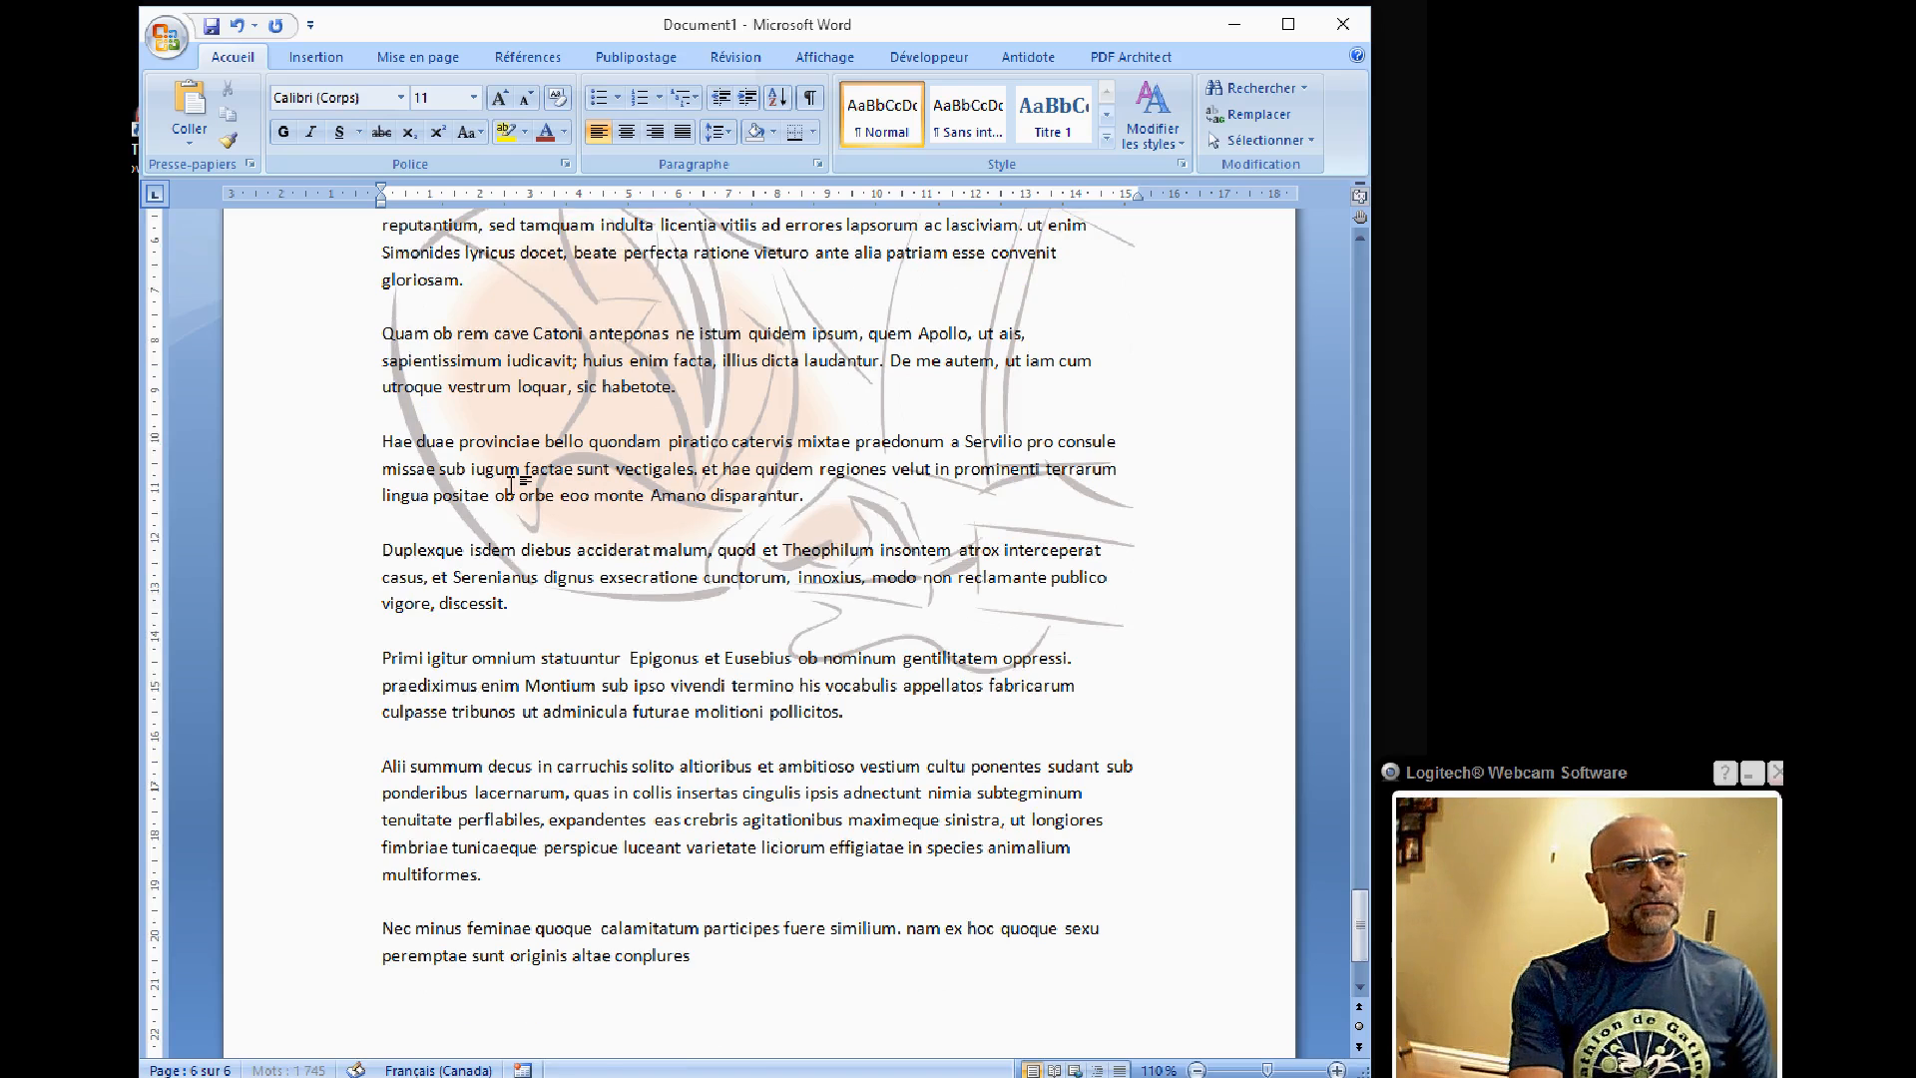
# Step: Check the page numbers and page total in the headers of the document's last pages
pyautogui.scroll(-2, 1148, 943)
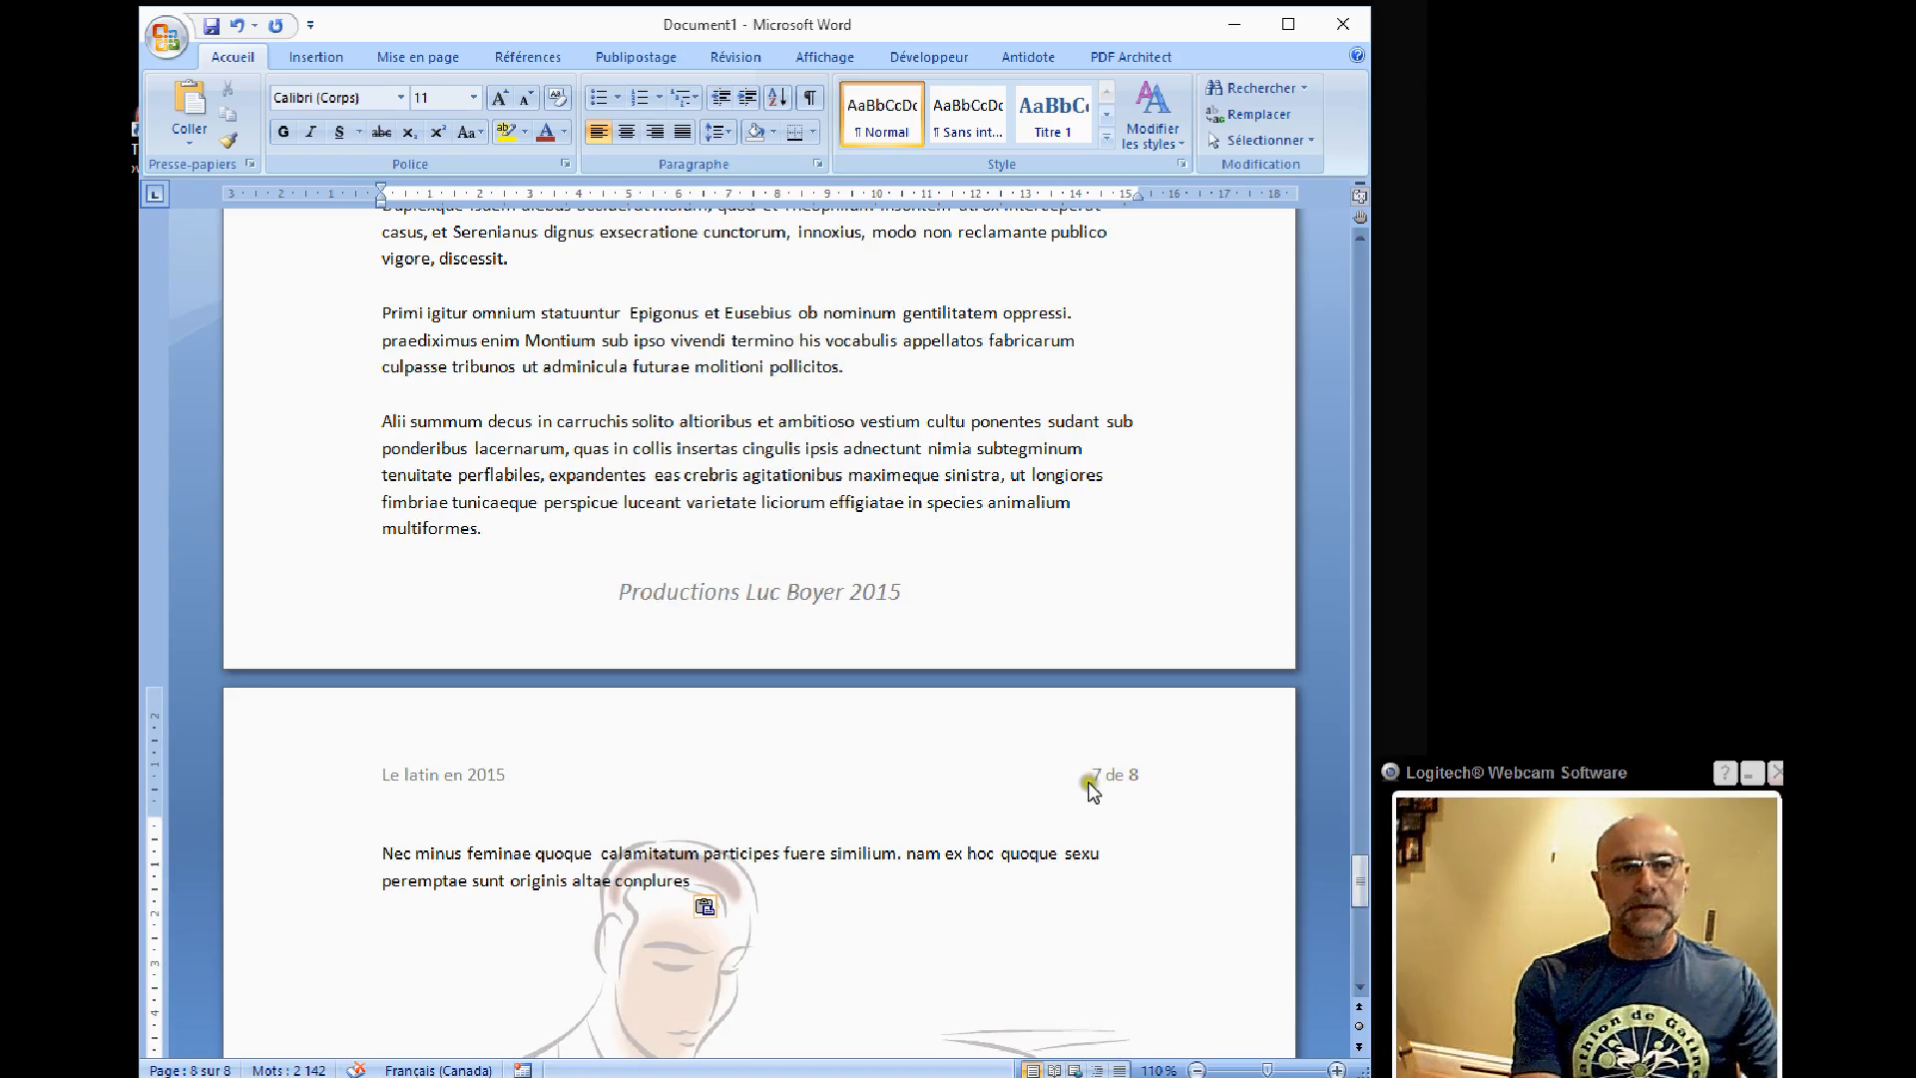
pyautogui.scroll(12, 1088, 781)
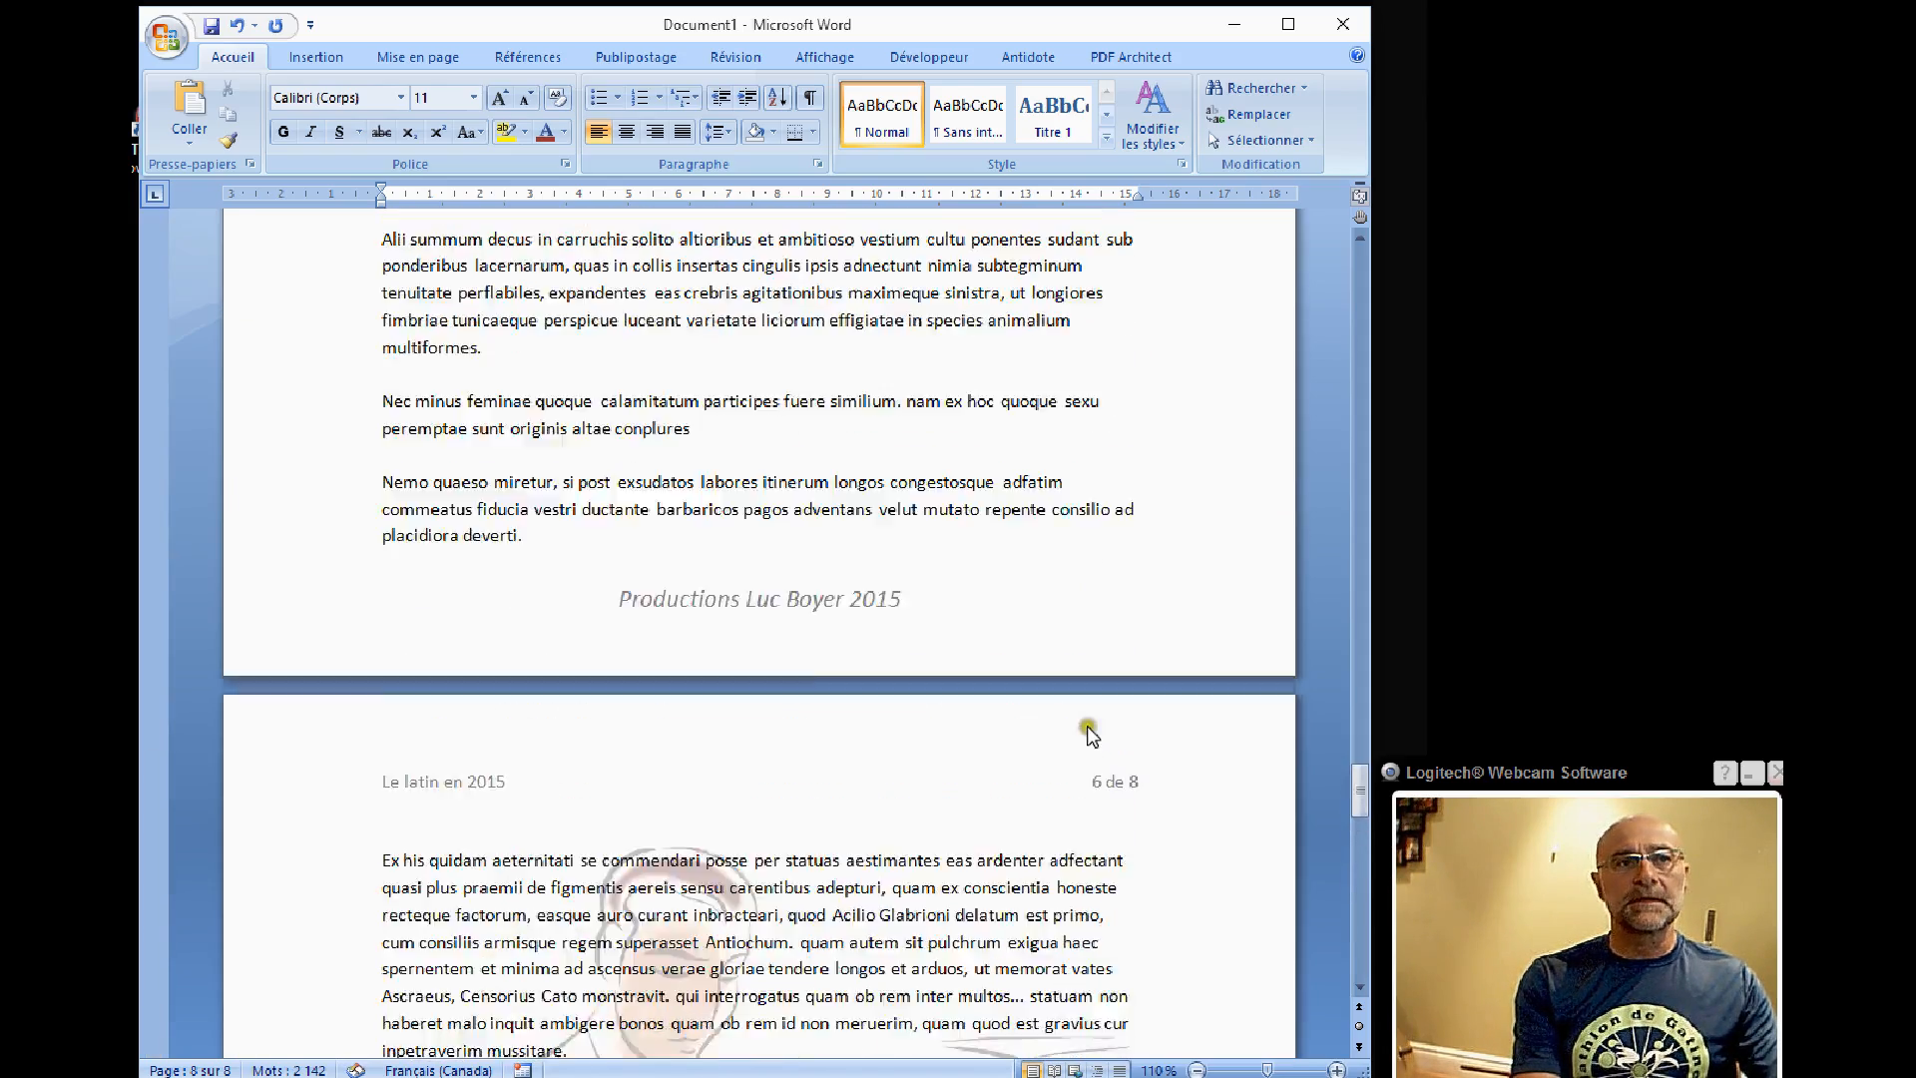
pyautogui.scroll(12, 1086, 726)
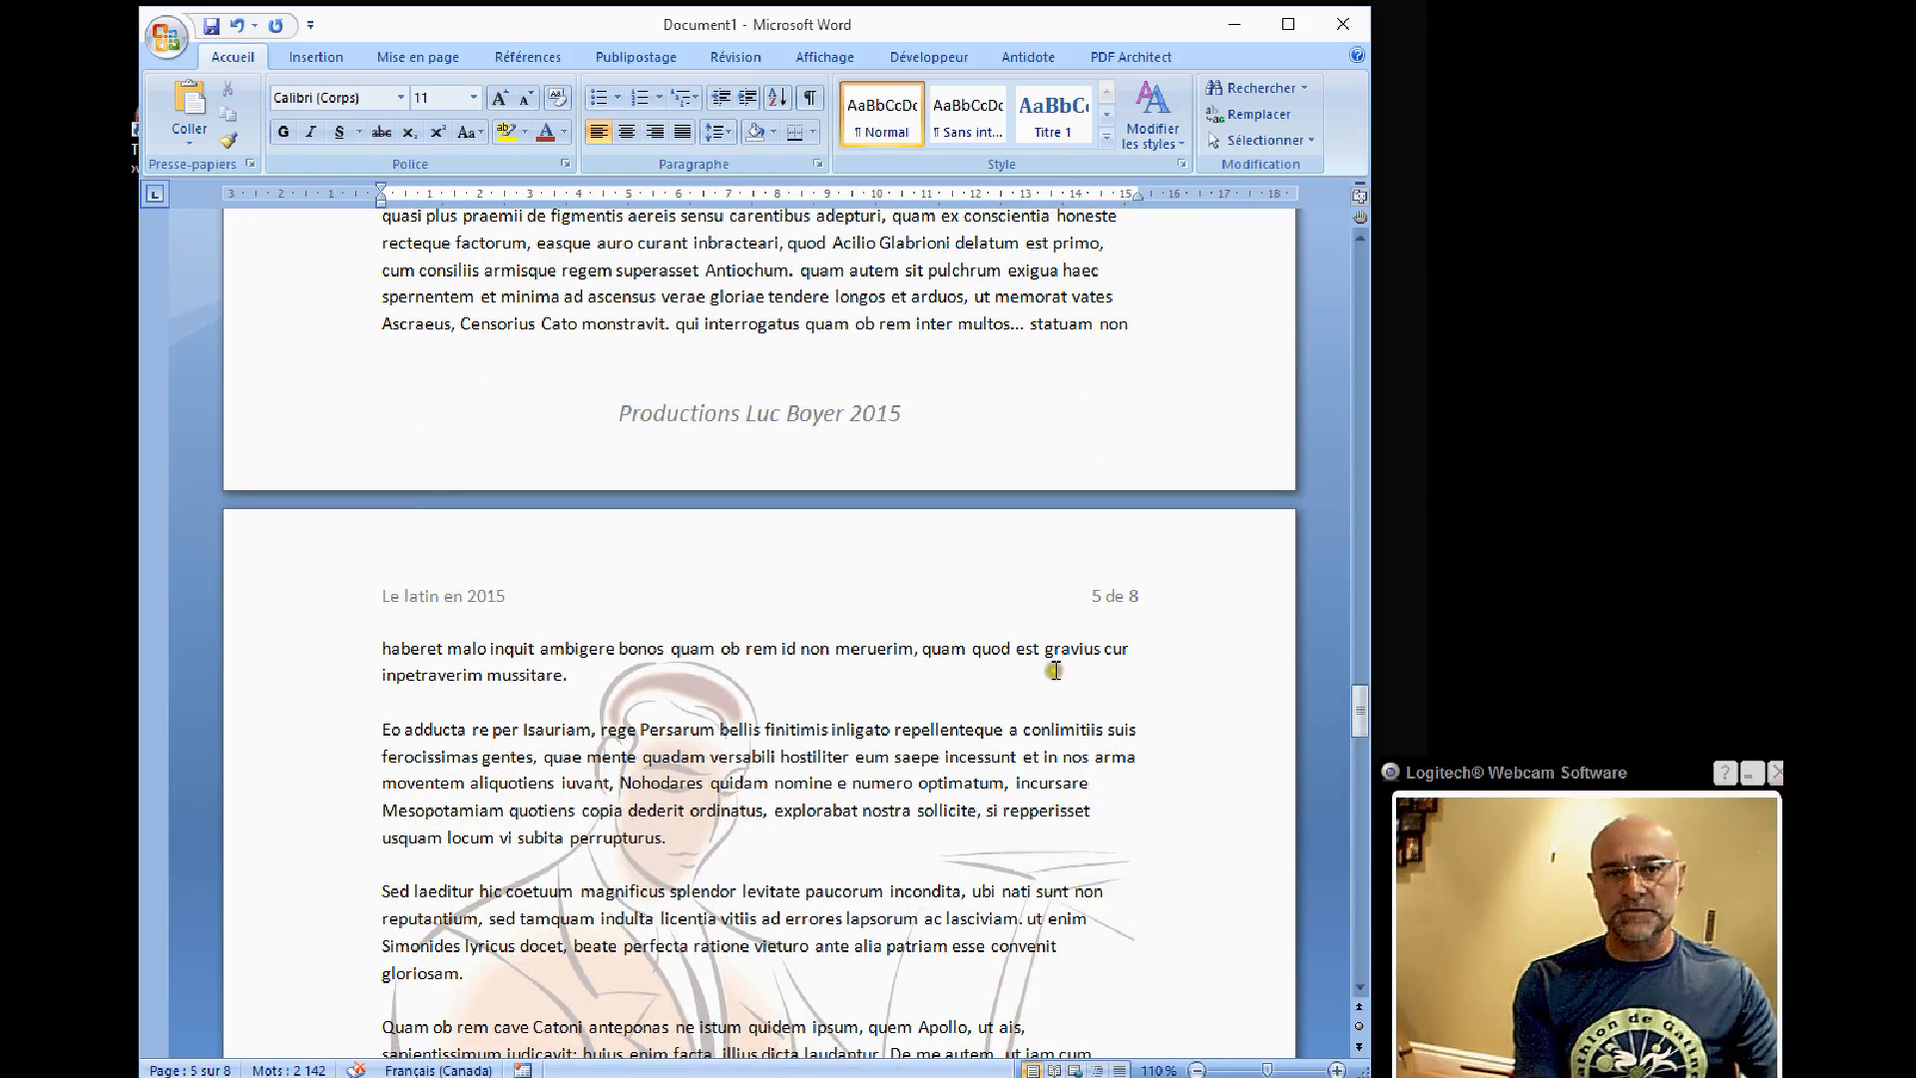
# Step: Look for the section break options while editing the header, return to the body text and review the page and section break types
pyautogui.doubleClick(955, 600)
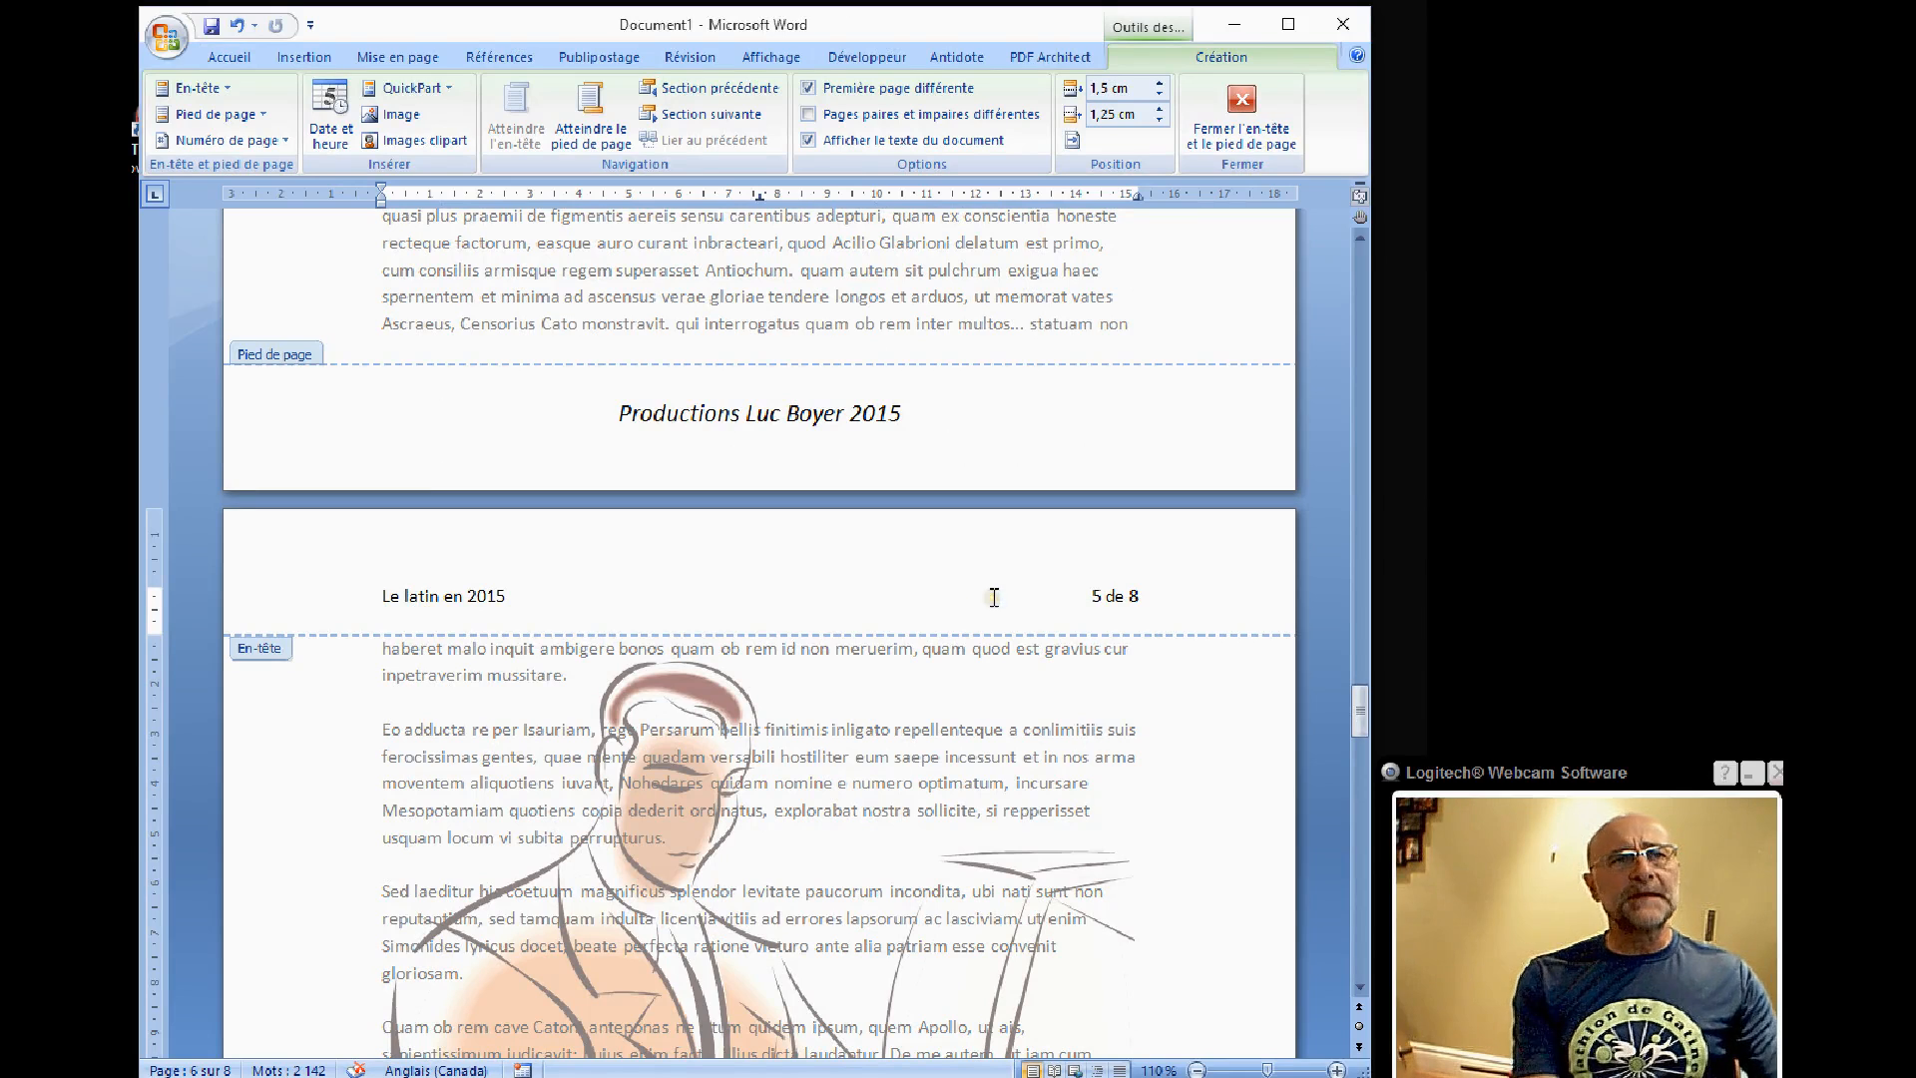
pyautogui.click(1066, 651)
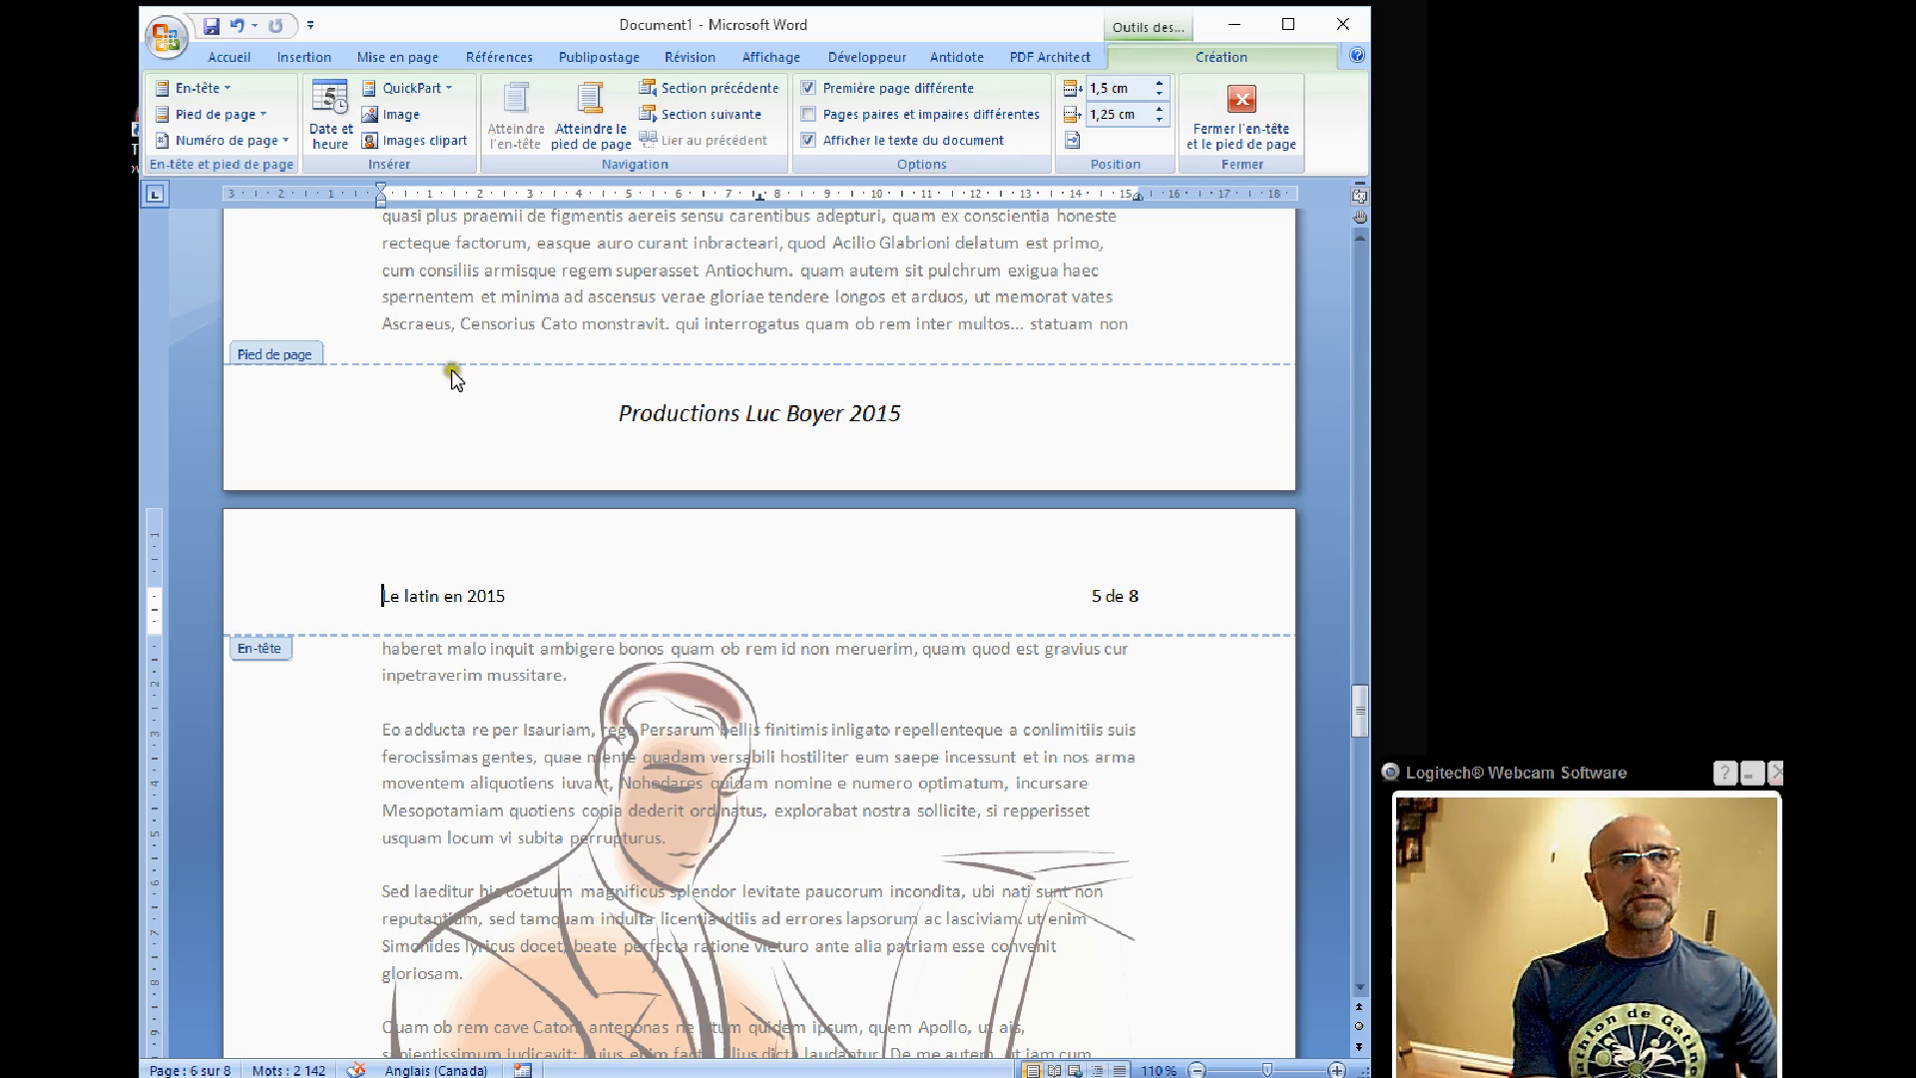
pyautogui.click(230, 58)
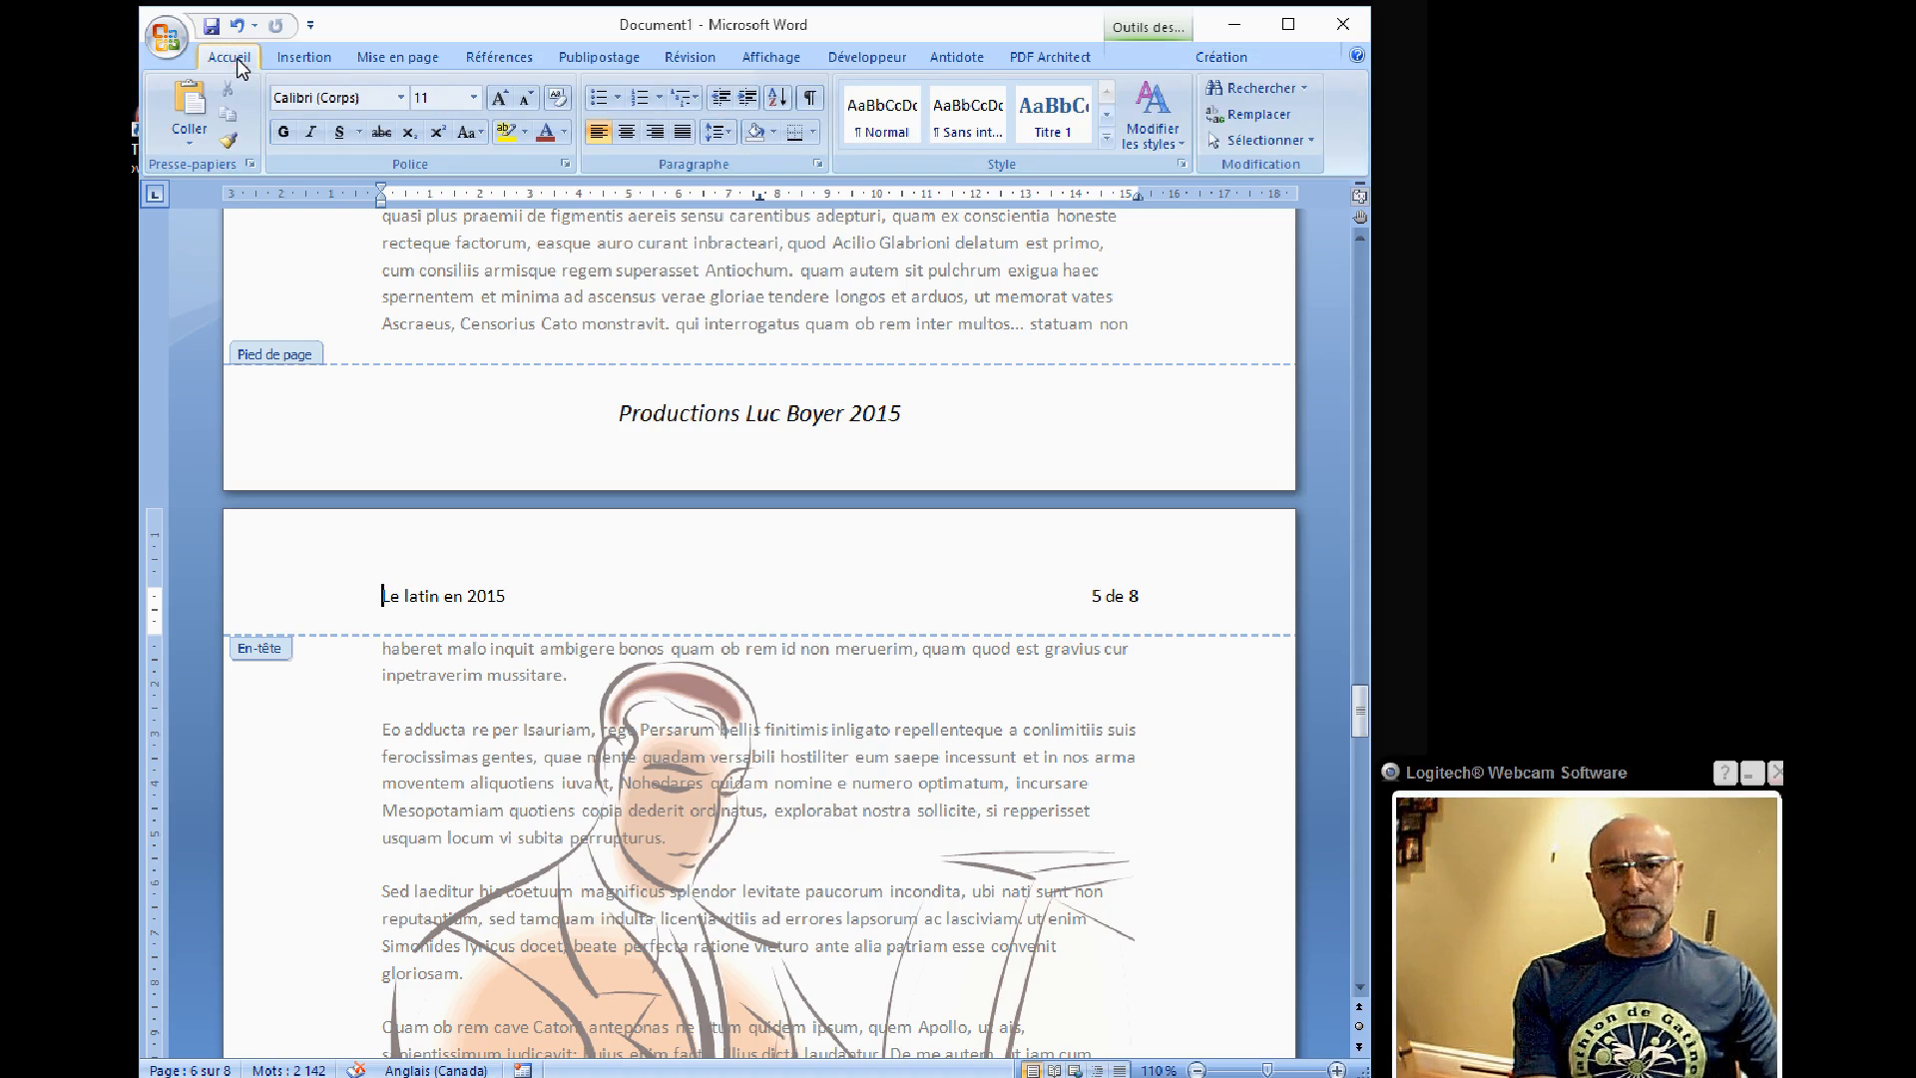
pyautogui.click(308, 57)
pyautogui.click(373, 57)
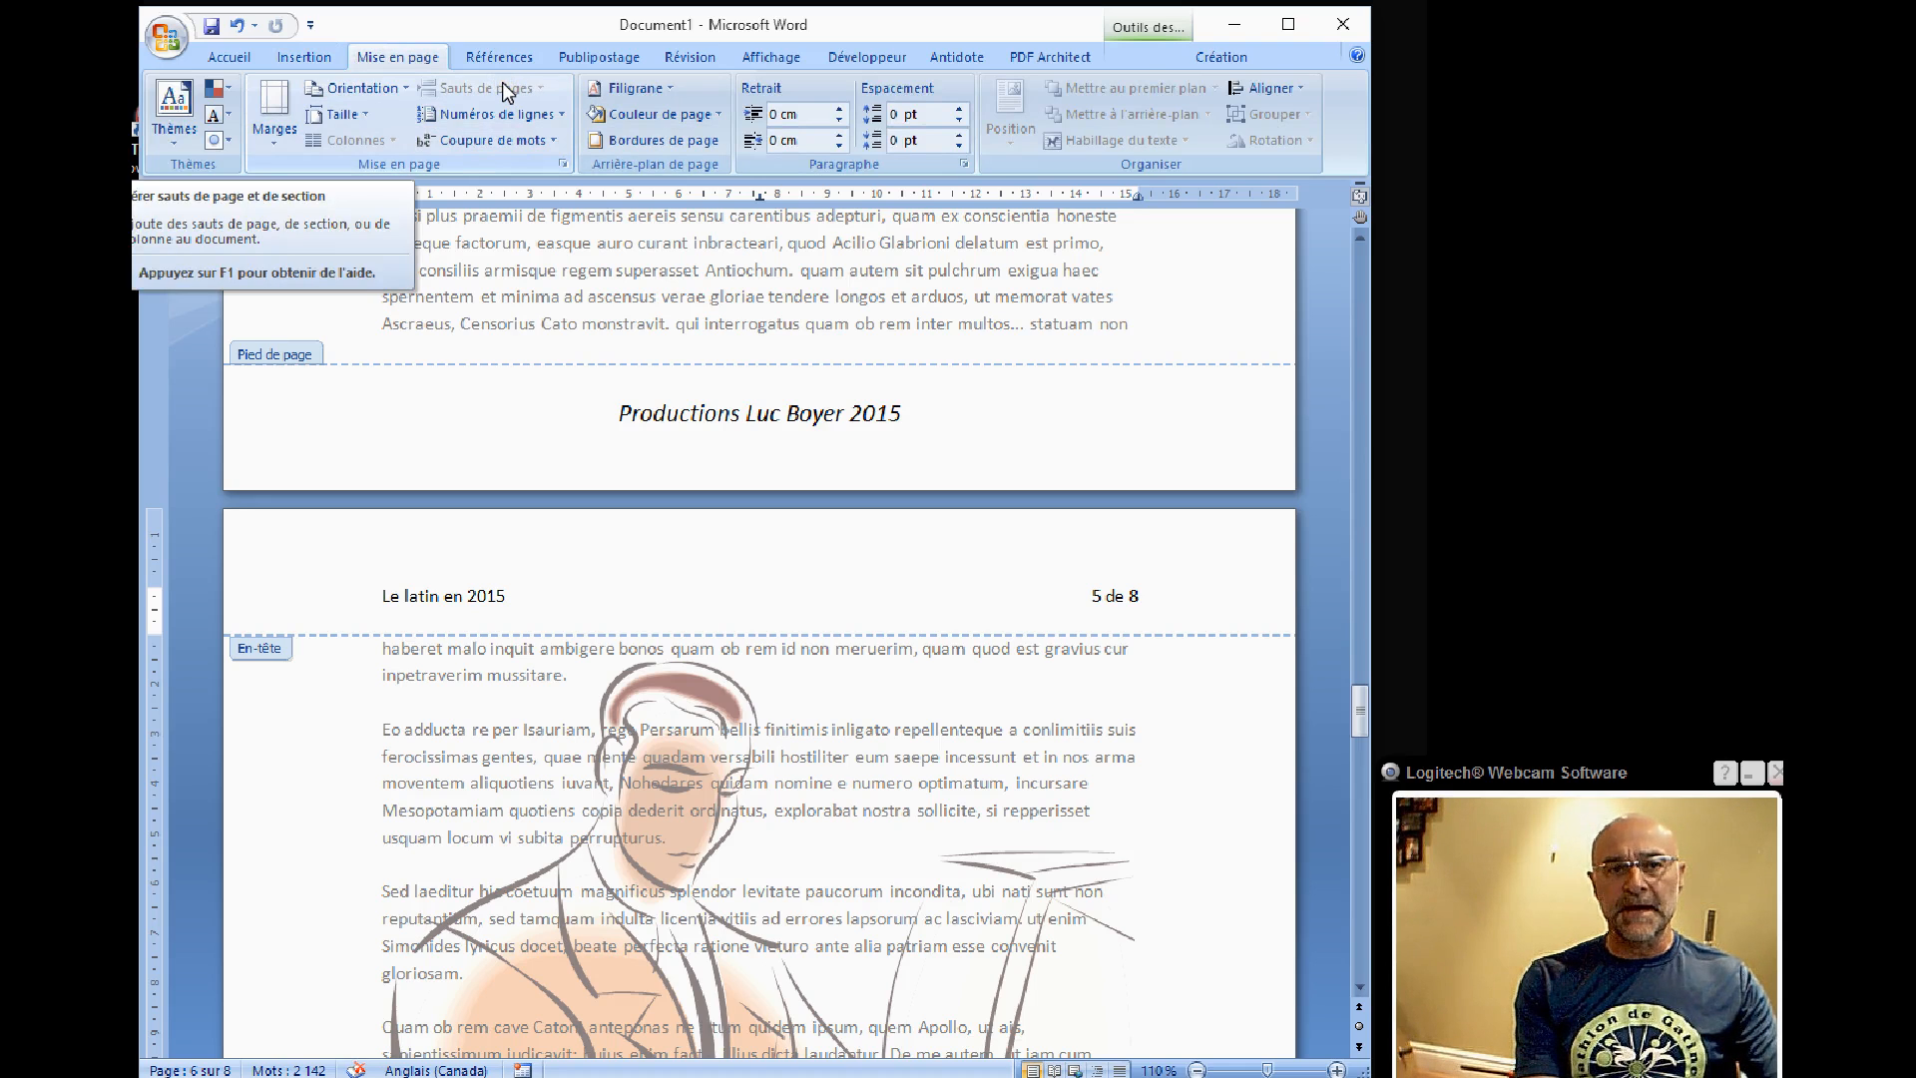
pyautogui.click(747, 764)
pyautogui.click(357, 64)
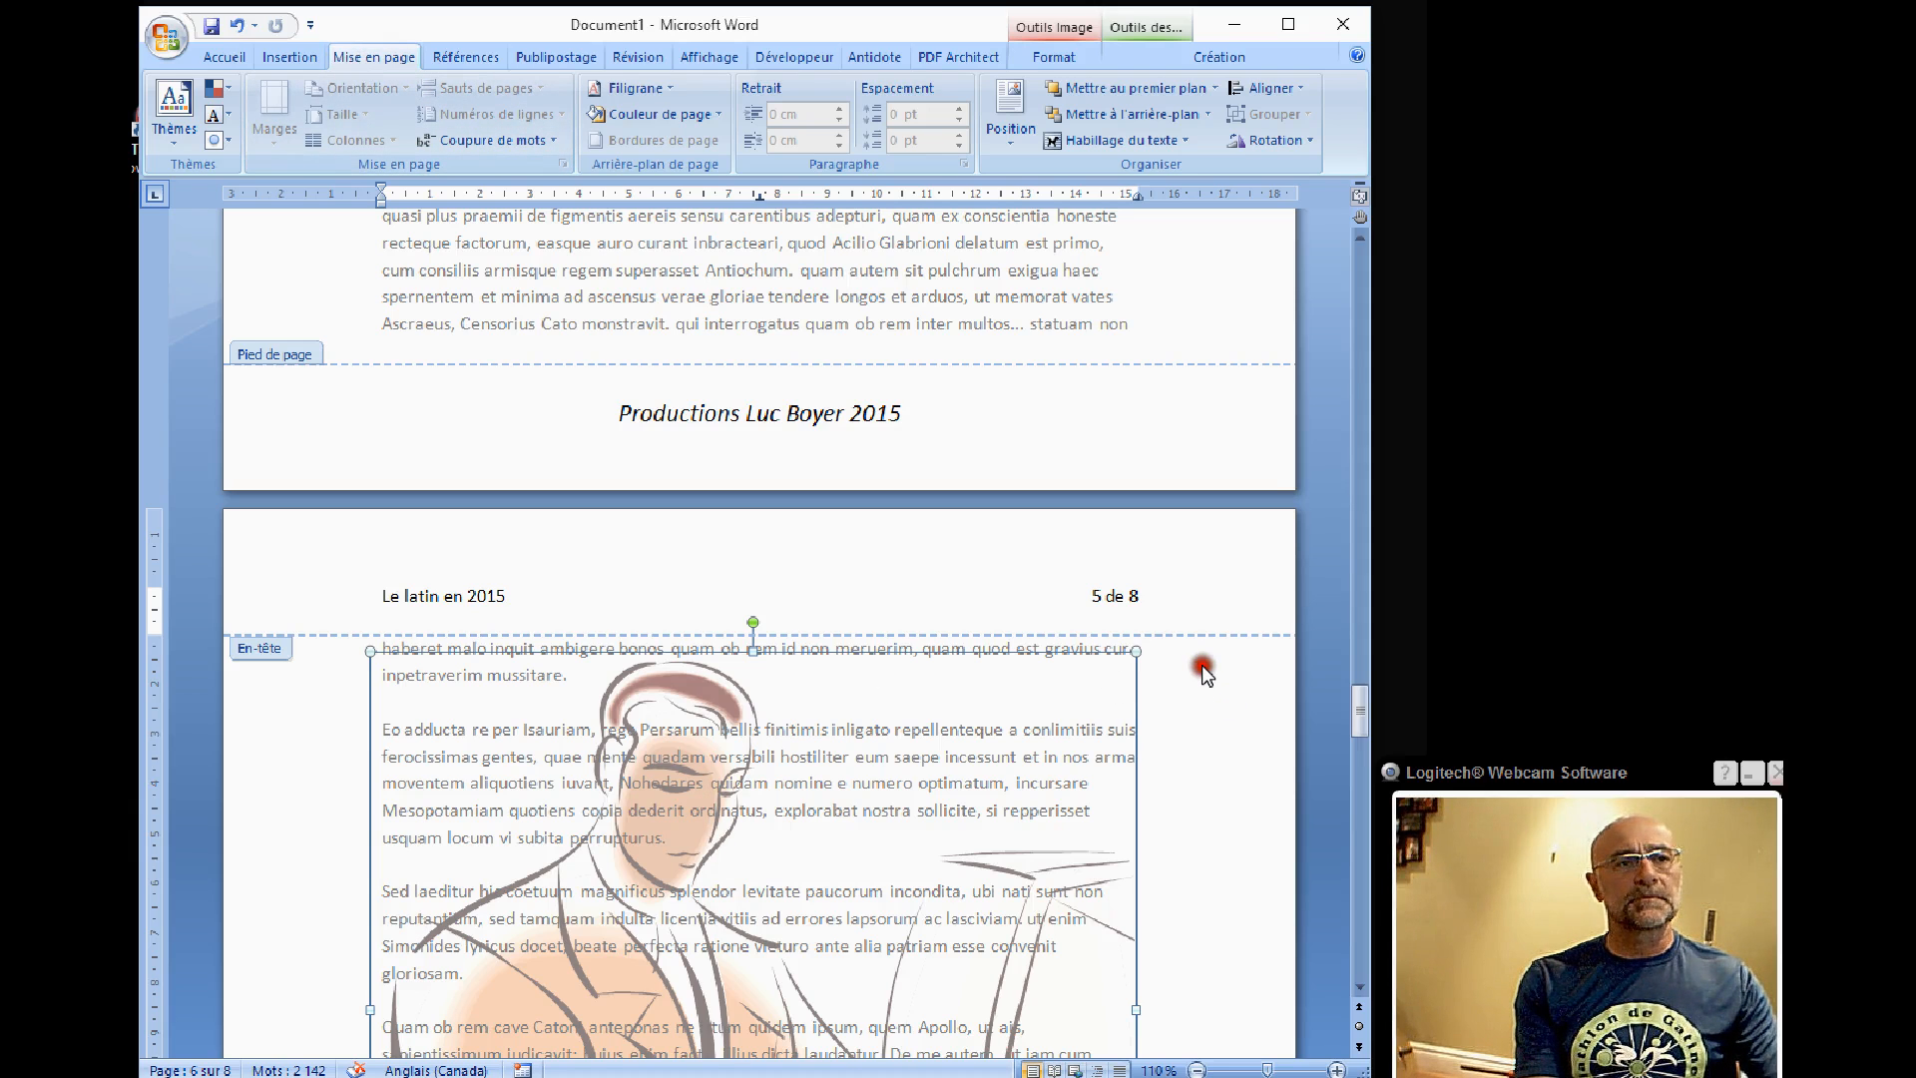
pyautogui.scroll(-10, 888, 598)
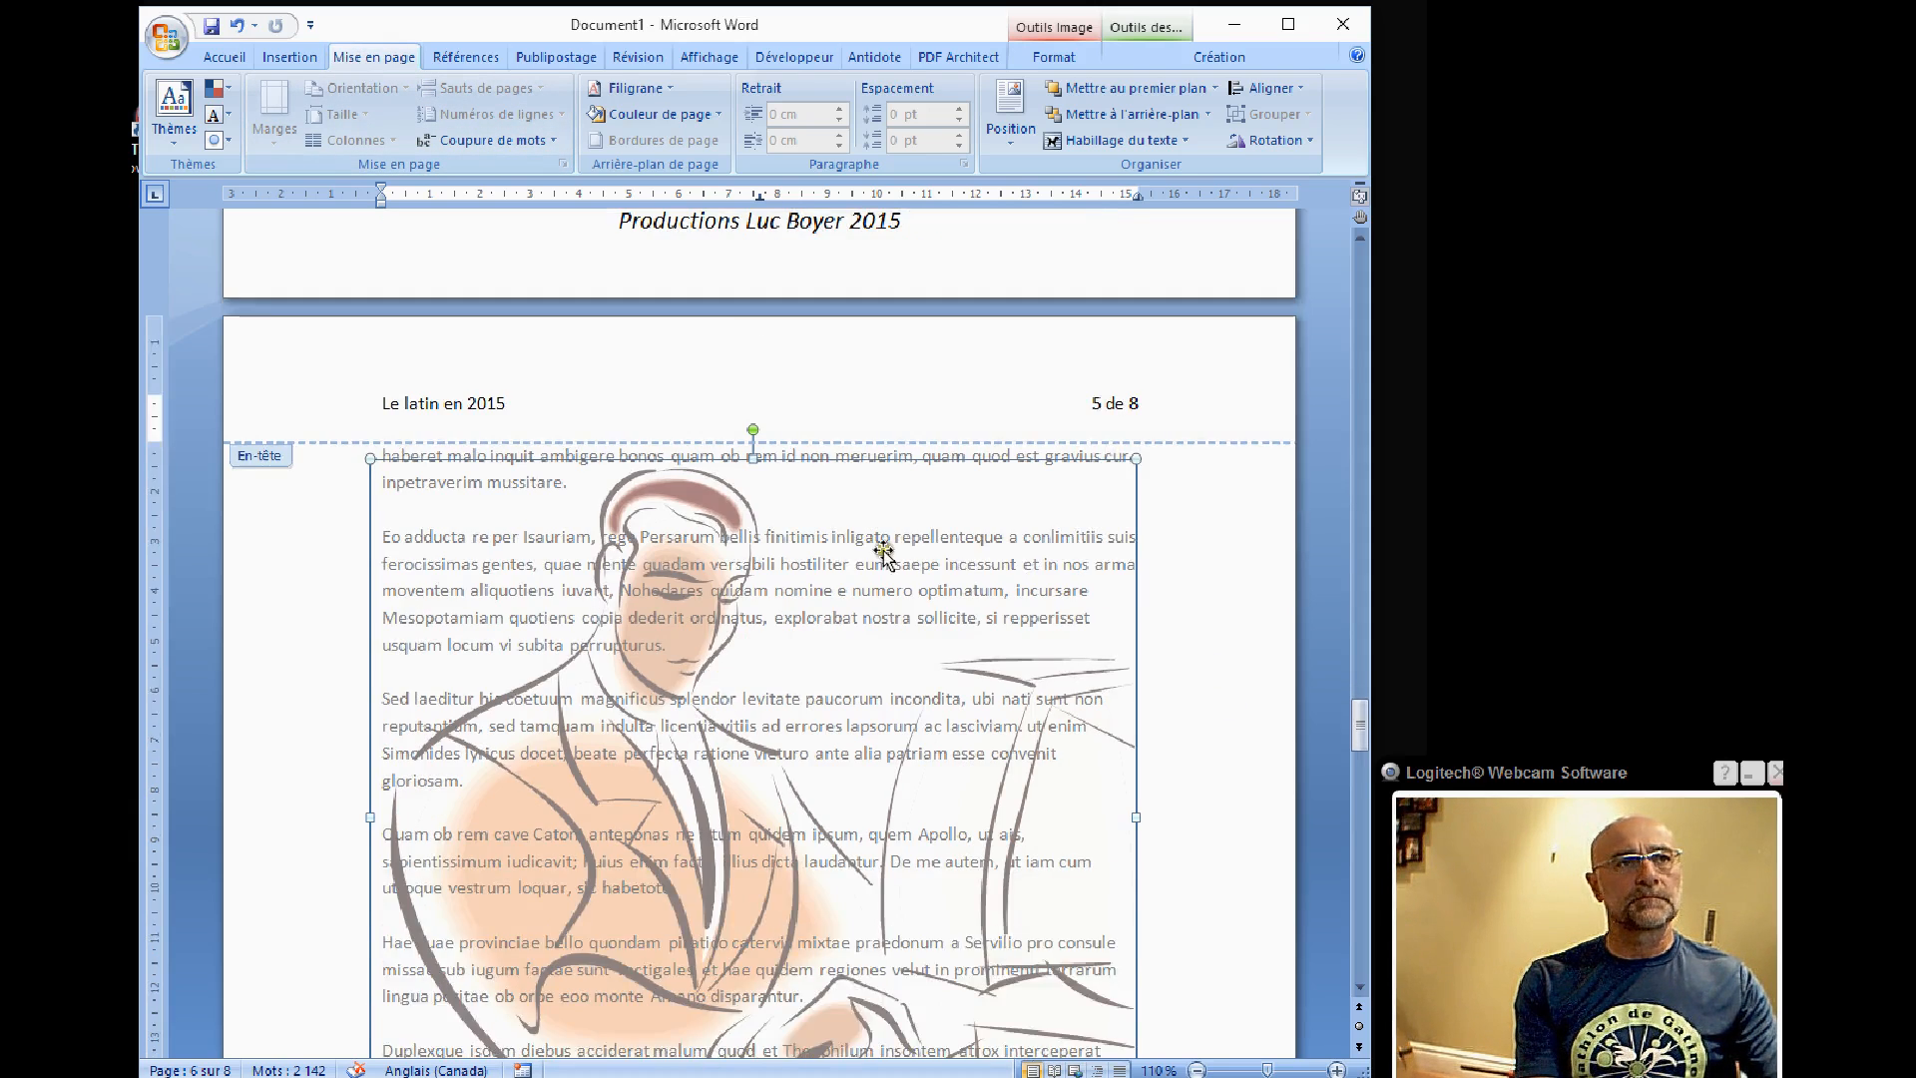
pyautogui.doubleClick(900, 695)
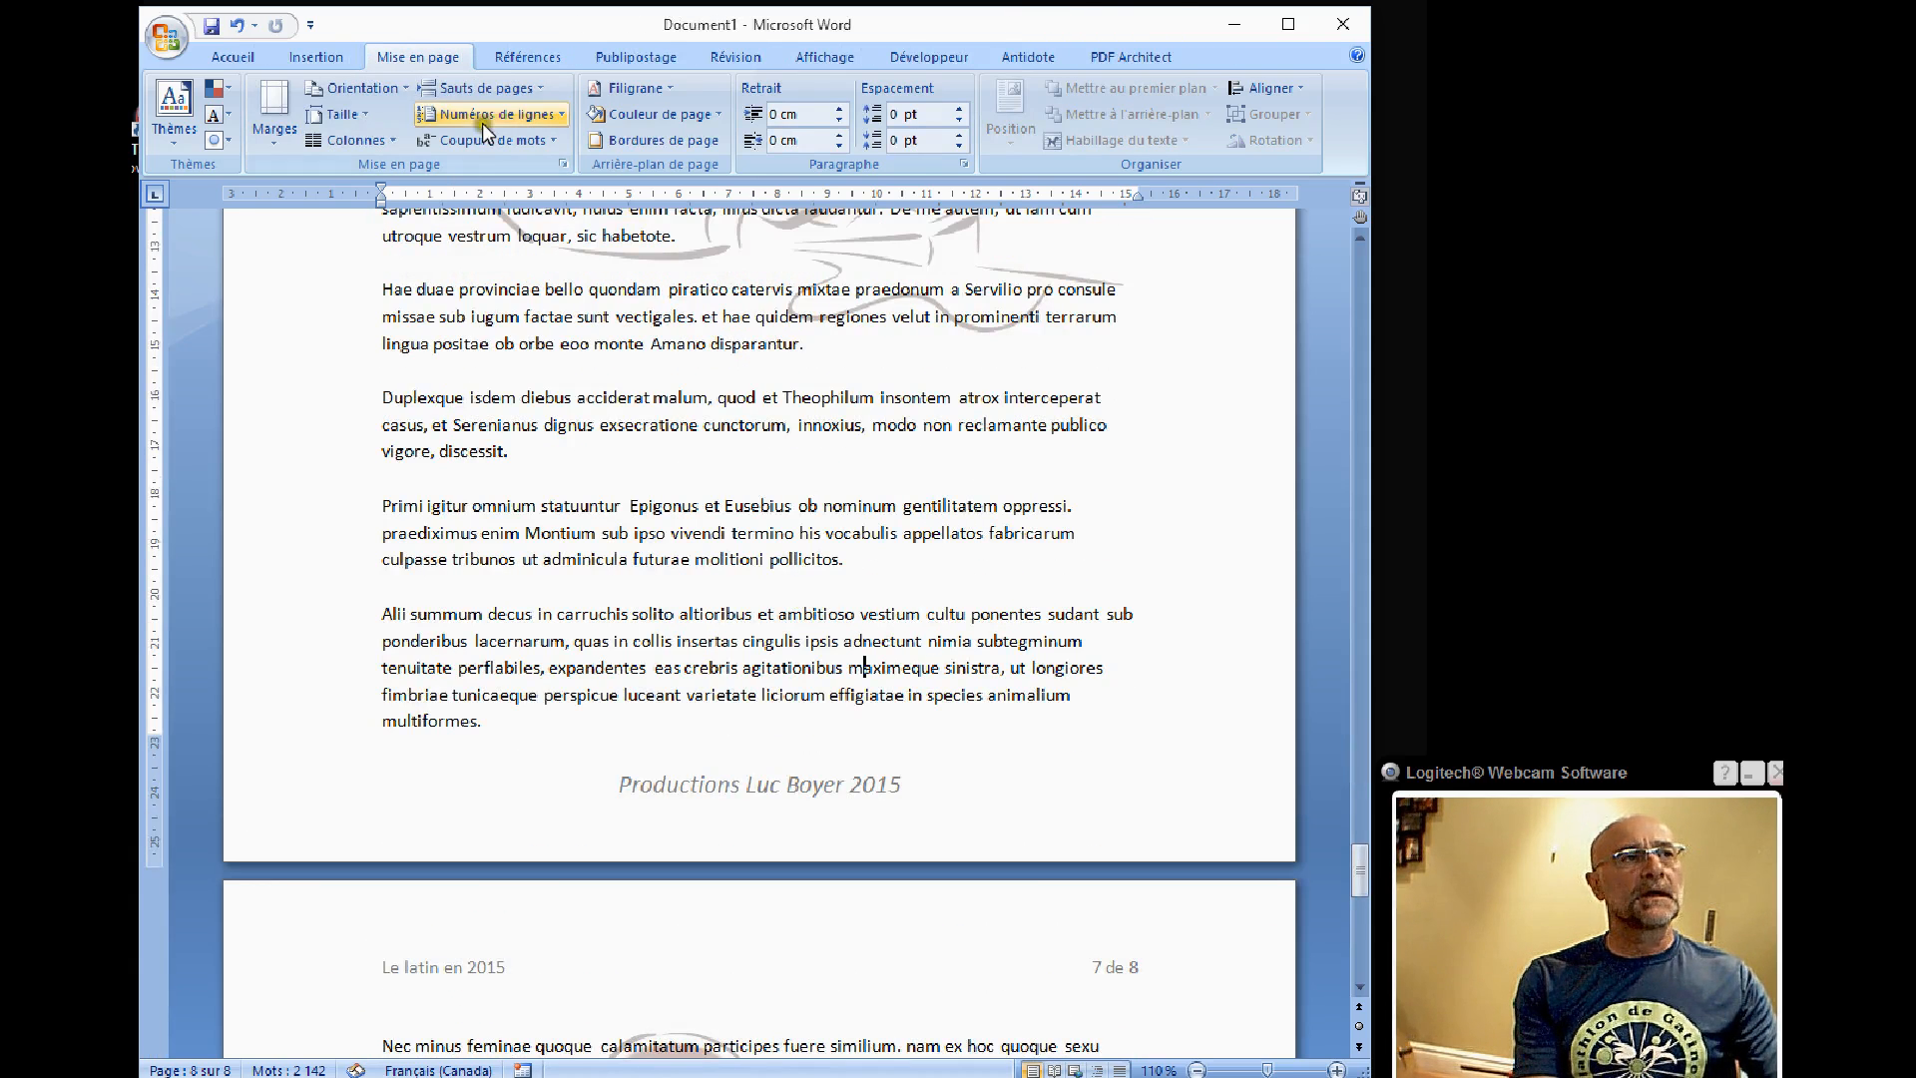
pyautogui.click(537, 92)
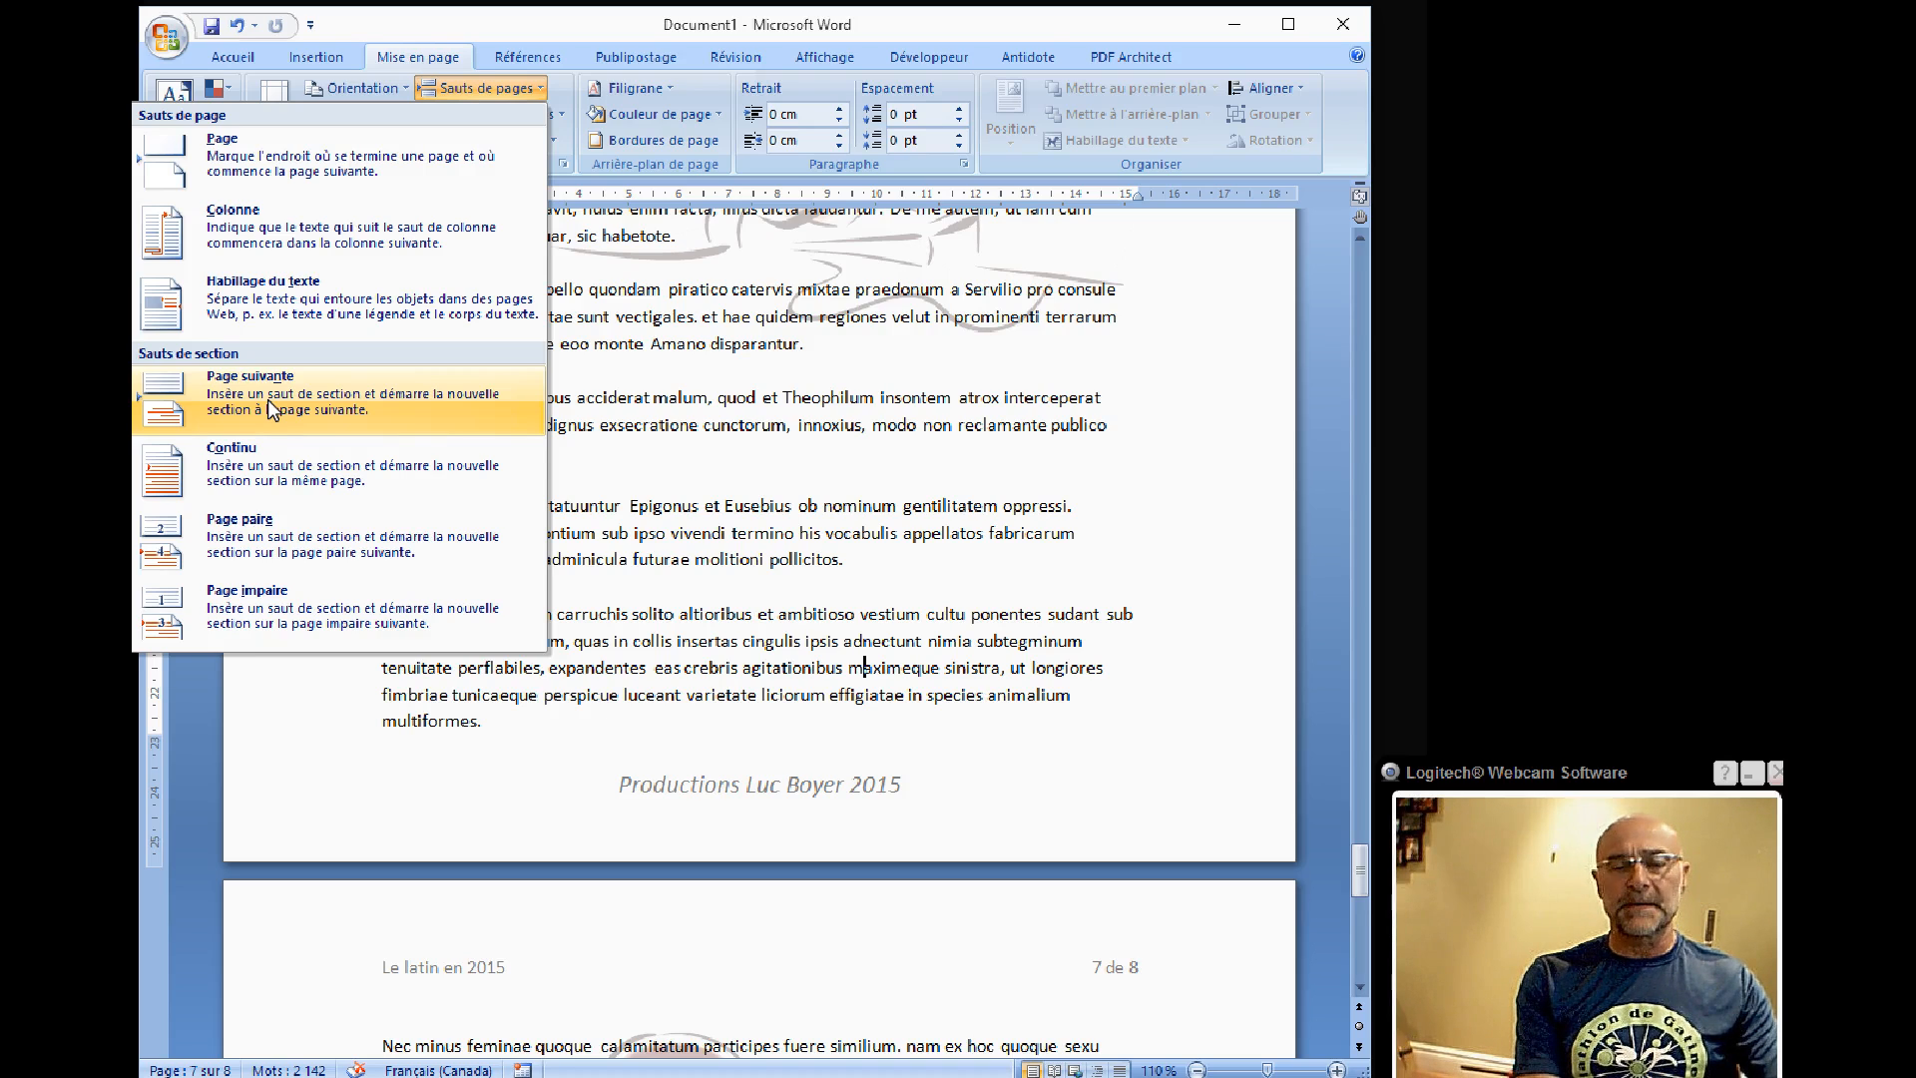
pyautogui.click(629, 523)
# Step: Select the whole header line from "Le latin en 2015" through the page total and open its border and shading settings
pyautogui.scroll(10, 529, 461)
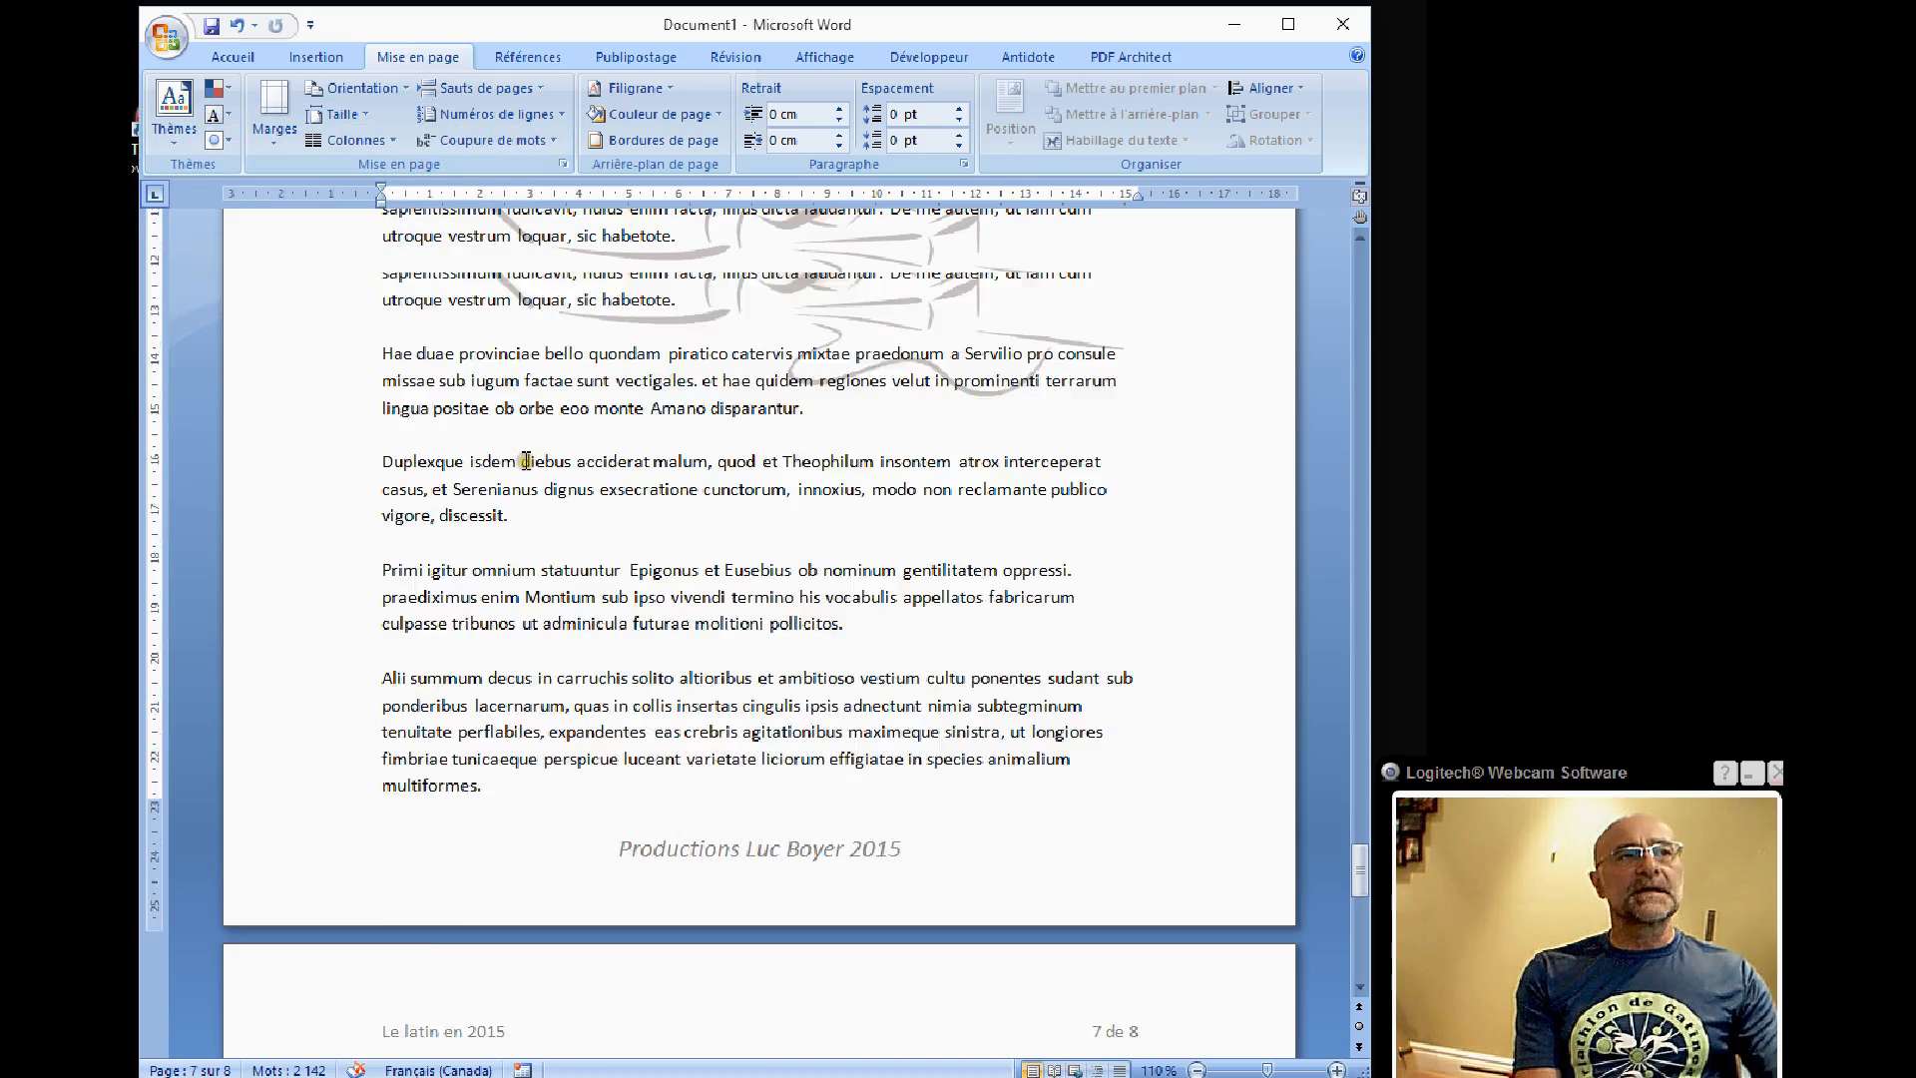
pyautogui.scroll(3, 536, 461)
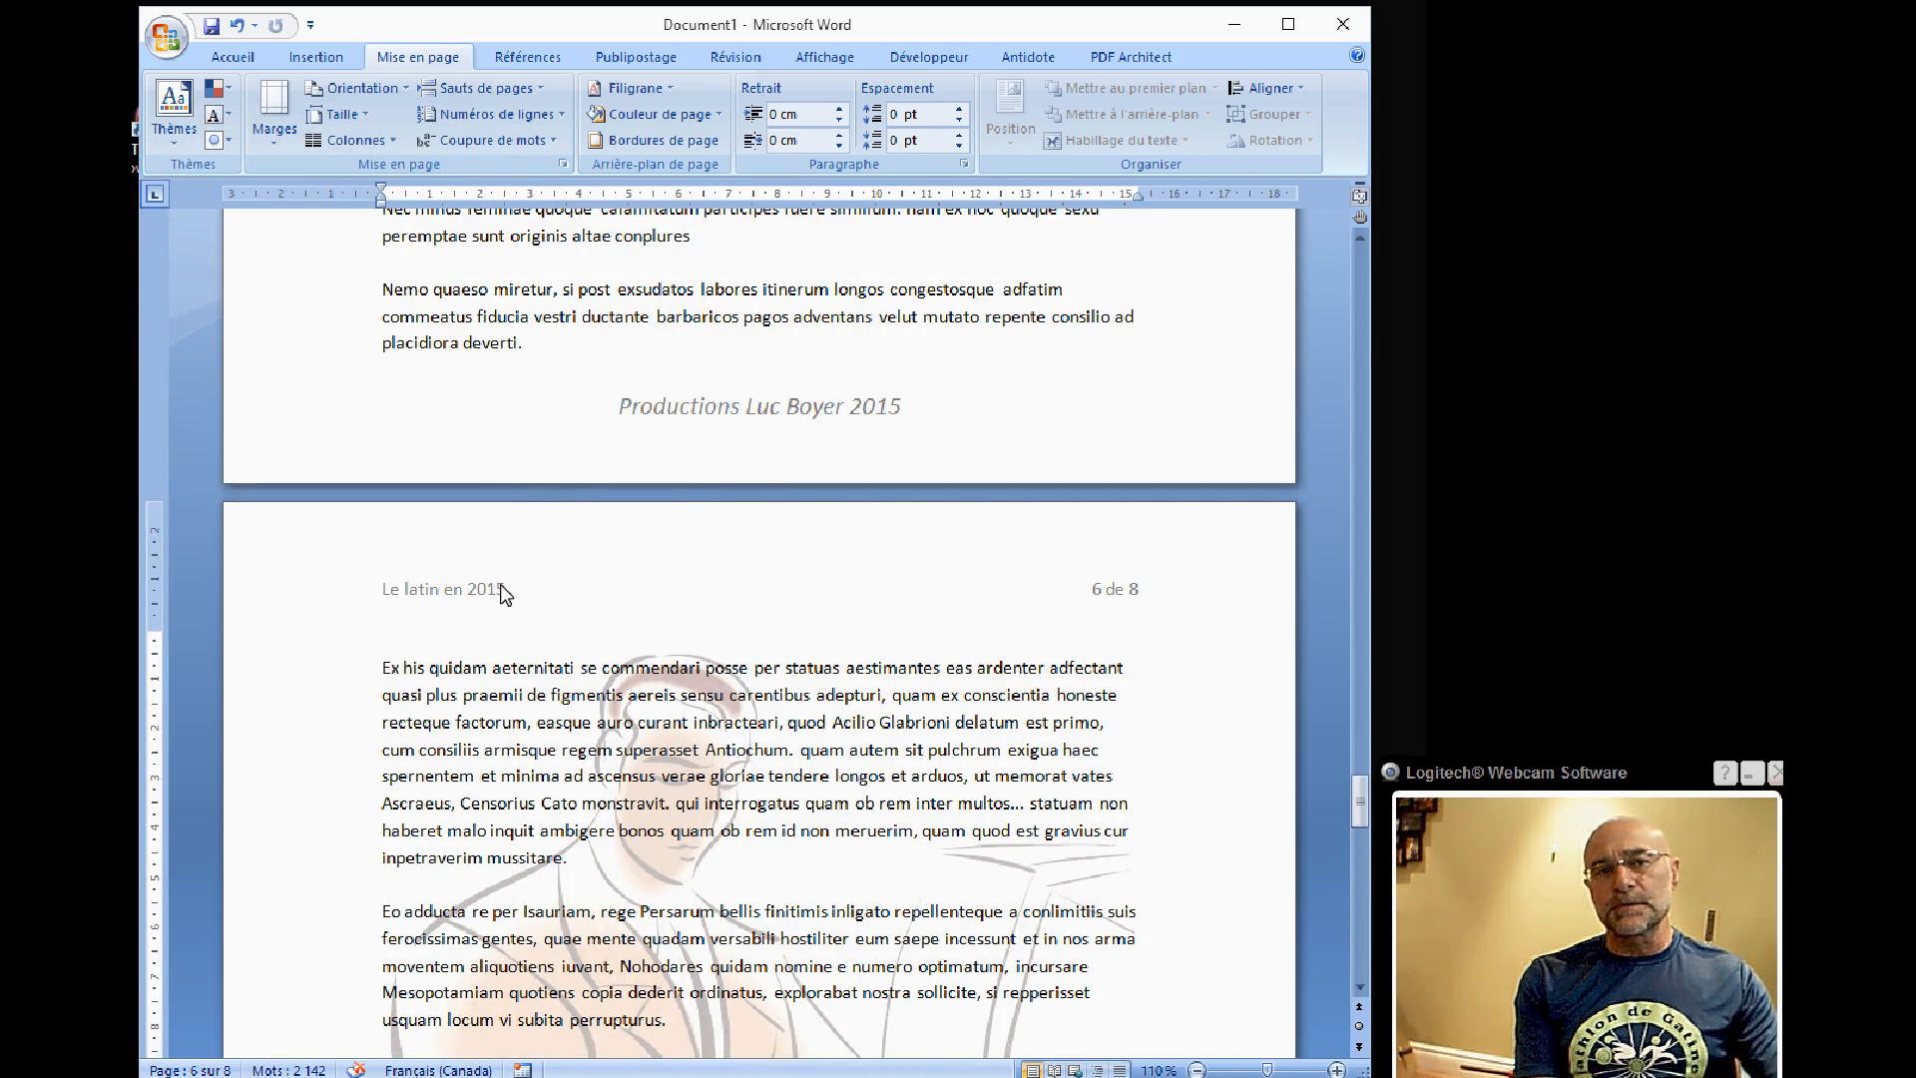
pyautogui.doubleClick(500, 587)
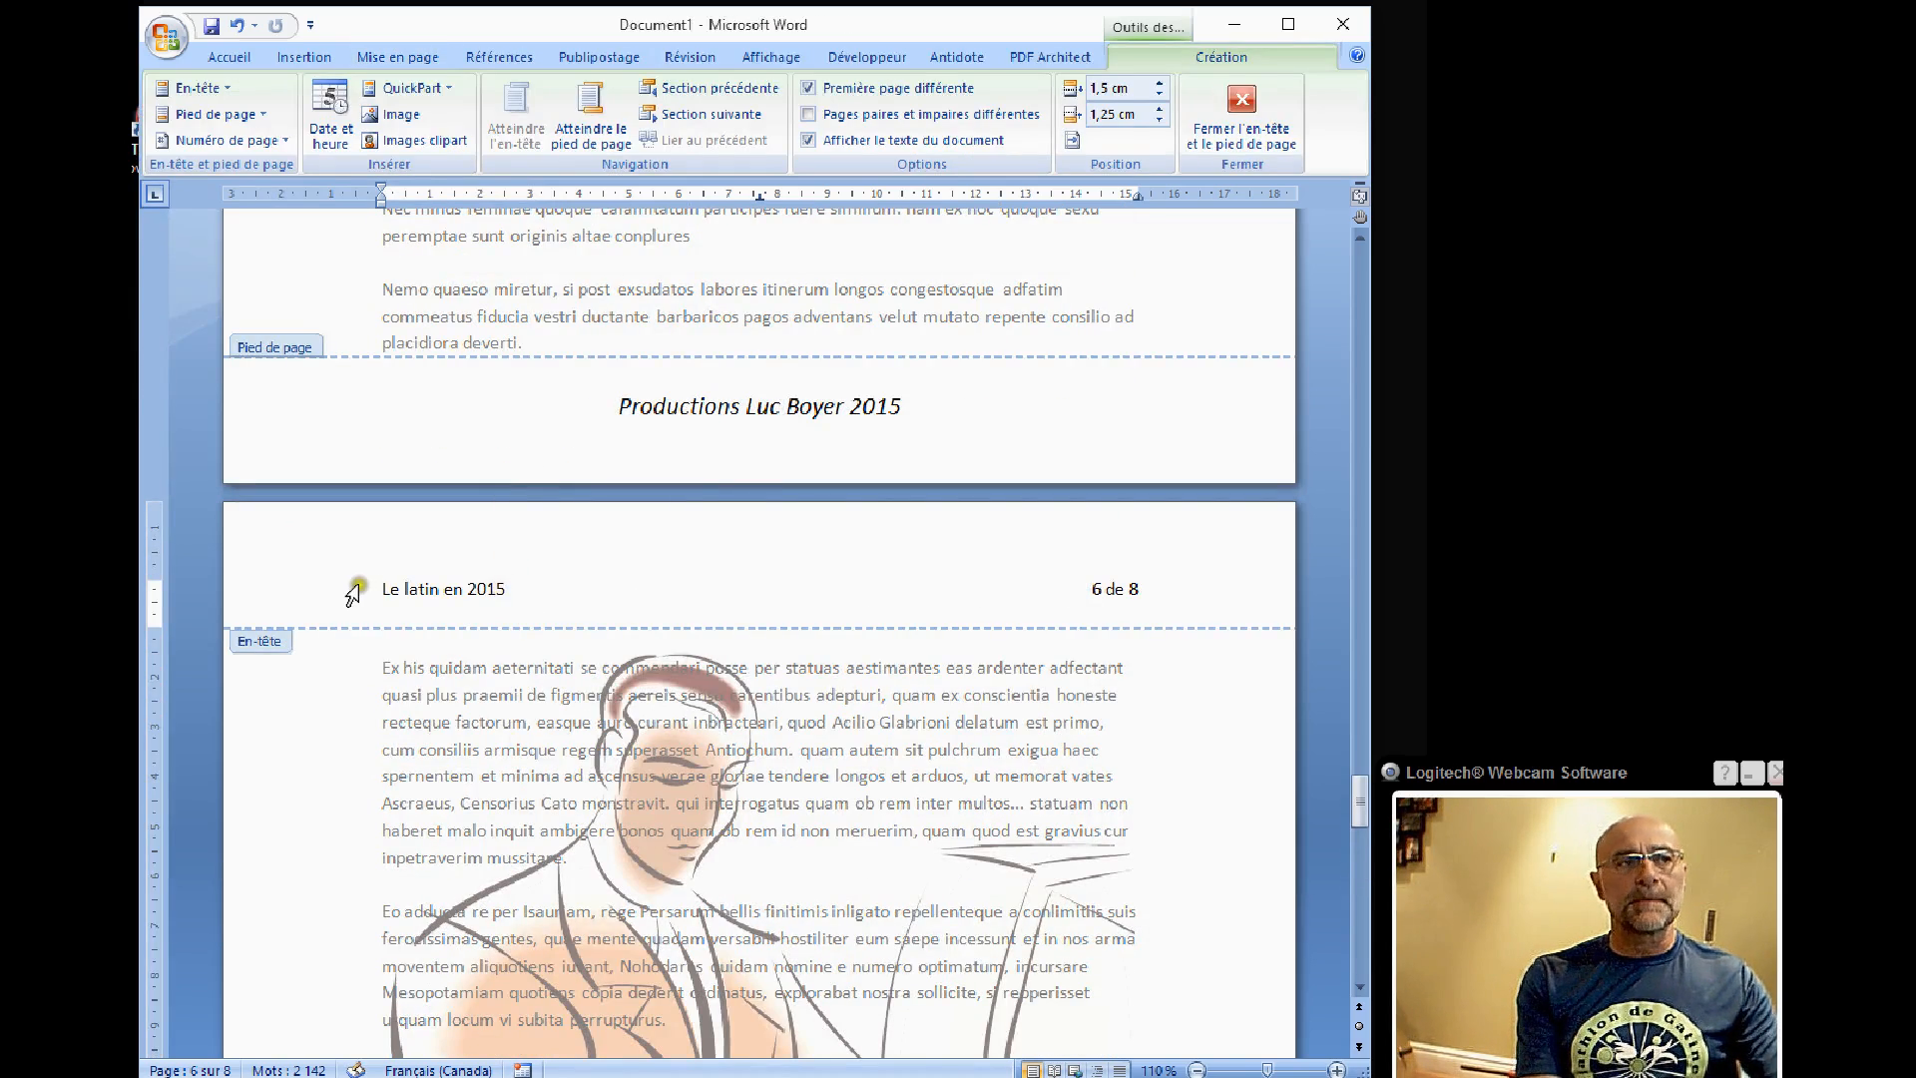
pyautogui.moveTo(495, 600); pyautogui.dragTo(1146, 601)
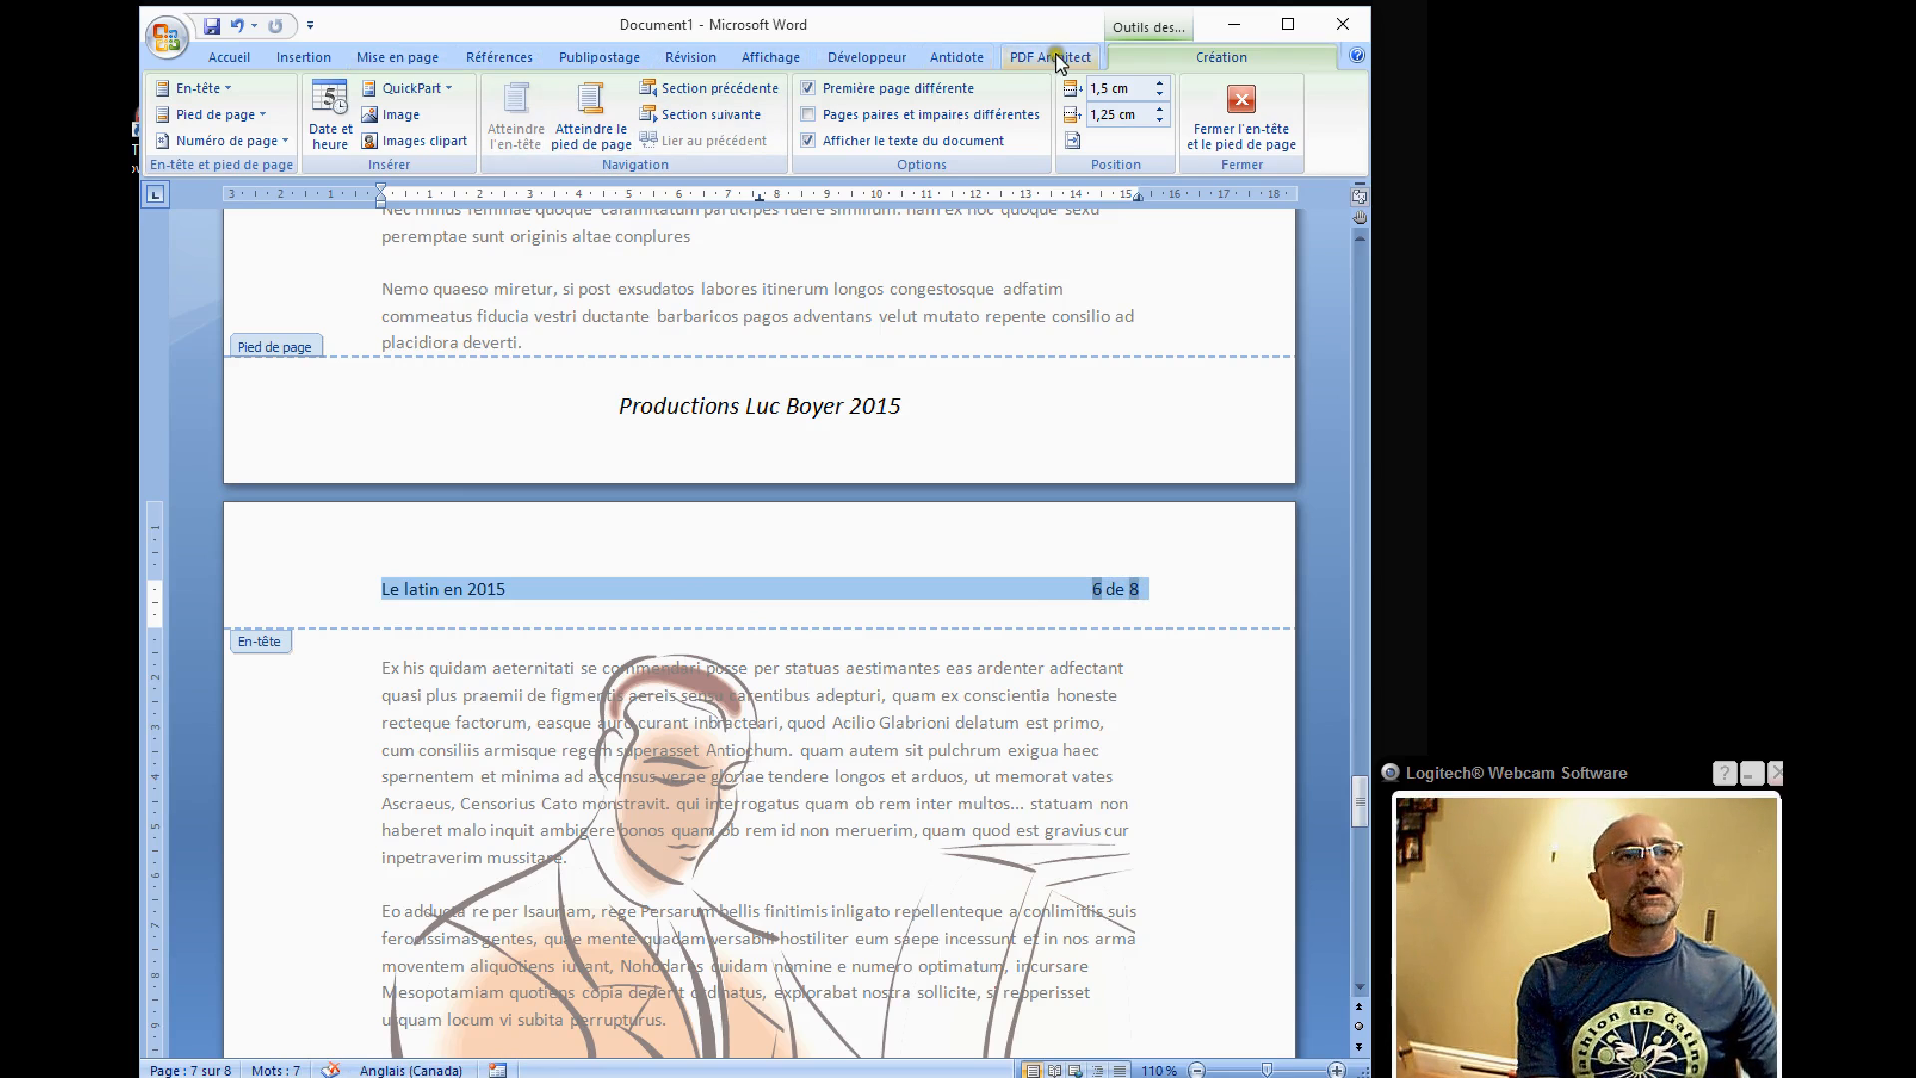
pyautogui.click(231, 60)
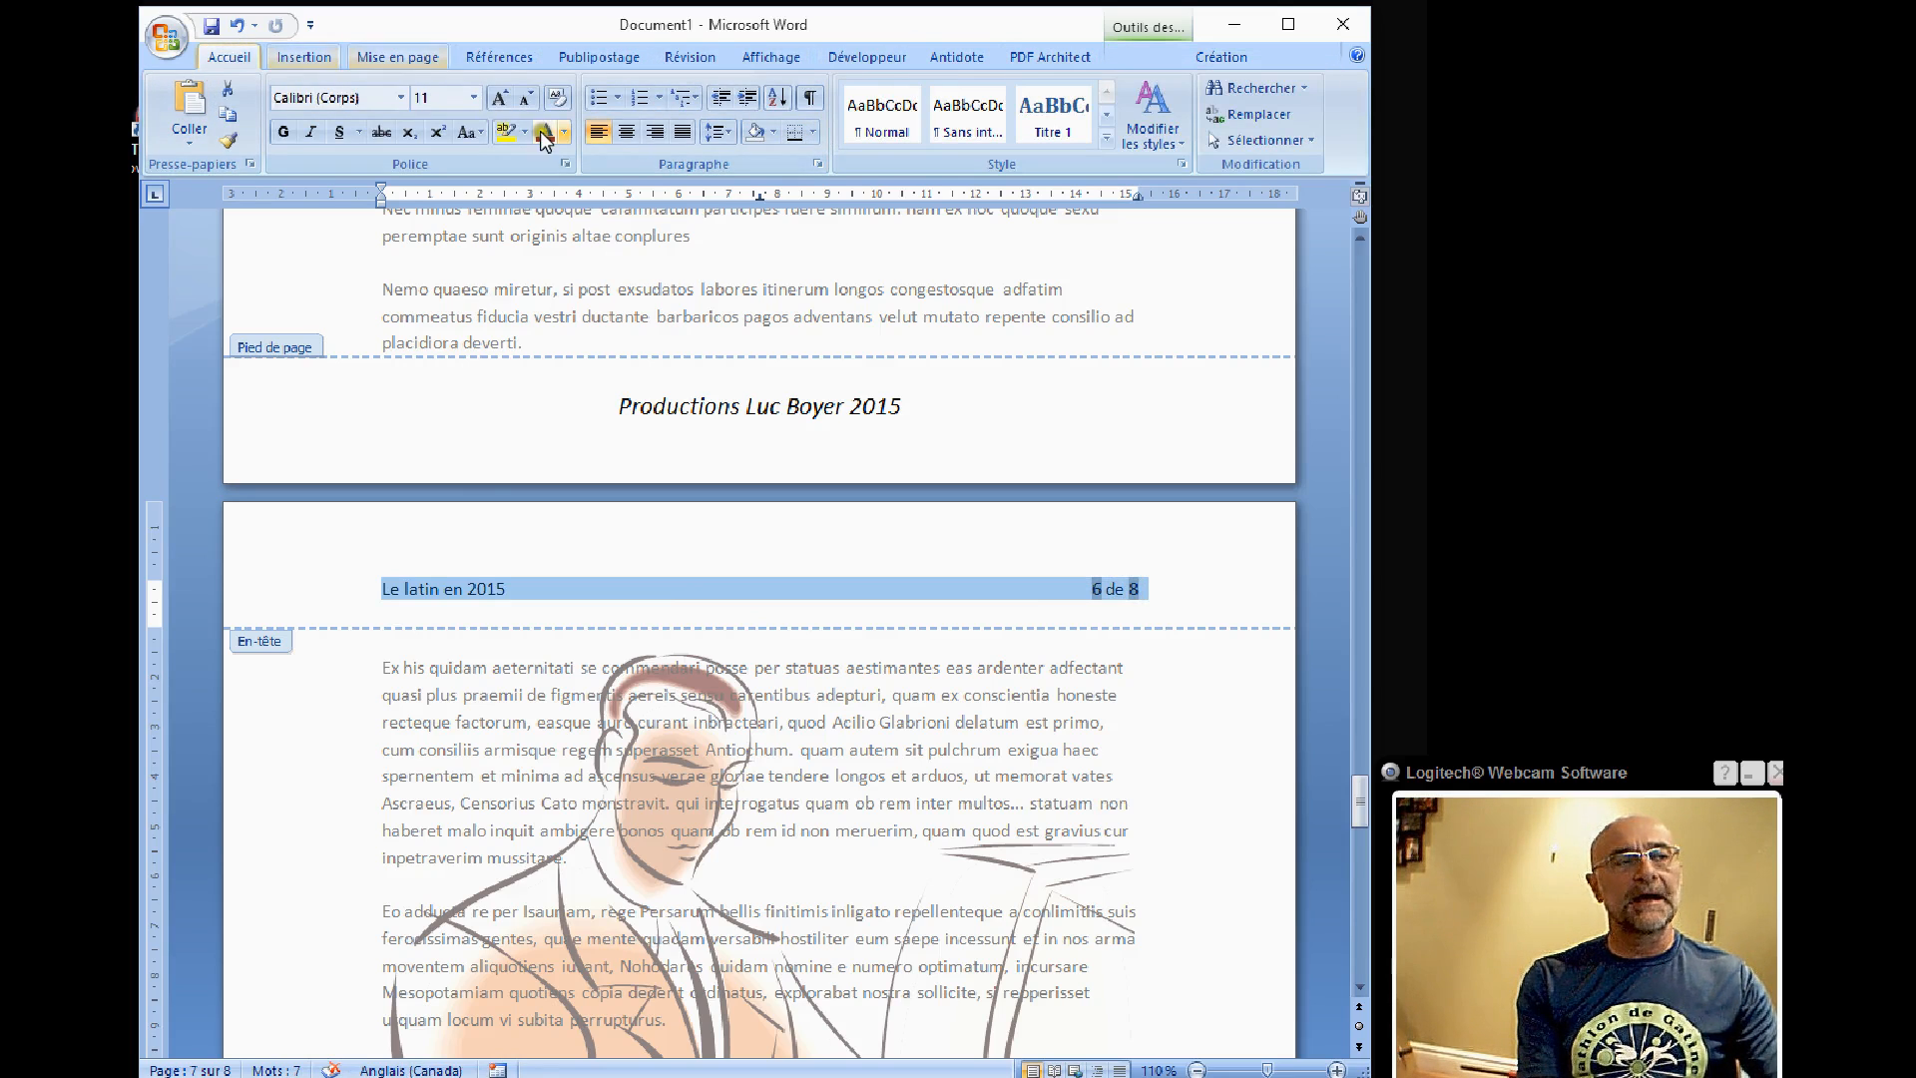
pyautogui.click(813, 134)
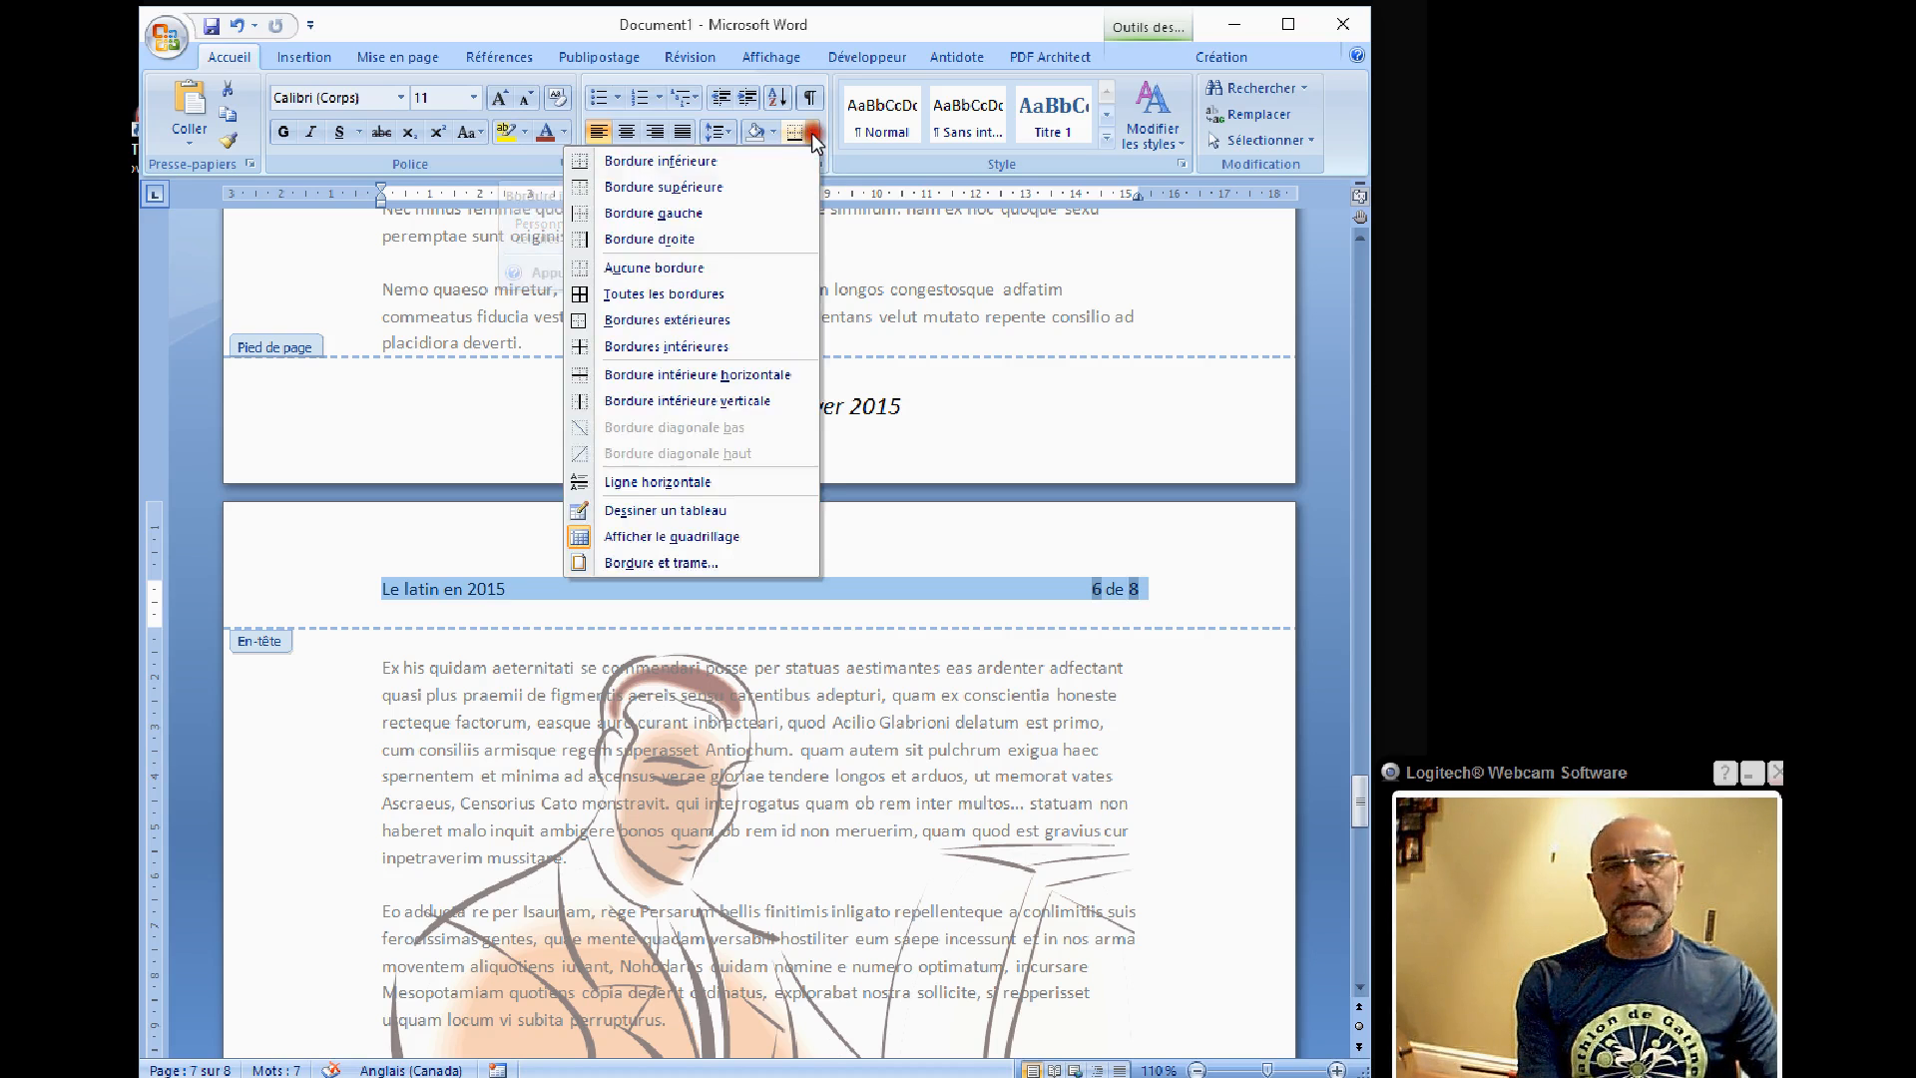
pyautogui.click(661, 563)
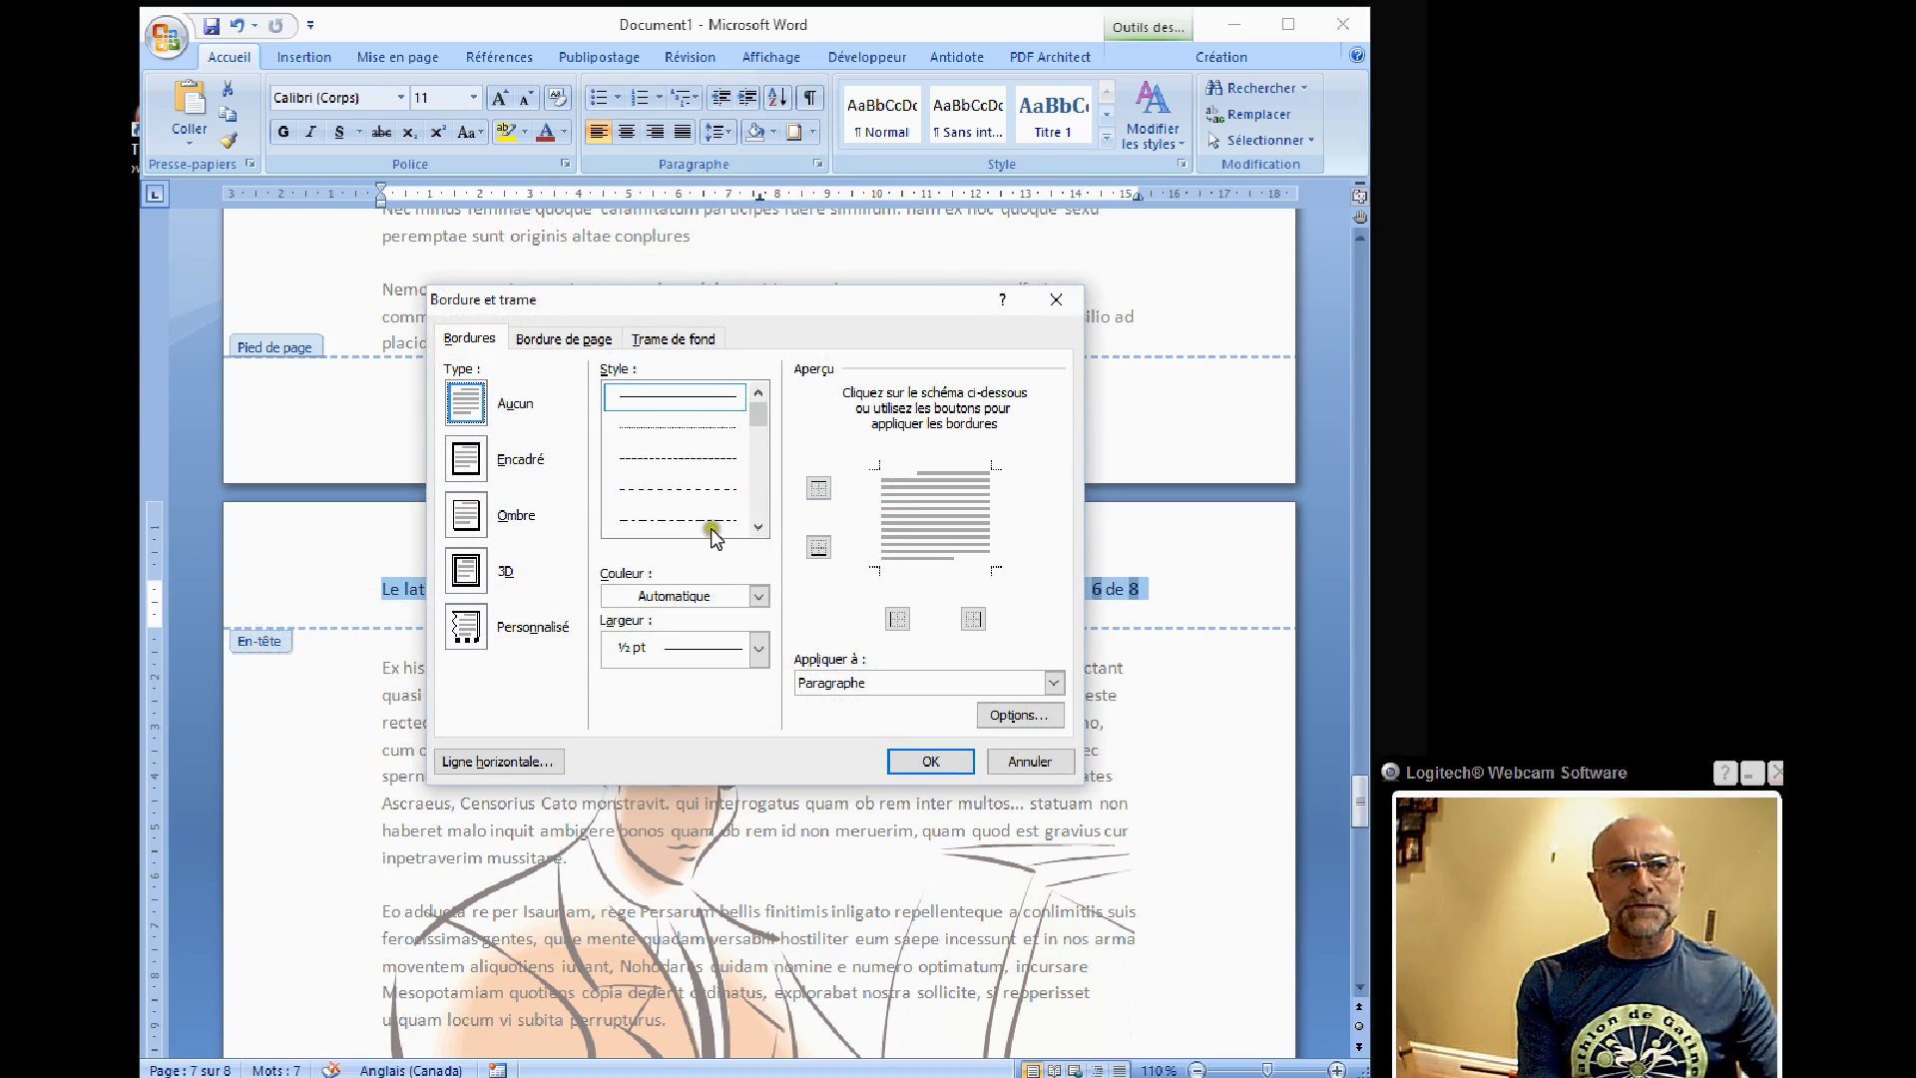
# Step: Set the header border's width to 2¼ pt and its colour to a blue theme shade
pyautogui.click(758, 648)
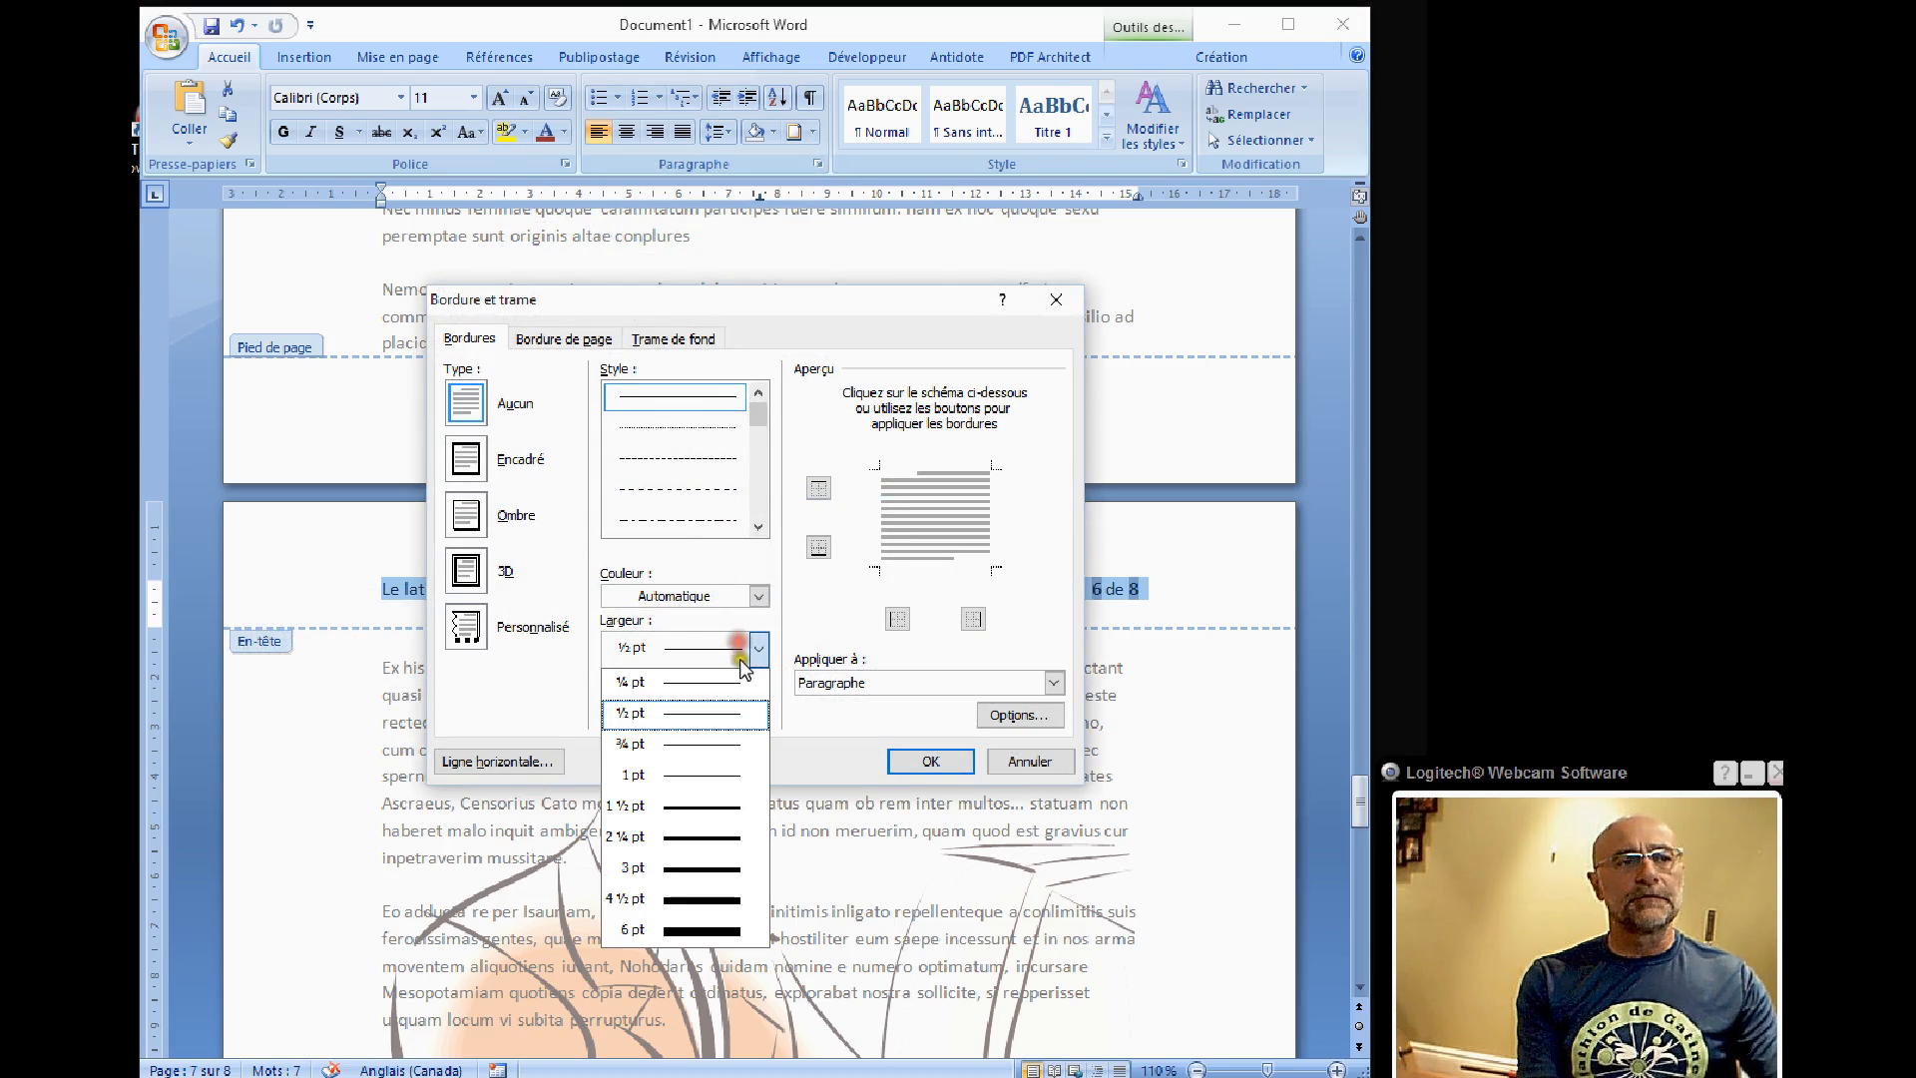
pyautogui.click(688, 836)
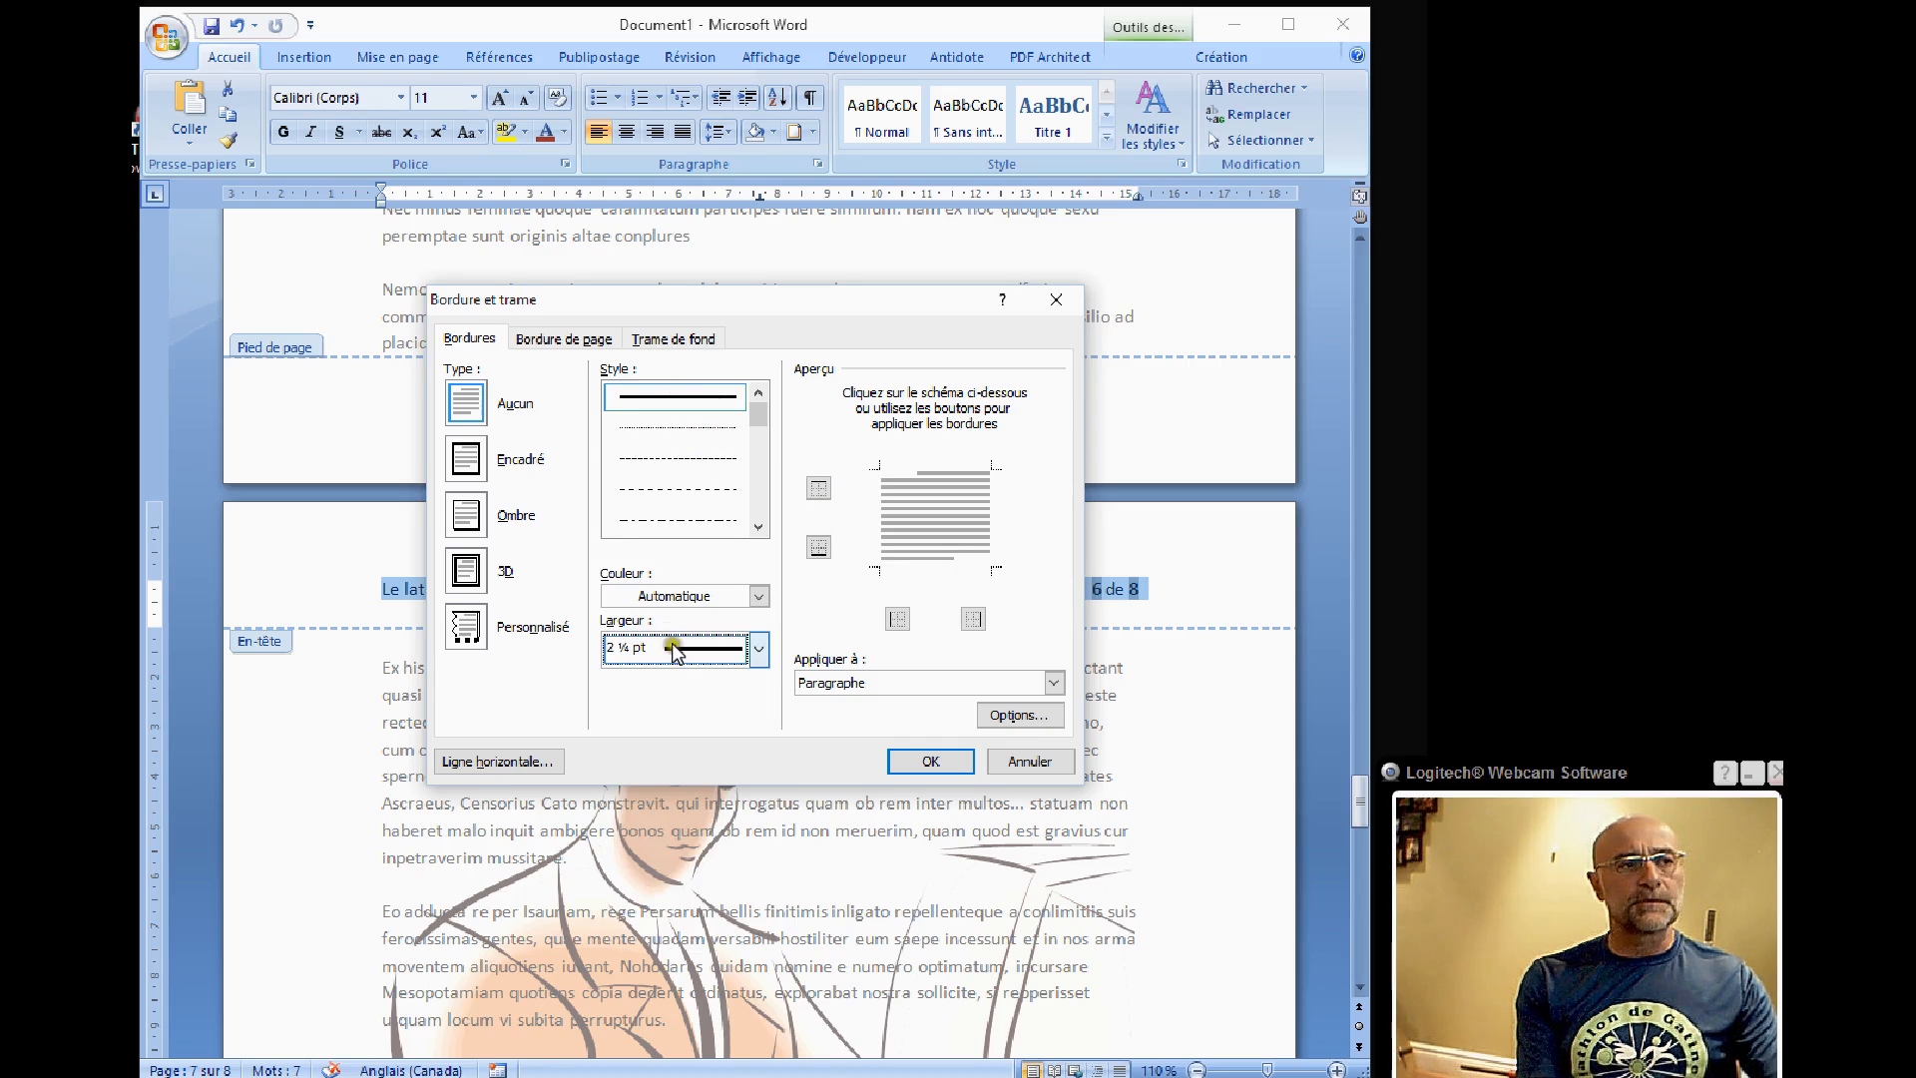
pyautogui.click(699, 596)
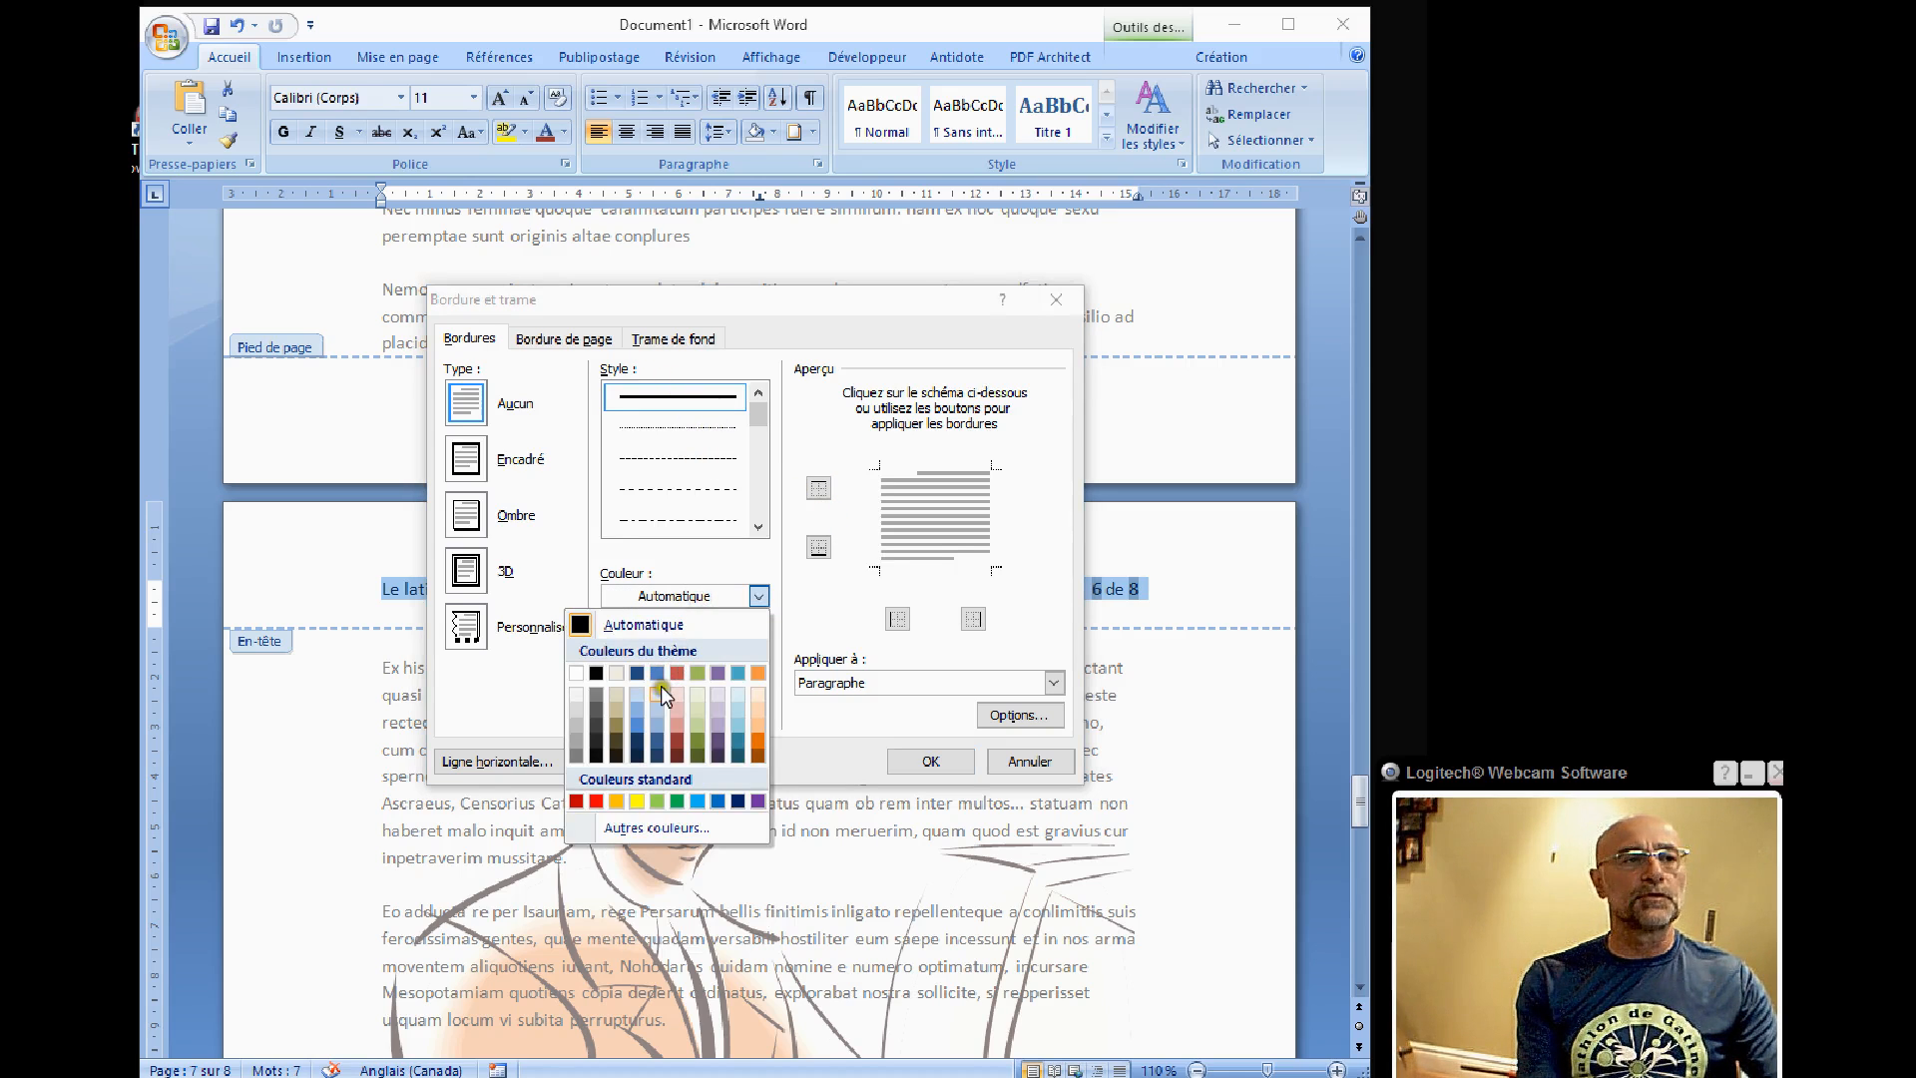
pyautogui.click(637, 726)
# Step: Apply a 3 pt double-line border in the automatic colour along only the bottom edge of the header paragraph
pyautogui.click(761, 457)
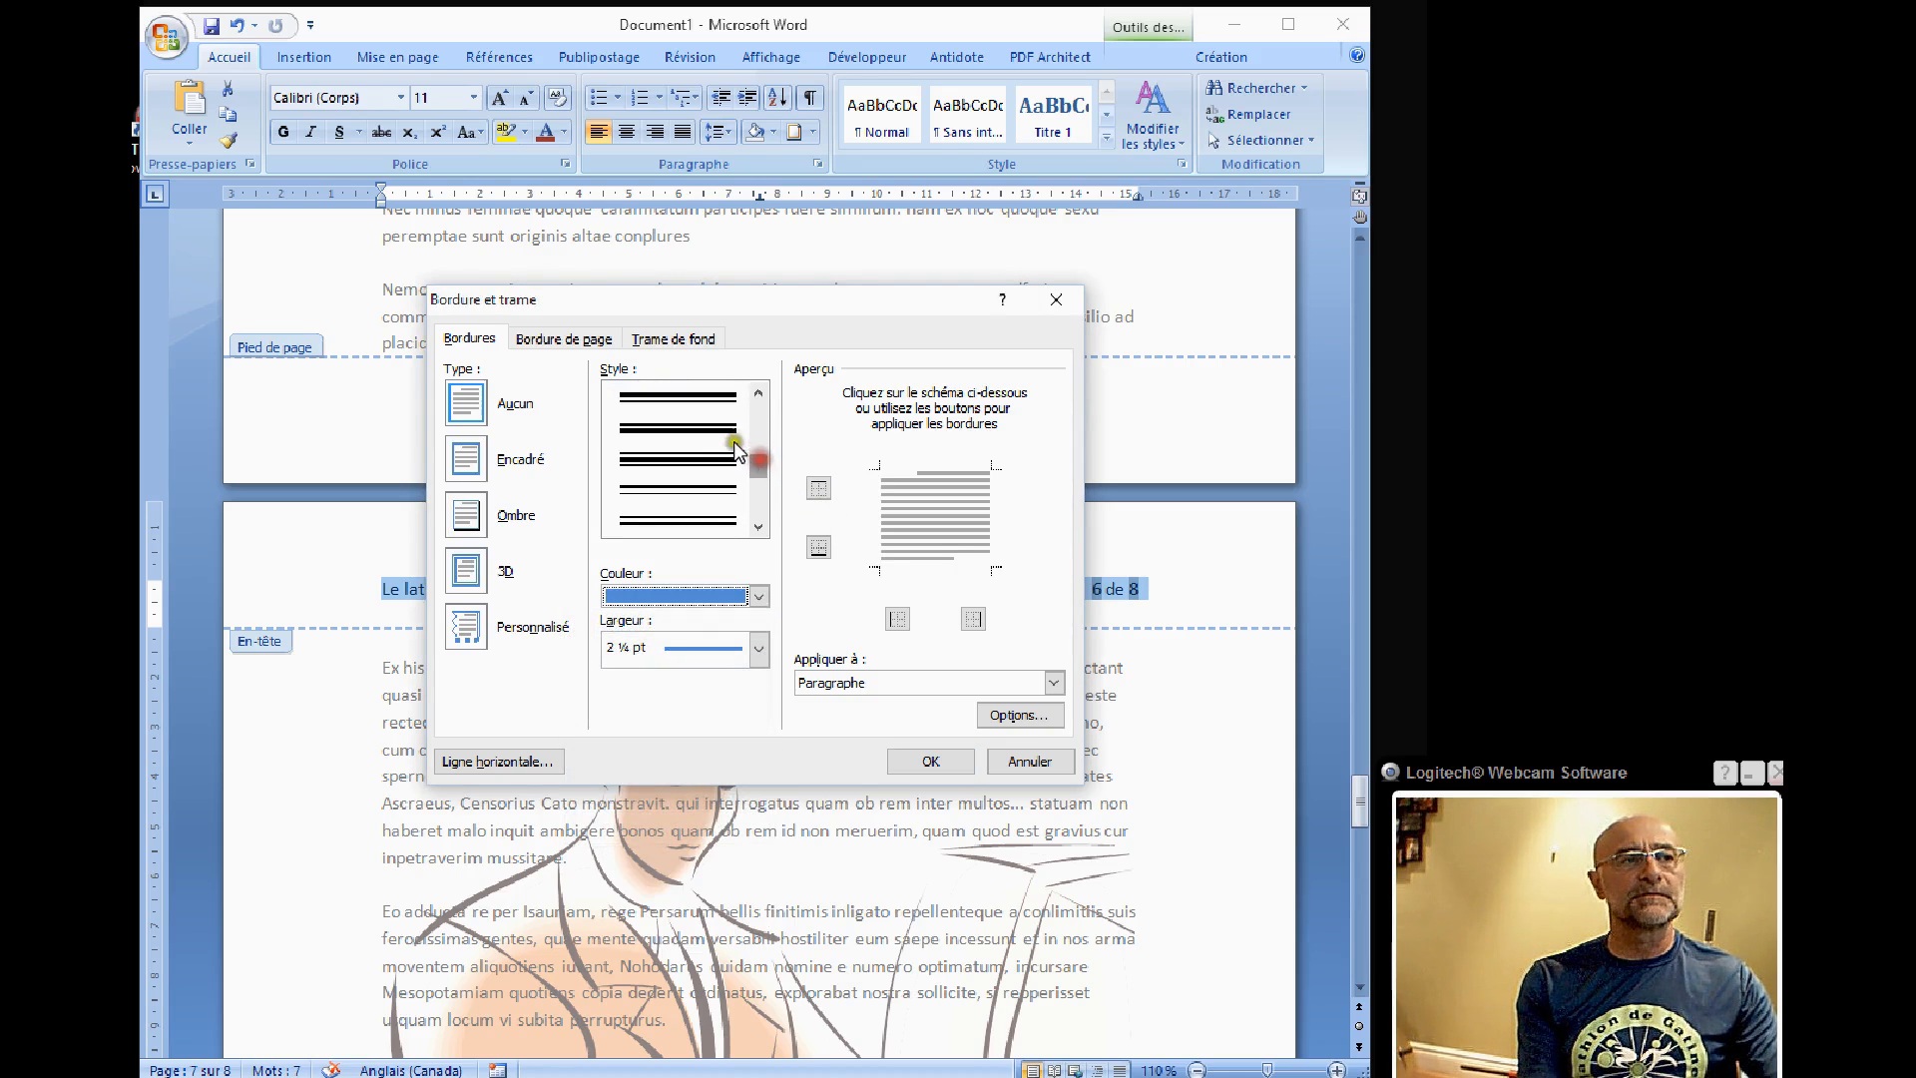
pyautogui.click(703, 494)
pyautogui.click(878, 517)
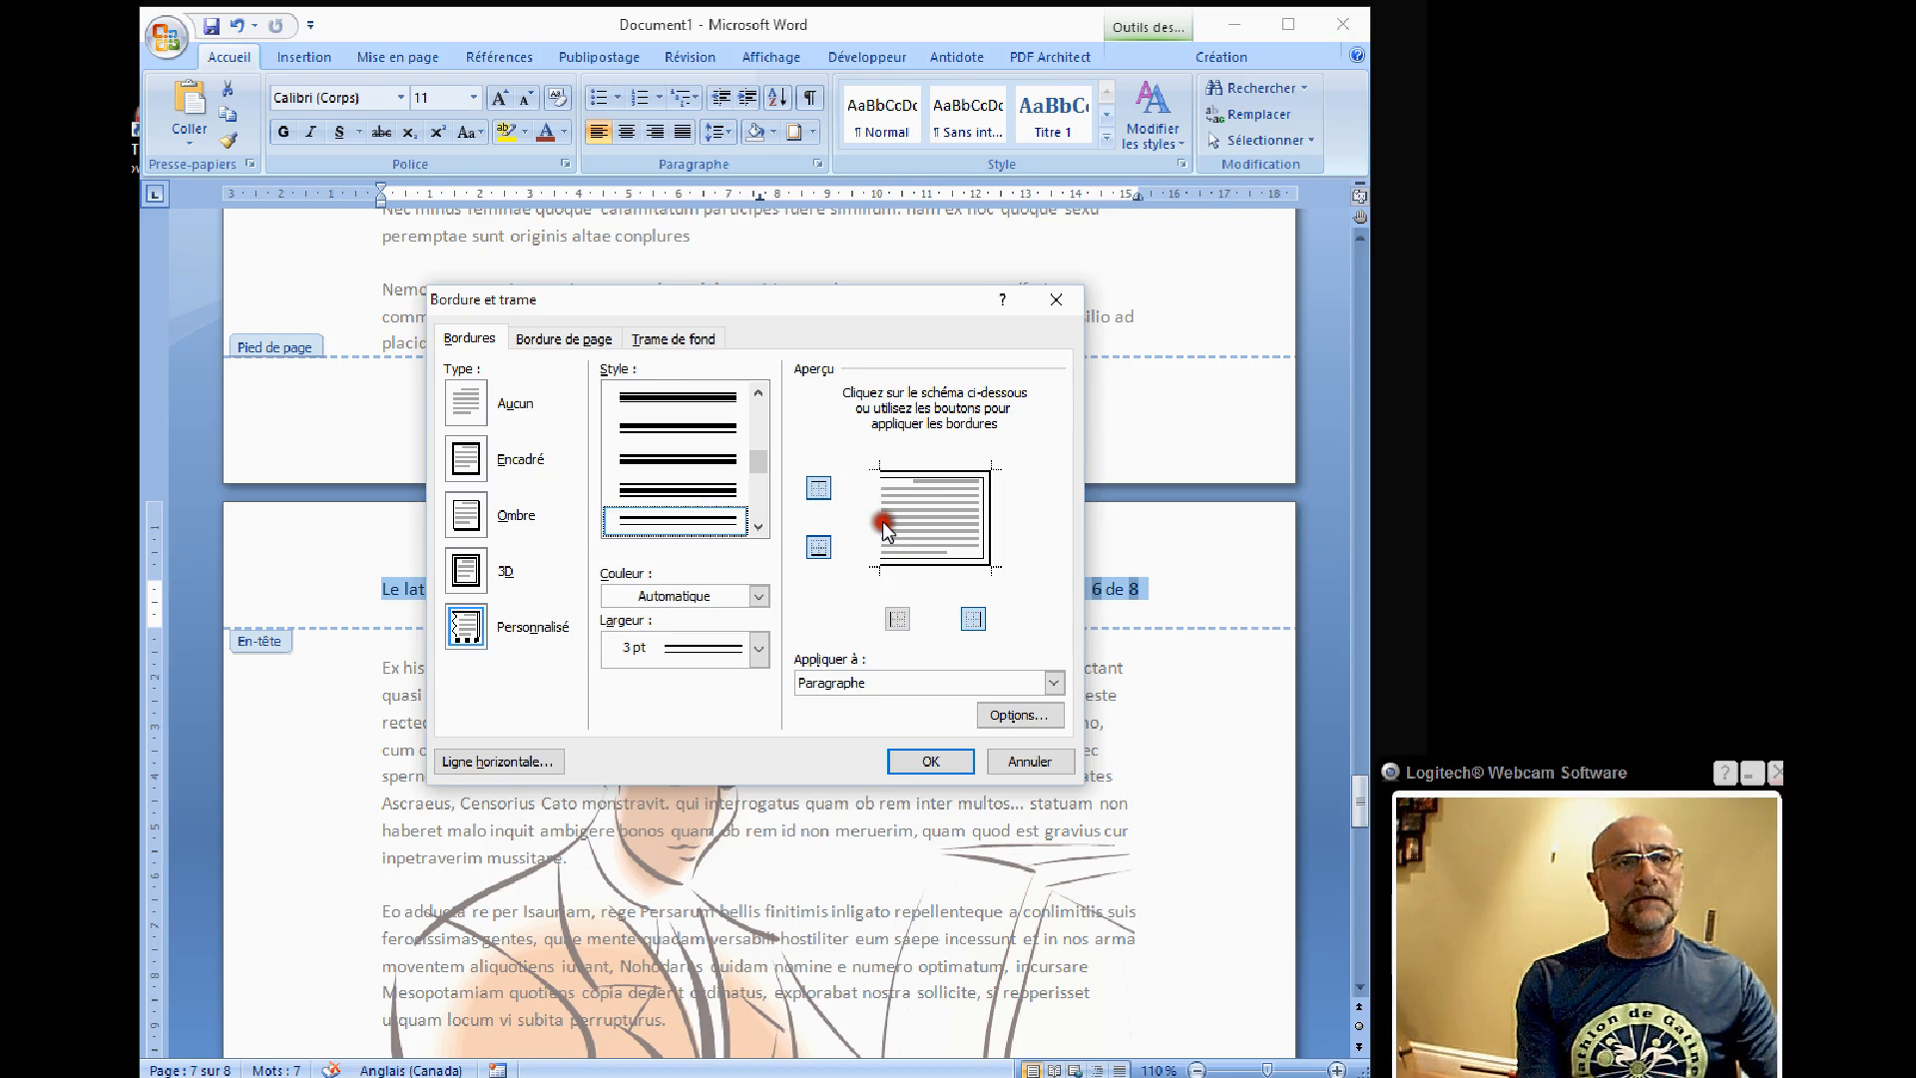
pyautogui.click(915, 469)
pyautogui.click(982, 513)
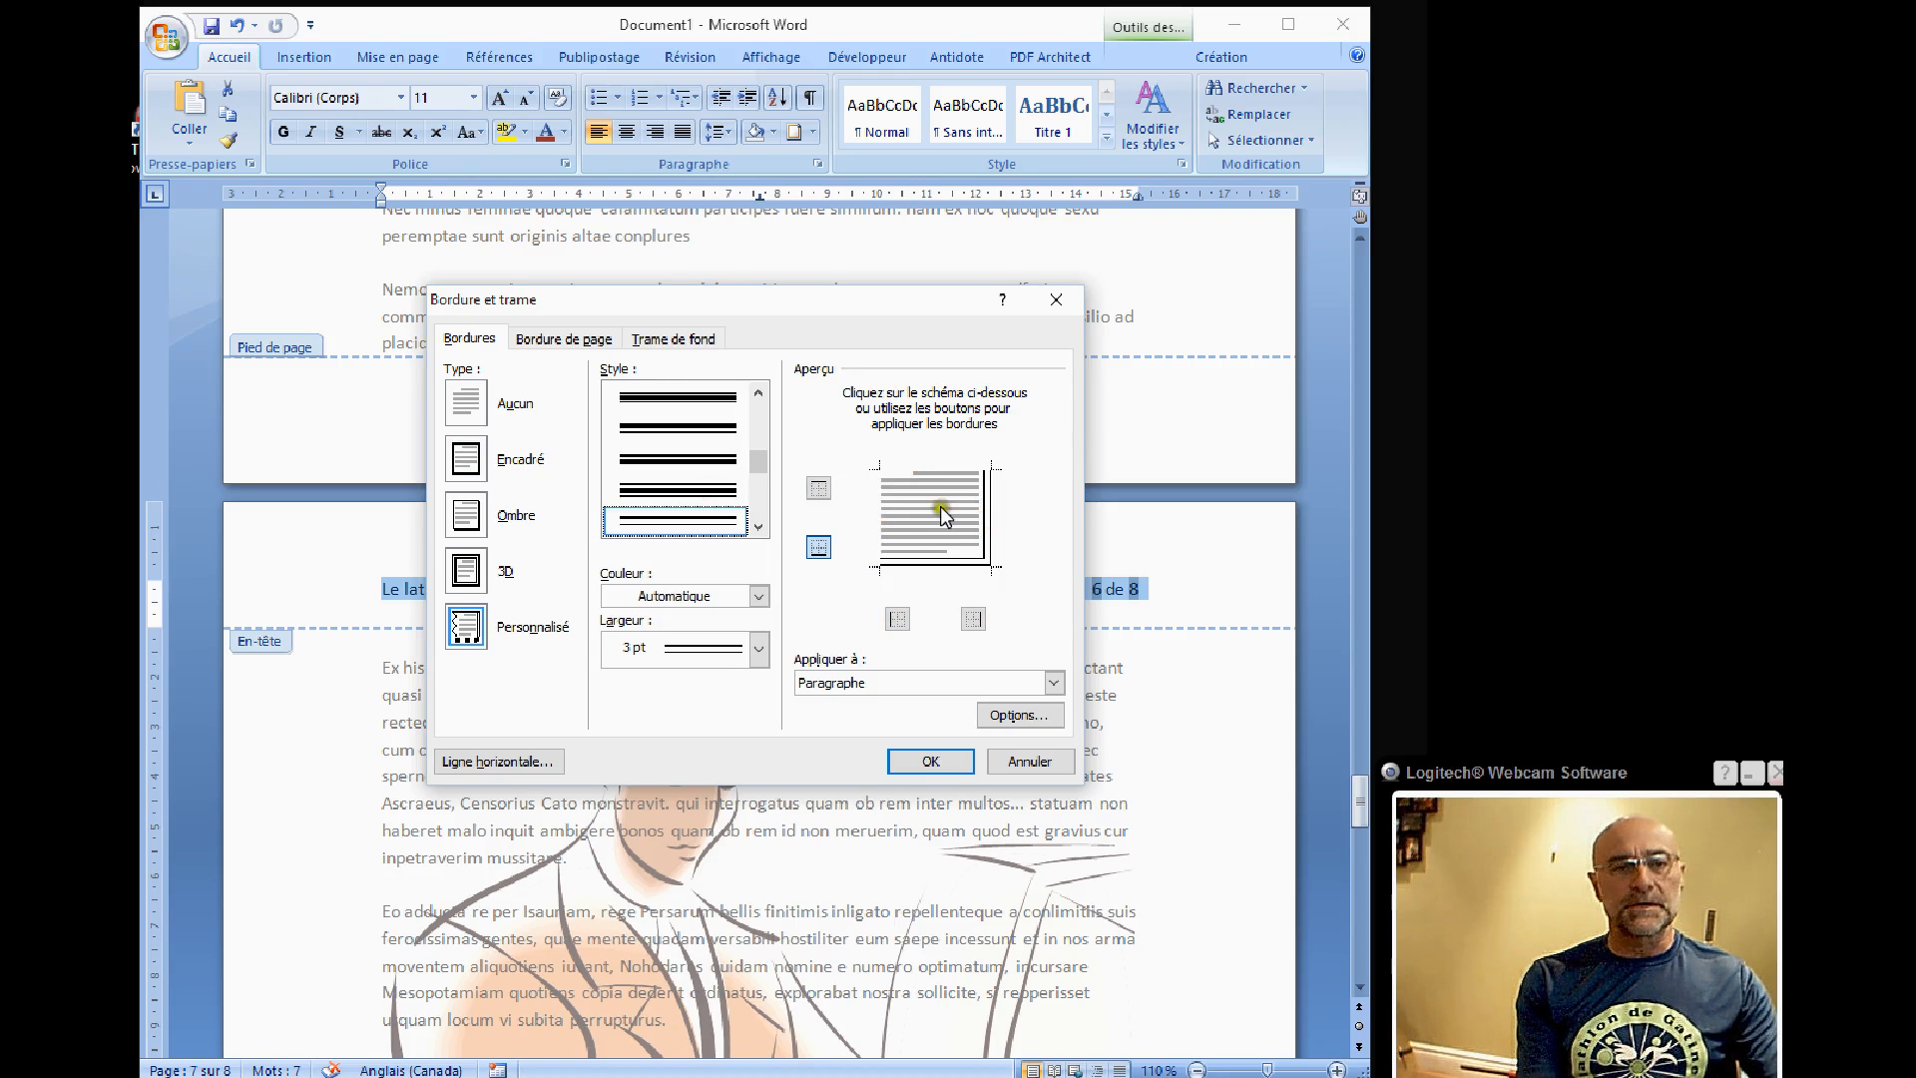
pyautogui.click(988, 523)
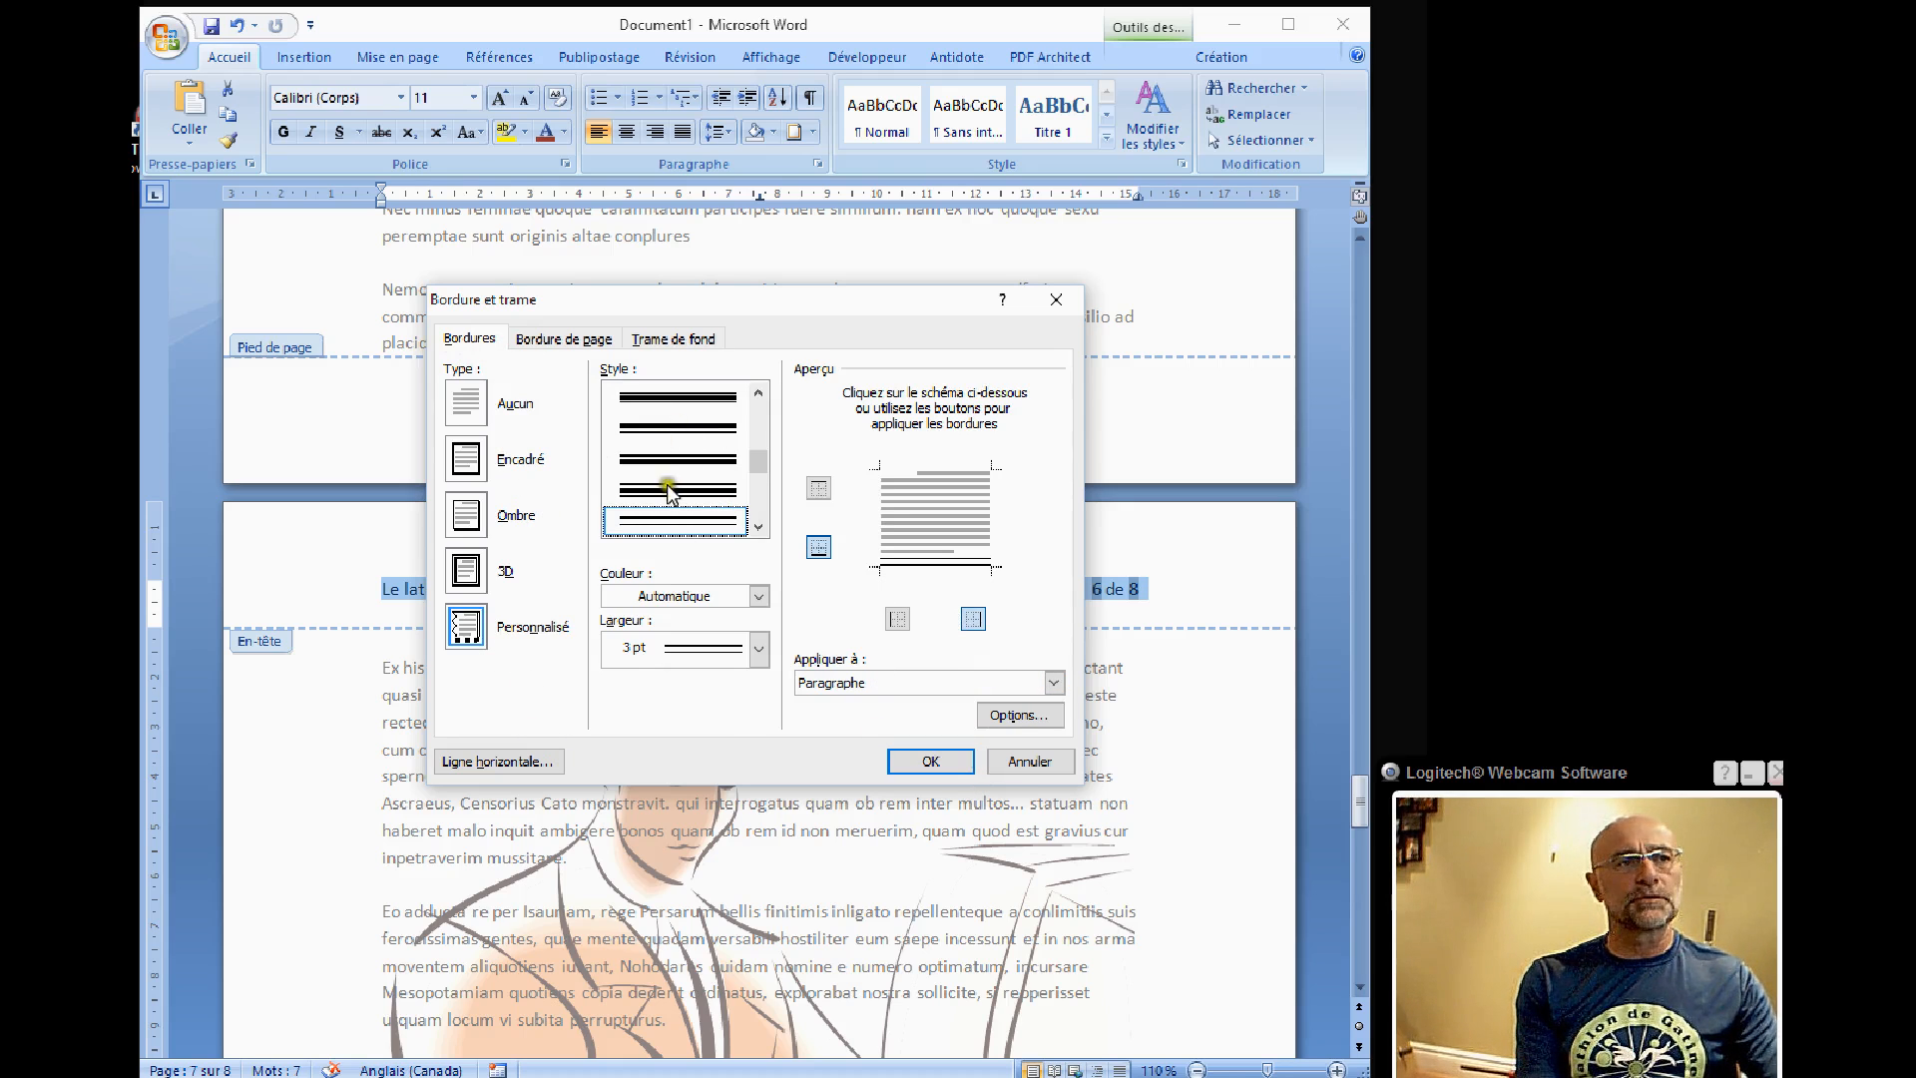
pyautogui.click(927, 762)
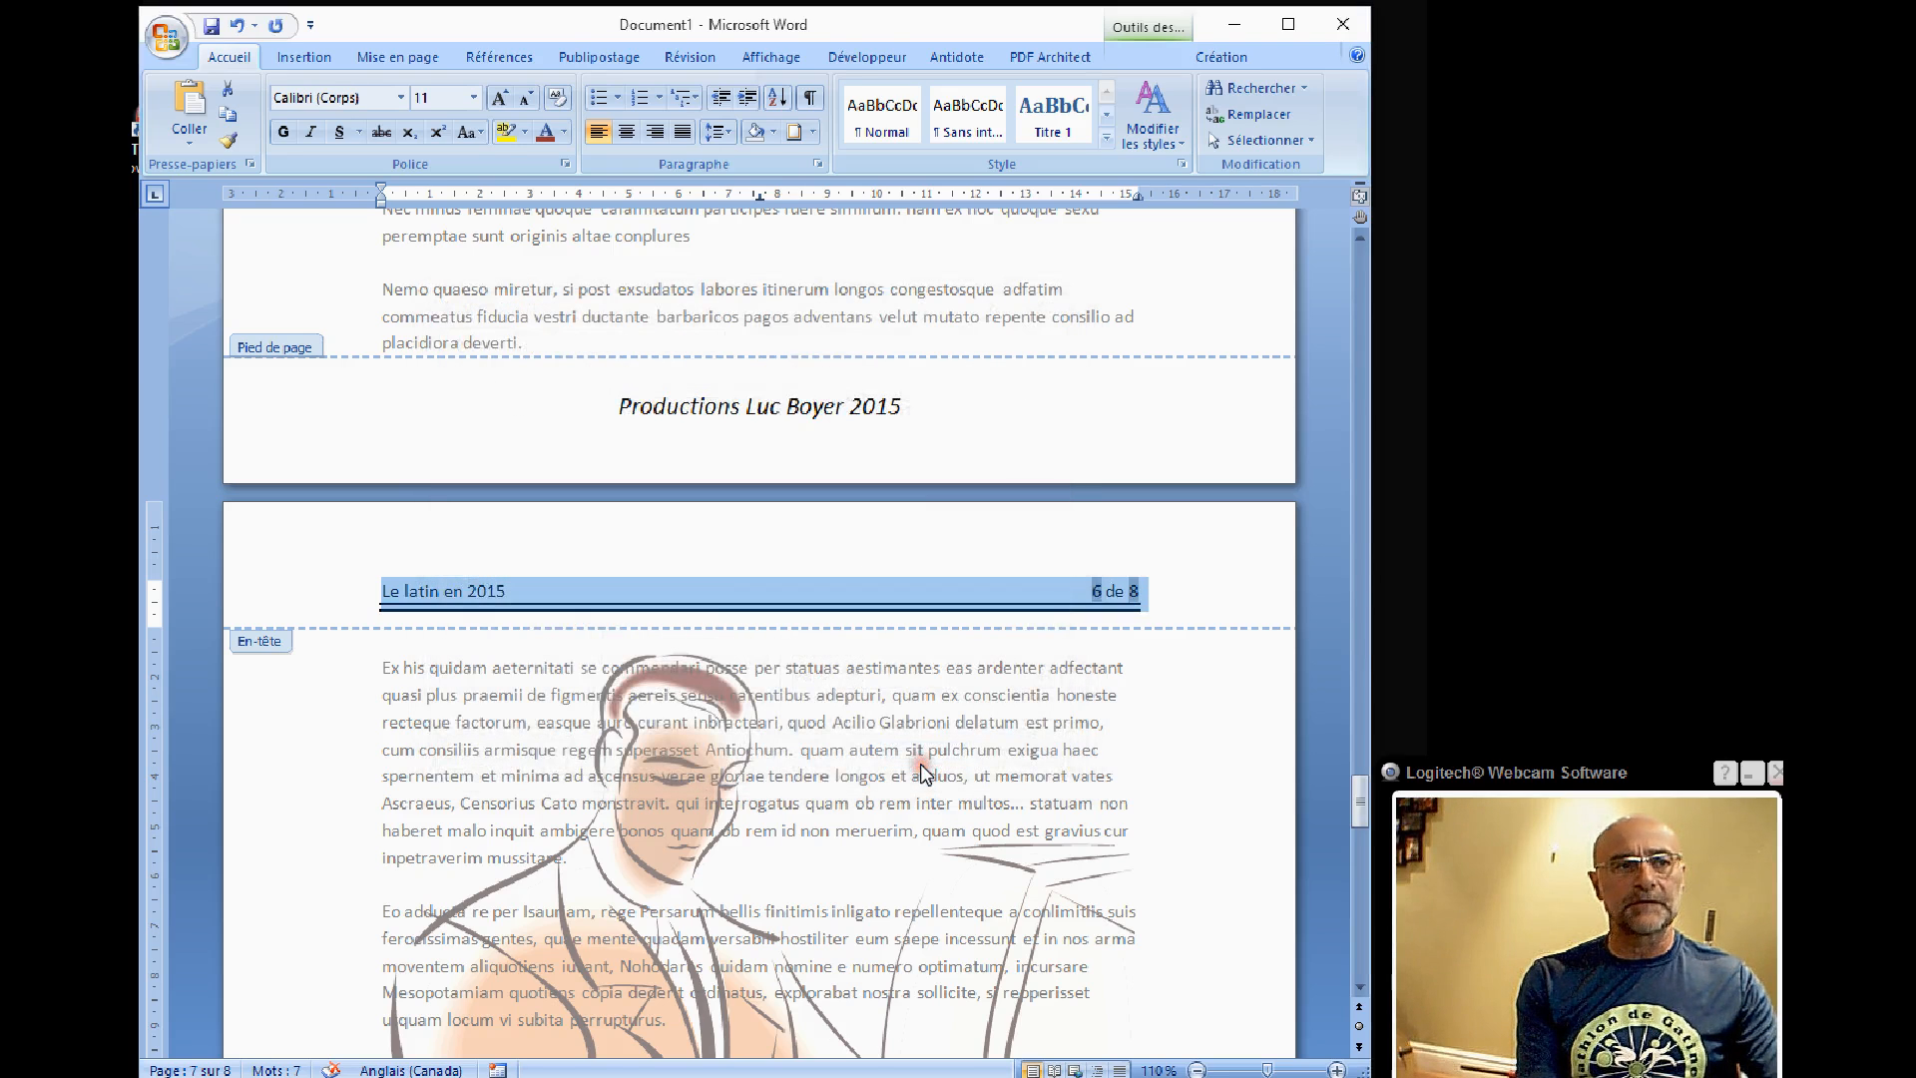
# Step: Check the header's double line in both the header and body views, and close header and footer editing
pyautogui.click(681, 535)
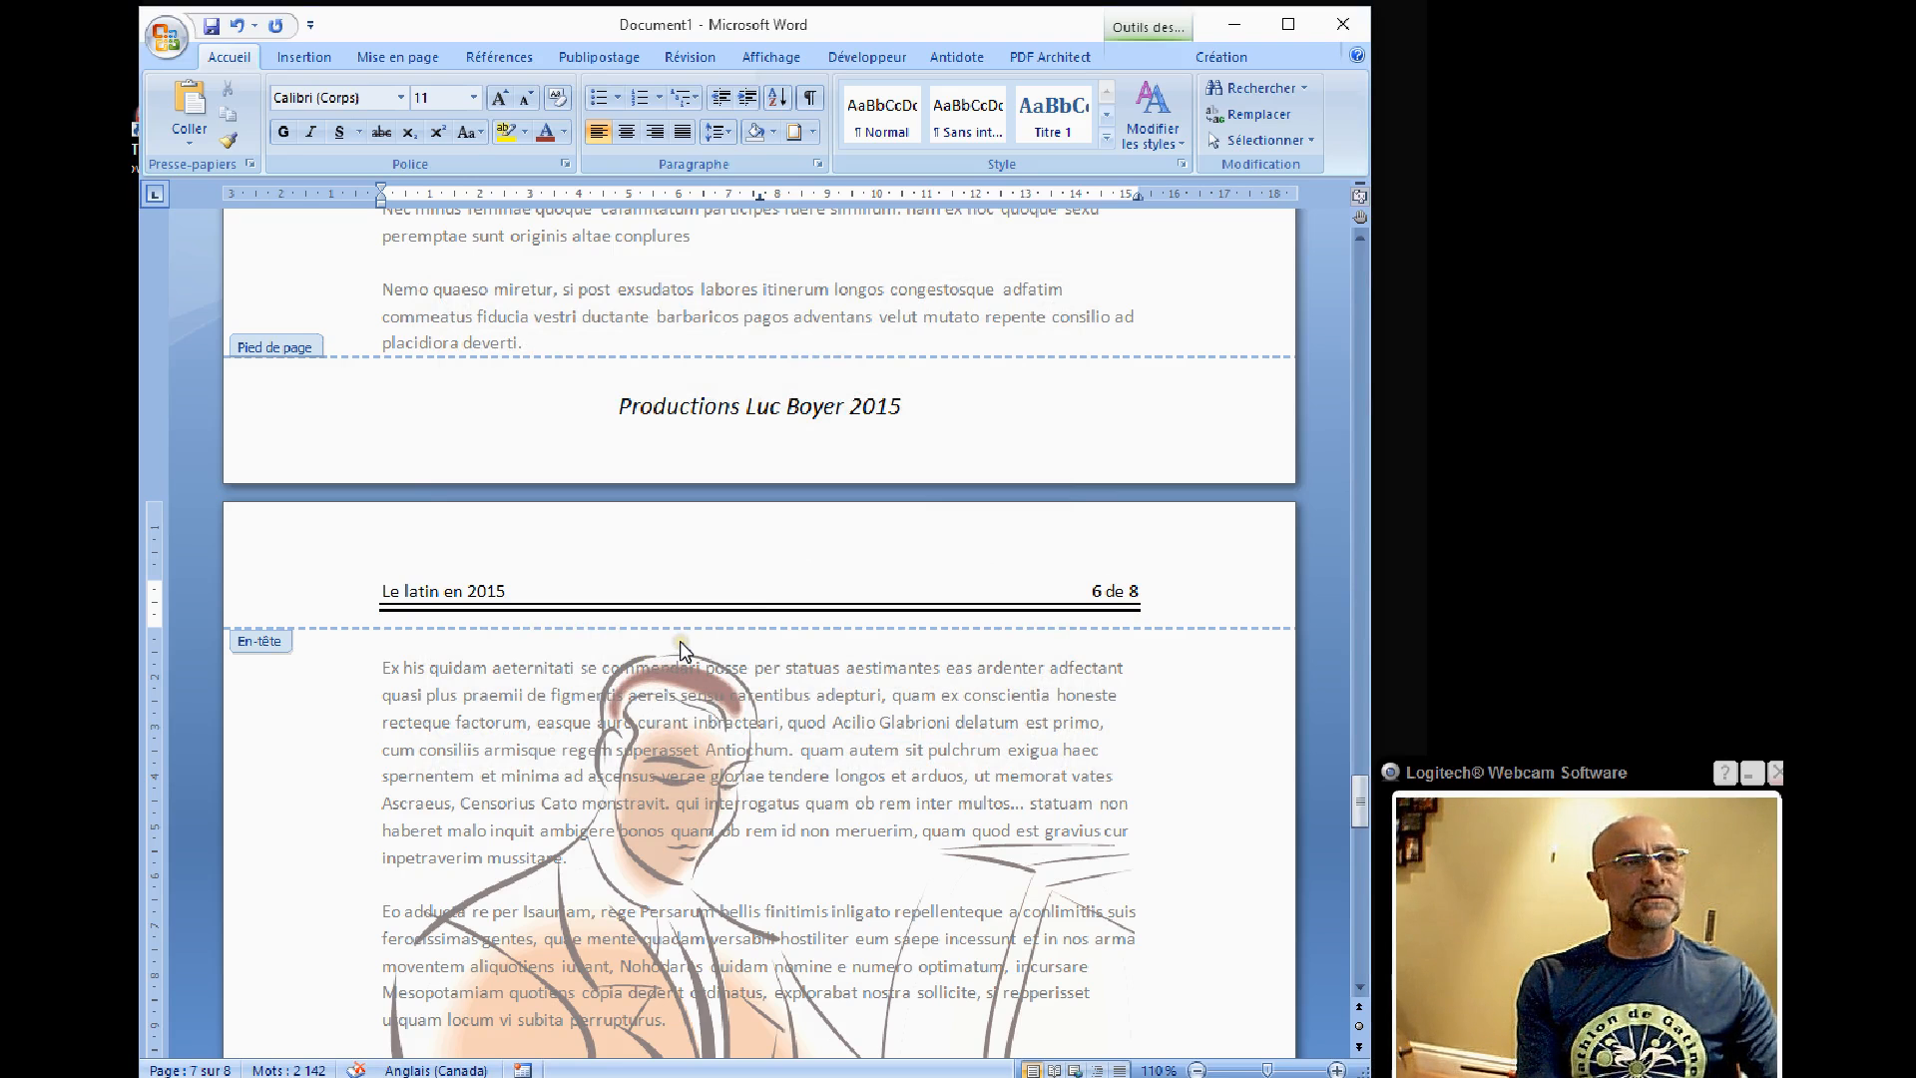
pyautogui.click(746, 746)
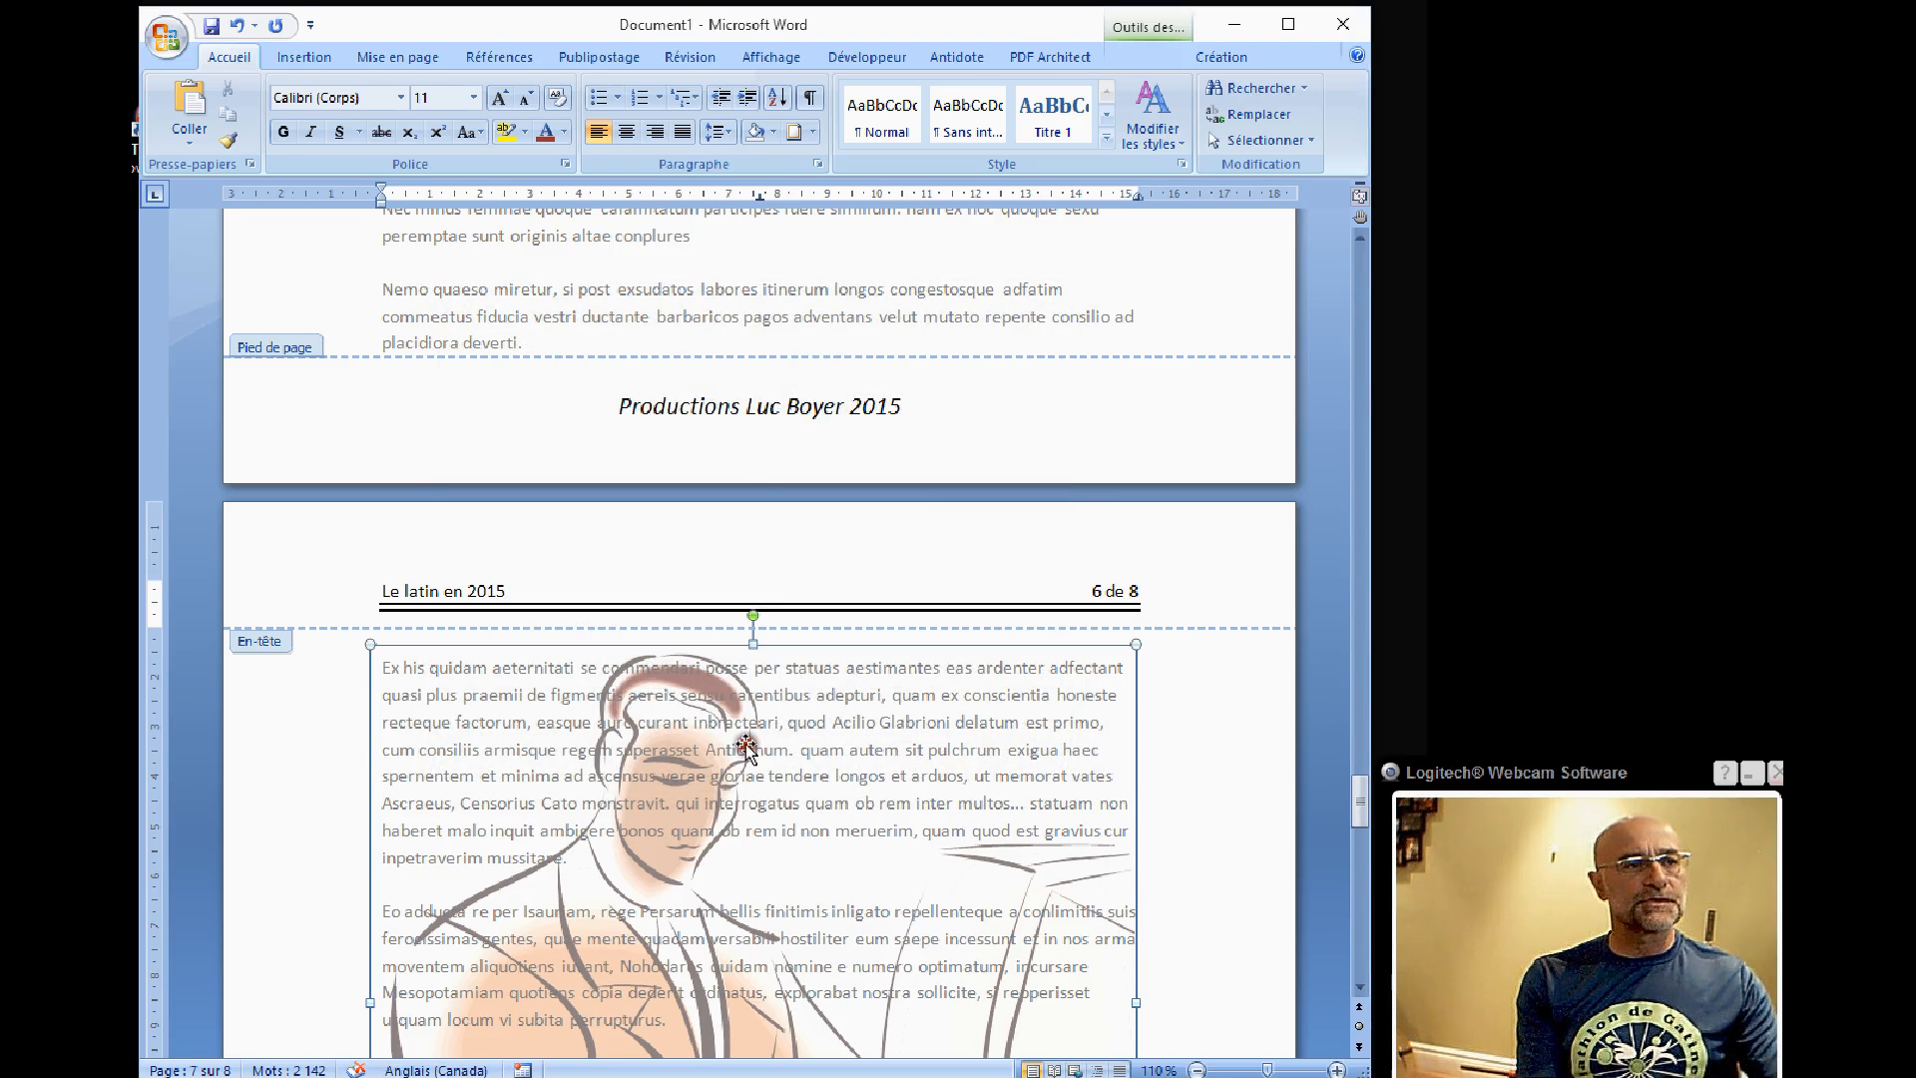
pyautogui.click(1110, 57)
pyautogui.click(1199, 116)
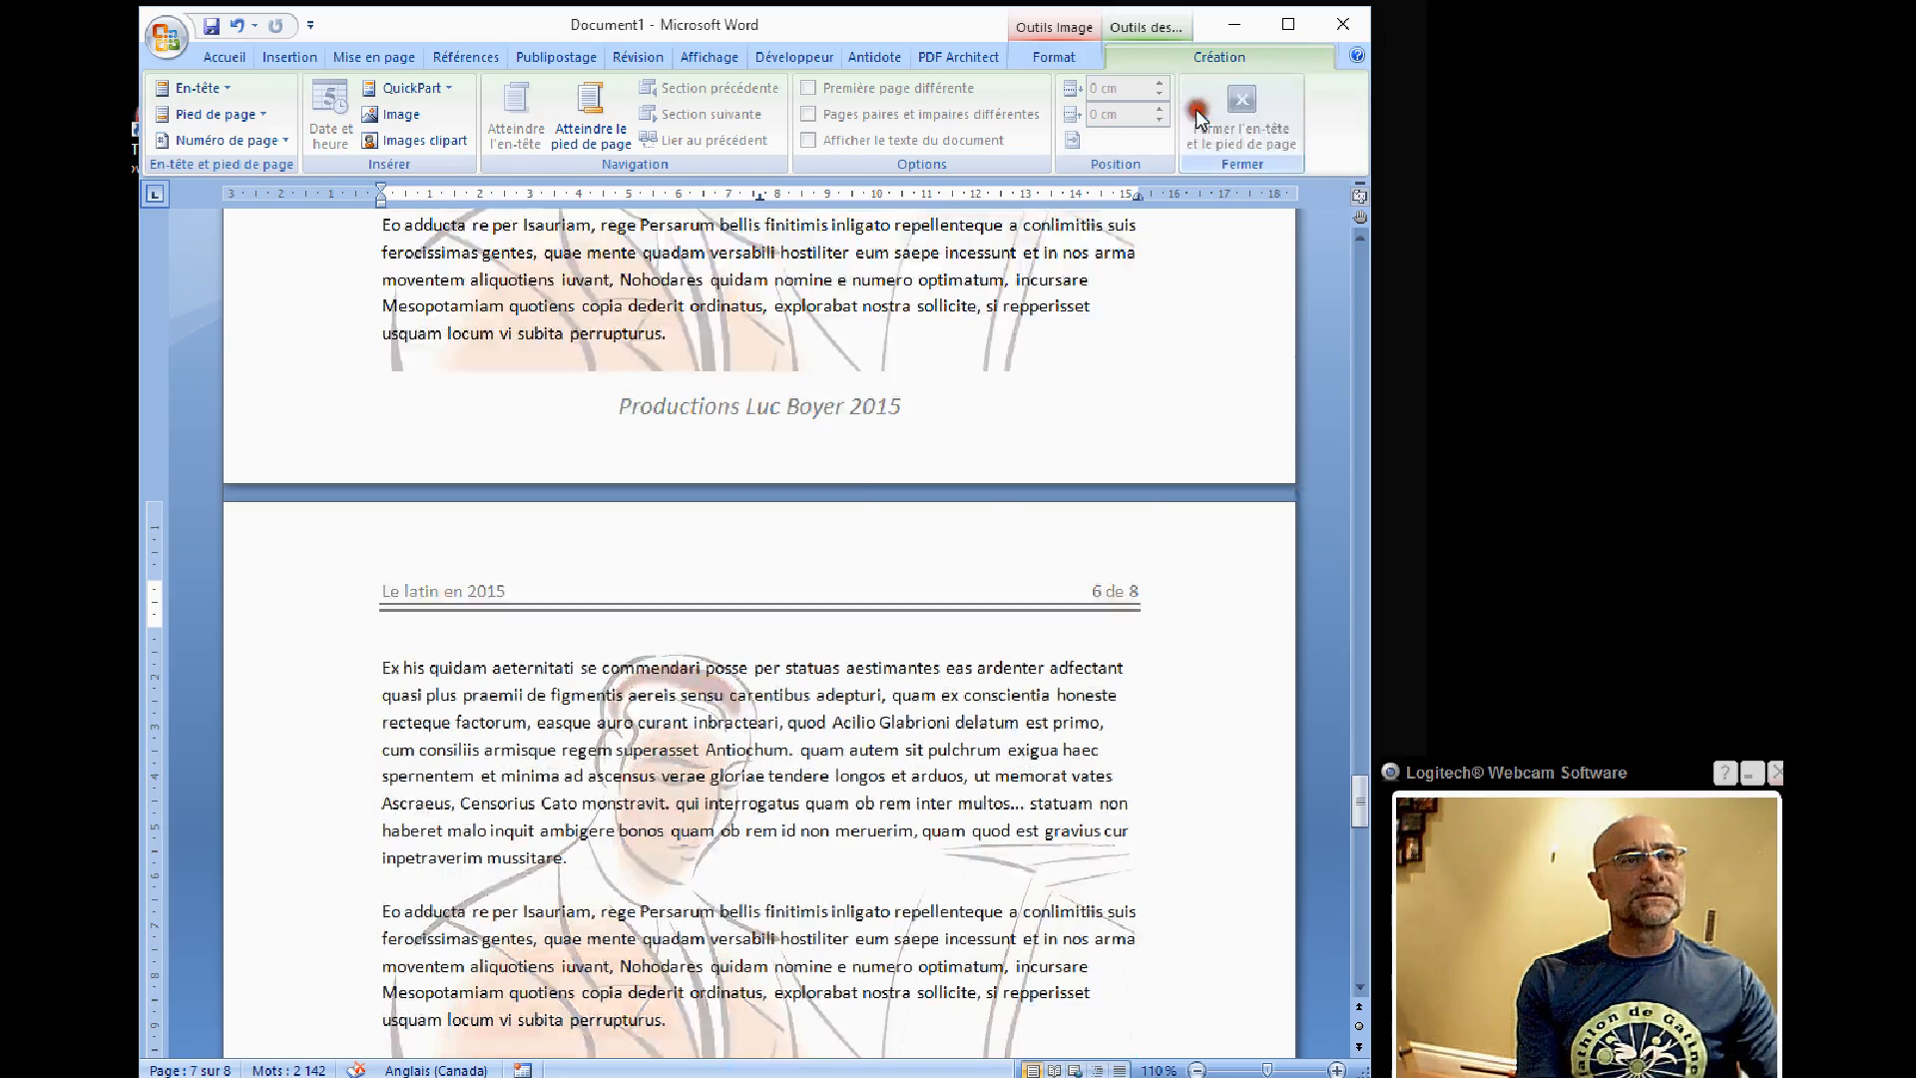
pyautogui.scroll(8, 858, 378)
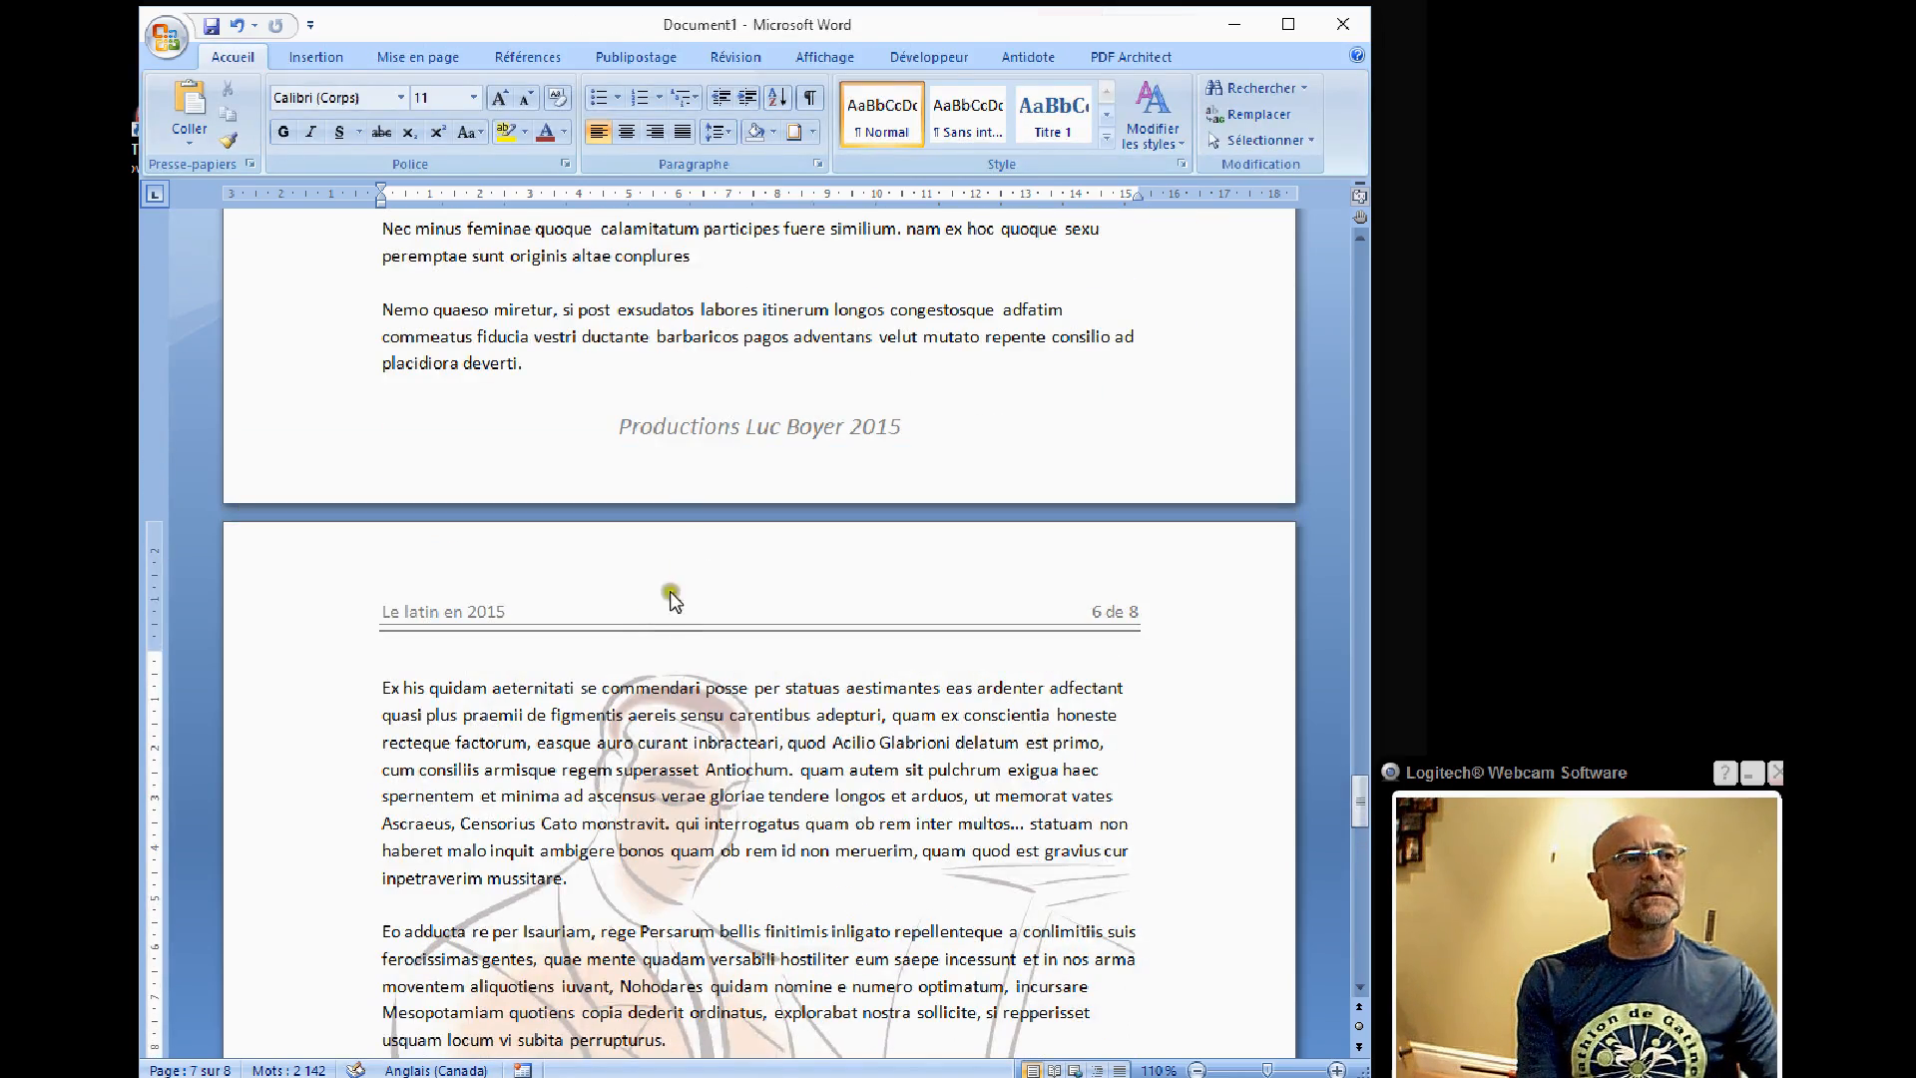
pyautogui.doubleClick(646, 609)
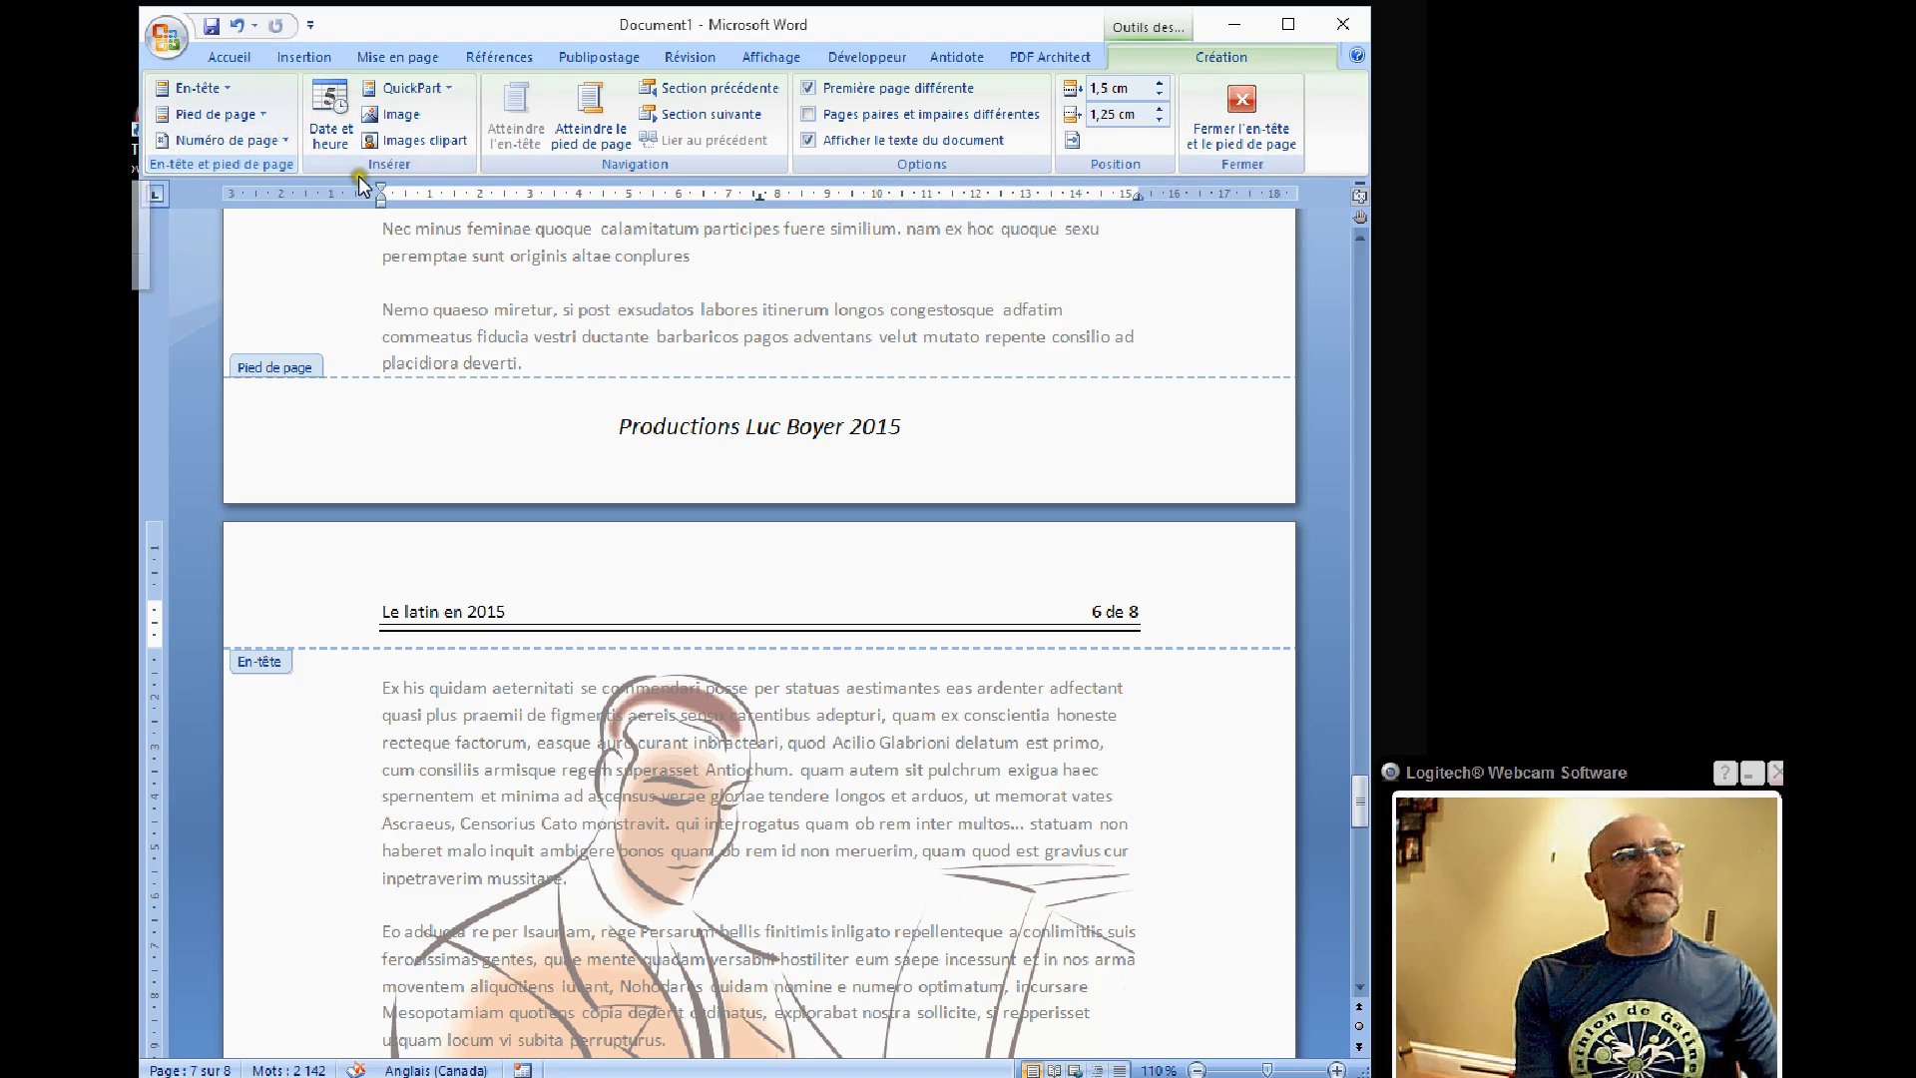
pyautogui.click(1242, 106)
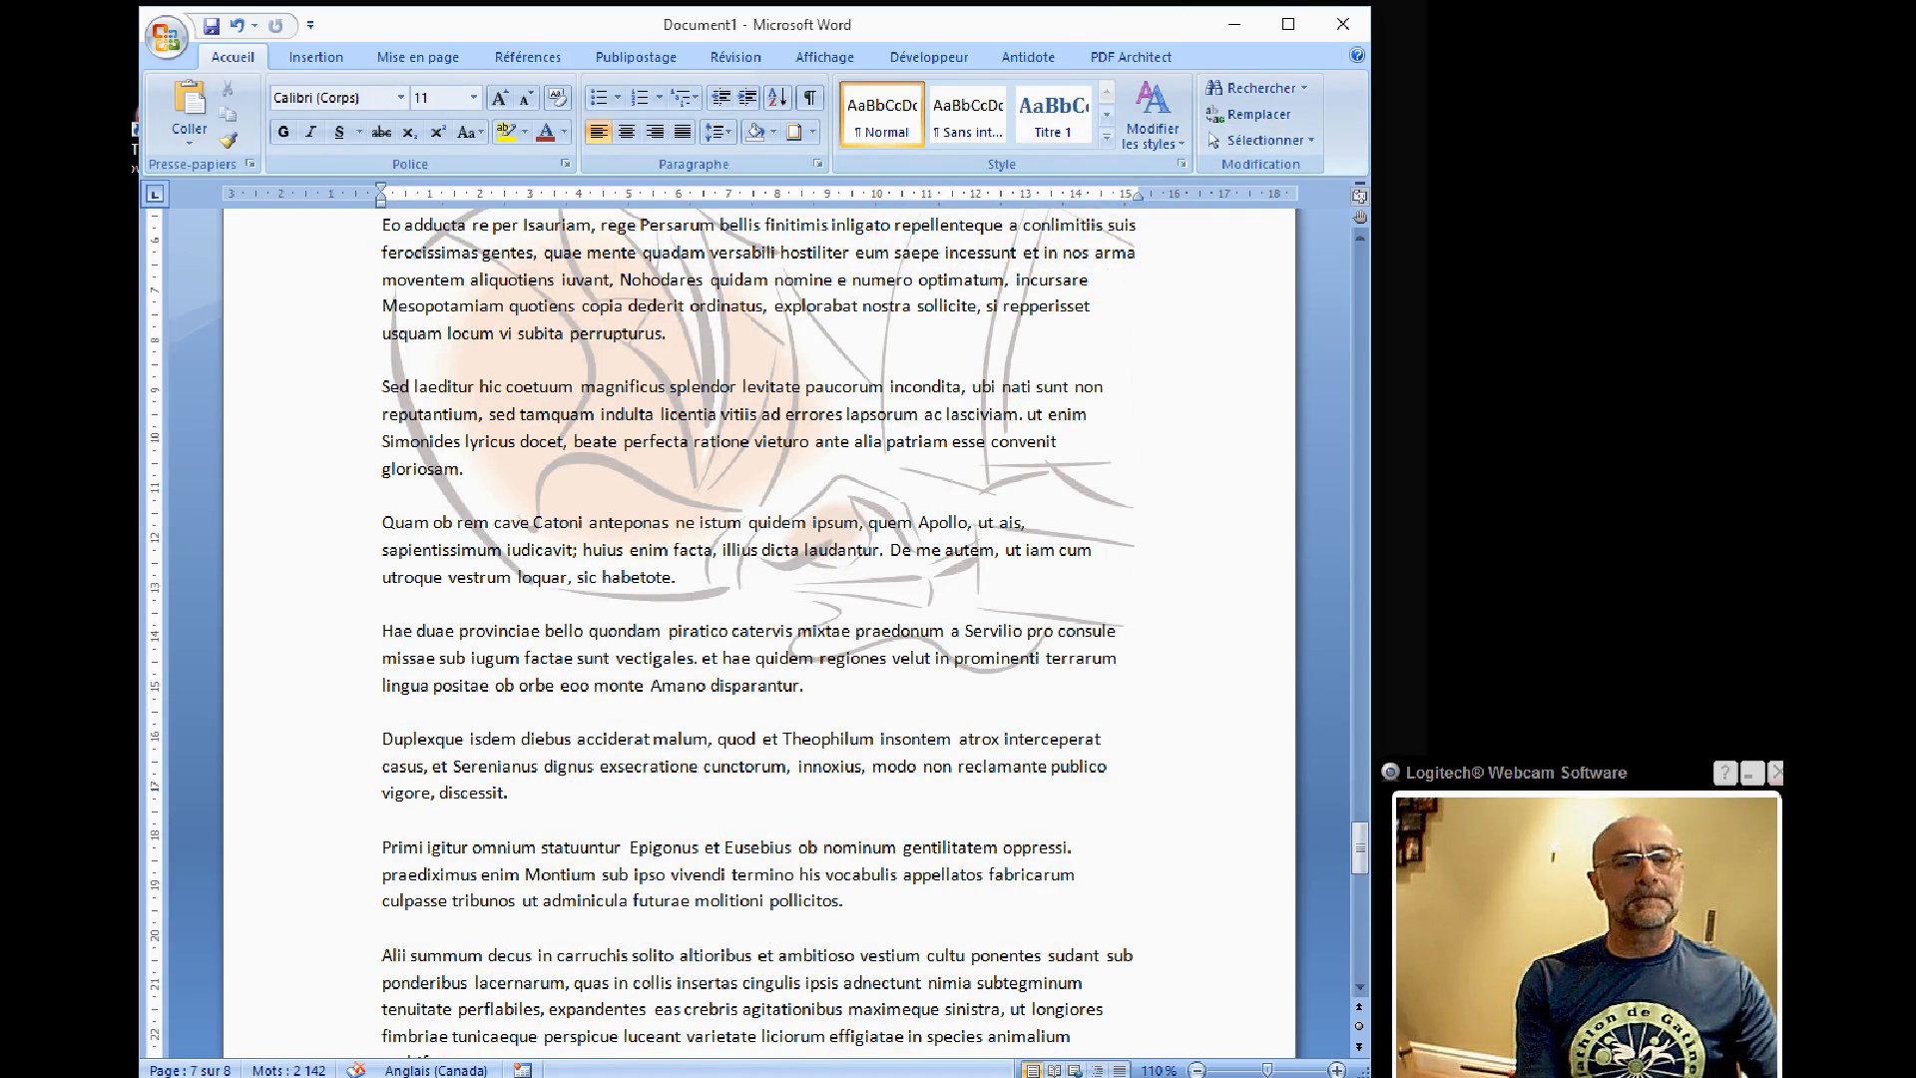